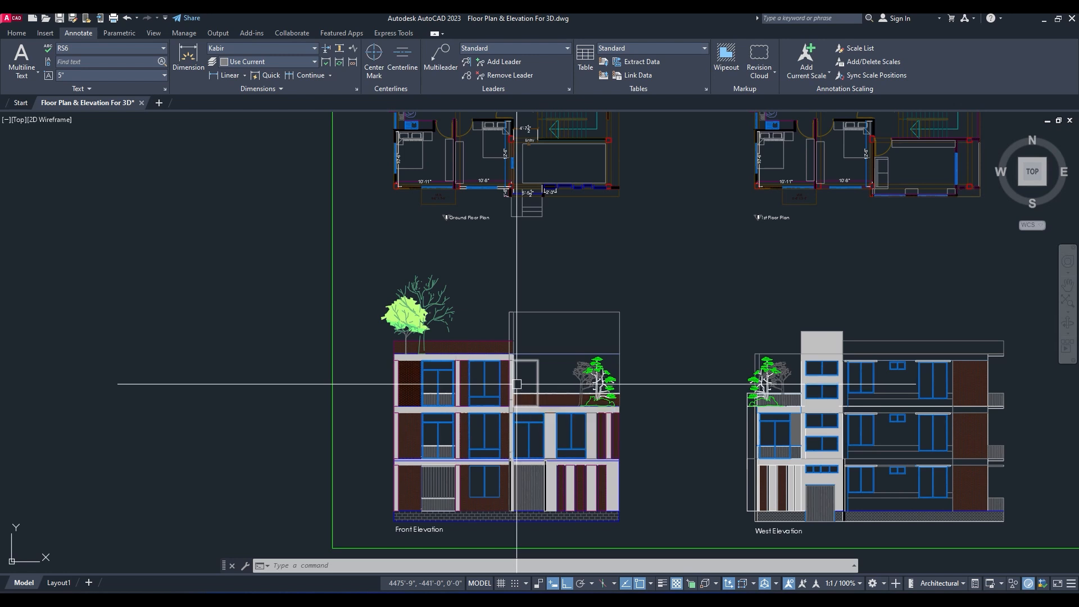
# Step: Examine the front elevation and the ground floor plan in the drawing
pyautogui.moveTo(473, 373); pyautogui.dragTo(522, 256, button='middle')
pyautogui.scroll(2, 522, 257)
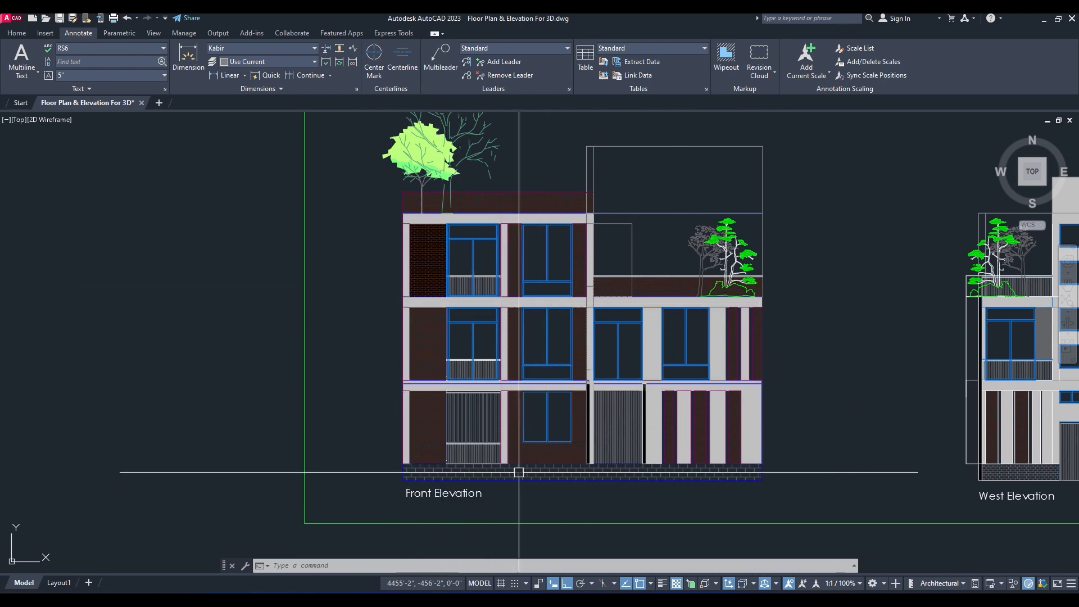
pyautogui.moveTo(471, 329)
pyautogui.mouseDown(button='middle')
pyautogui.moveTo(244, 383)
pyautogui.moveTo(137, 393)
pyautogui.mouseUp(button='middle')
pyautogui.scroll(-3, 625, 357)
pyautogui.scroll(6, 554, 416)
pyautogui.scroll(-4, 536, 507)
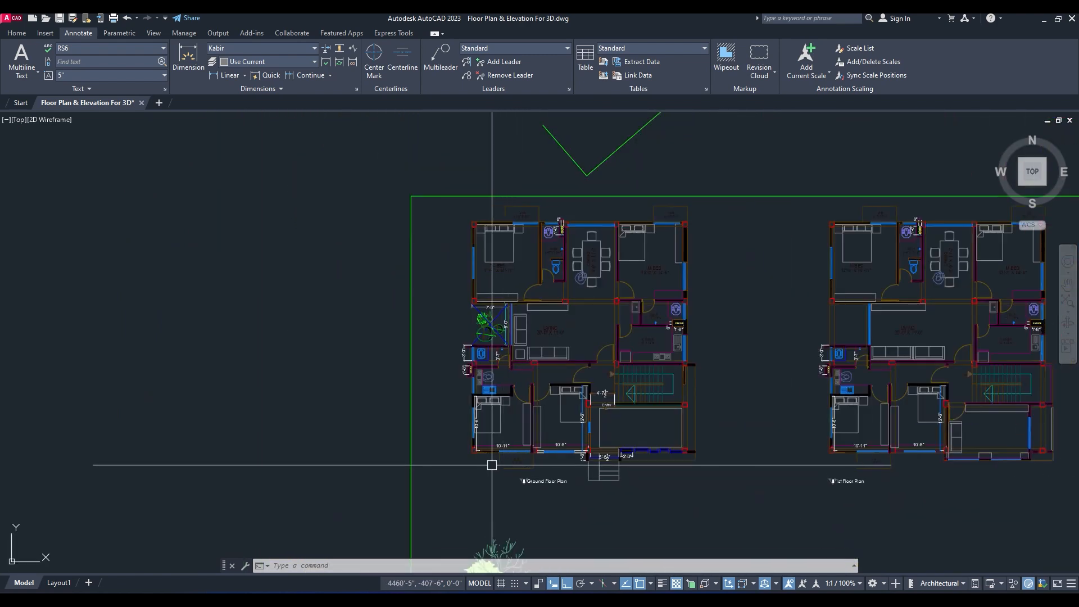
pyautogui.scroll(2, 517, 506)
pyautogui.scroll(-4, 671, 243)
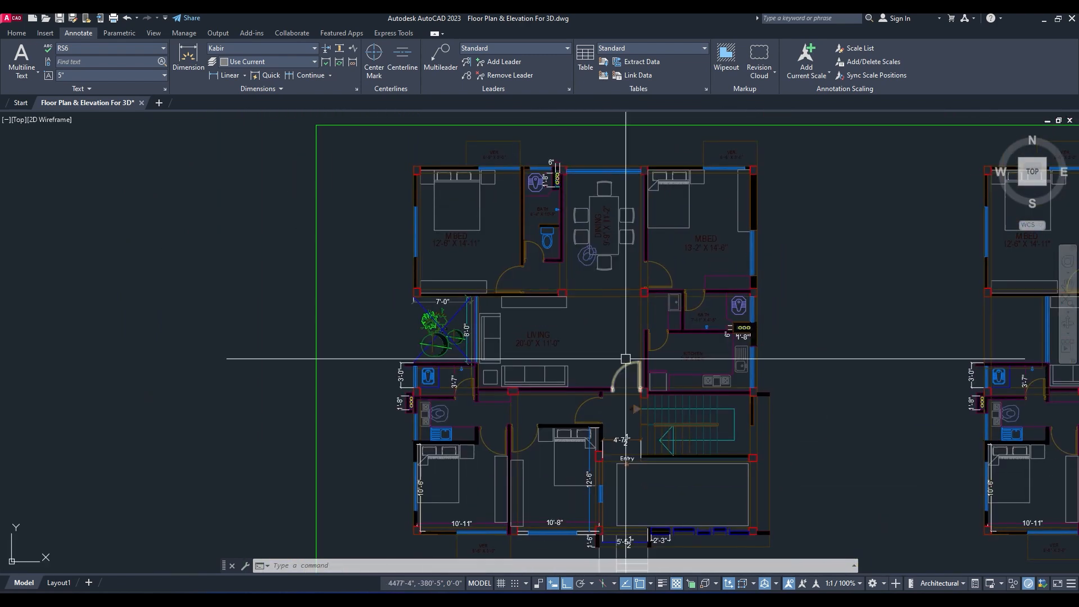
pyautogui.scroll(4, 630, 203)
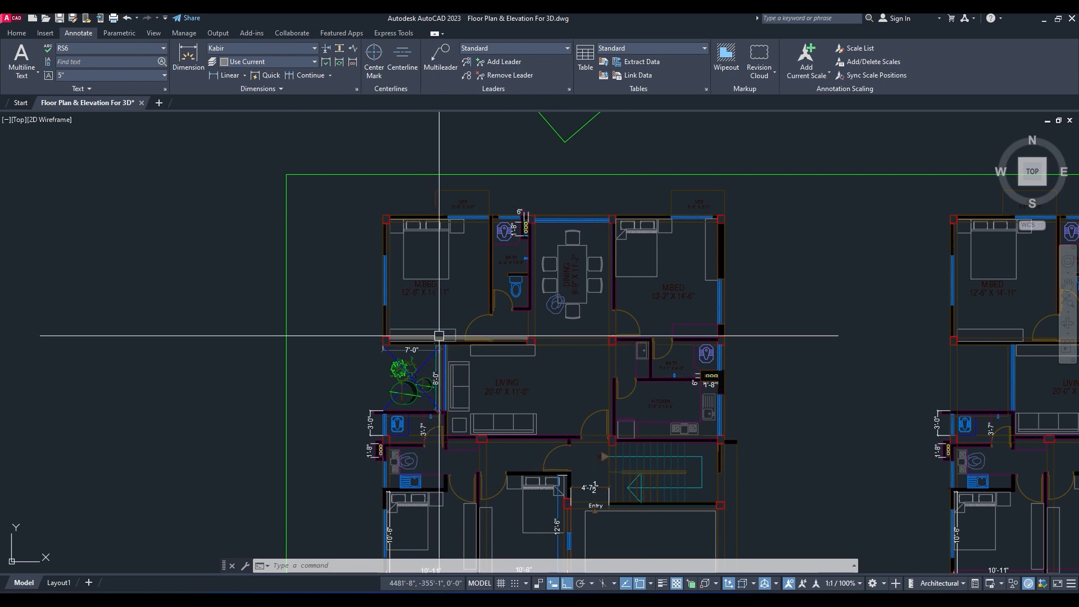
pyautogui.scroll(-2, 427, 264)
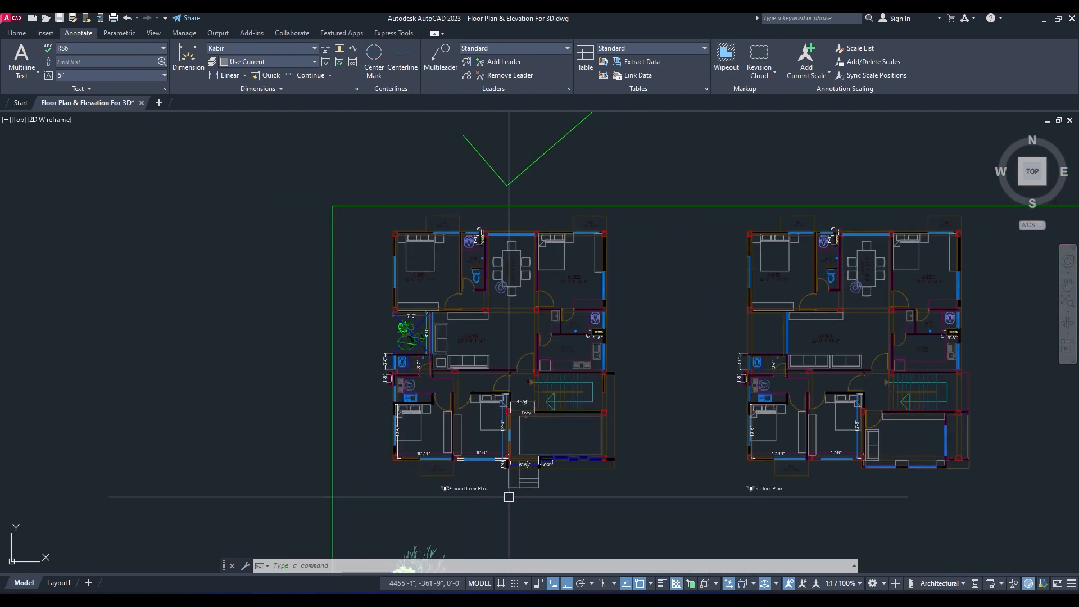
# Step: Export the whole ground floor plan with its title as GF.dwg using Write Block, with inches as insert units
pyautogui.moveTo(612, 264); pyautogui.dragTo(623, 256, button='middle')
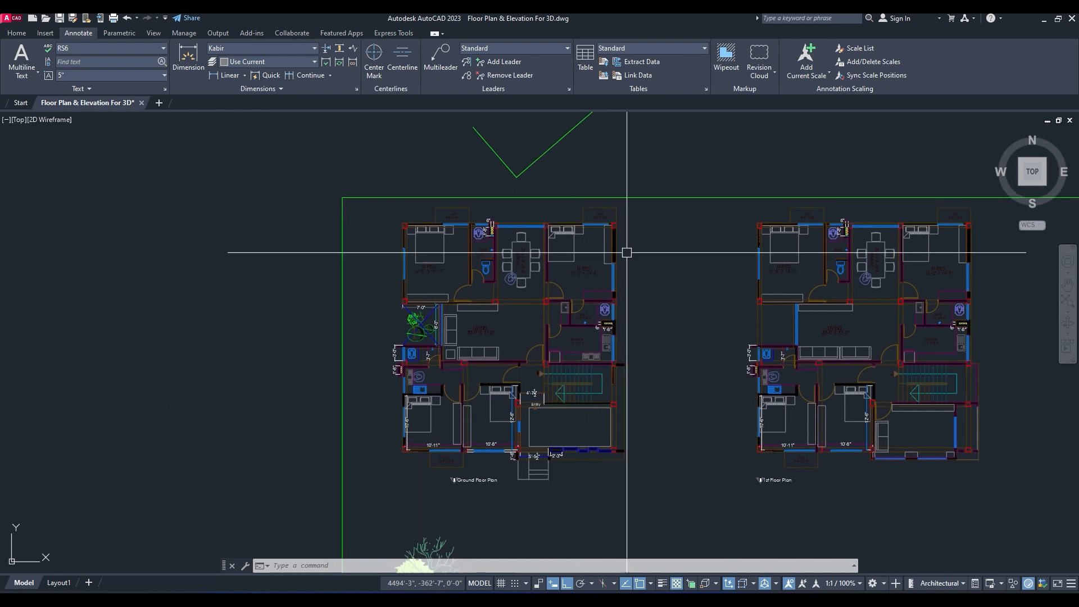
pyautogui.click(658, 206)
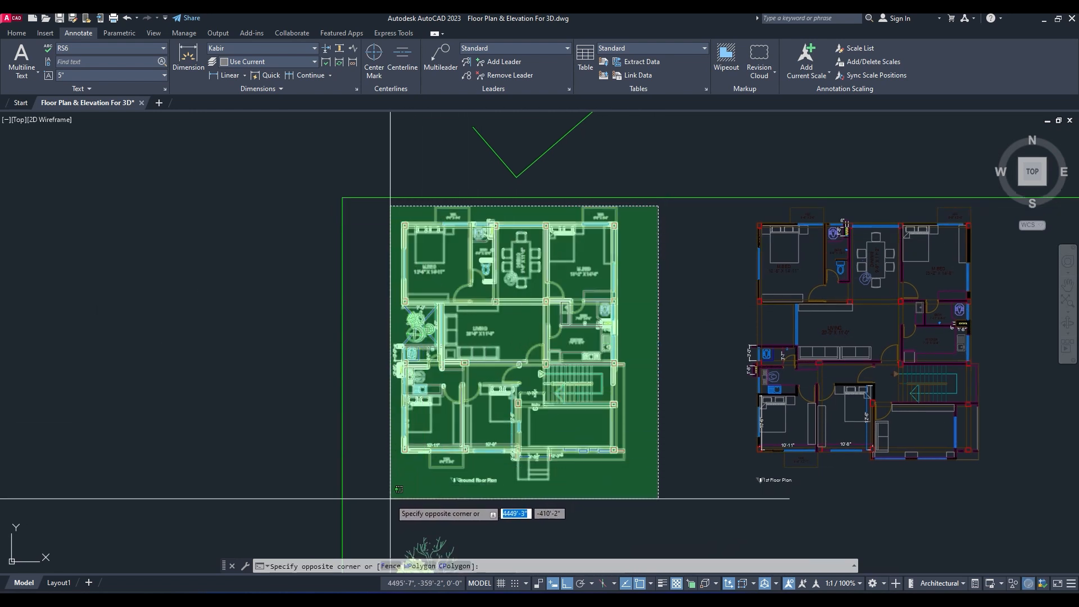
pyautogui.click(392, 476)
pyautogui.scroll(1, 487, 456)
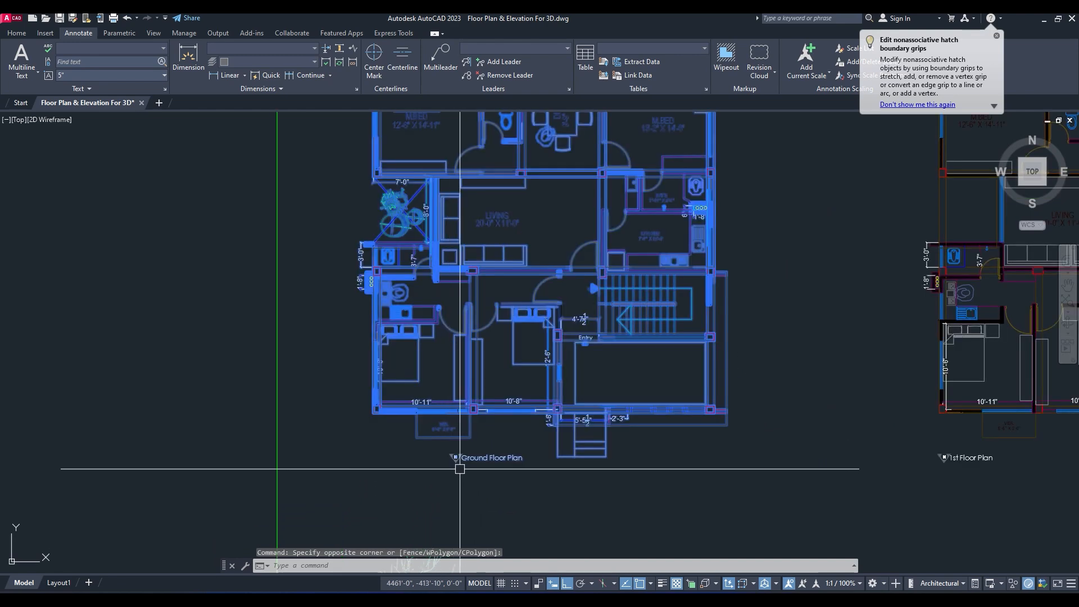
pyautogui.scroll(-4, 500, 442)
pyautogui.scroll(2, 510, 441)
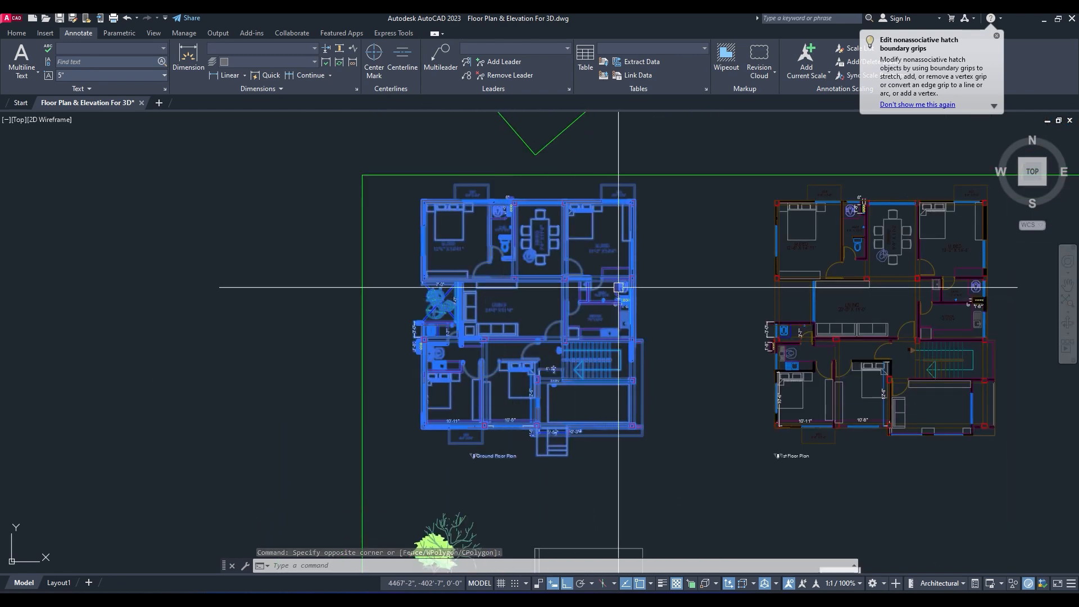
pyautogui.write('w')
pyautogui.press('Return')
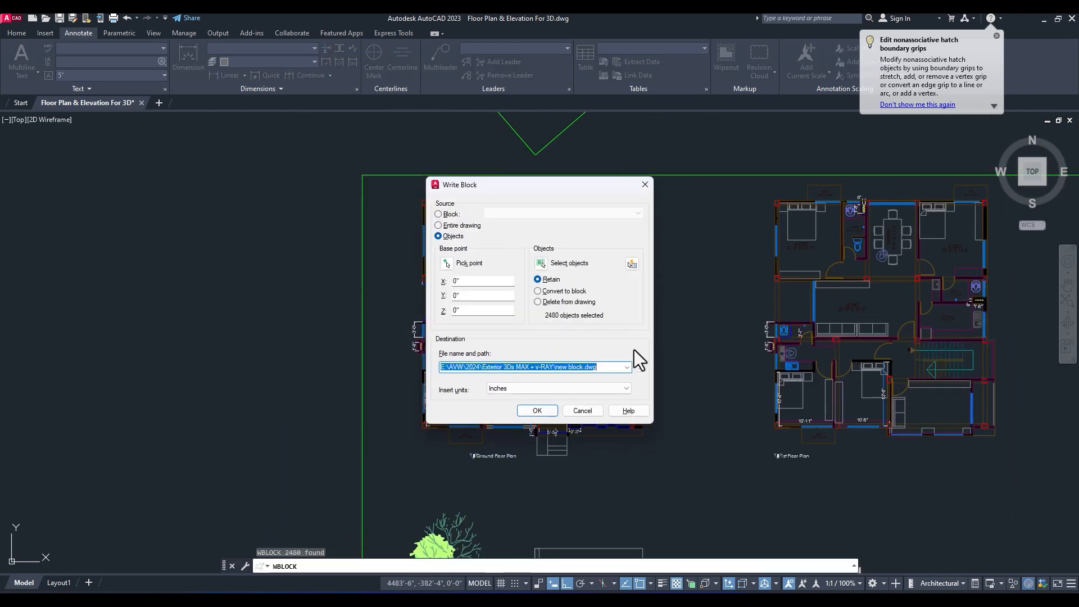
pyautogui.click(640, 367)
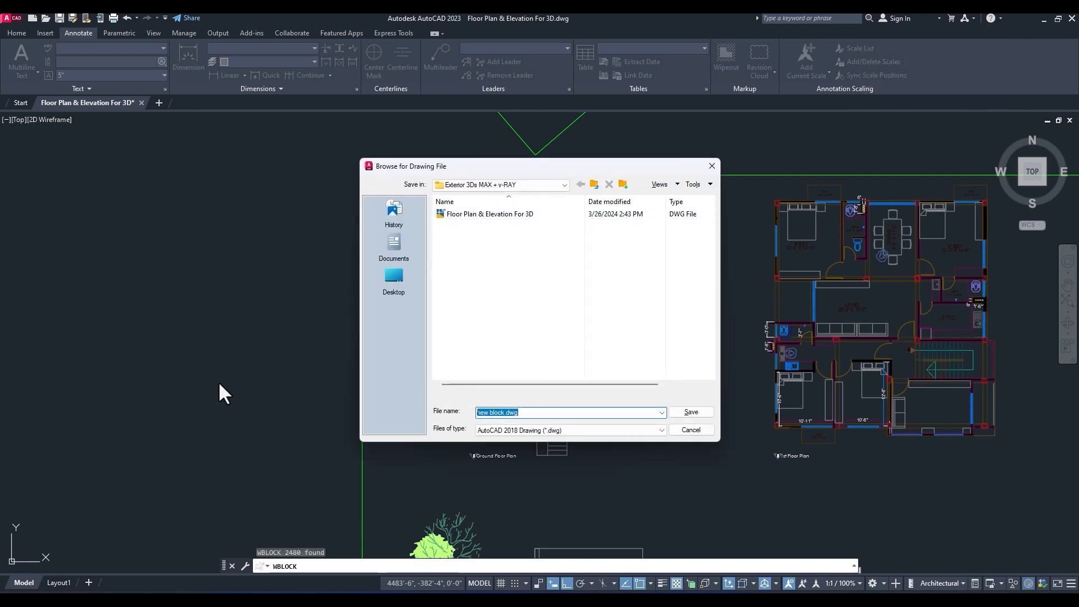
pyautogui.write('GF')
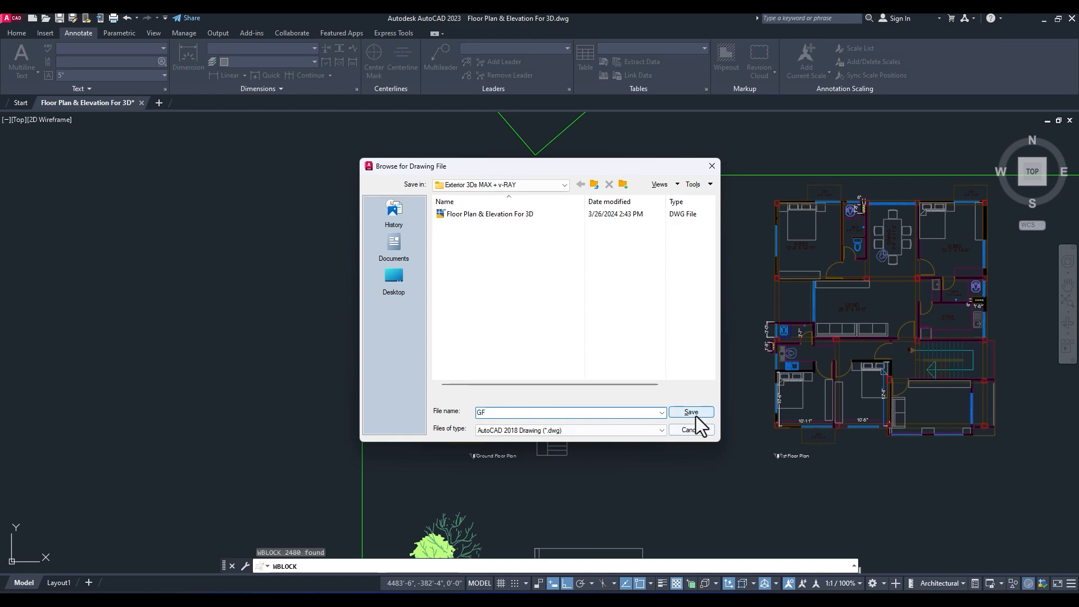
pyautogui.click(691, 412)
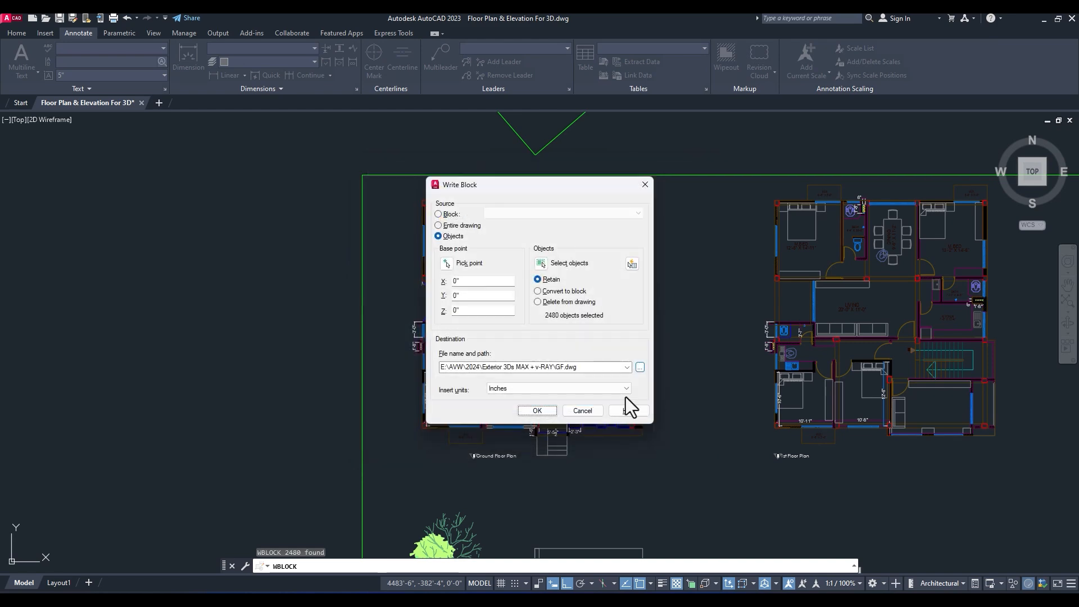
pyautogui.click(537, 409)
# Step: Export the 1st floor plan with its title as FF.dwg using Write Block, with inches as insert units
pyautogui.moveTo(706, 329)
pyautogui.mouseDown(button='middle')
pyautogui.moveTo(570, 314)
pyautogui.moveTo(574, 326)
pyautogui.moveTo(464, 379)
pyautogui.mouseUp(button='middle')
pyautogui.click(774, 220)
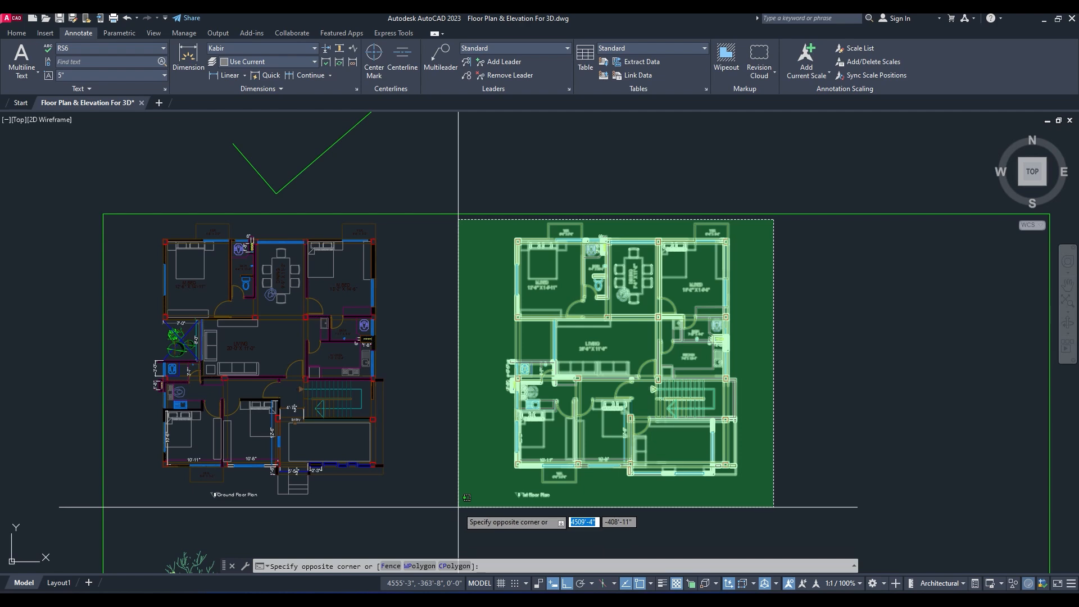
pyautogui.click(459, 507)
pyautogui.press('Return')
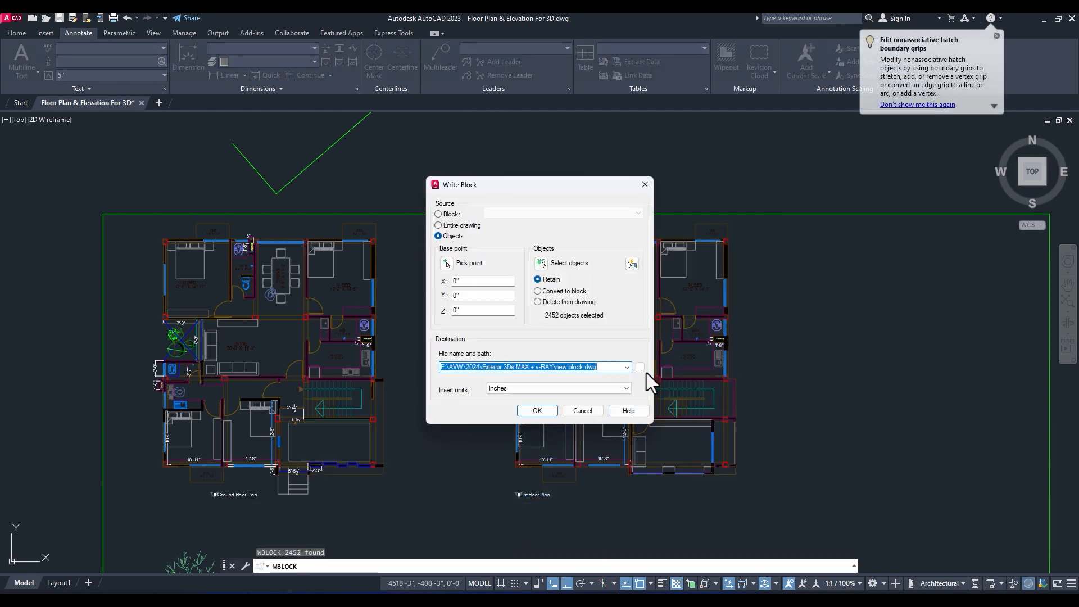
pyautogui.click(641, 368)
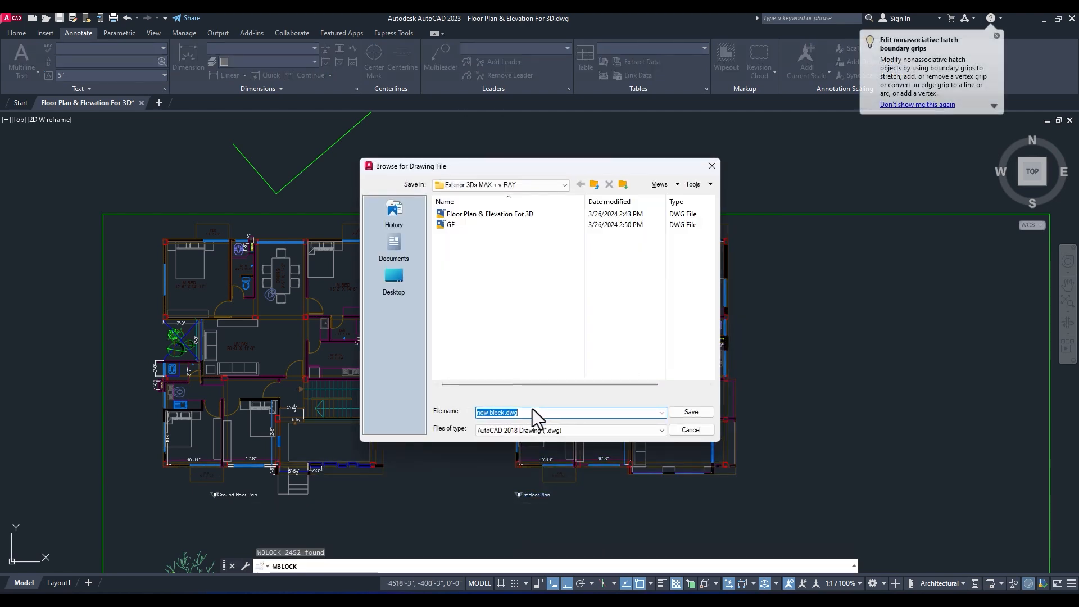
pyautogui.write('FF')
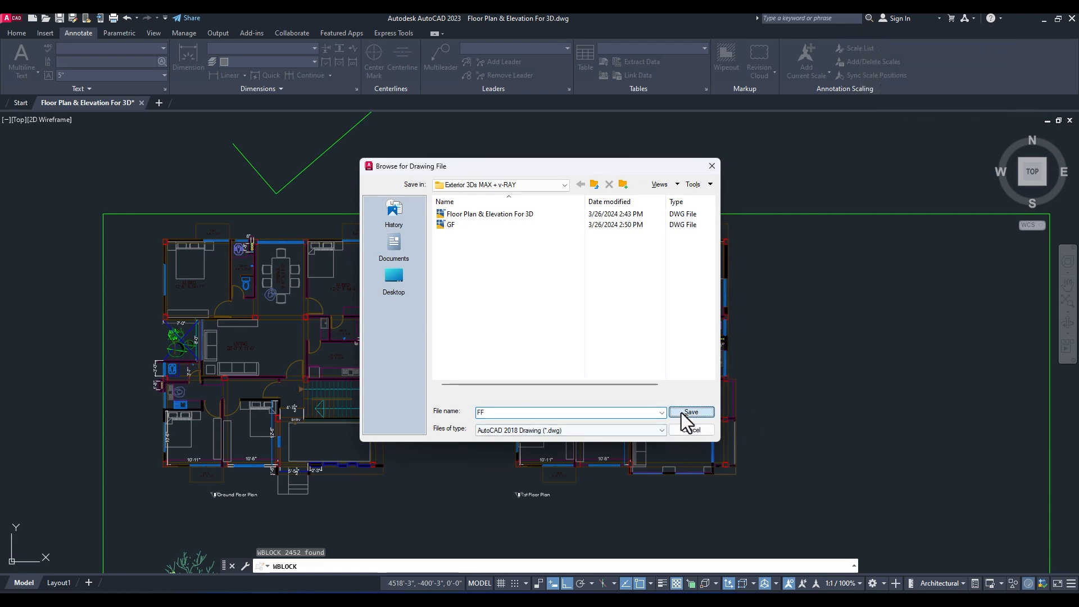
pyautogui.click(690, 412)
pyautogui.click(527, 408)
# Step: Export the front elevation with Write Block under the file name new block.dwg, with inches as insert units
pyautogui.scroll(-5, 551, 391)
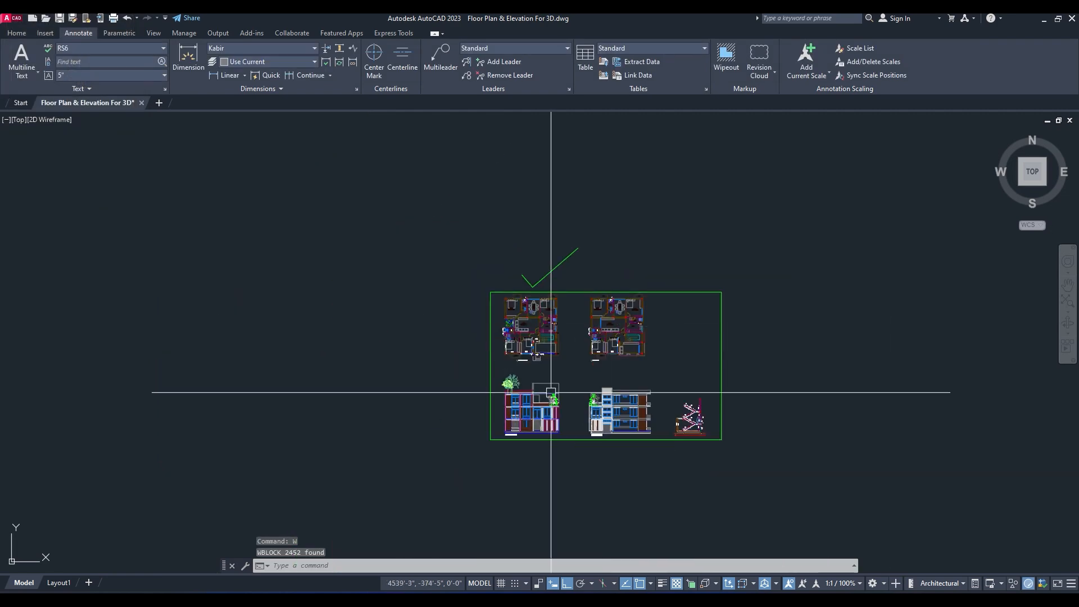
pyautogui.scroll(7, 551, 392)
pyautogui.scroll(1, 486, 451)
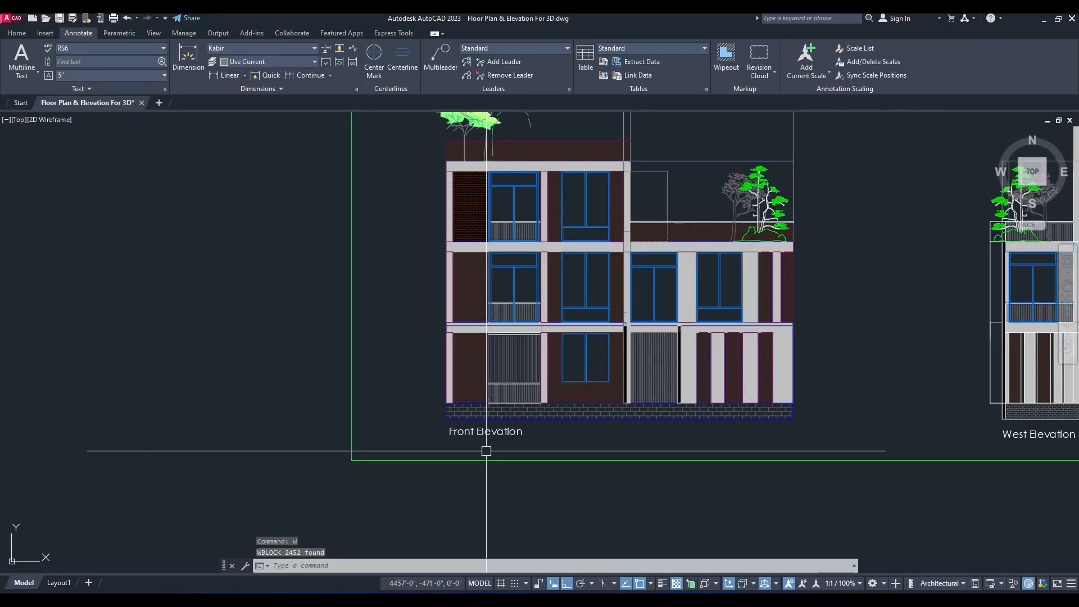
pyautogui.moveTo(486, 451); pyautogui.dragTo(469, 520, button='middle')
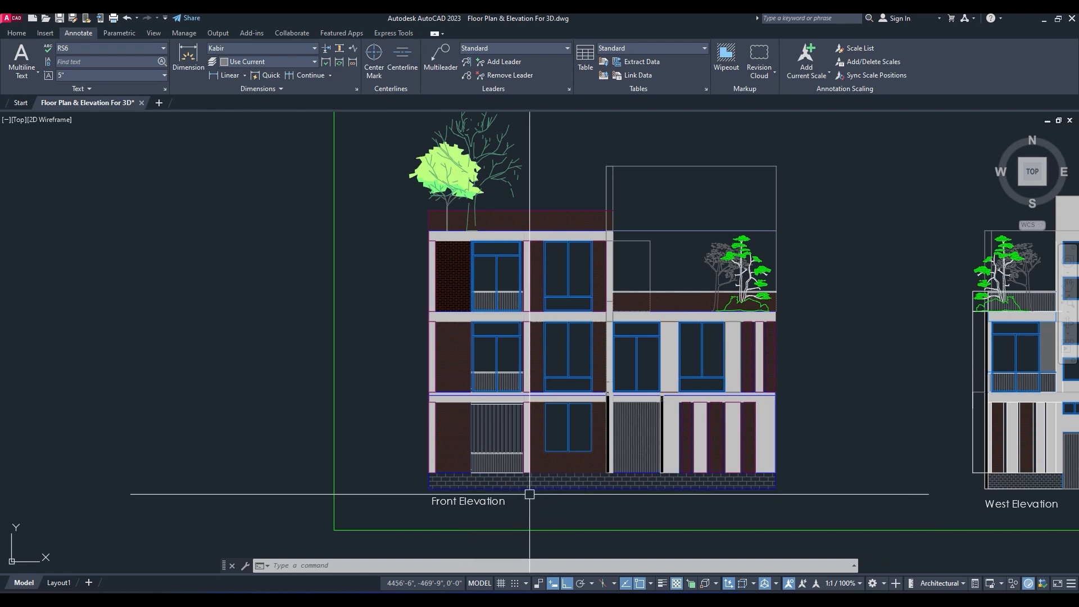
pyautogui.scroll(-2, 565, 449)
pyautogui.scroll(2, 745, 255)
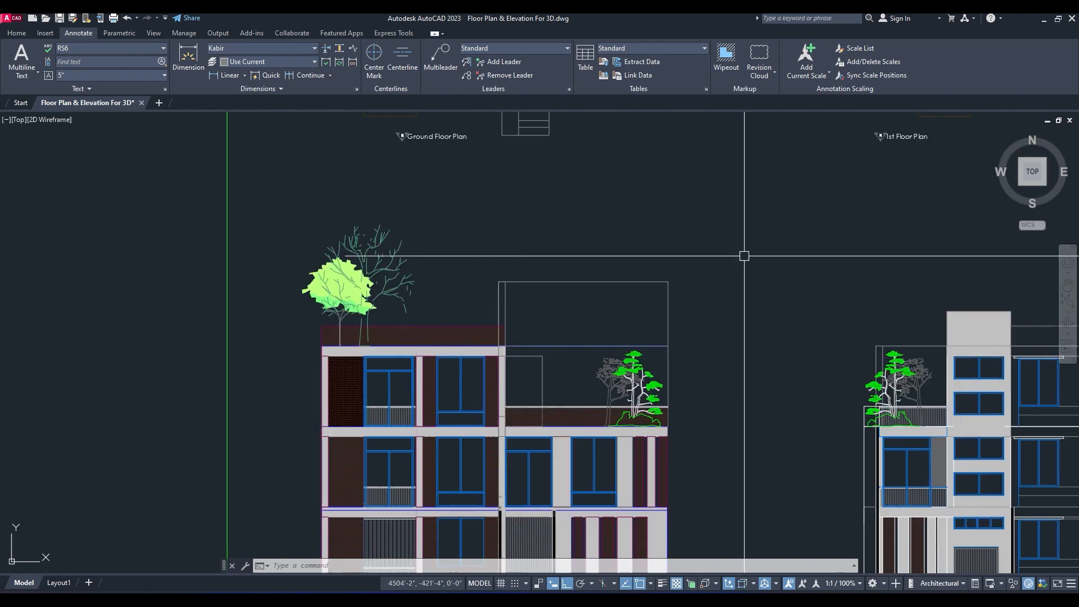
pyautogui.scroll(-2, 744, 255)
pyautogui.click(743, 236)
pyautogui.click(460, 487)
pyautogui.write('w')
pyautogui.press('Return')
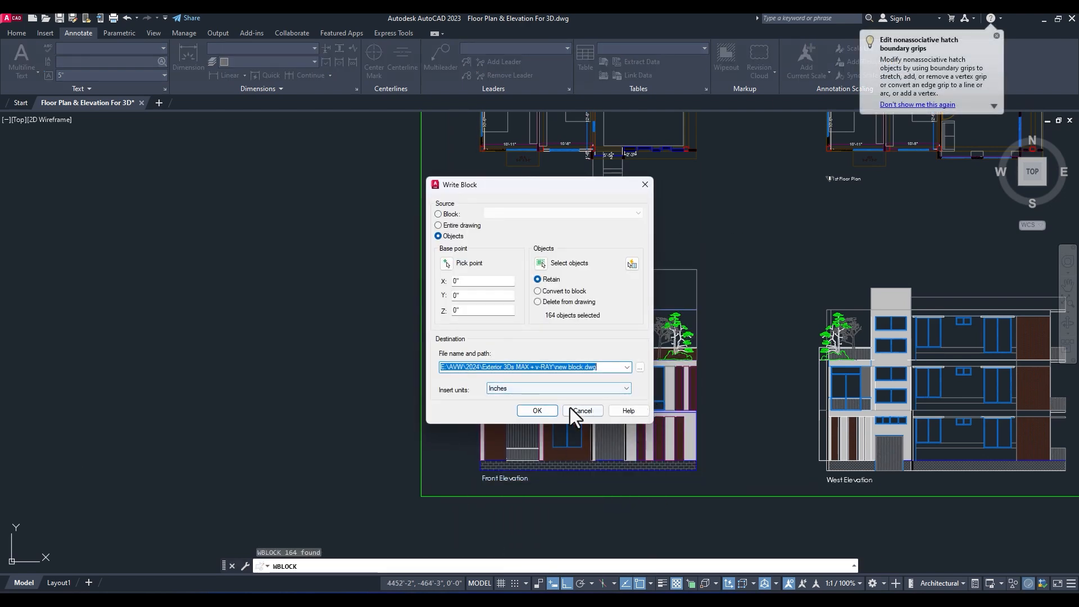
pyautogui.click(528, 413)
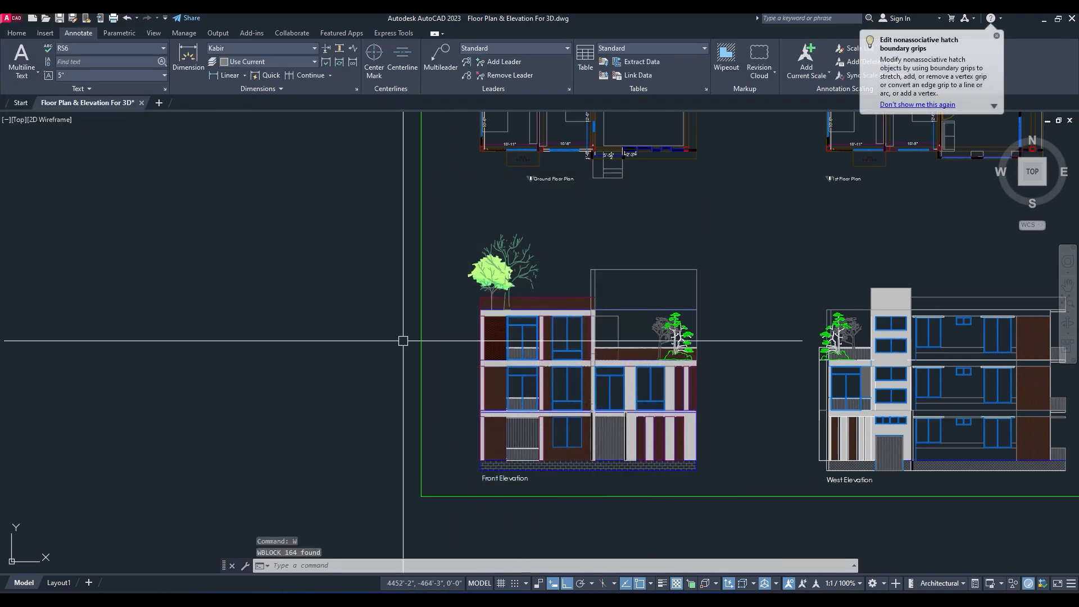
# Step: Export the west elevation with its title using Write Block, naming the file West Elevation
pyautogui.scroll(-3, 402, 340)
pyautogui.scroll(3, 743, 359)
pyautogui.click(777, 217)
pyautogui.click(441, 444)
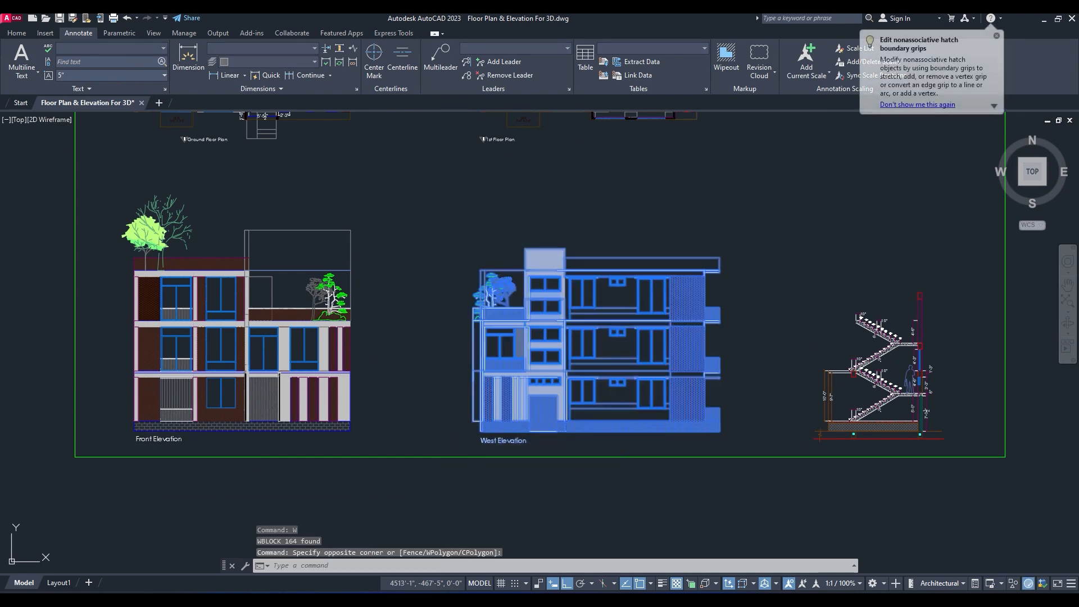
pyautogui.press('Return')
pyautogui.click(639, 368)
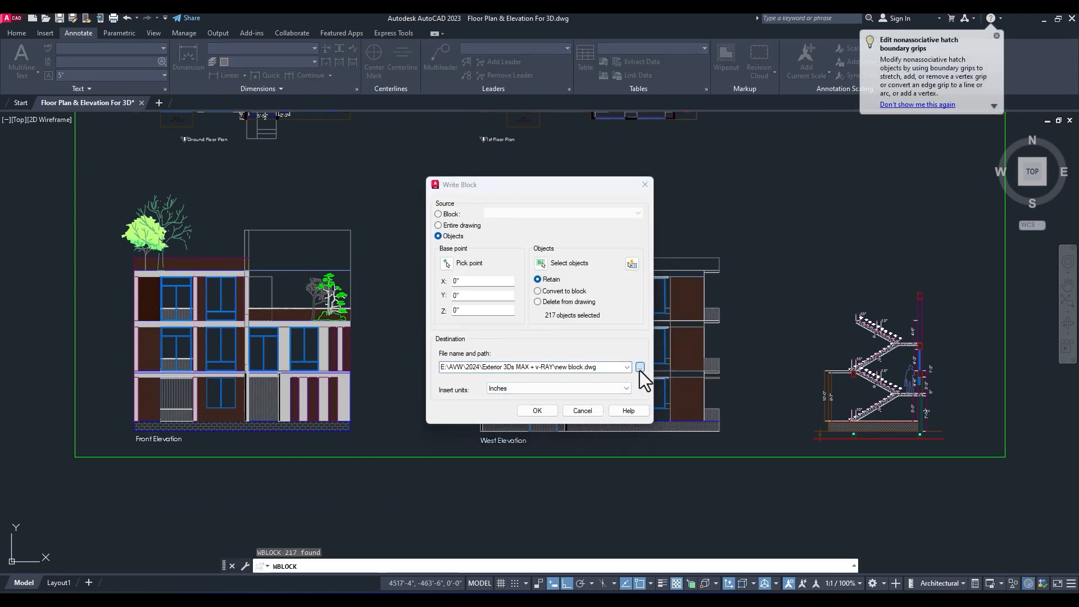
pyautogui.write('Wes')
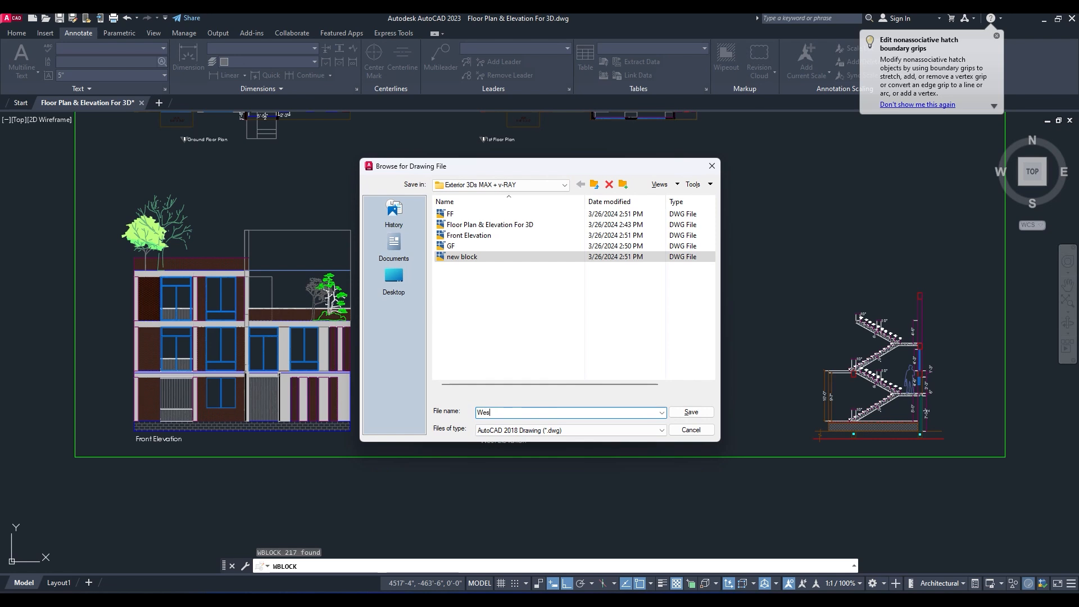
pyautogui.write('t Elkevation')
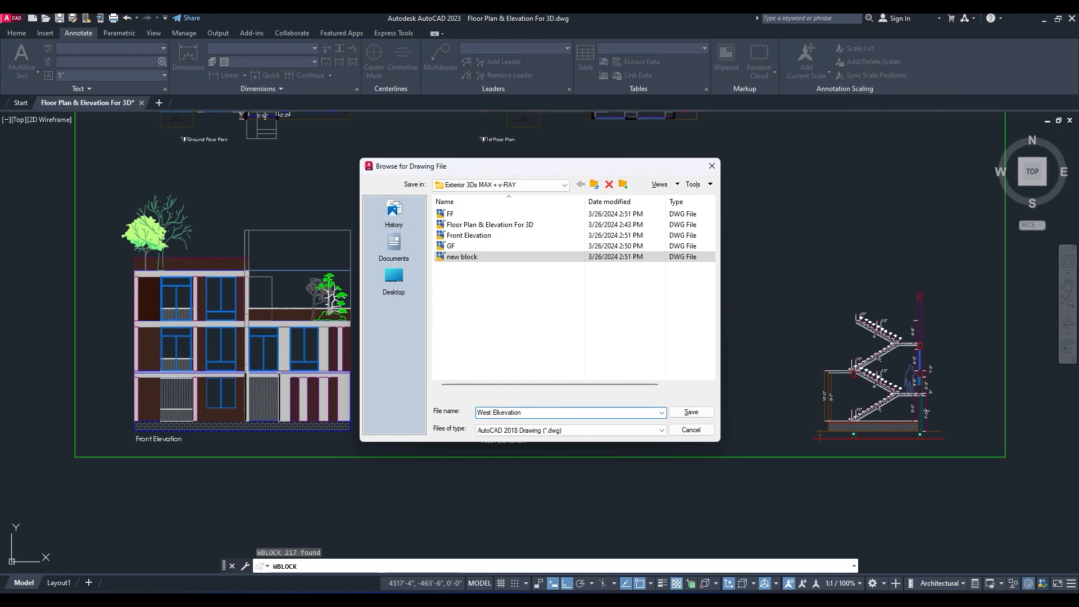
pyautogui.press('Return')
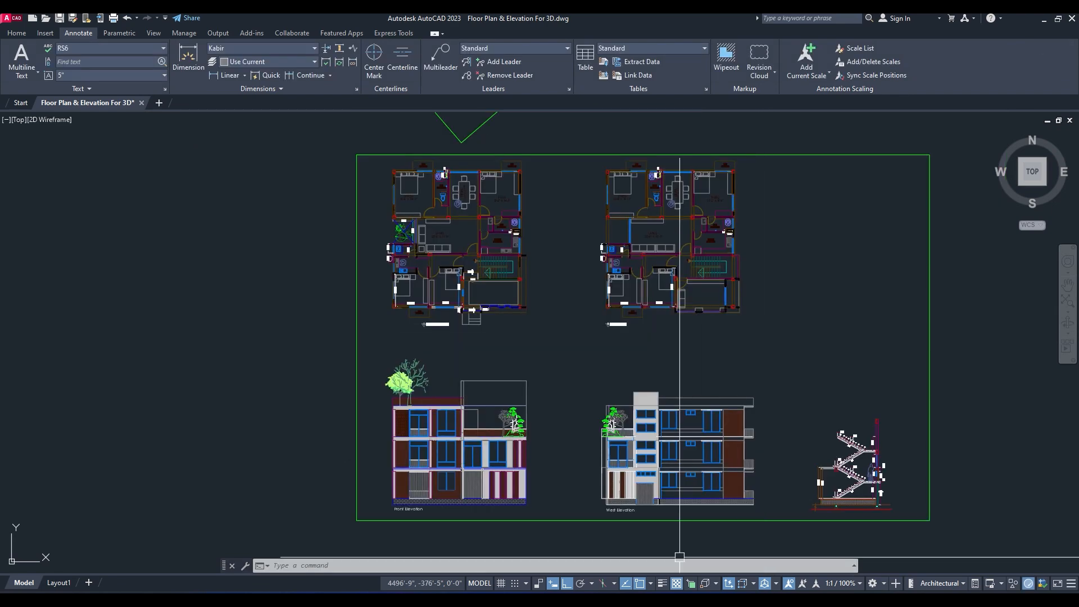
# Step: Switch to 3ds Max and choose GF.dwg from the Exterior 3Ds MAX + v-RAY folder as the file to import
pyautogui.click(673, 600)
pyautogui.moveTo(679, 344); pyautogui.dragTo(622, 361, button='middle')
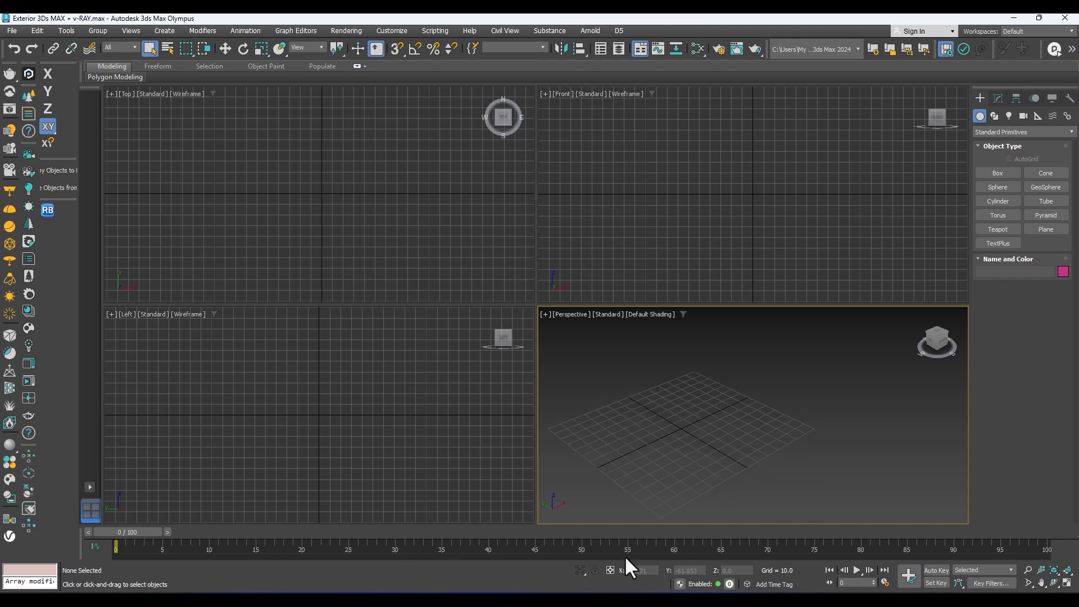
pyautogui.click(10, 30)
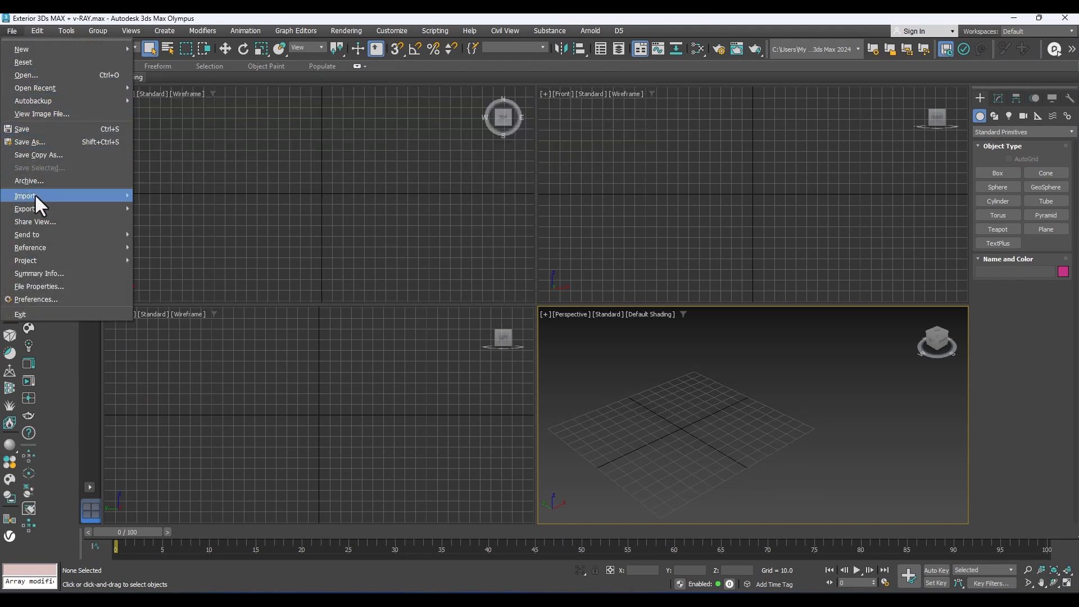
pyautogui.click(12, 32)
pyautogui.click(11, 31)
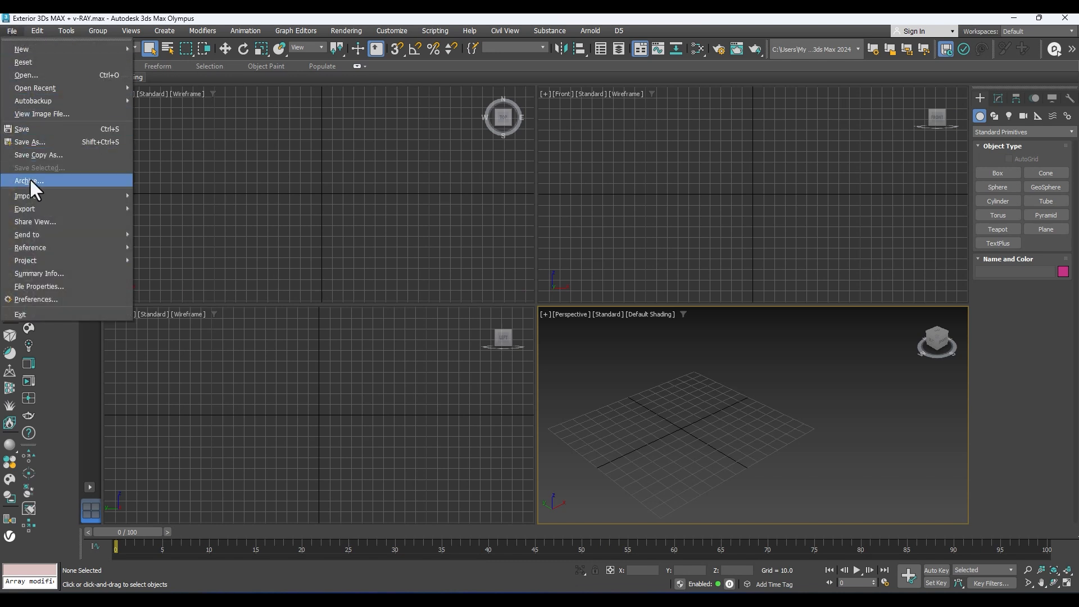
pyautogui.moveTo(105, 193)
pyautogui.click(159, 197)
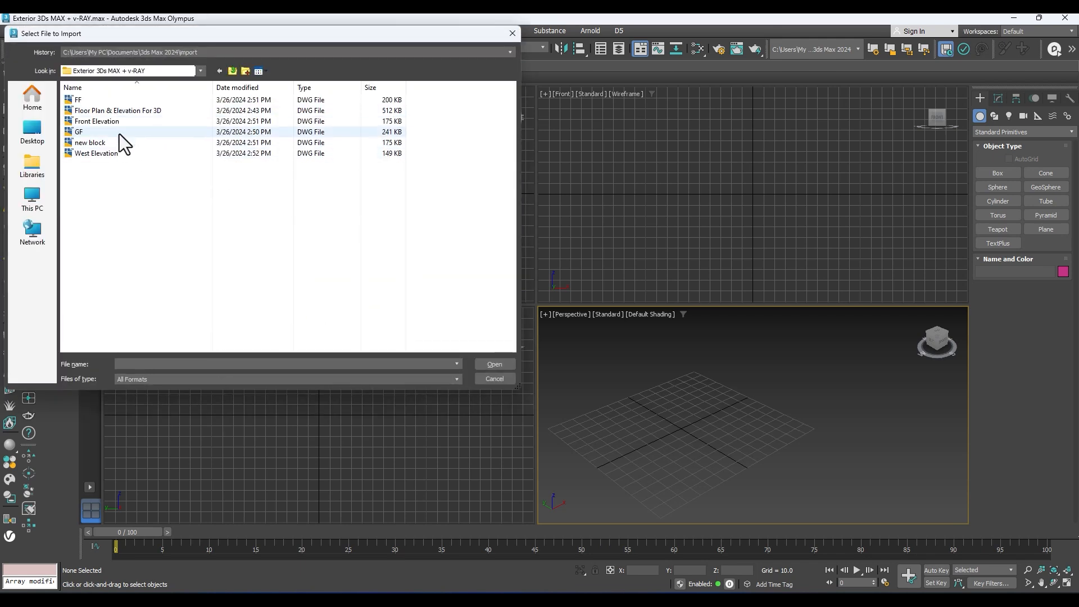
pyautogui.click(79, 132)
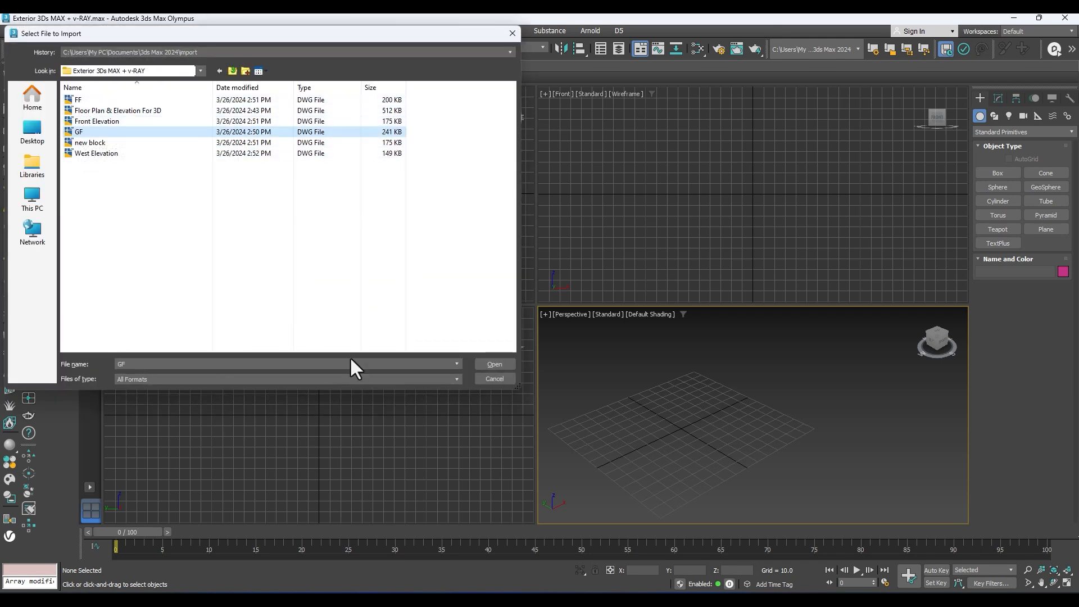
pyautogui.click(494, 365)
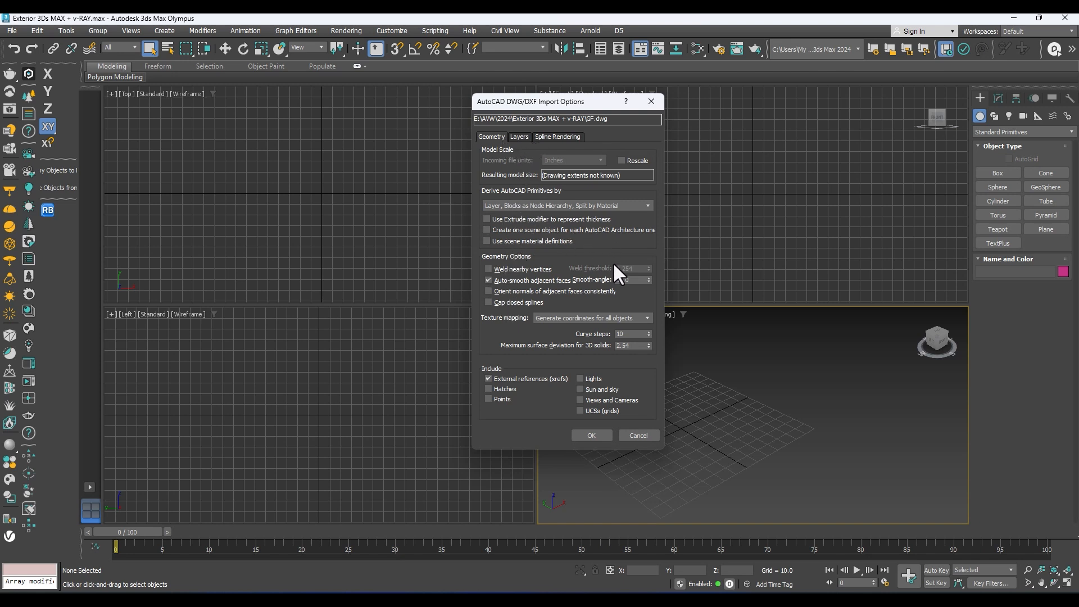
# Step: Import the ground floor drawing with Rescale enabled and the incoming file units set to inches
pyautogui.click(519, 137)
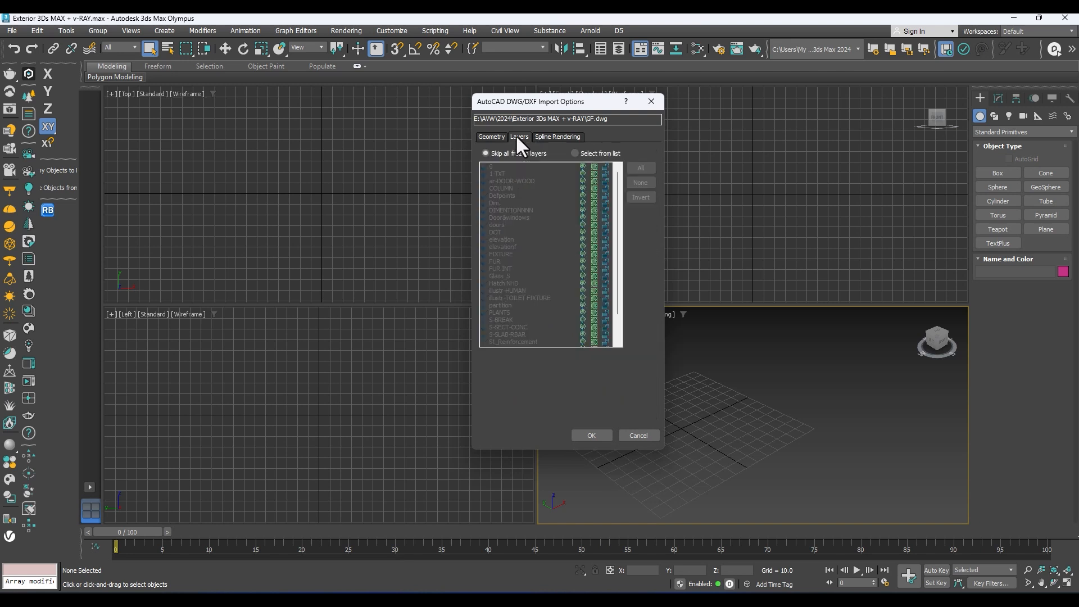
pyautogui.click(491, 136)
pyautogui.click(621, 160)
pyautogui.click(585, 160)
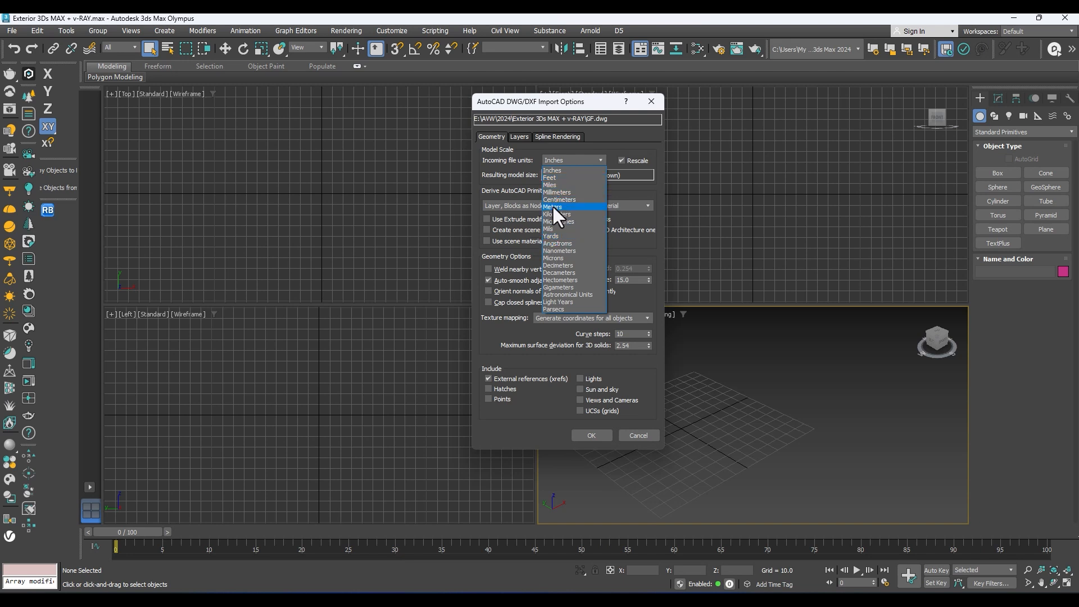
pyautogui.click(557, 170)
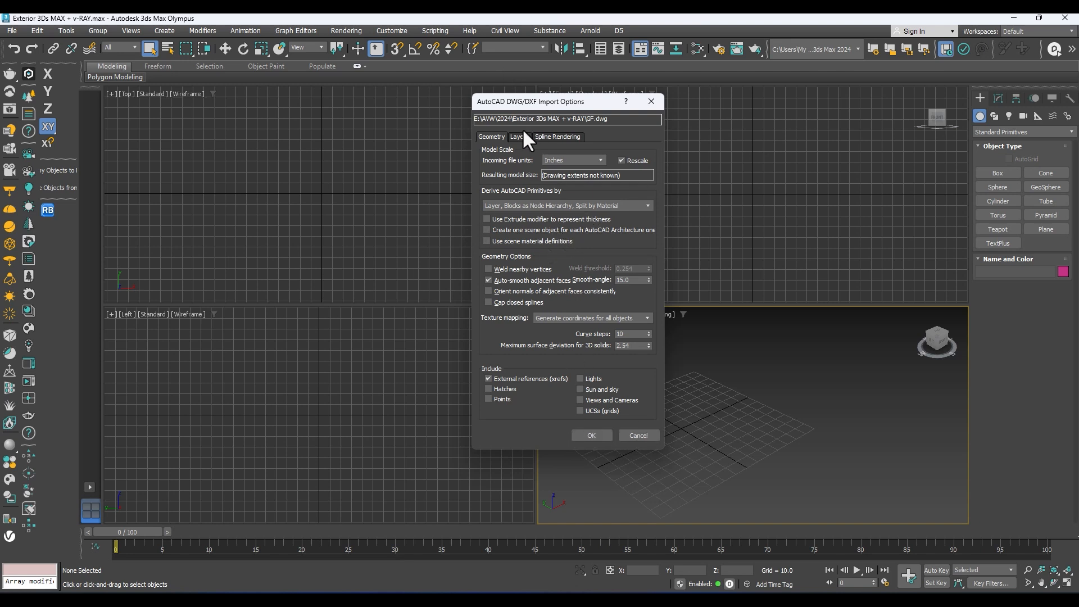
pyautogui.click(557, 137)
pyautogui.click(591, 437)
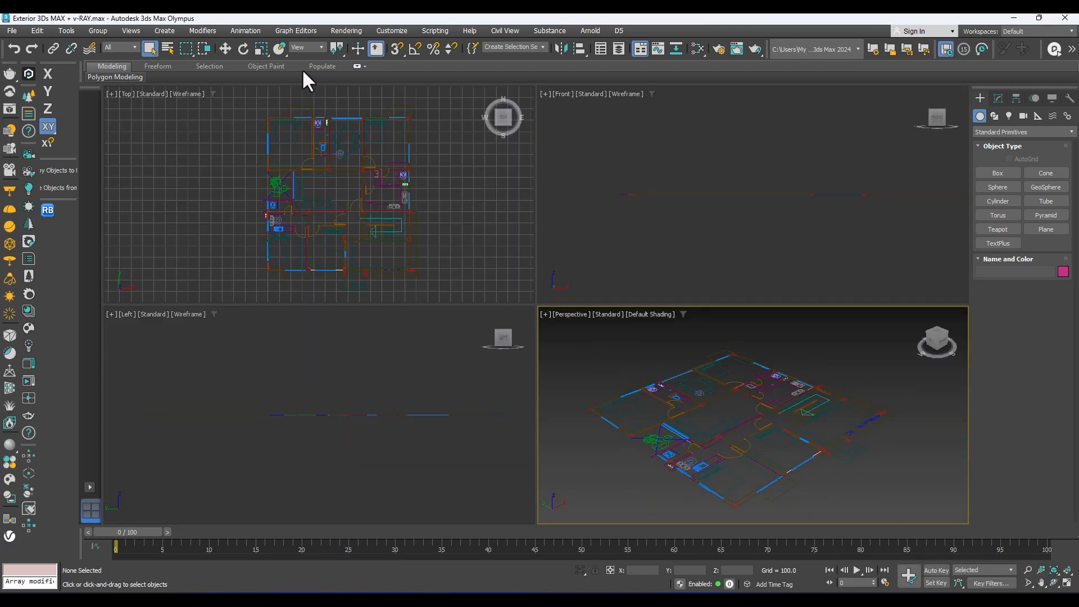
# Step: In the units setup, set the display unit scale to US Standard with Decimal Inches
pyautogui.click(388, 30)
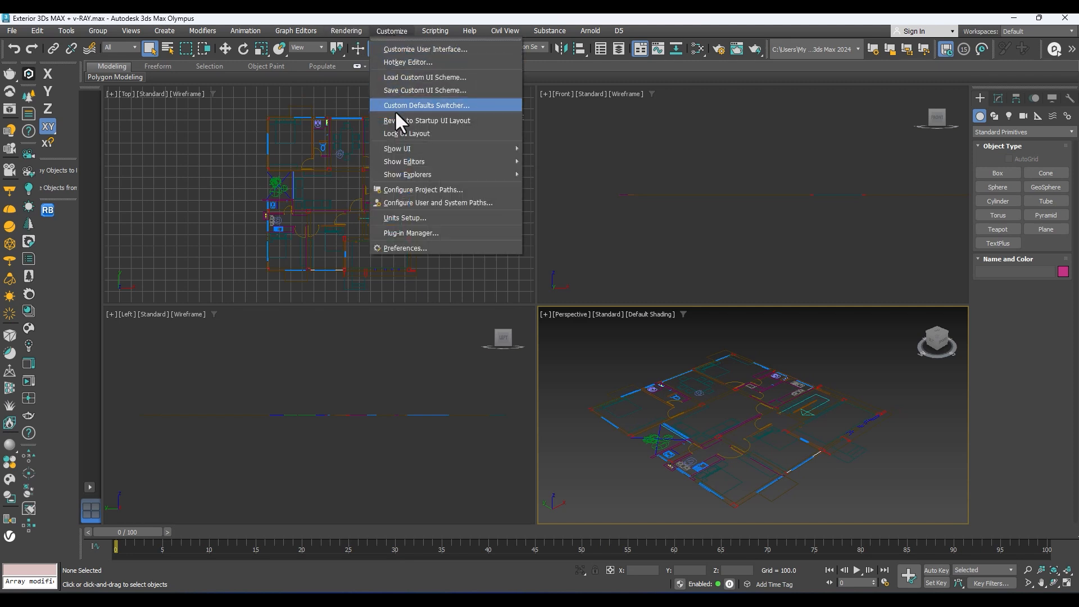
pyautogui.click(400, 218)
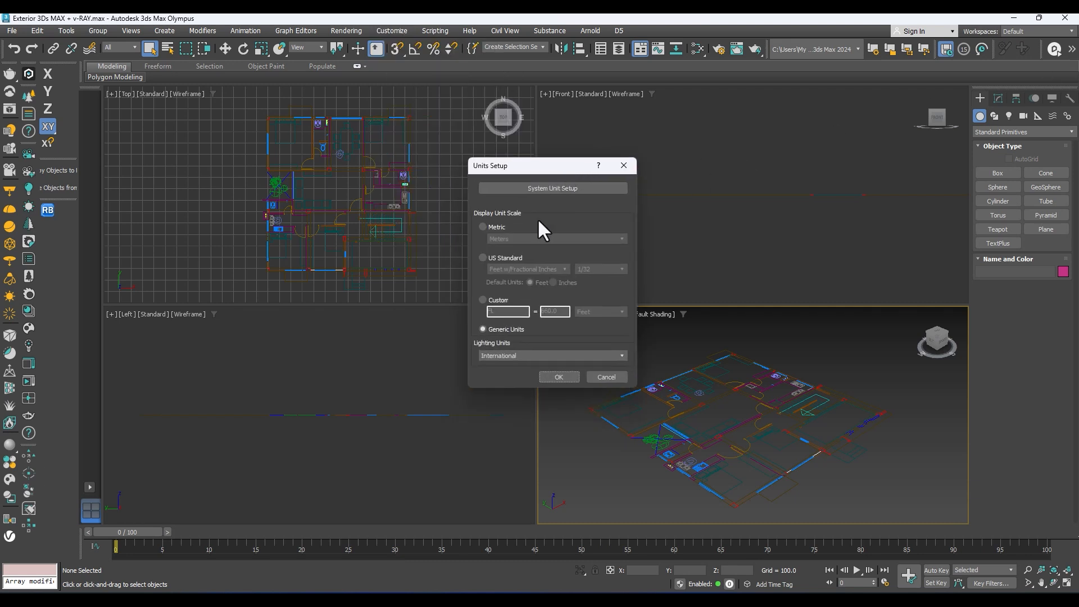
pyautogui.click(493, 259)
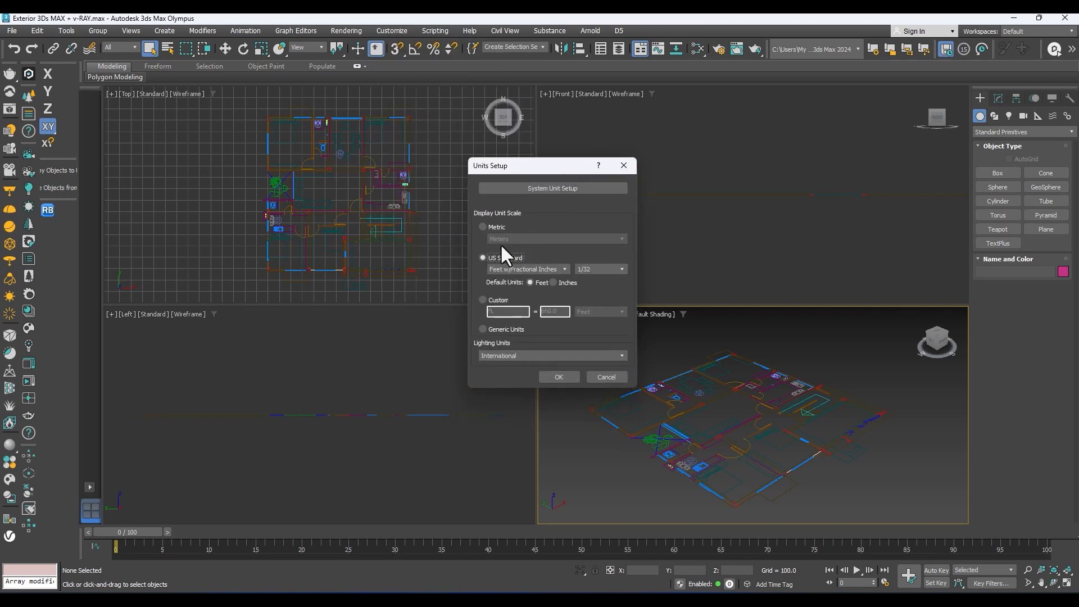
pyautogui.click(527, 270)
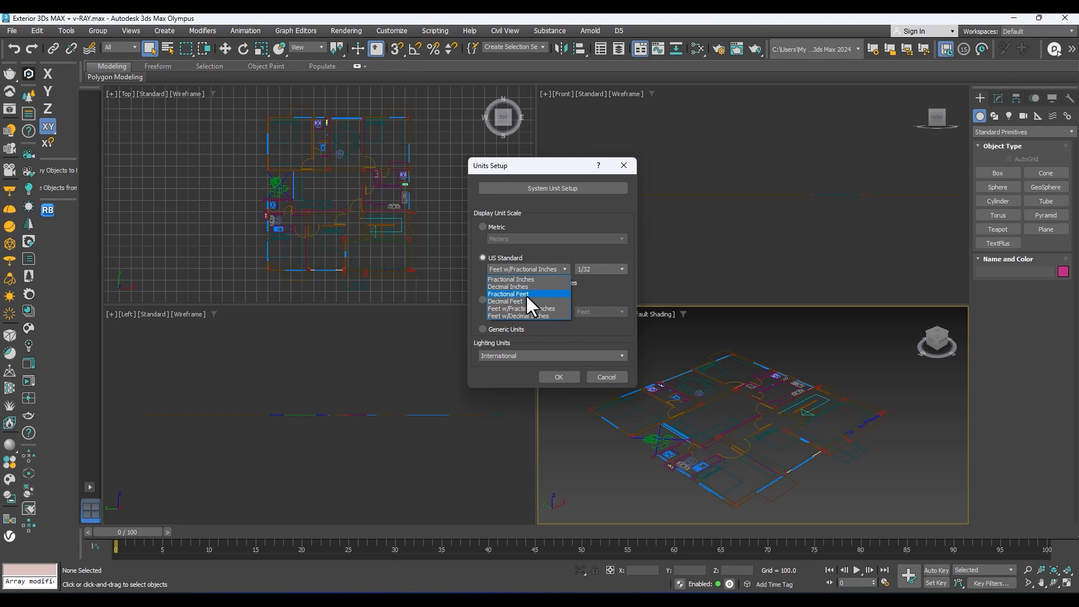
pyautogui.click(529, 292)
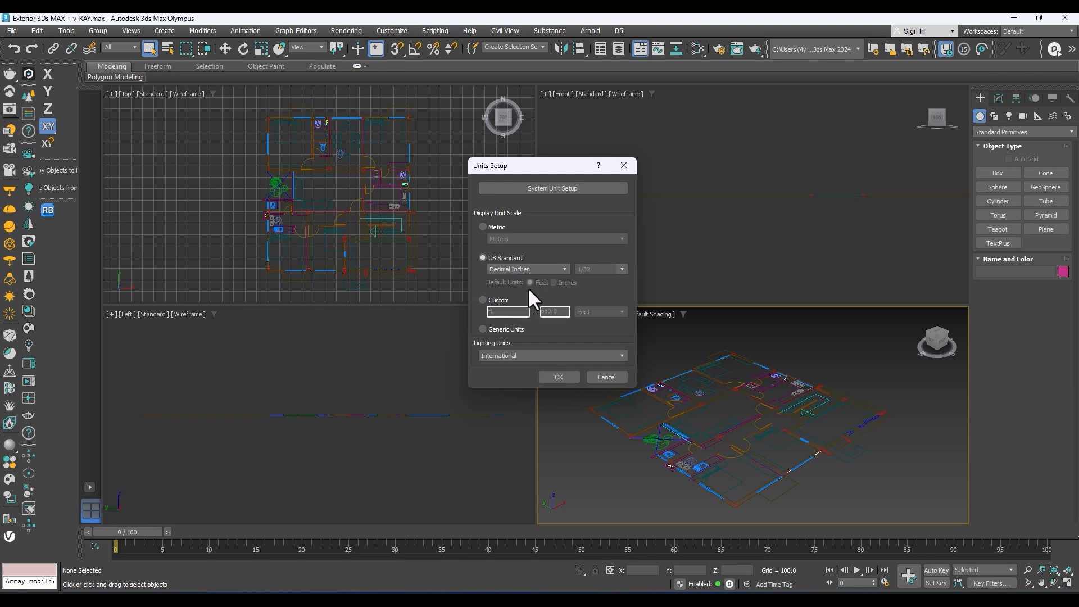
# Step: Set the system unit scale to 1 unit = 1.0 inches and apply the units setup
pyautogui.click(543, 188)
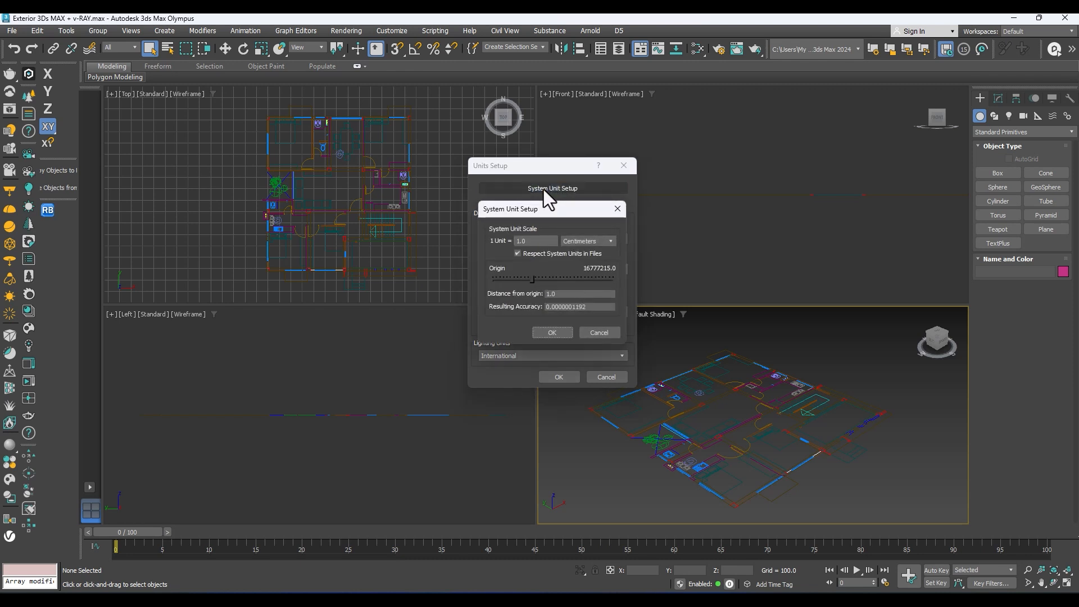
pyautogui.click(577, 241)
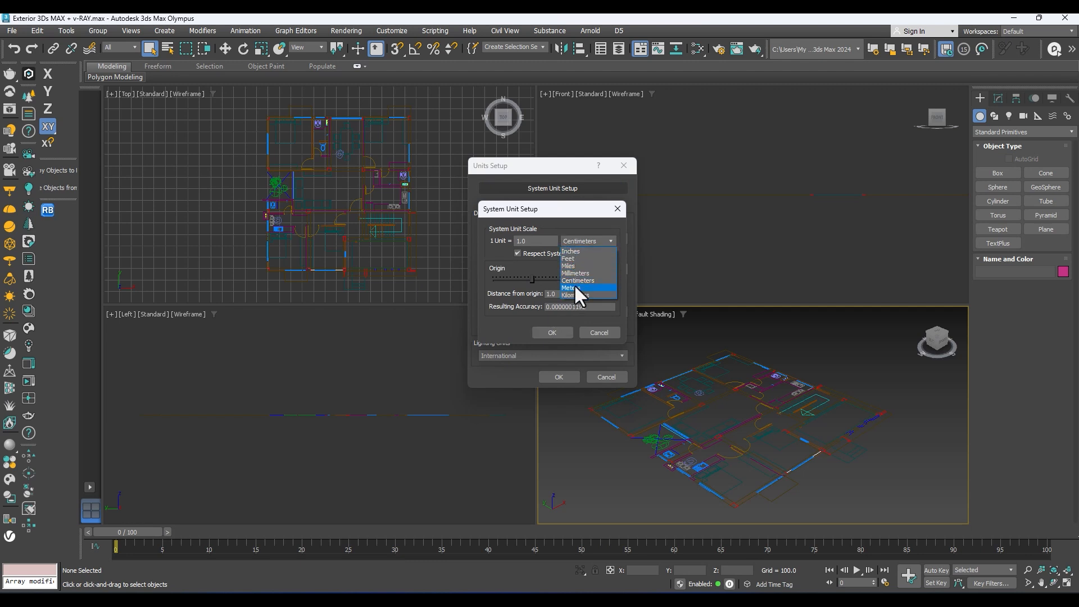
pyautogui.click(572, 252)
pyautogui.click(548, 335)
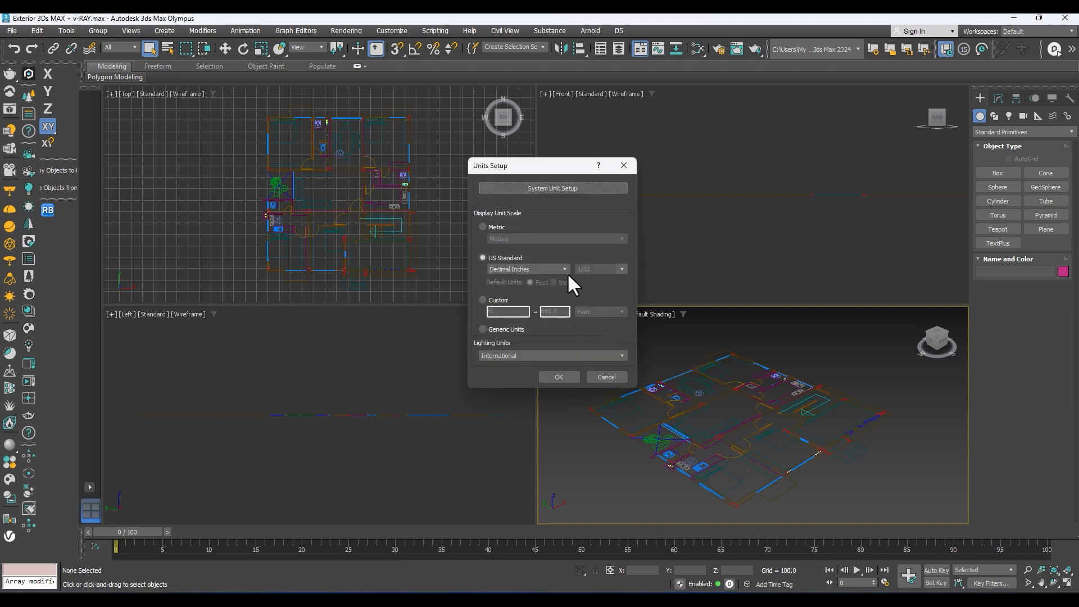
pyautogui.click(558, 377)
# Step: Maximize the Top viewport and hide its grid
pyautogui.scroll(4, 699, 357)
pyautogui.scroll(-5, 718, 381)
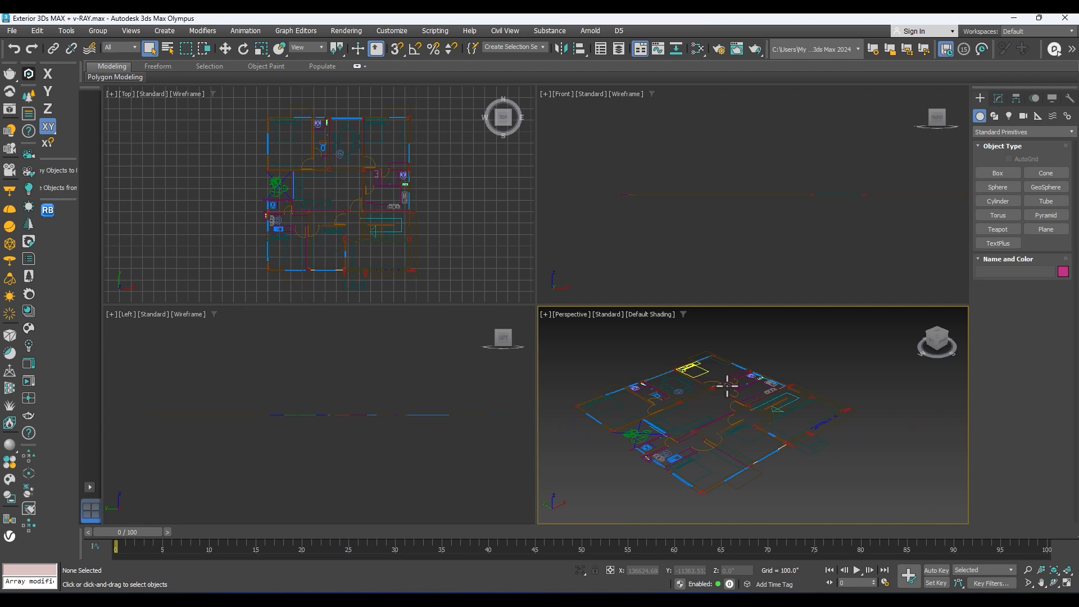
pyautogui.hotkey('alt', 'w')
pyautogui.hotkey('alt', 'w')
pyautogui.hotkey('alt', 'w')
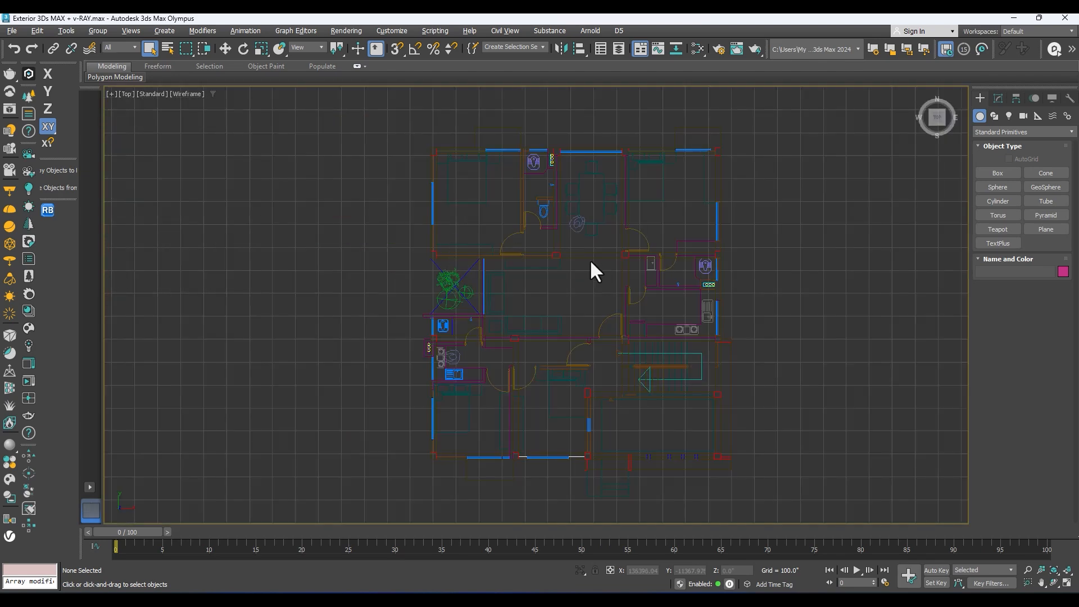
pyautogui.scroll(-2, 596, 258)
pyautogui.press('g')
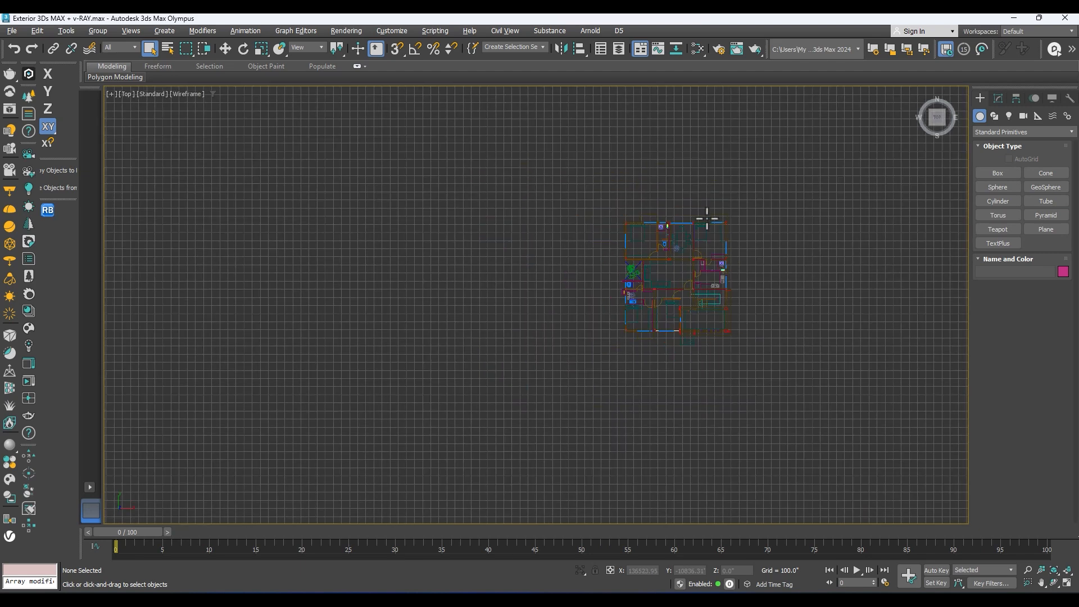
pyautogui.press('g')
# Step: Select all entities of the imported floor plan, activate the Move tool and combine them into one group
pyautogui.moveTo(791, 185); pyautogui.dragTo(327, 418)
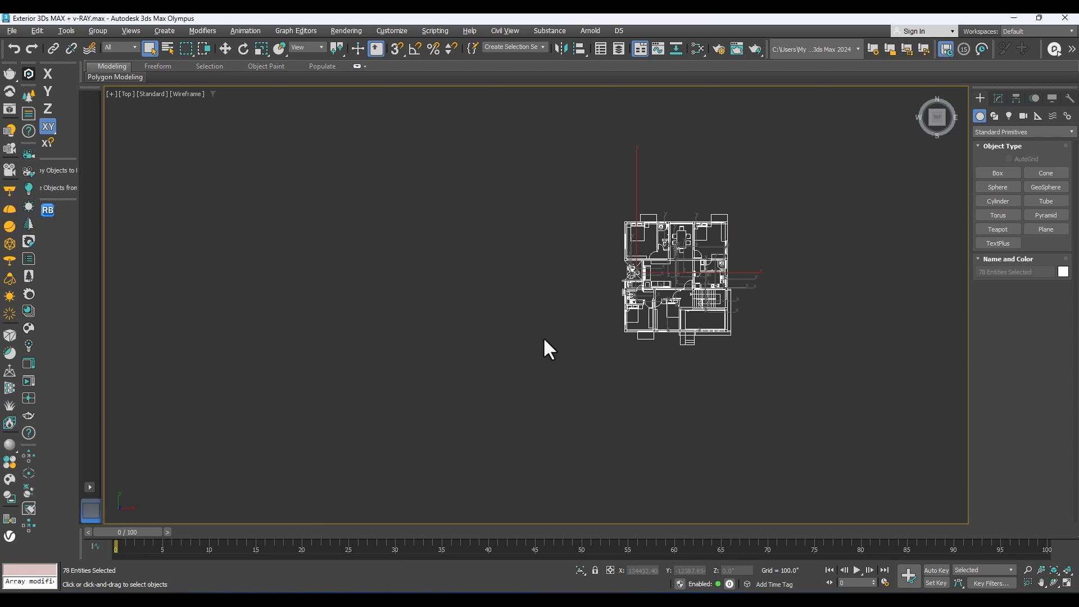
pyautogui.scroll(3, 700, 261)
pyautogui.press('w')
pyautogui.click(98, 31)
pyautogui.click(104, 41)
pyautogui.click(545, 331)
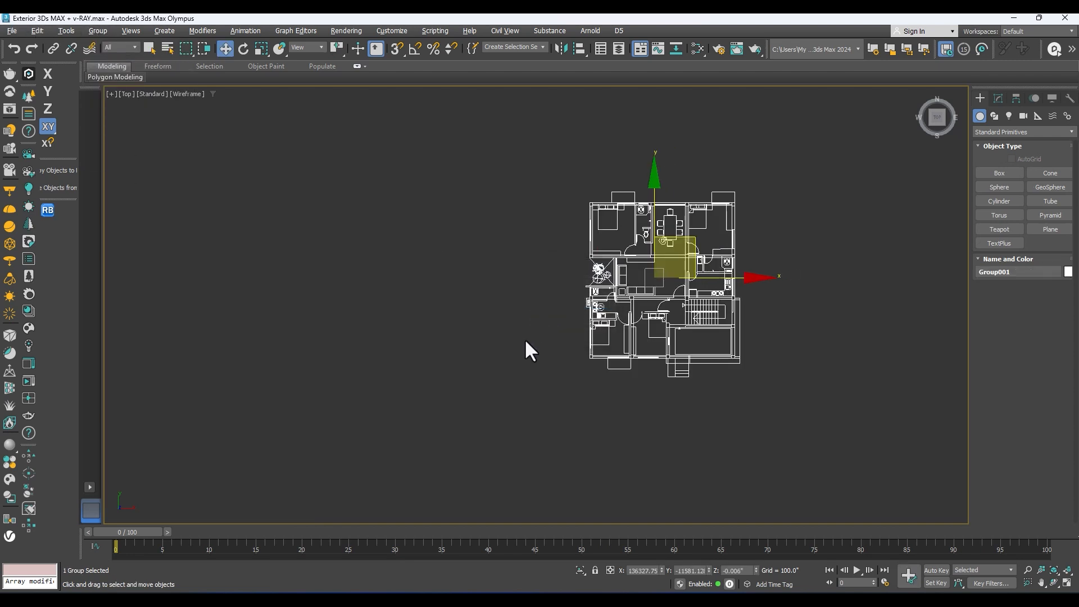
# Step: Move the floor plan group to the origin at X 0, Y 0, Z 0, and show the grid again
pyautogui.scroll(-3, 590, 393)
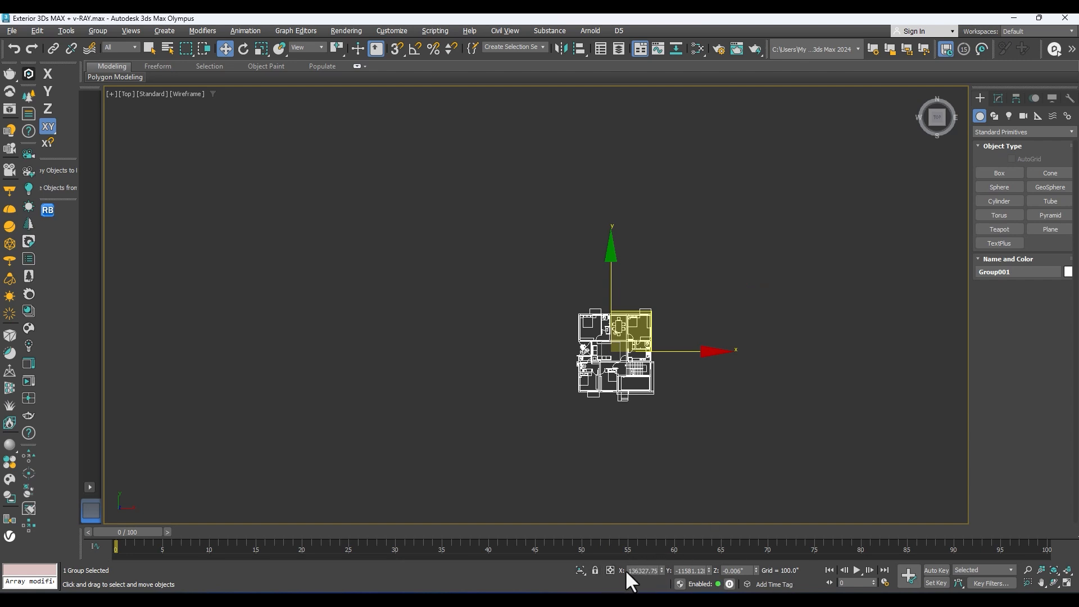
pyautogui.rightClick(662, 569)
pyautogui.rightClick(708, 567)
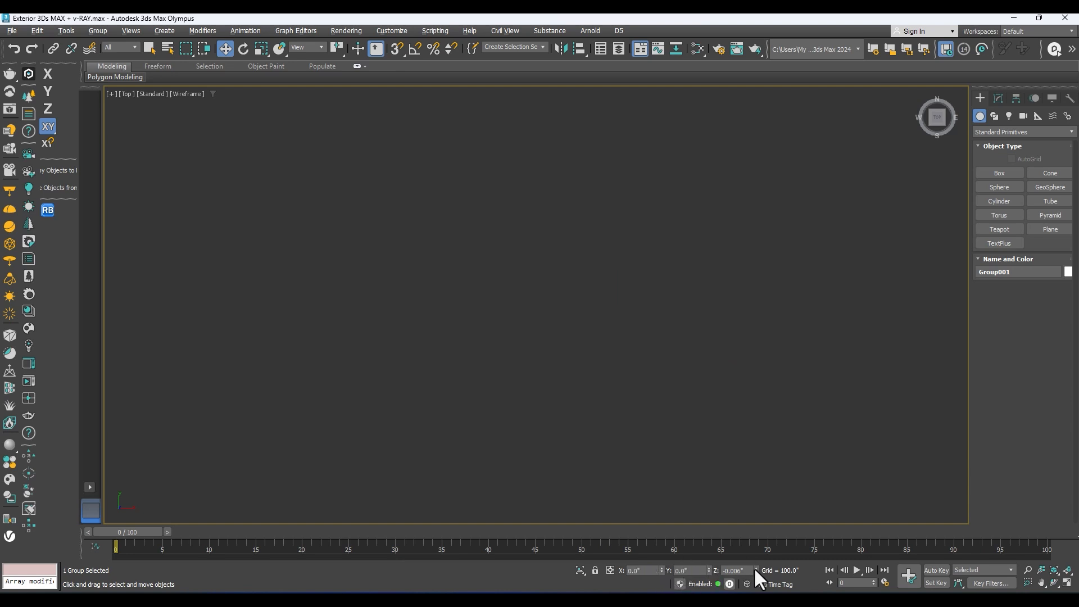
pyautogui.press('z')
pyautogui.scroll(-4, 632, 242)
pyautogui.press('g')
pyautogui.scroll(2, 574, 258)
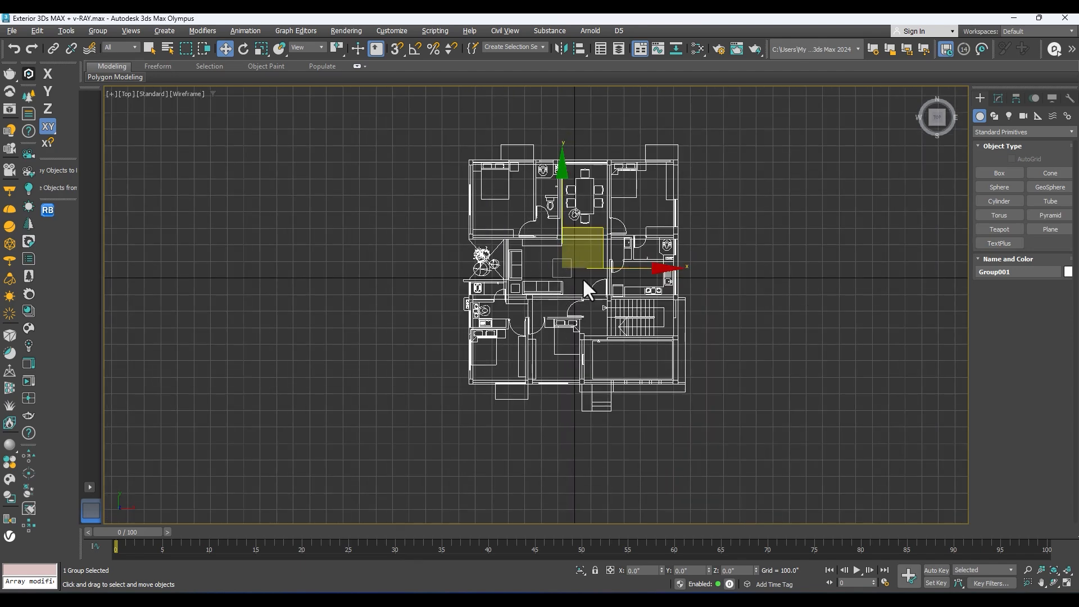
# Step: Nudge the floor plan group off the origin and reset its X and Y position to 0
pyautogui.moveTo(571, 260); pyautogui.dragTo(579, 266)
pyautogui.rightClick(662, 570)
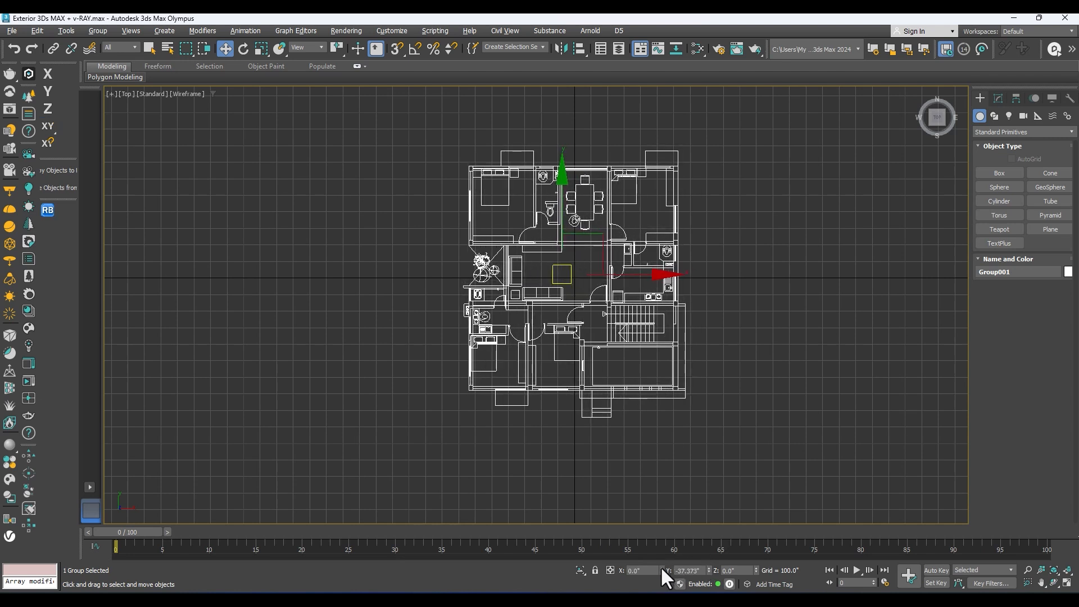
pyautogui.rightClick(708, 568)
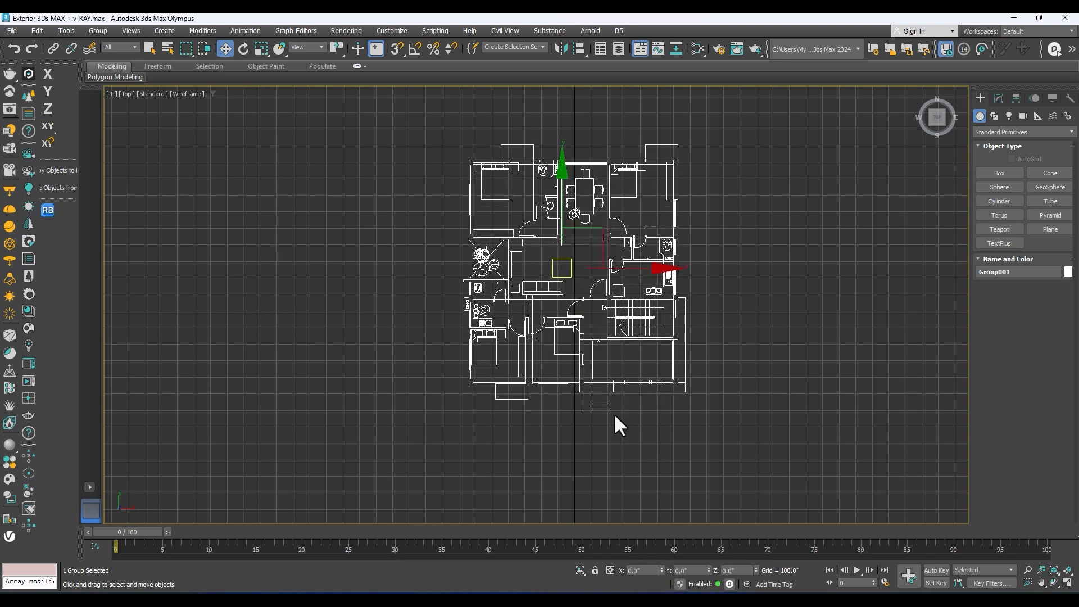
# Step: Examine the centred floor plan group from an angle in the Perspective view
pyautogui.press('p')
pyautogui.press('z')
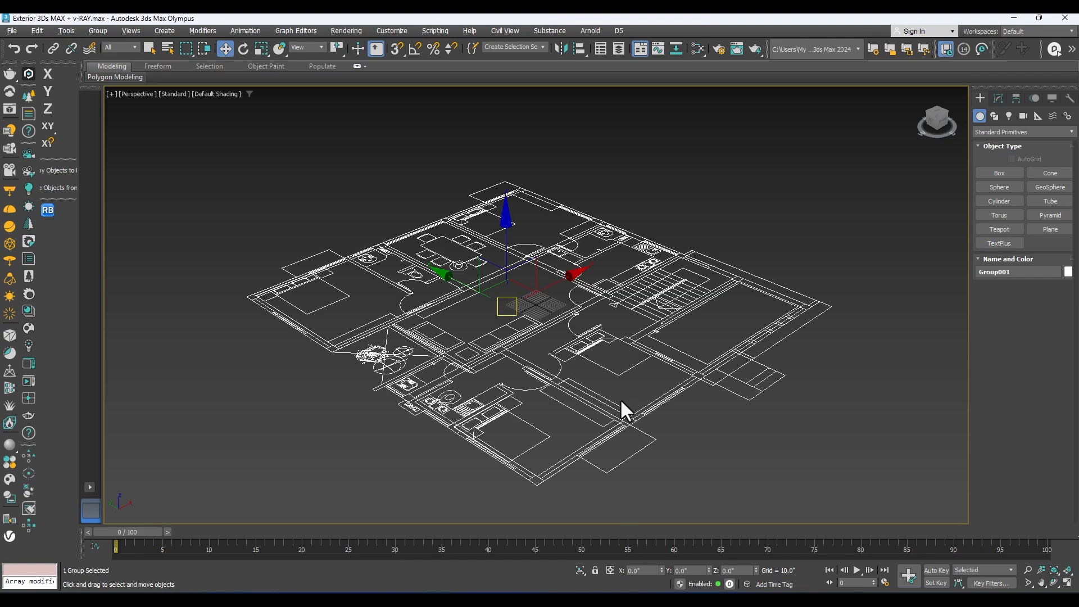
pyautogui.keyDown('alt'); pyautogui.moveTo(641, 352); pyautogui.dragTo(561, 335, button='middle'); pyautogui.keyUp('alt')
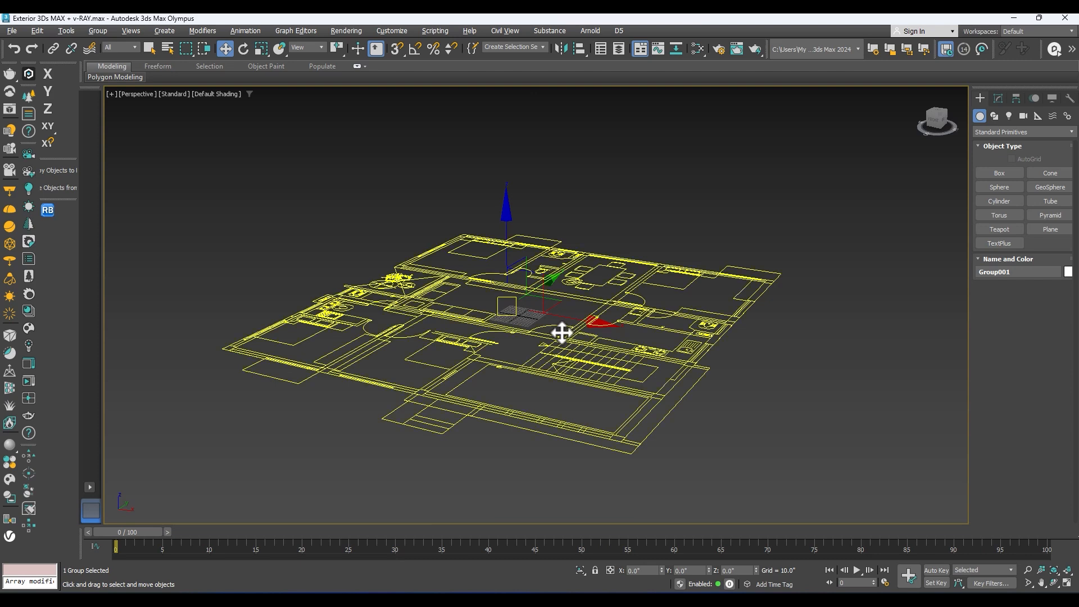
# Step: Restore the four-viewport display, deselect the group and go through the individual viewports one after another
pyautogui.hotkey('alt', 'w')
pyautogui.click(514, 199)
pyautogui.click(648, 201)
pyautogui.click(408, 230)
pyautogui.click(604, 236)
pyautogui.click(453, 353)
pyautogui.click(733, 393)
pyautogui.click(332, 226)
pyautogui.click(596, 185)
pyautogui.click(381, 383)
pyautogui.click(427, 225)
pyautogui.click(645, 169)
pyautogui.click(386, 387)
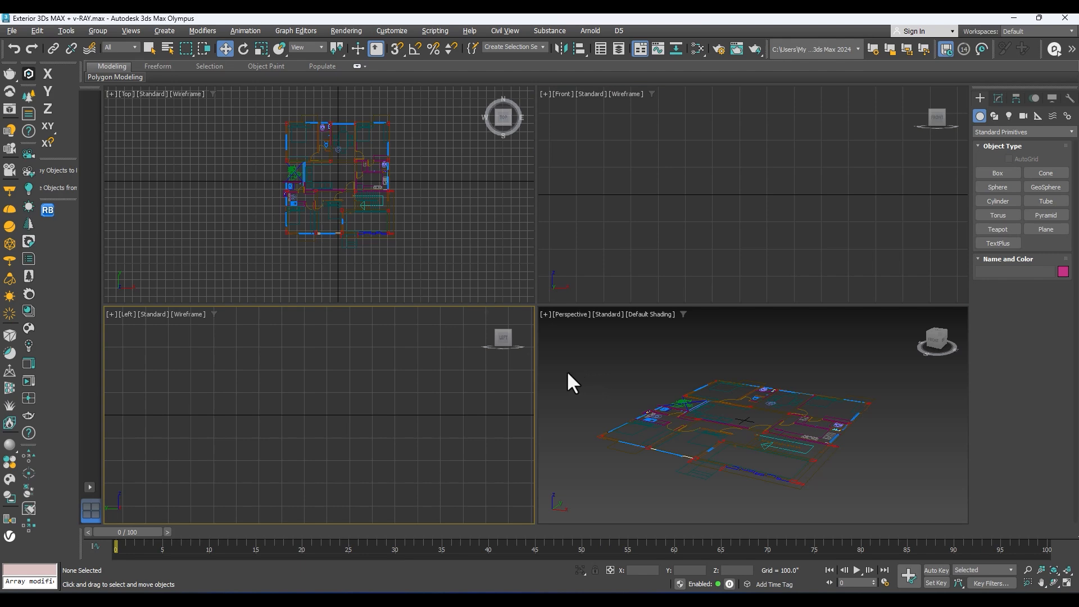
# Step: Add a layout of two side-by-side viewports, keeping Top in one and changing the Front viewport to Perspective
pyautogui.click(90, 487)
pyautogui.click(120, 521)
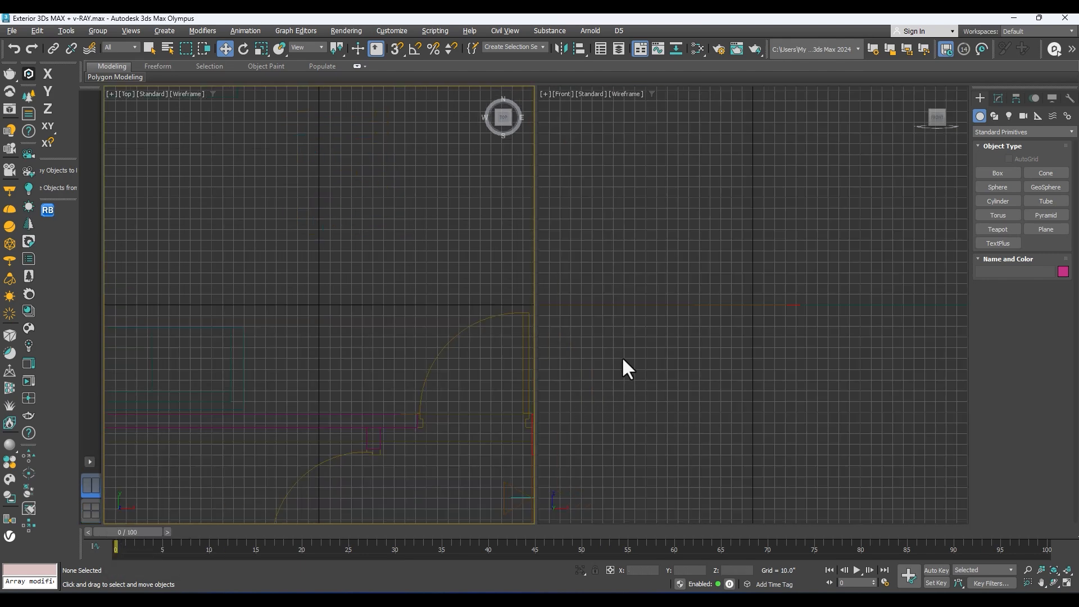
pyautogui.click(669, 344)
pyautogui.press('z')
pyautogui.press('p')
pyautogui.scroll(-5, 347, 368)
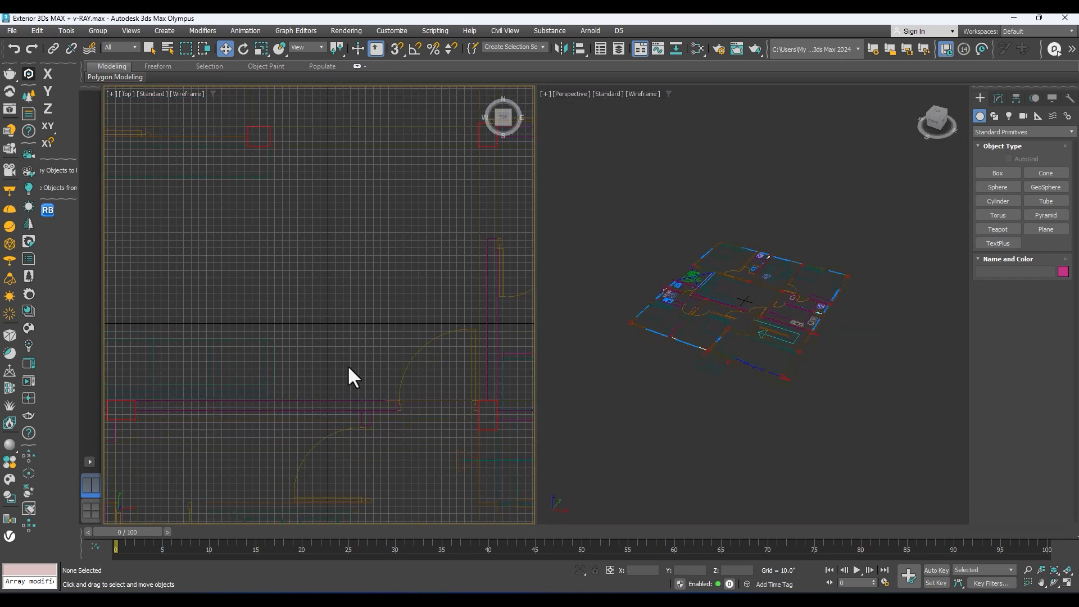
# Step: Frame the whole floor plan in both the Top and Perspective viewports and hide the Top viewport's grid
pyautogui.scroll(-4, 359, 342)
pyautogui.scroll(2, 366, 315)
pyautogui.moveTo(358, 340)
pyautogui.mouseDown(button='middle')
pyautogui.moveTo(360, 313)
pyautogui.moveTo(354, 328)
pyautogui.mouseUp(button='middle')
pyautogui.moveTo(686, 305); pyautogui.dragTo(625, 331, button='middle')
pyautogui.click(330, 300)
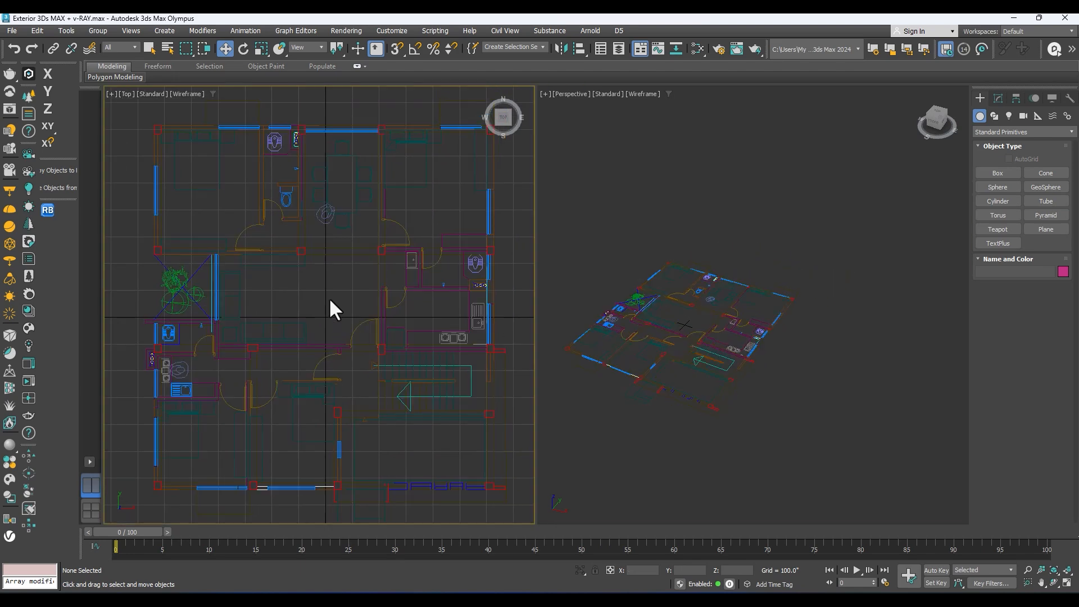
pyautogui.scroll(-2, 329, 295)
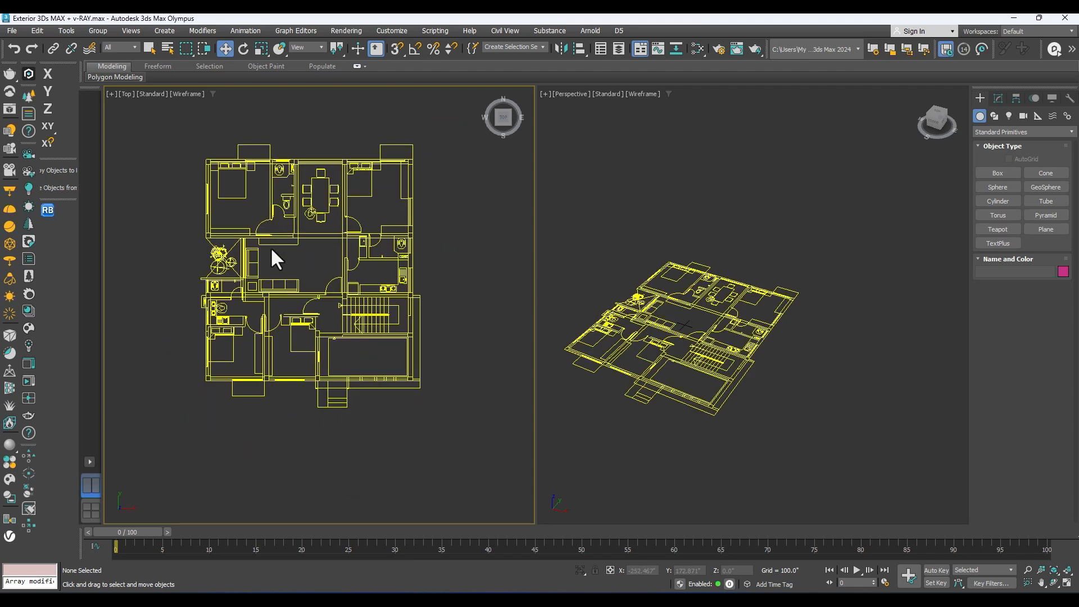
# Step: Examine the floor plan from several angles in the enlarged Perspective view and return to the two-viewport layout
pyautogui.moveTo(346, 294); pyautogui.dragTo(347, 320, button='middle')
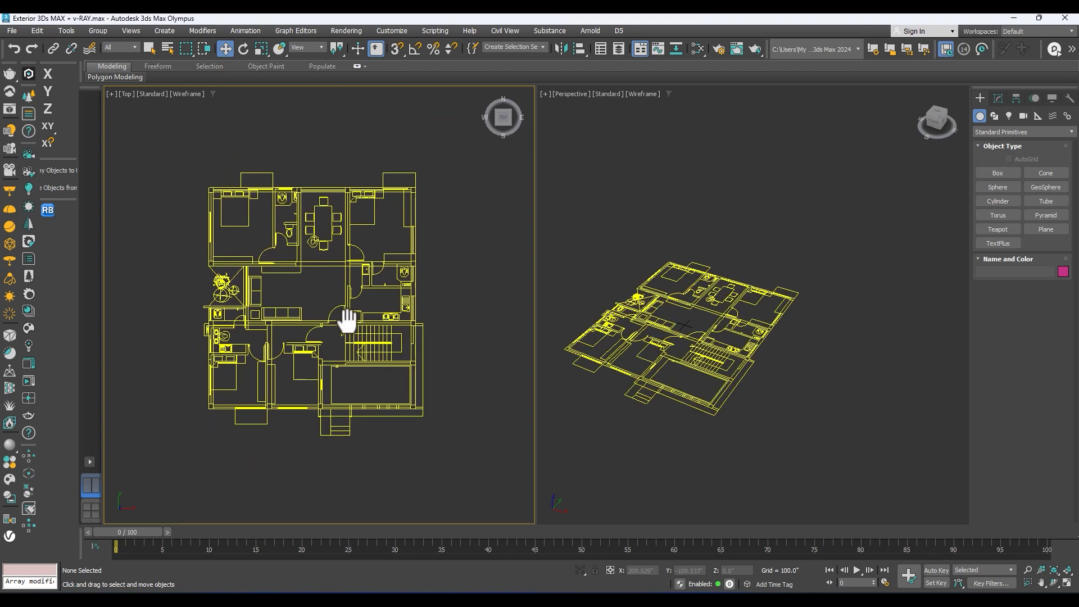
pyautogui.click(620, 269)
pyautogui.hotkey('alt', 'w')
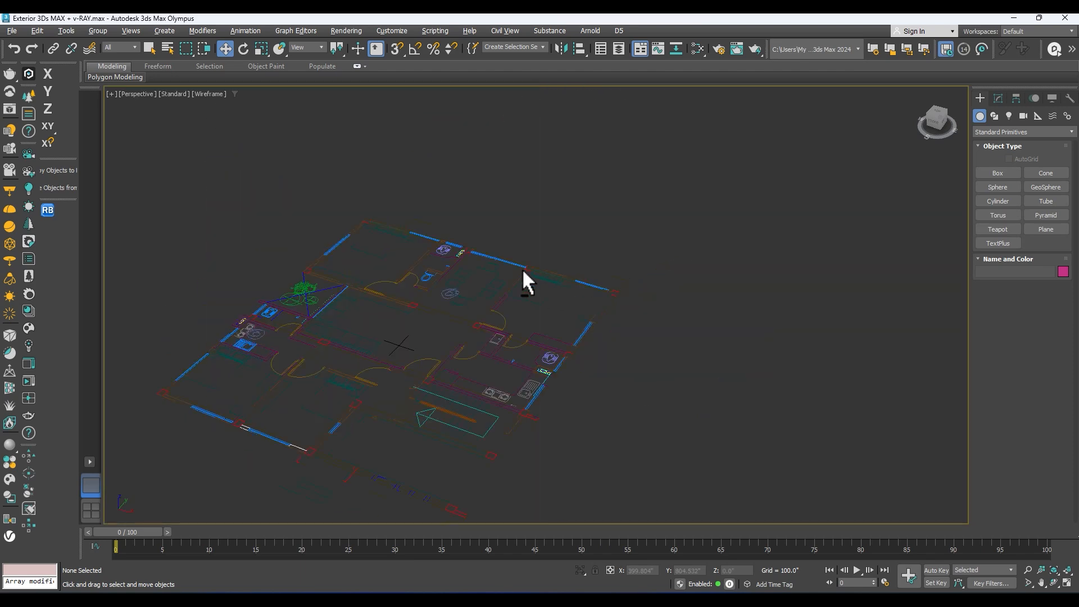
pyautogui.keyDown('alt'); pyautogui.moveTo(478, 263); pyautogui.dragTo(567, 264, button='middle'); pyautogui.keyUp('alt')
pyautogui.press('z')
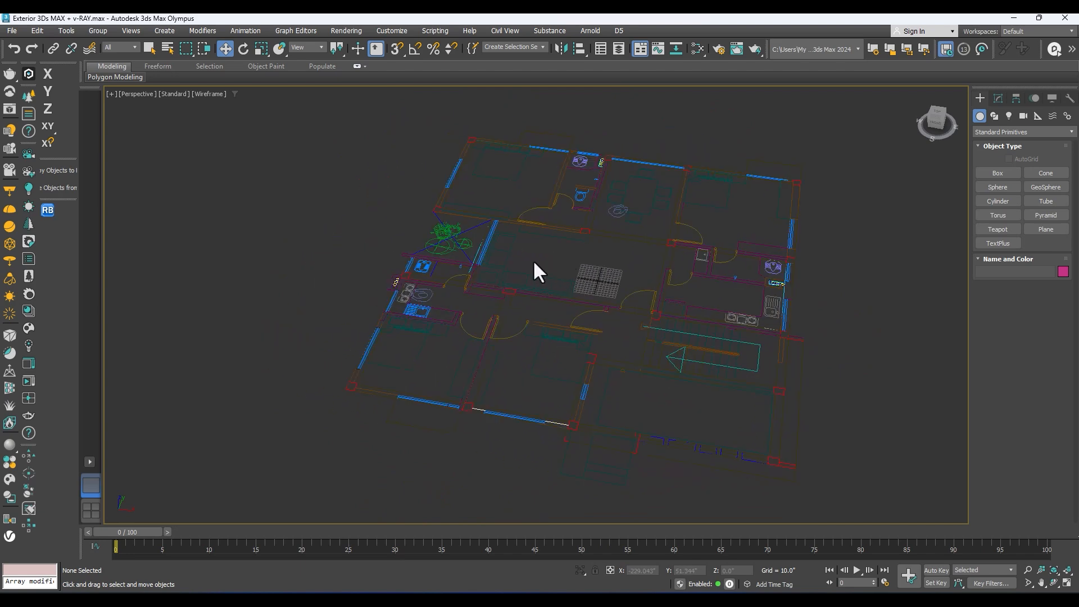
pyautogui.keyDown('alt'); pyautogui.moveTo(534, 262); pyautogui.dragTo(522, 273, button='middle'); pyautogui.keyUp('alt')
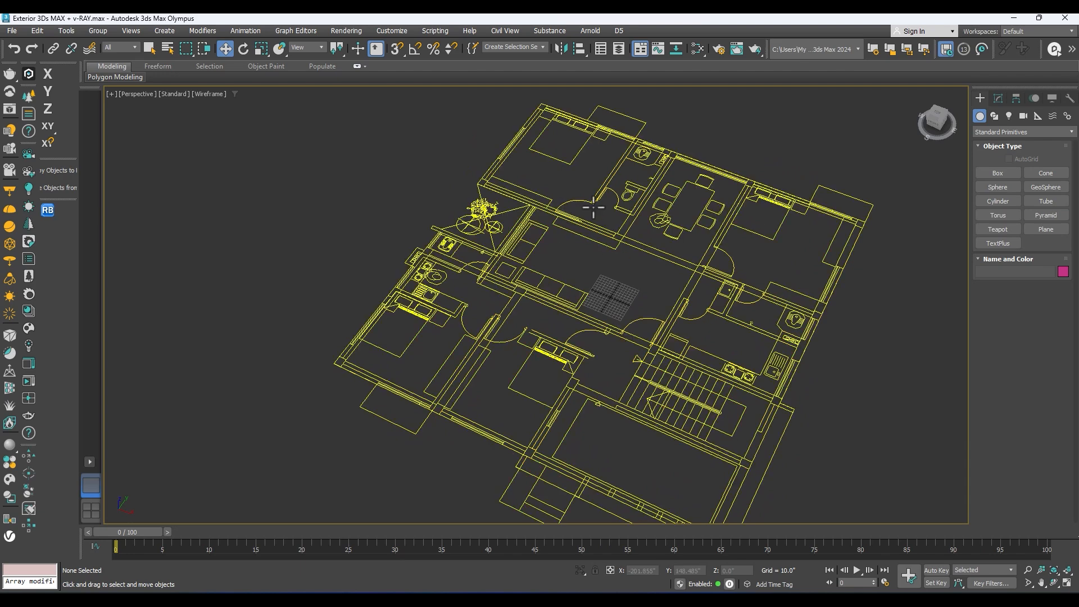
pyautogui.scroll(-5, 581, 261)
pyautogui.hotkey('alt', 'w')
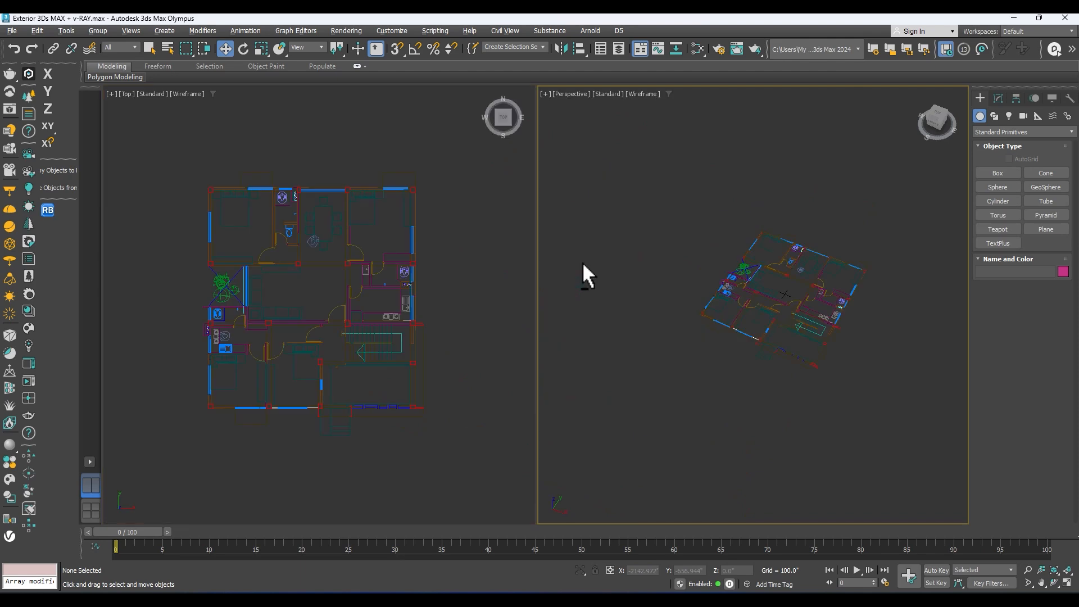
pyautogui.moveTo(698, 289); pyautogui.dragTo(631, 314, button='middle')
# Step: Maximize the Top viewport and centre the whole floor plan in it
pyautogui.moveTo(354, 293); pyautogui.dragTo(368, 286, button='middle')
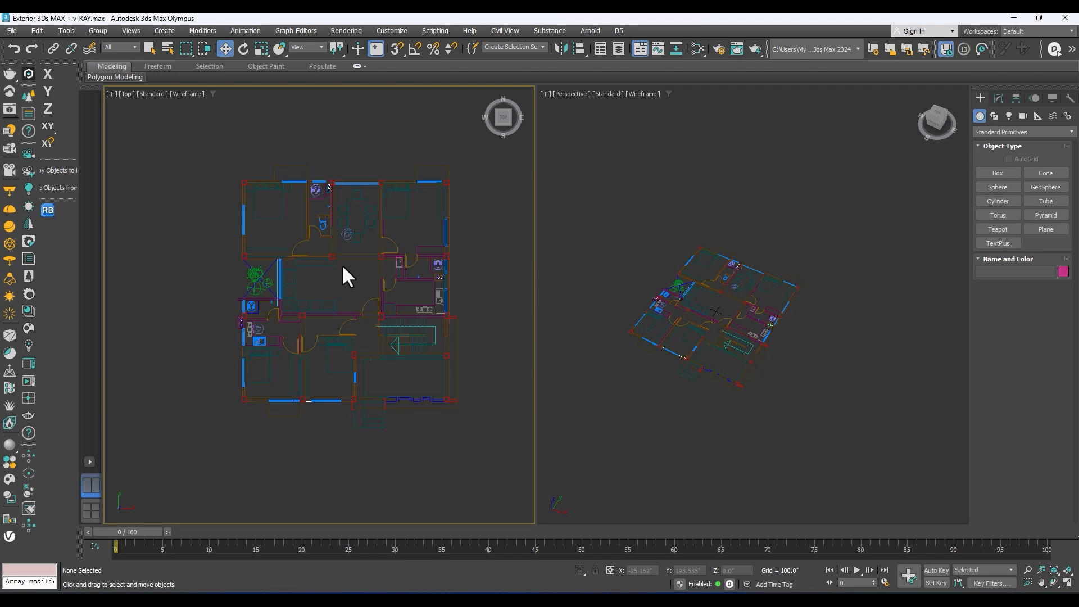
pyautogui.hotkey('alt', 'w')
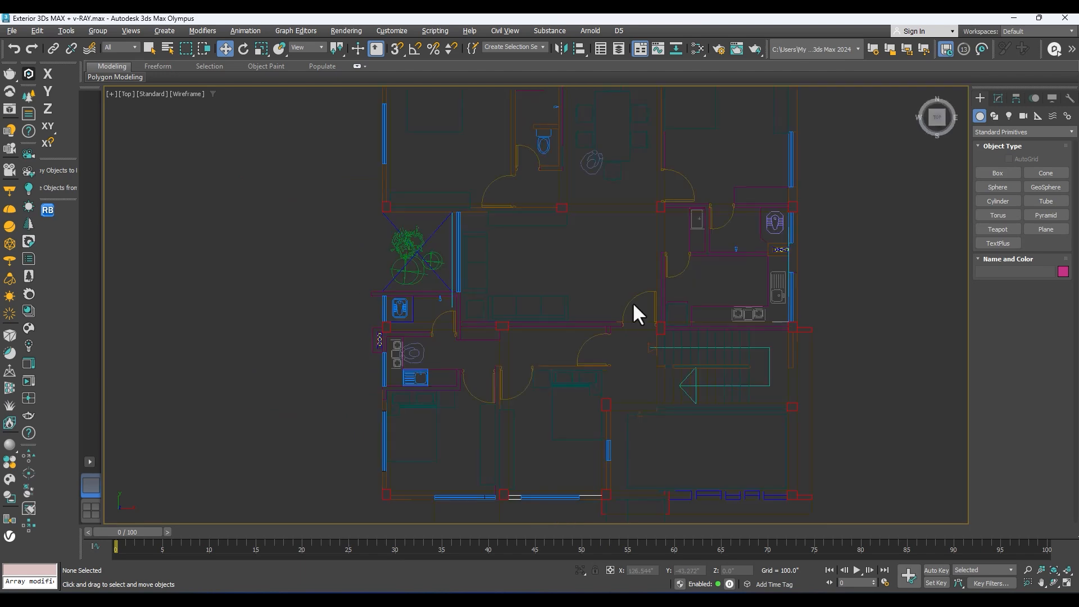
pyautogui.moveTo(794, 274); pyautogui.dragTo(795, 263, button='middle')
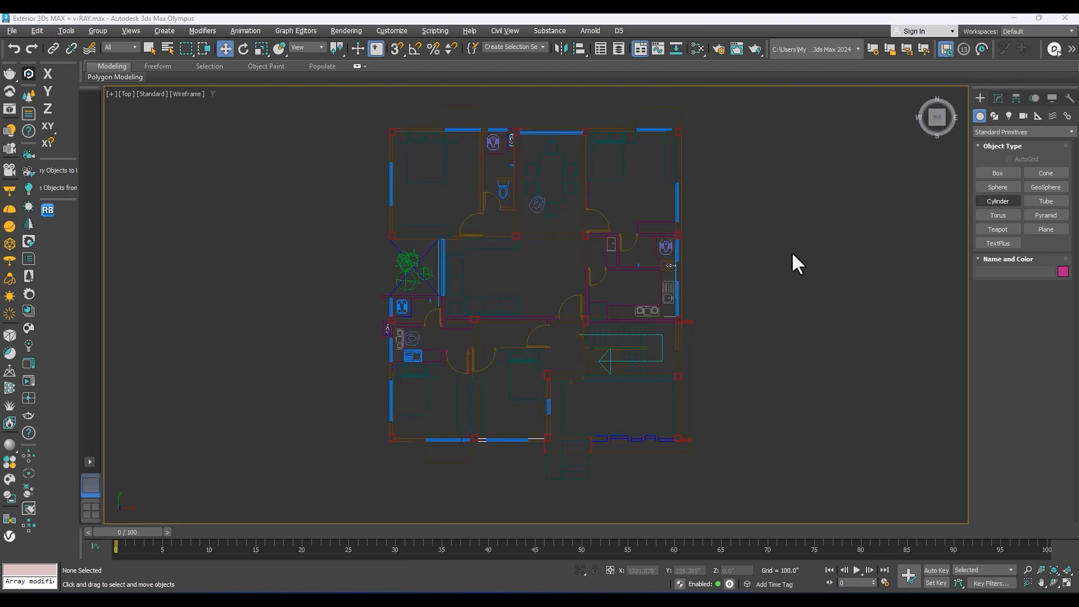
pyautogui.scroll(-2, 604, 316)
pyautogui.scroll(2, 615, 323)
pyautogui.moveTo(616, 324); pyautogui.dragTo(578, 336, button='middle')
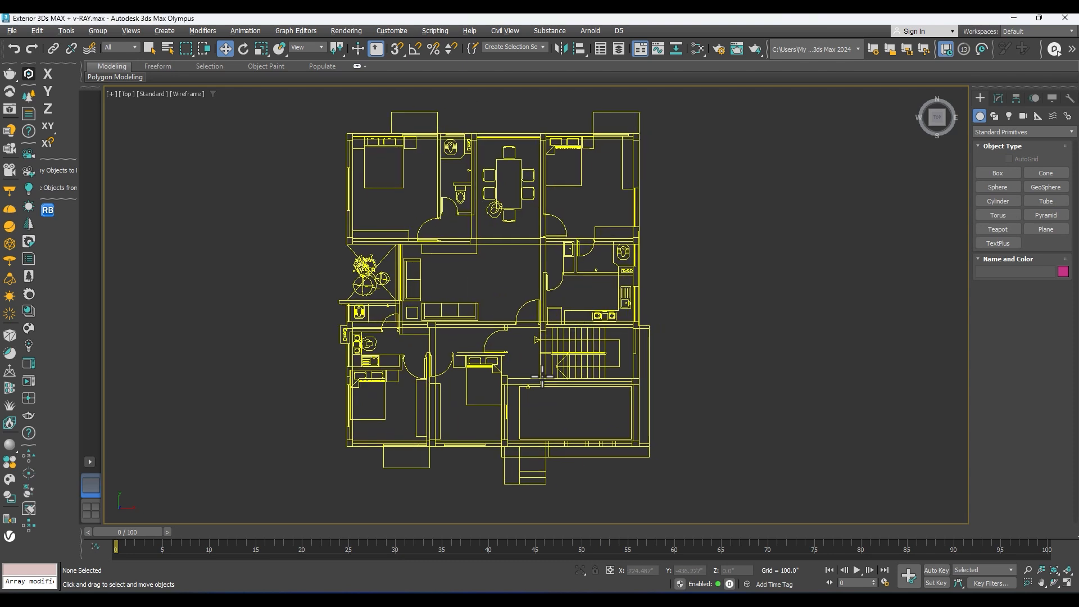
pyautogui.moveTo(545, 374); pyautogui.dragTo(549, 344, button='middle')
pyautogui.moveTo(557, 381); pyautogui.dragTo(556, 411, button='middle')
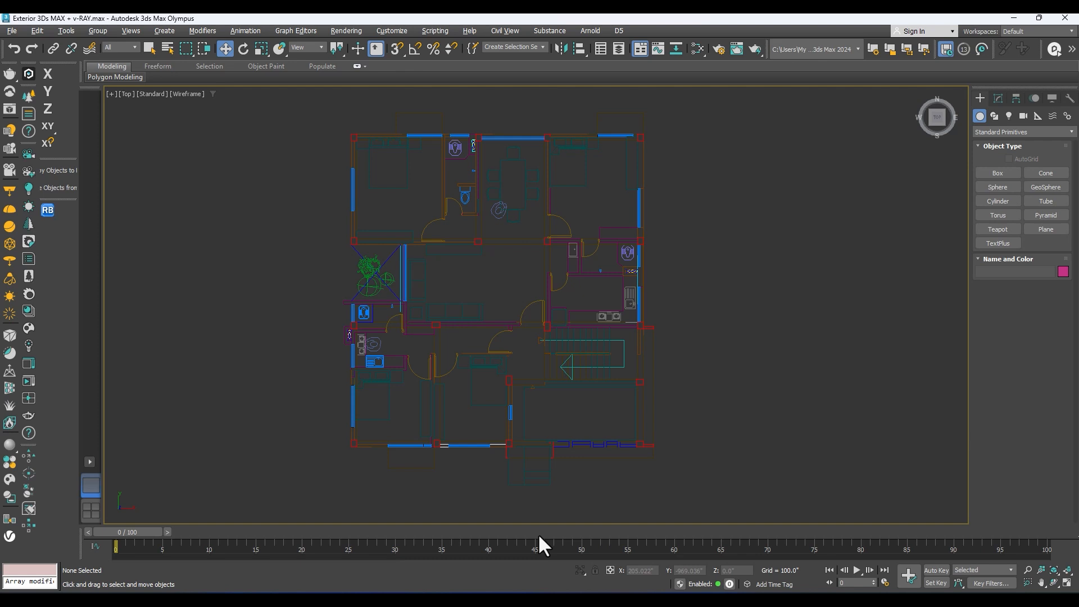
# Step: Import the building elevation drawing into the scene and group its imported entities as Group002
pyautogui.moveTo(578, 600)
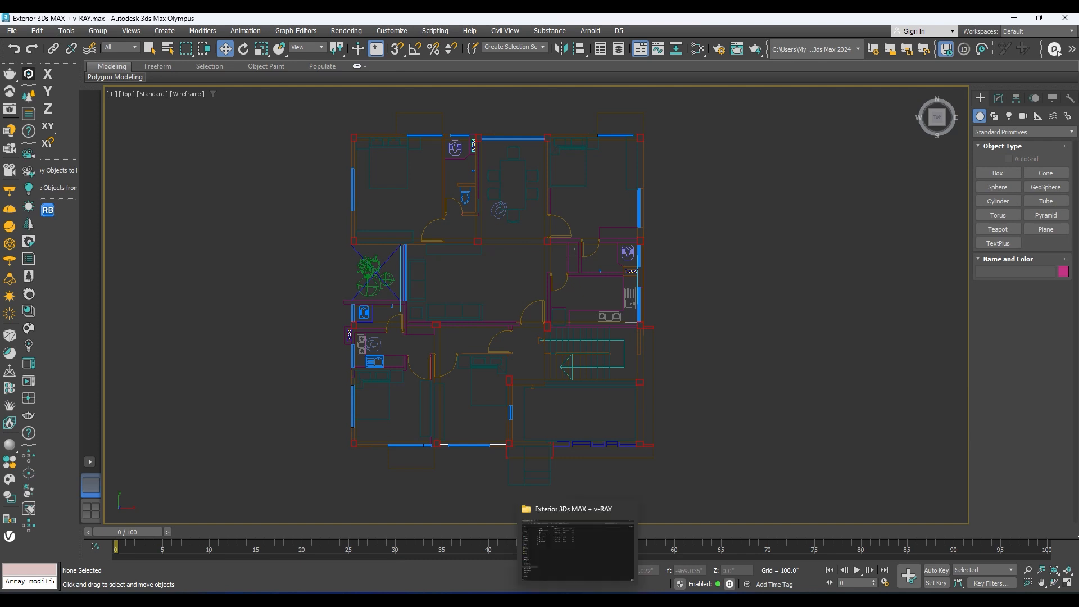
pyautogui.click(11, 29)
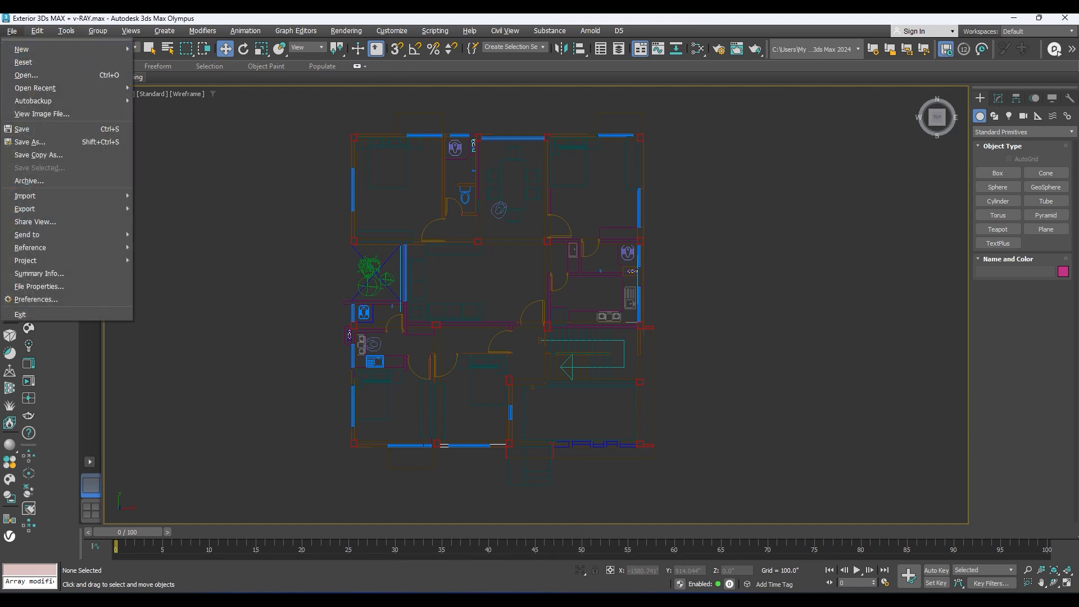
pyautogui.press('Escape')
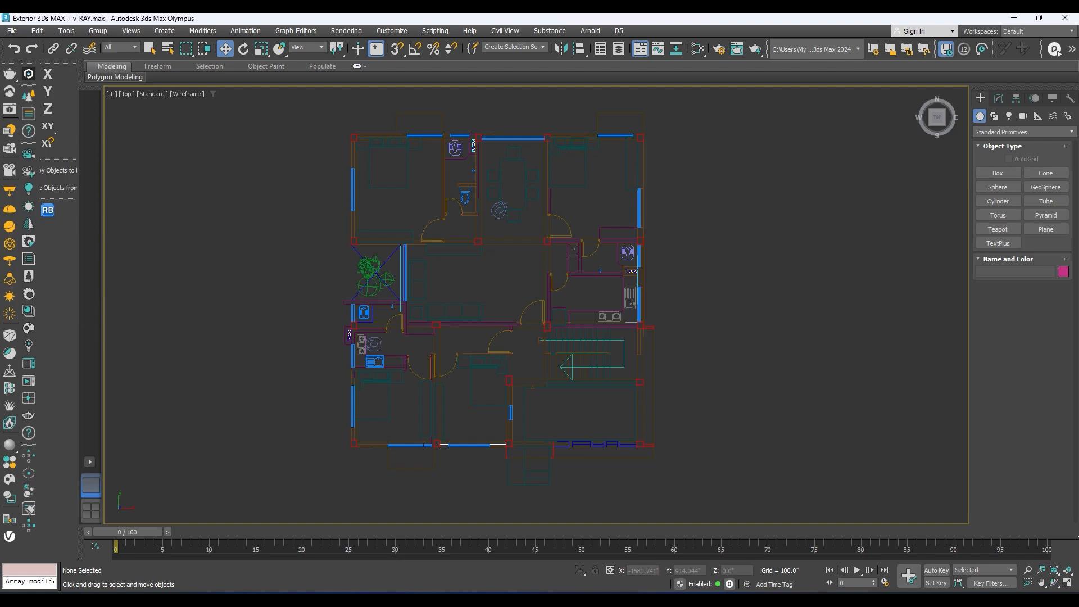
pyautogui.moveTo(1078, 315); pyautogui.dragTo(498, 322)
pyautogui.click(532, 331)
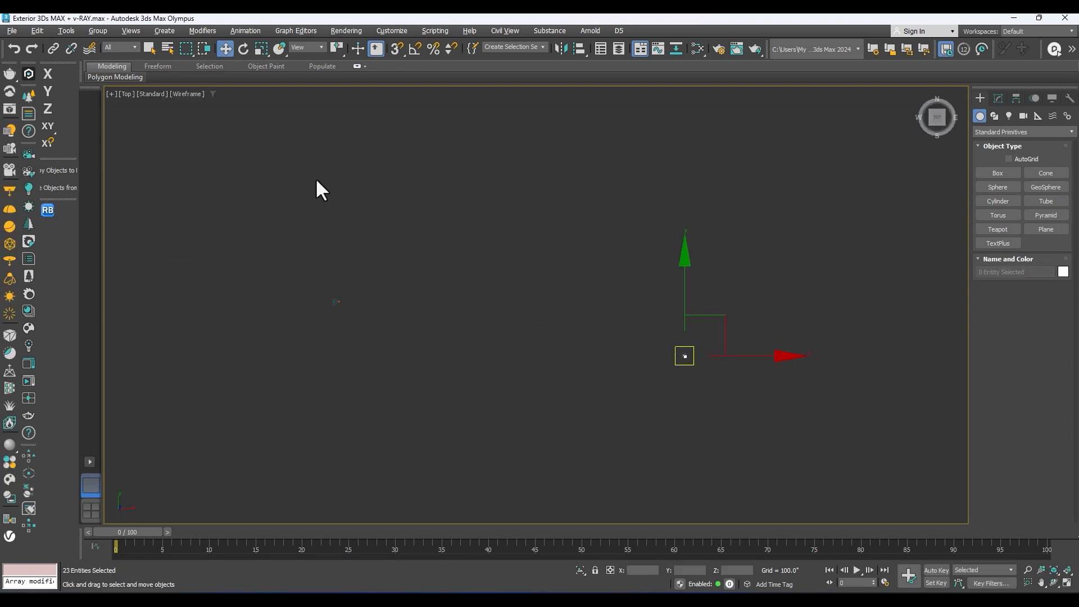
pyautogui.click(101, 31)
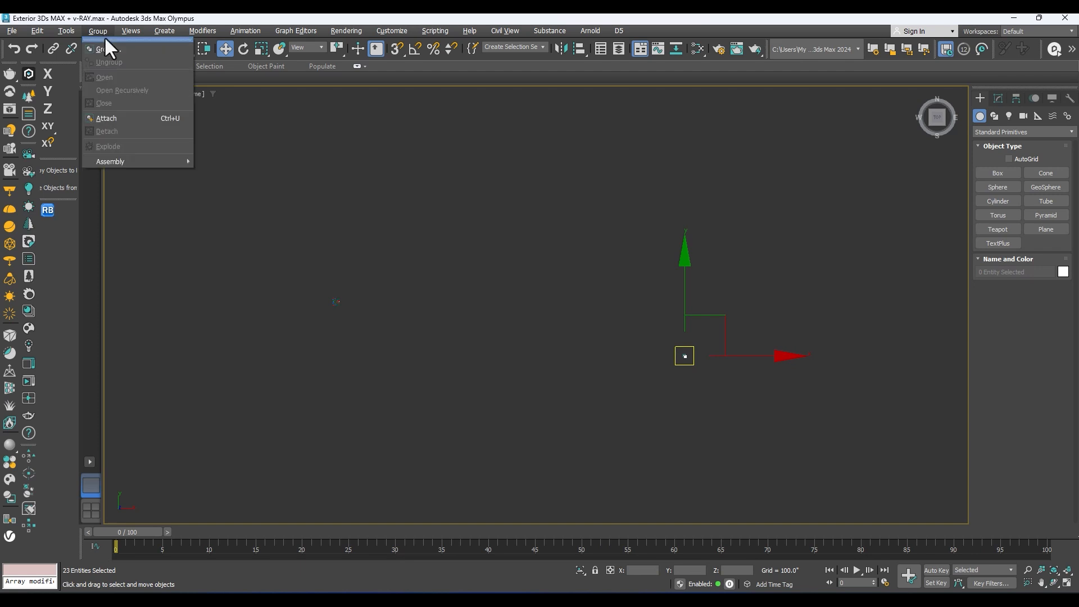
pyautogui.click(109, 49)
pyautogui.click(548, 327)
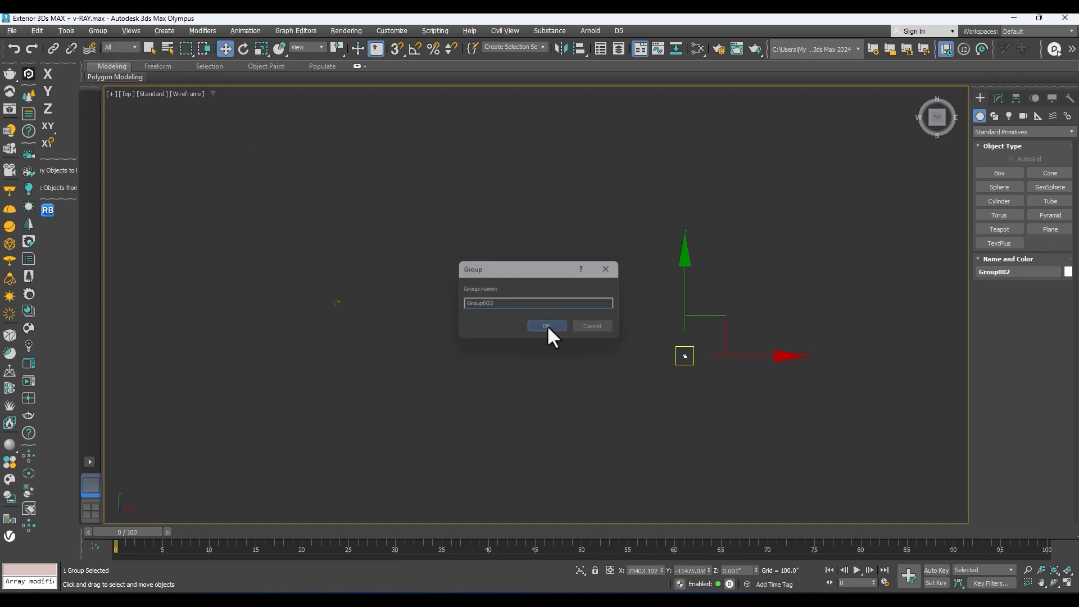
# Step: Set the elevation group's X, Y and Z position to 0 and compare its size with the floor plan
pyautogui.scroll(-10, 672, 401)
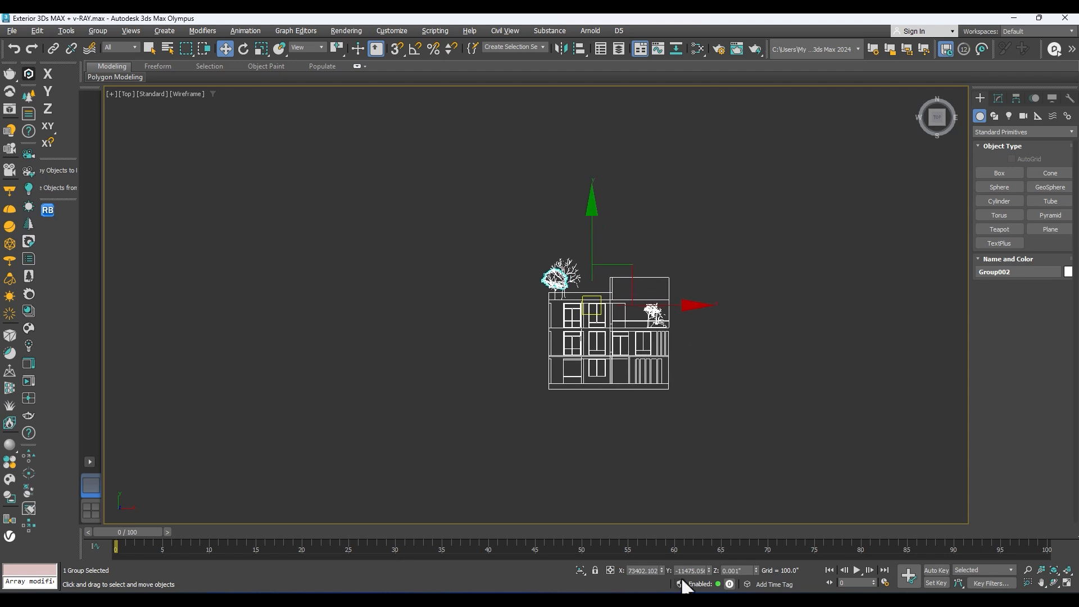
pyautogui.rightClick(662, 570)
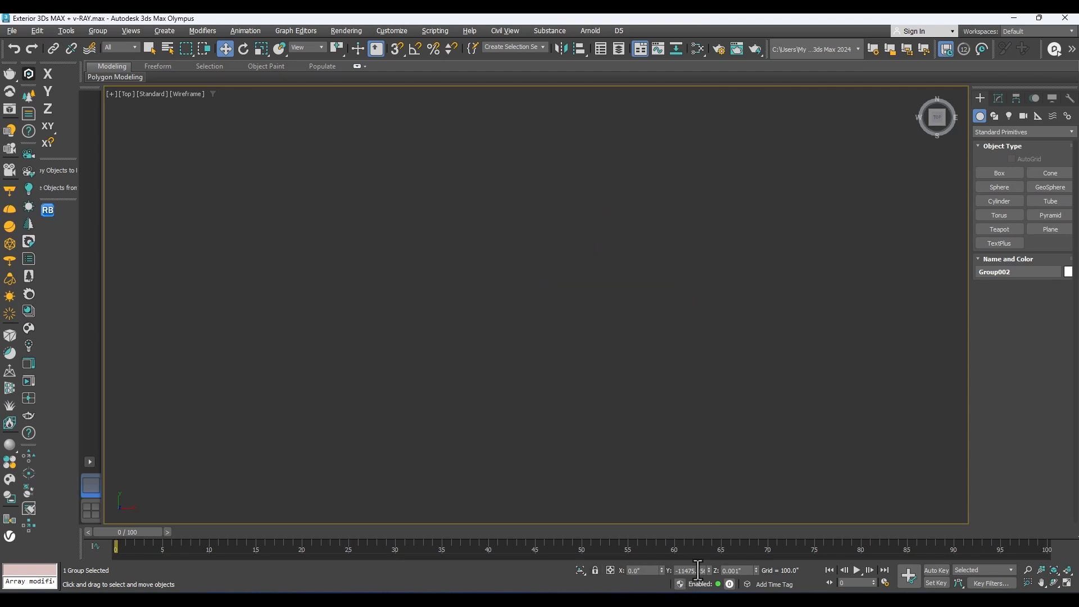
pyautogui.rightClick(757, 570)
pyautogui.press('x')
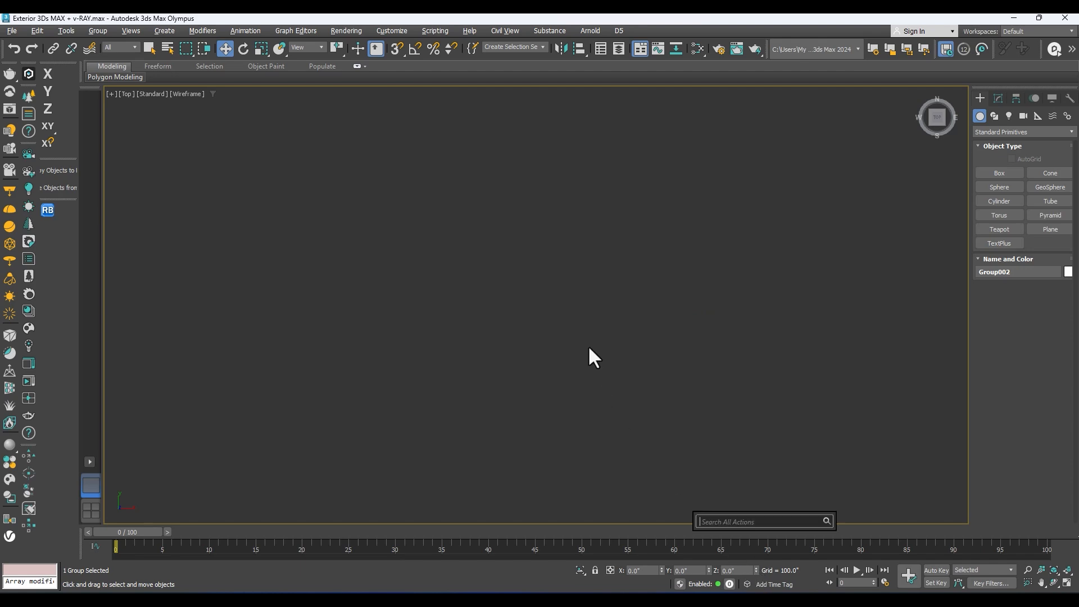
pyautogui.press('Escape')
pyautogui.press('z')
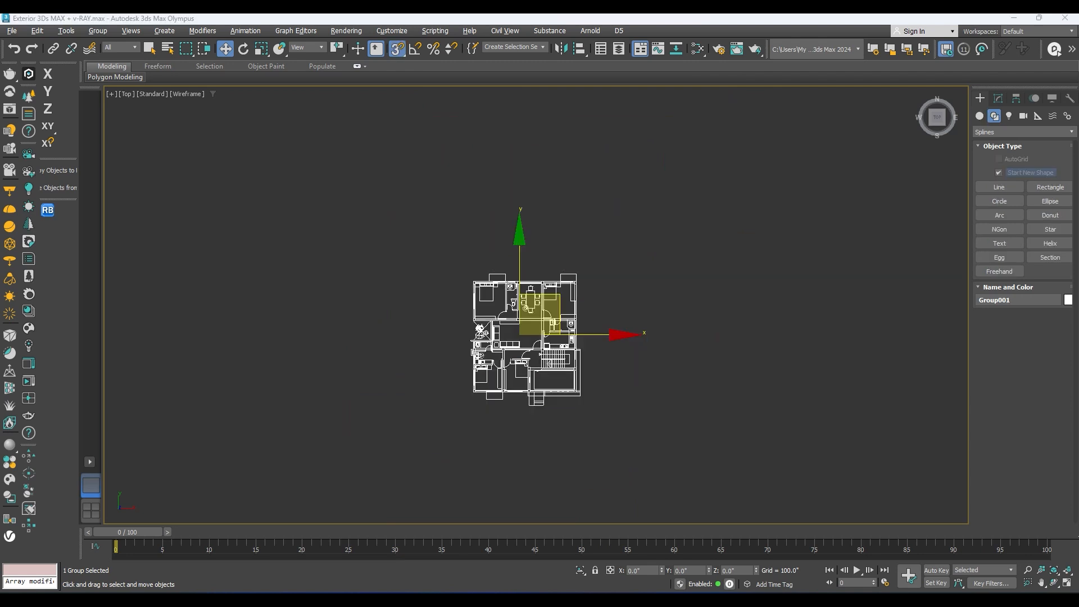
# Step: Import the building elevation drawing again and group all its entities under the name Group002
pyautogui.moveTo(372, 352); pyautogui.dragTo(494, 352)
pyautogui.click(524, 360)
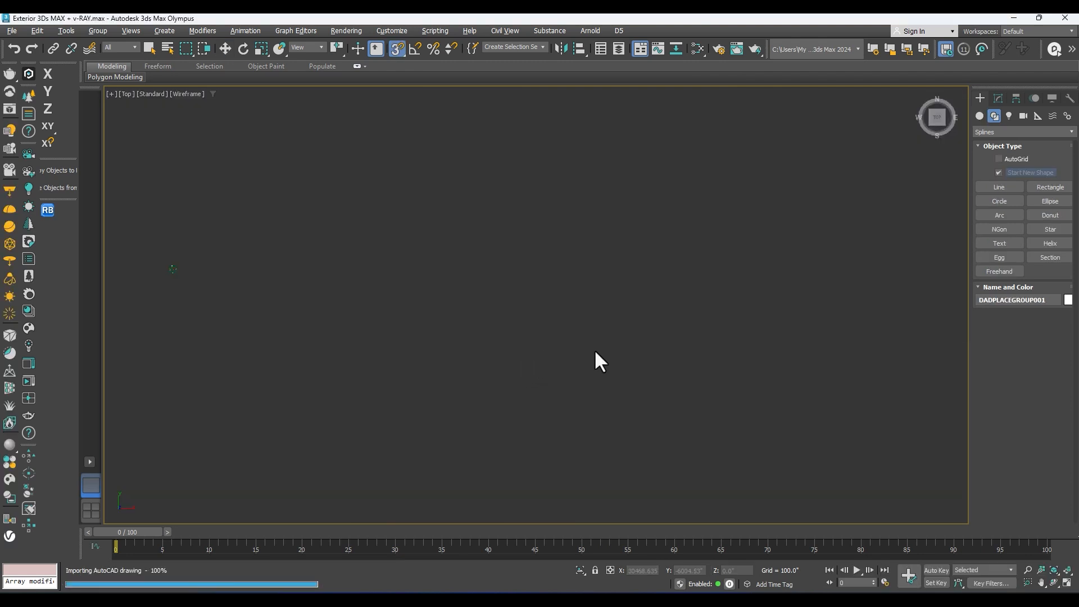
pyautogui.click(90, 32)
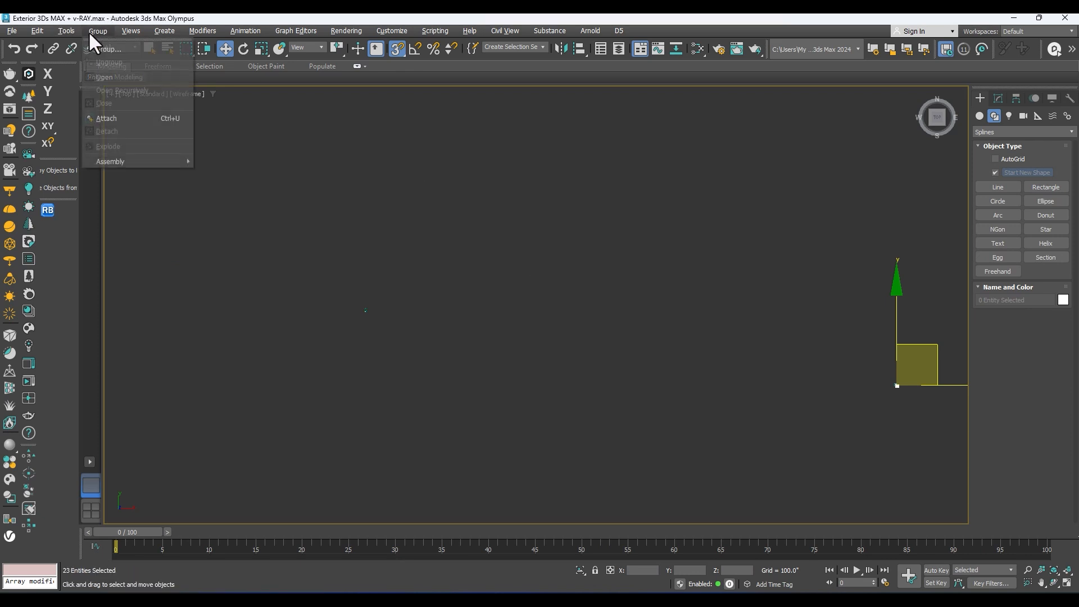
pyautogui.click(99, 43)
pyautogui.click(544, 331)
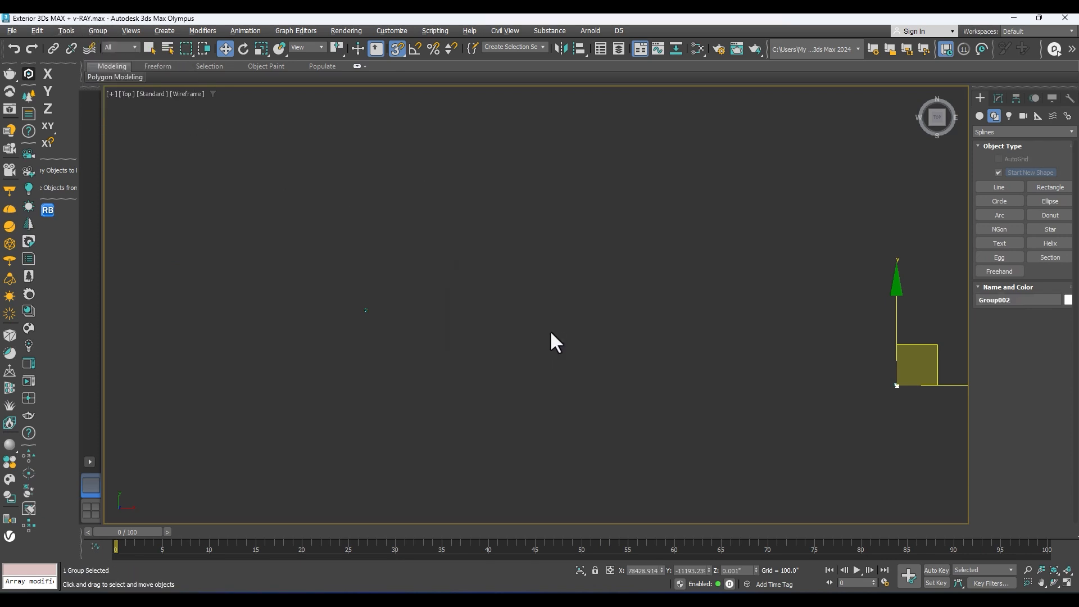
# Step: Set the re-imported elevation group's X, Y and Z position to 0 so it lies over the floor plan
pyautogui.press('z')
pyautogui.scroll(-5, 645, 444)
pyautogui.moveTo(639, 442); pyautogui.dragTo(607, 410, button='middle')
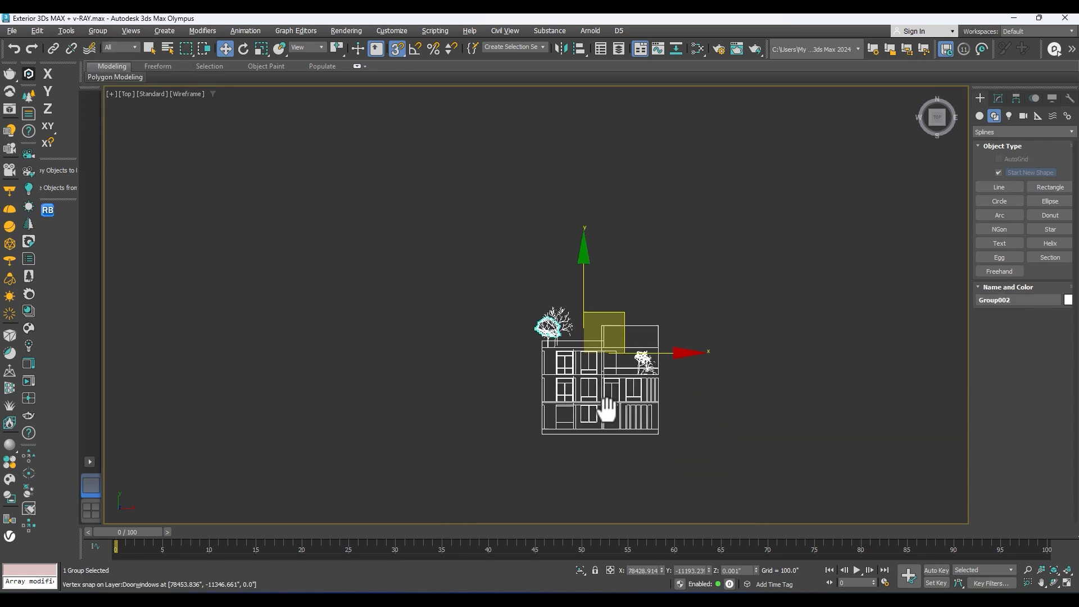
pyautogui.rightClick(662, 570)
pyautogui.rightClick(709, 570)
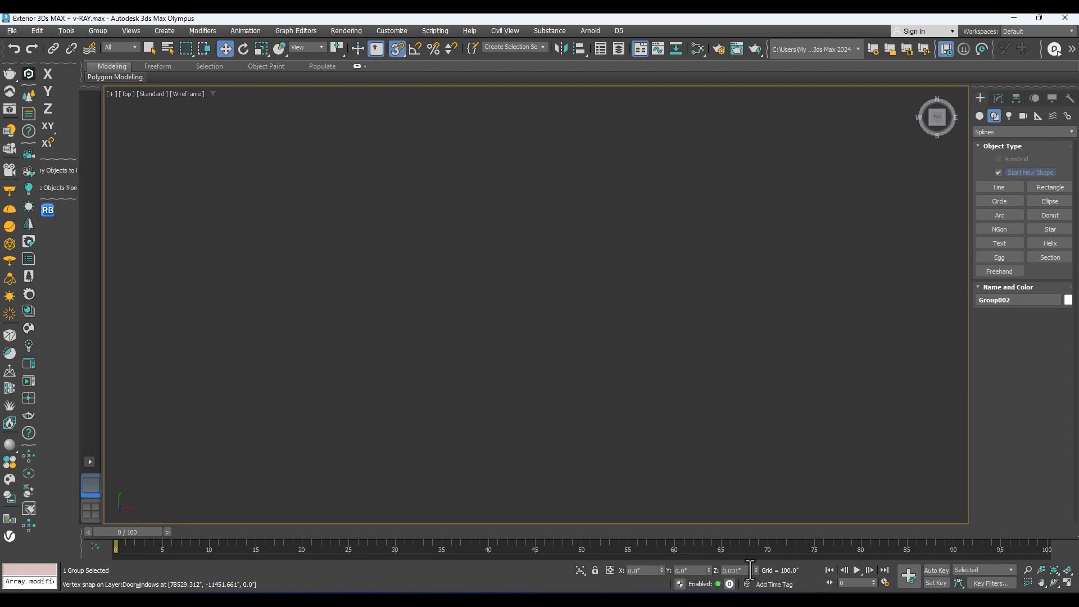
pyautogui.rightClick(757, 567)
pyautogui.press('z')
pyautogui.scroll(3, 614, 320)
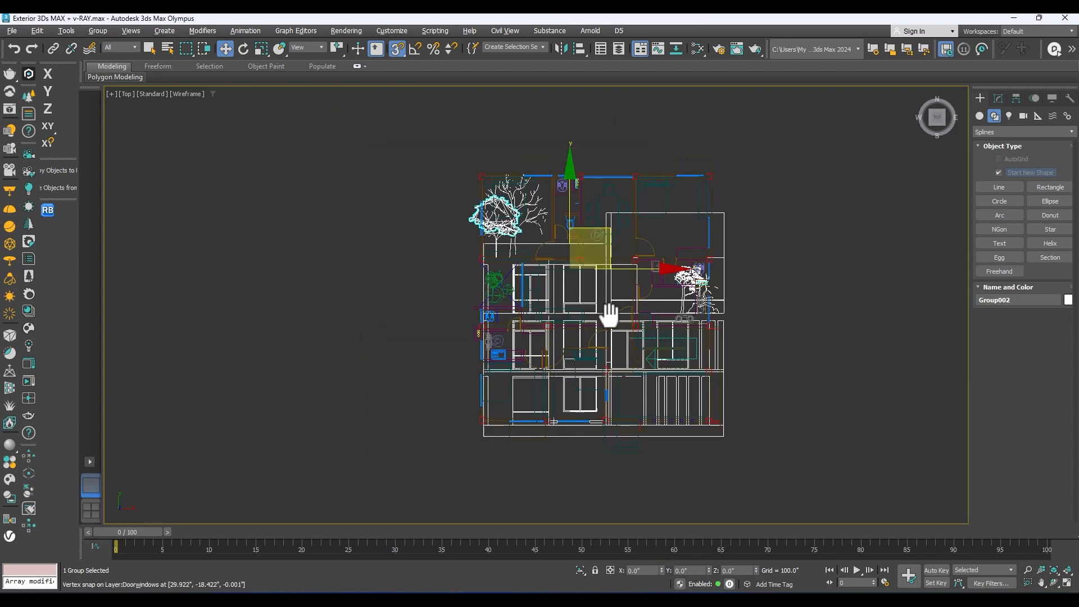
# Step: With object snapping off and angle snapping on, move the elevation group along Y to about -519 inches, below the floor plan
pyautogui.scroll(-3, 573, 187)
pyautogui.moveTo(569, 224); pyautogui.dragTo(572, 340)
pyautogui.hotkey('ctrl', 'z')
pyautogui.press('a')
pyautogui.press('s')
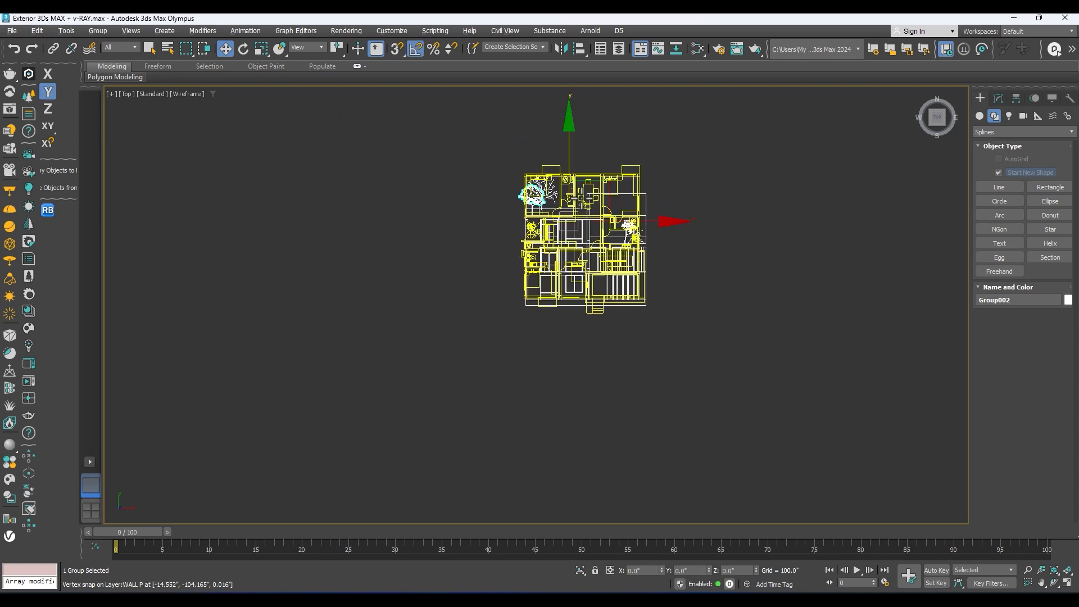
pyautogui.moveTo(570, 155); pyautogui.dragTo(545, 293)
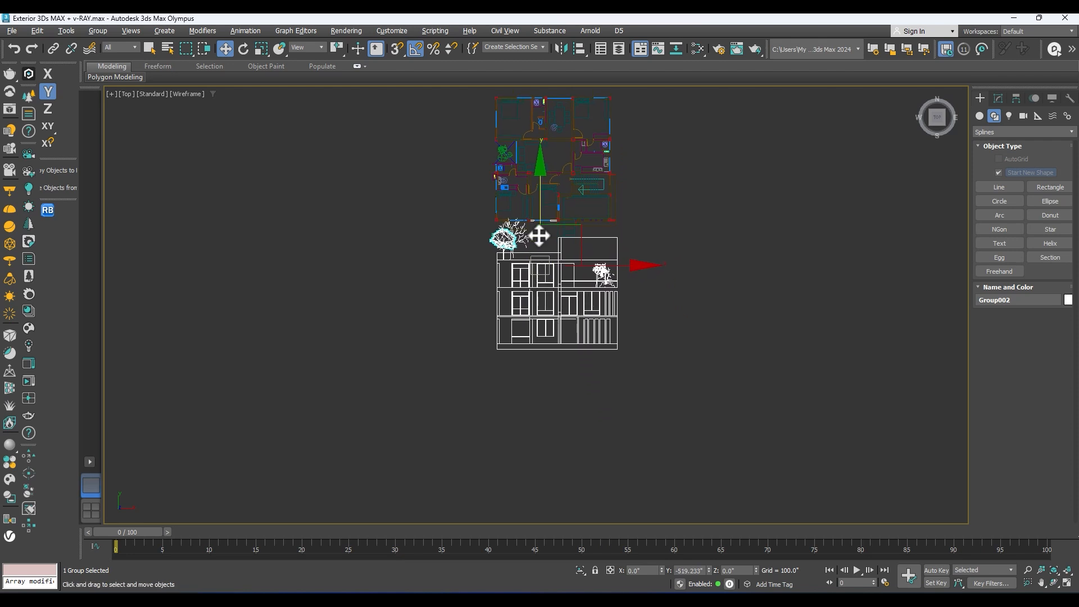
pyautogui.scroll(2, 540, 231)
pyautogui.moveTo(540, 231); pyautogui.dragTo(534, 288, button='middle')
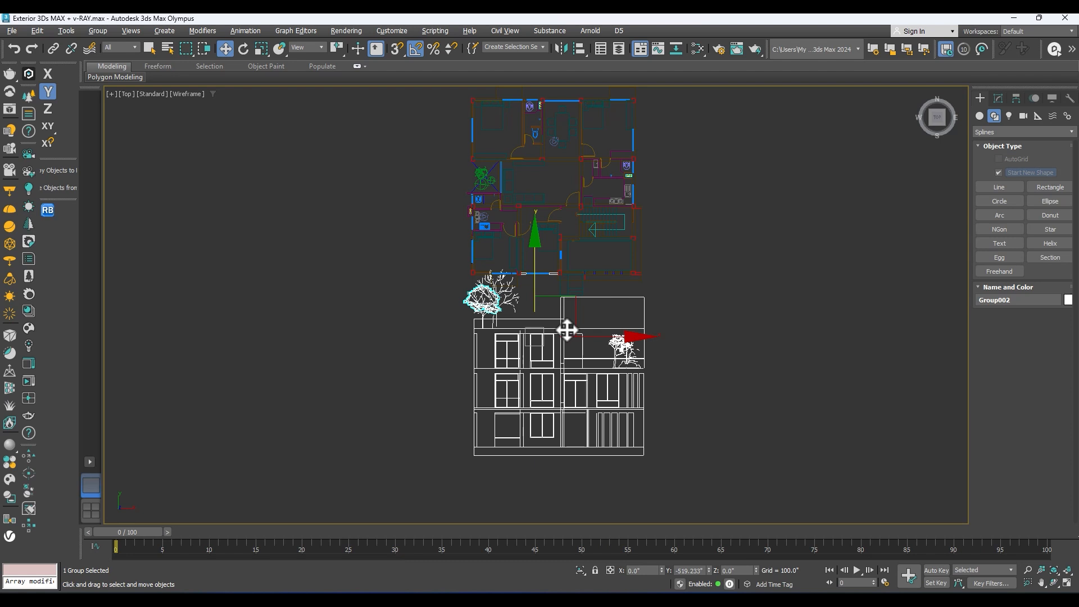
# Step: Try to rotate the elevation group about its X axis with the current angle snap
pyautogui.press('e')
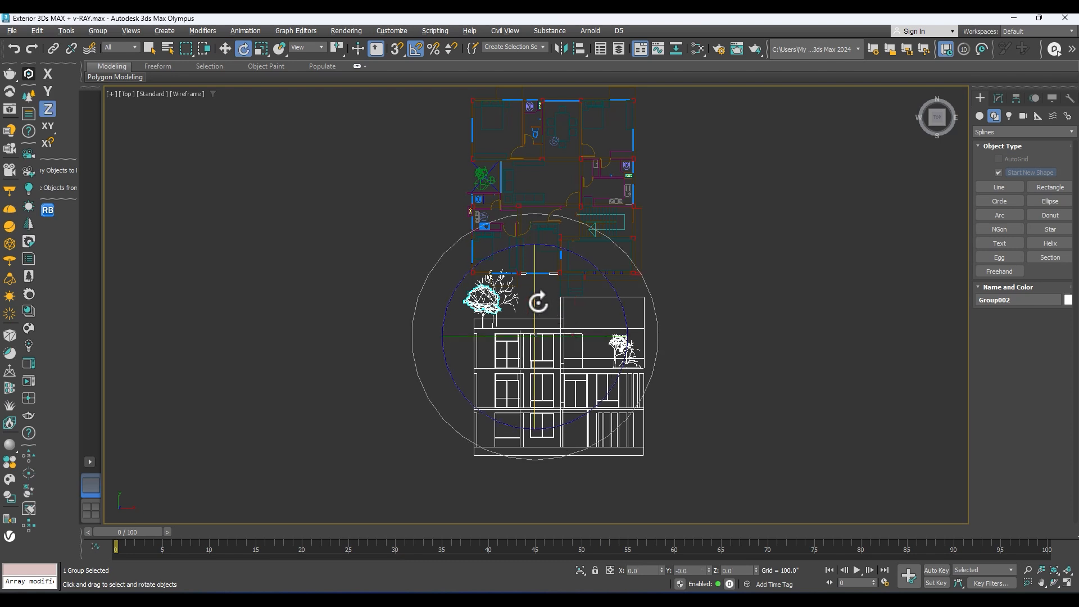
pyautogui.moveTo(535, 304); pyautogui.dragTo(541, 357)
pyautogui.hotkey('ctrl', 'z')
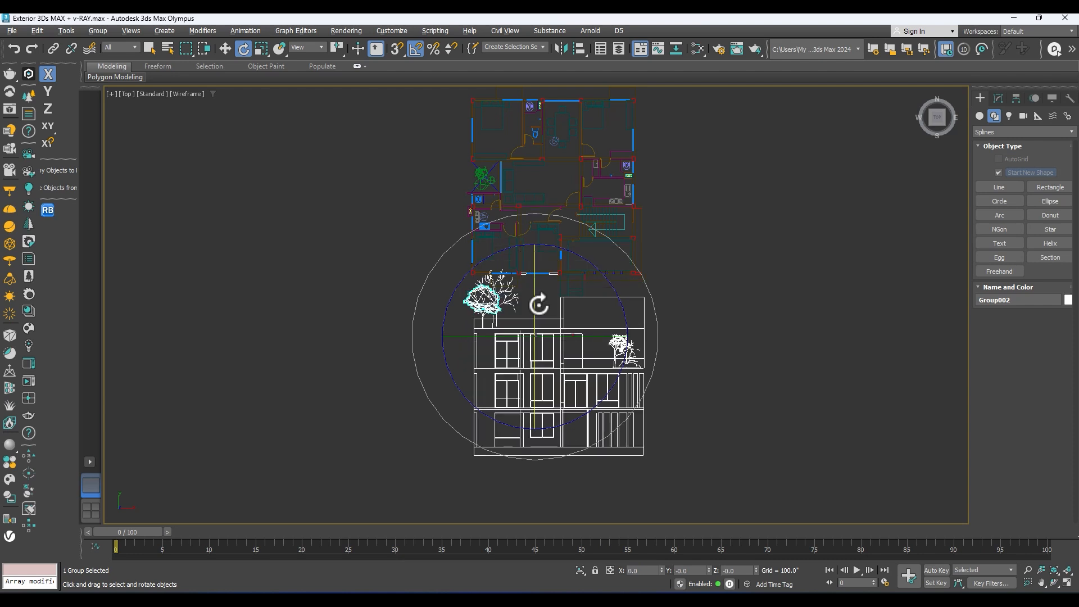
# Step: Set the snap angle to 90 degrees and rotate the elevation group 90 degrees about the X axis to stand it upright
pyautogui.click(414, 49)
pyautogui.rightClick(415, 49)
pyautogui.moveTo(515, 230); pyautogui.dragTo(316, 168)
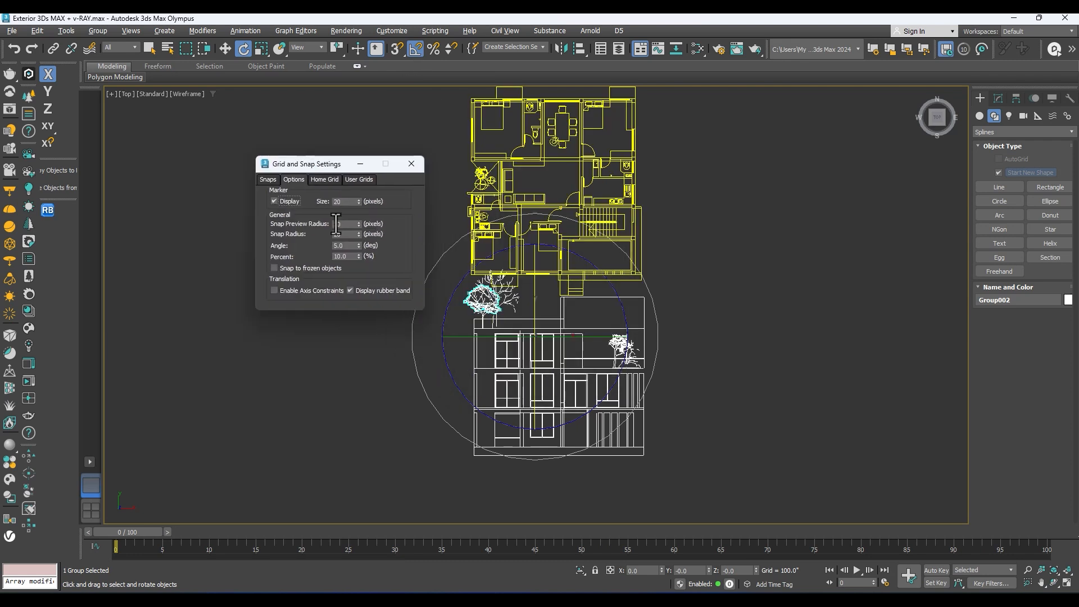
pyautogui.doubleClick(344, 246)
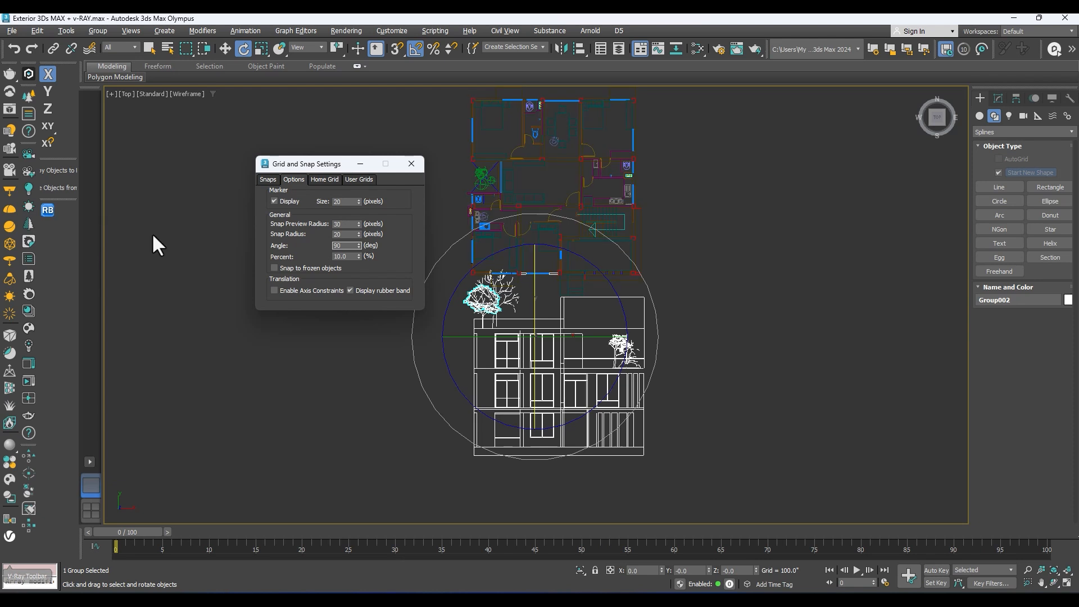
pyautogui.click(412, 164)
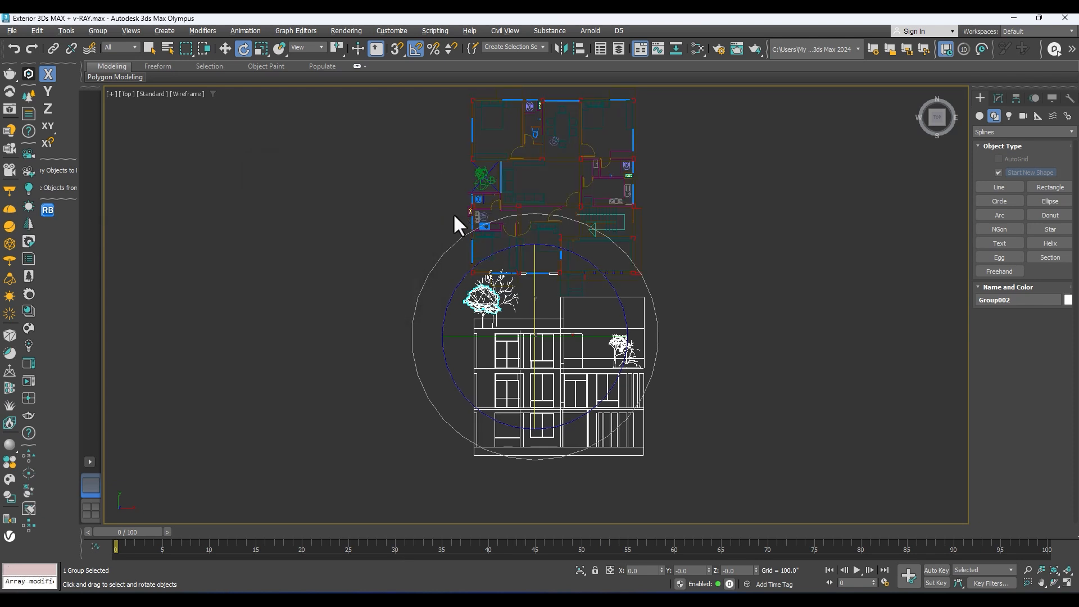
pyautogui.click(415, 53)
pyautogui.moveTo(535, 250); pyautogui.dragTo(534, 270)
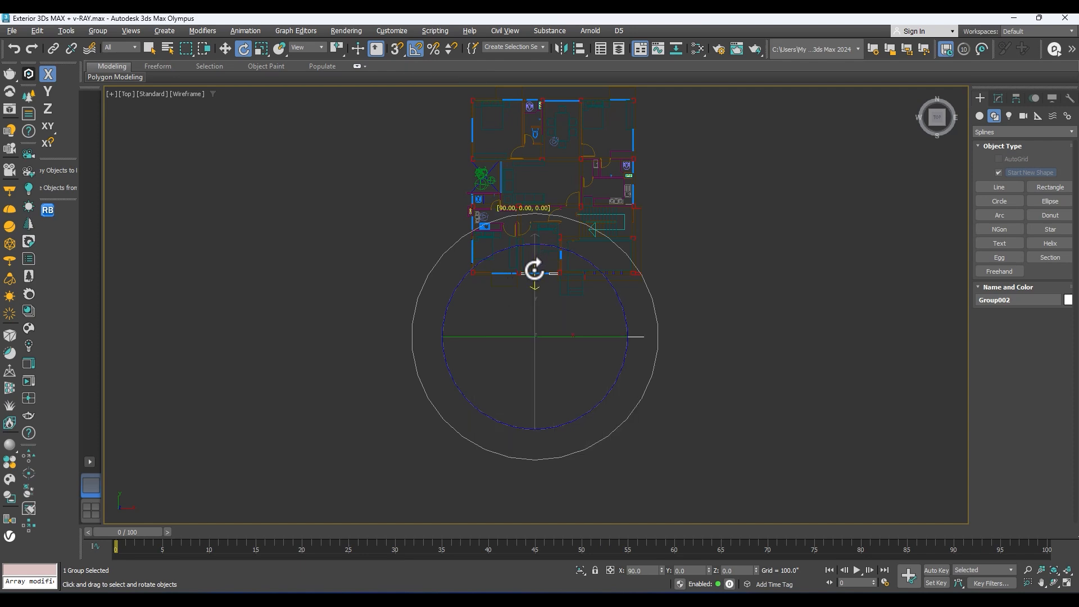
# Step: With object snapping on, try to move the upright elevation group down to floor plan level in the front view, and undo the move
pyautogui.press('f')
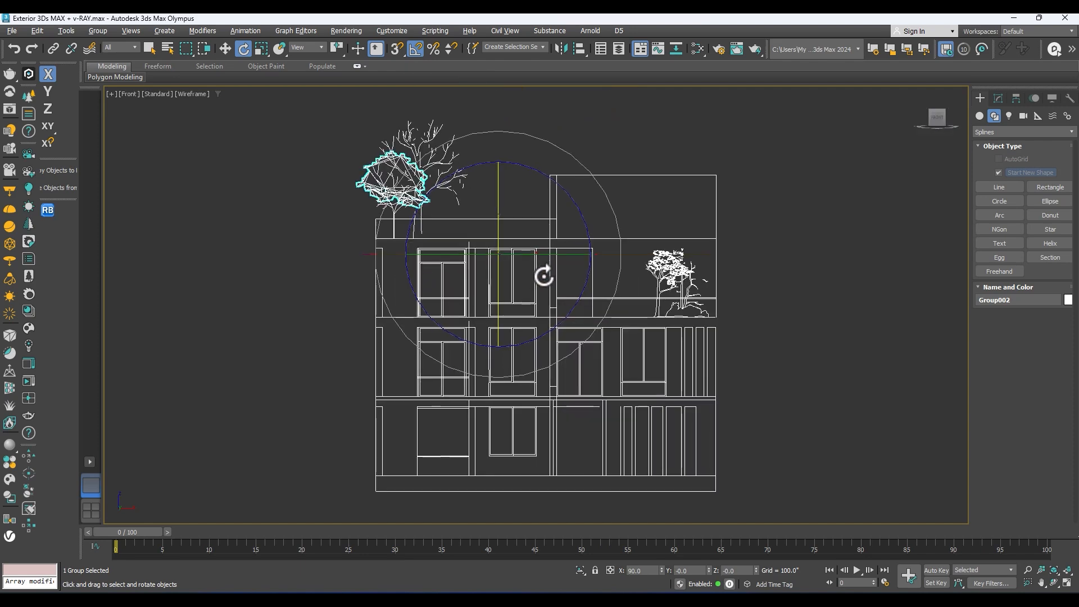
pyautogui.press('w')
pyautogui.scroll(-5, 542, 282)
pyautogui.moveTo(528, 294); pyautogui.dragTo(522, 154)
pyautogui.scroll(4, 500, 272)
pyautogui.moveTo(501, 271); pyautogui.dragTo(506, 248, button='middle')
pyautogui.press('s')
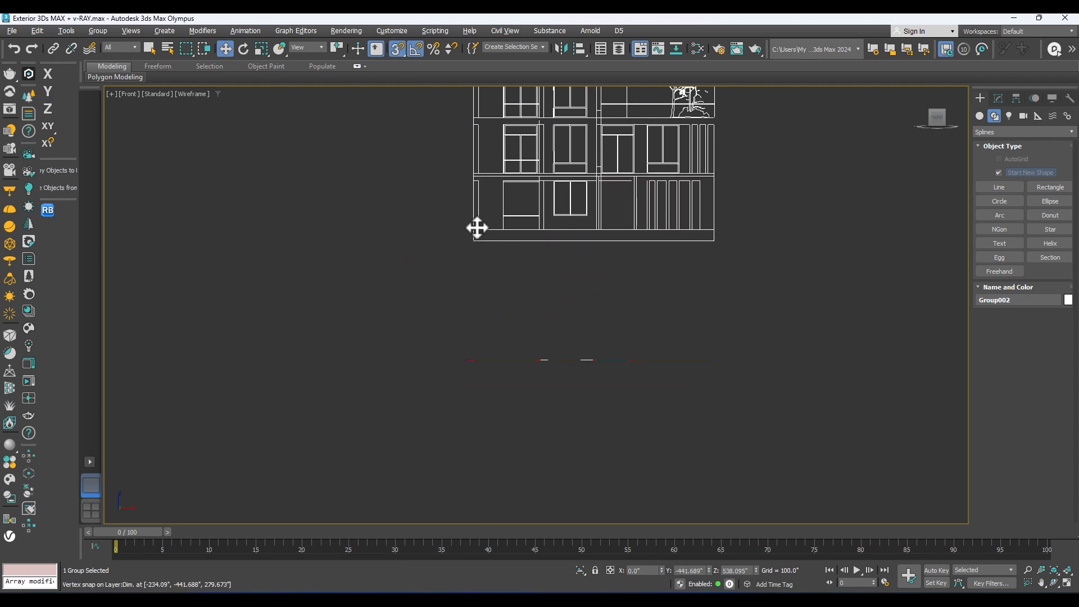
pyautogui.moveTo(472, 229); pyautogui.dragTo(467, 342)
pyautogui.hotkey('ctrl', 'z')
# Step: Enable axis constraints in snaps, constrain movement to Y, and snap the elevation's base down to floor plan level at about Z 282.438 inches
pyautogui.moveTo(545, 108); pyautogui.dragTo(523, 231, button='middle')
pyautogui.scroll(-3, 525, 230)
pyautogui.moveTo(537, 169); pyautogui.dragTo(397, 199)
pyautogui.moveTo(393, 198); pyautogui.dragTo(538, 237)
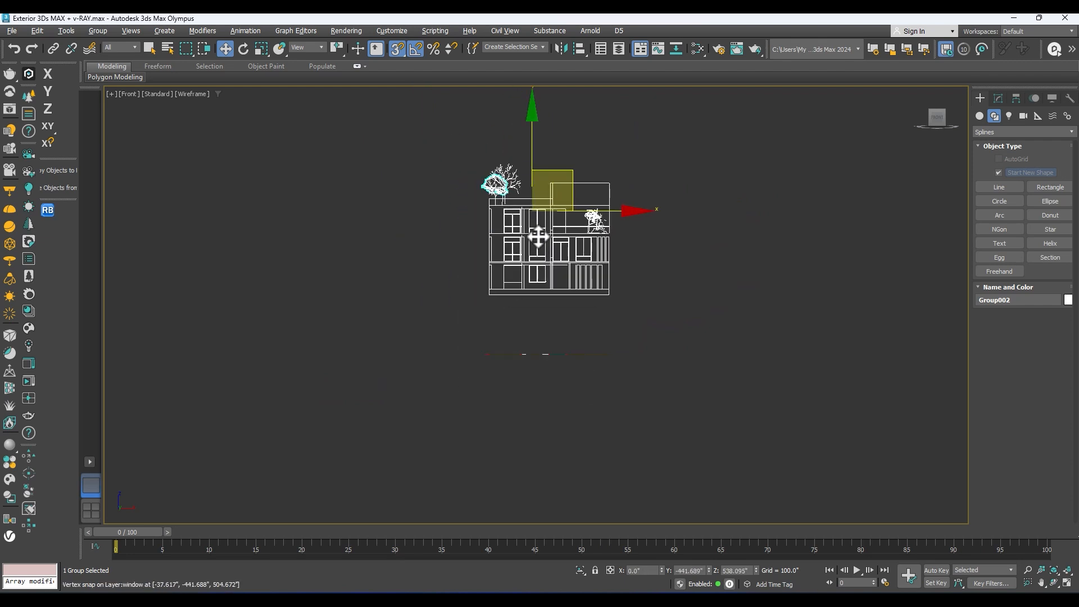
pyautogui.click(48, 143)
pyautogui.press('F6')
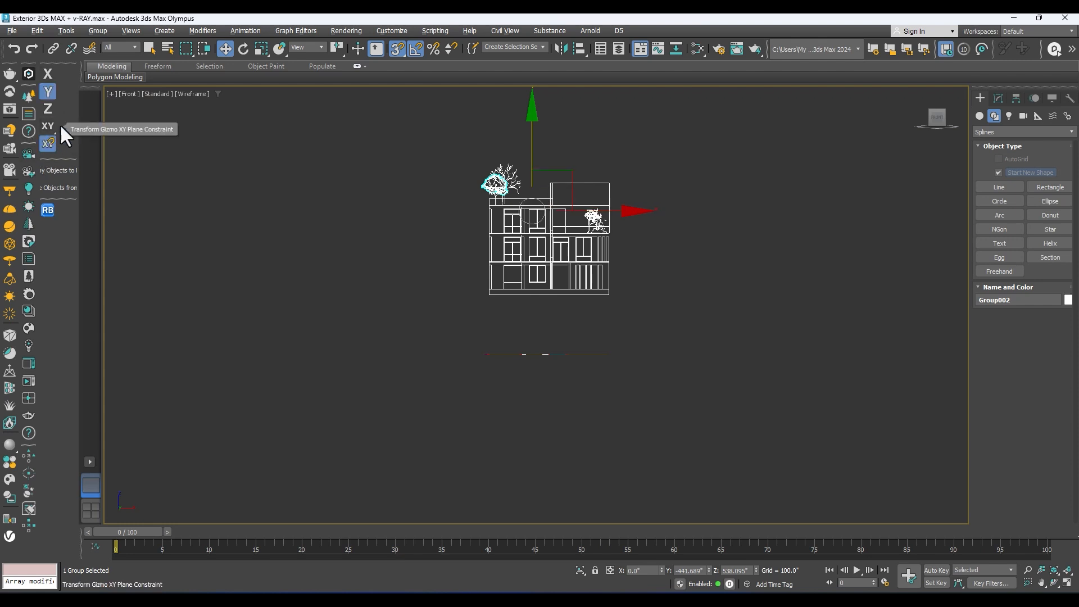
pyautogui.moveTo(534, 161); pyautogui.dragTo(481, 354)
# Step: In the top view, hide the grid and snap the elevation group along Y to the plan's front wall, at about -252.938 inches
pyautogui.keyDown('alt'); pyautogui.moveTo(571, 345); pyautogui.dragTo(429, 324, button='middle'); pyautogui.keyUp('alt')
pyautogui.press('p')
pyautogui.press('z')
pyautogui.press('t')
pyautogui.press('z')
pyautogui.moveTo(574, 278); pyautogui.dragTo(537, 348, button='middle')
pyautogui.press('g')
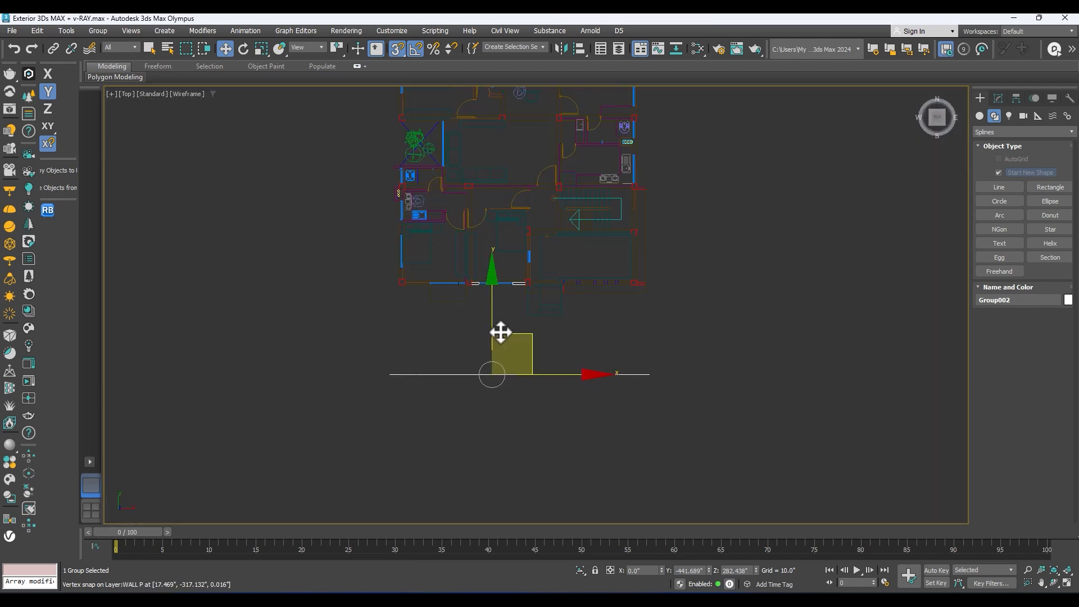
pyautogui.moveTo(491, 325); pyautogui.dragTo(399, 287)
pyautogui.moveTo(399, 287)
pyautogui.keyDown('alt'); pyautogui.mouseDown(button='middle')
pyautogui.moveTo(427, 280)
pyautogui.moveTo(424, 243)
pyautogui.moveTo(516, 308)
pyautogui.moveTo(452, 345)
pyautogui.moveTo(625, 358)
pyautogui.moveTo(416, 390)
pyautogui.moveTo(185, 373)
pyautogui.moveTo(517, 357)
pyautogui.moveTo(358, 372)
pyautogui.moveTo(663, 320)
pyautogui.moveTo(648, 352)
pyautogui.moveTo(573, 362)
pyautogui.moveTo(556, 431)
pyautogui.moveTo(522, 336)
pyautogui.mouseUp(button='middle'); pyautogui.keyUp('alt')
# Step: Display the viewport with default shading and examine how the elevation's base meets the plan's front wall
pyautogui.press('F3')
pyautogui.moveTo(178, 339); pyautogui.dragTo(532, 345, button='middle')
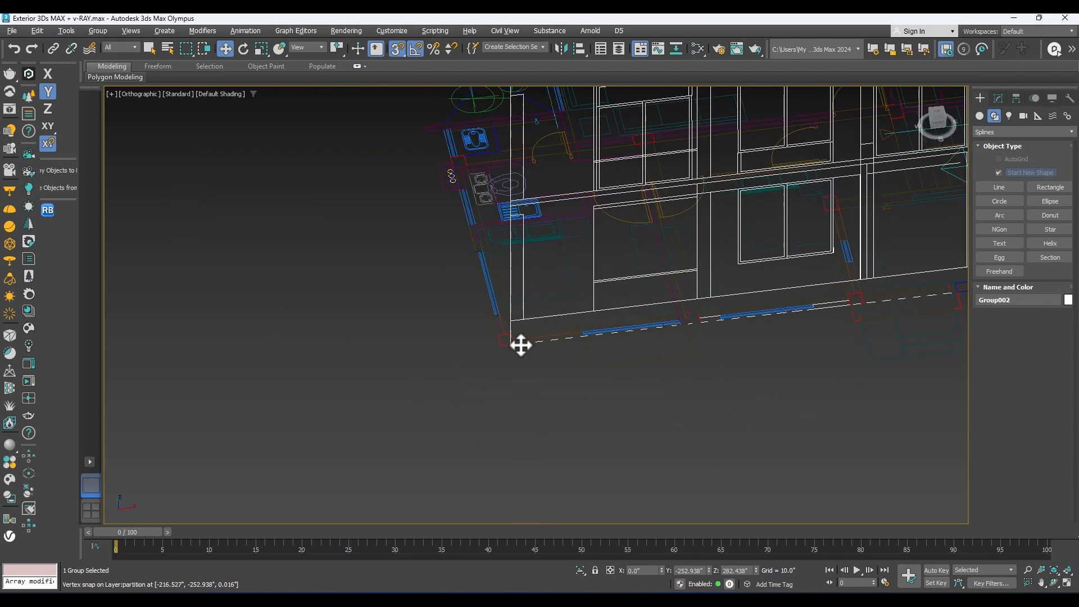
pyautogui.scroll(3, 531, 343)
pyautogui.scroll(-2, 518, 321)
pyautogui.moveTo(417, 380); pyautogui.dragTo(352, 402, button='middle')
pyautogui.scroll(-4, 465, 342)
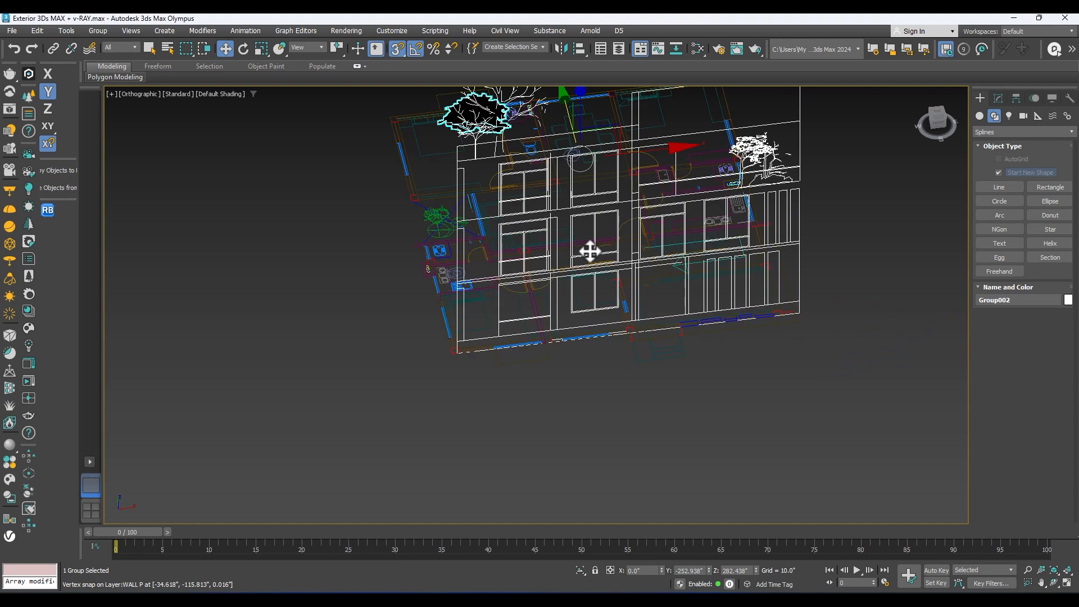
pyautogui.moveTo(578, 262); pyautogui.dragTo(540, 309, button='middle')
# Step: With snapping off, move the elevation group along X to about 28 inches, and turn snapping on again in the perspective view
pyautogui.press('s')
pyautogui.moveTo(584, 200); pyautogui.dragTo(602, 199)
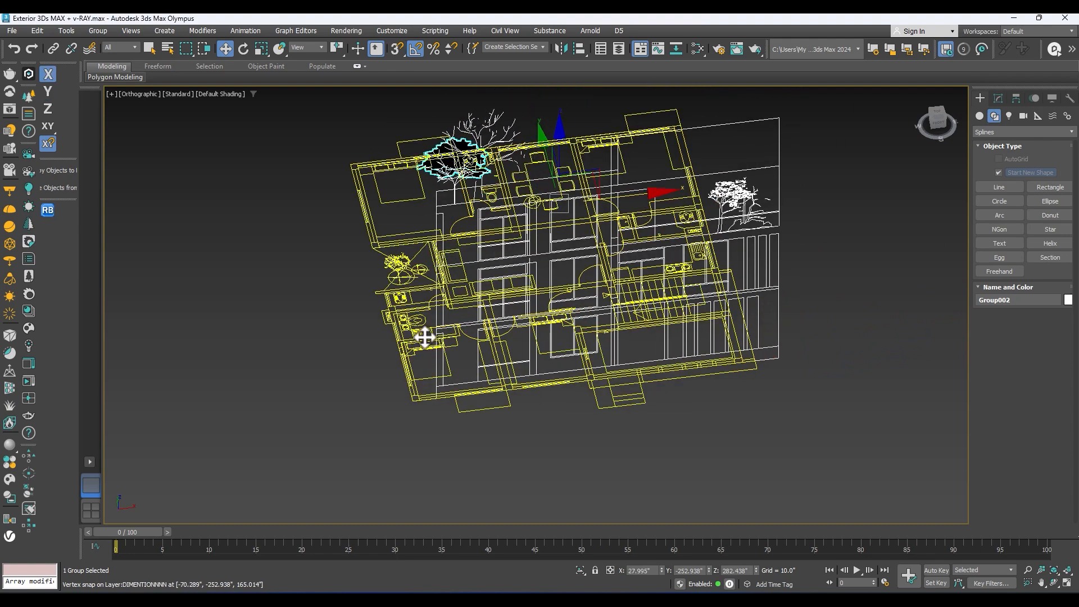
pyautogui.scroll(4, 405, 389)
pyautogui.press('s')
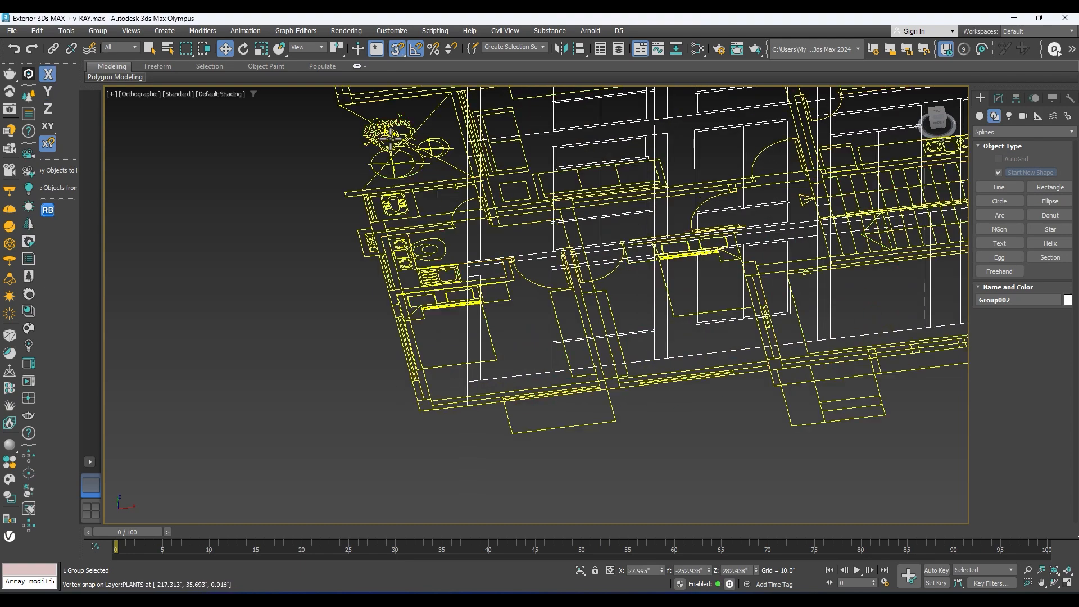
pyautogui.scroll(2, 393, 211)
pyautogui.press('p')
pyautogui.scroll(-6, 427, 217)
pyautogui.keyDown('alt'); pyautogui.moveTo(472, 224); pyautogui.dragTo(511, 225, button='middle'); pyautogui.keyUp('alt')
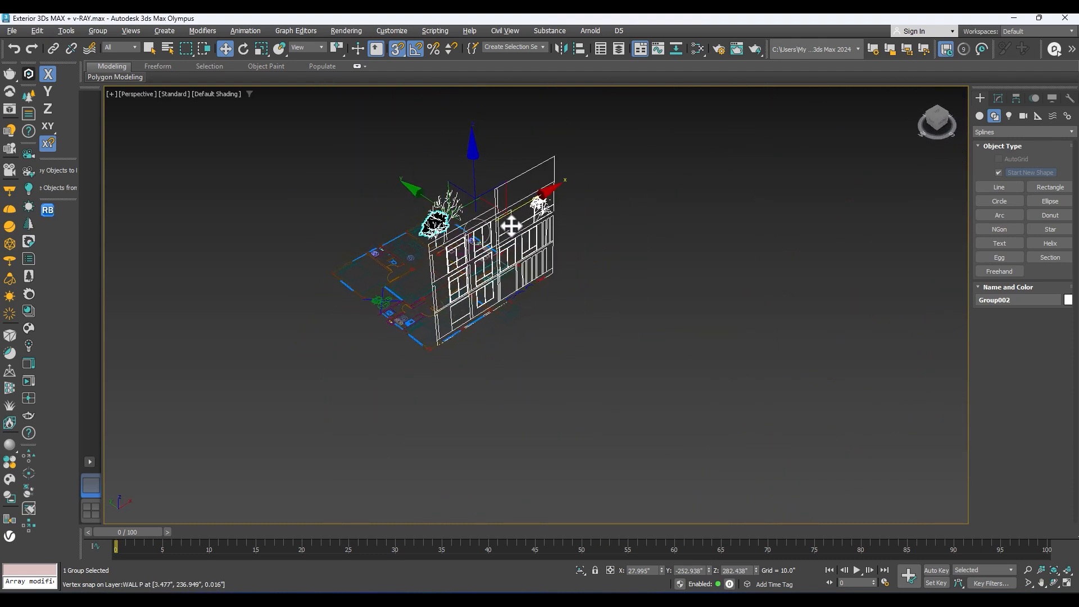
# Step: Try the 2.5D snap mode on the elevation in the top and perspective views, and return to 3D snapping
pyautogui.moveTo(394, 49); pyautogui.dragTo(397, 84)
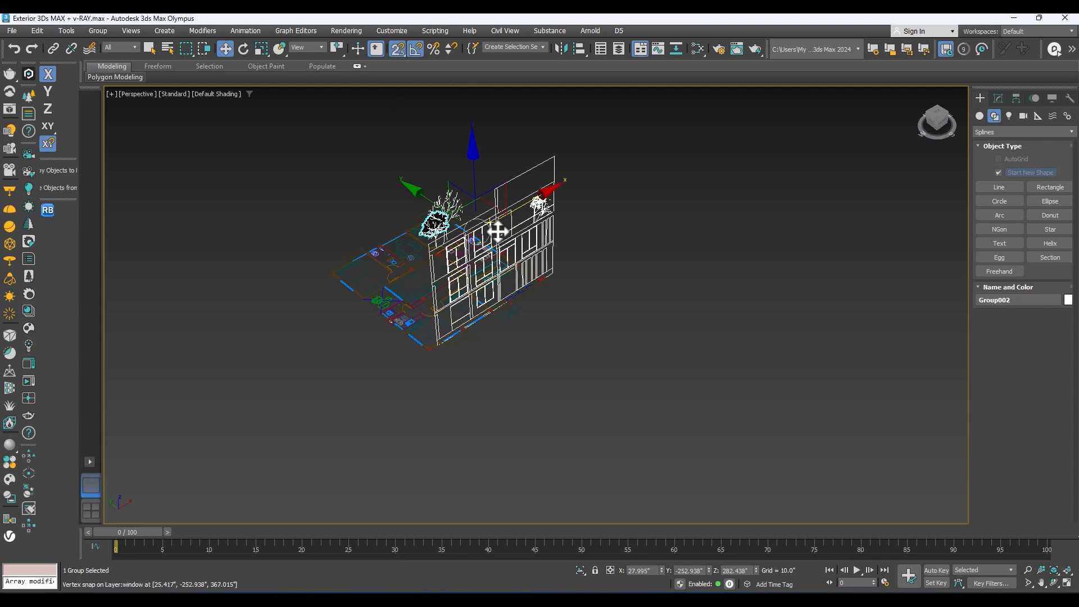
pyautogui.press('t')
pyautogui.scroll(-3, 509, 225)
pyautogui.scroll(-3, 465, 390)
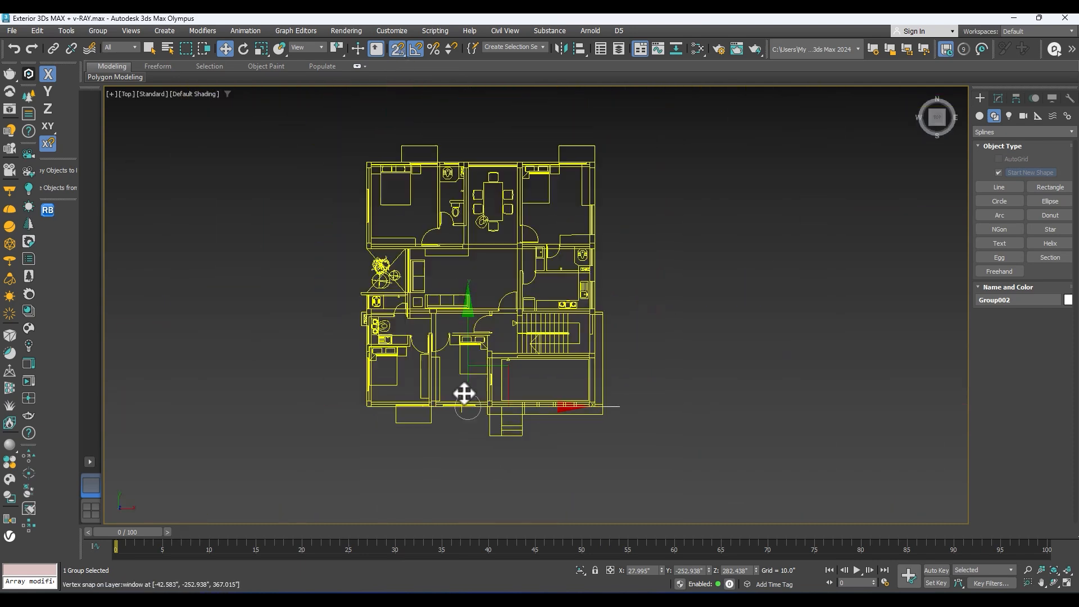
pyautogui.press('p')
pyautogui.scroll(4, 489, 345)
pyautogui.keyDown('alt'); pyautogui.moveTo(488, 337); pyautogui.dragTo(524, 284, button='middle'); pyautogui.keyUp('alt')
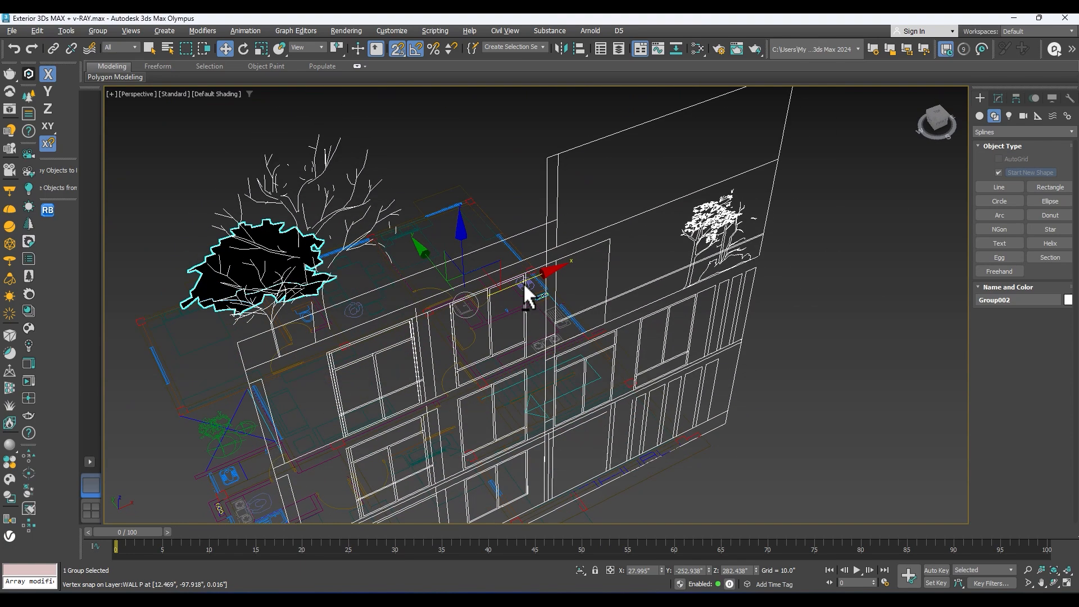
pyautogui.scroll(-4, 517, 309)
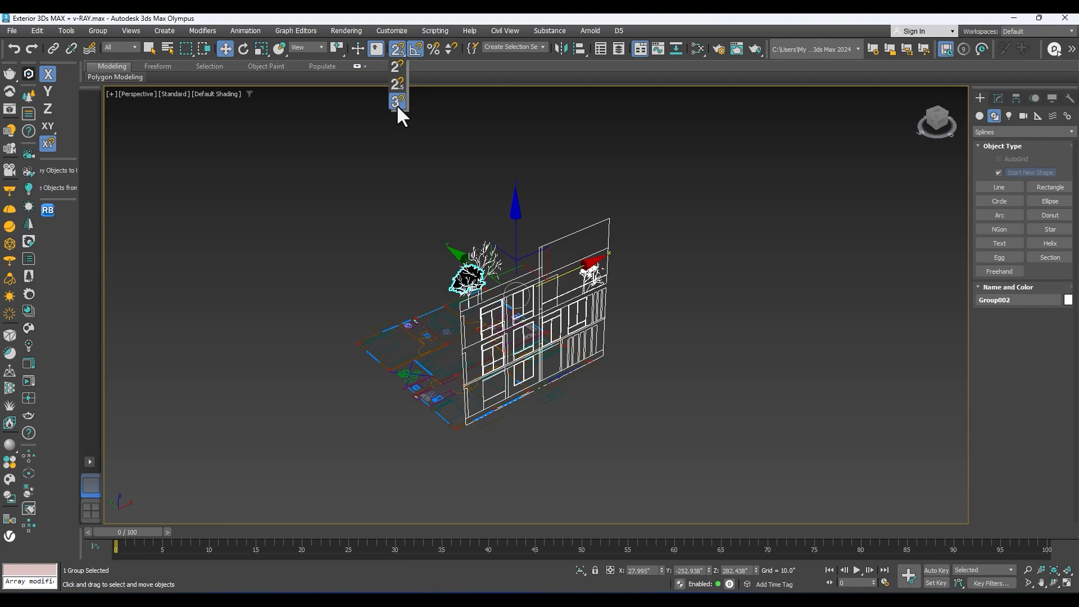
pyautogui.click(396, 104)
pyautogui.scroll(5, 517, 377)
pyautogui.scroll(-5, 544, 260)
# Step: Shift the elevation group freely along X, and with 3D snapping on align it to the plan's front corner at about X -7.445 inches
pyautogui.press('s')
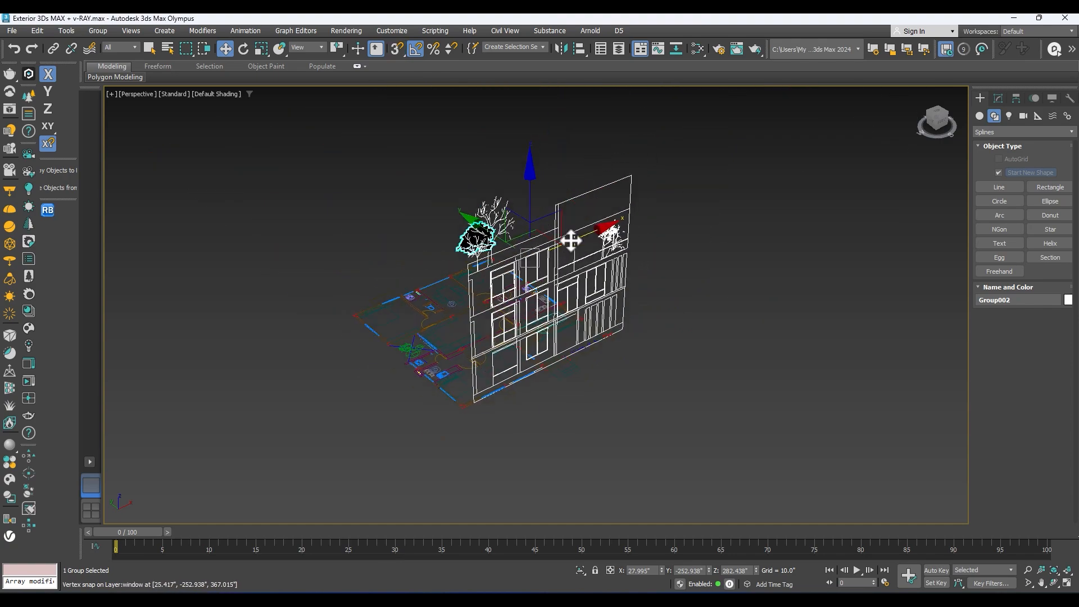
pyautogui.scroll(6, 562, 305)
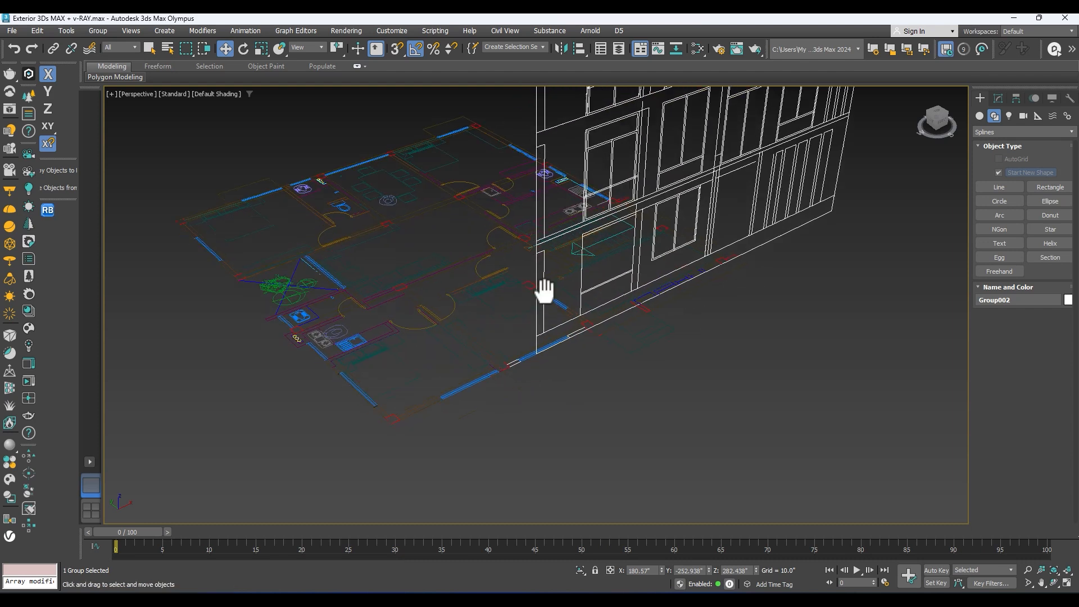
pyautogui.press('s')
pyautogui.scroll(4, 554, 289)
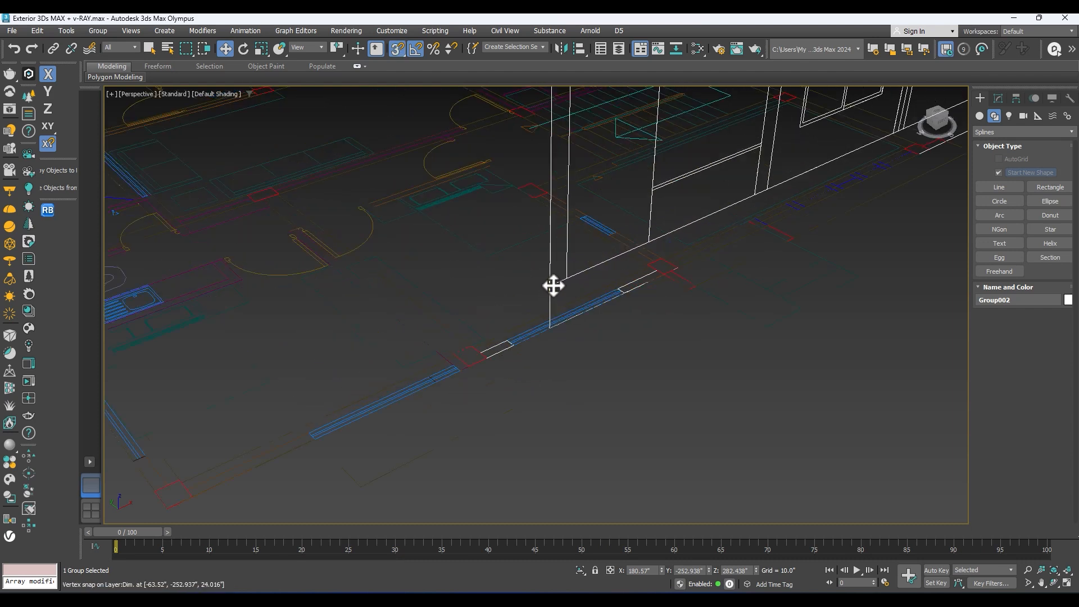
pyautogui.scroll(-3, 554, 288)
pyautogui.moveTo(555, 285); pyautogui.dragTo(315, 422)
pyautogui.scroll(5, 325, 429)
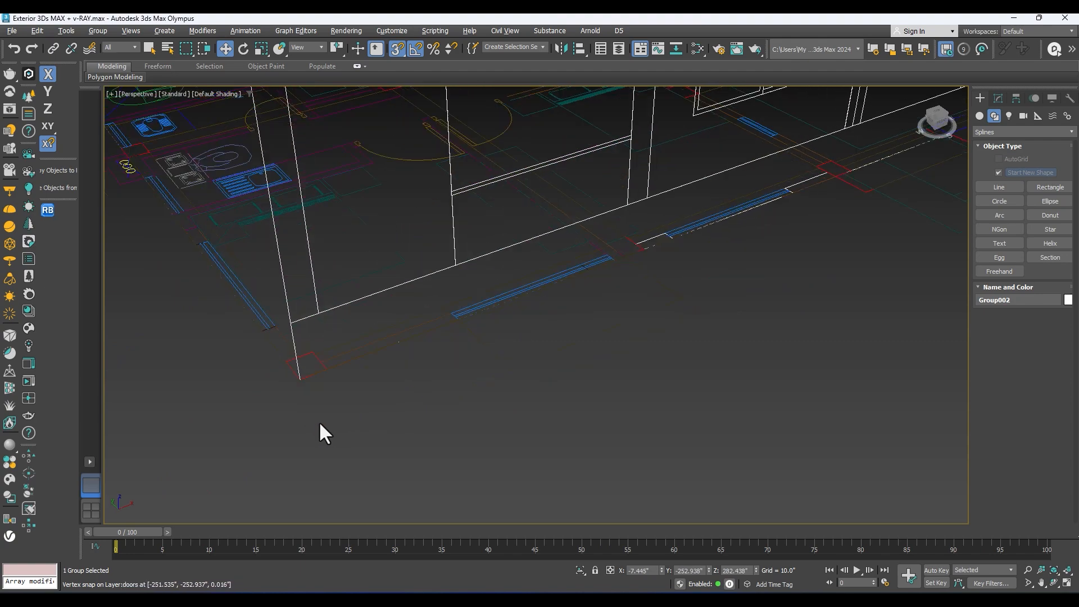
# Step: Examine the elevation's alignment with the floor plan's front corners in perspective and top views, and turn object snapping off
pyautogui.scroll(-5, 286, 275)
pyautogui.scroll(5, 406, 335)
pyautogui.keyDown('alt'); pyautogui.moveTo(406, 334); pyautogui.dragTo(622, 363, button='middle'); pyautogui.keyUp('alt')
pyautogui.press('t')
pyautogui.scroll(5, 687, 289)
pyautogui.scroll(-5, 585, 275)
pyautogui.moveTo(585, 275); pyautogui.dragTo(554, 378, button='middle')
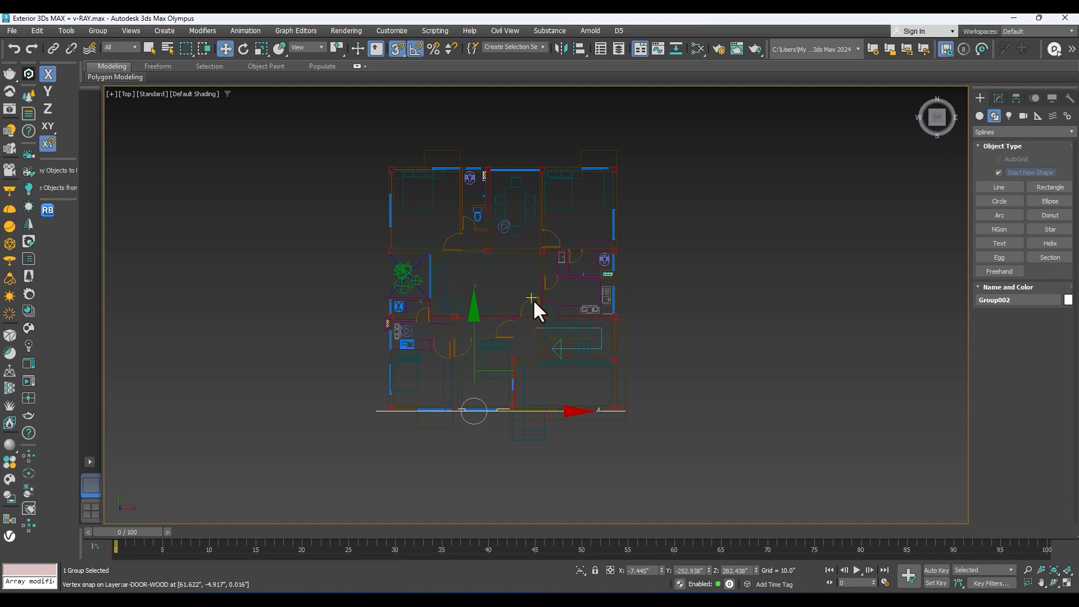
pyautogui.press('s')
pyautogui.moveTo(493, 285); pyautogui.dragTo(503, 261, button='middle')
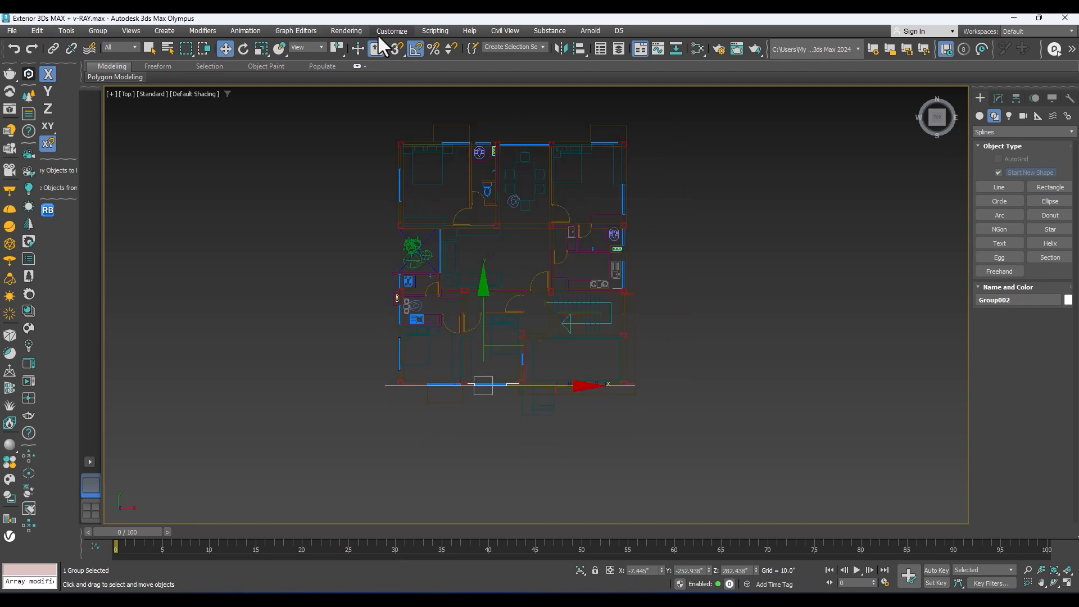
# Step: Review the snap types, options, home grid and user grid settings for object snapping, keeping only Vertex enabled
pyautogui.rightClick(392, 50)
pyautogui.moveTo(333, 164); pyautogui.dragTo(415, 149)
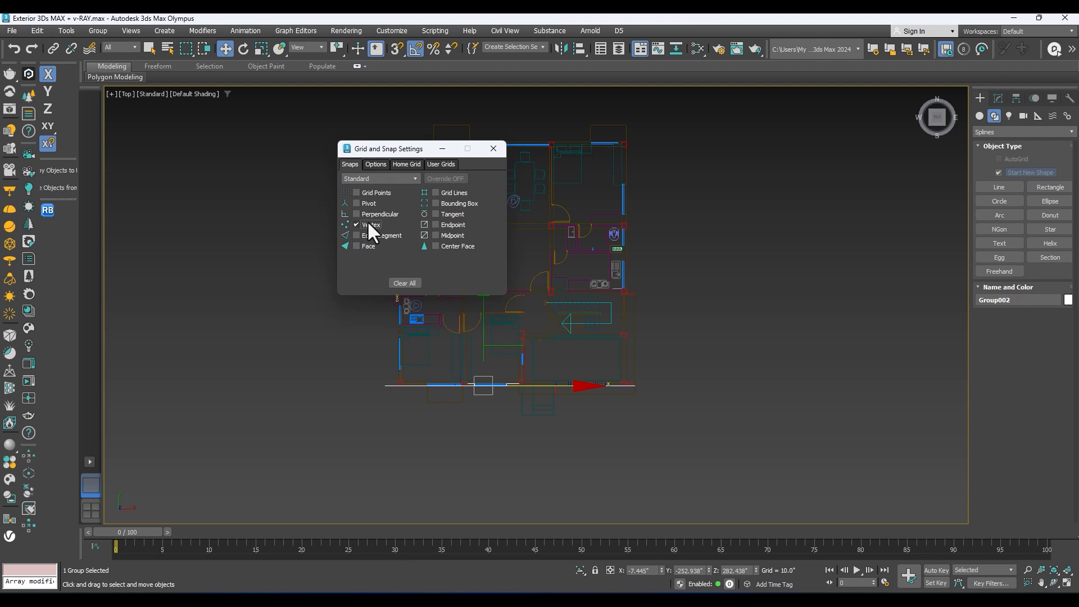
pyautogui.click(493, 148)
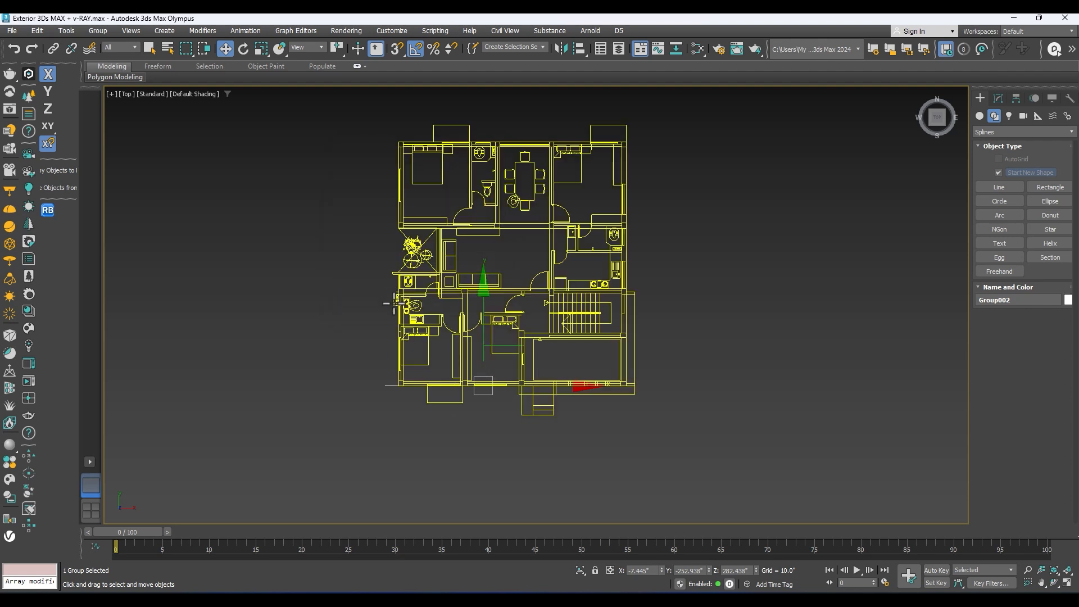
pyautogui.scroll(5, 402, 295)
pyautogui.press('s')
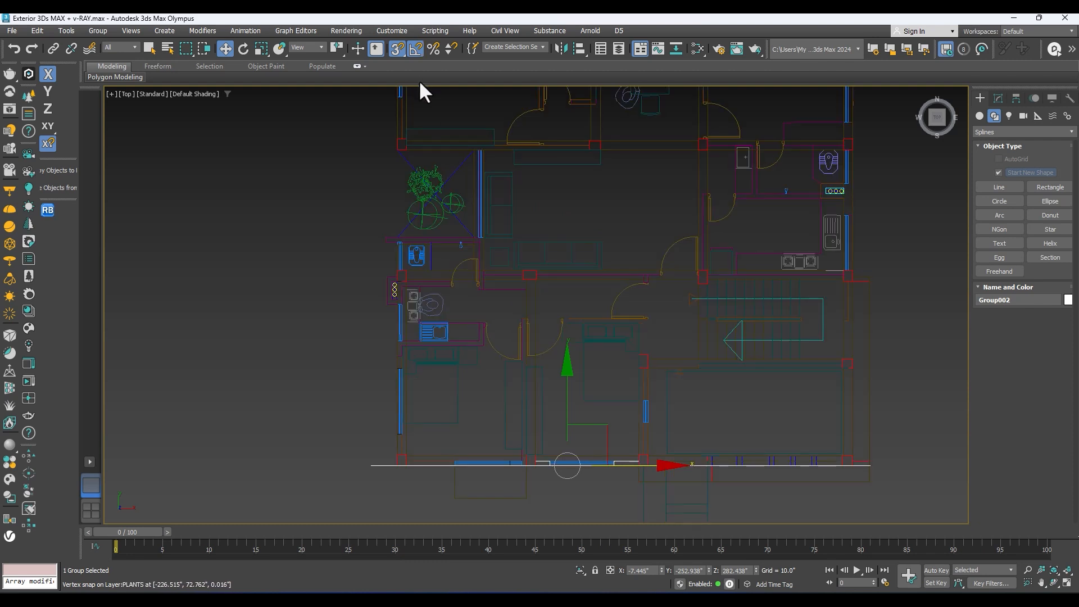
pyautogui.rightClick(397, 50)
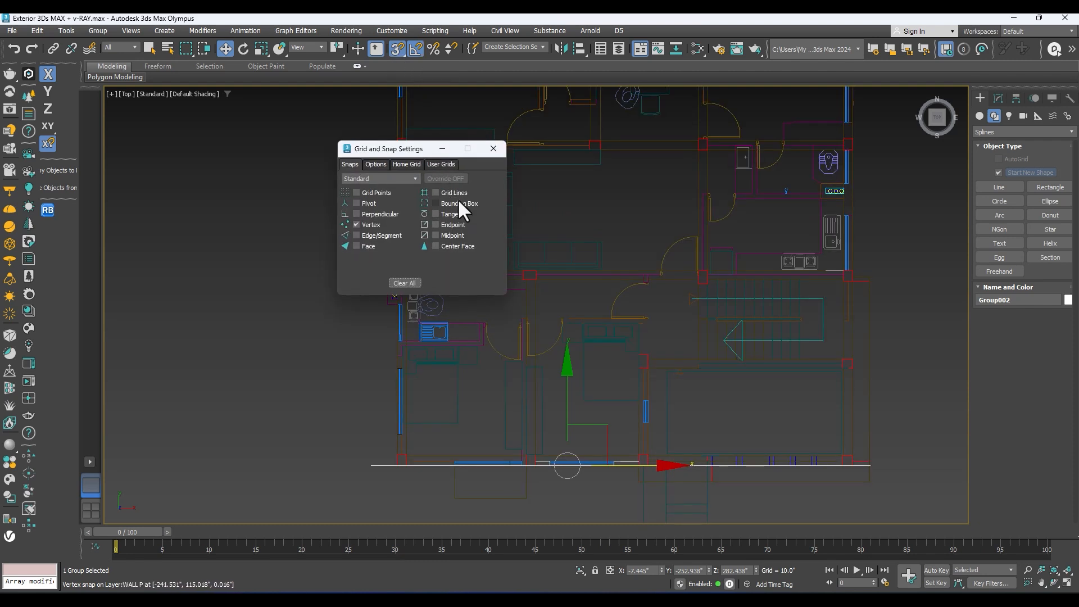
pyautogui.click(374, 163)
pyautogui.click(407, 163)
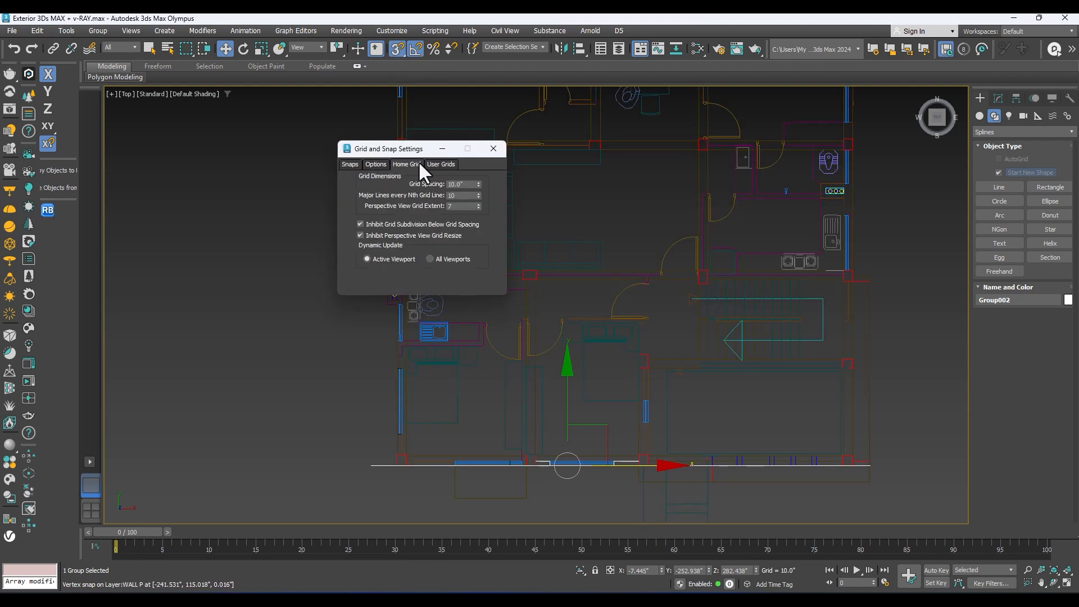
pyautogui.click(436, 164)
pyautogui.click(493, 148)
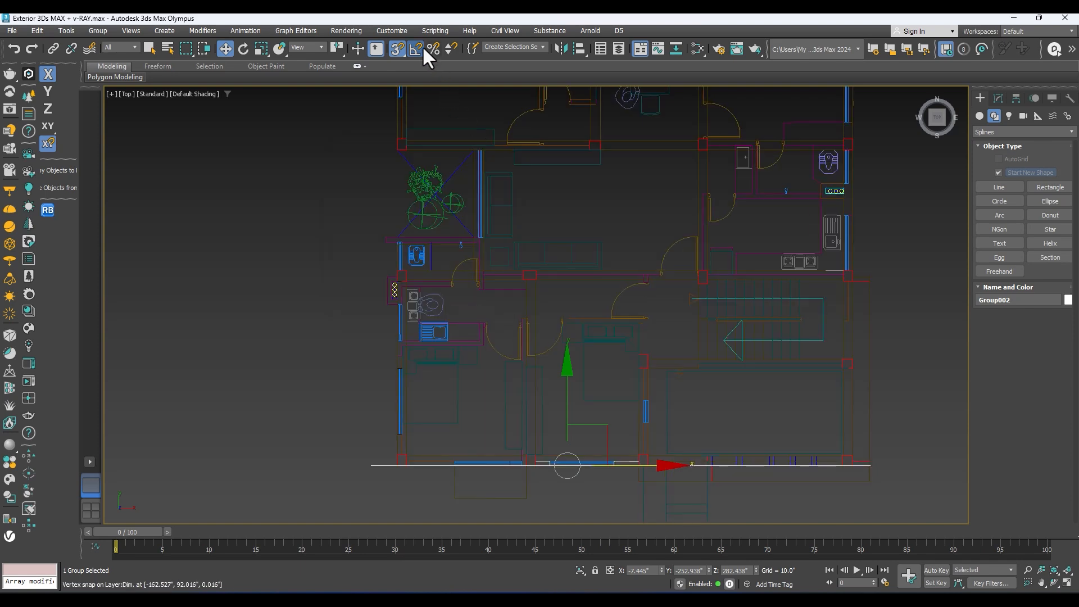
# Step: Check the angle snap settings, the elevation group's move transform values and the enabled snap types without changing them
pyautogui.rightClick(416, 49)
pyautogui.click(493, 148)
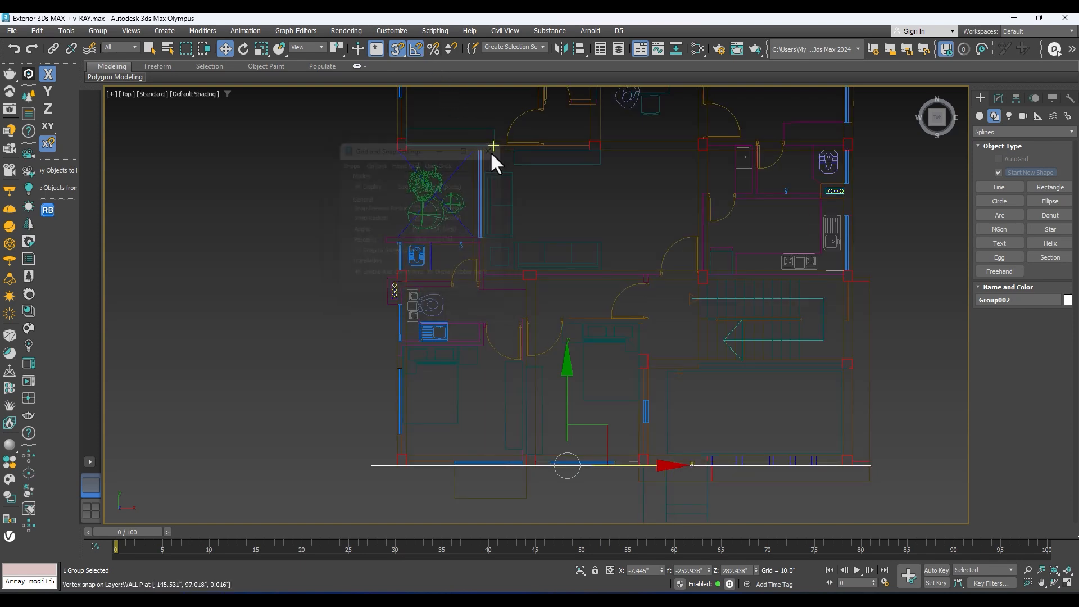
pyautogui.rightClick(228, 45)
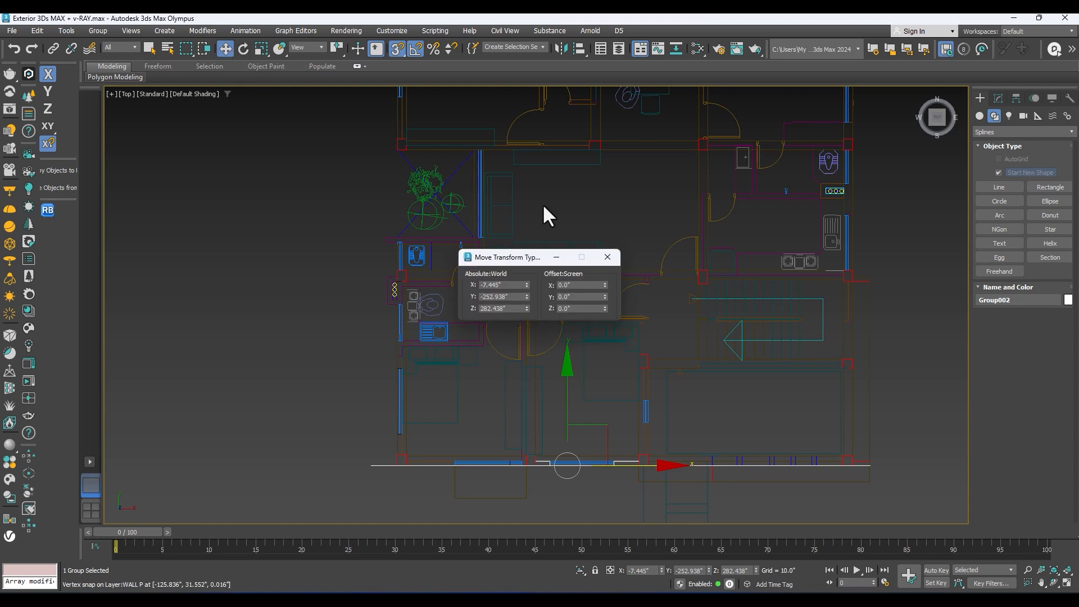
pyautogui.click(605, 257)
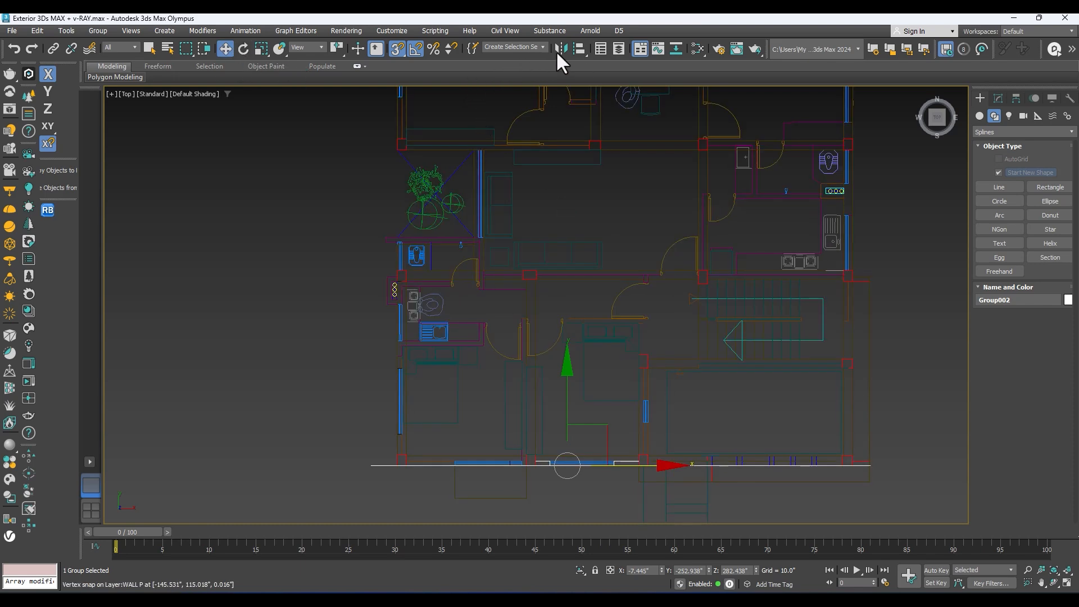
pyautogui.rightClick(399, 48)
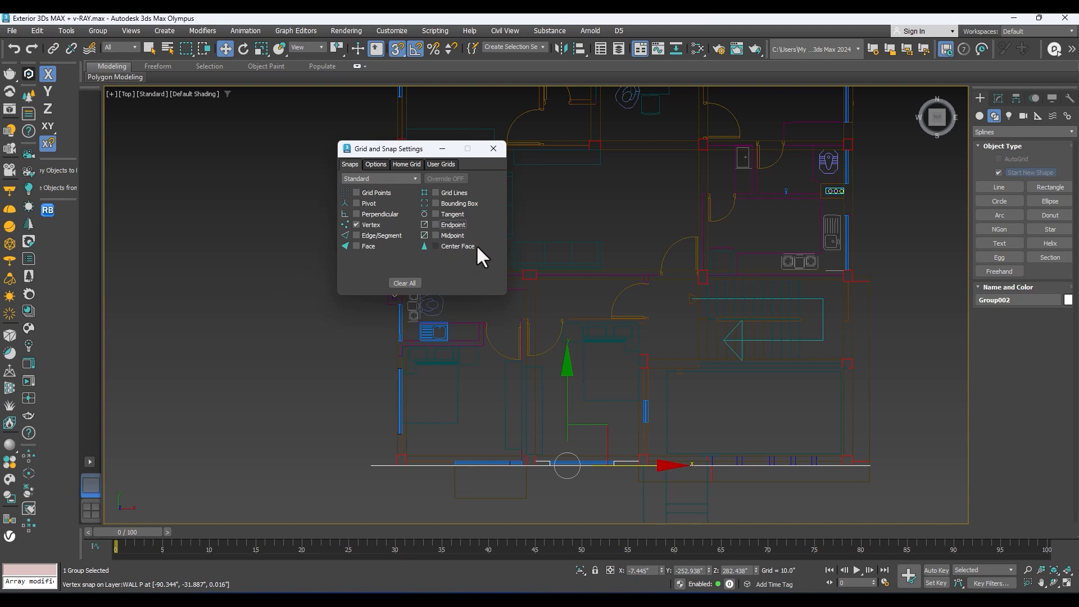
pyautogui.click(493, 152)
# Step: Turn object snapping off, set its mode to 2.5D, and isolate the floor plan group in the top view
pyautogui.scroll(2, 568, 315)
pyautogui.moveTo(582, 340); pyautogui.dragTo(538, 401, button='middle')
pyautogui.scroll(-4, 553, 344)
pyautogui.moveTo(562, 320); pyautogui.dragTo(539, 338, button='middle')
pyautogui.press('s')
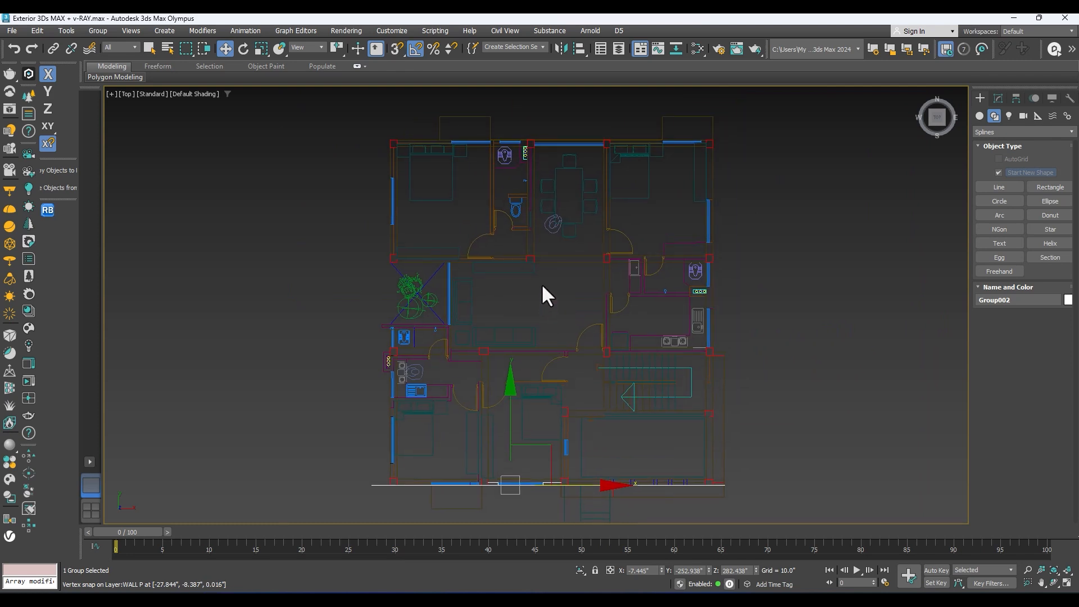
pyautogui.moveTo(547, 236); pyautogui.dragTo(546, 280, button='middle')
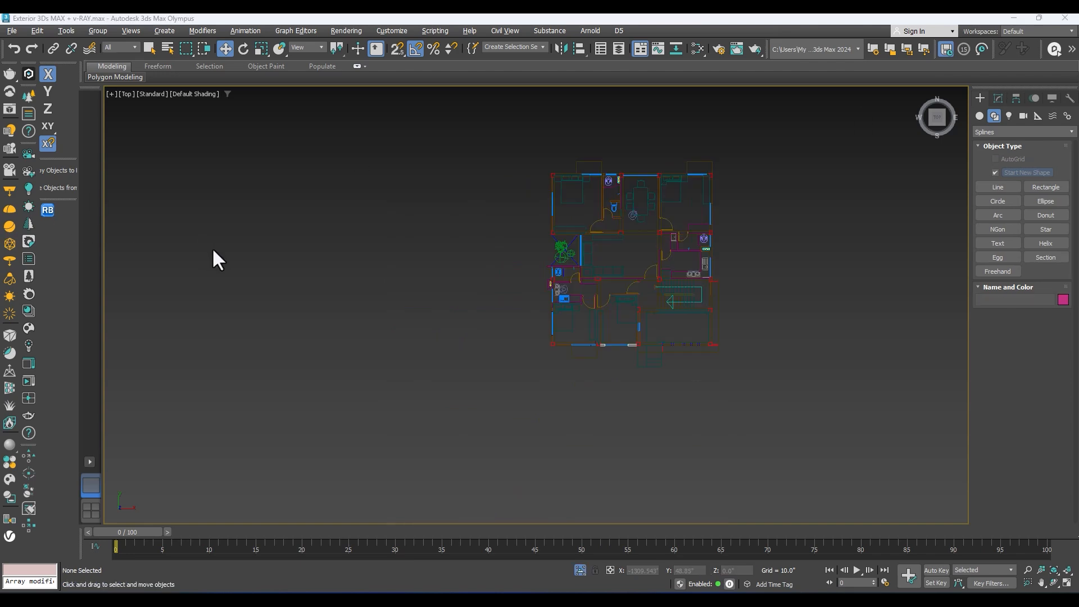
pyautogui.scroll(3, 700, 208)
pyautogui.moveTo(699, 210); pyautogui.dragTo(640, 214, button='middle')
pyautogui.click(608, 245)
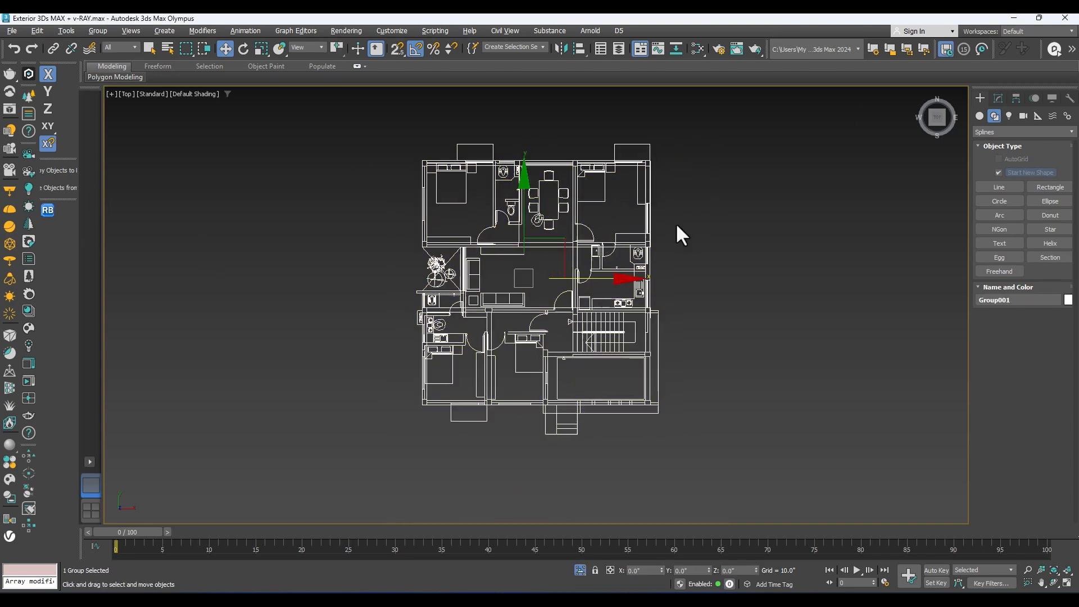
# Step: Check the shape category list, keep Splines active, and deselect the isolated floor plan group
pyautogui.click(707, 198)
pyautogui.scroll(2, 693, 201)
pyautogui.click(543, 166)
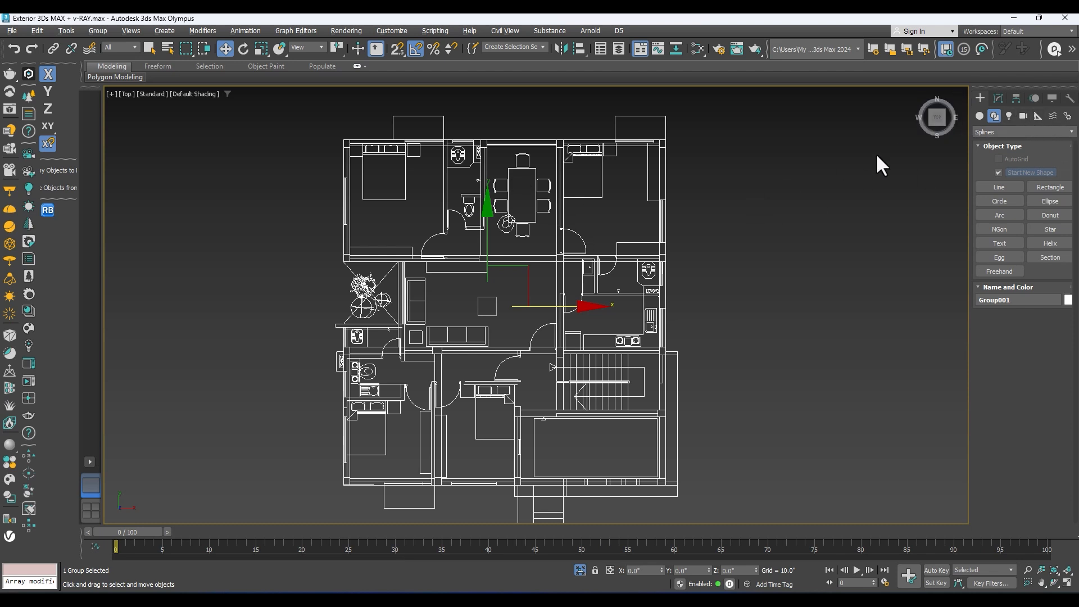
pyautogui.click(1071, 132)
pyautogui.click(1075, 133)
pyautogui.click(713, 164)
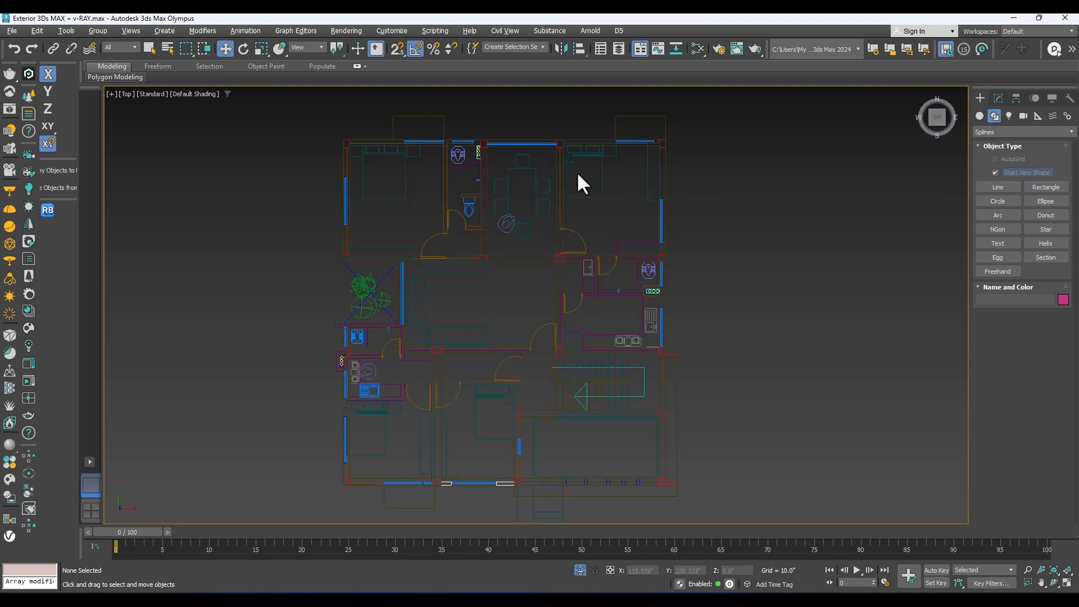
pyautogui.click(548, 166)
pyautogui.scroll(-3, 615, 161)
pyautogui.scroll(3, 564, 258)
pyautogui.click(842, 229)
pyautogui.moveTo(650, 240); pyautogui.dragTo(639, 321, button='middle')
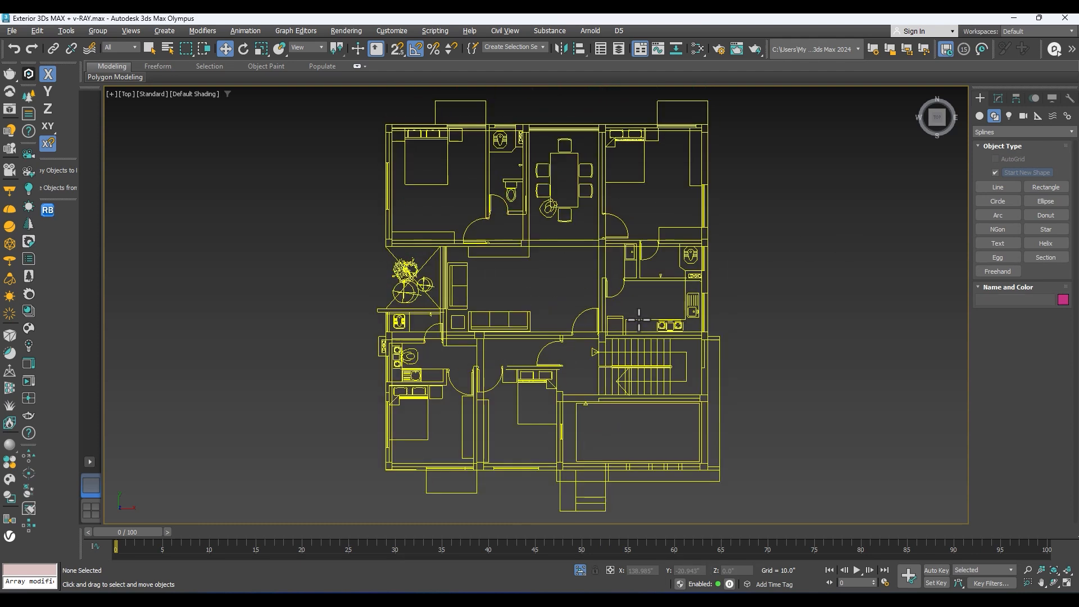
pyautogui.moveTo(525, 313); pyautogui.dragTo(544, 263, button='middle')
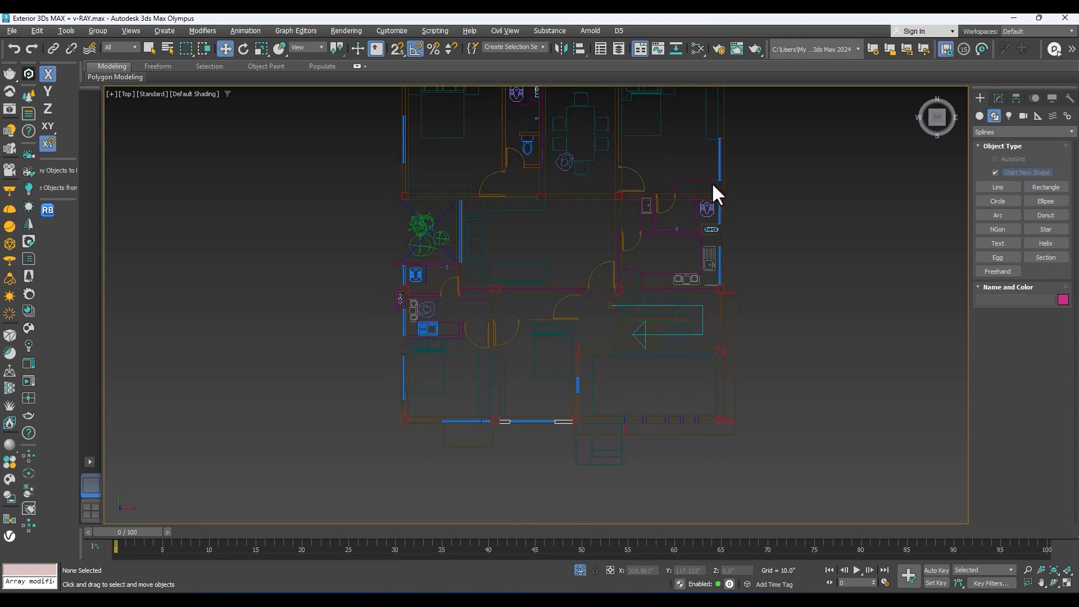
# Step: Start a Line with vertex snapping at the outer corner of the front column beside the entrance steps
pyautogui.click(997, 187)
pyautogui.moveTo(663, 393); pyautogui.dragTo(626, 405, button='middle')
pyautogui.scroll(4, 626, 405)
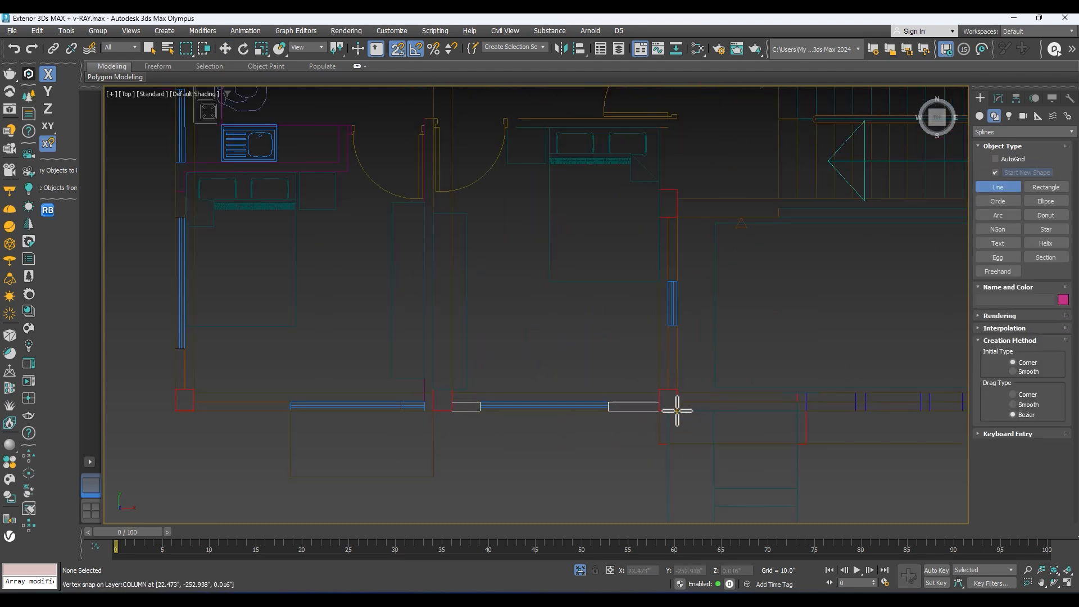
pyautogui.scroll(4, 654, 420)
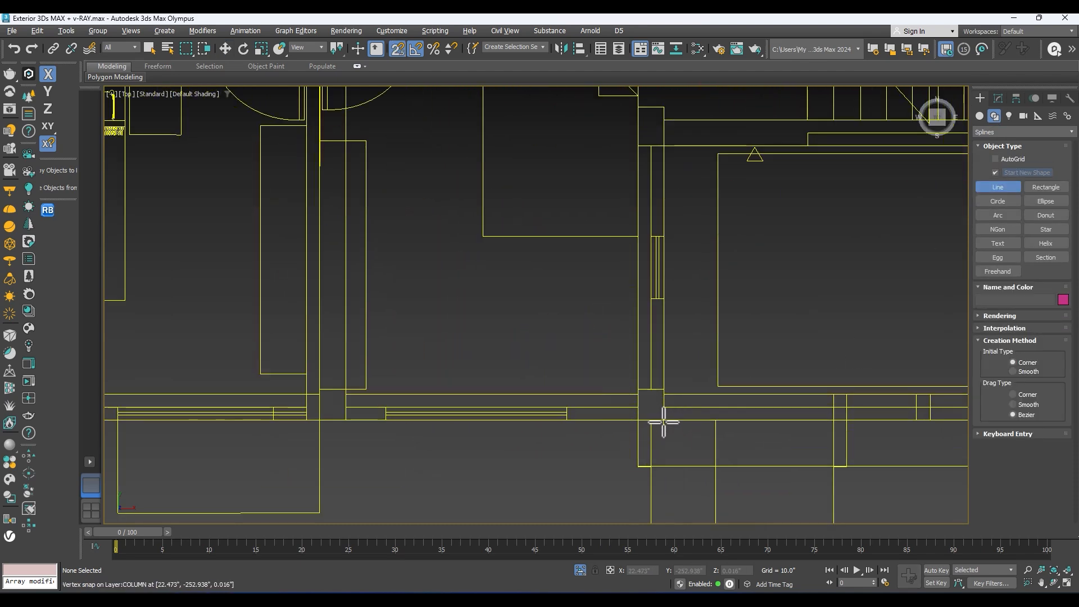
pyautogui.click(664, 420)
pyautogui.moveTo(217, 462); pyautogui.dragTo(511, 441, button='middle')
pyautogui.scroll(-2, 511, 441)
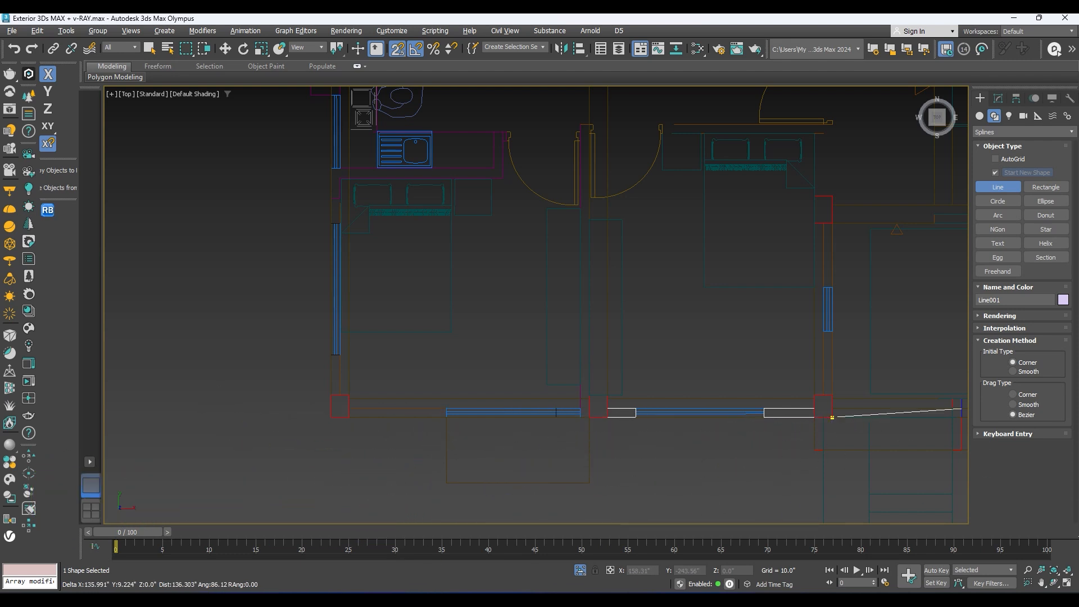
pyautogui.rightClick(961, 409)
pyautogui.scroll(-2, 734, 354)
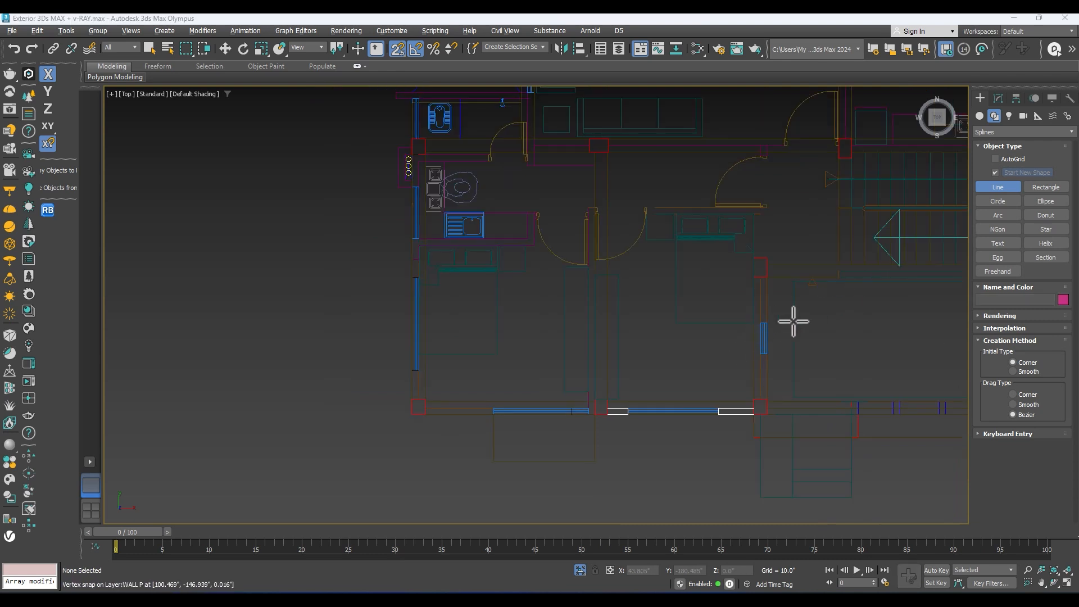
pyautogui.scroll(2, 774, 417)
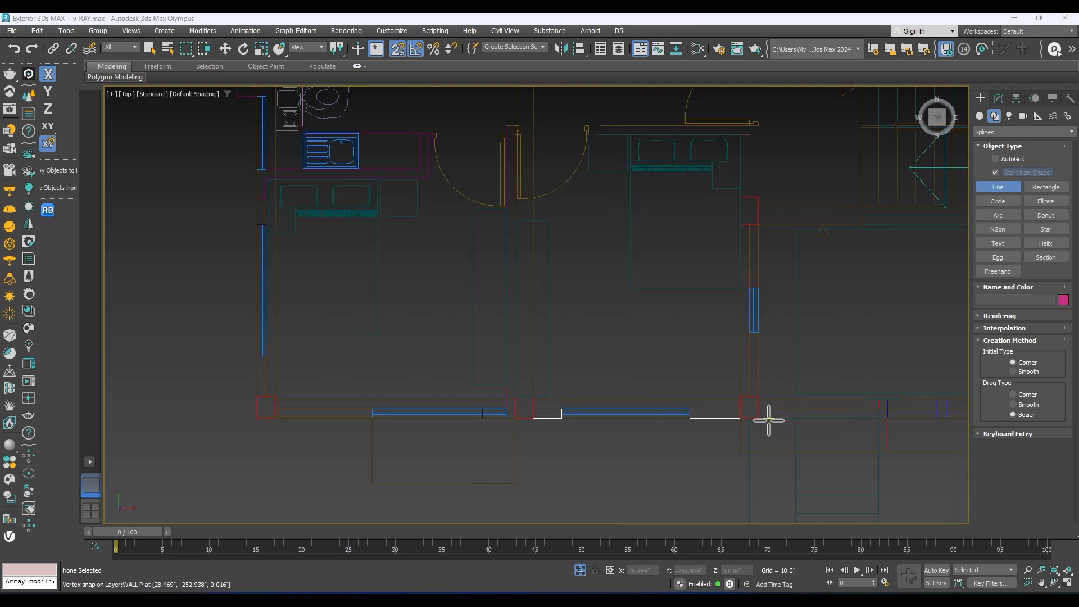
pyautogui.click(758, 418)
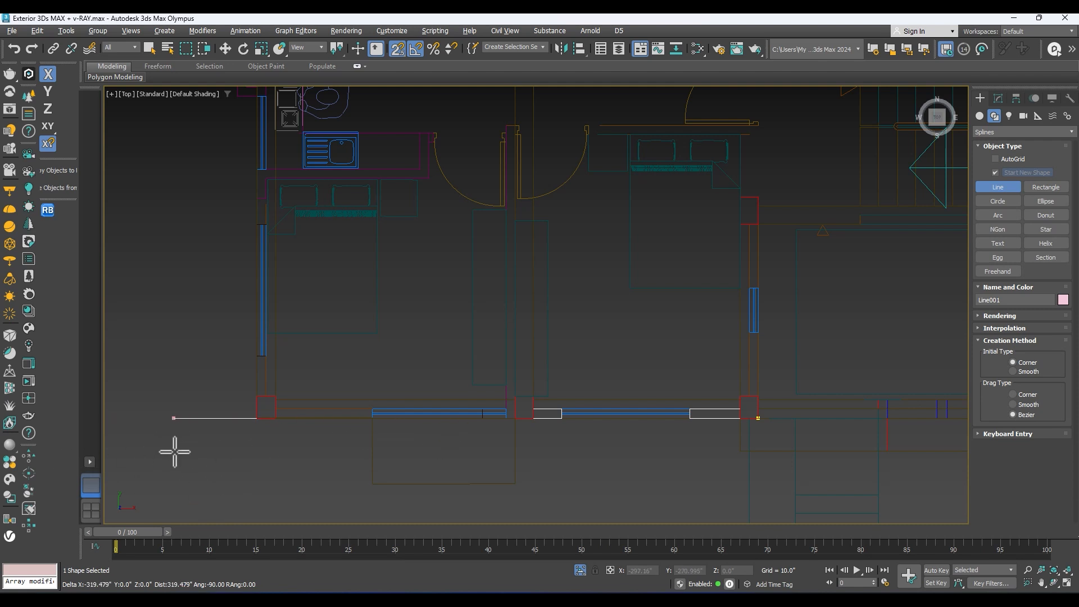
# Step: Trace the front wall's outer edge past both ends of the middle room's window to the next column
pyautogui.scroll(2, 577, 444)
pyautogui.moveTo(719, 411); pyautogui.dragTo(667, 431, button='middle')
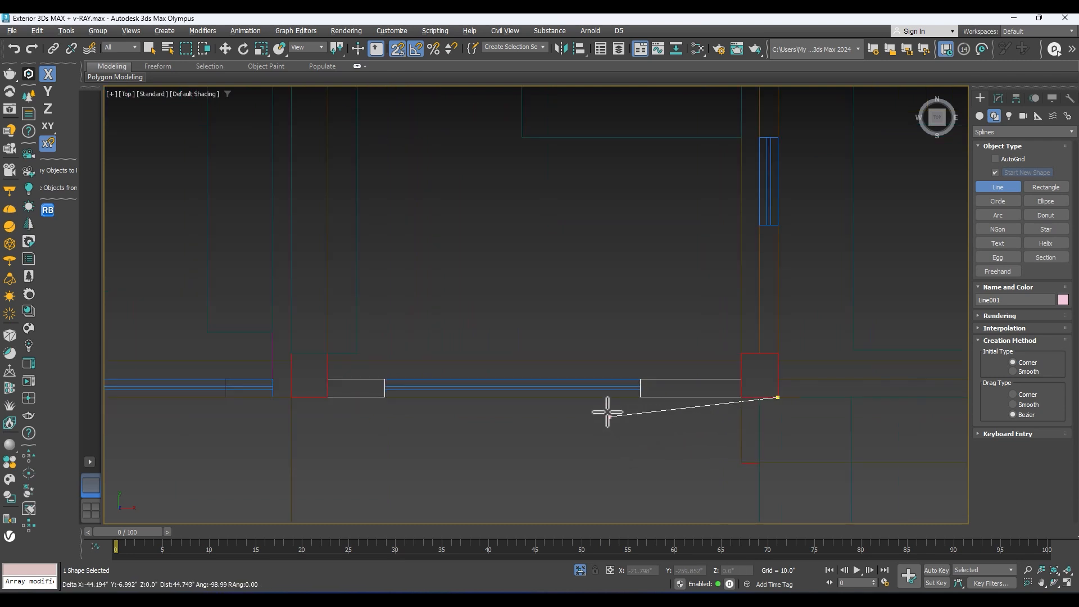
pyautogui.scroll(-2, 626, 408)
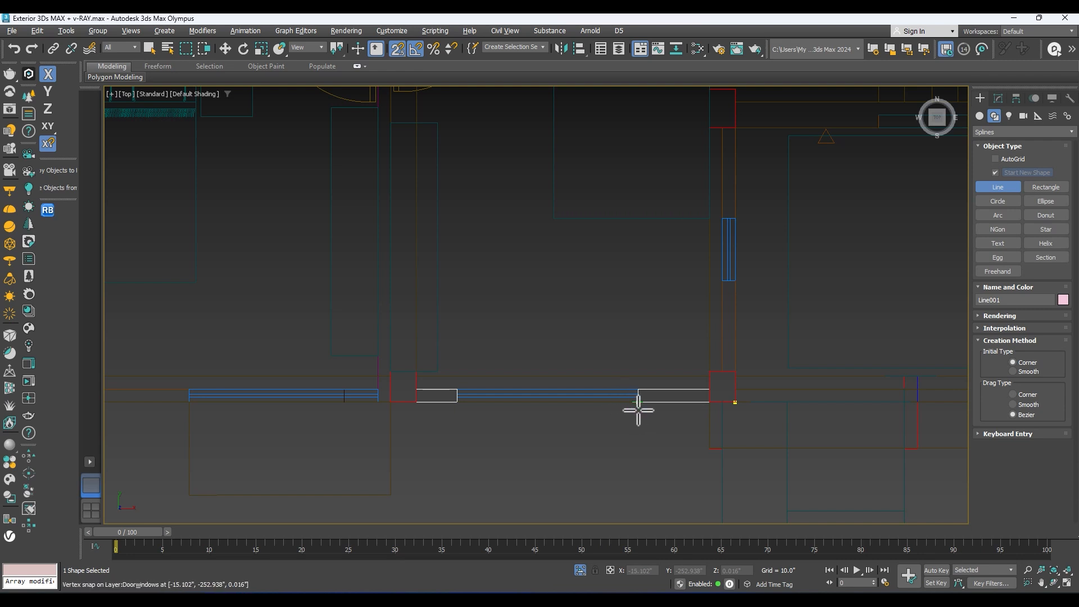
pyautogui.click(638, 403)
pyautogui.click(458, 403)
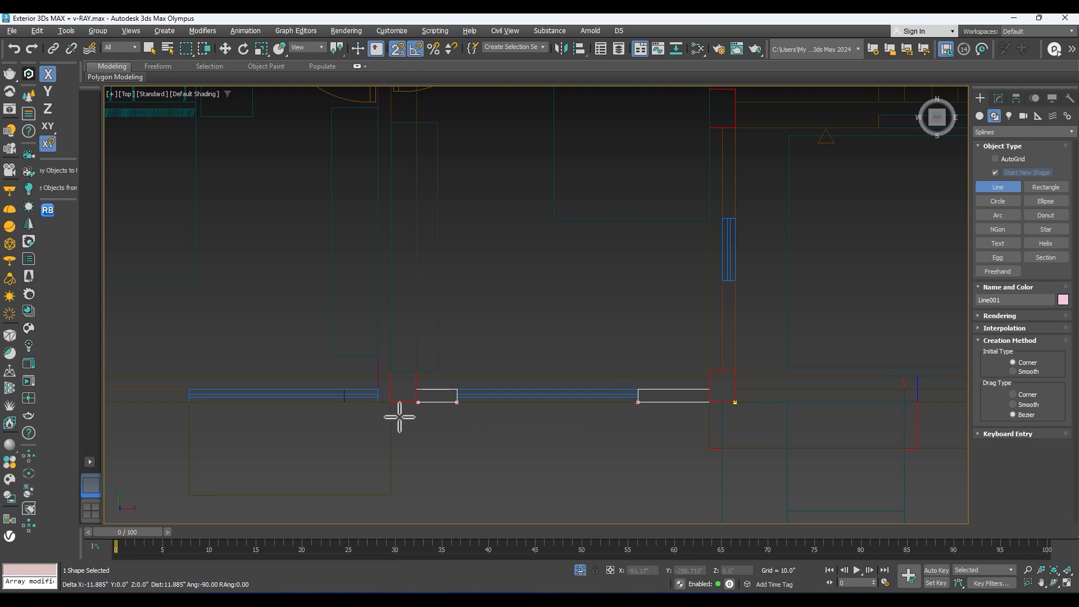
pyautogui.moveTo(388, 415); pyautogui.dragTo(629, 412, button='middle')
pyautogui.scroll(5, 622, 409)
# Step: Continue the outline along the front bedroom window's edges to the outer corner of the plan's front-left column
pyautogui.moveTo(711, 405); pyautogui.dragTo(605, 414, button='middle')
pyautogui.click(502, 395)
pyautogui.moveTo(361, 424); pyautogui.dragTo(691, 386, button='middle')
pyautogui.scroll(-2, 691, 386)
pyautogui.click(375, 373)
pyautogui.scroll(-3, 376, 374)
pyautogui.moveTo(267, 398); pyautogui.dragTo(513, 379, button='middle')
pyautogui.scroll(4, 514, 378)
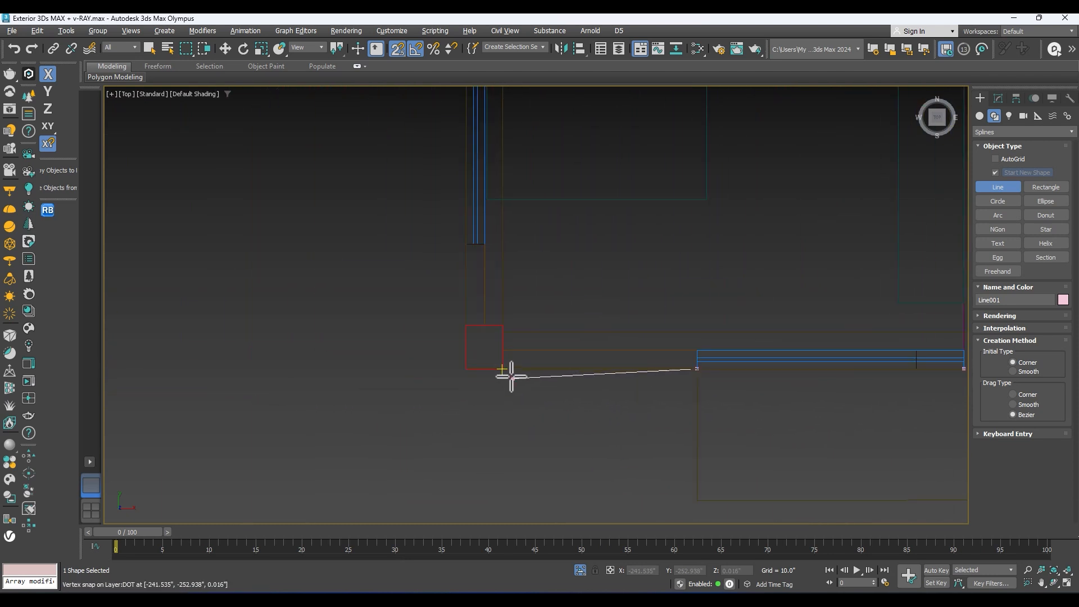
pyautogui.click(499, 371)
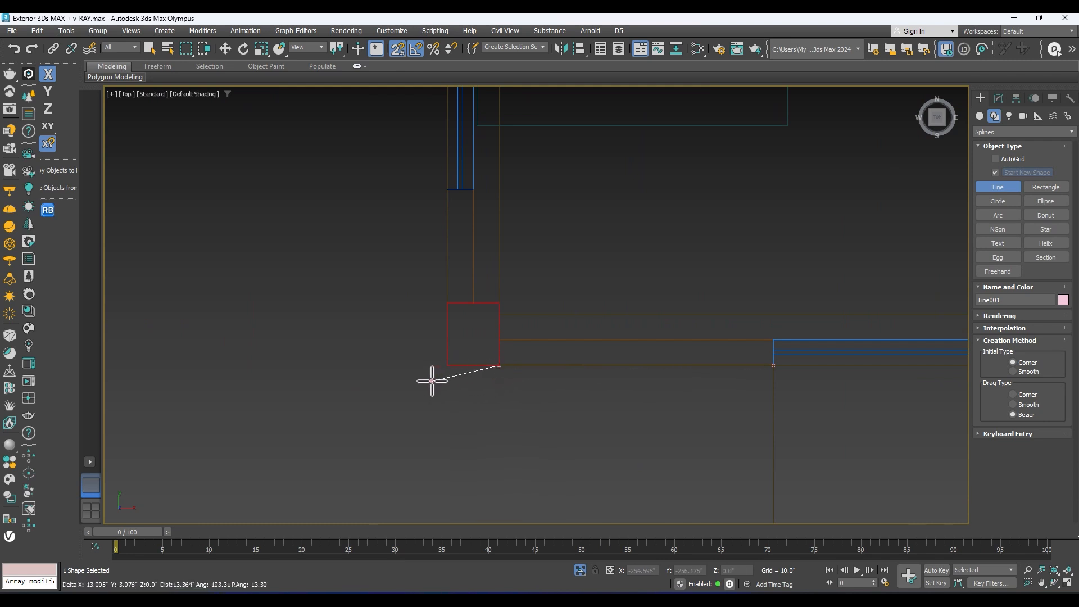
pyautogui.click(446, 368)
# Step: Trace the plan's left side wall, placing vertices at the ends of the front bedroom window and the next window
pyautogui.scroll(-3, 398, 351)
pyautogui.scroll(2, 412, 228)
pyautogui.click(411, 369)
pyautogui.moveTo(392, 144); pyautogui.dragTo(390, 296, button='middle')
pyautogui.click(412, 296)
pyautogui.moveTo(405, 259); pyautogui.dragTo(396, 334, button='middle')
pyautogui.click(405, 260)
pyautogui.moveTo(387, 102); pyautogui.dragTo(404, 254, button='middle')
pyautogui.rightClick(415, 269)
# Step: Extend the outline past the duct and the toilet window's edges to the garden recess's first outer corner
pyautogui.moveTo(415, 199); pyautogui.dragTo(397, 362, button='middle')
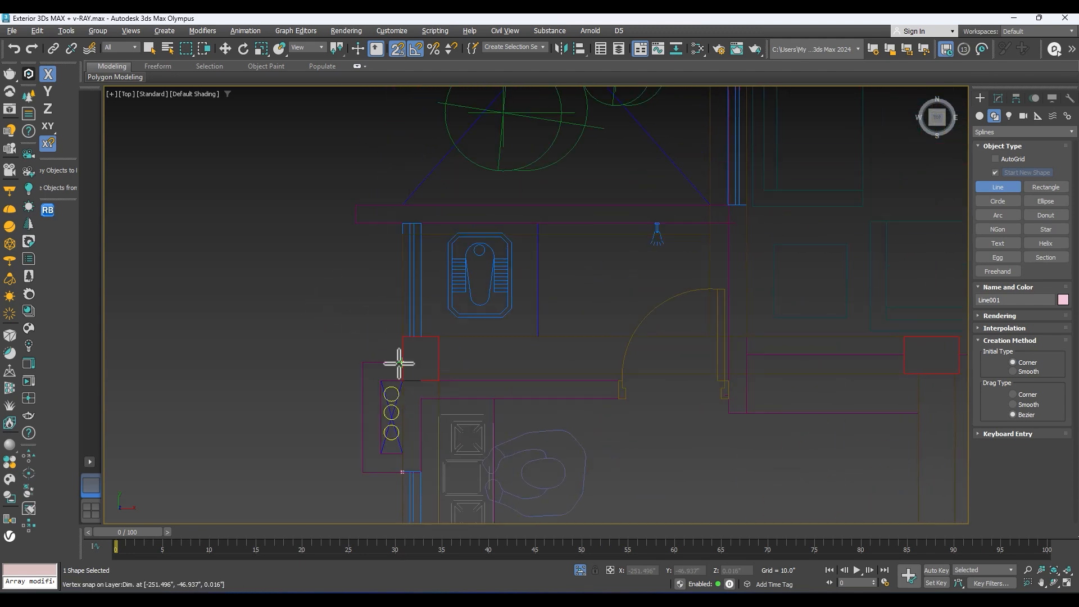
pyautogui.click(404, 316)
pyautogui.moveTo(399, 224); pyautogui.dragTo(396, 272, button='middle')
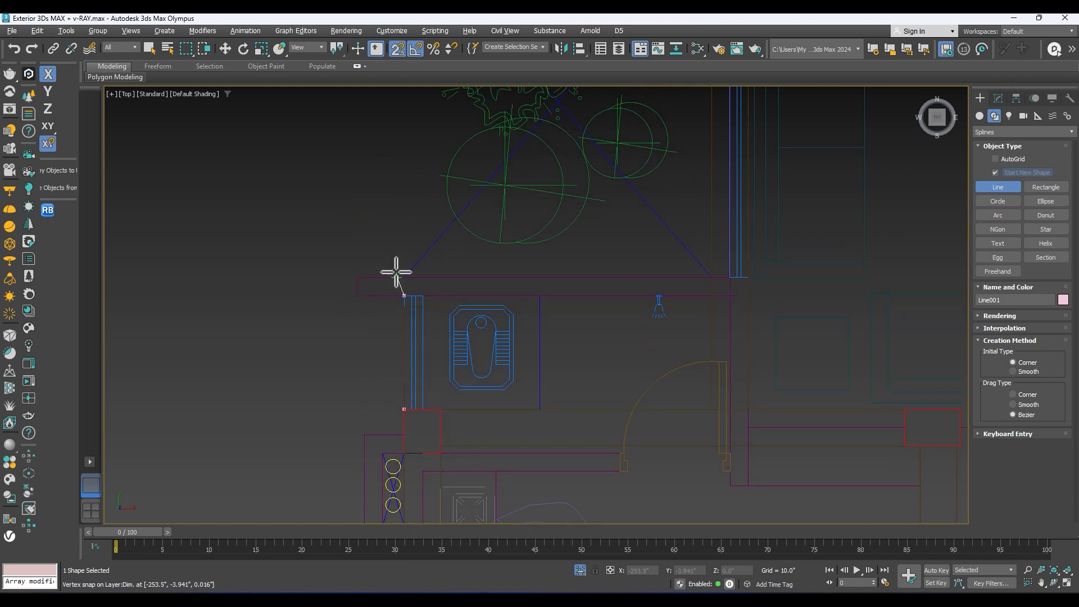
pyautogui.moveTo(376, 309); pyautogui.dragTo(340, 339, button='middle')
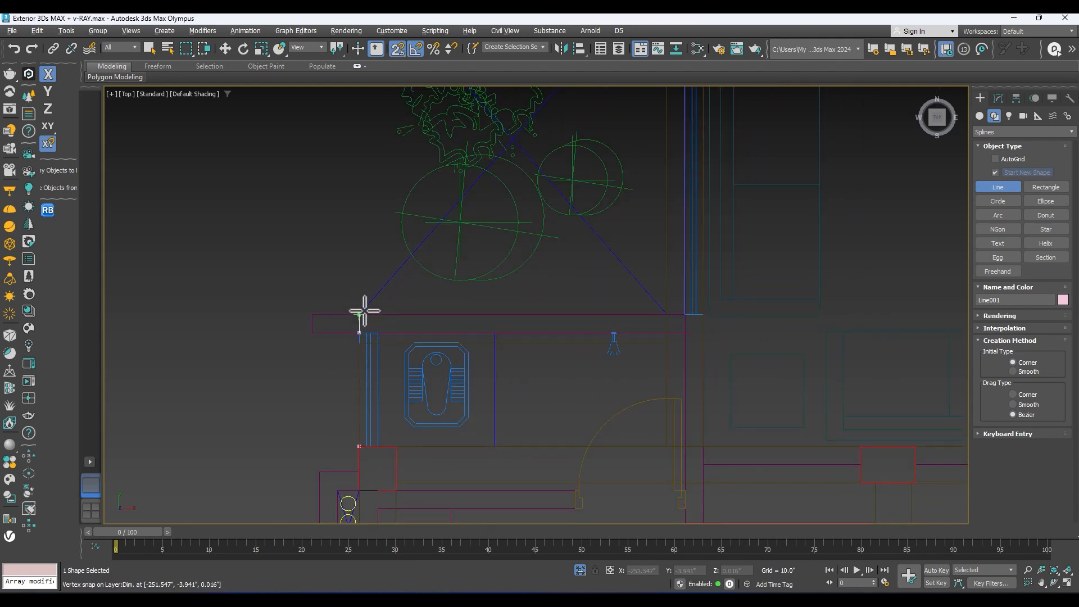
pyautogui.scroll(-2, 383, 290)
pyautogui.moveTo(355, 315); pyautogui.dragTo(334, 356, button='middle')
# Step: Trace the outline inward around the garden recess and back out to the left side wall
pyautogui.scroll(1, 337, 359)
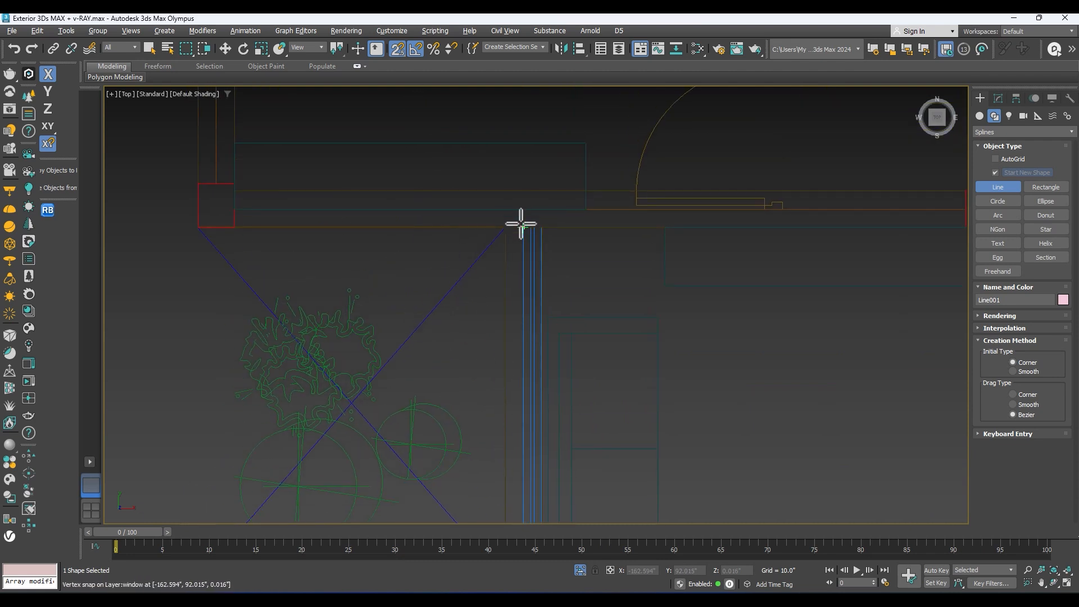
pyautogui.click(522, 228)
pyautogui.moveTo(256, 247); pyautogui.dragTo(344, 273, button='middle')
pyautogui.click(287, 270)
pyautogui.scroll(-2, 261, 191)
pyautogui.moveTo(264, 205); pyautogui.dragTo(303, 354, button='middle')
# Step: Continue the outline along the rear bedroom's side window to the outer corner of the plan's rear-left column
pyautogui.scroll(1, 295, 276)
pyautogui.click(322, 276)
pyautogui.moveTo(322, 280); pyautogui.dragTo(416, 450, button='middle')
pyautogui.moveTo(416, 298); pyautogui.dragTo(428, 349, button='middle')
pyautogui.click(444, 329)
pyautogui.moveTo(405, 231); pyautogui.dragTo(372, 319, button='middle')
pyautogui.click(406, 267)
pyautogui.moveTo(452, 264); pyautogui.dragTo(314, 280, button='middle')
pyautogui.moveTo(416, 274)
pyautogui.mouseDown(button='middle')
pyautogui.moveTo(396, 250)
pyautogui.moveTo(419, 245)
pyautogui.moveTo(433, 274)
pyautogui.mouseUp(button='middle')
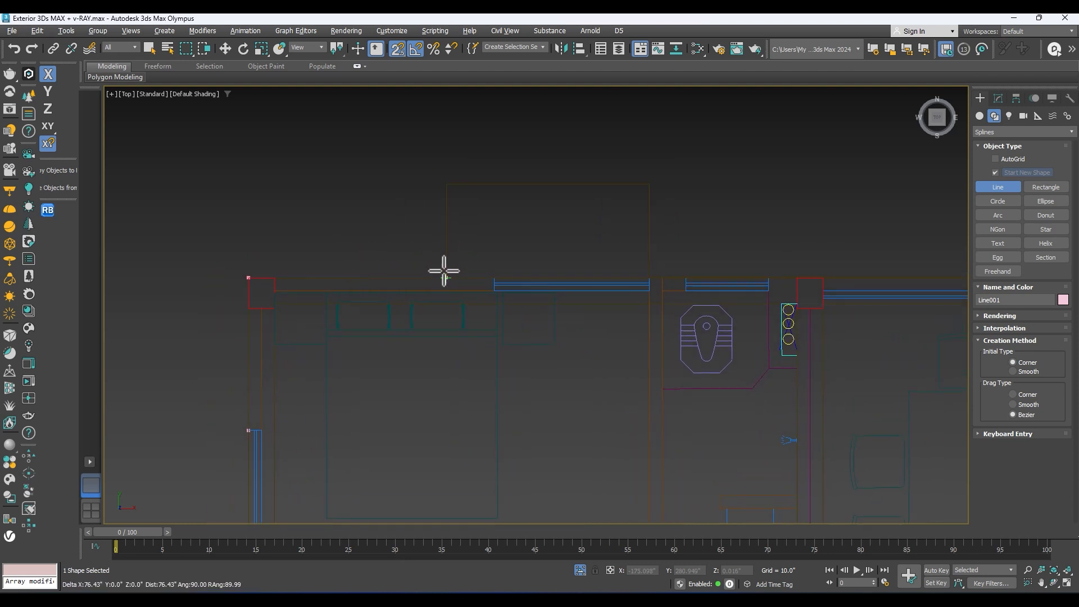
# Step: Trace the rear wall, placing vertices at both ends of the left bedroom window and the adjoining toilet window
pyautogui.click(498, 275)
pyautogui.moveTo(679, 220); pyautogui.dragTo(489, 195, button='middle')
pyautogui.click(462, 249)
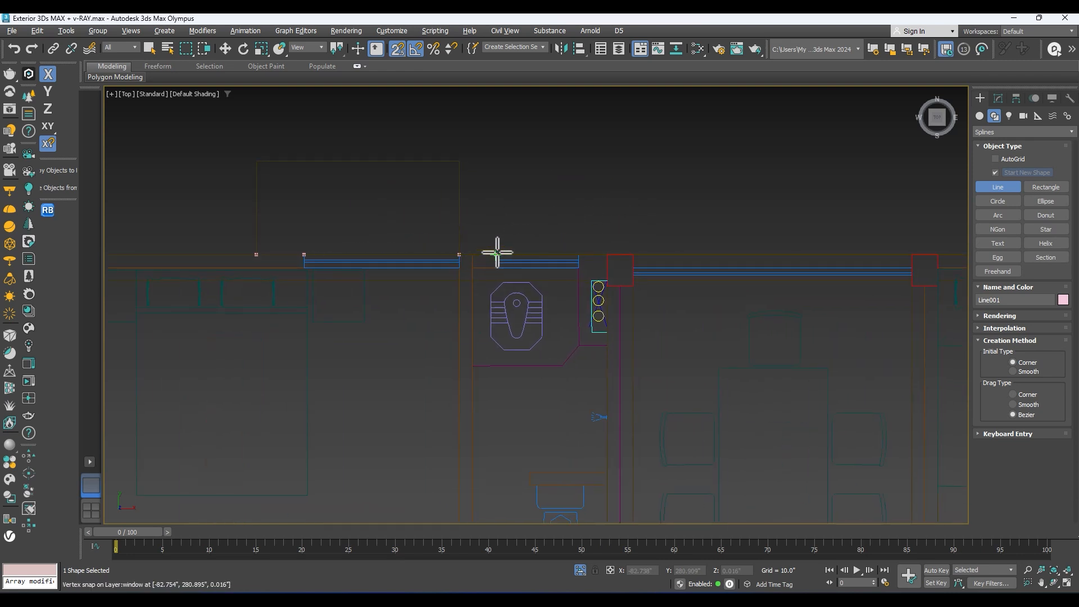
pyautogui.click(495, 252)
pyautogui.moveTo(575, 245); pyautogui.dragTo(499, 241, button='middle')
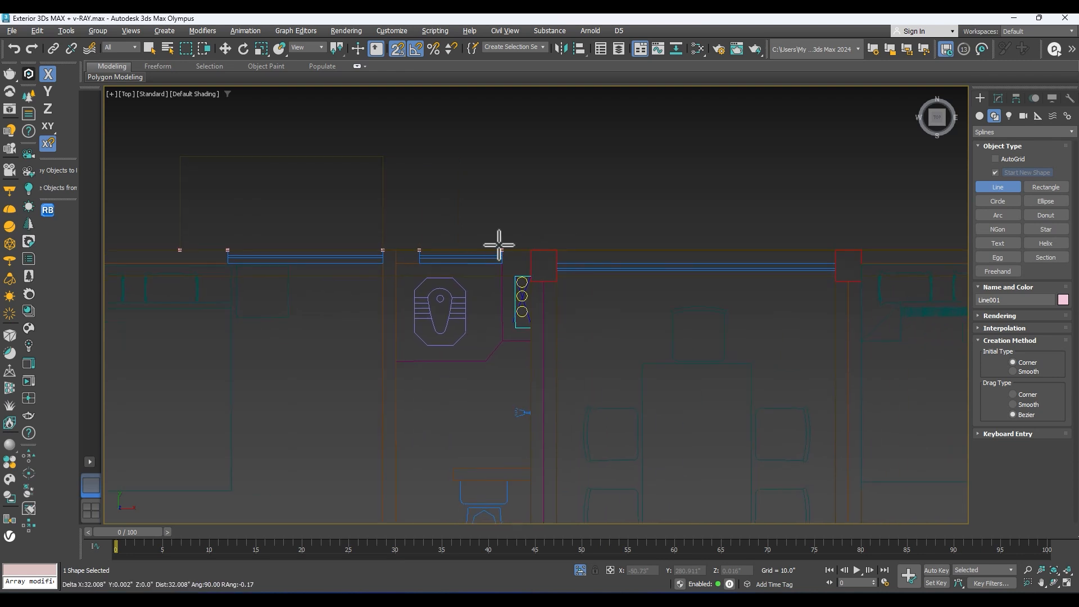
pyautogui.click(504, 251)
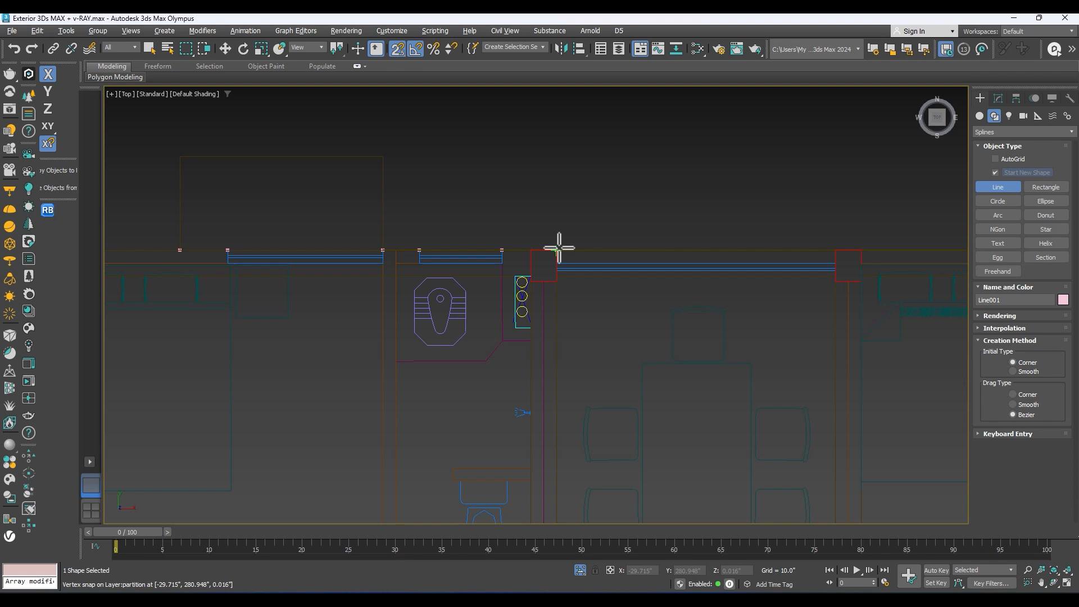
# Step: Trace the outline into and out of the inset dining room window between the two rear columns
pyautogui.click(560, 248)
pyautogui.click(555, 263)
pyautogui.moveTo(857, 264); pyautogui.dragTo(436, 271, button='middle')
pyautogui.click(665, 275)
pyautogui.click(665, 262)
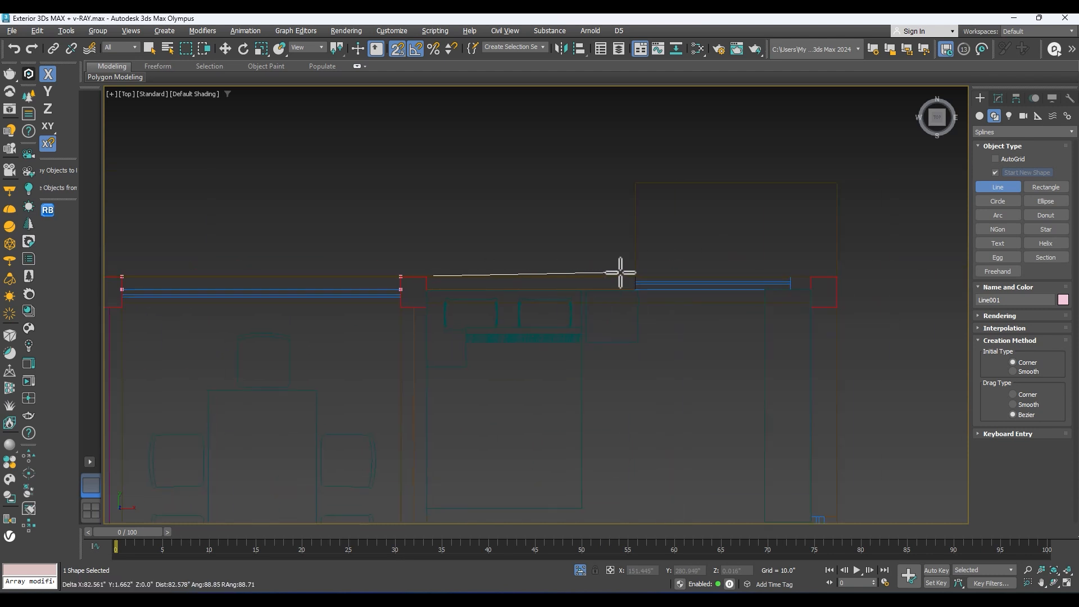
# Step: Extend the rear outline from the right bedroom's window edge to the outer corner of the rear-right column
pyautogui.click(632, 276)
pyautogui.moveTo(757, 272); pyautogui.dragTo(593, 275, button='middle')
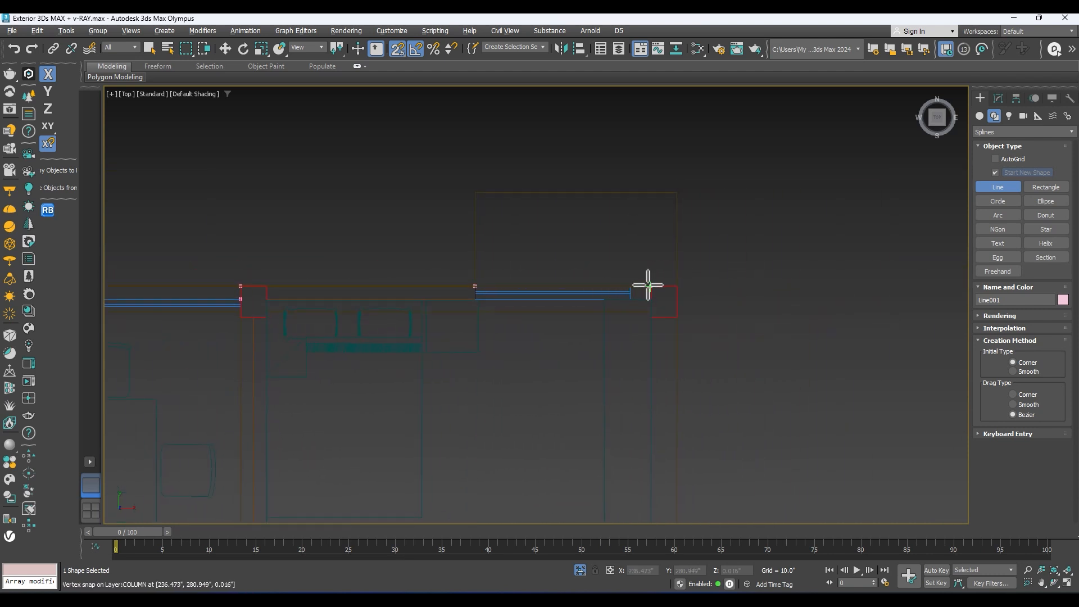
pyautogui.moveTo(694, 361); pyautogui.dragTo(646, 234, button='middle')
pyautogui.scroll(-3, 645, 234)
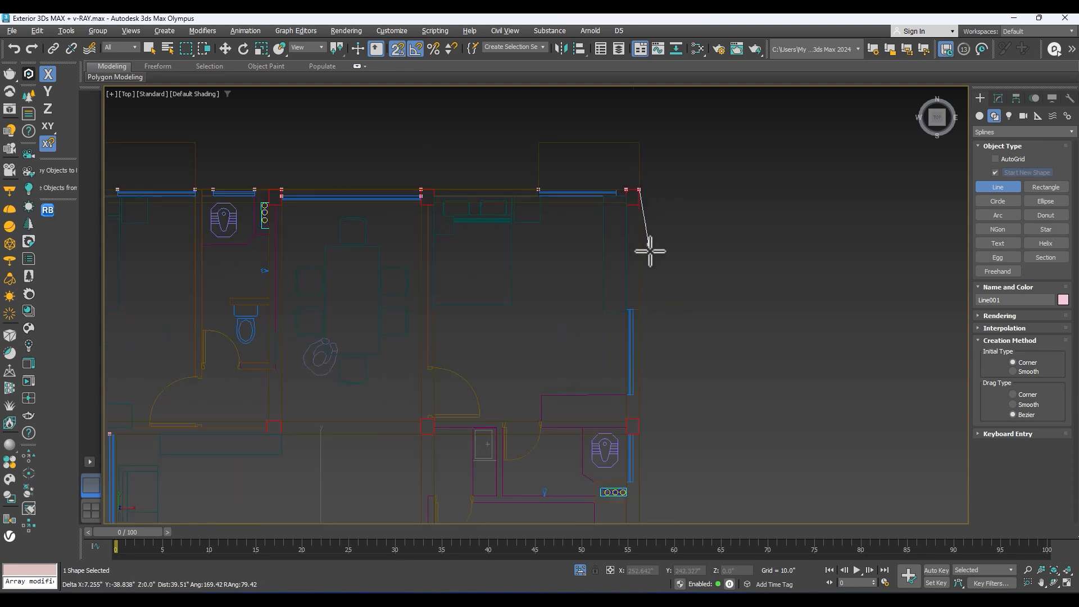
# Step: Trace the plan's right side wall past the bedroom window to the lower corner of the next column
pyautogui.click(646, 309)
pyautogui.click(639, 395)
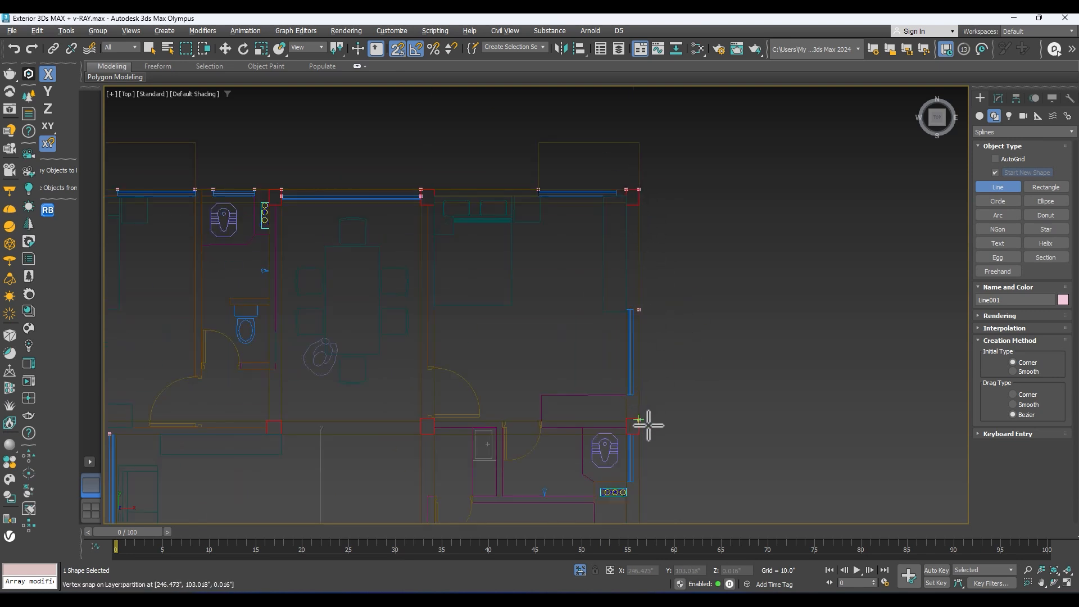
pyautogui.scroll(2, 646, 423)
pyautogui.click(636, 438)
pyautogui.moveTo(638, 437); pyautogui.dragTo(595, 330, button='middle')
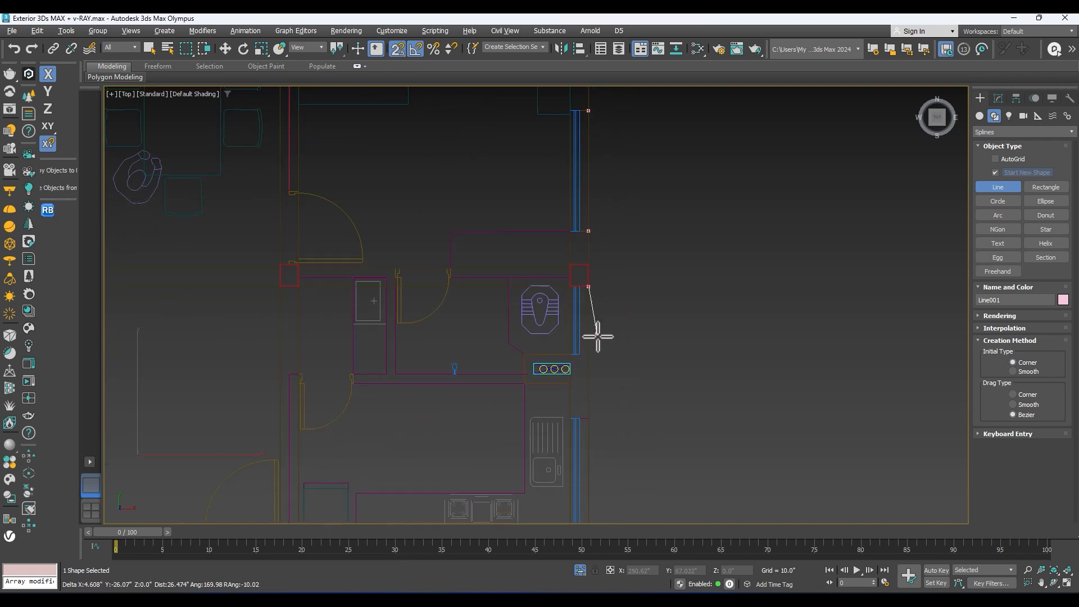
# Step: Continue the right side outline, placing vertices at the toilet window's end and both ends of the kitchen window
pyautogui.scroll(2, 583, 359)
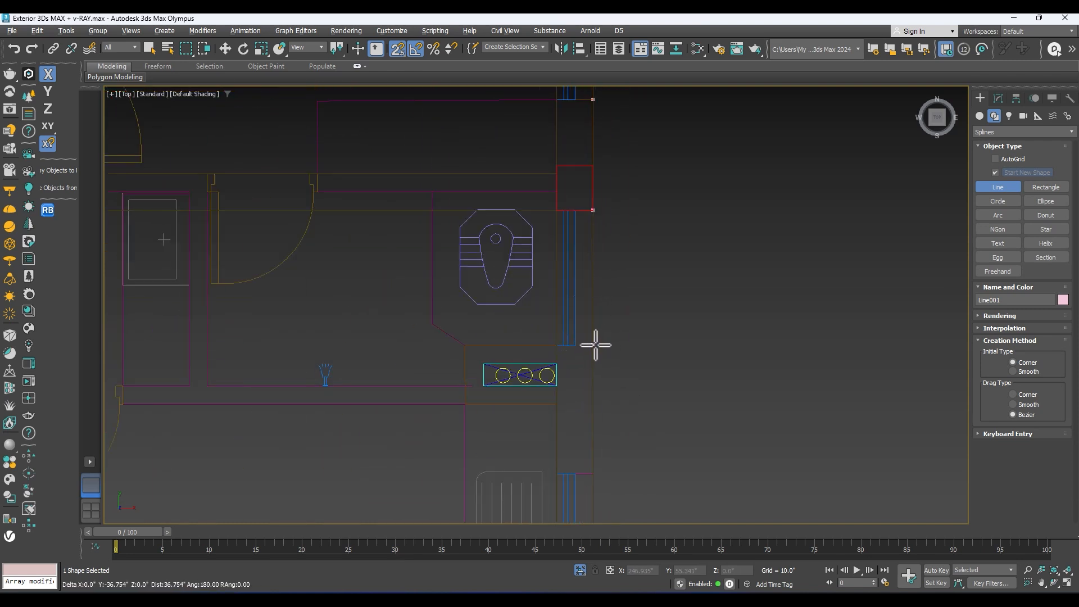
pyautogui.click(595, 346)
pyautogui.moveTo(599, 366); pyautogui.dragTo(585, 250, button='middle')
pyautogui.scroll(-2, 588, 301)
pyautogui.click(590, 337)
pyautogui.moveTo(606, 423); pyautogui.dragTo(562, 292, button='middle')
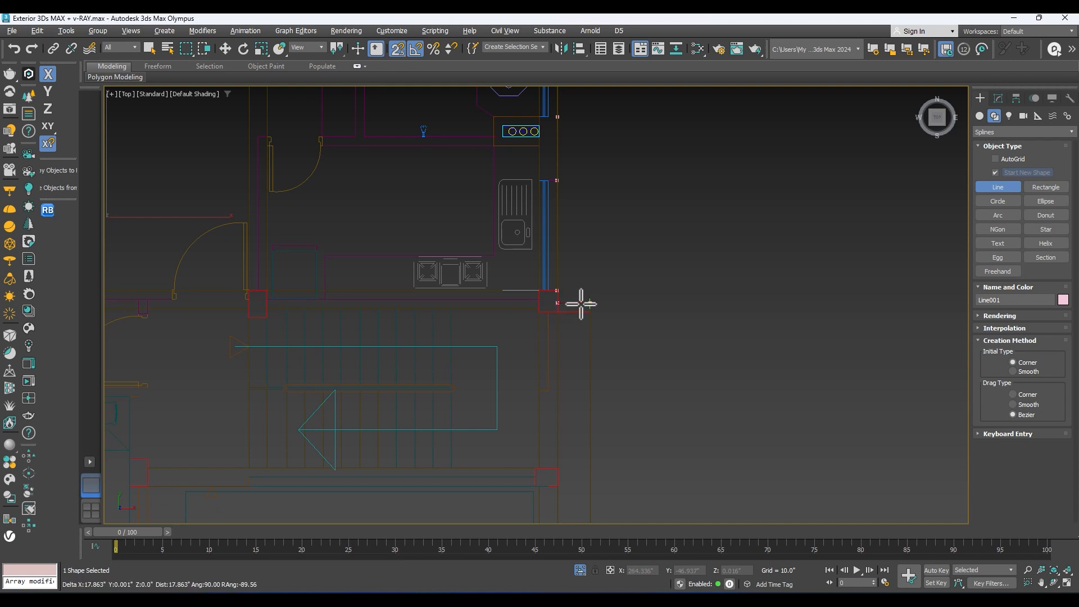
# Step: Extend the outline to the outer corner of the projection beside the stairs, joining it to the next side column
pyautogui.click(594, 304)
pyautogui.scroll(-2, 597, 366)
pyautogui.scroll(1, 596, 365)
pyautogui.moveTo(595, 365); pyautogui.dragTo(589, 318, button='middle')
pyautogui.scroll(3, 584, 244)
pyautogui.moveTo(583, 232); pyautogui.dragTo(584, 252, button='middle')
pyautogui.scroll(-2, 582, 299)
pyautogui.moveTo(583, 299); pyautogui.dragTo(607, 254, button='middle')
pyautogui.scroll(-1, 597, 219)
pyautogui.scroll(1, 612, 247)
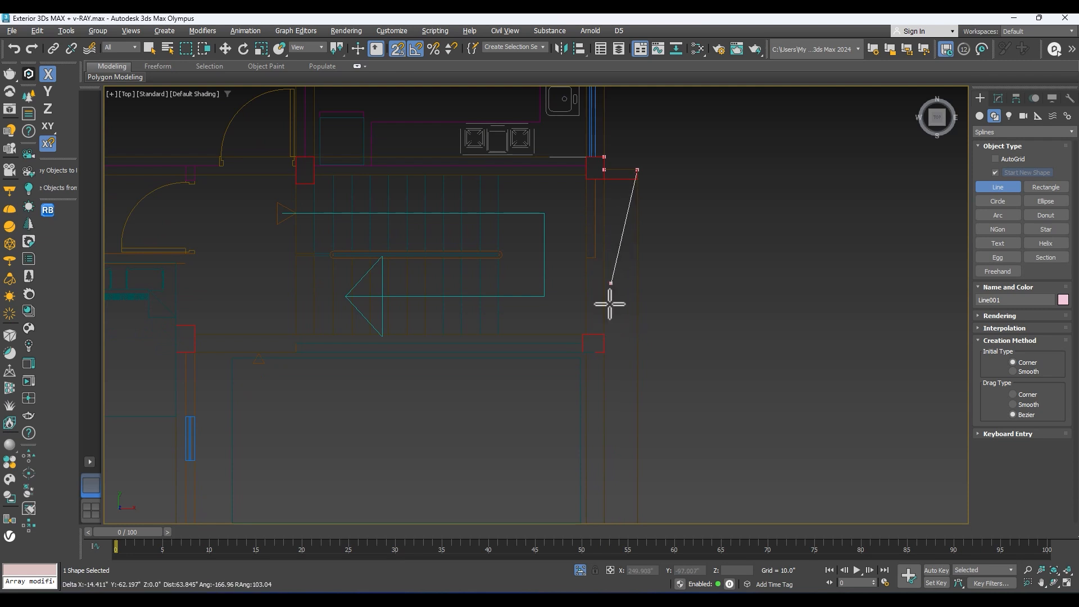
pyautogui.click(634, 242)
pyautogui.click(606, 333)
pyautogui.moveTo(616, 397); pyautogui.dragTo(597, 174, button='middle')
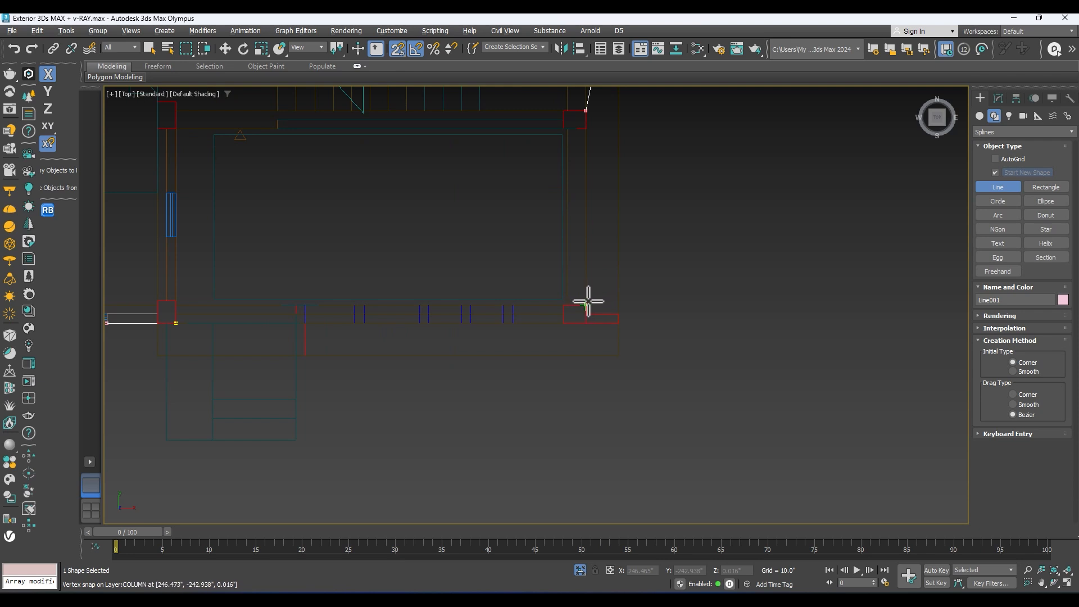
# Step: Trace the outer corners of the plan's front-right column and finish the line
pyautogui.click(585, 303)
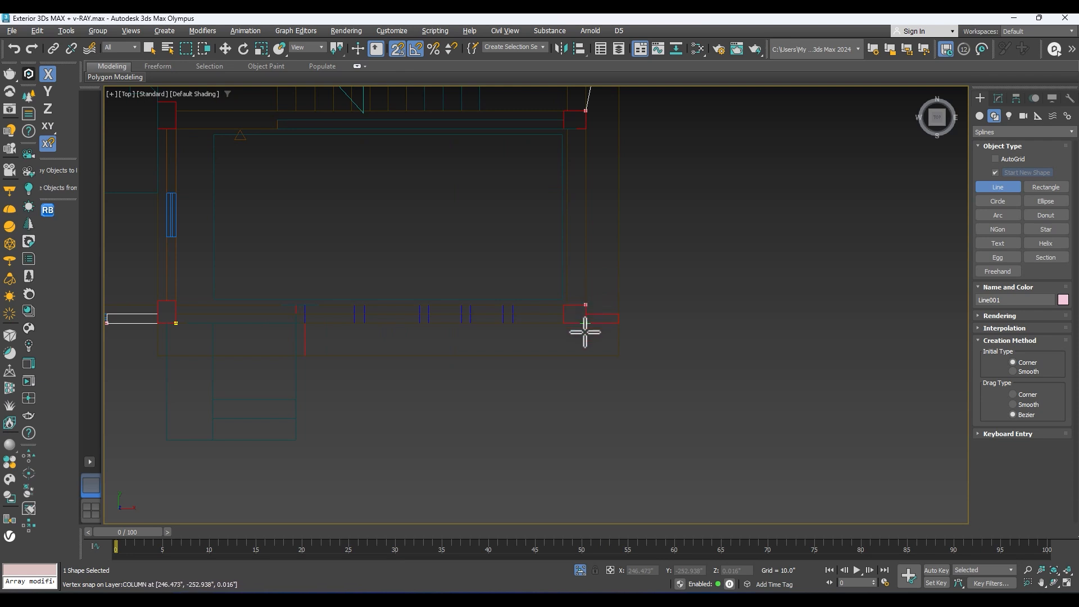
pyautogui.click(584, 330)
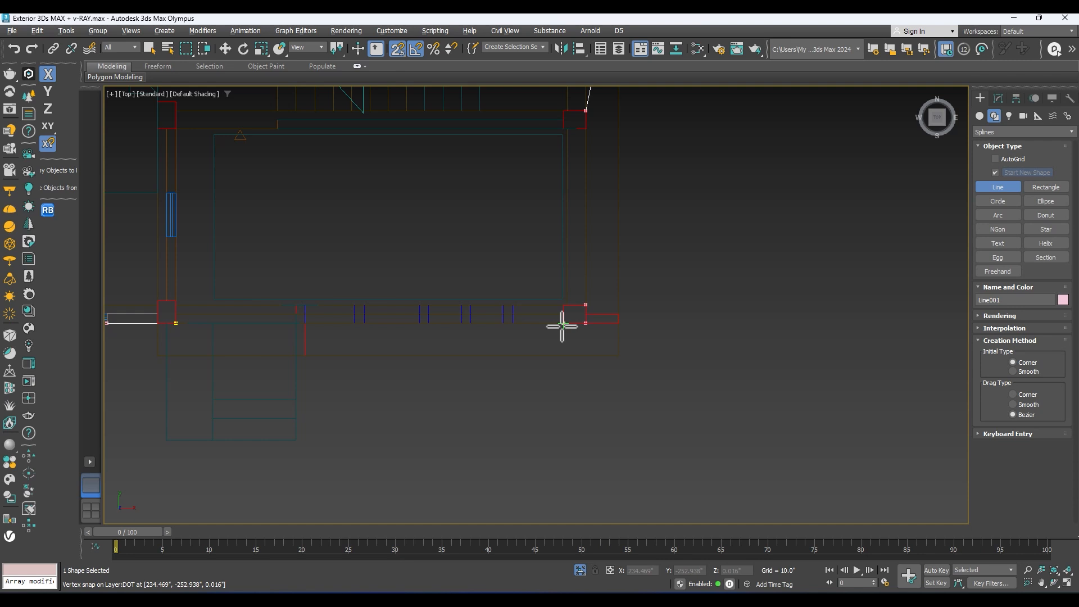
pyautogui.click(562, 325)
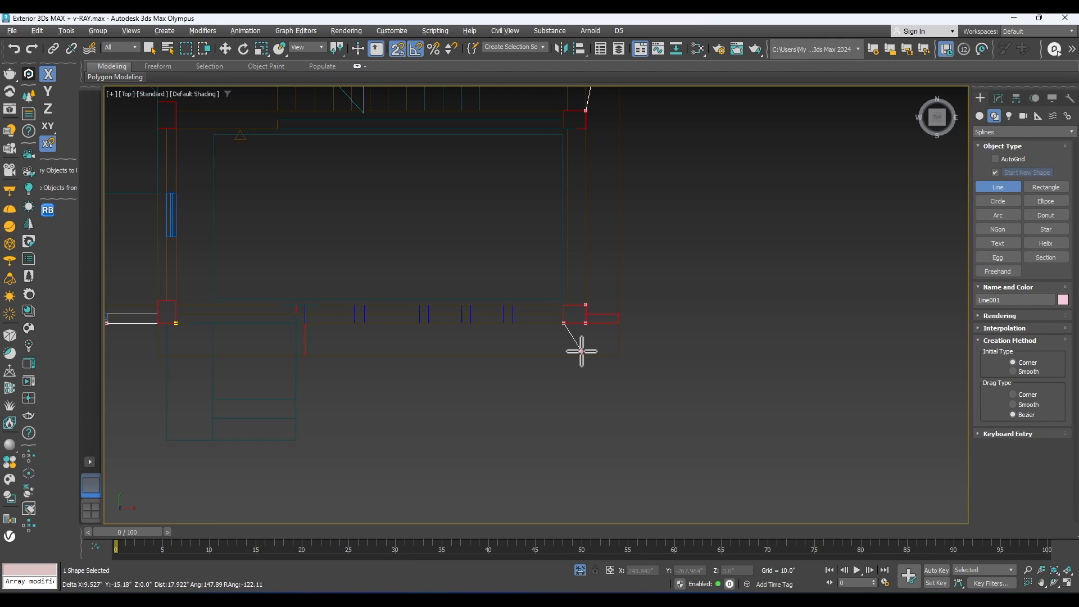
pyautogui.scroll(-5, 629, 337)
pyautogui.keyDown('alt'); pyautogui.moveTo(675, 284); pyautogui.dragTo(580, 257, button='middle'); pyautogui.keyUp('alt')
pyautogui.press('t')
pyautogui.scroll(2, 528, 251)
pyautogui.rightClick(581, 256)
# Step: Edit the outline's vertices and move the projecting vertex beside the stairs horizontally into line with the kitchen-side column's outer edge
pyautogui.click(995, 98)
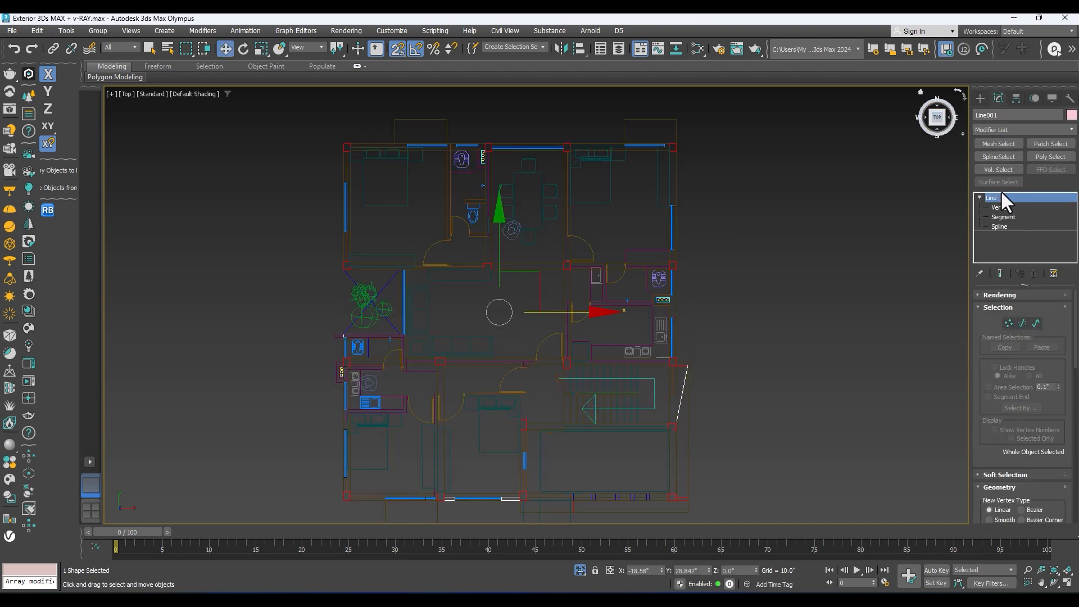
pyautogui.click(1001, 209)
pyautogui.scroll(5, 692, 372)
pyautogui.moveTo(717, 322); pyautogui.dragTo(668, 378)
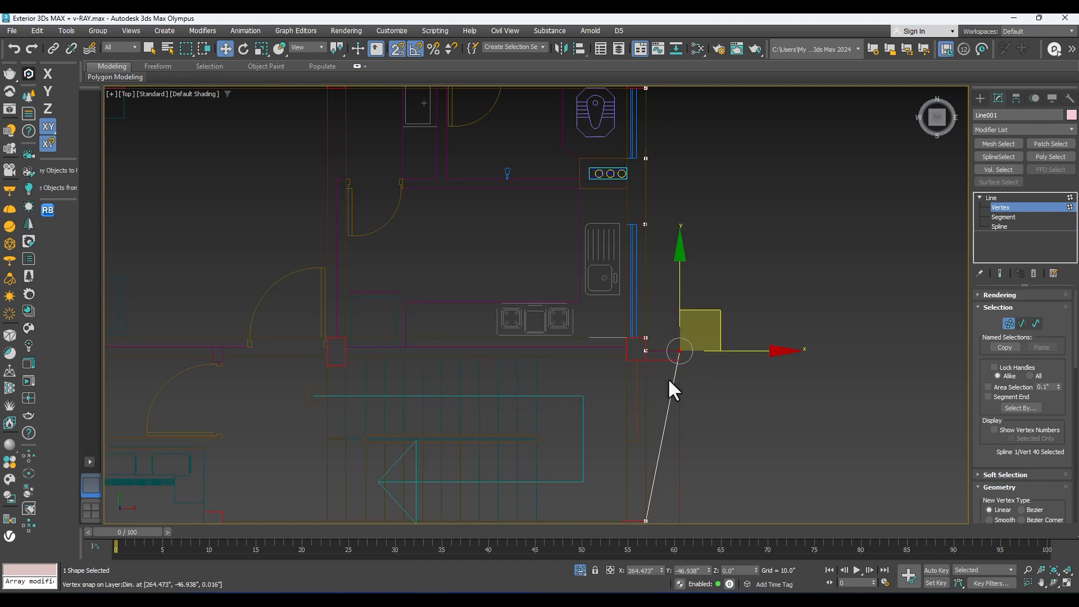
pyautogui.scroll(2, 699, 354)
pyautogui.moveTo(699, 354); pyautogui.dragTo(677, 261, button='middle')
pyautogui.moveTo(720, 254); pyautogui.dragTo(601, 253)
pyautogui.moveTo(719, 241); pyautogui.dragTo(580, 290)
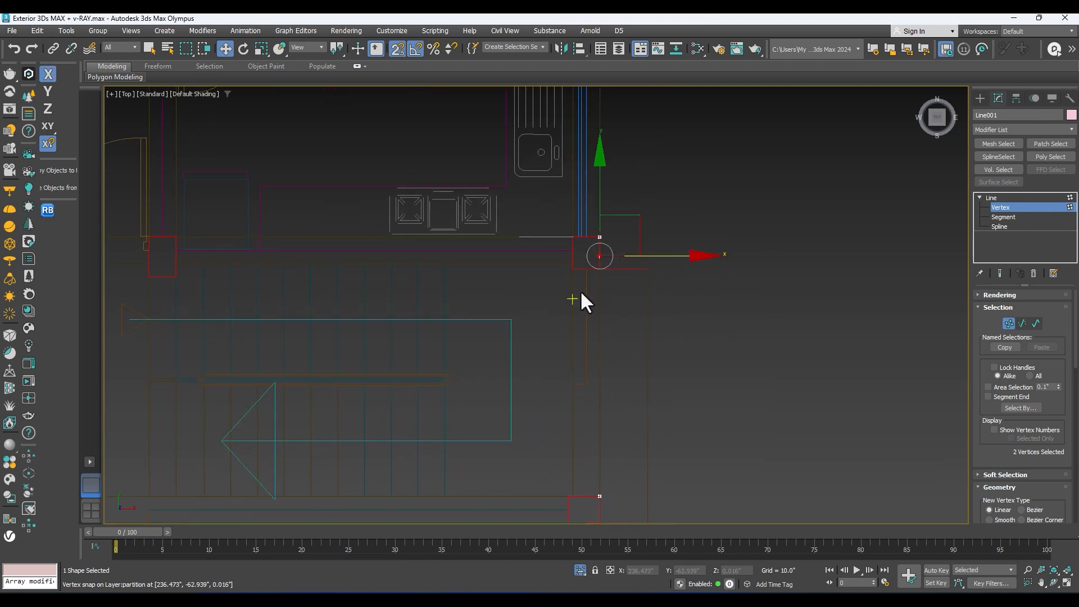
# Step: Delete the redundant outline vertex at the outer edge of the column between the kitchen and the stairs
pyautogui.scroll(5, 602, 260)
pyautogui.scroll(2, 607, 234)
pyautogui.scroll(2, 592, 202)
pyautogui.moveTo(592, 202); pyautogui.dragTo(538, 206)
pyautogui.scroll(2, 537, 205)
pyautogui.scroll(3, 534, 197)
pyautogui.click(520, 195)
pyautogui.press('Delete')
pyautogui.moveTo(594, 179); pyautogui.dragTo(462, 250)
pyautogui.scroll(-8, 529, 204)
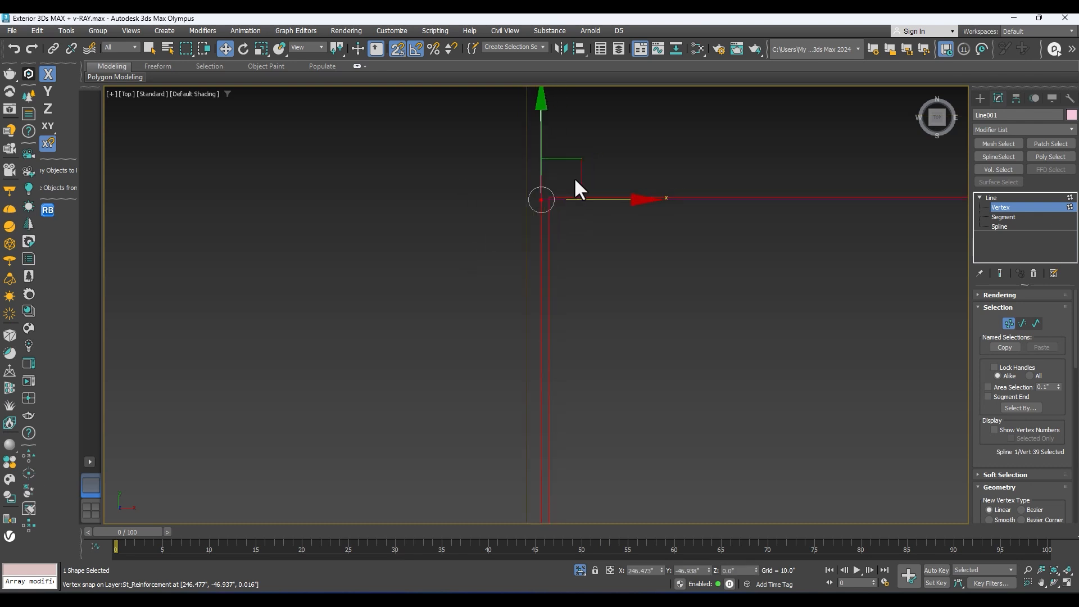
# Step: Check the outline's vertices down to the front-right column, then leave vertex editing and view the whole plan in 3D
pyautogui.scroll(-3, 634, 324)
pyautogui.moveTo(634, 326); pyautogui.dragTo(590, 197, button='middle')
pyautogui.scroll(-4, 627, 284)
pyautogui.moveTo(582, 337); pyautogui.dragTo(567, 262, button='middle')
pyautogui.scroll(1, 568, 263)
pyautogui.scroll(8, 554, 253)
pyautogui.moveTo(598, 208); pyautogui.dragTo(465, 275)
pyautogui.scroll(-12, 598, 224)
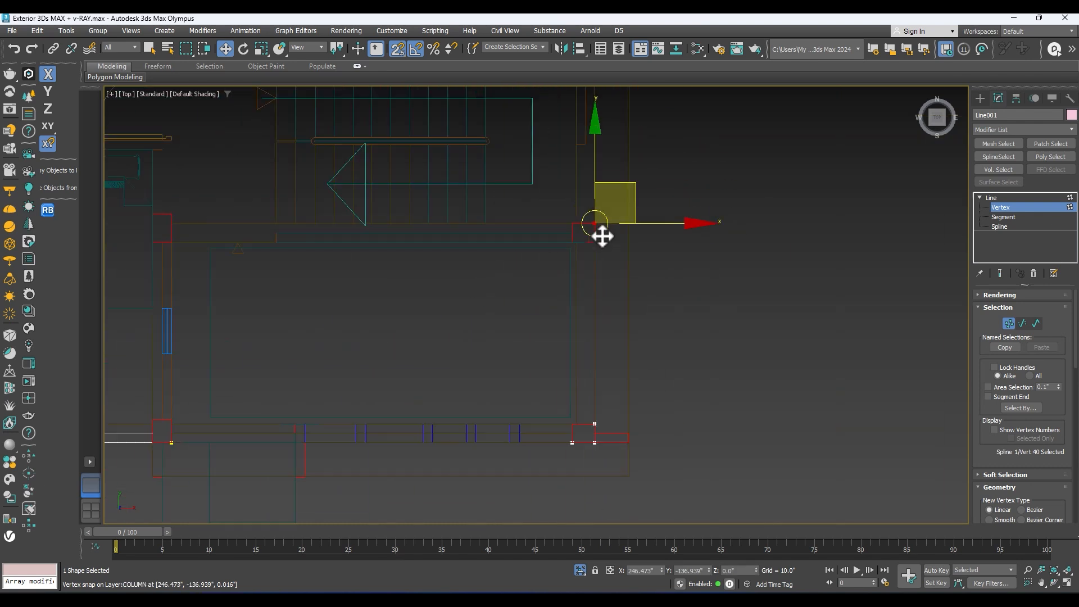
pyautogui.scroll(6, 615, 358)
pyautogui.moveTo(609, 381); pyautogui.dragTo(592, 196, button='middle')
pyautogui.scroll(4, 500, 369)
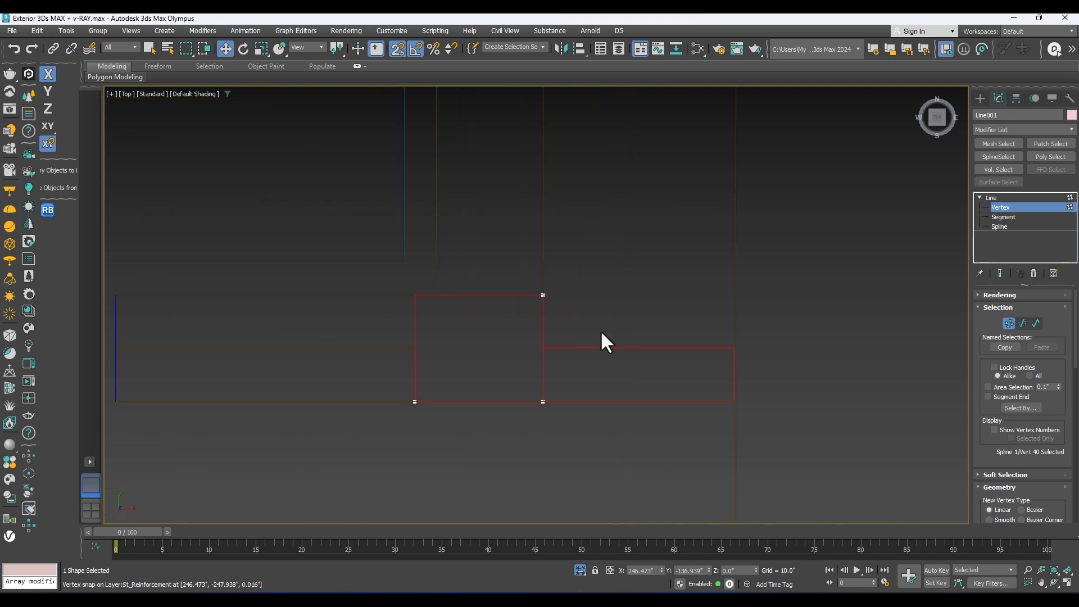
pyautogui.click(991, 198)
pyautogui.press('z')
pyautogui.keyDown('alt'); pyautogui.moveTo(730, 326); pyautogui.dragTo(638, 270, button='middle'); pyautogui.keyUp('alt')
pyautogui.keyDown('alt'); pyautogui.moveTo(623, 198); pyautogui.dragTo(638, 220, button='middle'); pyautogui.keyUp('alt')
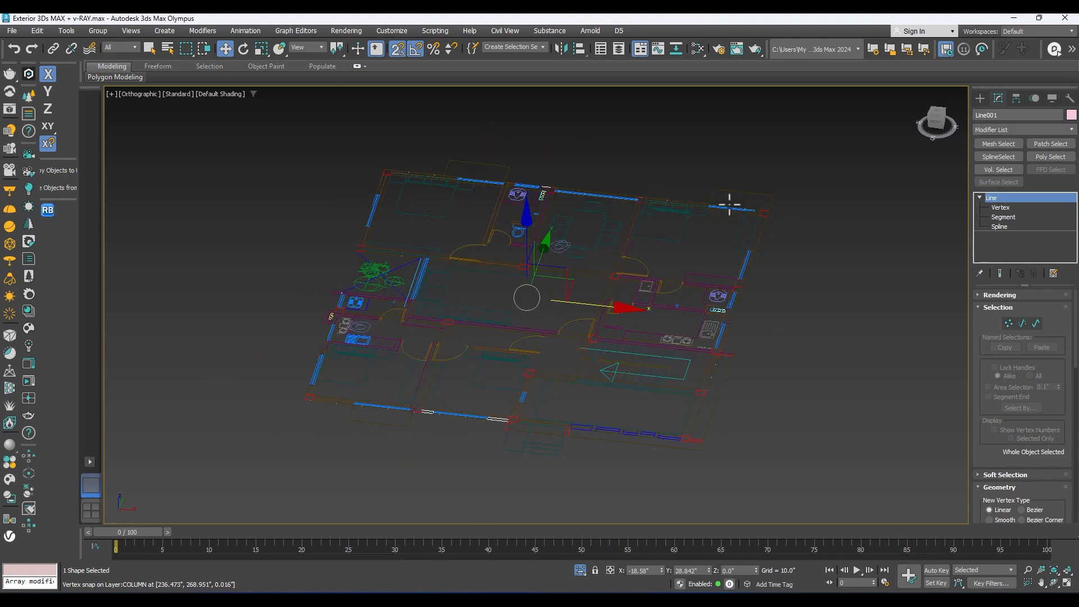
# Step: Configure the modifier button set, replacing Patch, Mesh, Poly and FFD Select with Edit Poly, Extrude, FFD 2x2x2 and FFD 4x4x4
pyautogui.rightClick(1070, 138)
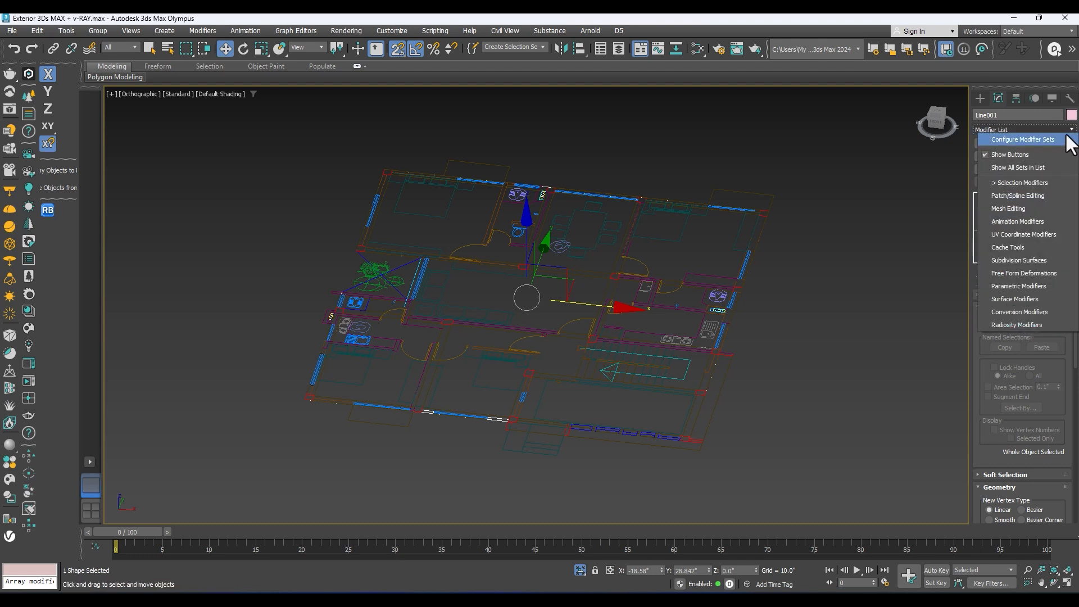
pyautogui.click(1017, 139)
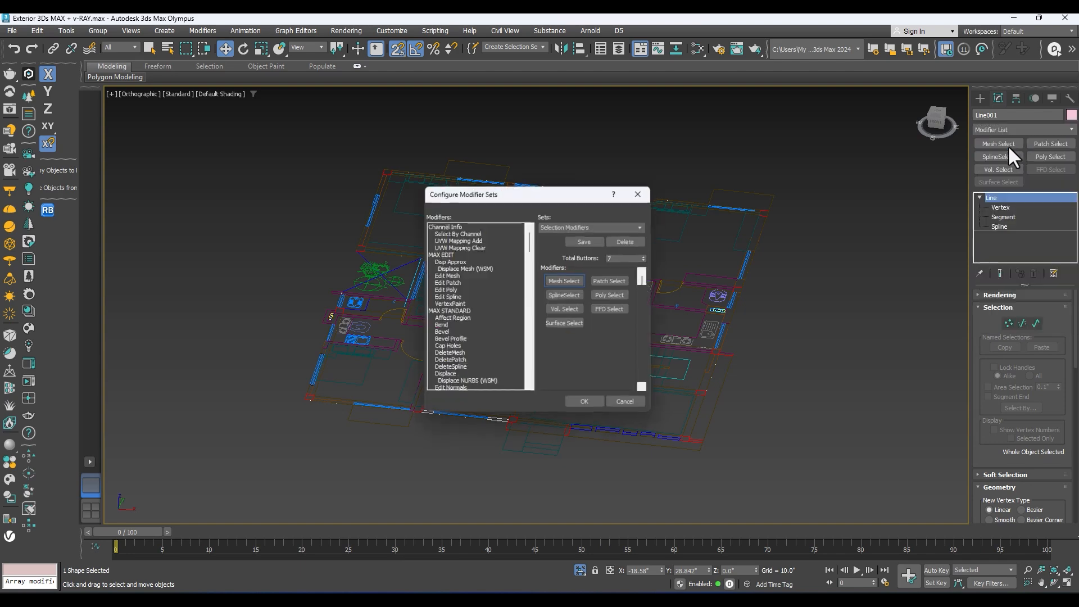
pyautogui.moveTo(461, 196); pyautogui.dragTo(483, 108)
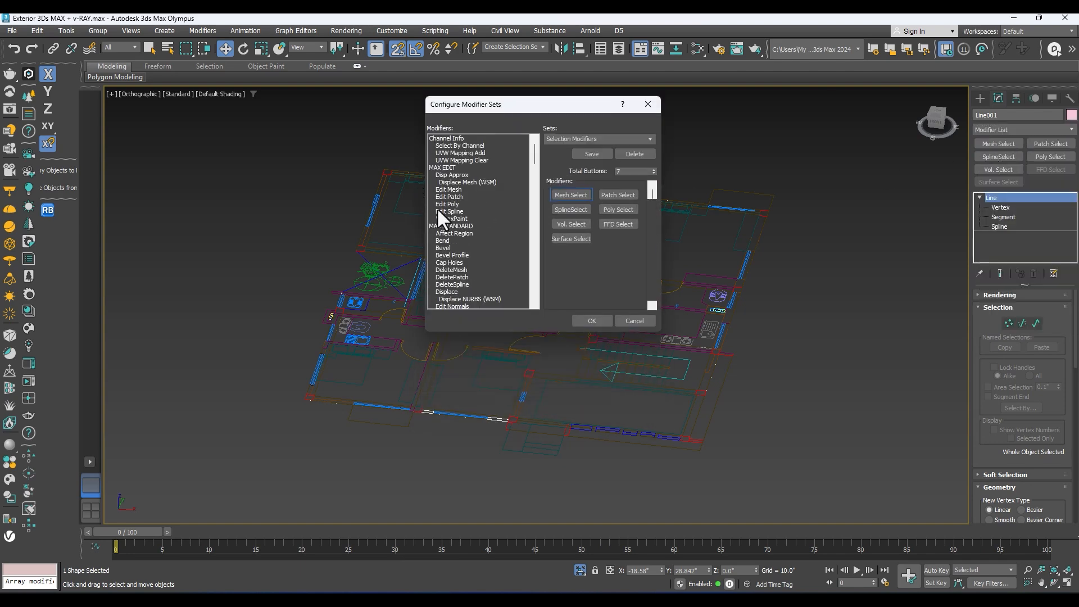
pyautogui.moveTo(443, 206); pyautogui.dragTo(619, 194)
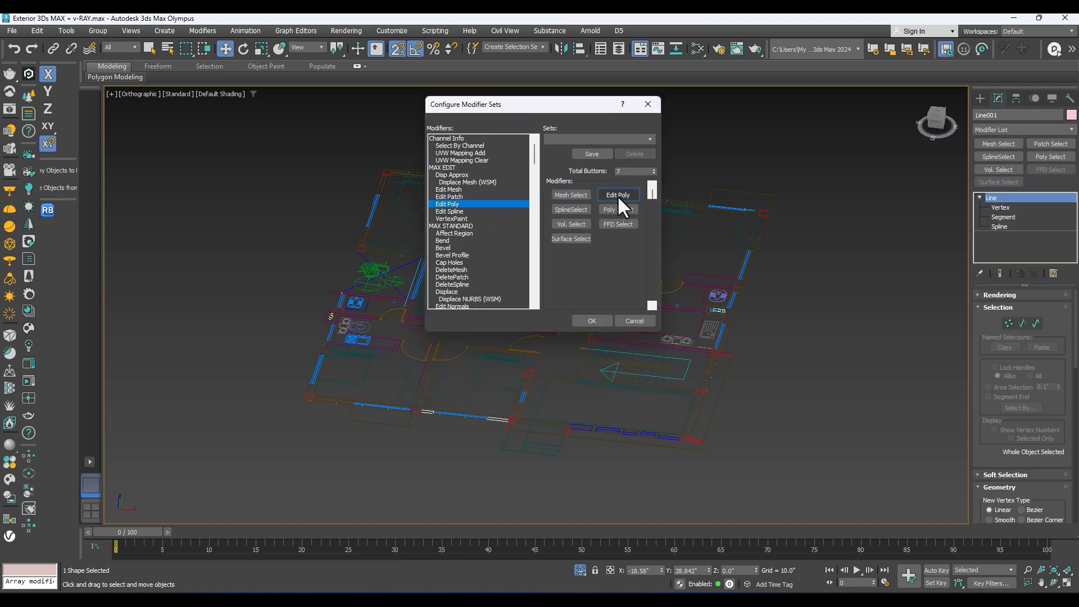
pyautogui.scroll(-5, 453, 236)
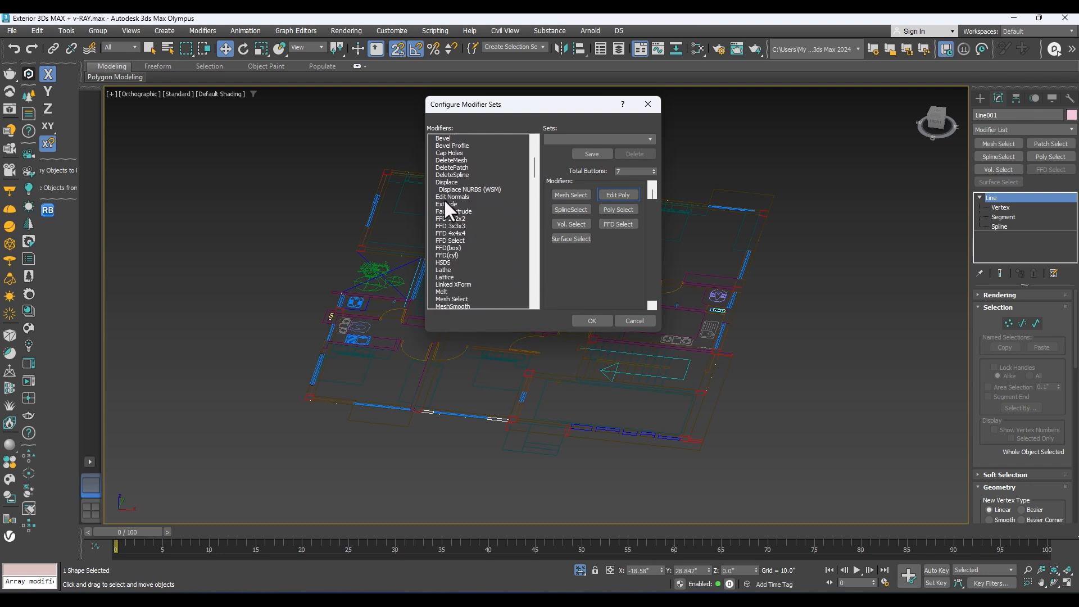
pyautogui.moveTo(444, 204); pyautogui.dragTo(566, 193)
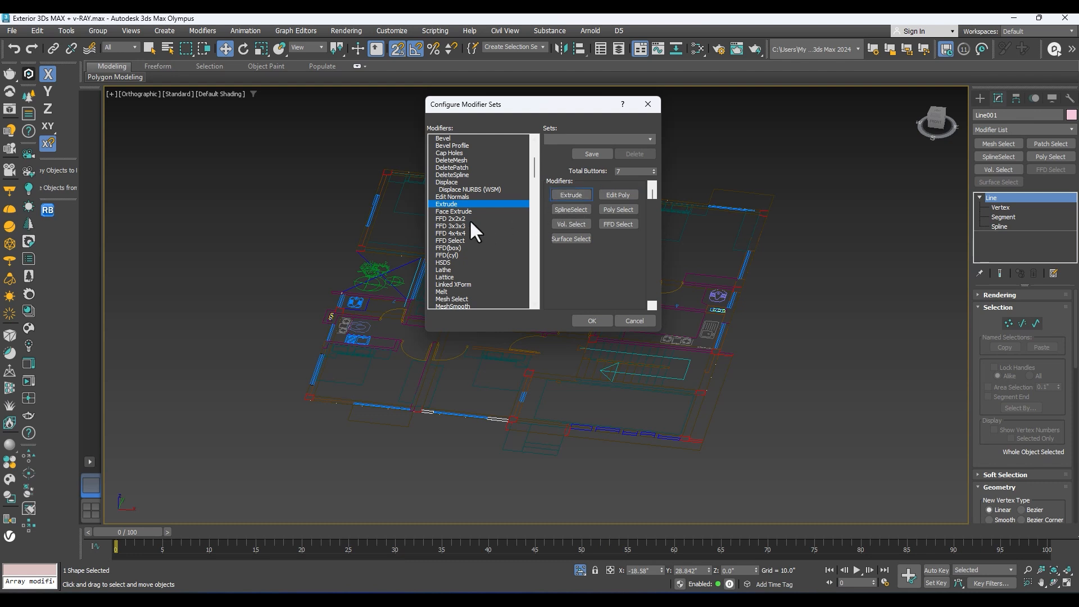
pyautogui.moveTo(453, 218); pyautogui.dragTo(620, 210)
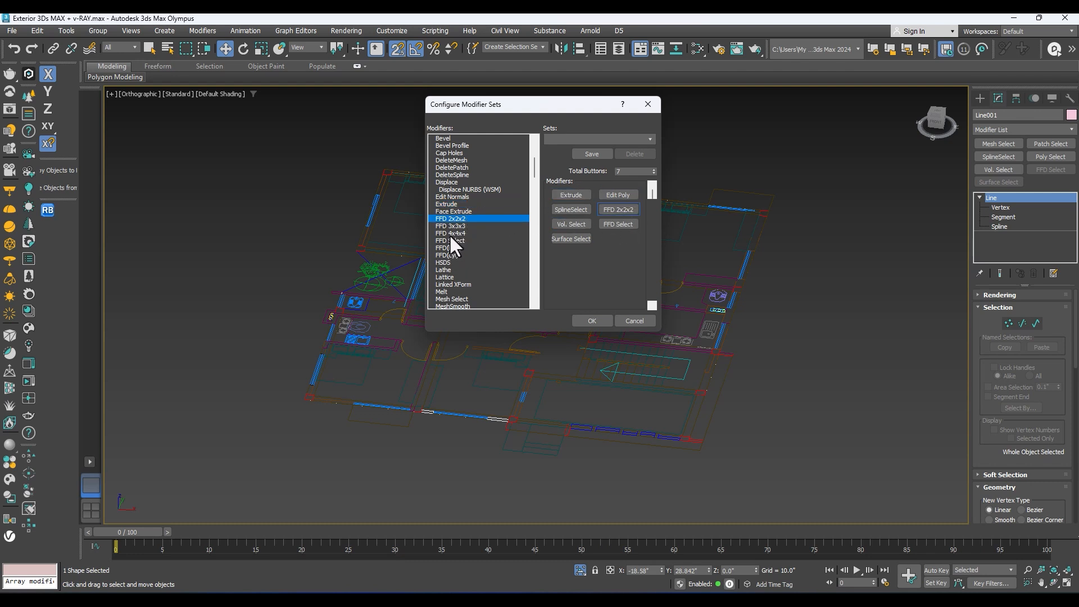
pyautogui.moveTo(456, 232); pyautogui.dragTo(617, 223)
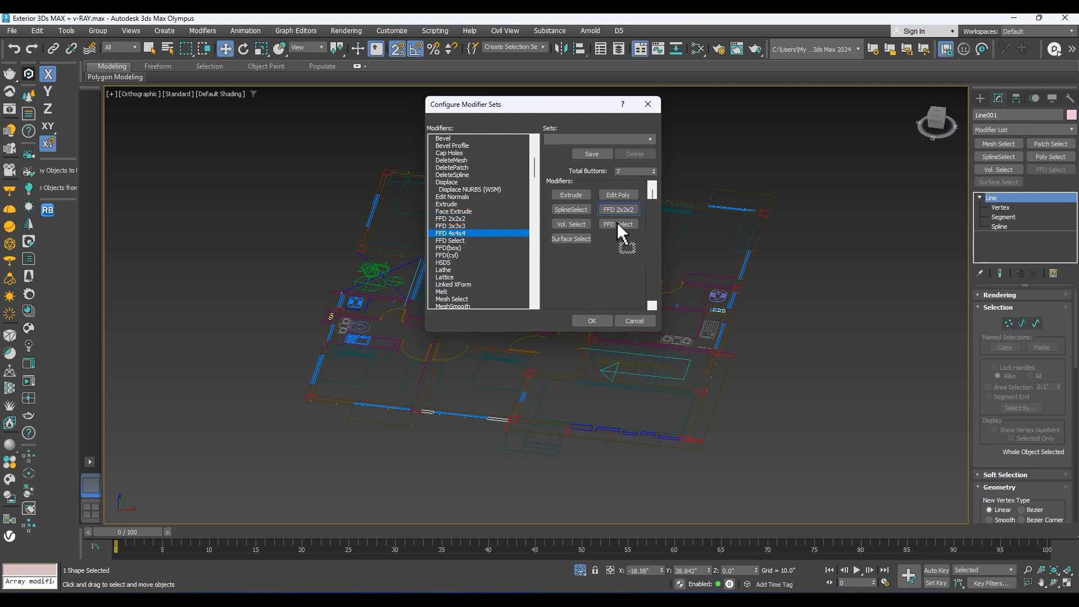
# Step: Replace Vol. Select with UVW Map and SplineSelect with Chamfer in the modifier button set, and accept the configuration
pyautogui.scroll(-5, 445, 268)
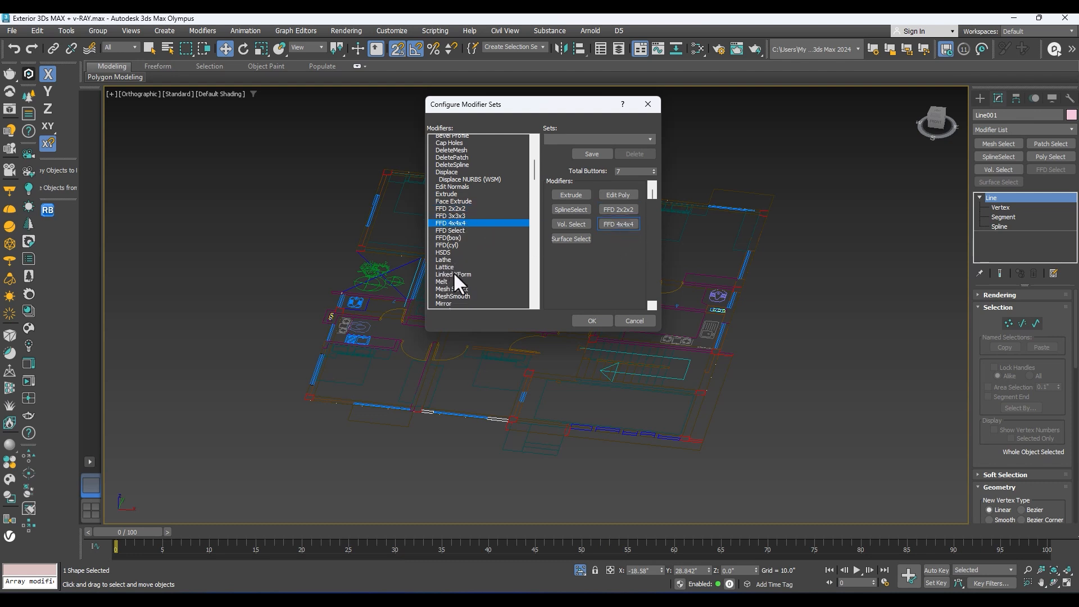
pyautogui.scroll(-6, 461, 264)
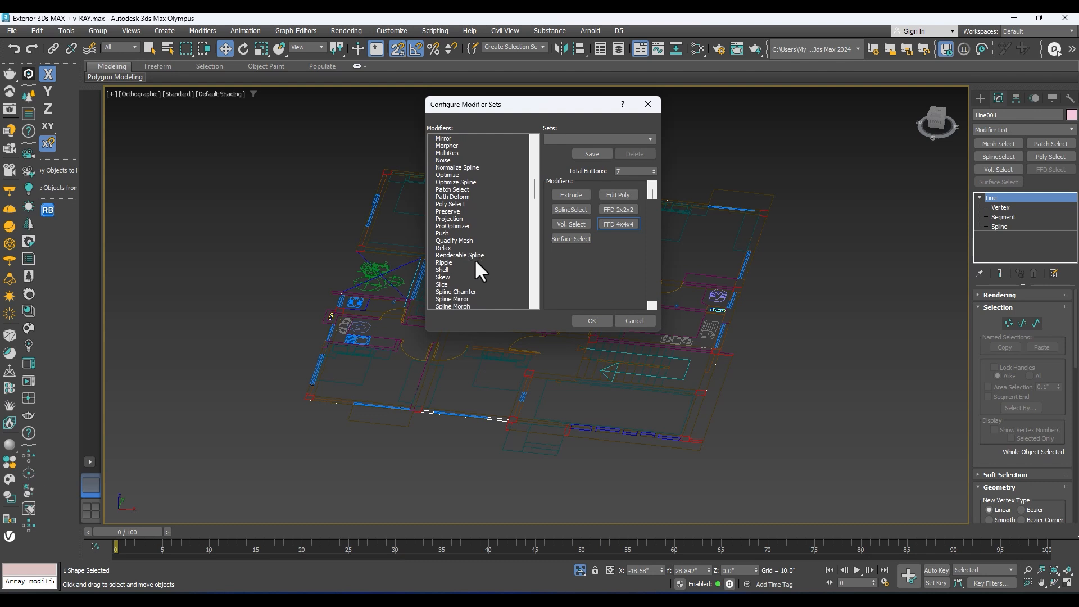
pyautogui.scroll(-6, 460, 283)
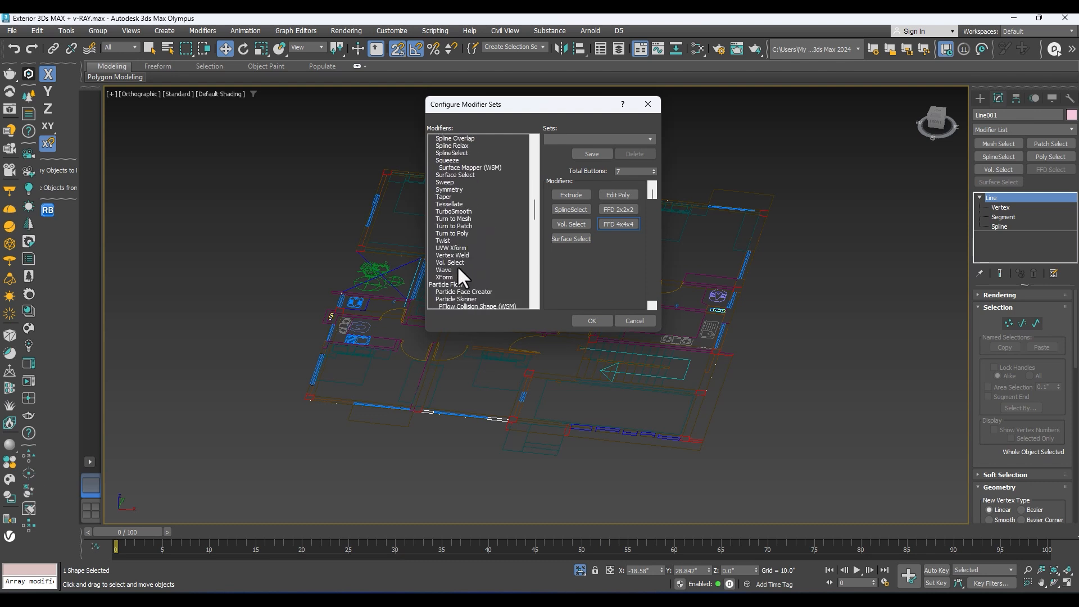
pyautogui.scroll(-10, 459, 262)
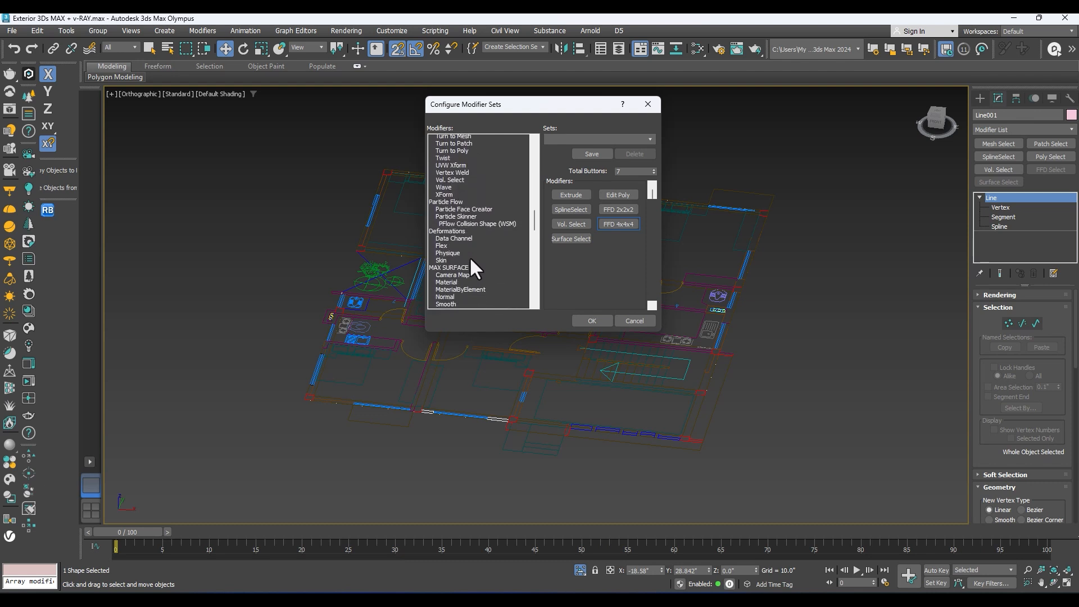
pyautogui.moveTo(445, 225); pyautogui.dragTo(571, 227)
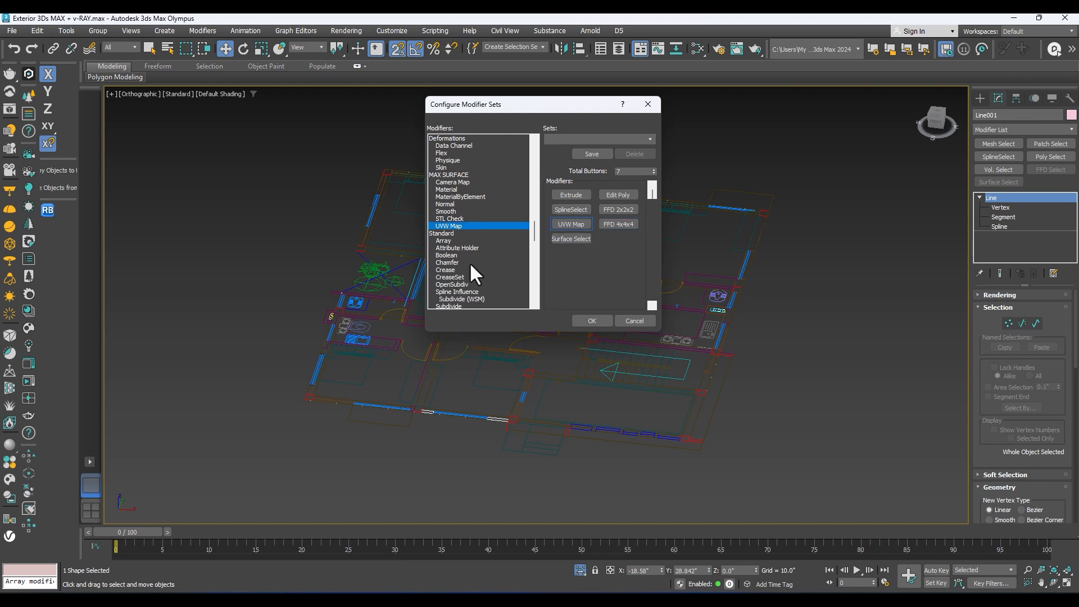
pyautogui.scroll(-4, 447, 284)
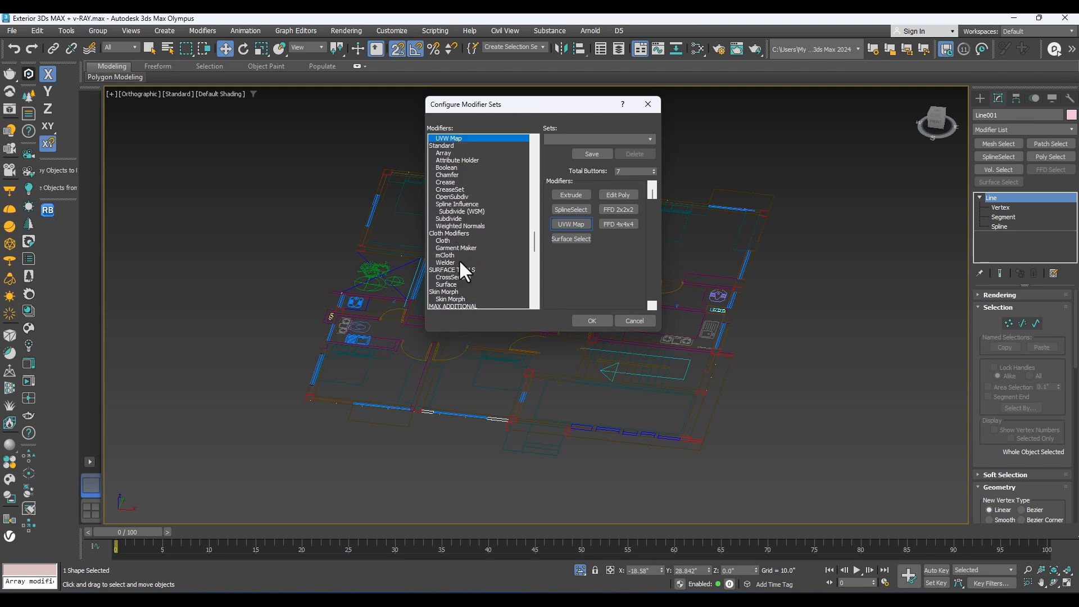
pyautogui.moveTo(453, 175); pyautogui.dragTo(571, 209)
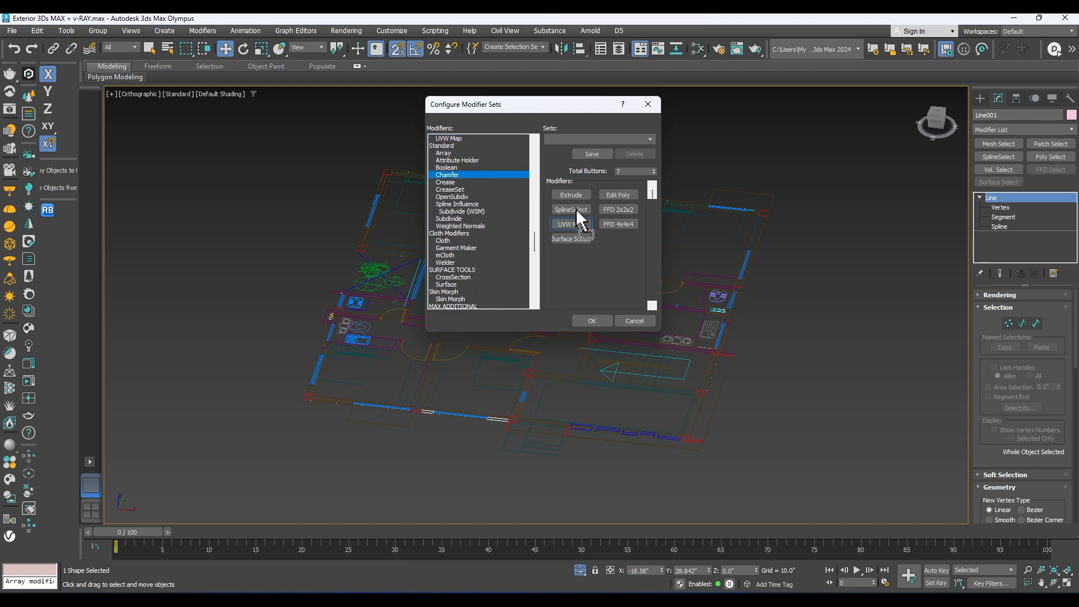
pyautogui.scroll(-8, 458, 226)
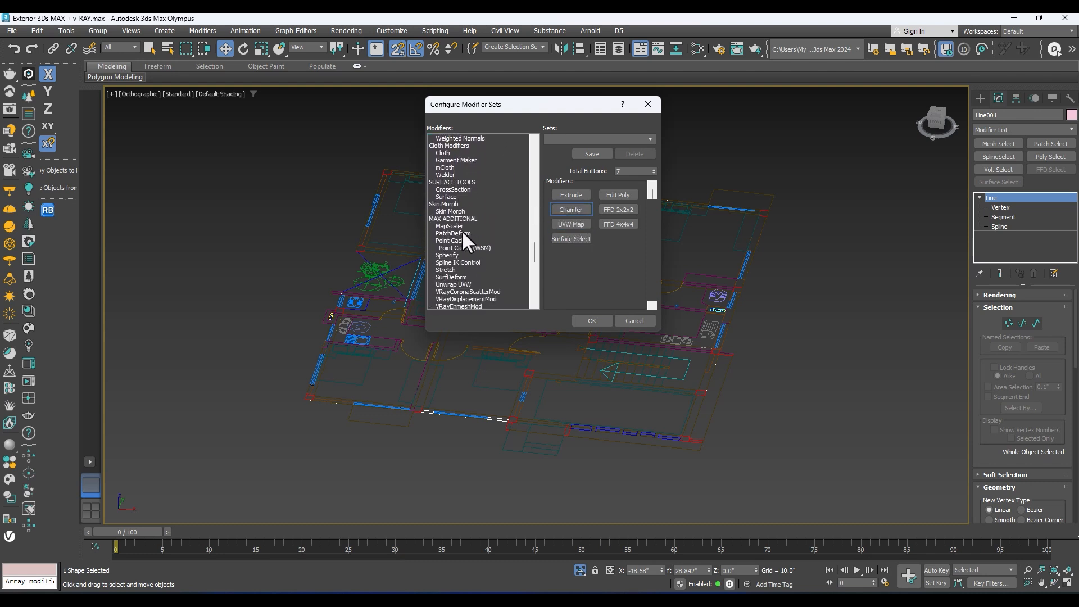
pyautogui.scroll(-10, 467, 235)
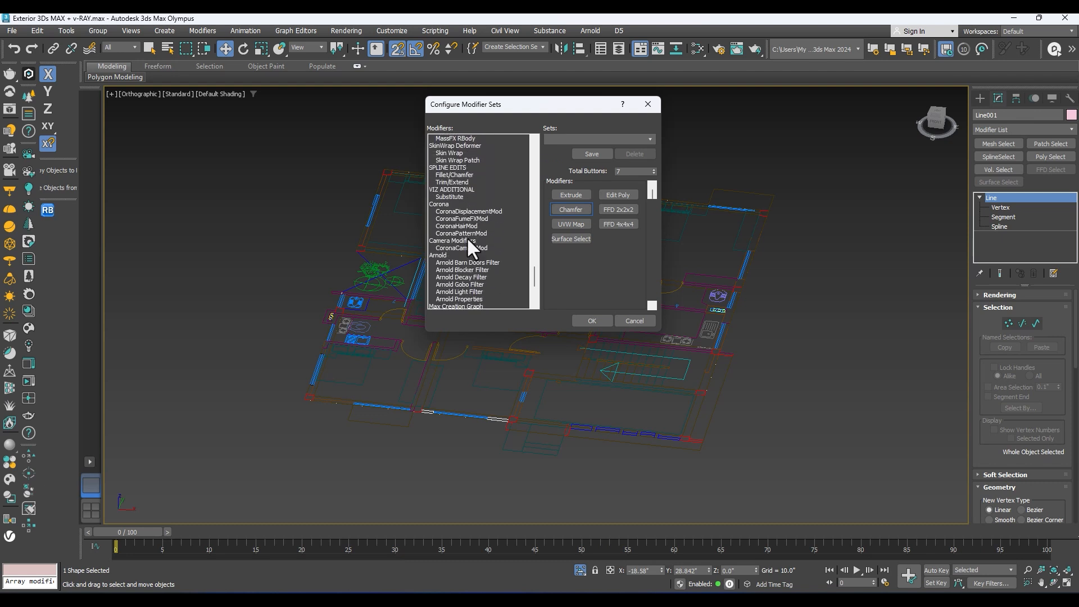
pyautogui.scroll(-1, 468, 239)
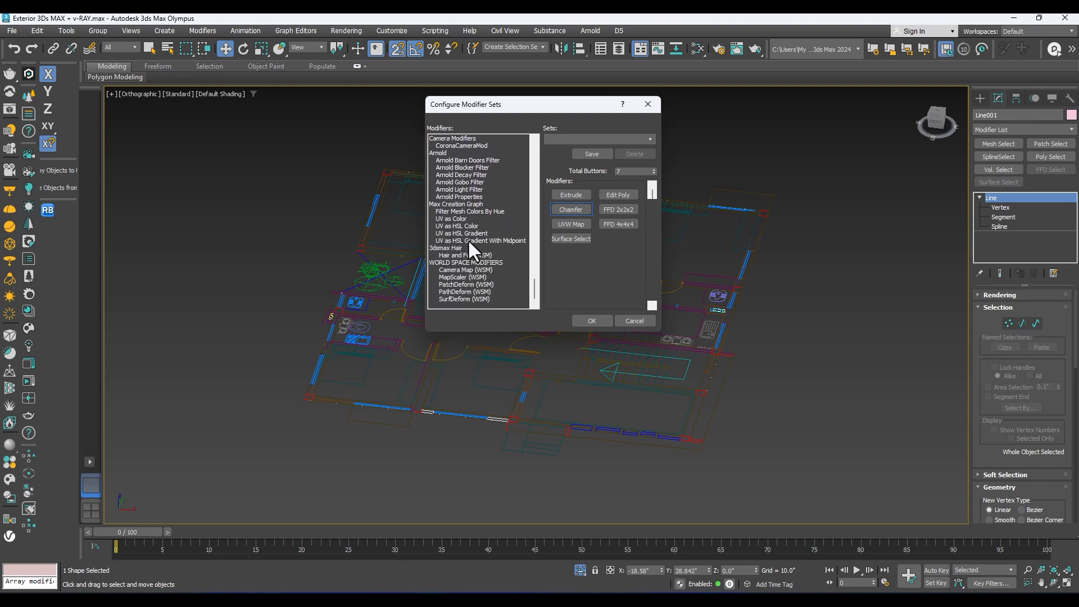
pyautogui.click(588, 321)
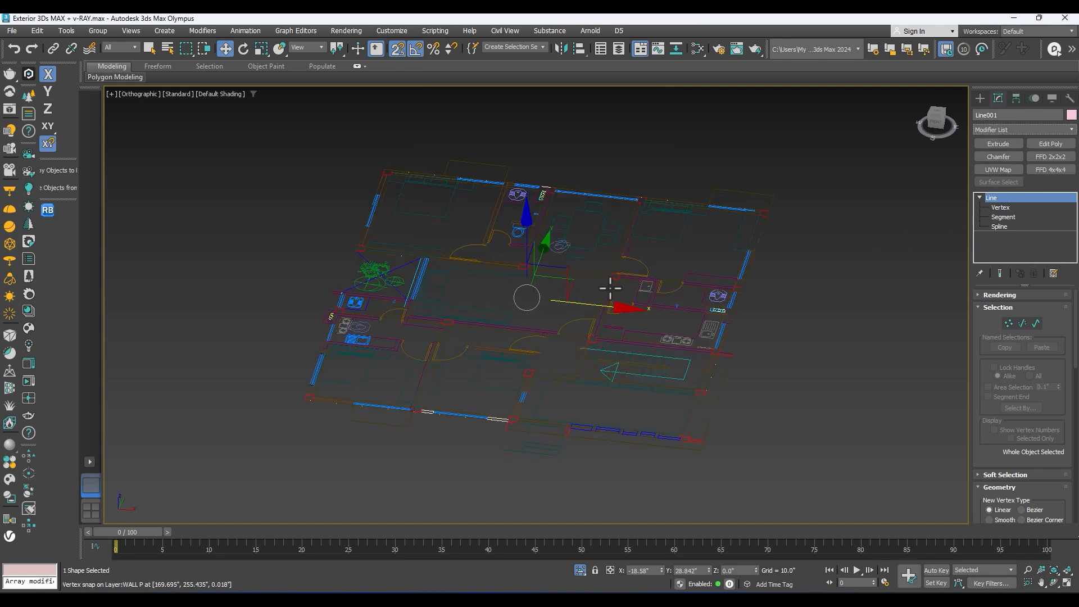
# Step: Extrude the traced wall outline by 120 inches and display the model with edged faces
pyautogui.click(996, 144)
pyautogui.moveTo(835, 229); pyautogui.dragTo(740, 286, button='middle')
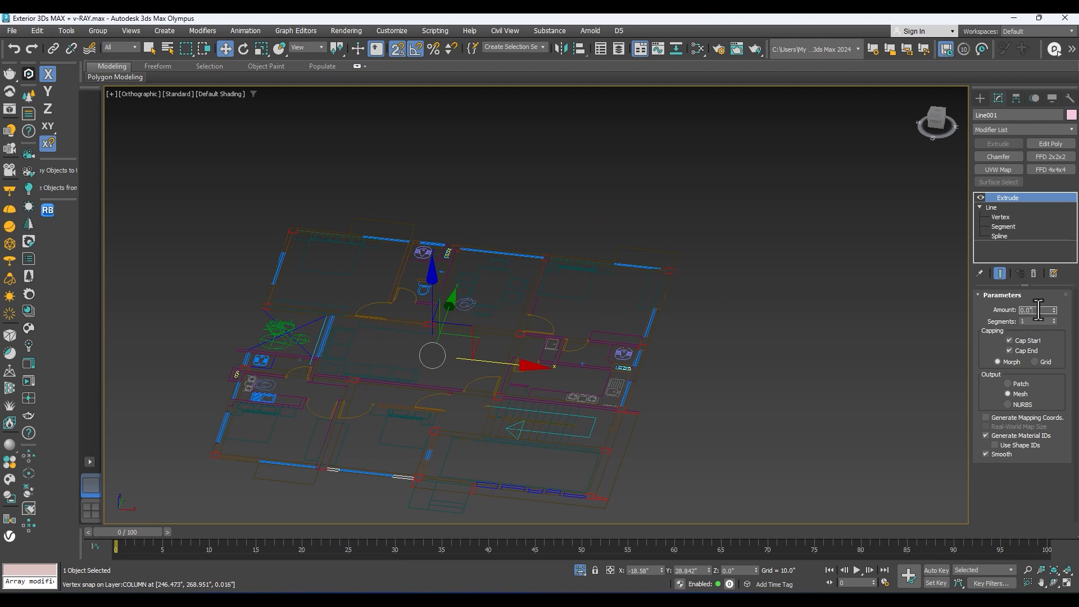
pyautogui.write('0')
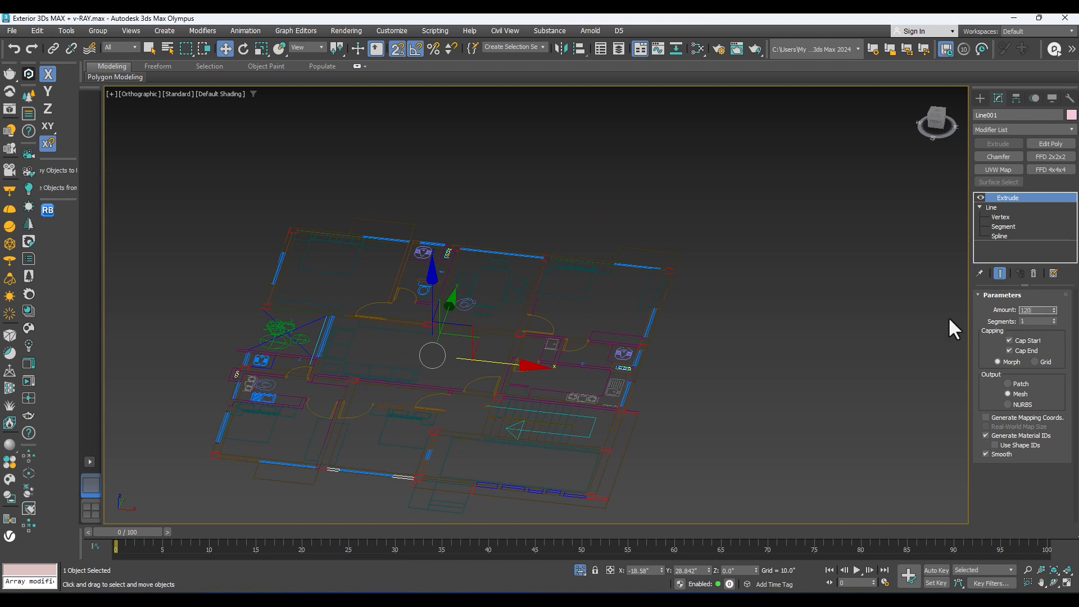
pyautogui.press('Return')
pyautogui.moveTo(737, 332)
pyautogui.keyDown('alt'); pyautogui.mouseDown(button='middle')
pyautogui.moveTo(602, 337)
pyautogui.moveTo(525, 356)
pyautogui.moveTo(585, 375)
pyautogui.moveTo(525, 376)
pyautogui.moveTo(531, 385)
pyautogui.moveTo(405, 354)
pyautogui.moveTo(482, 337)
pyautogui.moveTo(424, 347)
pyautogui.moveTo(595, 357)
pyautogui.moveTo(386, 363)
pyautogui.moveTo(349, 340)
pyautogui.moveTo(838, 349)
pyautogui.moveTo(822, 349)
pyautogui.mouseUp(button='middle'); pyautogui.keyUp('alt')
pyautogui.press('F4')
# Step: Set the extruded walls' object colour to the pale salmon-pink in the basic 3ds Max palette
pyautogui.keyDown('alt'); pyautogui.moveTo(421, 362); pyautogui.dragTo(358, 361, button='middle'); pyautogui.keyUp('alt')
pyautogui.moveTo(457, 431); pyautogui.dragTo(397, 338, button='middle')
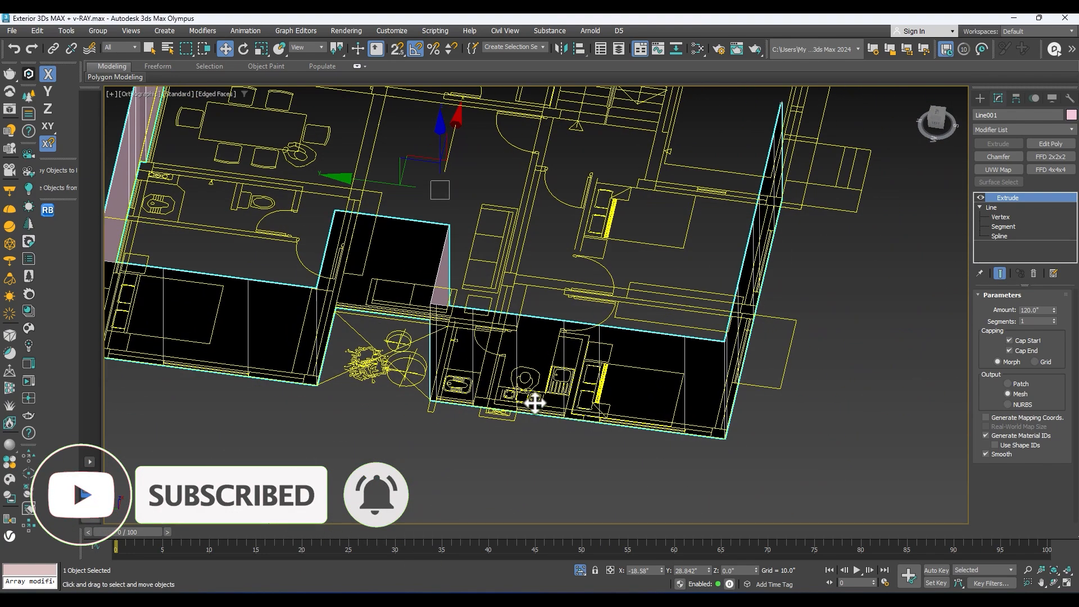
pyautogui.scroll(4, 524, 392)
pyautogui.scroll(-8, 547, 376)
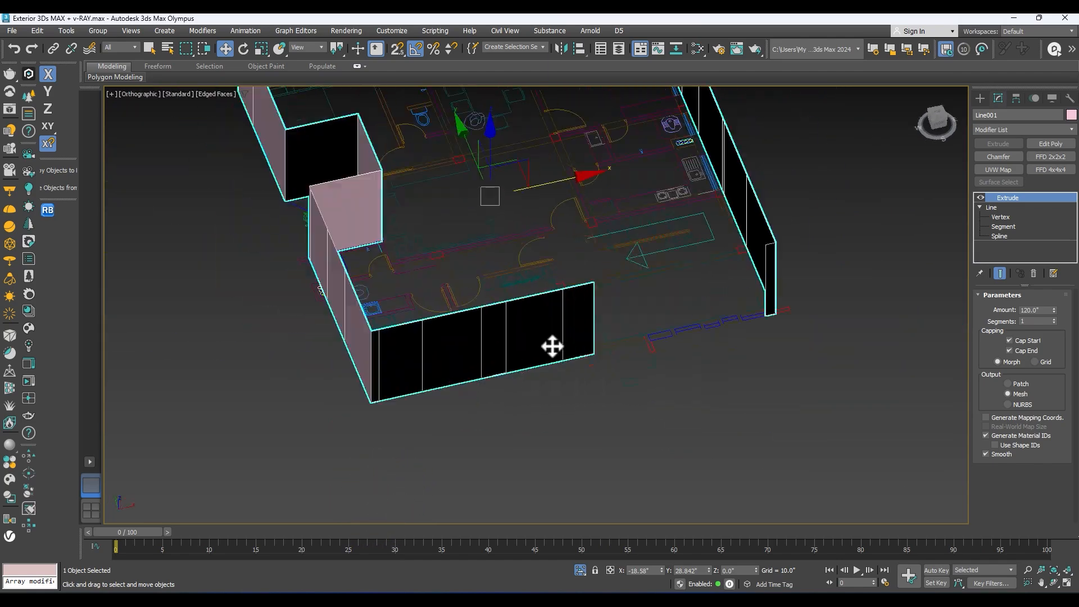
pyautogui.keyDown('alt'); pyautogui.moveTo(520, 202); pyautogui.dragTo(607, 190, button='middle'); pyautogui.keyUp('alt')
pyautogui.moveTo(948, 117); pyautogui.dragTo(937, 115)
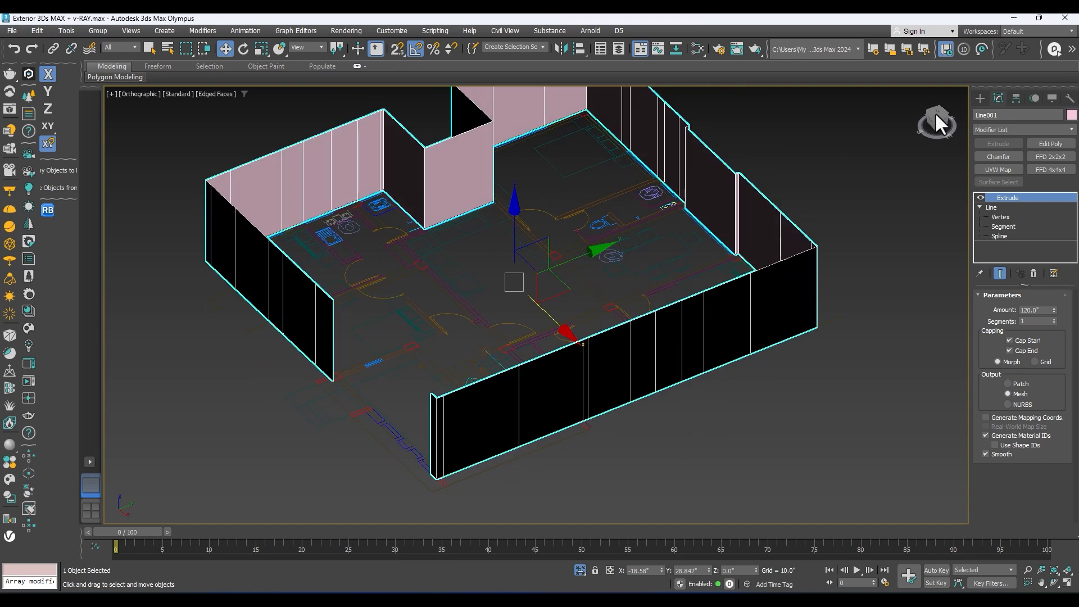
pyautogui.moveTo(797, 173); pyautogui.dragTo(732, 193, button='middle')
pyautogui.click(1071, 115)
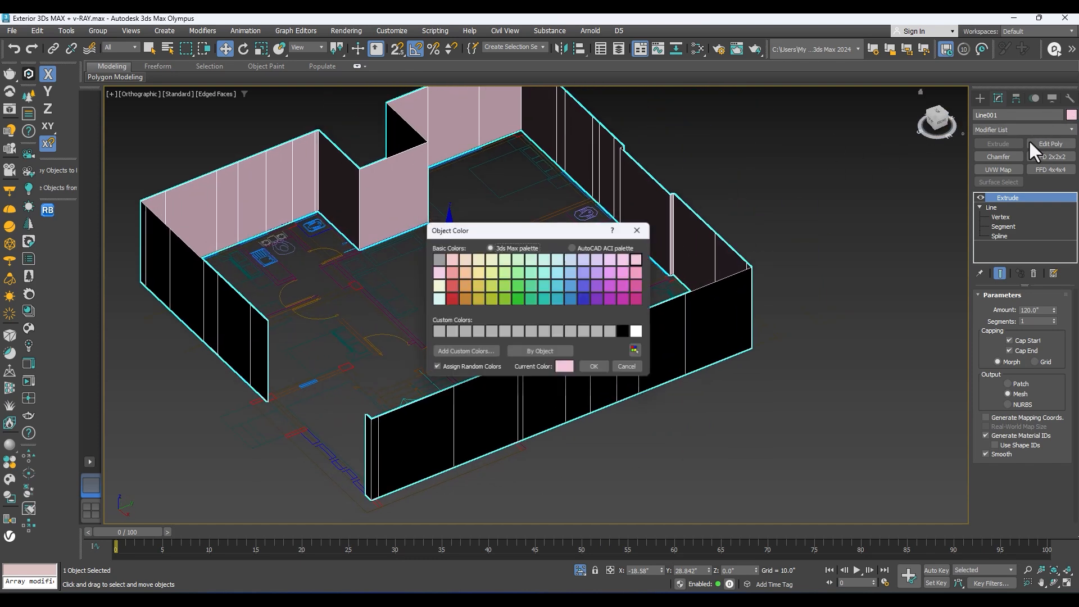
pyautogui.click(456, 259)
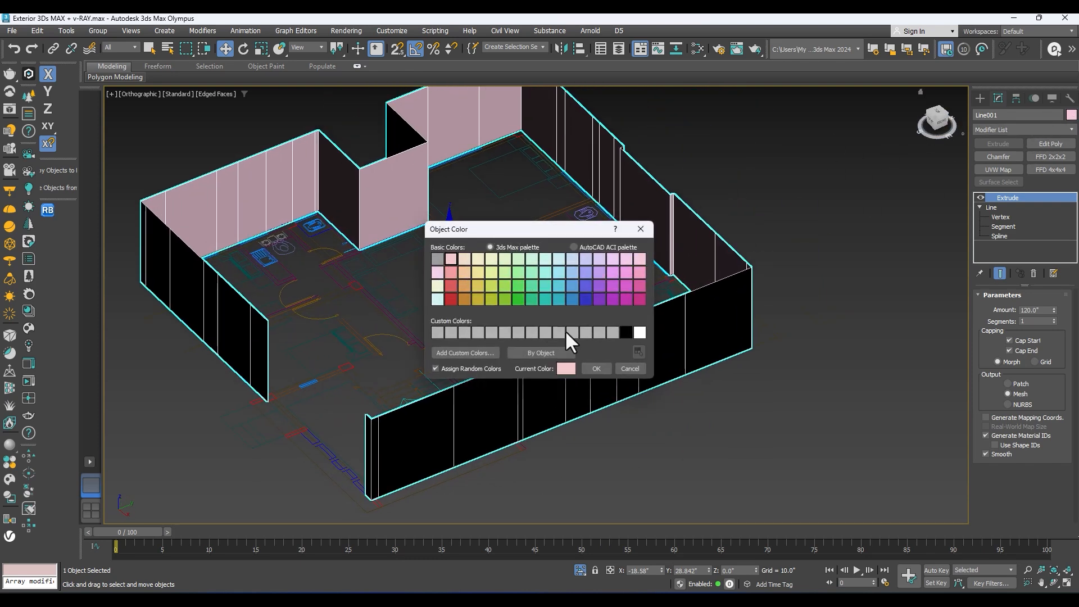
pyautogui.click(590, 365)
# Step: Inspect the extruded front wall's edges against the window positions on the floor plan
pyautogui.keyDown('alt'); pyautogui.moveTo(590, 371); pyautogui.dragTo(638, 345, button='middle'); pyautogui.keyUp('alt')
pyautogui.scroll(3, 345, 349)
pyautogui.keyDown('alt'); pyautogui.moveTo(345, 349); pyautogui.dragTo(321, 393, button='middle'); pyautogui.keyUp('alt')
pyautogui.moveTo(321, 394); pyautogui.dragTo(380, 240, button='middle')
pyautogui.moveTo(395, 202); pyautogui.dragTo(408, 267, button='middle')
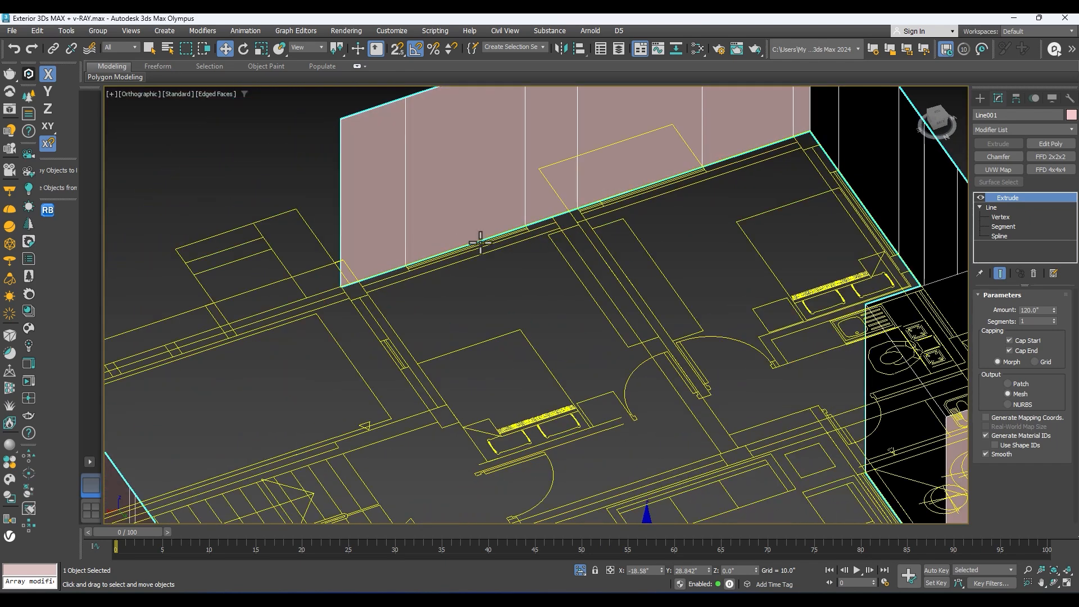
pyautogui.scroll(-3, 497, 242)
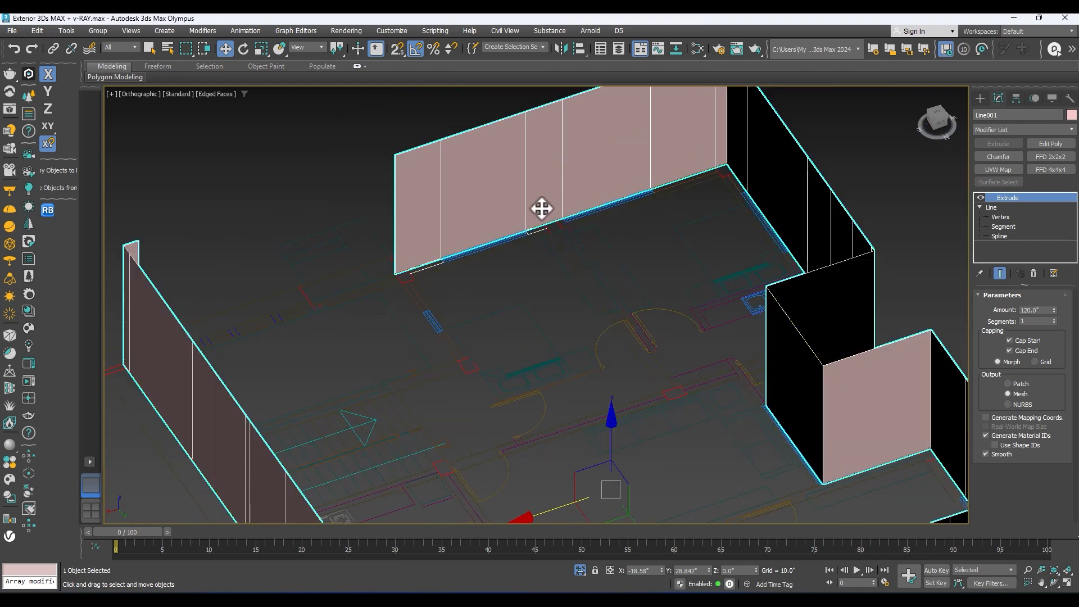
# Step: Replace Surface Select with Shell in the modifier button set and accept the configuration
pyautogui.scroll(-5, 552, 208)
pyautogui.keyDown('alt'); pyautogui.moveTo(631, 253); pyautogui.dragTo(460, 206, button='middle'); pyautogui.keyUp('alt')
pyautogui.scroll(4, 607, 299)
pyautogui.moveTo(605, 303); pyautogui.dragTo(470, 326, button='middle')
pyautogui.keyDown('alt'); pyautogui.moveTo(551, 227); pyautogui.dragTo(543, 246, button='middle'); pyautogui.keyUp('alt')
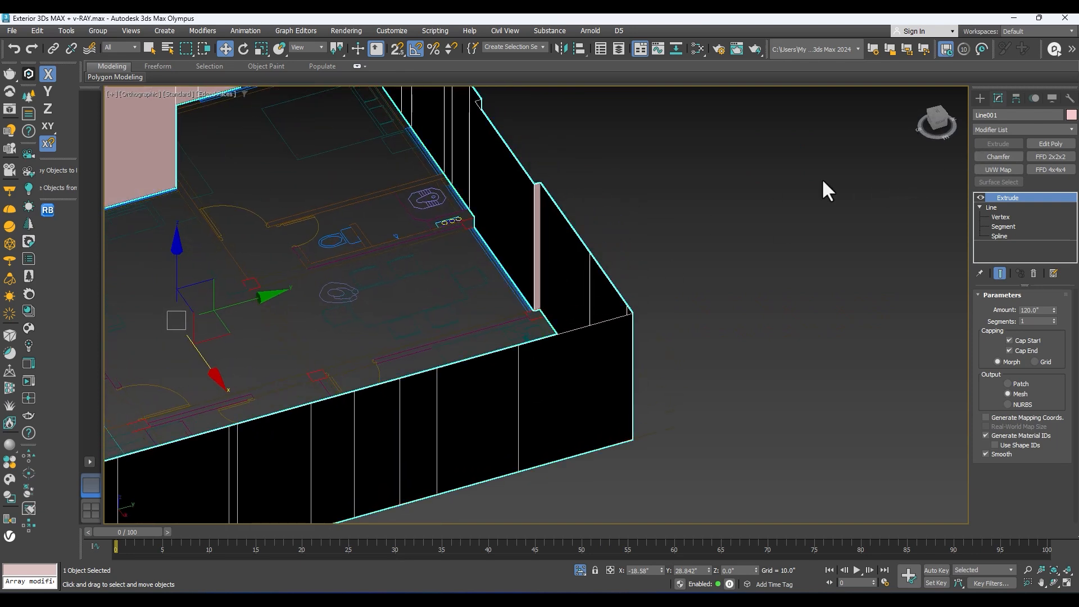
pyautogui.moveTo(609, 218); pyautogui.dragTo(618, 255, button='middle')
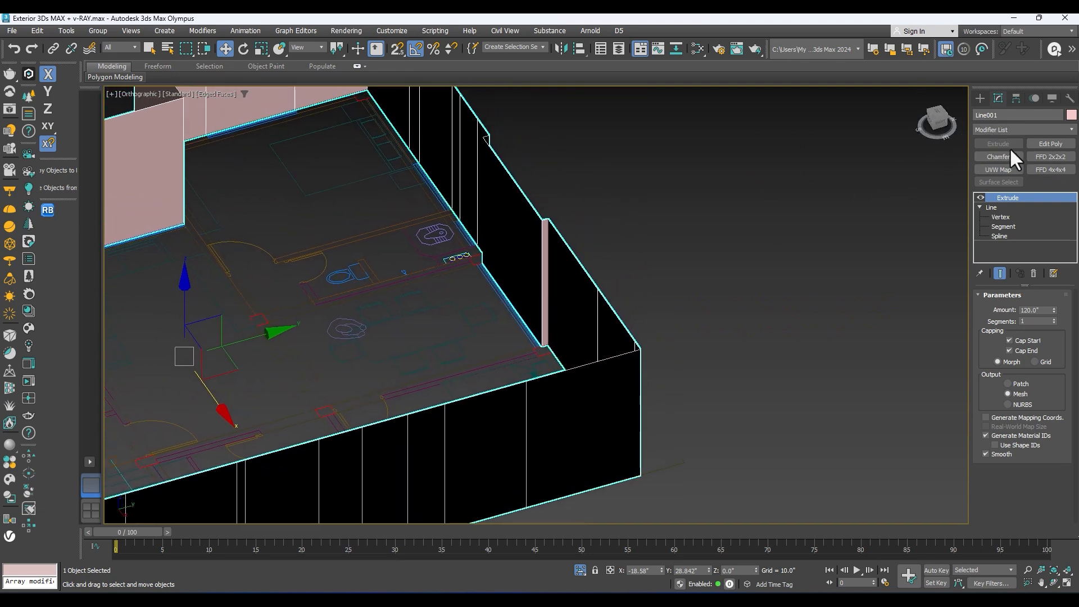
pyautogui.rightClick(1072, 130)
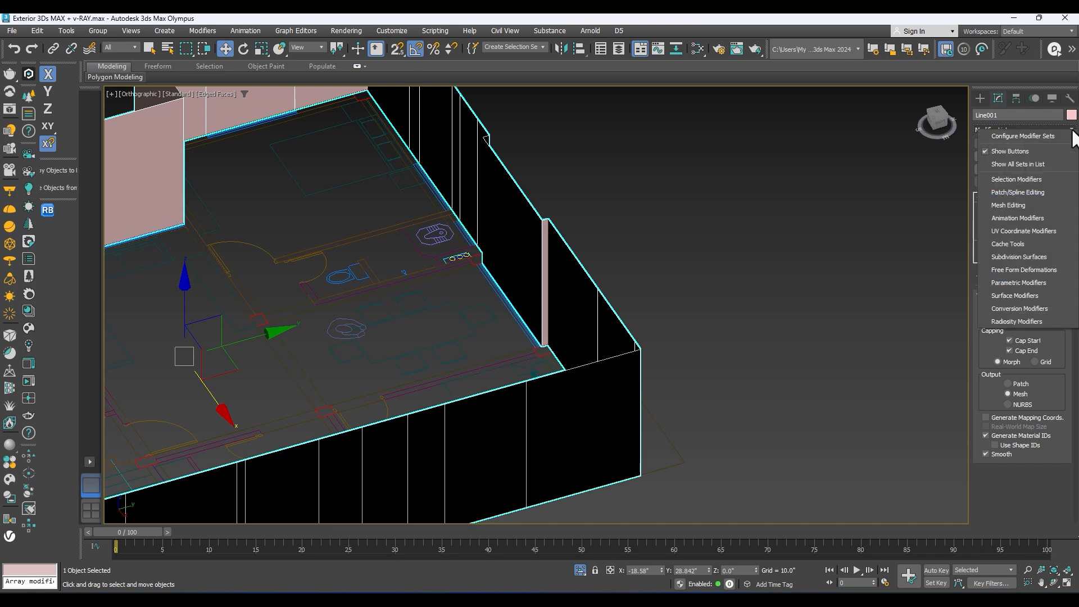
pyautogui.click(1036, 137)
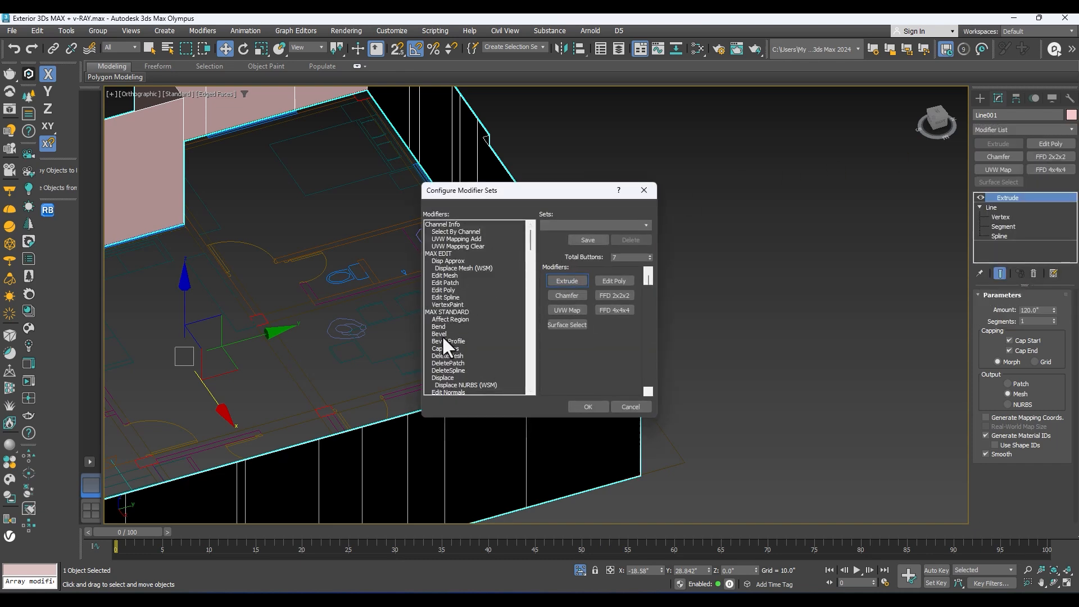
pyautogui.scroll(-3, 451, 251)
pyautogui.click(452, 304)
pyautogui.press('s')
pyautogui.moveTo(451, 382); pyautogui.dragTo(570, 330)
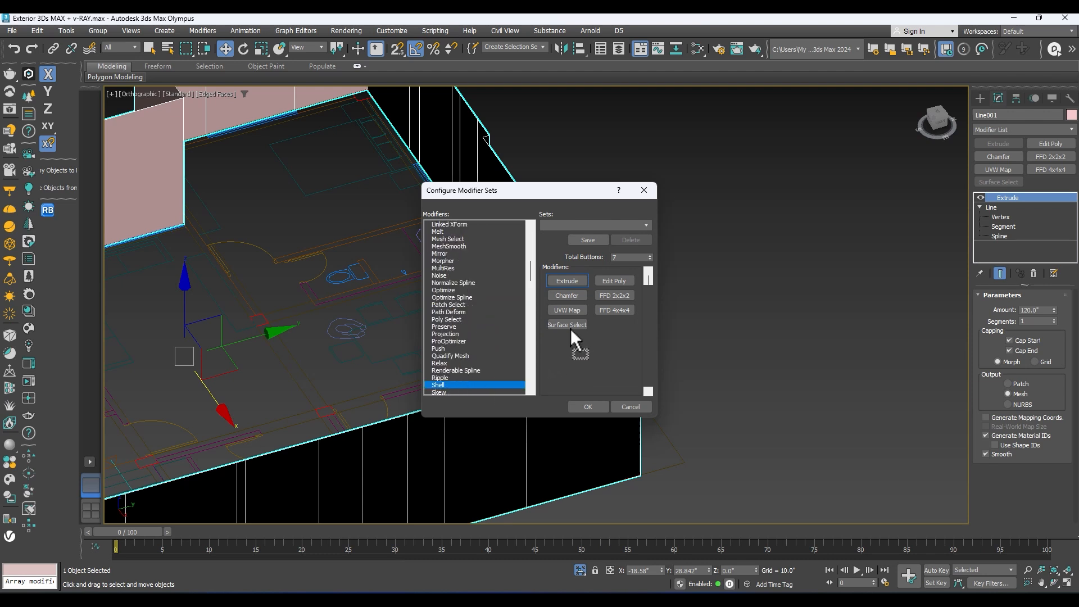
pyautogui.click(586, 405)
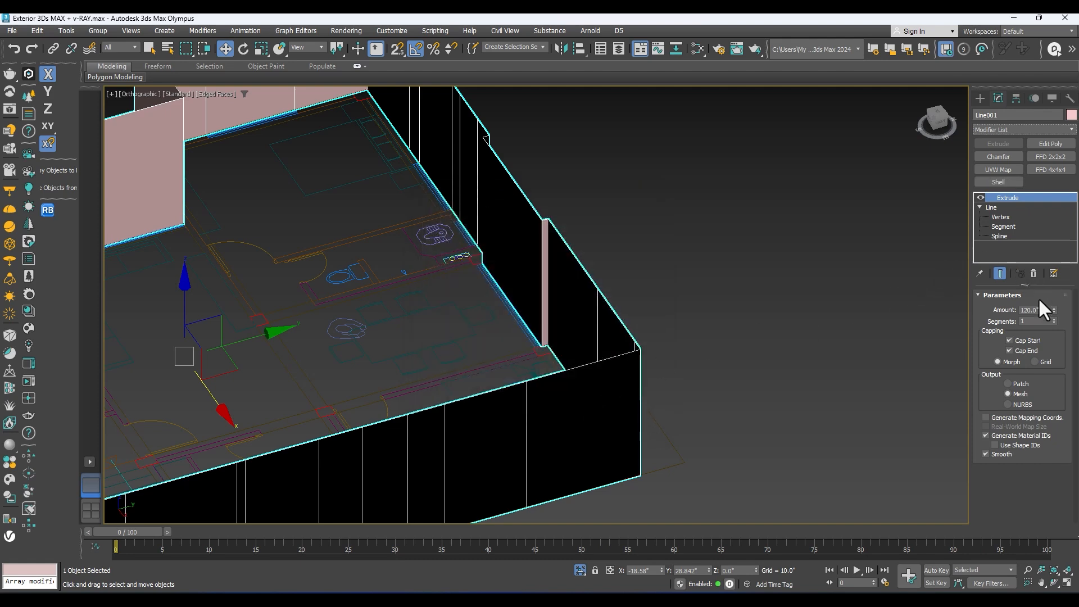
# Step: Try a Shell modifier on the extruded walls with its default thickness, and delete it from the stack
pyautogui.click(1009, 182)
pyautogui.press('z')
pyautogui.scroll(6, 646, 354)
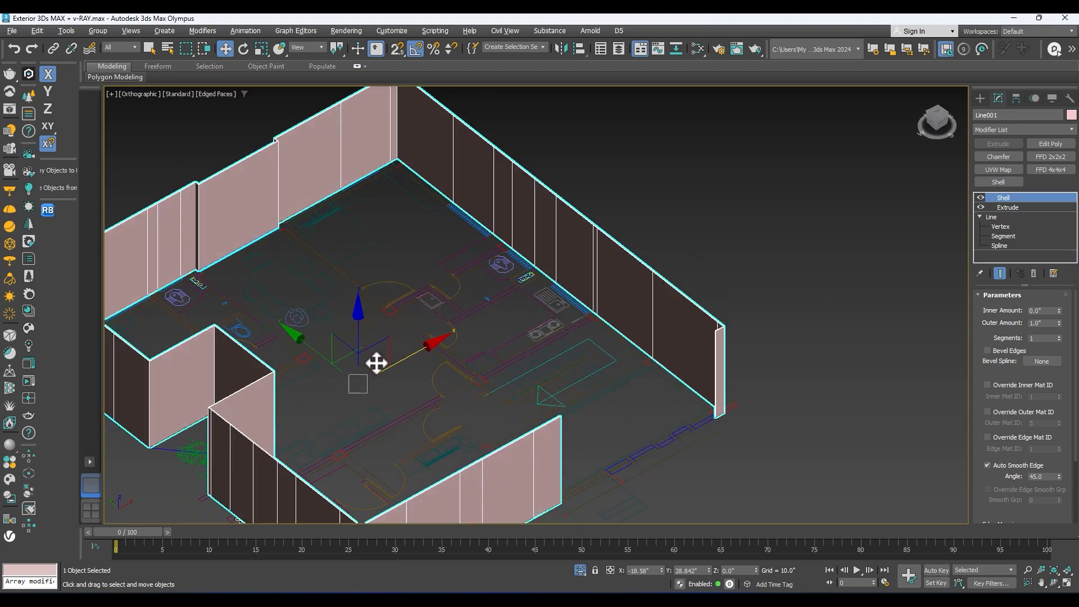
pyautogui.keyDown('alt'); pyautogui.moveTo(382, 361); pyautogui.dragTo(392, 352, button='middle'); pyautogui.keyUp('alt')
pyautogui.rightClick(1016, 198)
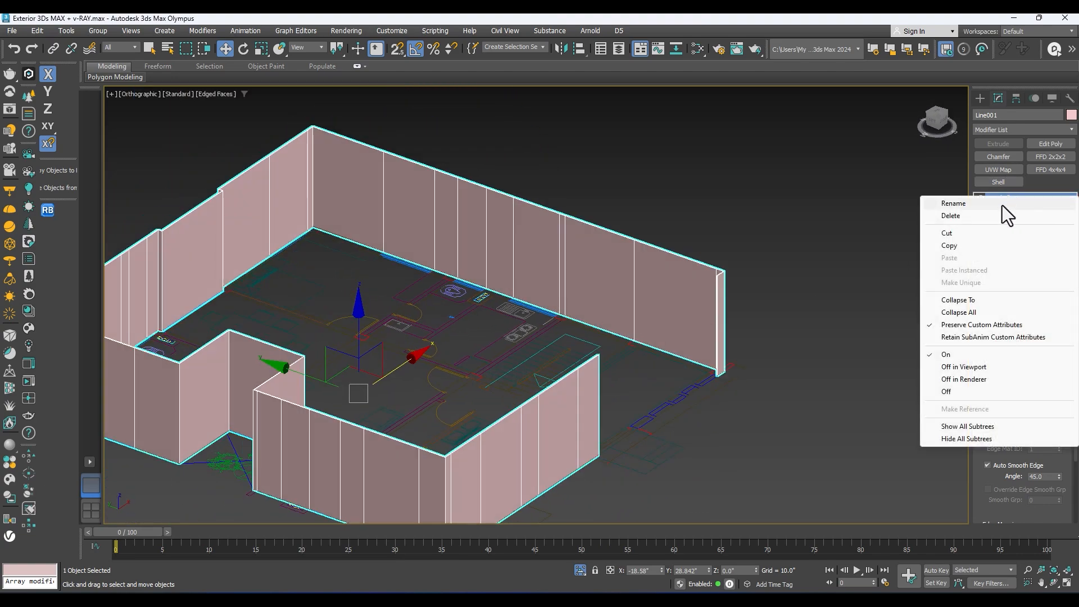
pyautogui.click(956, 216)
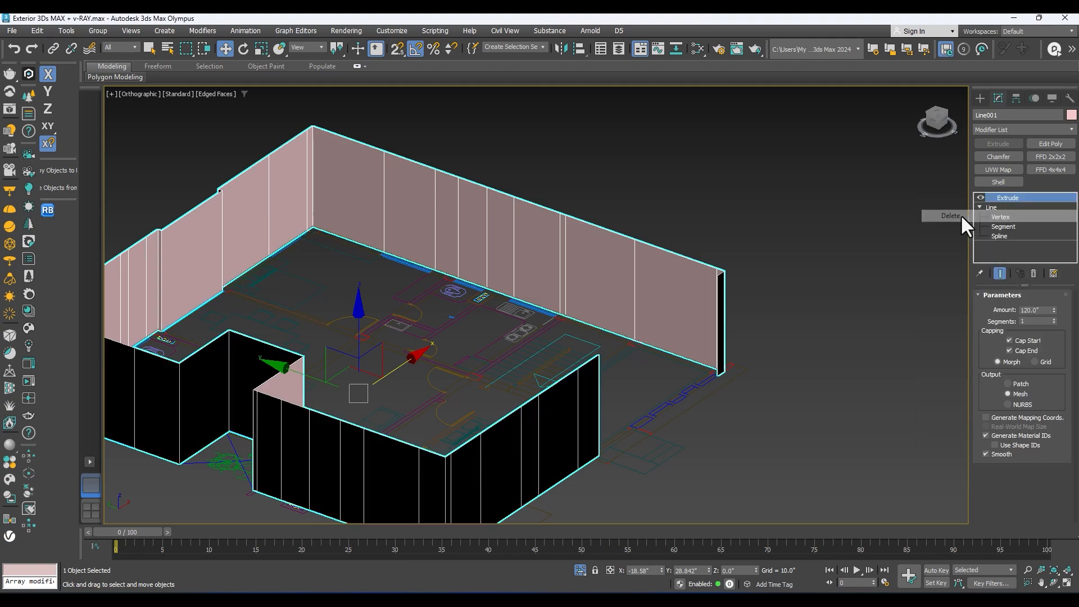
# Step: Inspect the extruded walls from inside and outside to check which way their faces point
pyautogui.moveTo(371, 319); pyautogui.dragTo(396, 305, button='middle')
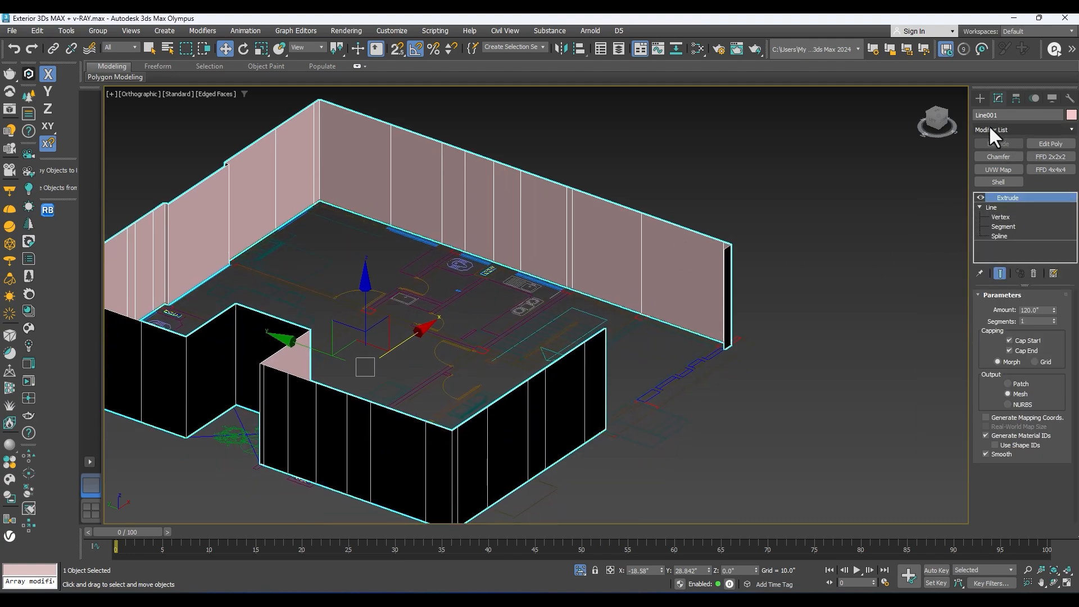
pyautogui.keyDown('alt'); pyautogui.moveTo(617, 227); pyautogui.dragTo(654, 206, button='middle'); pyautogui.keyUp('alt')
pyautogui.scroll(4, 416, 313)
pyautogui.scroll(4, 277, 299)
pyautogui.scroll(3, 245, 159)
pyautogui.scroll(-4, 416, 166)
pyautogui.keyDown('alt'); pyautogui.moveTo(424, 168); pyautogui.dragTo(410, 139, button='middle'); pyautogui.keyUp('alt')
pyautogui.scroll(-6, 458, 317)
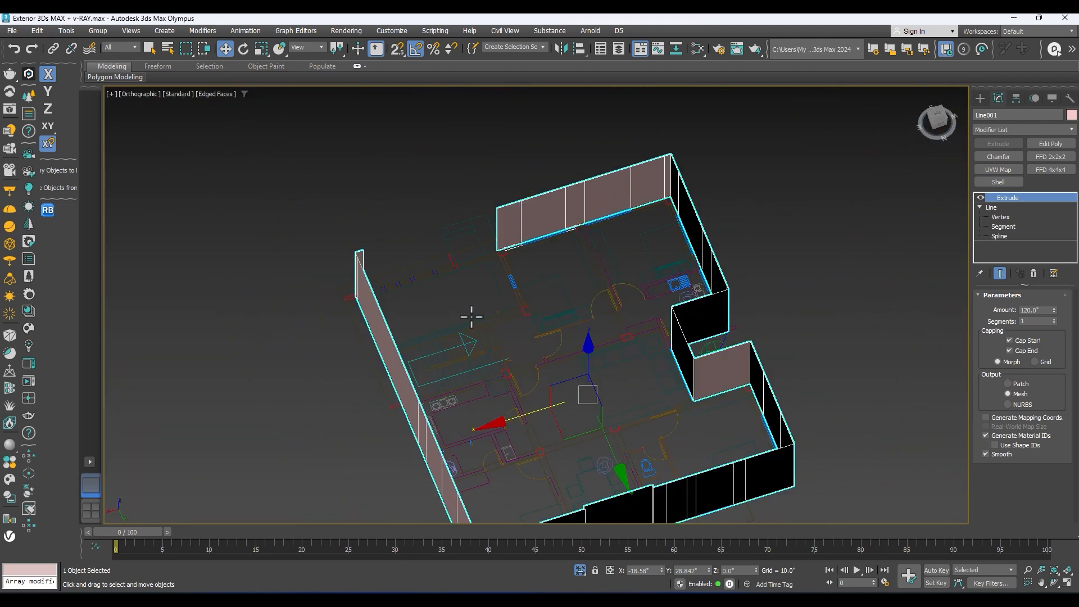
pyautogui.keyDown('alt'); pyautogui.moveTo(463, 323); pyautogui.dragTo(568, 259, button='middle'); pyautogui.keyUp('alt')
pyautogui.scroll(3, 568, 259)
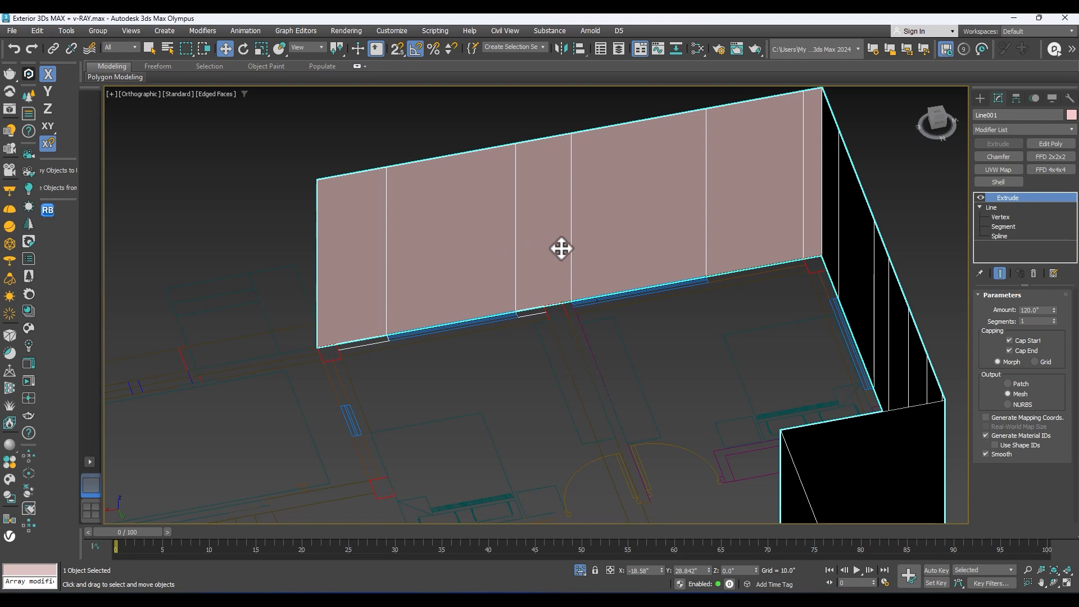
pyautogui.keyDown('alt'); pyautogui.moveTo(543, 273); pyautogui.dragTo(558, 279, button='middle'); pyautogui.keyUp('alt')
pyautogui.moveTo(711, 266); pyautogui.dragTo(537, 224, button='middle')
pyautogui.scroll(-3, 553, 227)
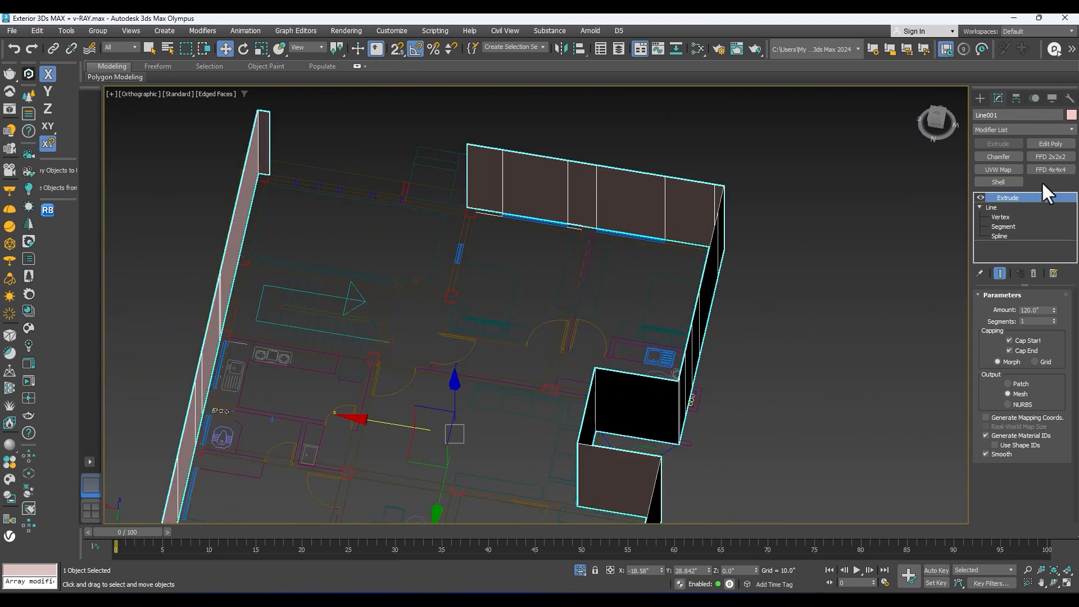
# Step: Apply a Normal modifier with Flip Normals to the extruded walls
pyautogui.click(1007, 129)
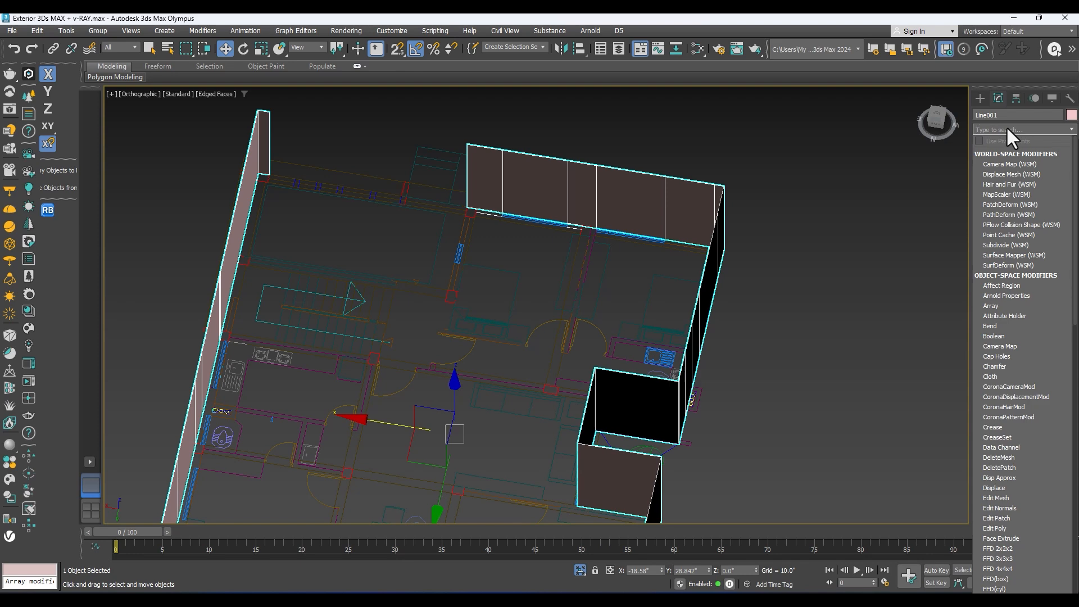
pyautogui.write('norma')
pyautogui.click(977, 154)
pyautogui.moveTo(668, 186); pyautogui.dragTo(543, 140, button='middle')
pyautogui.moveTo(470, 333); pyautogui.dragTo(806, 366, button='middle')
# Step: Unhide the elevation drawing and show it together with the extruded walls in the front view
pyautogui.scroll(2, 360, 241)
pyautogui.scroll(2, 483, 276)
pyautogui.scroll(-6, 481, 280)
pyautogui.keyDown('alt'); pyautogui.moveTo(514, 285); pyautogui.dragTo(591, 354, button='middle'); pyautogui.keyUp('alt')
pyautogui.scroll(4, 396, 324)
pyautogui.moveTo(572, 400); pyautogui.dragTo(535, 402, button='middle')
pyautogui.rightClick(559, 348)
pyautogui.click(565, 332)
pyautogui.keyDown('alt'); pyautogui.moveTo(568, 338); pyautogui.dragTo(379, 270, button='middle'); pyautogui.keyUp('alt')
pyautogui.scroll(3, 463, 313)
pyautogui.scroll(3, 465, 267)
pyautogui.press('f')
# Step: Compare the extruded walls' base, top and vertical edges with the ground floor of the front elevation drawing
pyautogui.scroll(2, 460, 272)
pyautogui.scroll(-1, 429, 320)
pyautogui.scroll(1, 575, 311)
pyautogui.scroll(2, 626, 380)
pyautogui.scroll(-3, 569, 359)
pyautogui.moveTo(574, 357); pyautogui.dragTo(560, 312, button='middle')
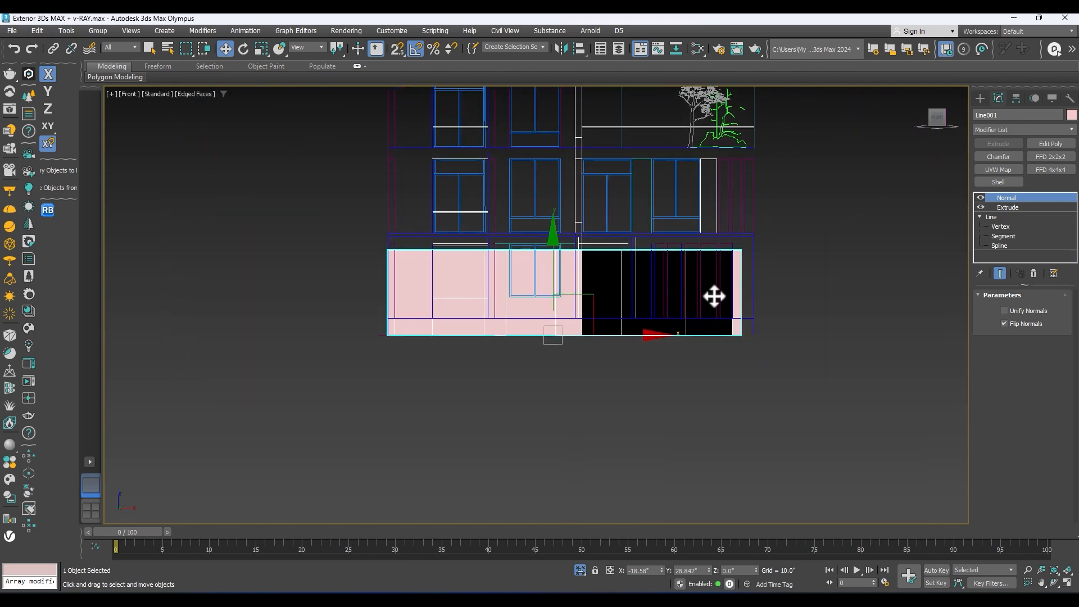
pyautogui.moveTo(484, 370); pyautogui.dragTo(487, 394, button='middle')
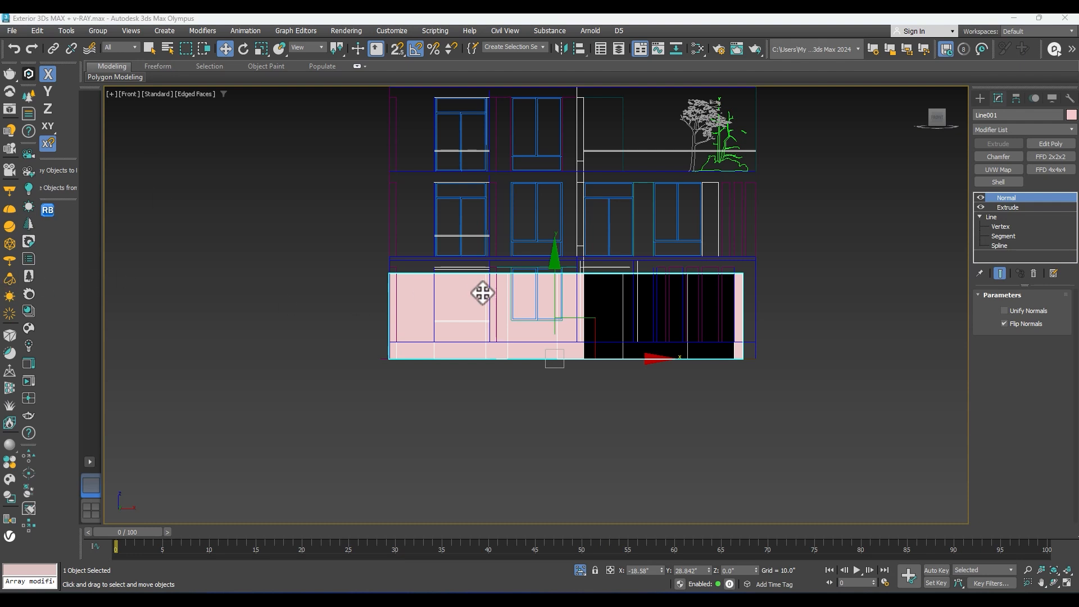
pyautogui.scroll(2, 482, 293)
pyautogui.scroll(4, 325, 320)
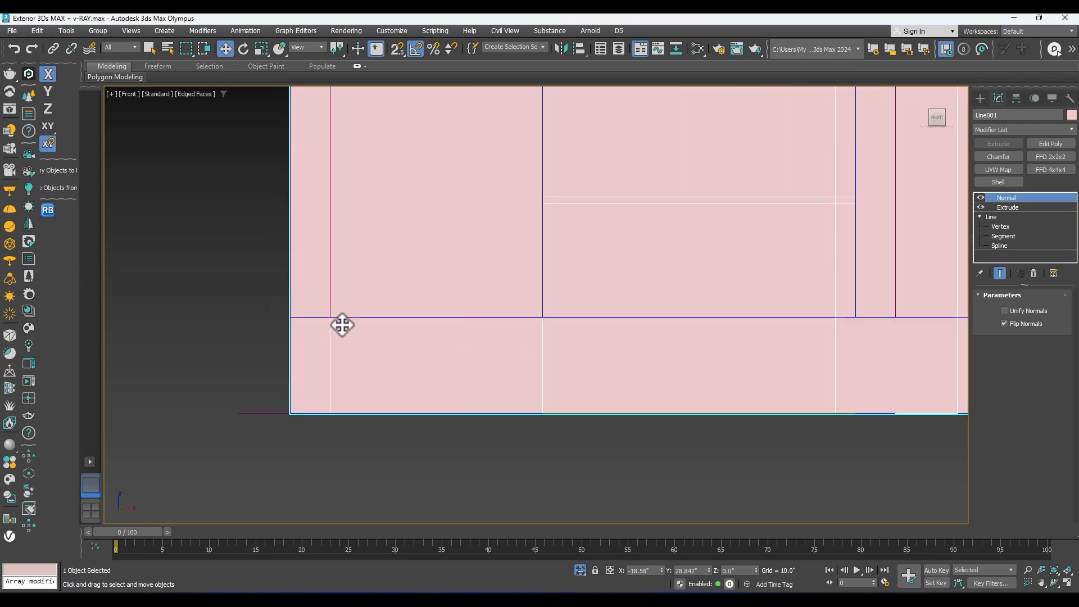
pyautogui.scroll(-3, 589, 325)
pyautogui.moveTo(757, 346); pyautogui.dragTo(364, 357, button='middle')
pyautogui.scroll(-3, 602, 347)
pyautogui.scroll(2, 440, 342)
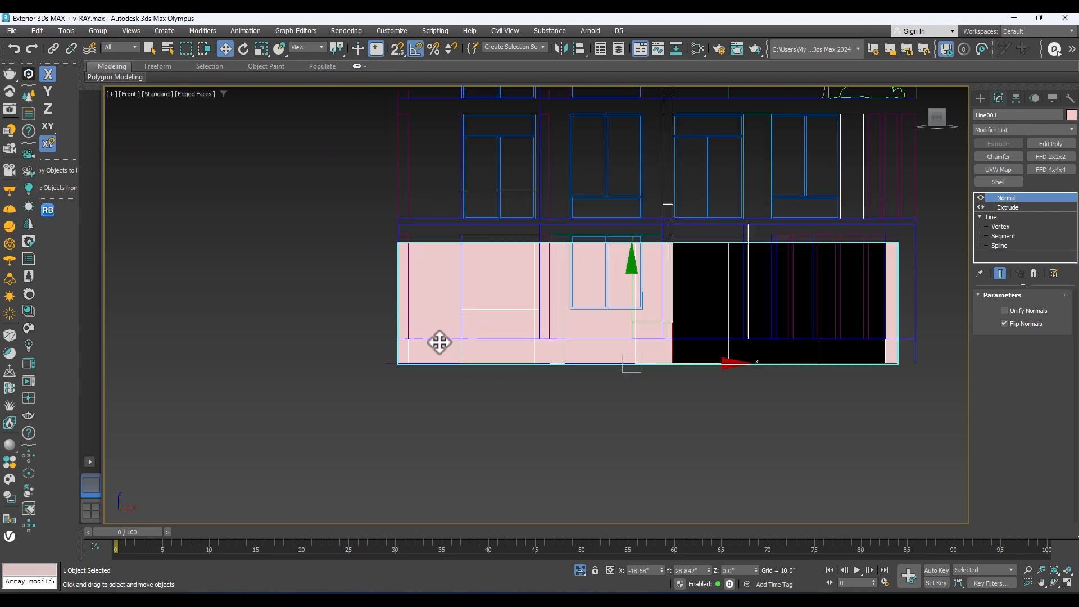
pyautogui.scroll(-2, 458, 258)
# Step: Select only the front elevation group and move it down by about 16 inches in the front view
pyautogui.moveTo(208, 278); pyautogui.dragTo(209, 278)
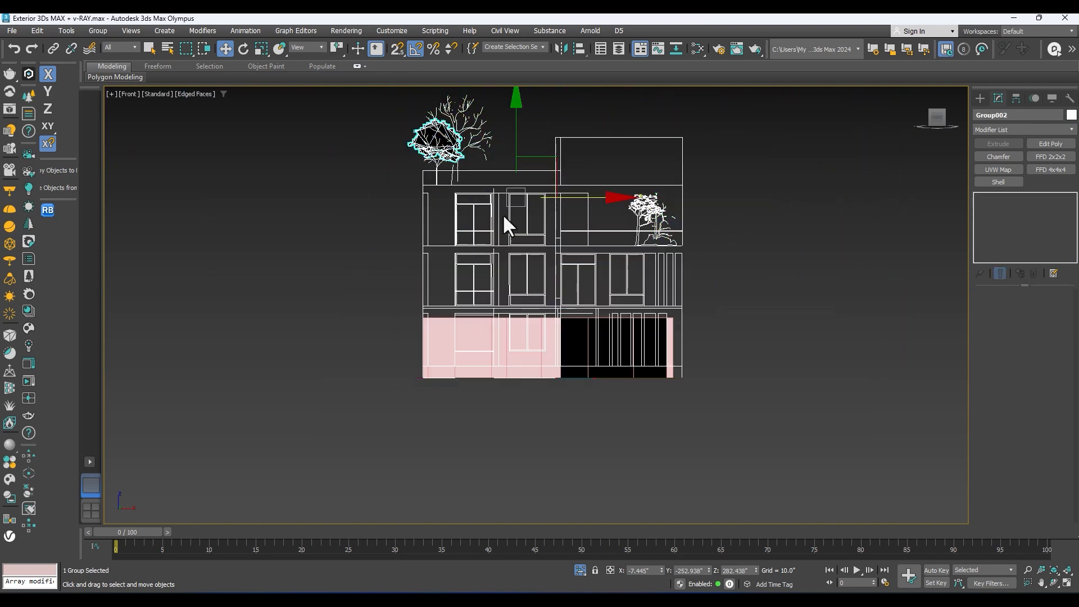
pyautogui.scroll(3, 709, 368)
pyautogui.moveTo(727, 329); pyautogui.dragTo(672, 400)
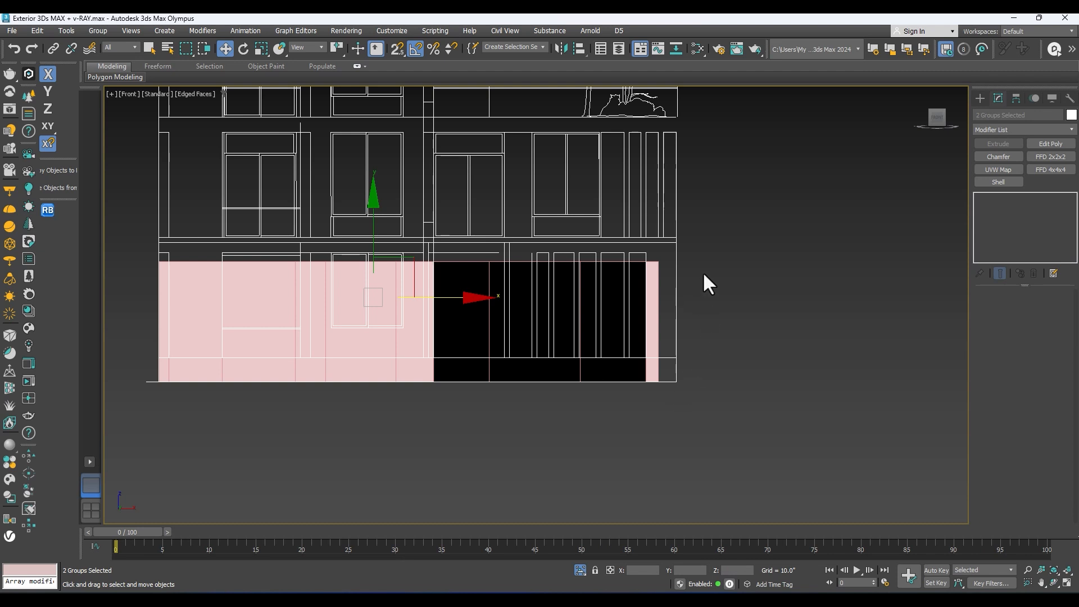
pyautogui.moveTo(695, 324); pyautogui.dragTo(673, 298)
pyautogui.moveTo(505, 222); pyautogui.dragTo(643, 255, button='middle')
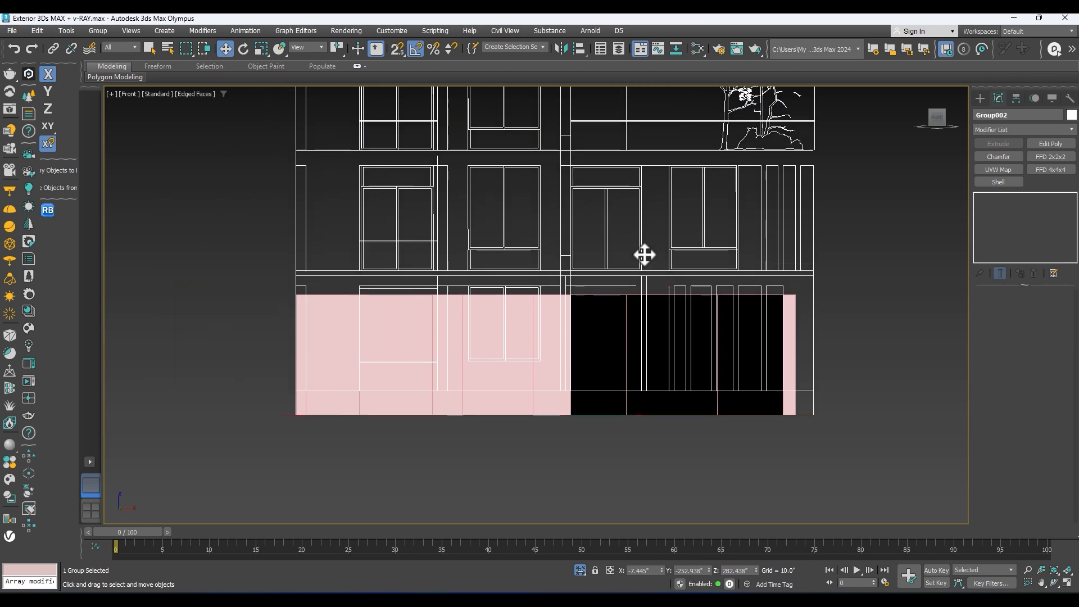
pyautogui.scroll(-2, 479, 212)
pyautogui.moveTo(470, 157); pyautogui.dragTo(476, 231, button='middle')
pyautogui.scroll(-2, 479, 162)
pyautogui.moveTo(484, 132); pyautogui.dragTo(482, 140)
# Step: Use vertex snapping to align the top of the elevation's plinth with the base of the extruded walls
pyautogui.scroll(3, 384, 377)
pyautogui.moveTo(383, 380); pyautogui.dragTo(410, 343, button='middle')
pyautogui.press('s')
pyautogui.scroll(2, 432, 300)
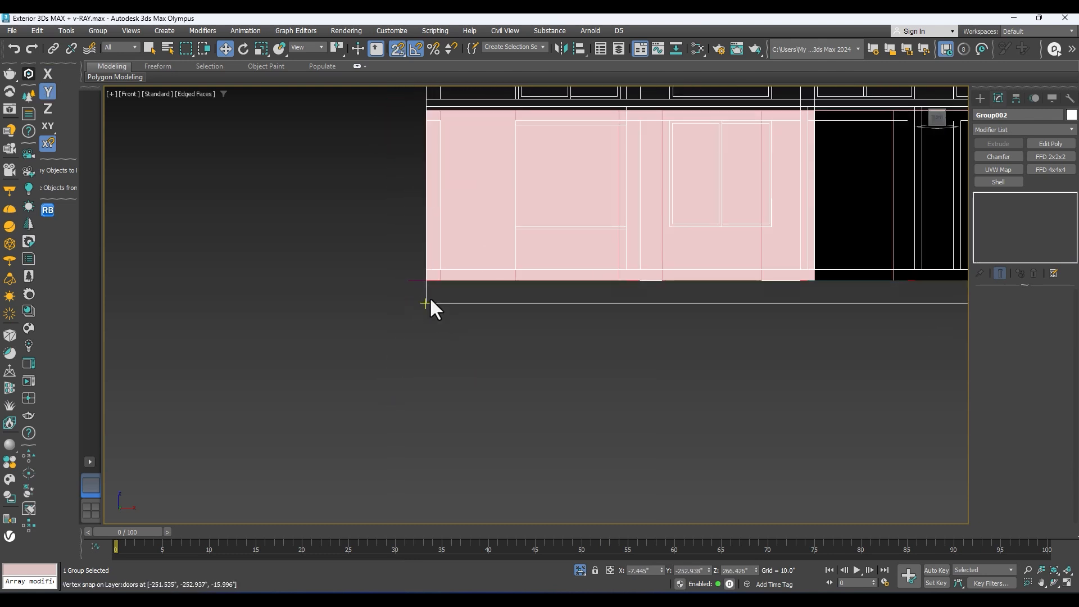
pyautogui.moveTo(431, 304)
pyautogui.mouseDown()
pyautogui.moveTo(431, 352)
pyautogui.moveTo(424, 306)
pyautogui.moveTo(397, 303)
pyautogui.moveTo(407, 322)
pyautogui.moveTo(396, 319)
pyautogui.moveTo(422, 328)
pyautogui.moveTo(309, 306)
pyautogui.moveTo(376, 298)
pyautogui.moveTo(325, 313)
pyautogui.moveTo(369, 324)
pyautogui.moveTo(426, 286)
pyautogui.mouseUp()
pyautogui.scroll(-3, 431, 333)
pyautogui.moveTo(869, 291); pyautogui.dragTo(771, 343, button='middle')
pyautogui.press('s')
# Step: Reselect the extruded walls and check their fit against the lowered elevation from an angle and from the front
pyautogui.click(498, 317)
pyautogui.scroll(3, 490, 314)
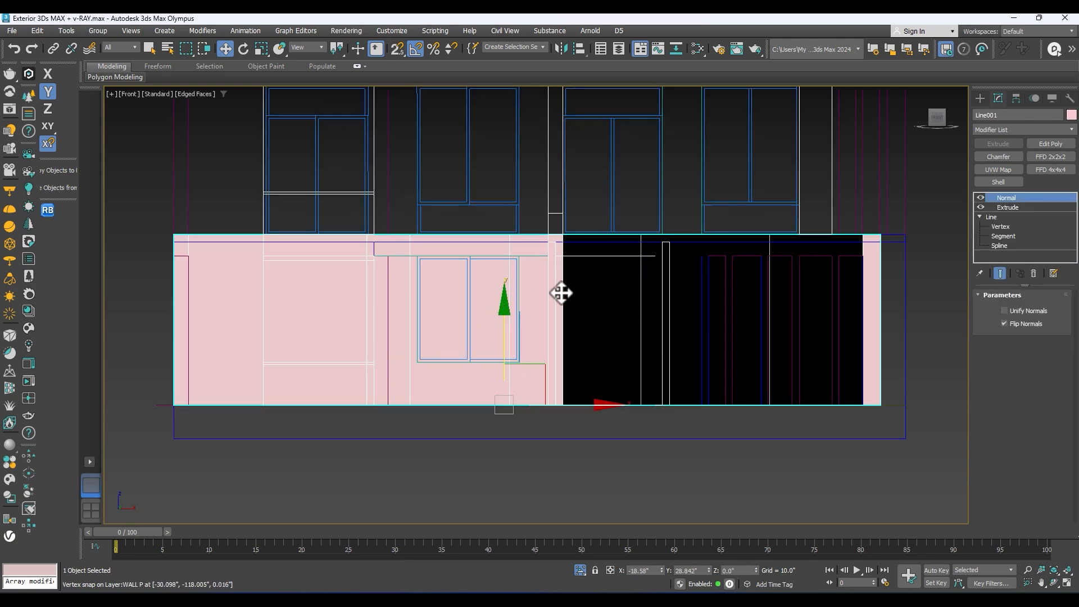
pyautogui.scroll(-3, 561, 292)
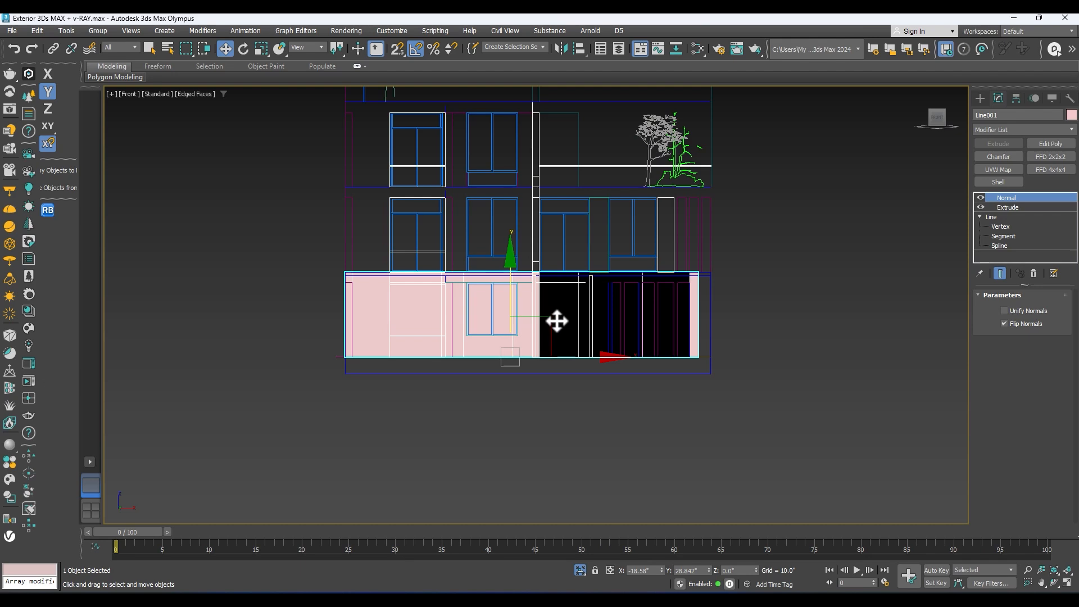
pyautogui.click(924, 114)
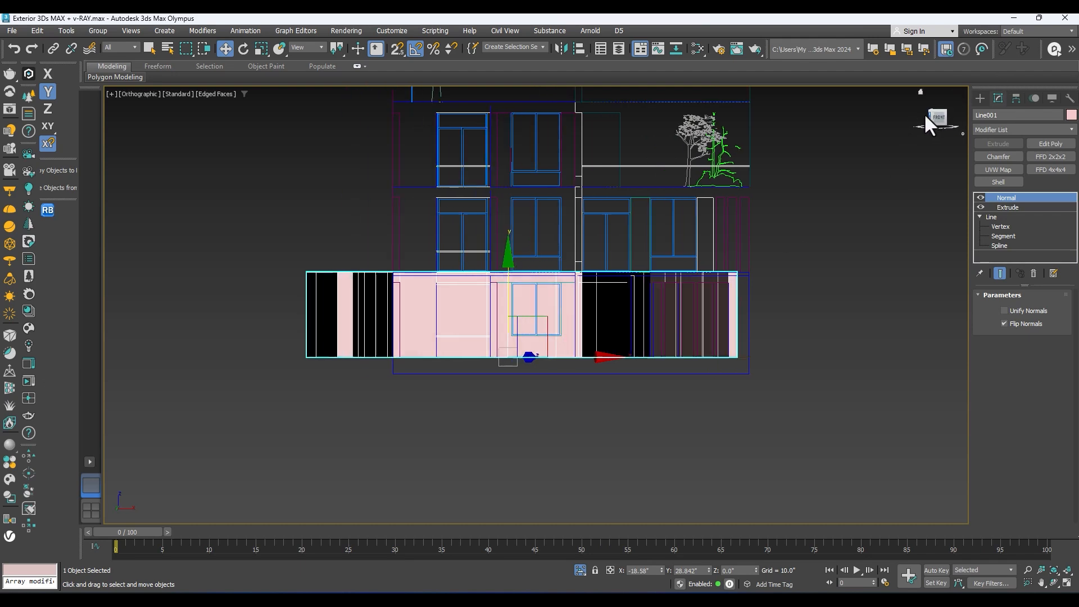
pyautogui.keyDown('alt'); pyautogui.moveTo(634, 331); pyautogui.dragTo(585, 326, button='middle'); pyautogui.keyUp('alt')
pyautogui.click(938, 119)
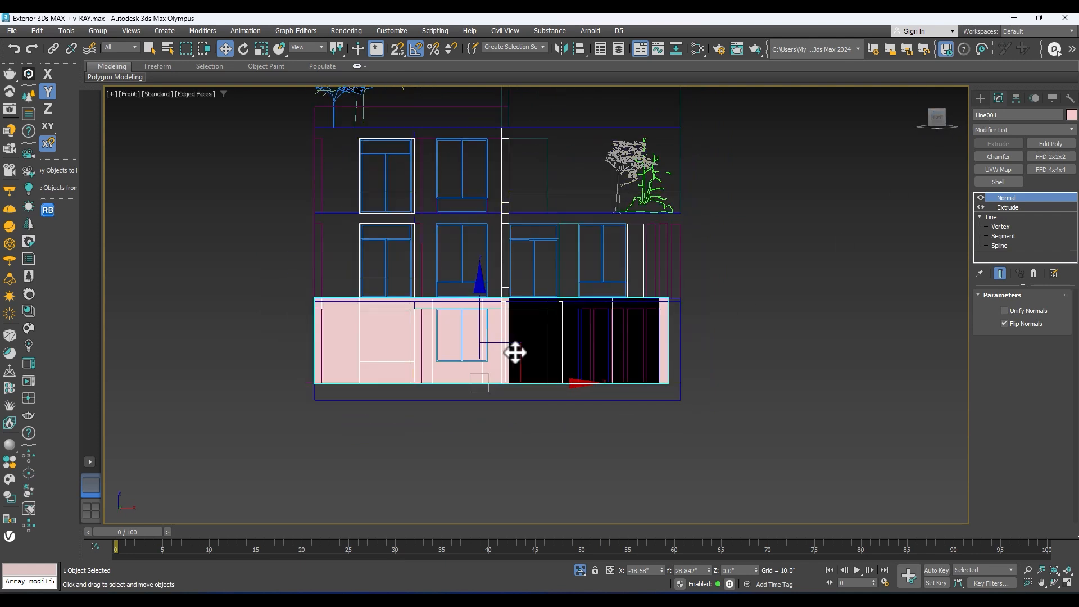
# Step: Examine the ground-floor window, column and beam outlines of the elevation against the front wall's edges
pyautogui.scroll(3, 513, 354)
pyautogui.scroll(2, 365, 309)
pyautogui.scroll(-2, 365, 309)
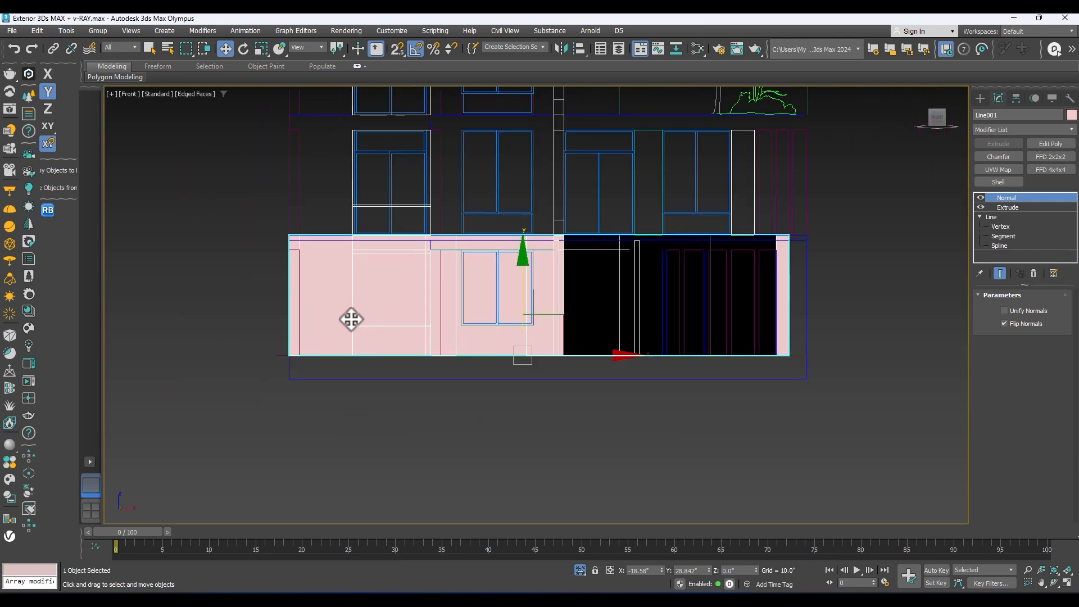
pyautogui.scroll(2, 738, 307)
pyautogui.moveTo(161, 338); pyautogui.dragTo(398, 328, button='middle')
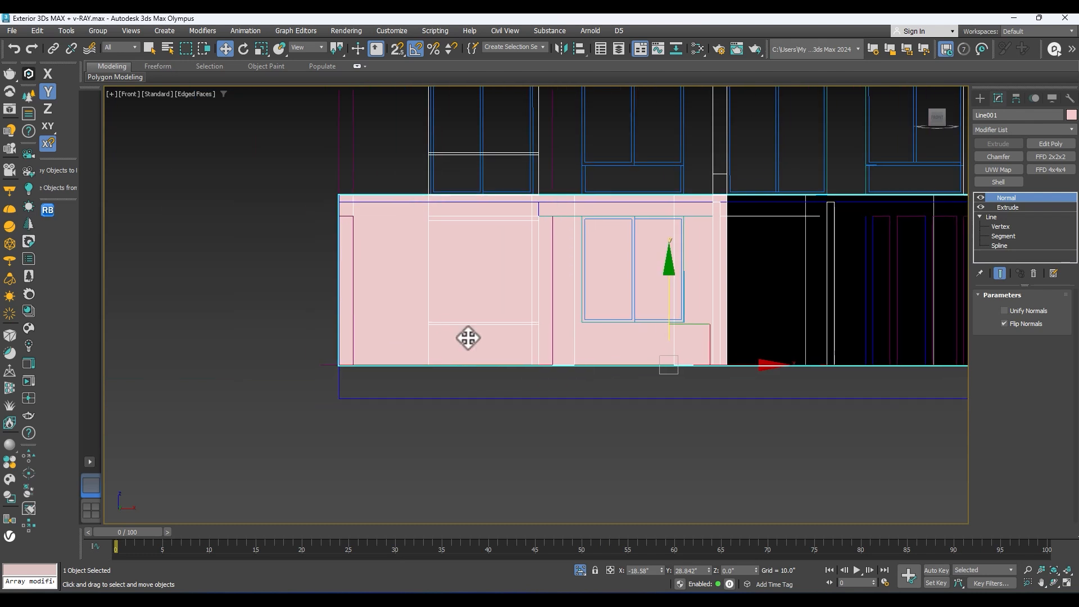
pyautogui.moveTo(716, 315); pyautogui.dragTo(680, 357, button='middle')
pyautogui.scroll(3, 429, 267)
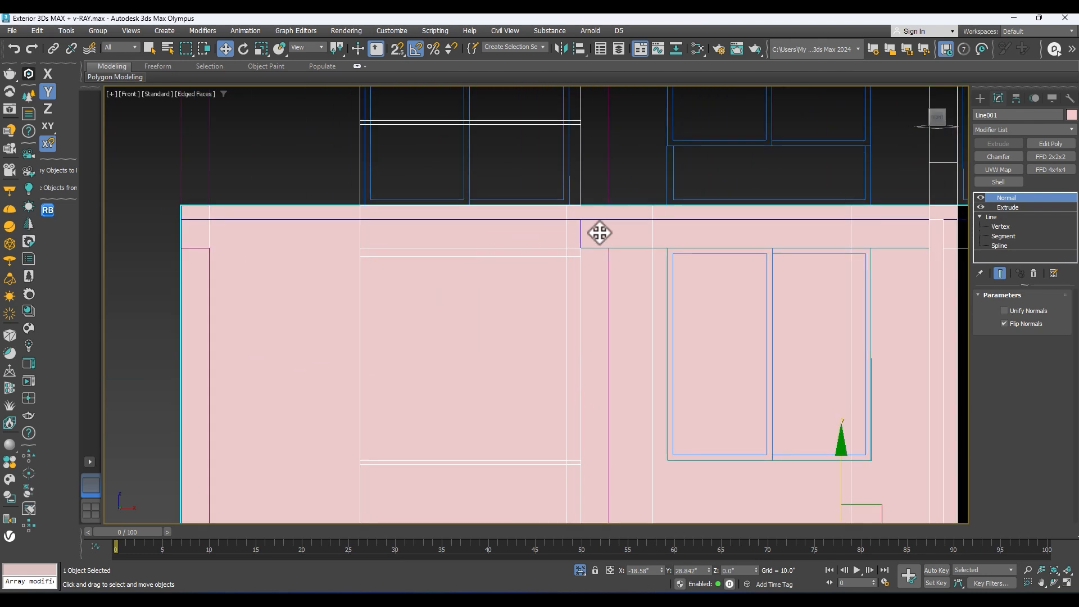
pyautogui.scroll(-4, 638, 234)
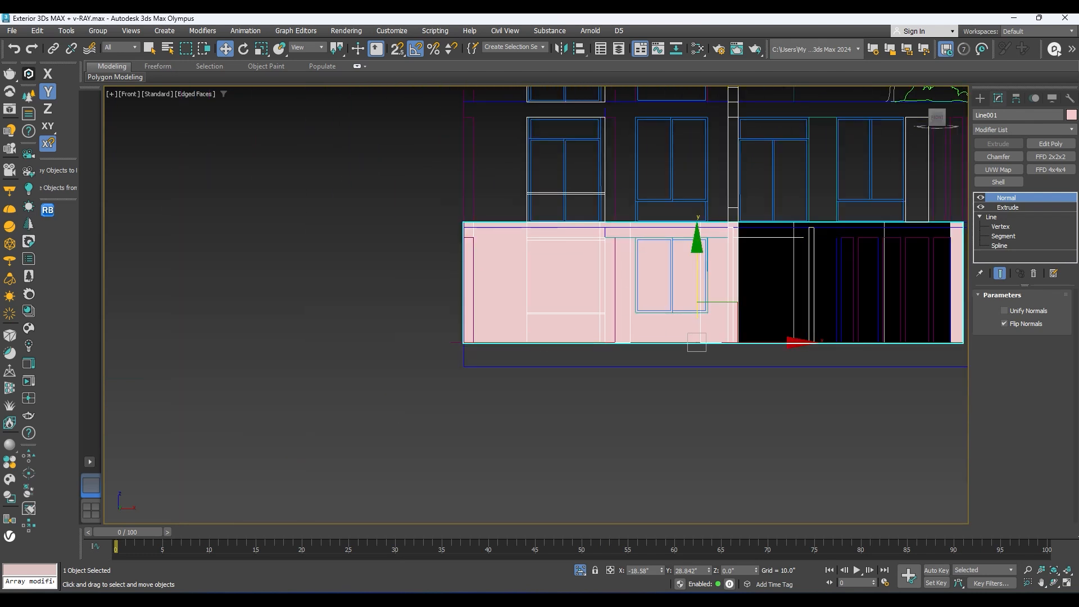
pyautogui.scroll(-2, 261, 368)
pyautogui.moveTo(499, 292); pyautogui.dragTo(512, 431, button='middle')
pyautogui.scroll(4, 438, 244)
pyautogui.moveTo(614, 251); pyautogui.dragTo(264, 258, button='middle')
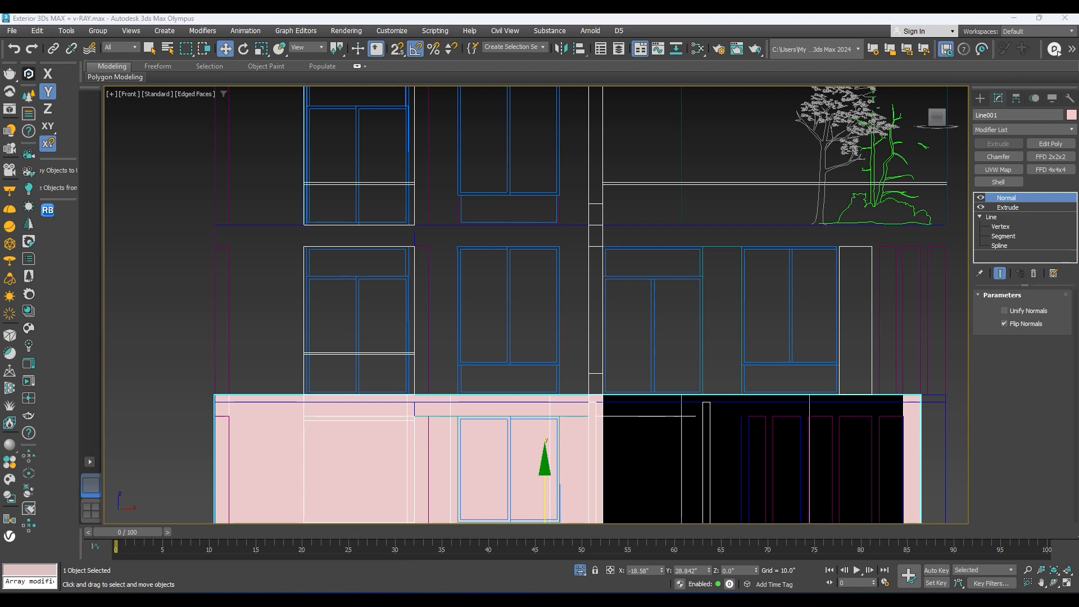
# Step: Switch to AutoCAD and examine the Front Elevation's ground-floor columns, railings, window and floor band
pyautogui.moveTo(1078, 281)
pyautogui.mouseDown()
pyautogui.moveTo(533, 288)
pyautogui.moveTo(204, 228)
pyautogui.mouseUp()
pyautogui.click(892, 231)
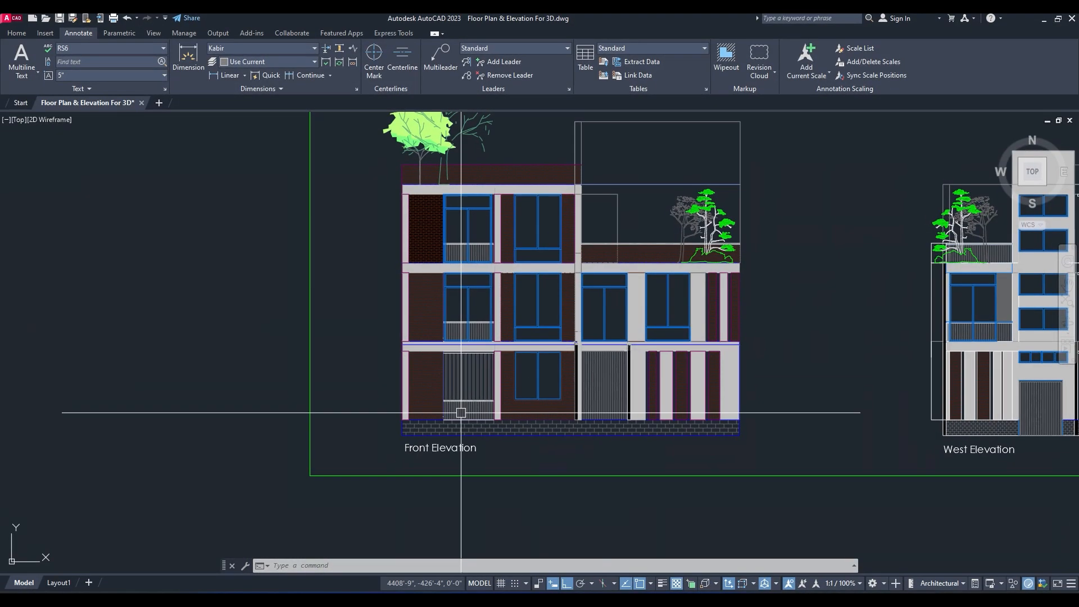
pyautogui.scroll(6, 324, 386)
pyautogui.moveTo(323, 387); pyautogui.dragTo(459, 370, button='middle')
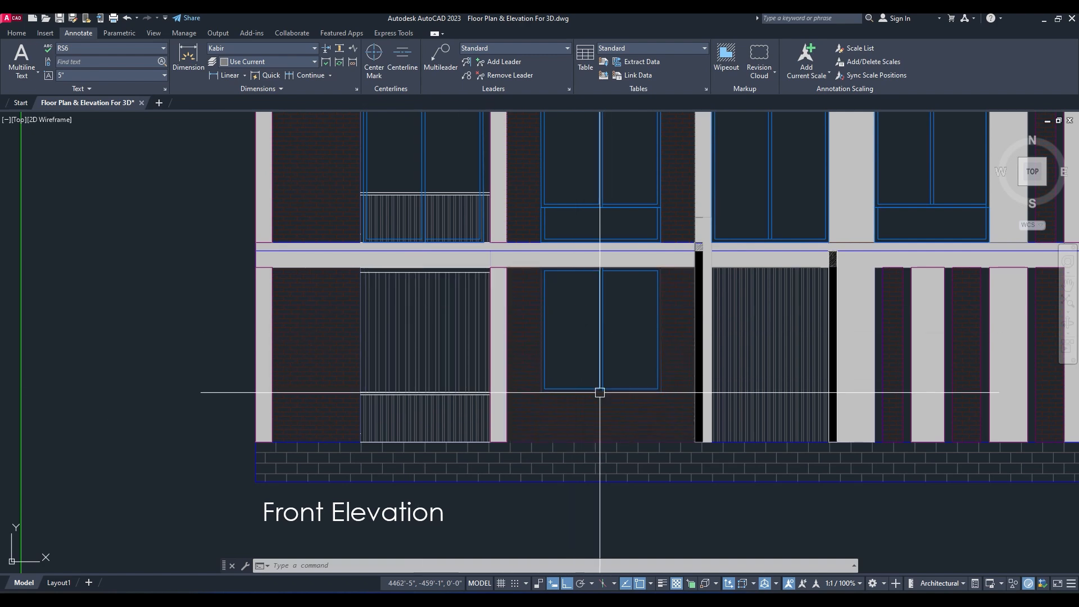
pyautogui.moveTo(806, 296); pyautogui.dragTo(574, 318, button='middle')
pyautogui.scroll(2, 731, 320)
pyautogui.scroll(-2, 746, 337)
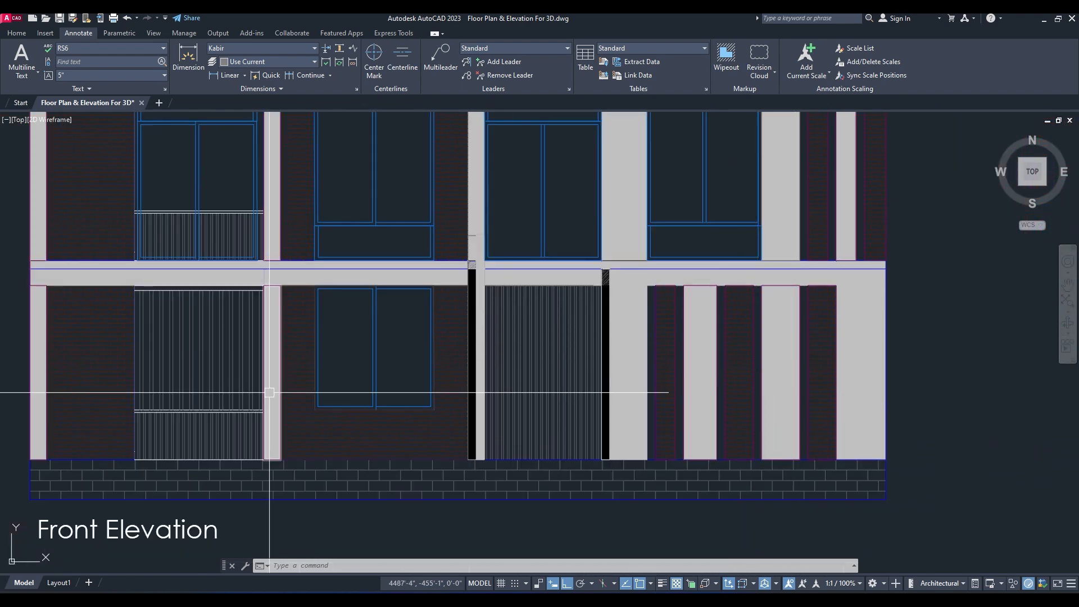
pyautogui.moveTo(169, 382); pyautogui.dragTo(615, 359, button='middle')
pyautogui.scroll(4, 471, 283)
pyautogui.moveTo(471, 283); pyautogui.dragTo(465, 345, button='middle')
pyautogui.scroll(-4, 614, 234)
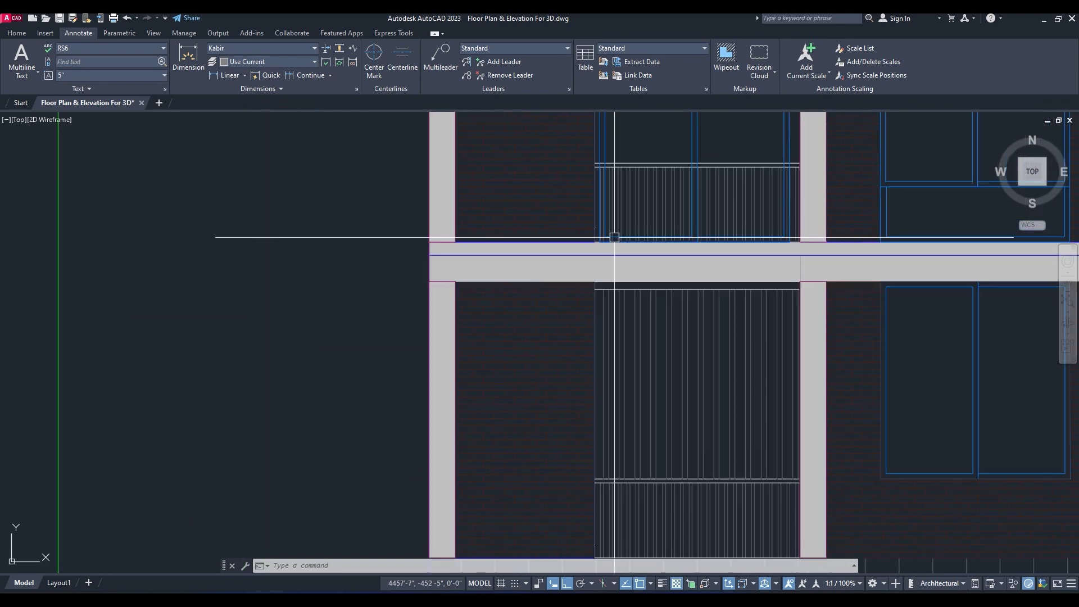
# Step: Examine the floor band above the ground floor in the Front Elevation, checking the extent of its hatch against the columns
pyautogui.scroll(5, 499, 272)
pyautogui.click(489, 291)
pyautogui.press('Escape')
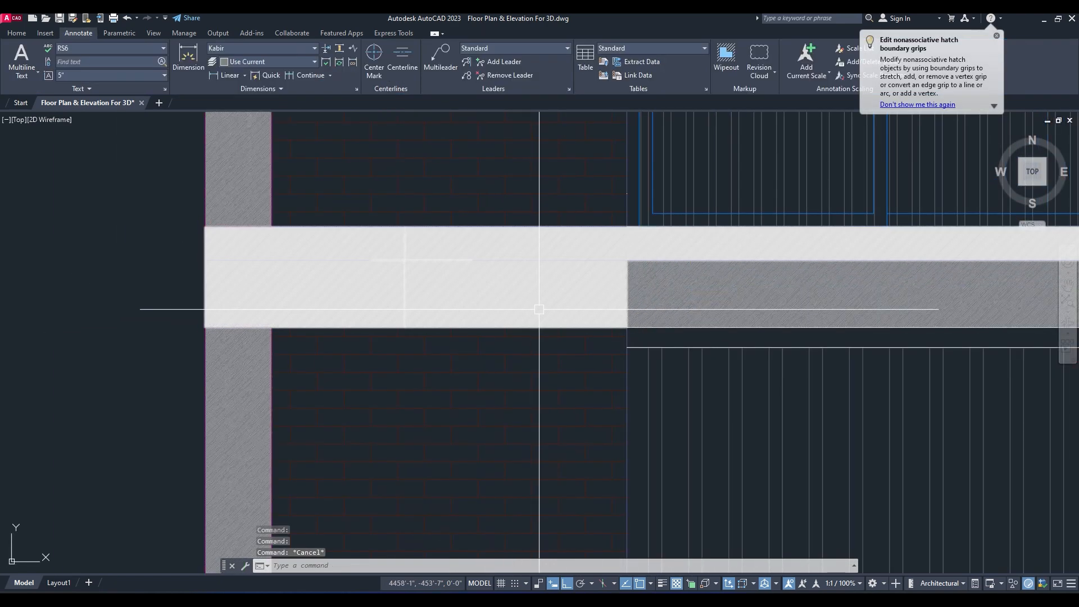
pyautogui.scroll(-2, 520, 301)
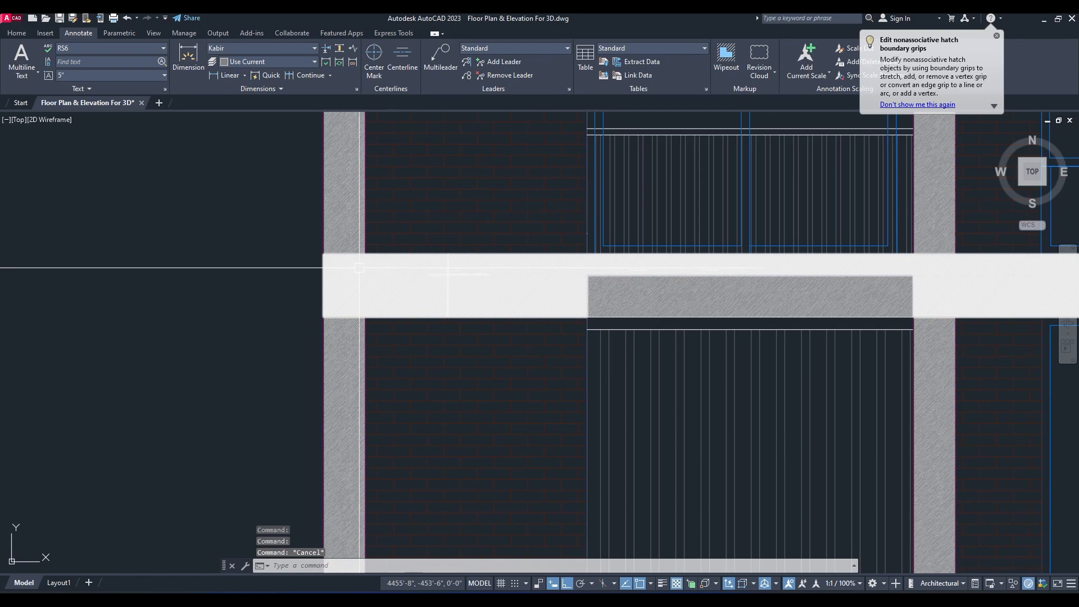
pyautogui.scroll(-5, 362, 268)
pyautogui.scroll(3, 487, 306)
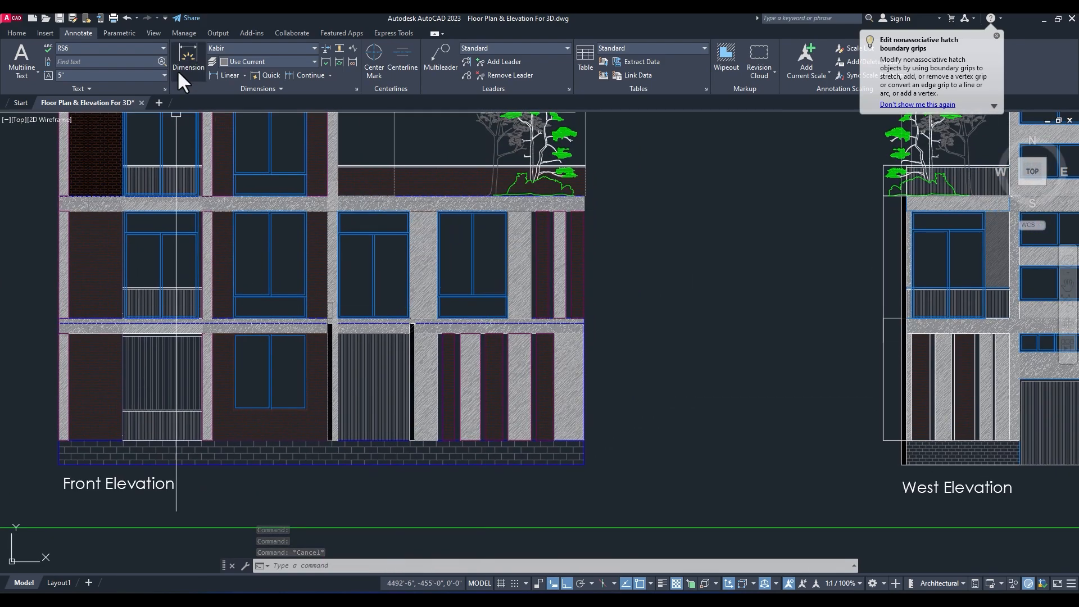
# Step: Dimension the plinth's height at the outer corner of the Front Elevation, placing the dimension just outside the wall edge
pyautogui.click(188, 57)
pyautogui.moveTo(169, 259)
pyautogui.mouseDown(button='middle')
pyautogui.moveTo(140, 301)
pyautogui.moveTo(686, 242)
pyautogui.mouseUp(button='middle')
pyautogui.moveTo(547, 437)
pyautogui.mouseDown(button='middle')
pyautogui.moveTo(247, 474)
pyautogui.moveTo(261, 472)
pyautogui.mouseUp(button='middle')
pyautogui.moveTo(871, 409); pyautogui.dragTo(647, 414, button='middle')
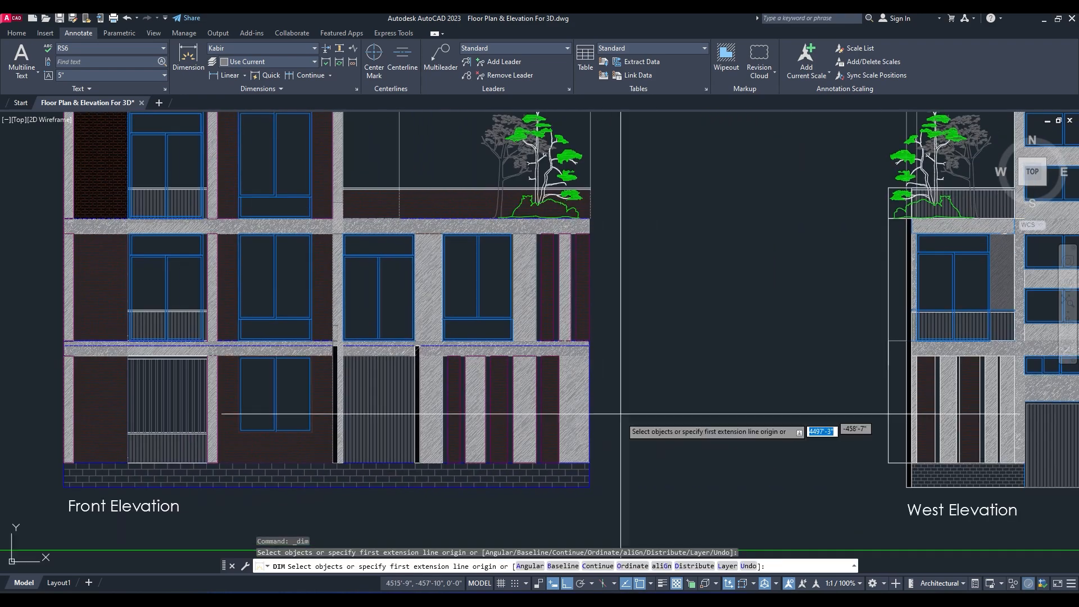
pyautogui.scroll(4, 593, 439)
pyautogui.moveTo(607, 466); pyautogui.dragTo(566, 411, button='middle')
pyautogui.moveTo(548, 499); pyautogui.dragTo(538, 456, button='middle')
pyautogui.click(535, 461)
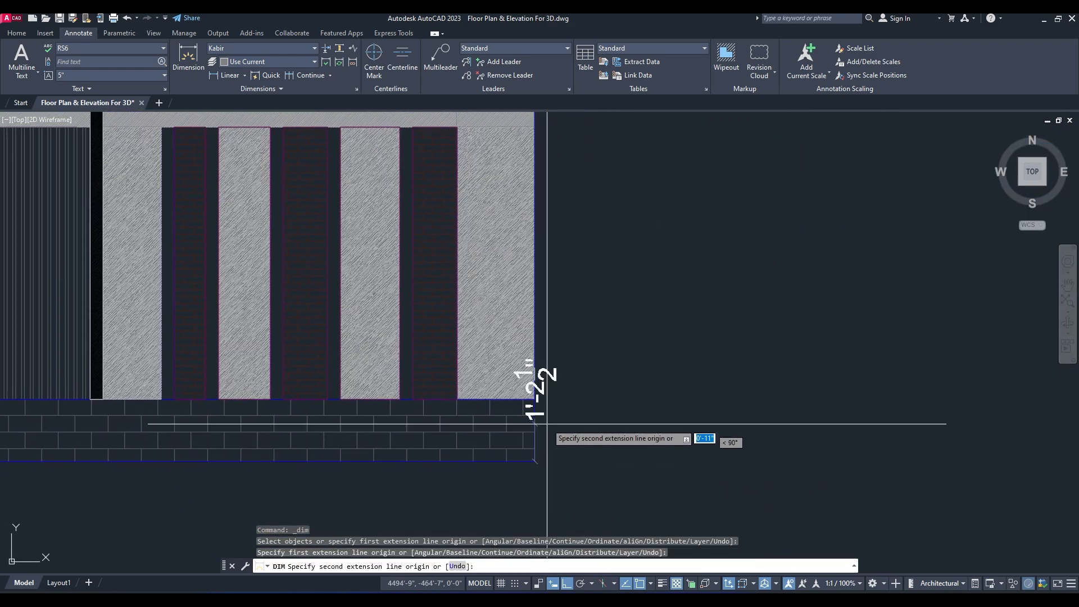
pyautogui.click(535, 399)
pyautogui.click(590, 414)
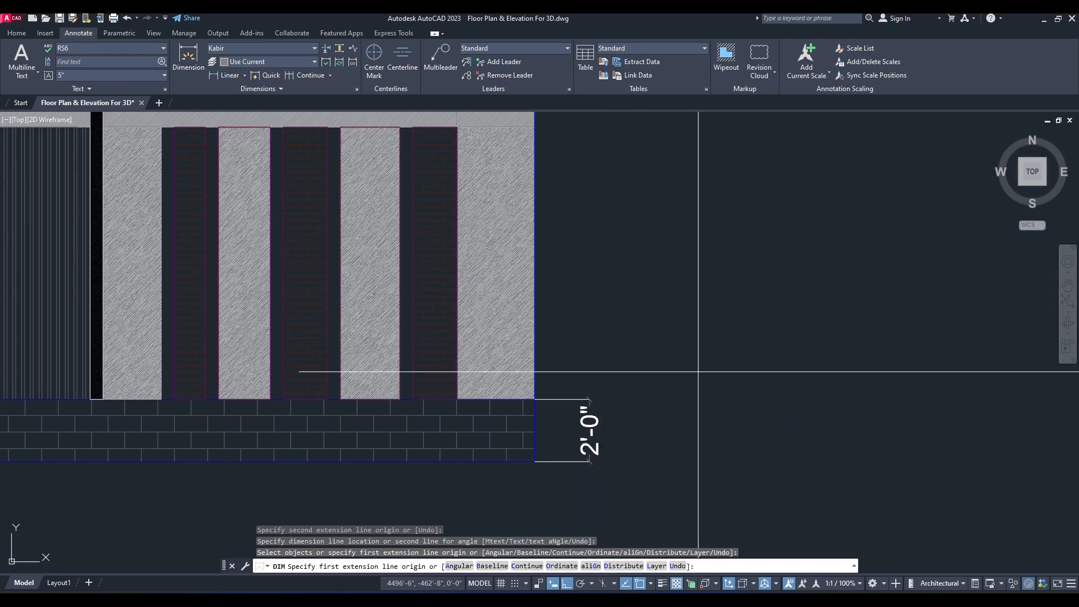
# Step: Continue the vertical dimension from the plinth's top up to the horizontal line within the floor band above the ground floor
pyautogui.click(301, 78)
pyautogui.moveTo(638, 225); pyautogui.dragTo(666, 335, button='middle')
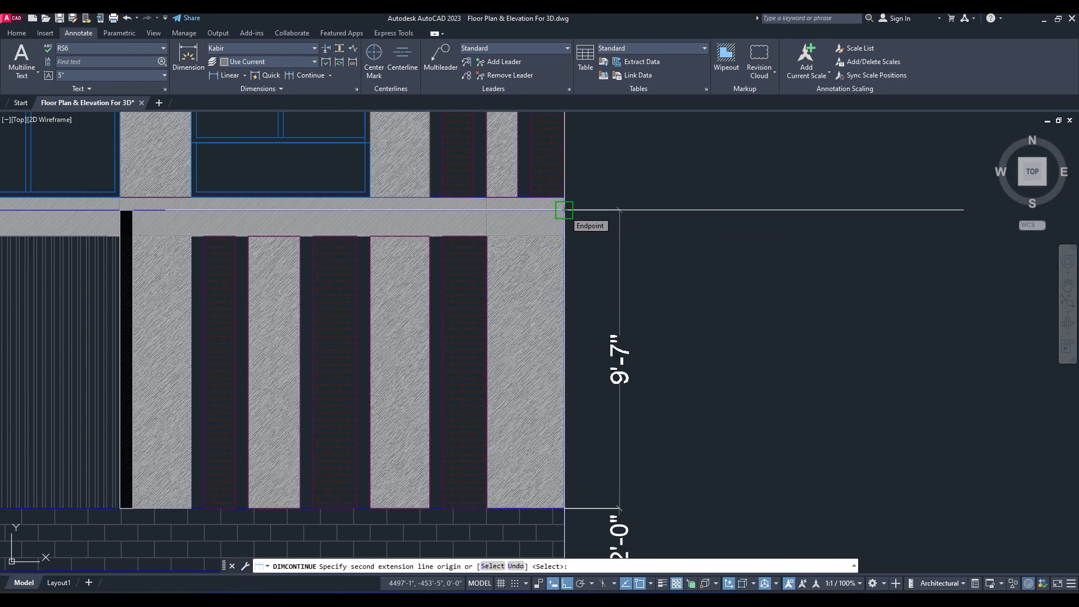
pyautogui.click(564, 210)
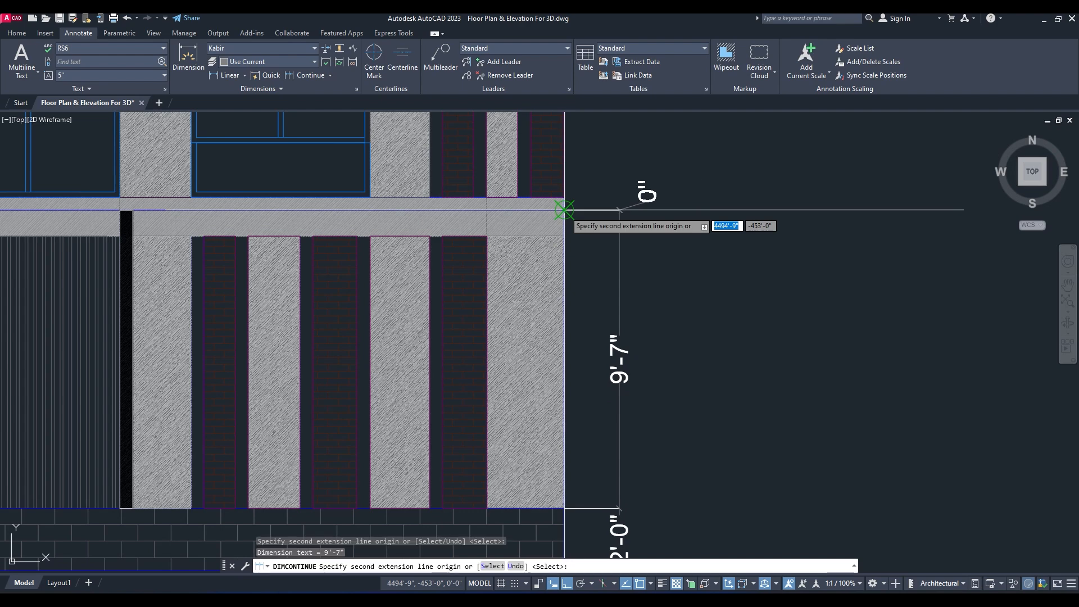
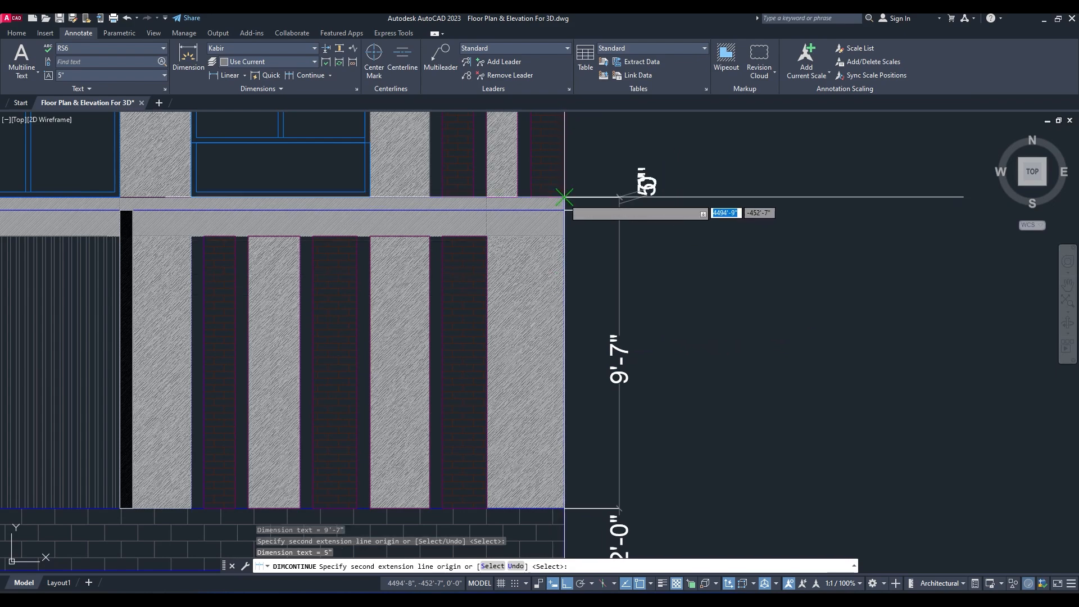
# Step: Continue the vertical dimension chain up the first-floor wall and across the floor band above it, finishing at the band's upper edge
pyautogui.scroll(-2, 635, 230)
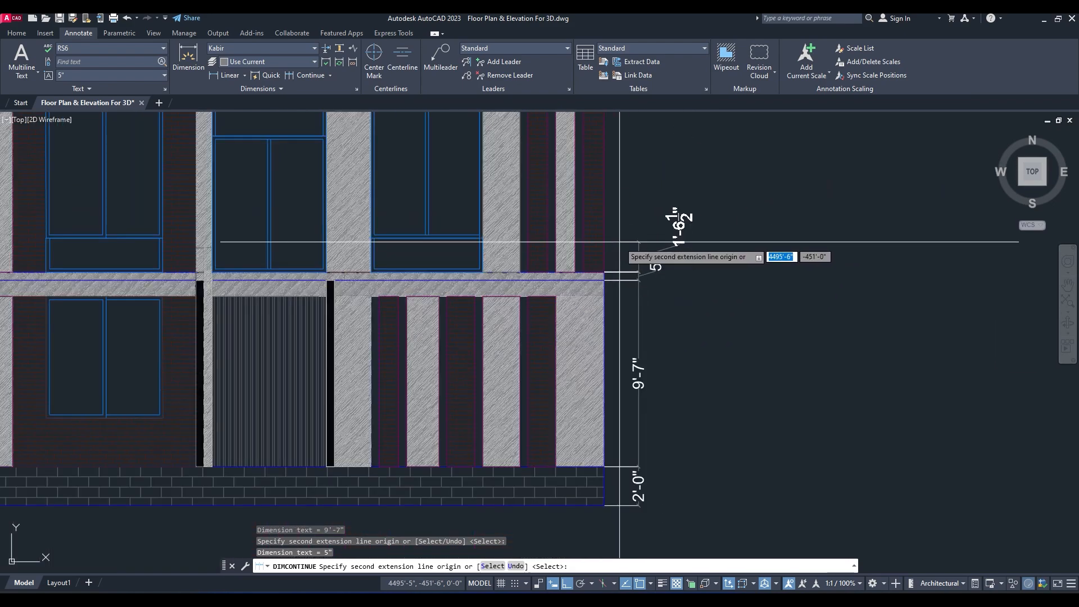
pyautogui.moveTo(620, 242); pyautogui.dragTo(622, 375, button='middle')
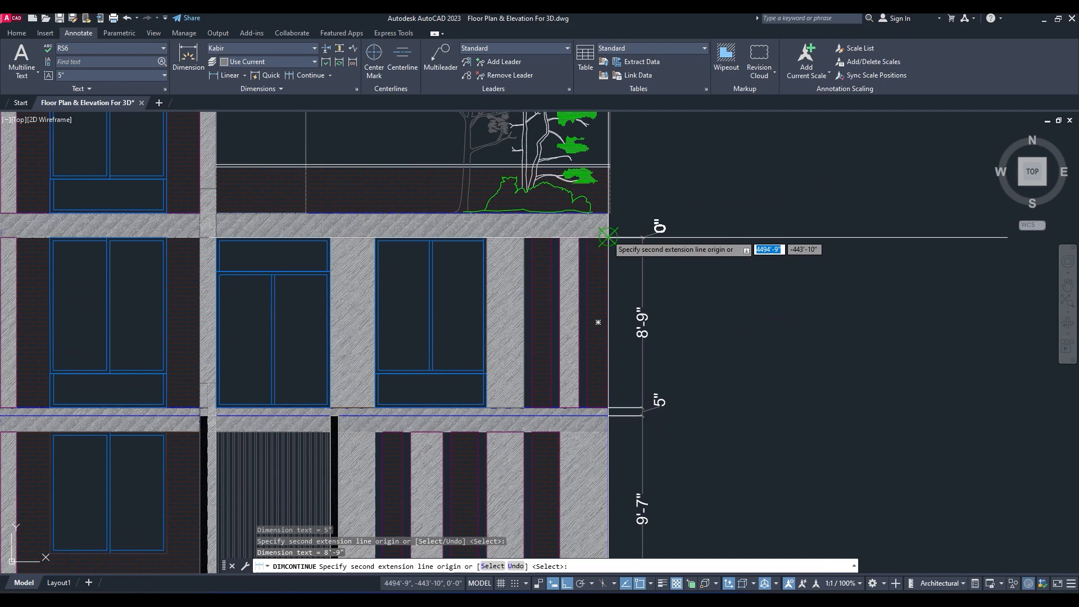
pyautogui.click(610, 214)
pyautogui.press('Escape')
# Step: Dimension the beam's height at the Front Elevation's corner, from the floor-band line to the column tops, placing it outside the existing dimension chain
pyautogui.moveTo(677, 430); pyautogui.dragTo(751, 203, button='middle')
pyautogui.moveTo(509, 274); pyautogui.dragTo(624, 279, button='middle')
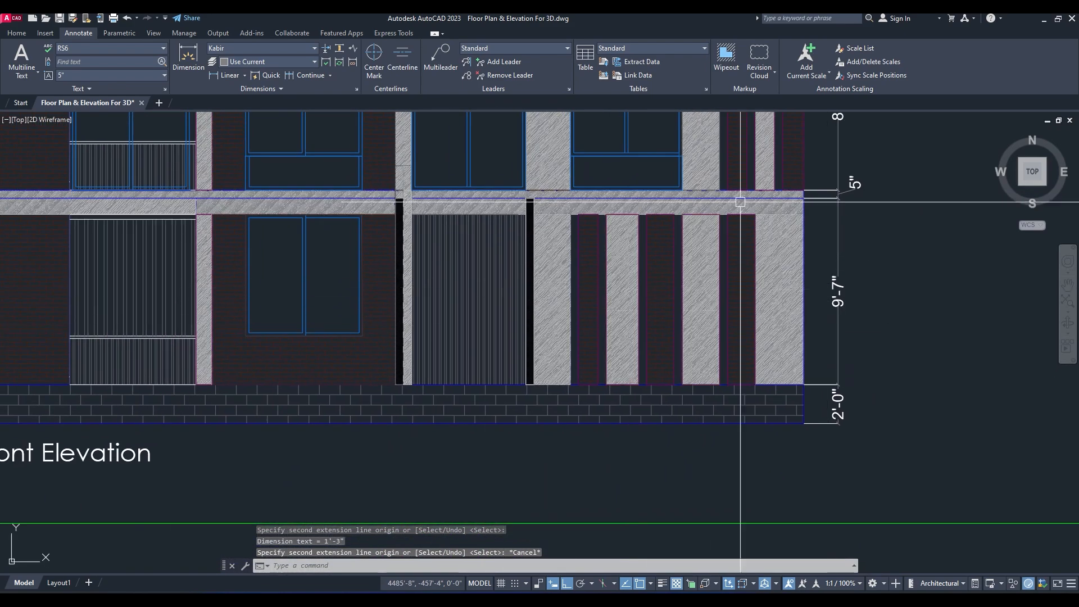
pyautogui.moveTo(718, 262); pyautogui.dragTo(718, 301, button='middle')
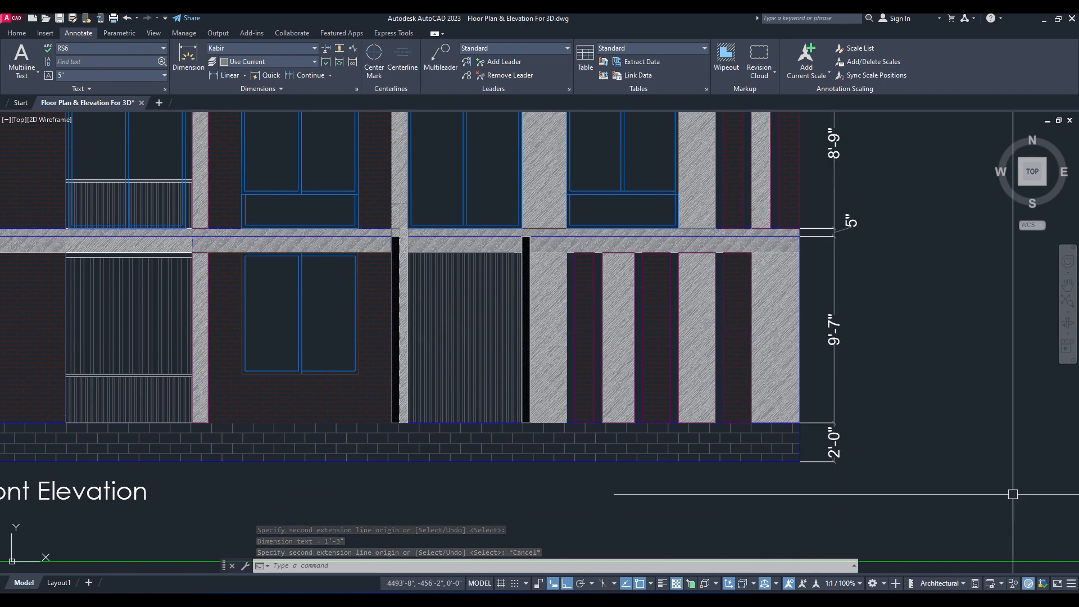
pyautogui.scroll(2, 821, 445)
pyautogui.scroll(-2, 779, 446)
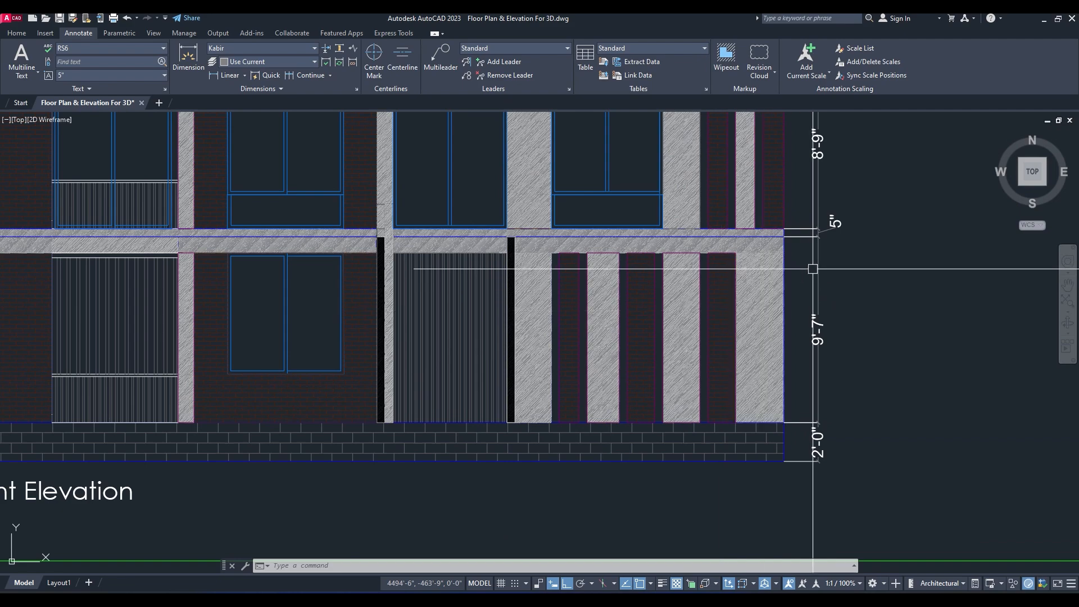
pyautogui.scroll(4, 750, 245)
pyautogui.scroll(-2, 827, 237)
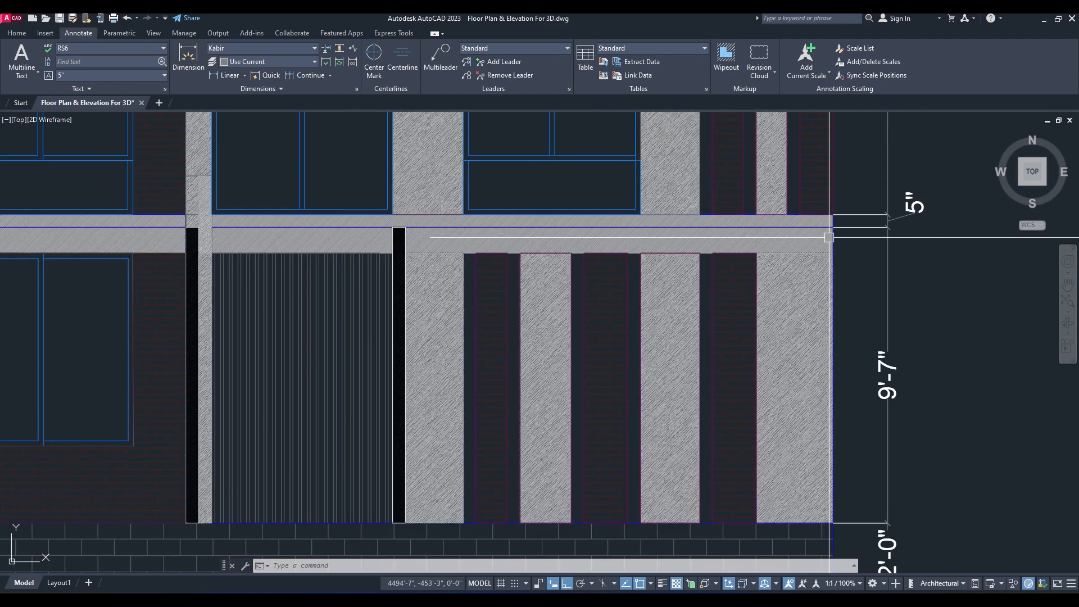
pyautogui.click(188, 57)
pyautogui.scroll(2, 821, 292)
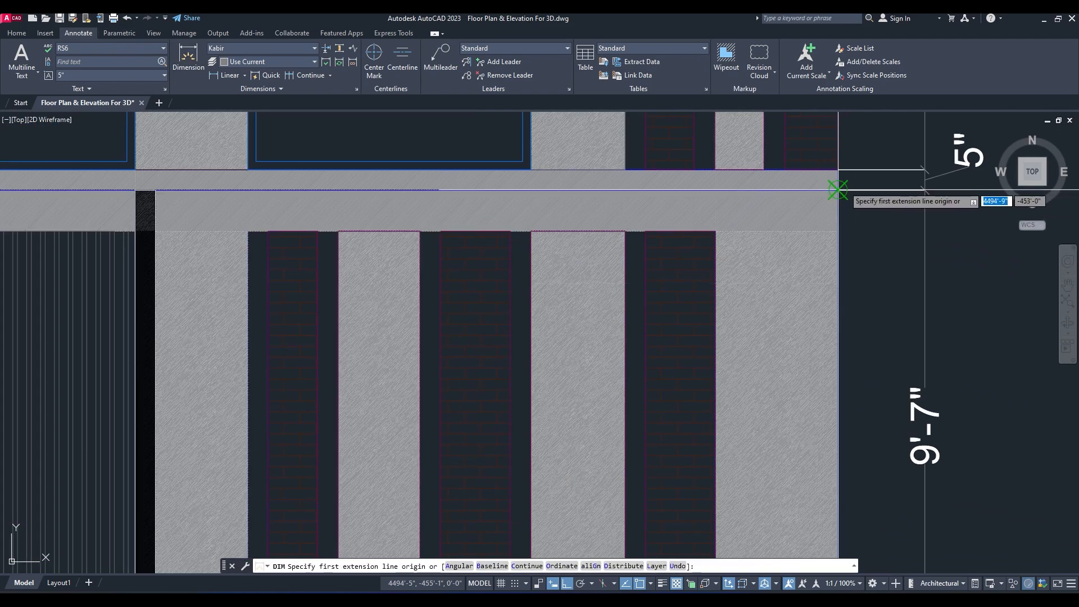
pyautogui.click(833, 228)
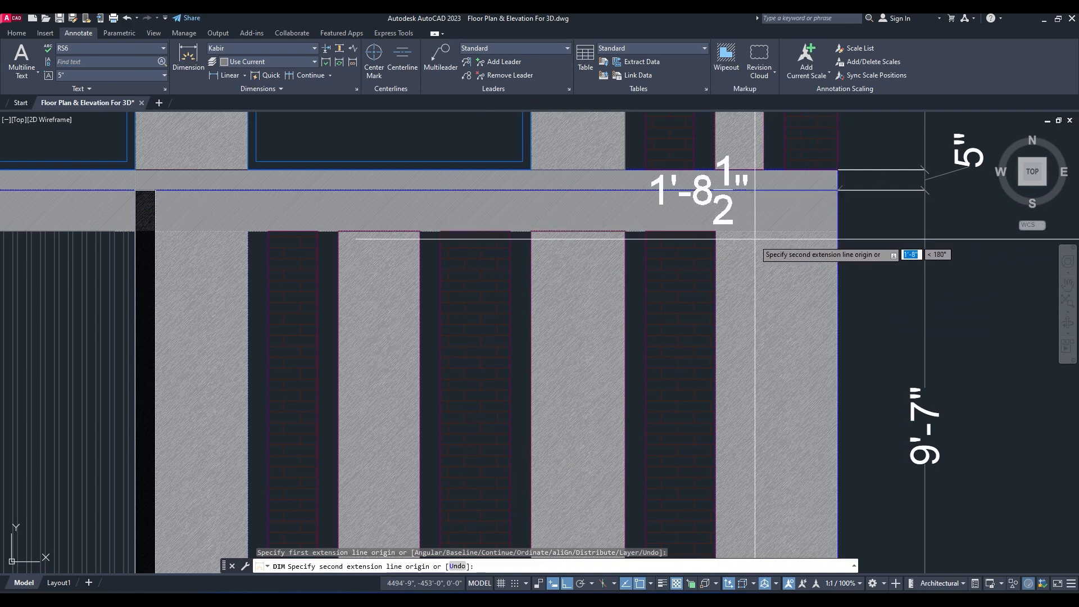
pyautogui.click(831, 232)
pyautogui.moveTo(927, 221); pyautogui.dragTo(802, 234, button='middle')
pyautogui.click(890, 235)
pyautogui.press('Escape')
pyautogui.scroll(-7, 787, 225)
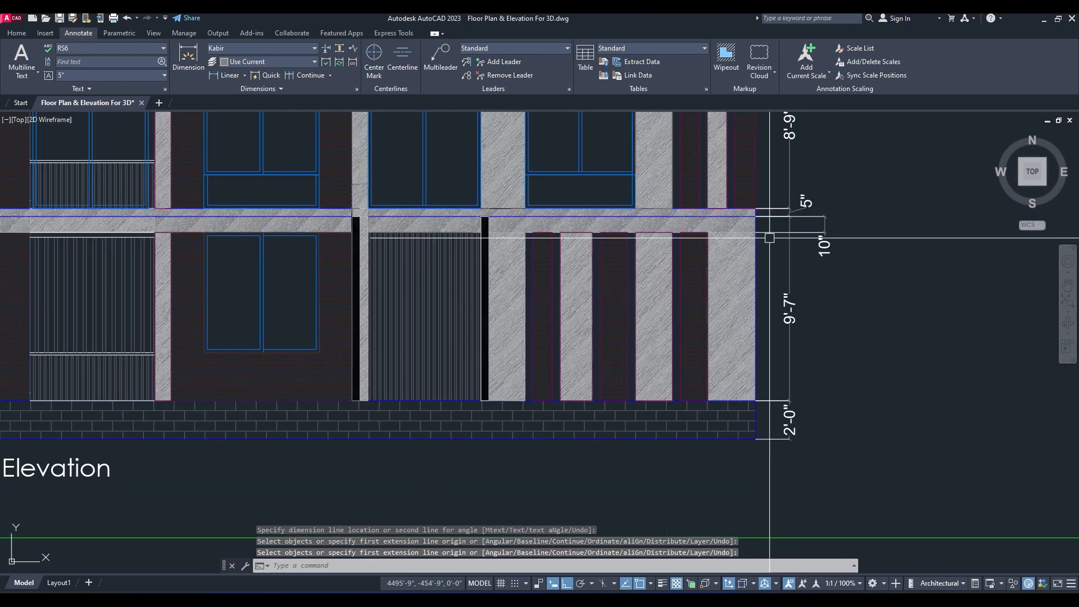
# Step: Switch to 3ds Max and make the extruded ground-floor walls see-through in the Front view
pyautogui.click(1045, 19)
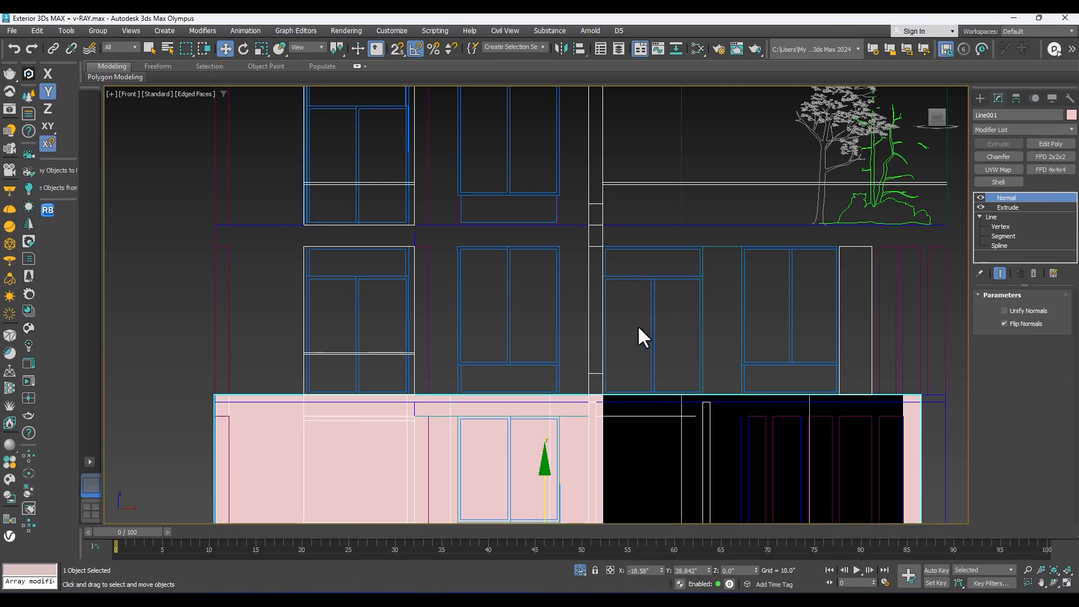
pyautogui.moveTo(573, 346); pyautogui.dragTo(595, 267, button='middle')
pyautogui.scroll(-2, 544, 318)
pyautogui.moveTo(518, 338); pyautogui.dragTo(546, 291, button='middle')
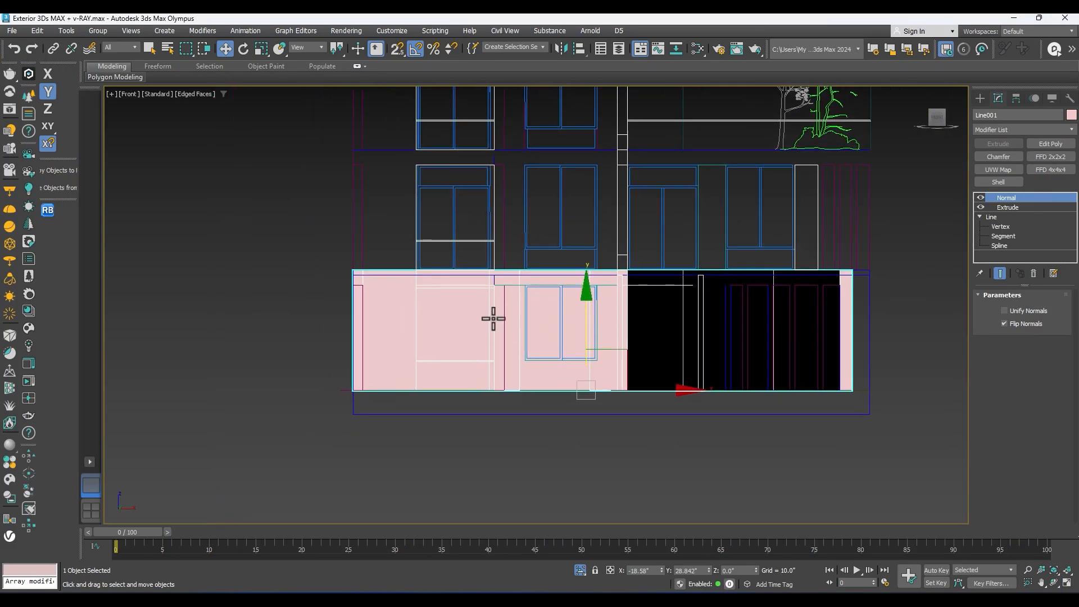
pyautogui.scroll(2, 432, 326)
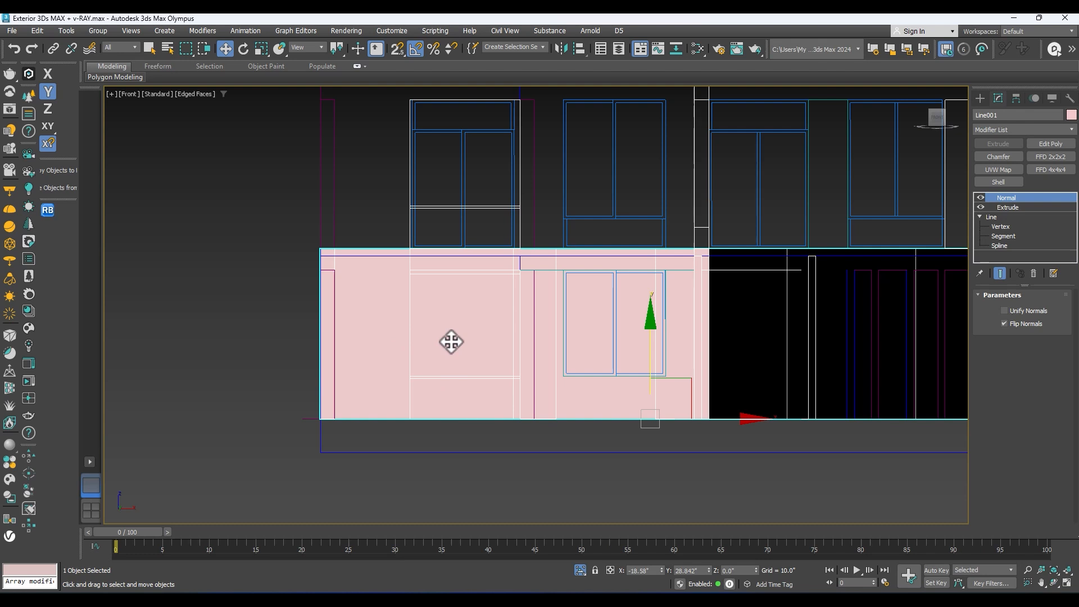
pyautogui.moveTo(712, 419); pyautogui.dragTo(584, 419)
pyautogui.hotkey('ctrl', 'z')
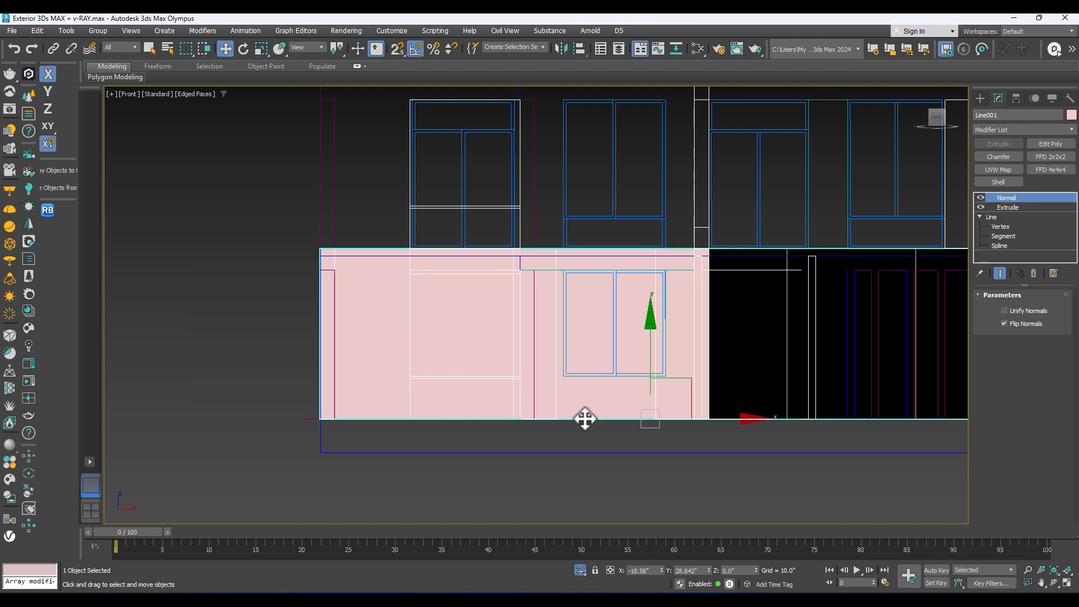
pyautogui.hotkey('alt', 'x')
pyautogui.moveTo(714, 418); pyautogui.dragTo(677, 417, button='middle')
pyautogui.scroll(2, 675, 417)
pyautogui.moveTo(670, 416); pyautogui.dragTo(561, 407)
pyautogui.hotkey('ctrl', 'z')
pyautogui.scroll(-2, 631, 392)
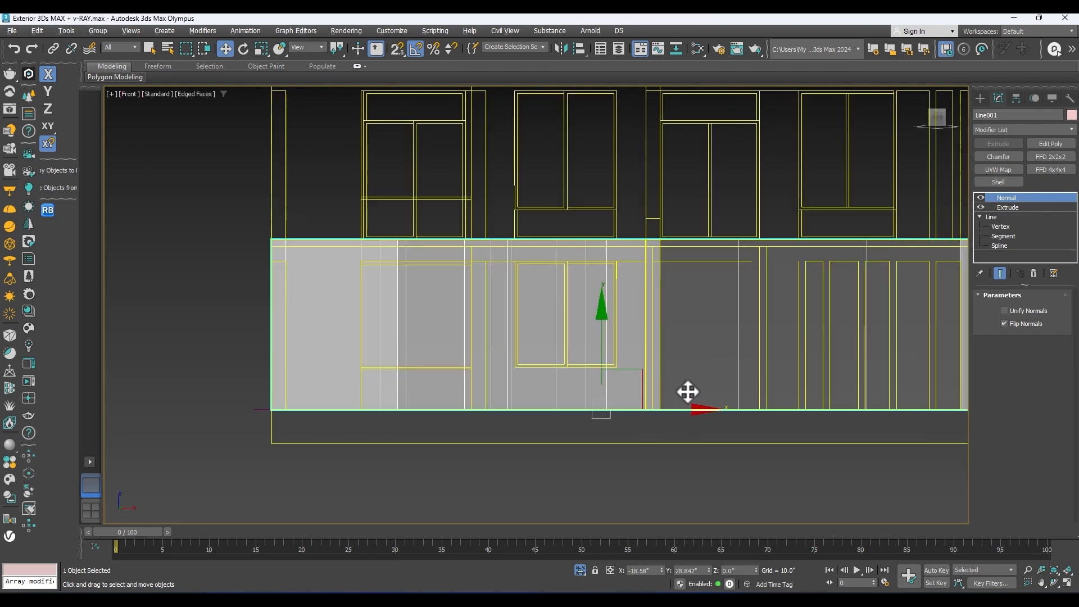
# Step: Add an Edit Poly modifier to the extruded walls and enter edge editing
pyautogui.moveTo(687, 390); pyautogui.dragTo(610, 385, button='middle')
pyautogui.moveTo(818, 273); pyautogui.dragTo(799, 246, button='middle')
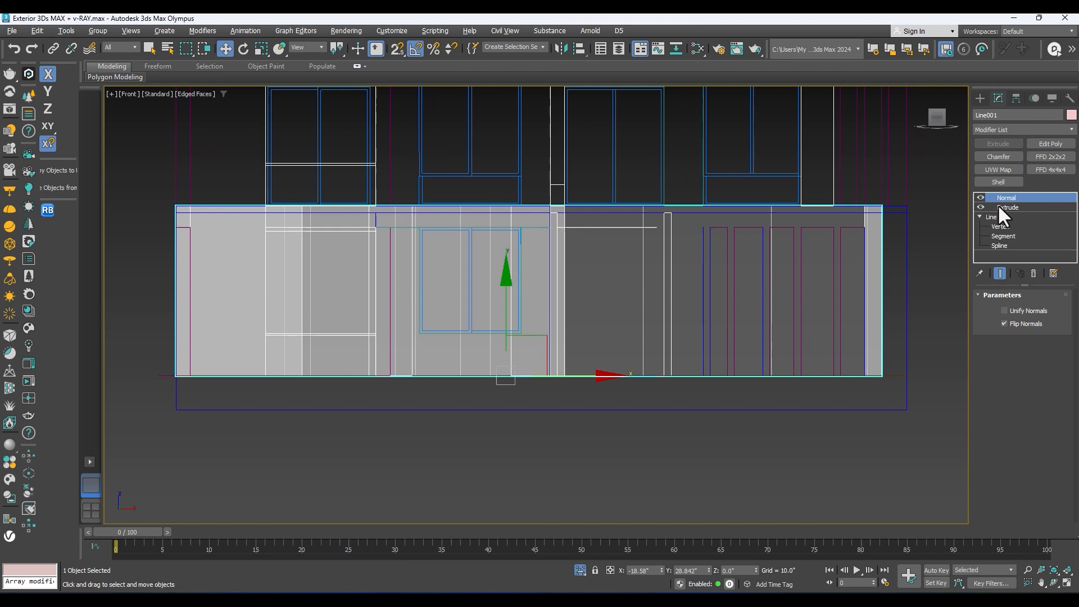
pyautogui.moveTo(593, 269); pyautogui.dragTo(590, 292, button='middle')
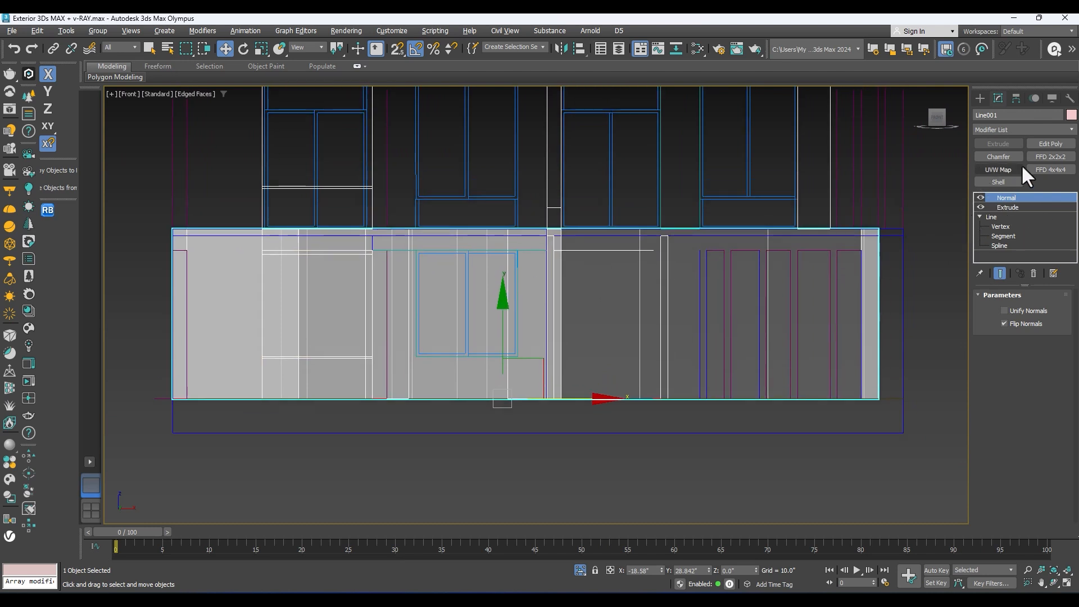
pyautogui.click(1046, 145)
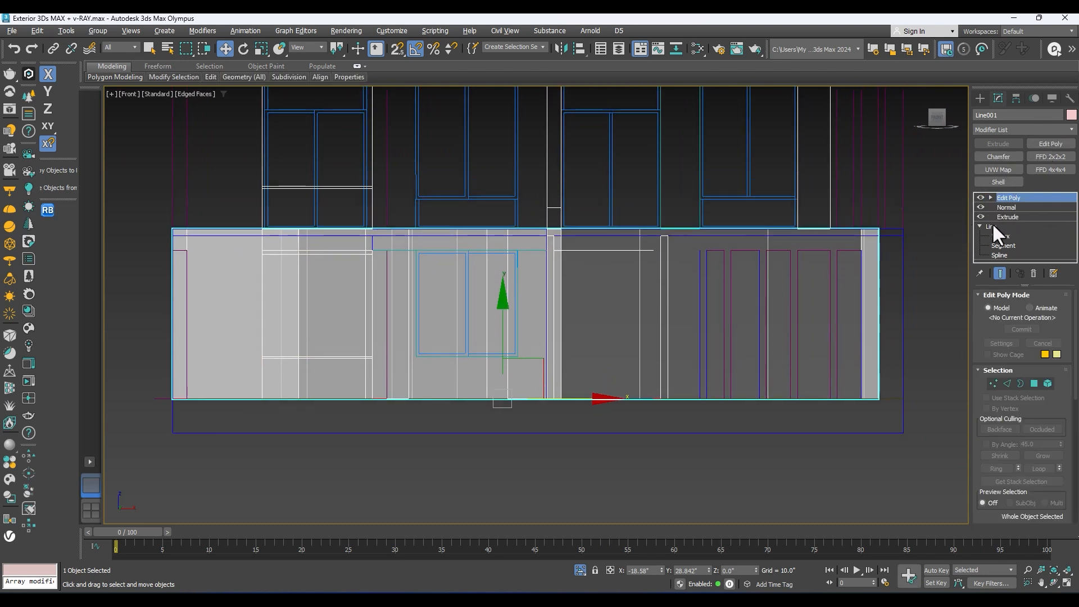
pyautogui.click(1011, 208)
pyautogui.scroll(-5, 687, 283)
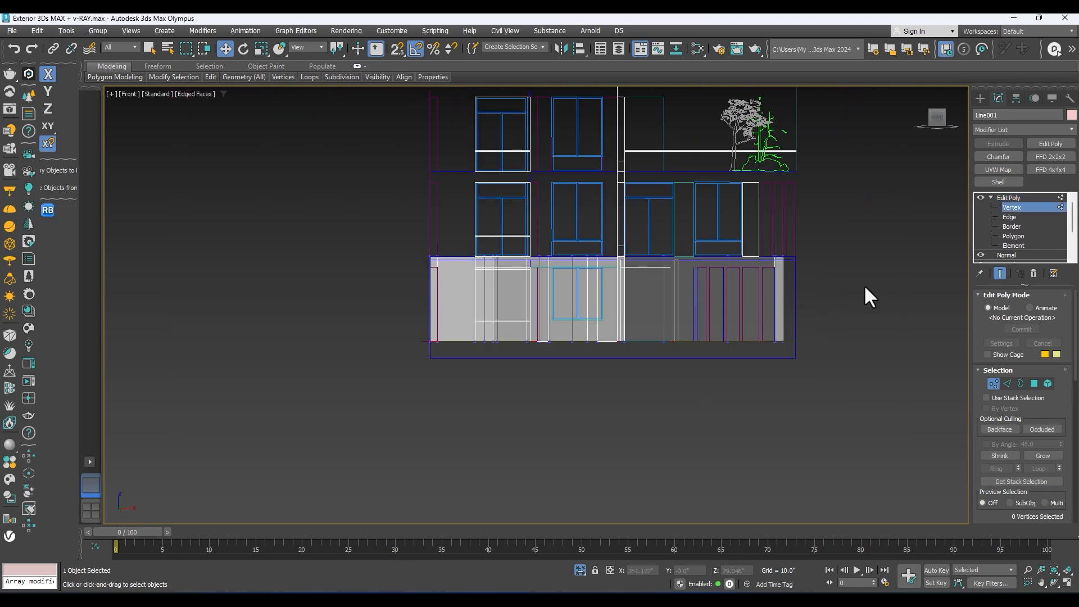
pyautogui.scroll(5, 556, 278)
pyautogui.moveTo(556, 278); pyautogui.dragTo(416, 303, button='middle')
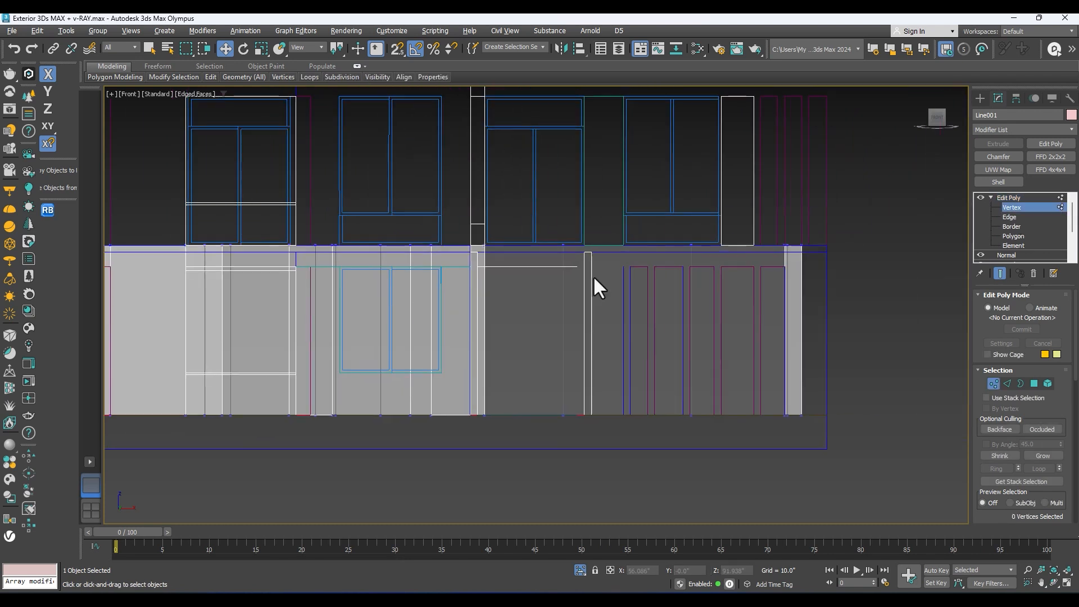
pyautogui.click(1022, 216)
# Step: Select all vertical edges of the ground-floor walls and connect them with one horizontal segment
pyautogui.scroll(-3, 866, 291)
pyautogui.moveTo(898, 298); pyautogui.dragTo(183, 335)
pyautogui.scroll(3, 452, 306)
pyautogui.moveTo(450, 312); pyautogui.dragTo(436, 263, button='middle')
pyautogui.rightClick(442, 259)
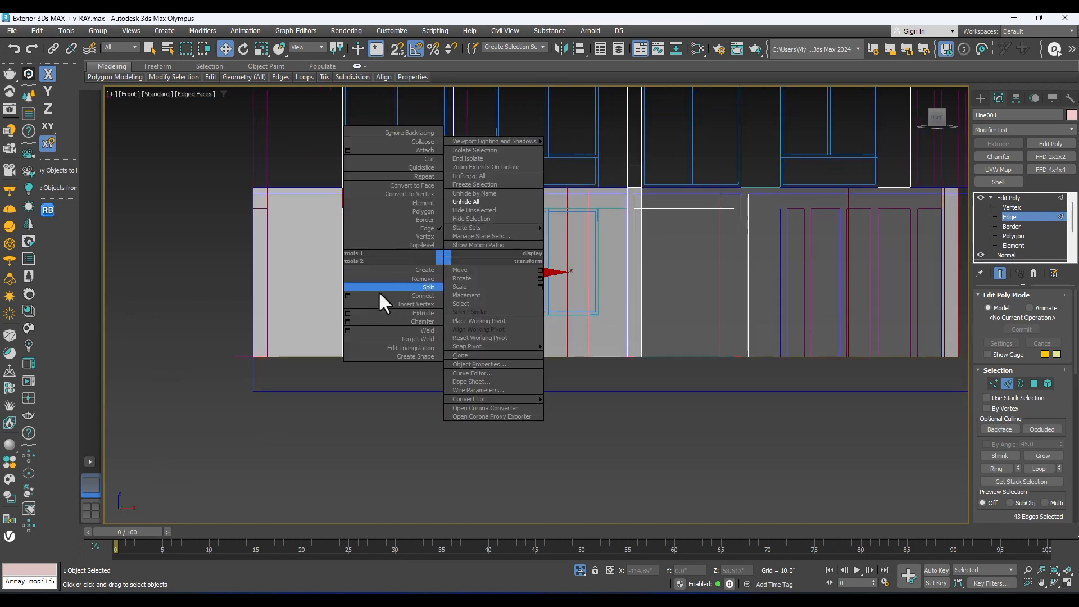
pyautogui.click(348, 295)
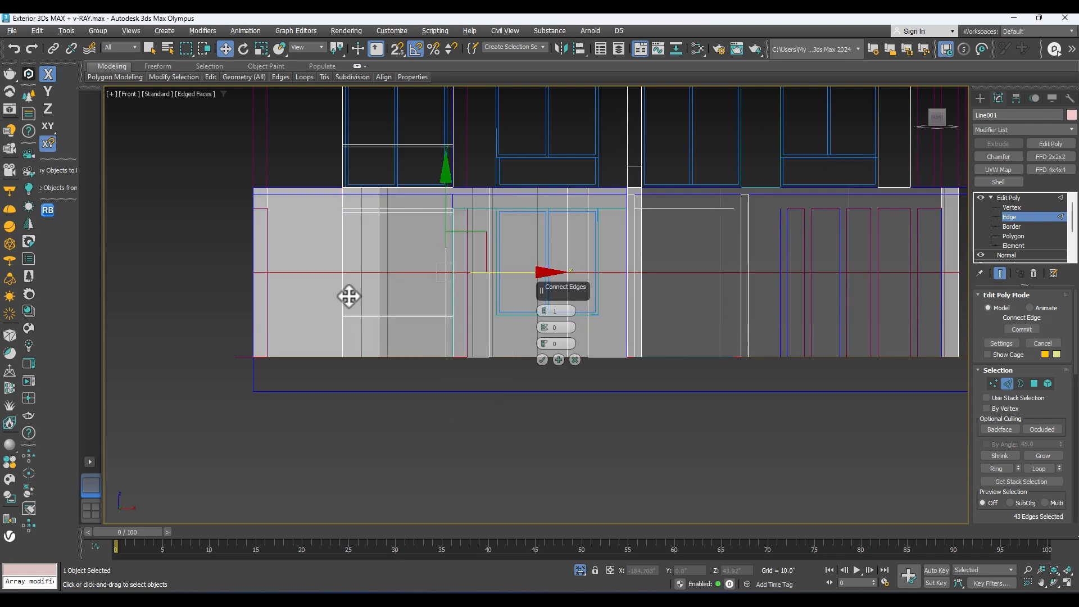
pyautogui.click(542, 359)
# Step: Lower the new horizontal edges along the vertical axis, snapping them to the bottom of the ground-floor window
pyautogui.moveTo(563, 245); pyautogui.dragTo(575, 249, button='middle')
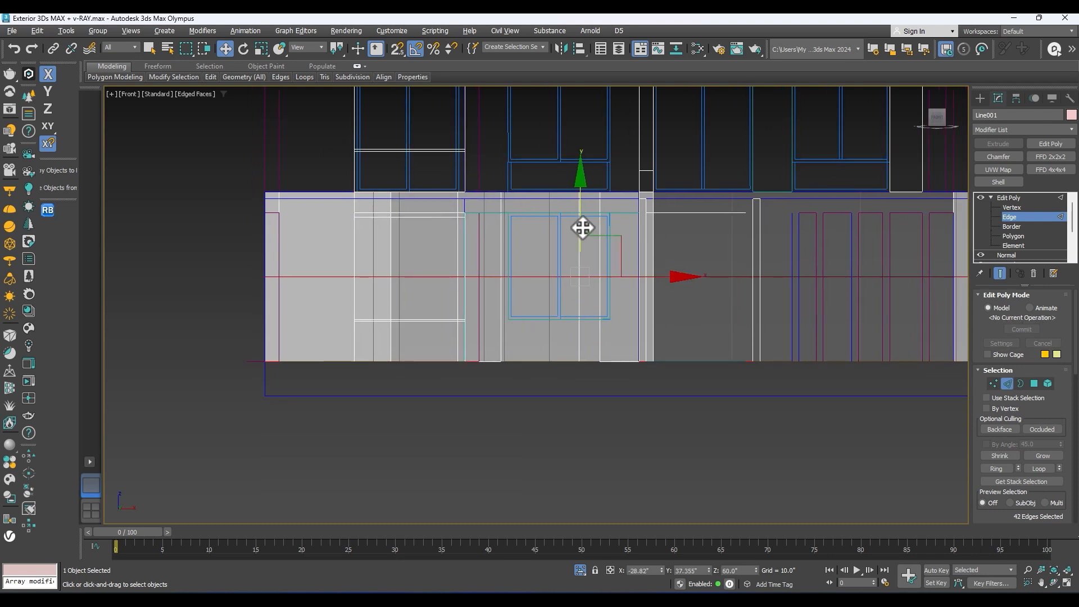
pyautogui.moveTo(580, 227); pyautogui.dragTo(533, 190)
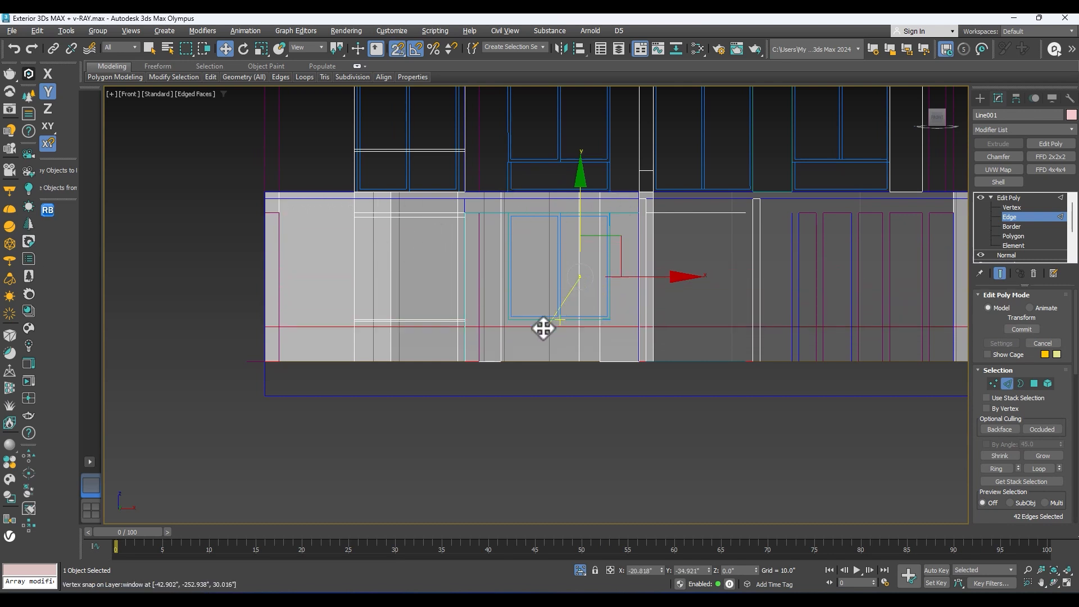
pyautogui.scroll(-3, 640, 313)
pyautogui.moveTo(639, 314); pyautogui.dragTo(489, 330, button='middle')
pyautogui.scroll(3, 654, 308)
pyautogui.moveTo(654, 309); pyautogui.dragTo(758, 295, button='middle')
pyautogui.scroll(-3, 855, 259)
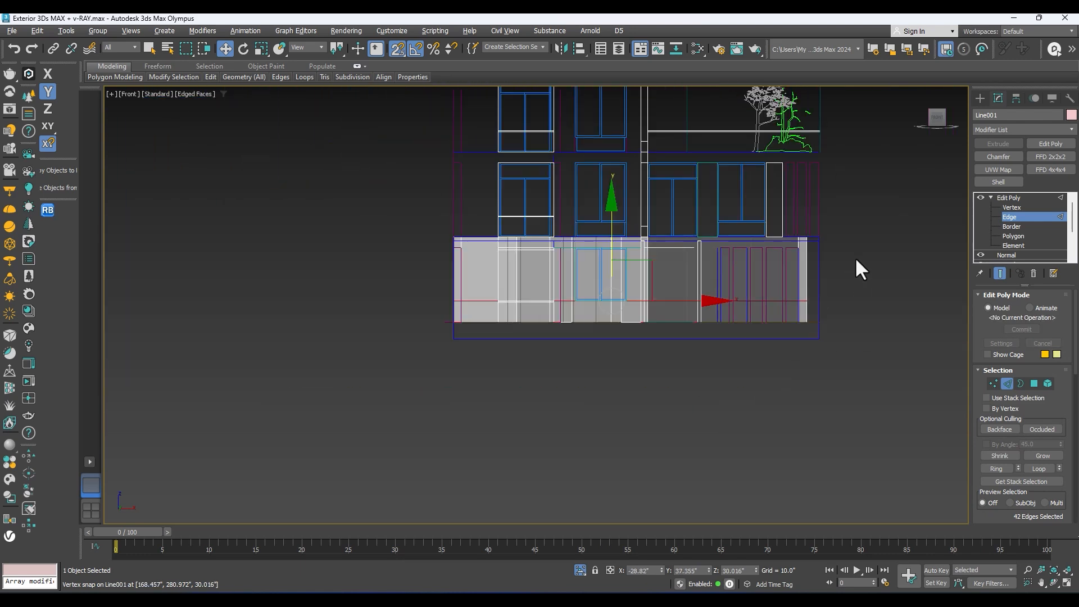
# Step: Select the vertical wall edges above the sill line and connect them with one more horizontal segment
pyautogui.moveTo(336, 288); pyautogui.dragTo(335, 288)
pyautogui.rightClick(453, 278)
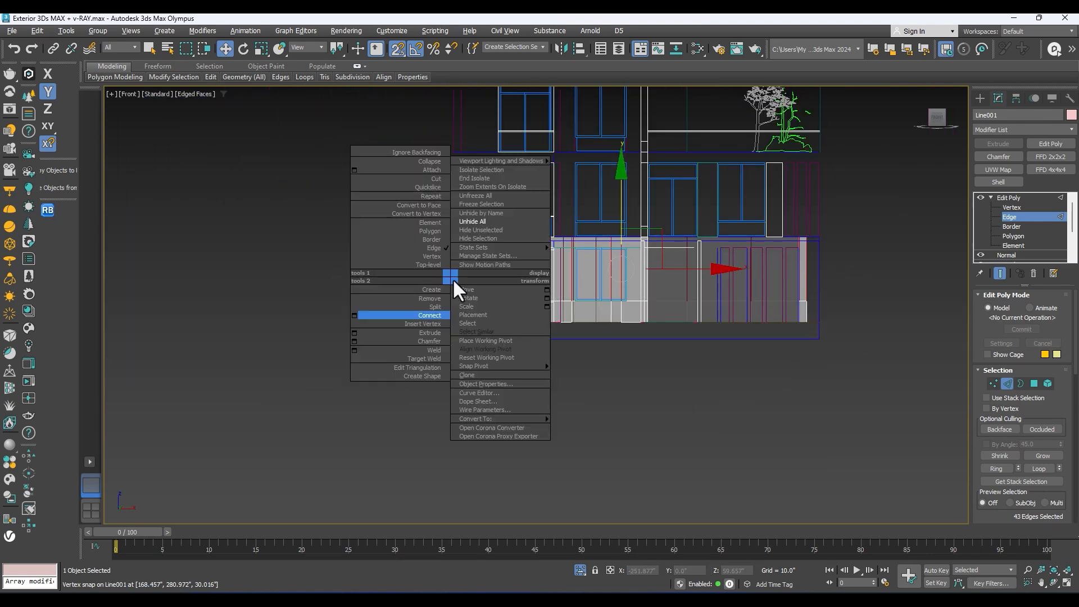
pyautogui.click(354, 316)
pyautogui.scroll(2, 627, 258)
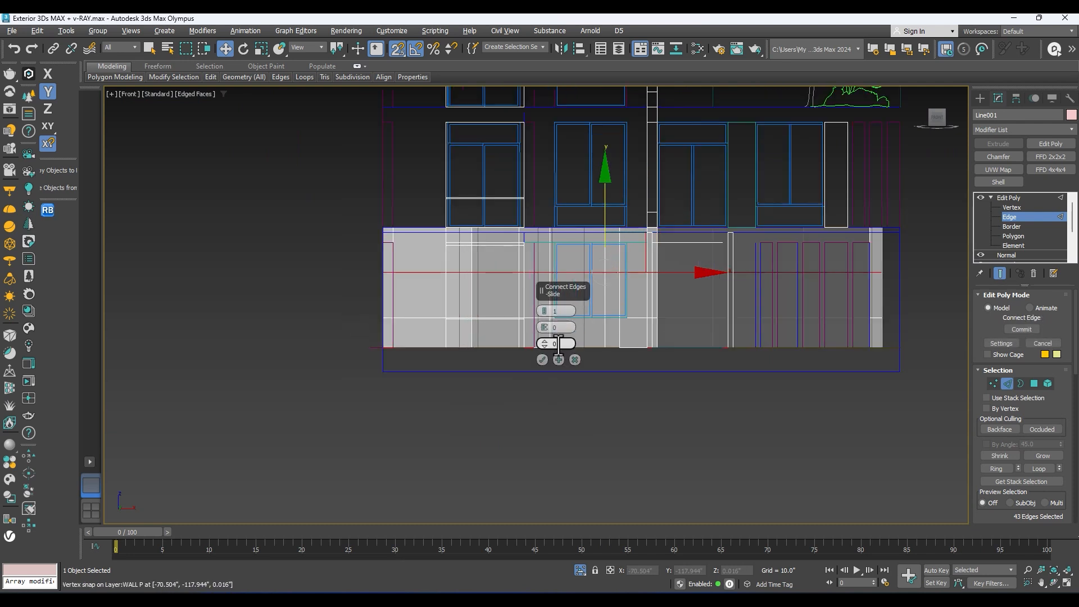
pyautogui.click(541, 359)
# Step: Raise the second row of horizontal edges to snap at the ground-floor window's top and leave edge editing
pyautogui.scroll(3, 586, 254)
pyautogui.moveTo(626, 257); pyautogui.dragTo(309, 226)
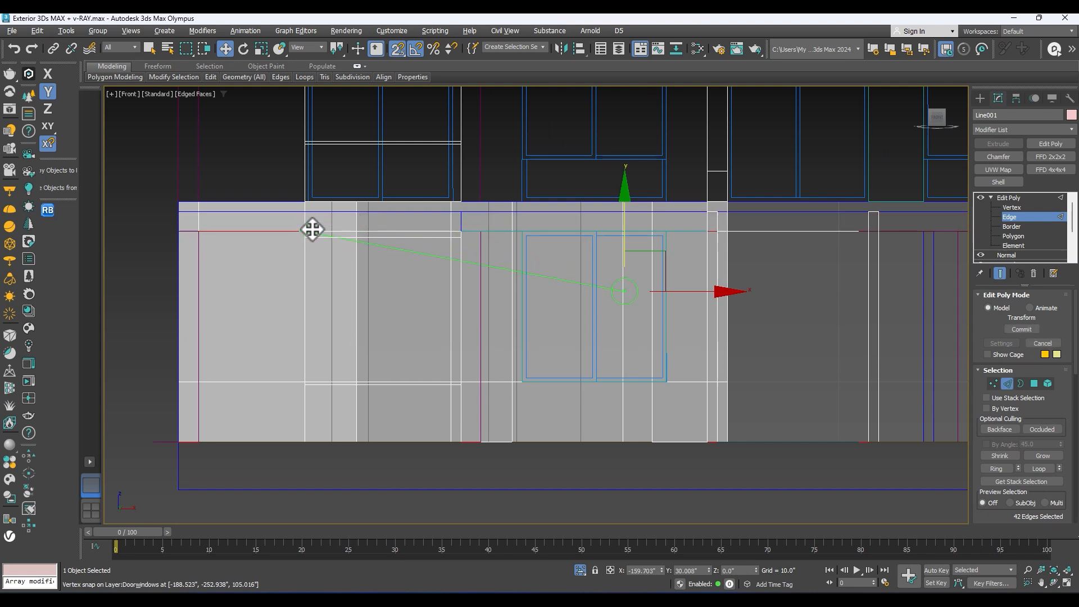
pyautogui.scroll(-3, 692, 280)
pyautogui.moveTo(723, 288); pyautogui.dragTo(431, 309, button='middle')
pyautogui.moveTo(740, 305); pyautogui.dragTo(743, 288, button='middle')
pyautogui.click(1003, 198)
# Step: Examine the new horizontal edges around the side and rear walls in wireframe and shaded display
pyautogui.keyDown('alt'); pyautogui.moveTo(554, 278); pyautogui.dragTo(641, 304, button='middle'); pyautogui.keyUp('alt')
pyautogui.moveTo(641, 304); pyautogui.dragTo(636, 262, button='middle')
pyautogui.press('F3')
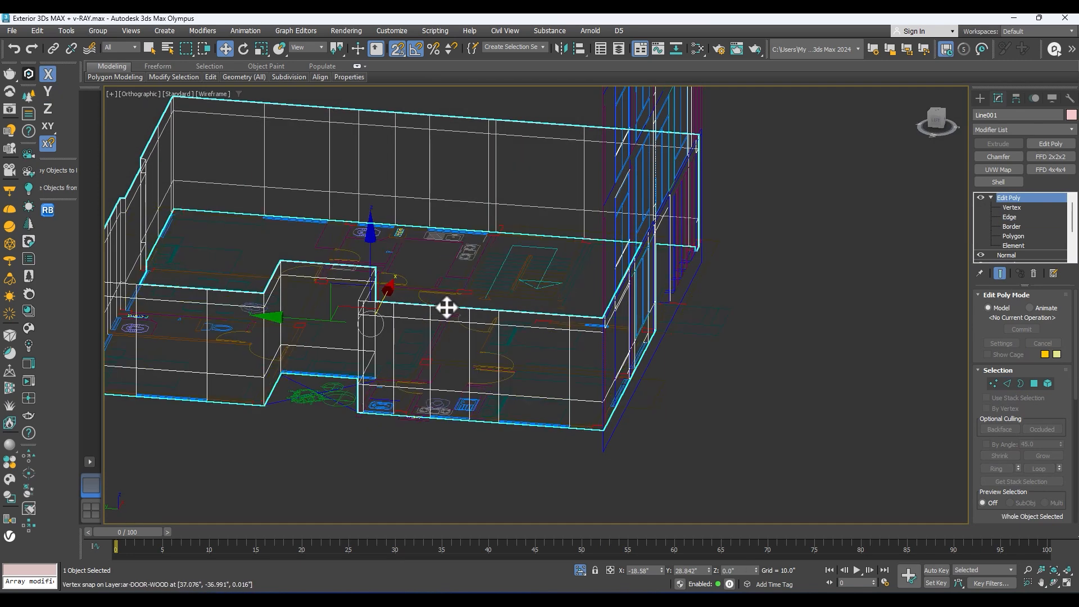
pyautogui.keyDown('alt'); pyautogui.moveTo(469, 316); pyautogui.dragTo(547, 298, button='middle'); pyautogui.keyUp('alt')
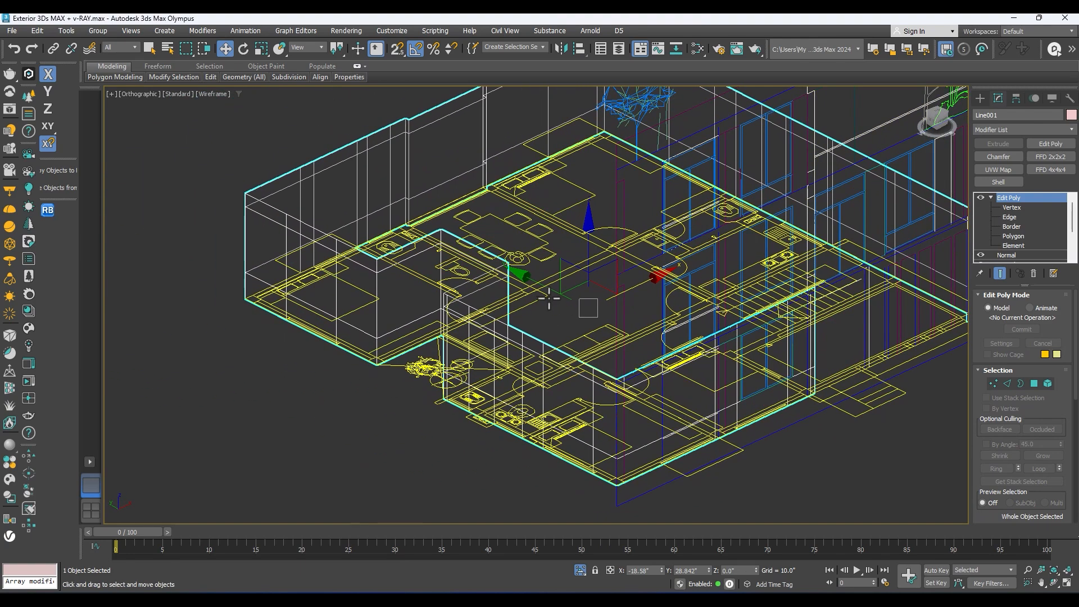
pyautogui.click(558, 308)
pyautogui.press('F3')
pyautogui.scroll(2, 498, 346)
pyautogui.click(507, 353)
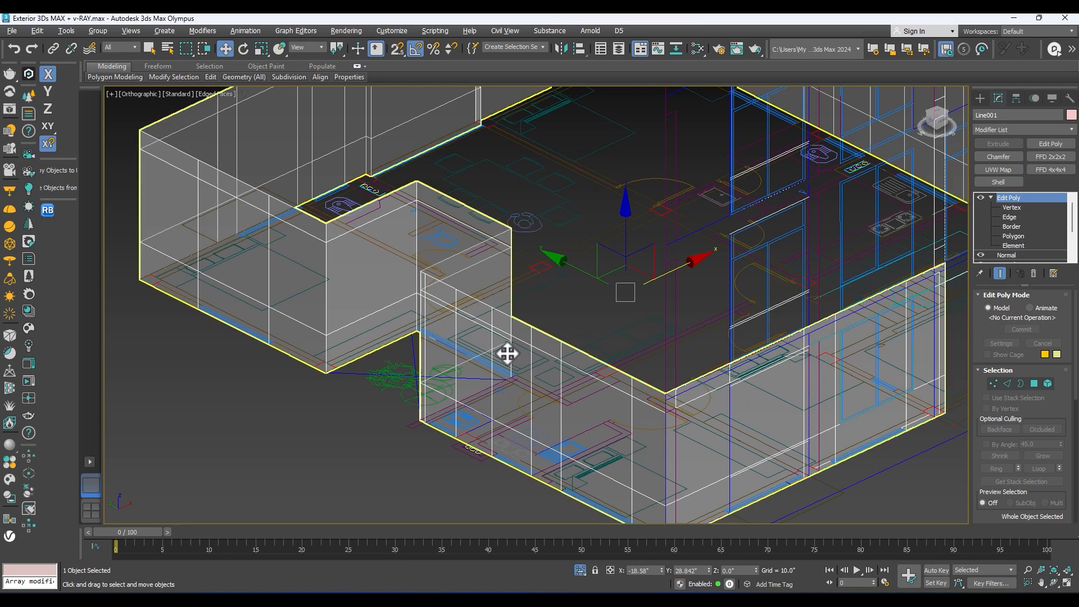
# Step: Turn off the see-through display of the walls
pyautogui.hotkey('alt', 'x')
pyautogui.keyDown('alt'); pyautogui.moveTo(506, 352); pyautogui.dragTo(509, 328, button='middle'); pyautogui.keyUp('alt')
pyautogui.scroll(4, 373, 328)
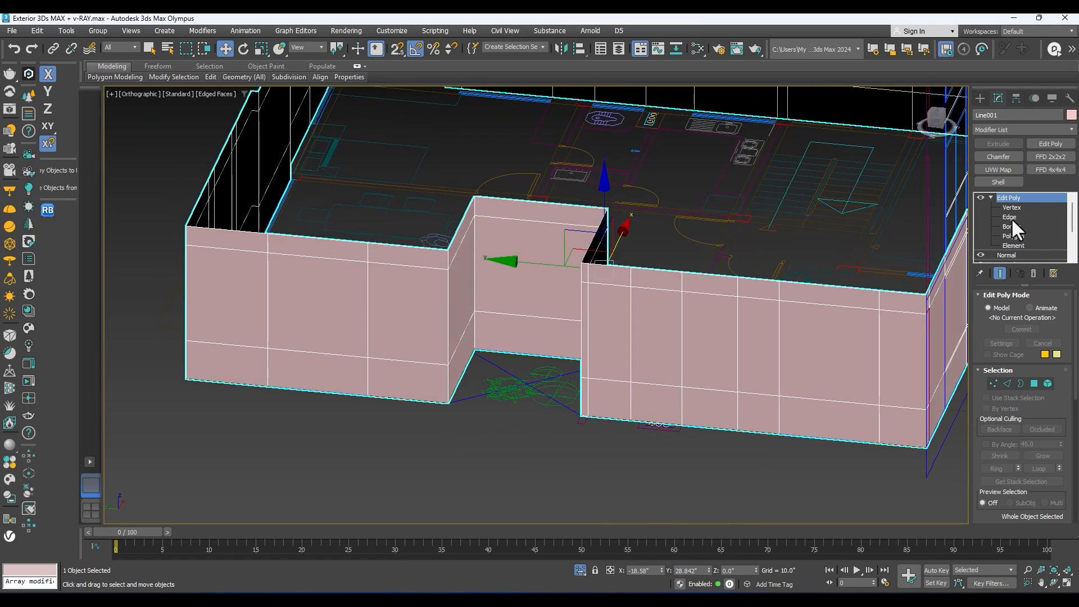
# Step: Select the outer corner edge beside the side wall's recess together with the neighbouring vertical edge on the same wall
pyautogui.click(1011, 218)
pyautogui.scroll(3, 359, 328)
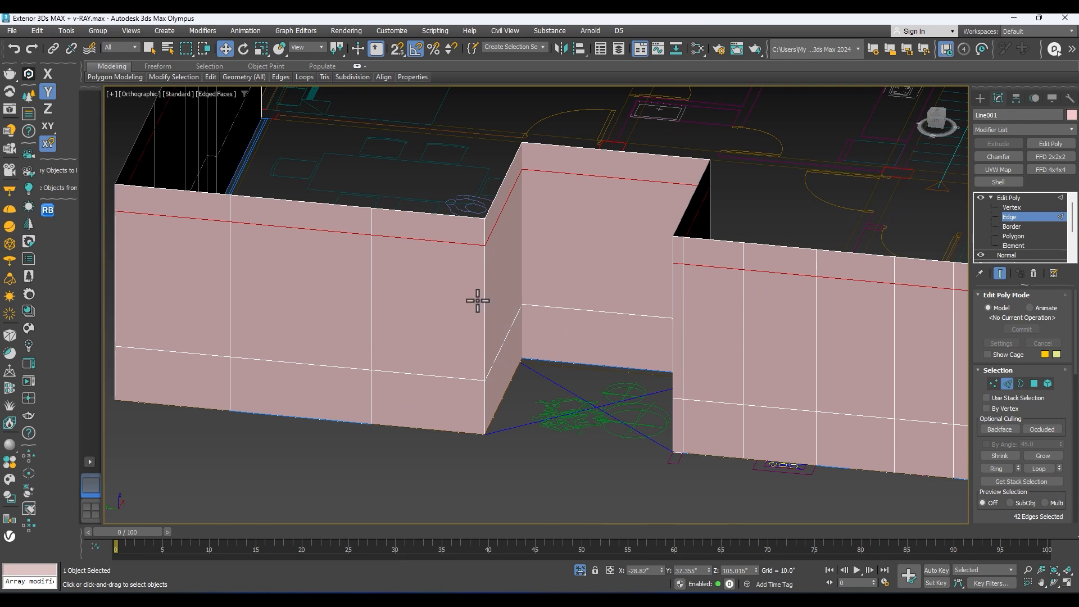
pyautogui.keyDown('ctrl'); pyautogui.click(373, 284); pyautogui.keyUp('ctrl')
pyautogui.scroll(-5, 388, 286)
pyautogui.keyDown('alt'); pyautogui.moveTo(424, 298); pyautogui.dragTo(398, 282, button='middle'); pyautogui.keyUp('alt')
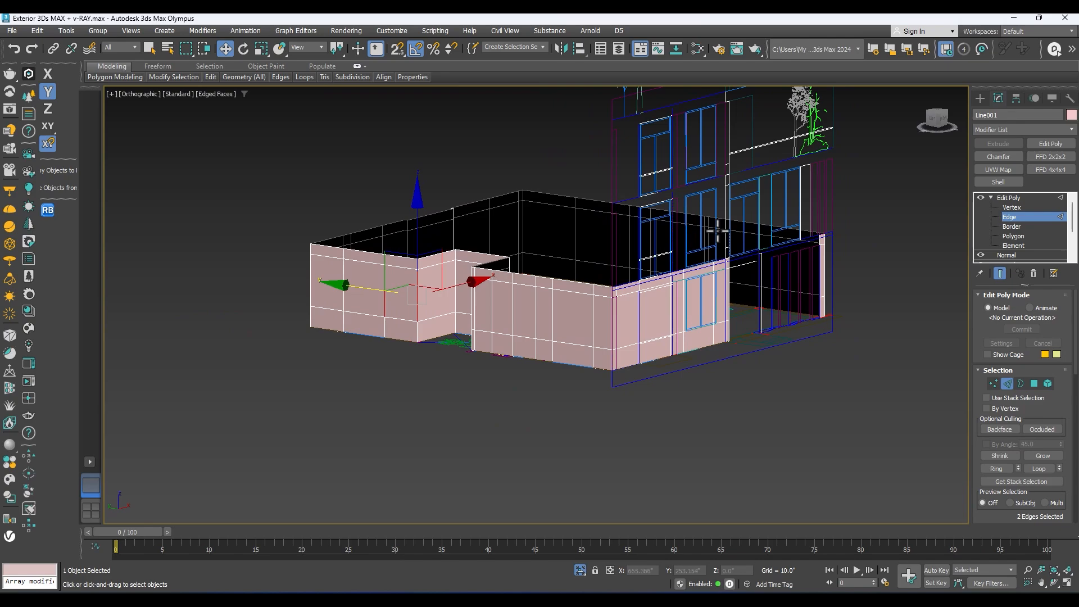
# Step: Examine the walls together with the front elevation, and switch to AutoCAD to view the West Elevation
pyautogui.keyDown('alt'); pyautogui.moveTo(593, 275); pyautogui.dragTo(616, 255, button='middle'); pyautogui.keyUp('alt')
pyautogui.keyDown('alt'); pyautogui.moveTo(457, 358); pyautogui.dragTo(668, 324, button='middle'); pyautogui.keyUp('alt')
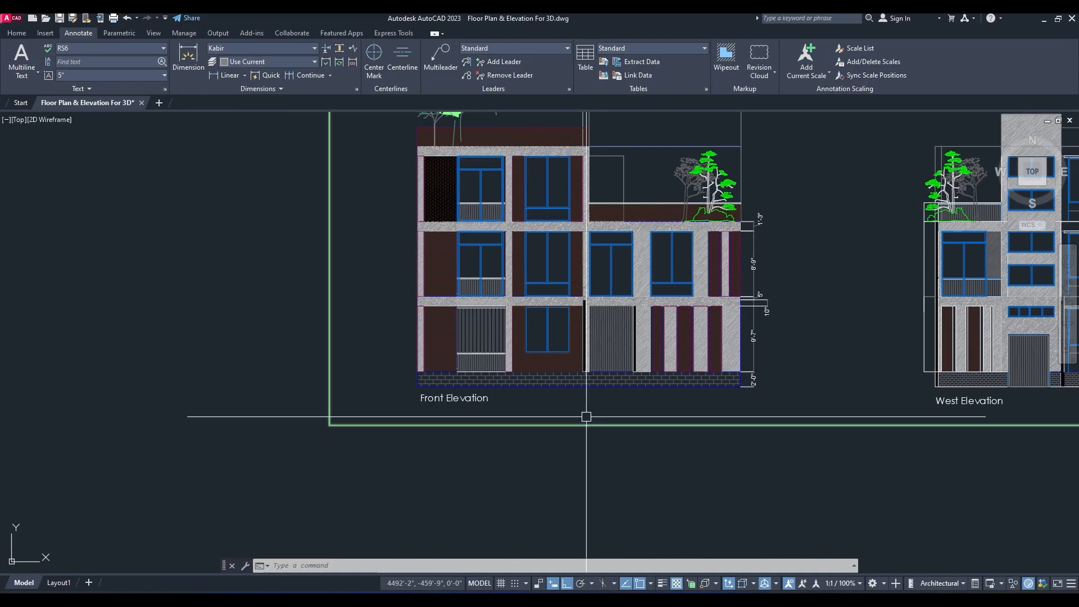
pyautogui.scroll(-3, 585, 414)
pyautogui.scroll(3, 657, 378)
pyautogui.moveTo(657, 378); pyautogui.dragTo(728, 397, button='middle')
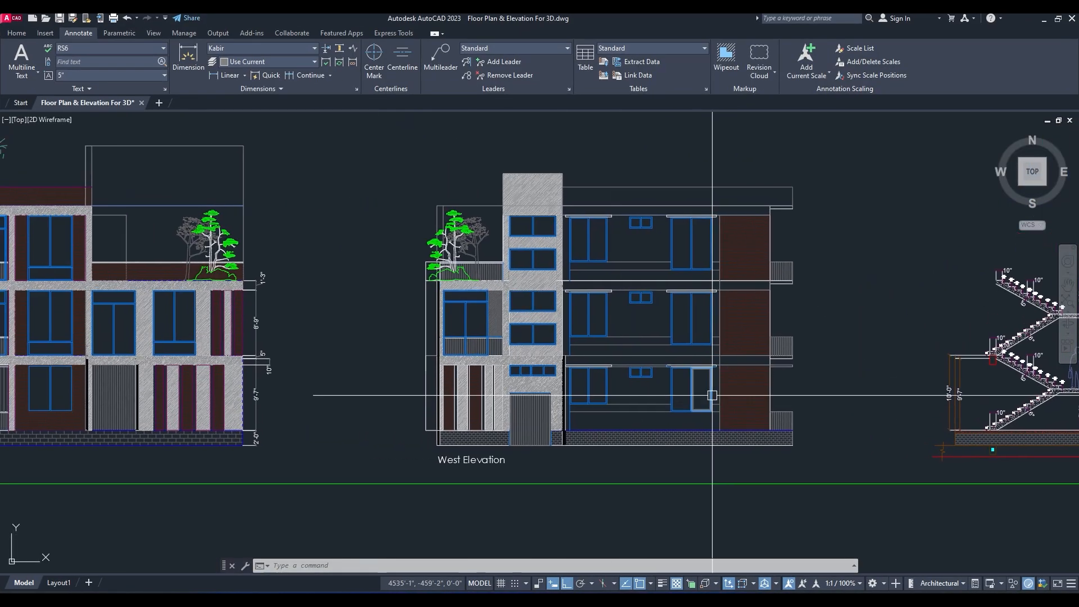
# Step: Examine the West Elevation in AutoCAD, then return to 3ds Max and view the ground-floor plan from the top
pyautogui.scroll(2, 643, 388)
pyautogui.scroll(-4, 486, 444)
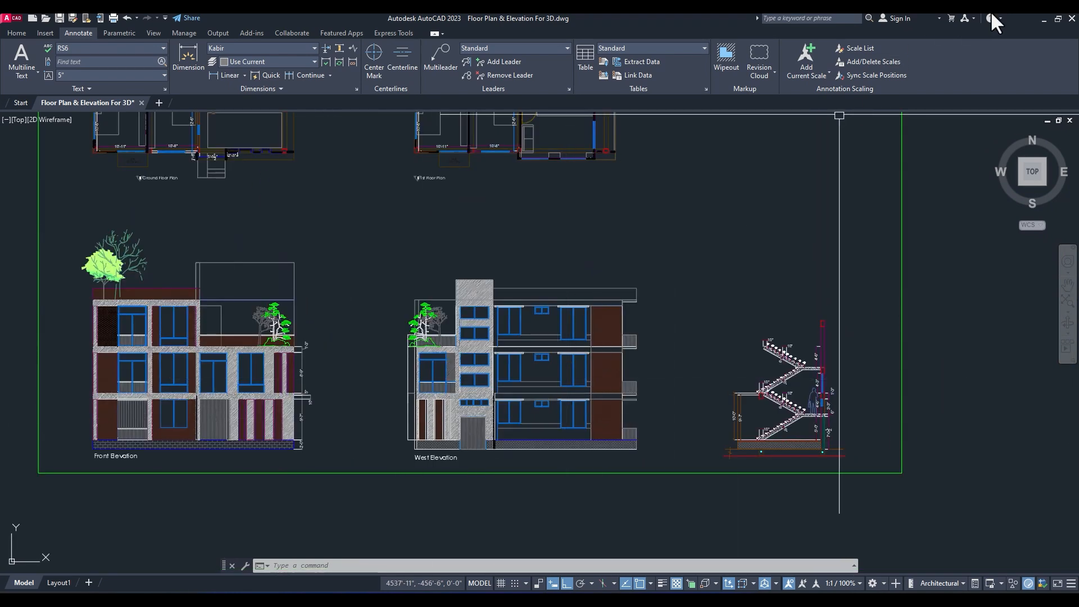
pyautogui.click(1043, 19)
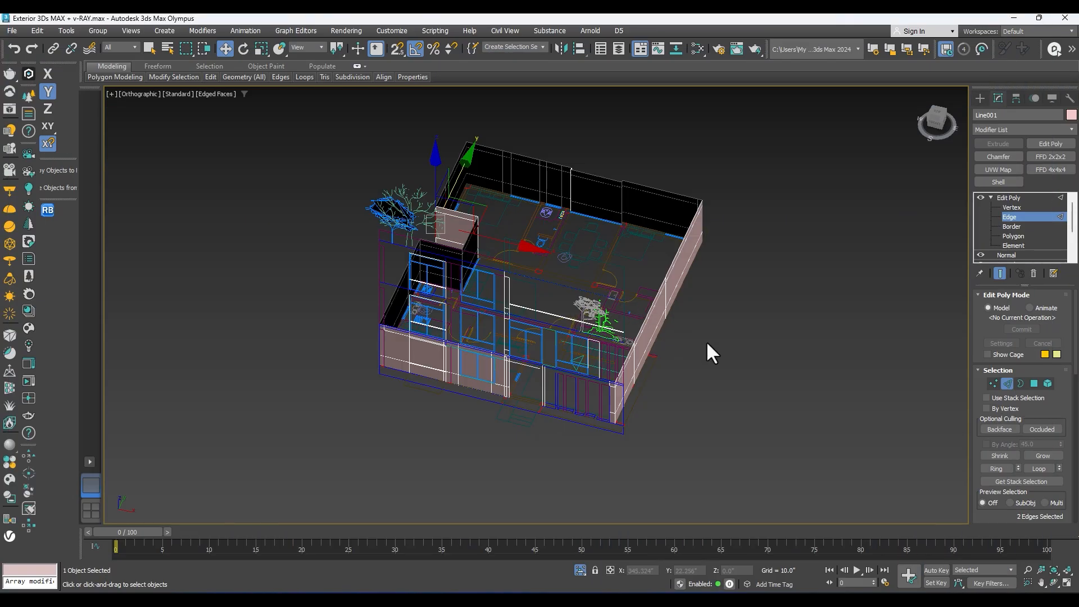
pyautogui.press('t')
pyautogui.press('z')
pyautogui.scroll(-5, 585, 337)
pyautogui.moveTo(694, 355); pyautogui.dragTo(518, 358, button='middle')
pyautogui.scroll(-5, 518, 358)
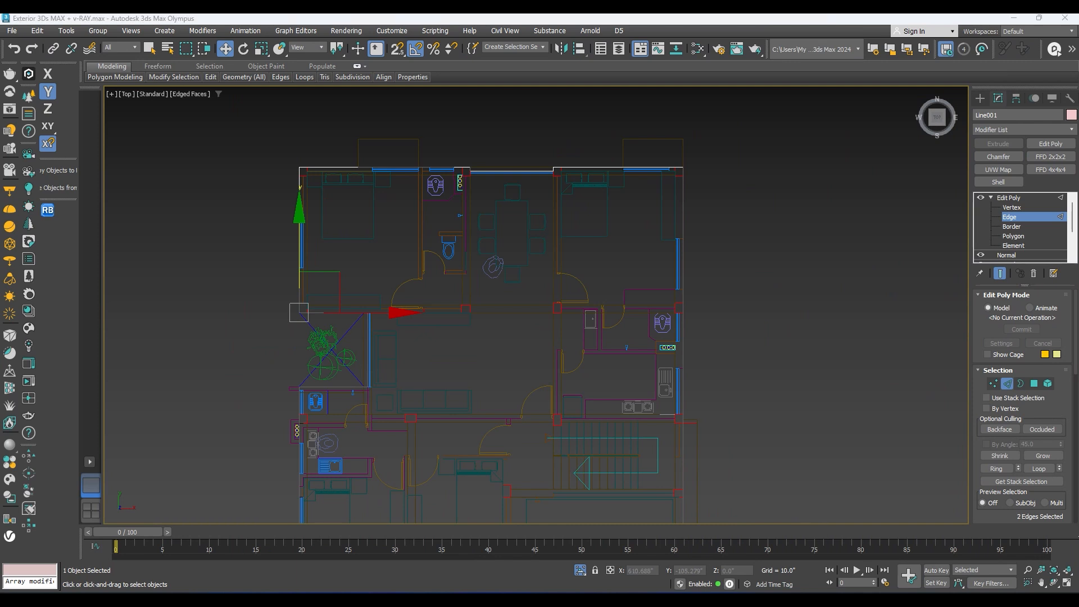
pyautogui.moveTo(533, 326); pyautogui.dragTo(531, 325)
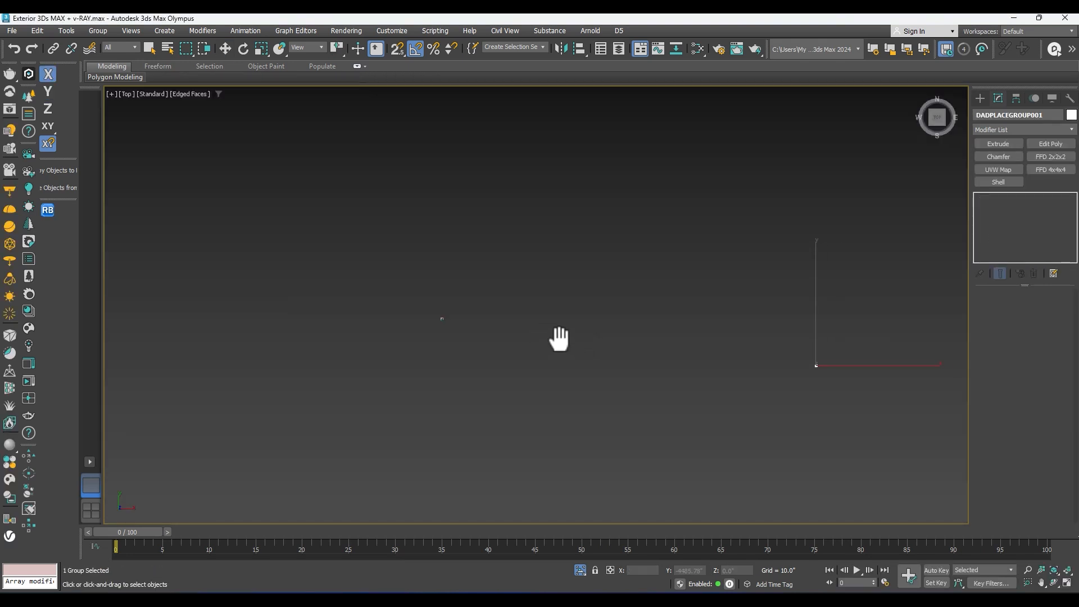
# Step: Select all the imported west elevation entities and combine them into one group
pyautogui.click(402, 304)
pyautogui.scroll(4, 473, 309)
pyautogui.scroll(-10, 573, 290)
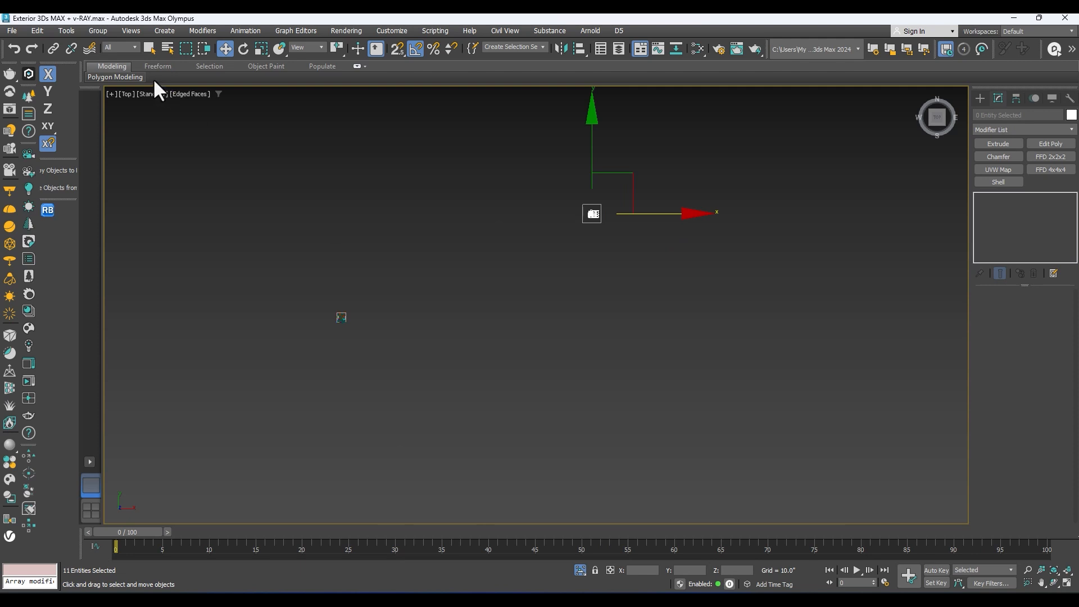
pyautogui.click(97, 32)
pyautogui.click(102, 47)
pyautogui.click(548, 328)
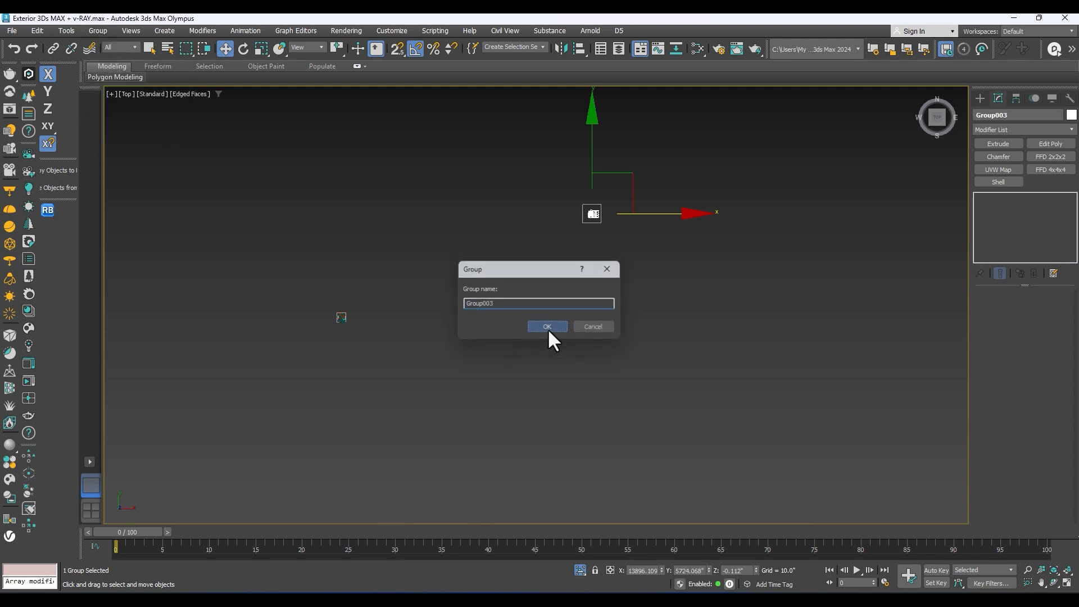
# Step: Set the west elevation group's position to X 0, Y 0 and Z 0, and place it beside the floor plan
pyautogui.rightClick(662, 568)
pyautogui.rightClick(707, 569)
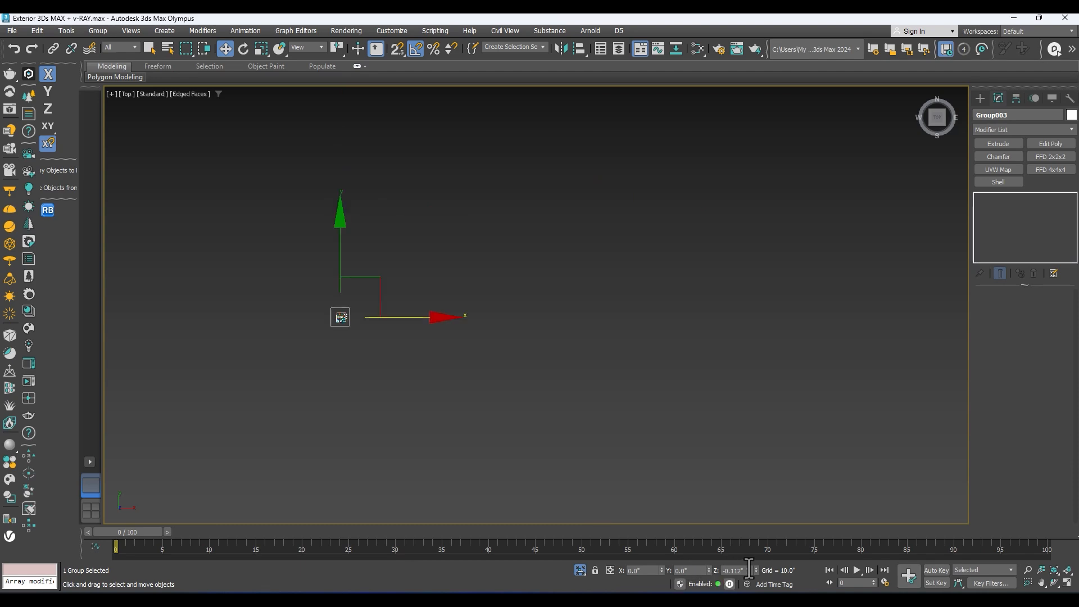
pyautogui.press('z')
pyautogui.scroll(-5, 521, 301)
pyautogui.moveTo(544, 326); pyautogui.dragTo(462, 332, button='middle')
pyautogui.moveTo(487, 313); pyautogui.dragTo(750, 304)
pyautogui.moveTo(750, 303); pyautogui.dragTo(627, 323, button='middle')
# Step: Rotate the west elevation group to stand upright and turn it parallel to the building's side walls
pyautogui.press('e')
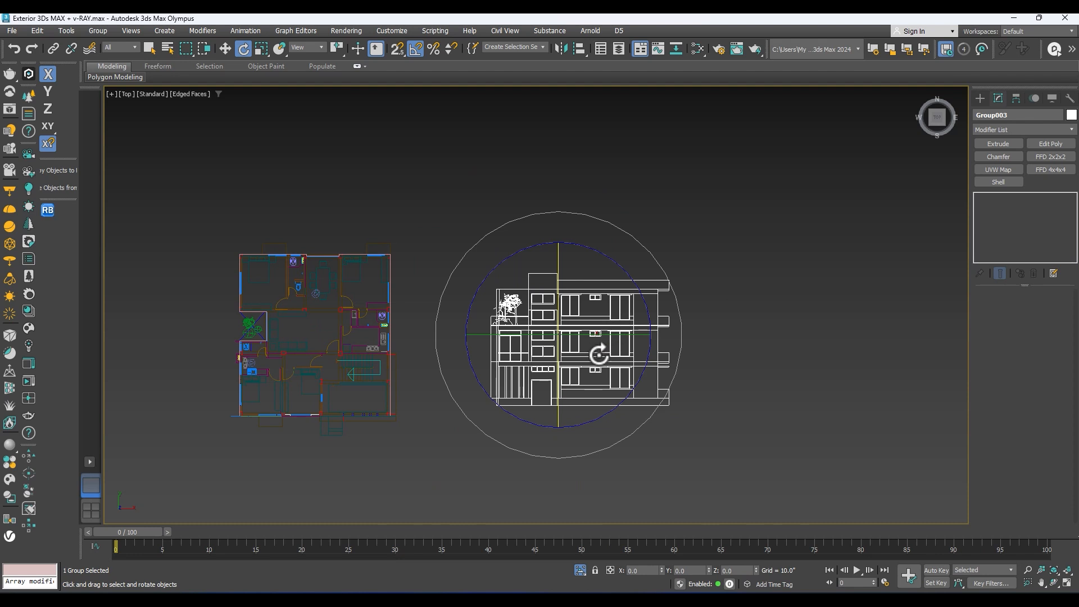
pyautogui.moveTo(558, 351); pyautogui.dragTo(558, 357)
pyautogui.moveTo(513, 416); pyautogui.dragTo(510, 441)
pyautogui.press('w')
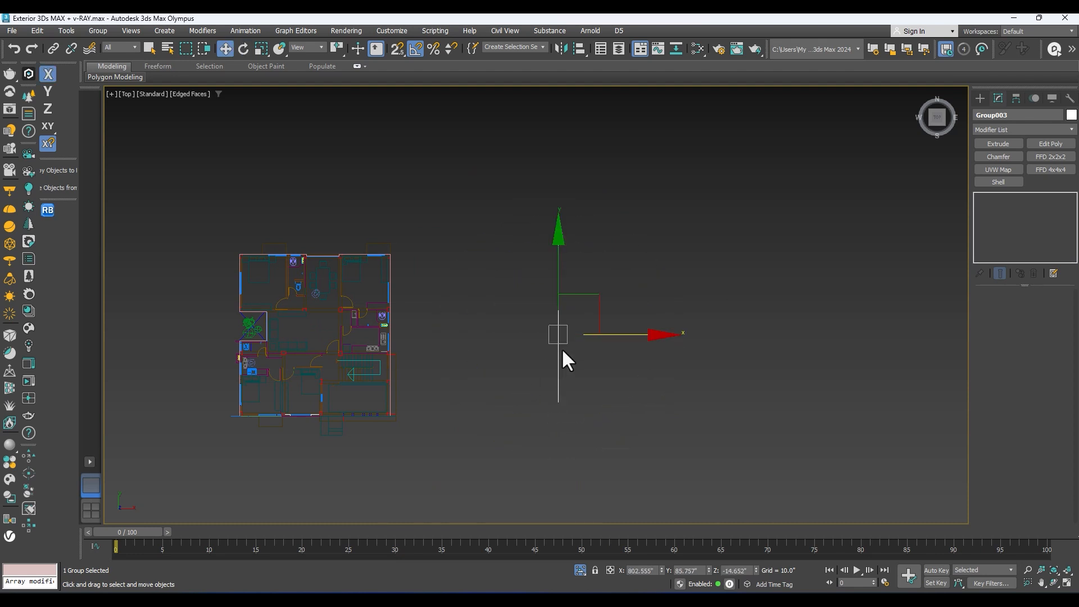
# Step: Move the upright west elevation against the building's side wall, snapping its rear end to the wall's rear outer corner
pyautogui.moveTo(570, 327); pyautogui.dragTo(413, 293)
pyautogui.moveTo(408, 302); pyautogui.dragTo(498, 343, button='middle')
pyautogui.scroll(10, 500, 289)
pyautogui.press('s')
pyautogui.moveTo(508, 304); pyautogui.dragTo(541, 421, button='middle')
pyautogui.scroll(-6, 539, 423)
pyautogui.moveTo(539, 237); pyautogui.dragTo(516, 399)
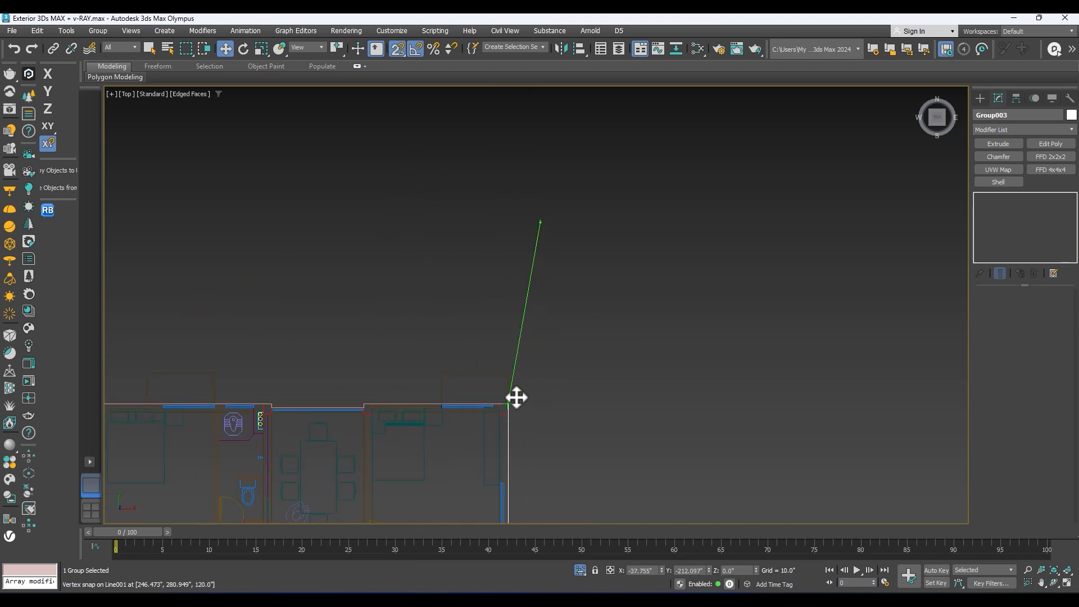
pyautogui.keyDown('alt'); pyautogui.moveTo(515, 398); pyautogui.dragTo(507, 289, button='middle'); pyautogui.keyUp('alt')
pyautogui.scroll(-6, 484, 343)
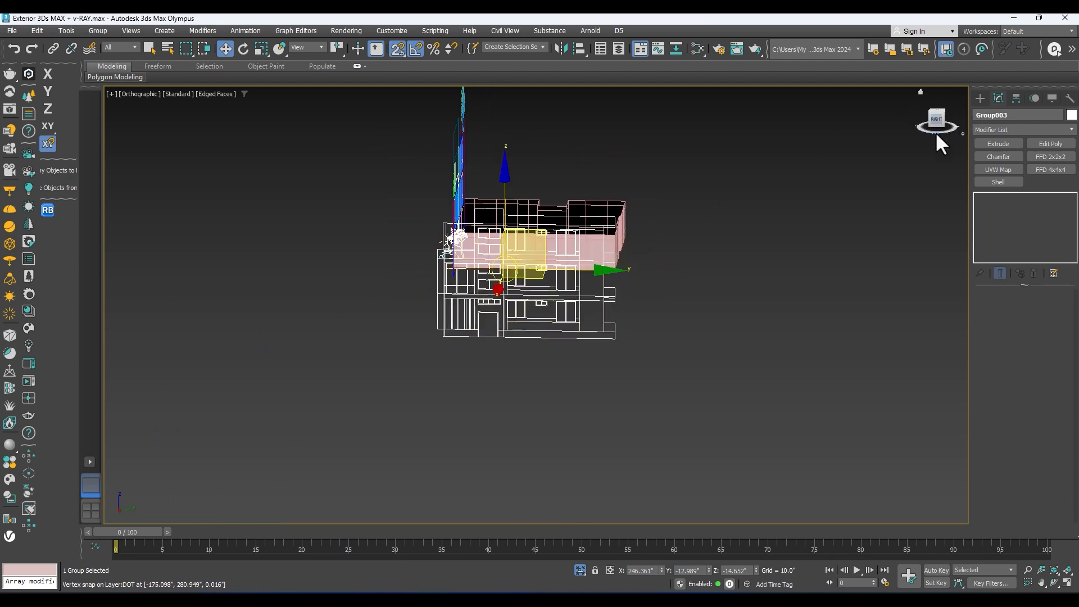
# Step: Switch to the right view and raise the west elevation group until it stands clear above the walls
pyautogui.scroll(2, 944, 136)
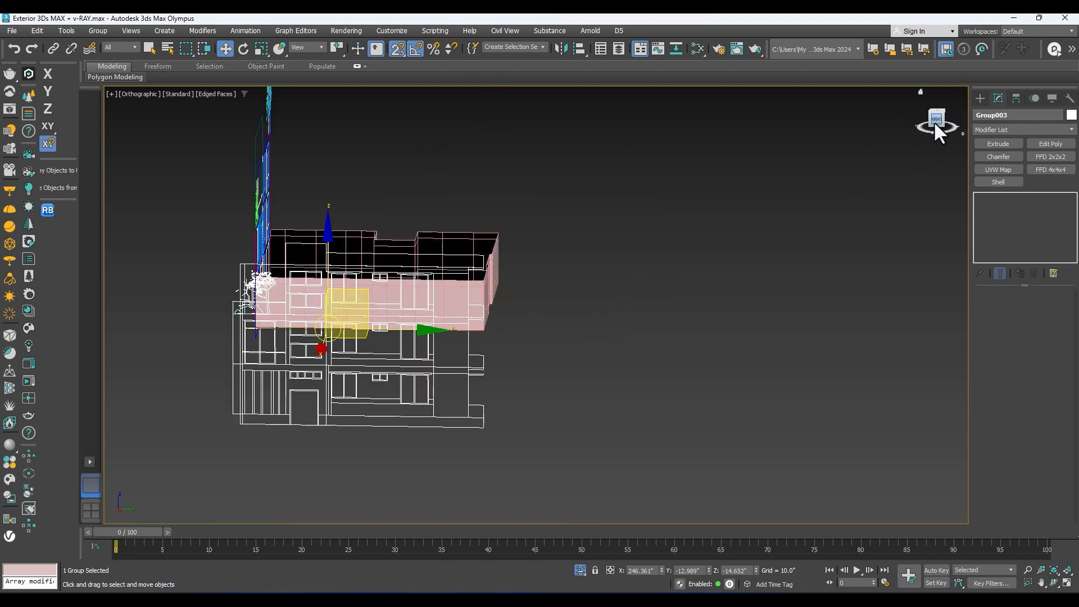
pyautogui.rightClick(374, 387)
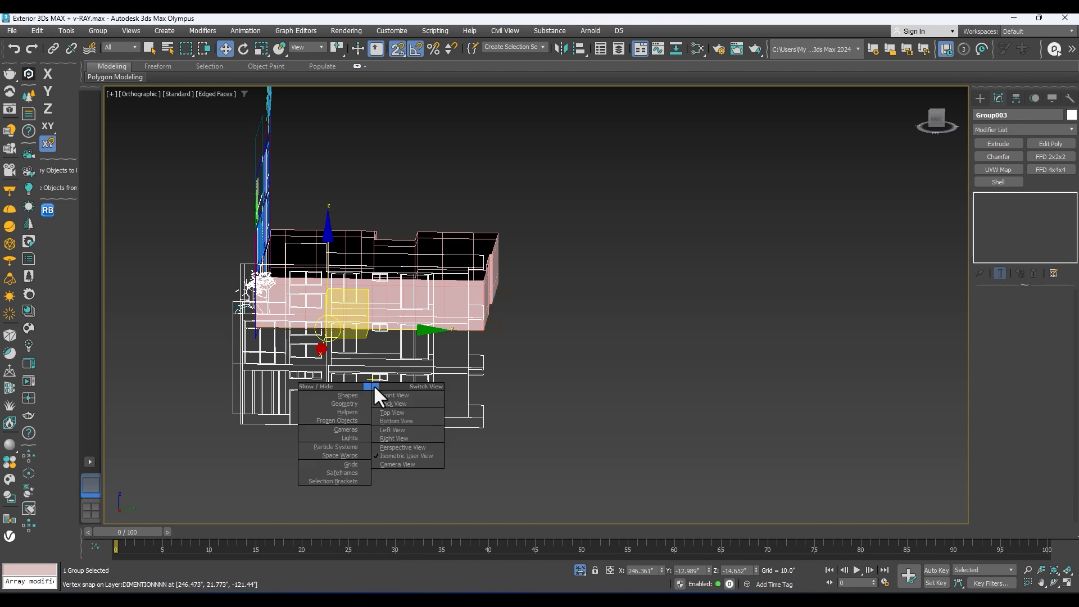
pyautogui.click(401, 441)
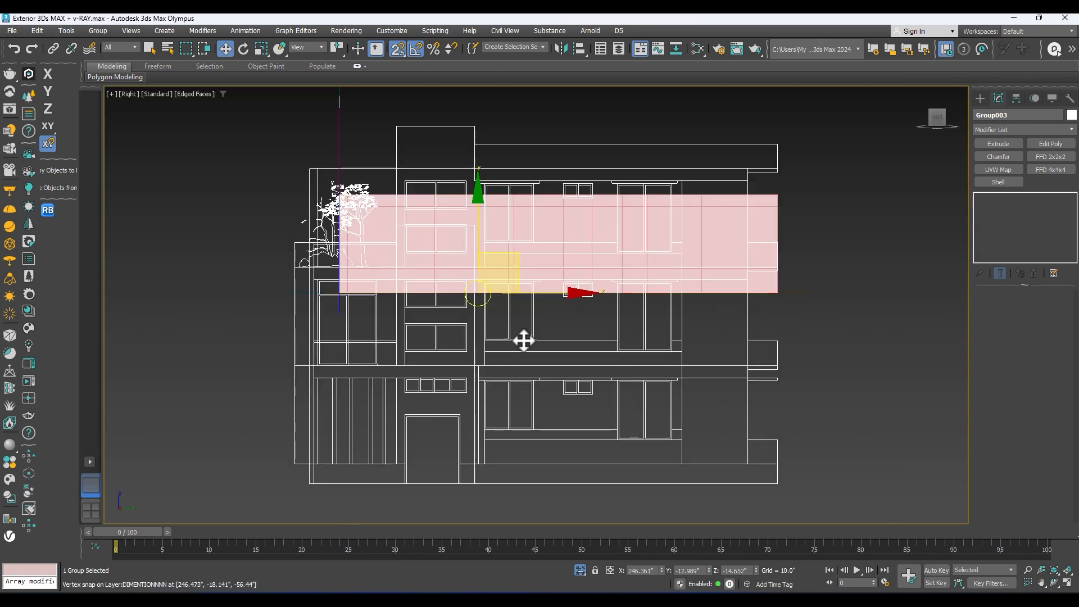
pyautogui.scroll(-2, 464, 235)
pyautogui.moveTo(481, 215); pyautogui.dragTo(477, 234, button='middle')
pyautogui.press('s')
pyautogui.moveTo(467, 229); pyautogui.dragTo(467, 27)
pyautogui.scroll(3, 413, 168)
pyautogui.press('s')
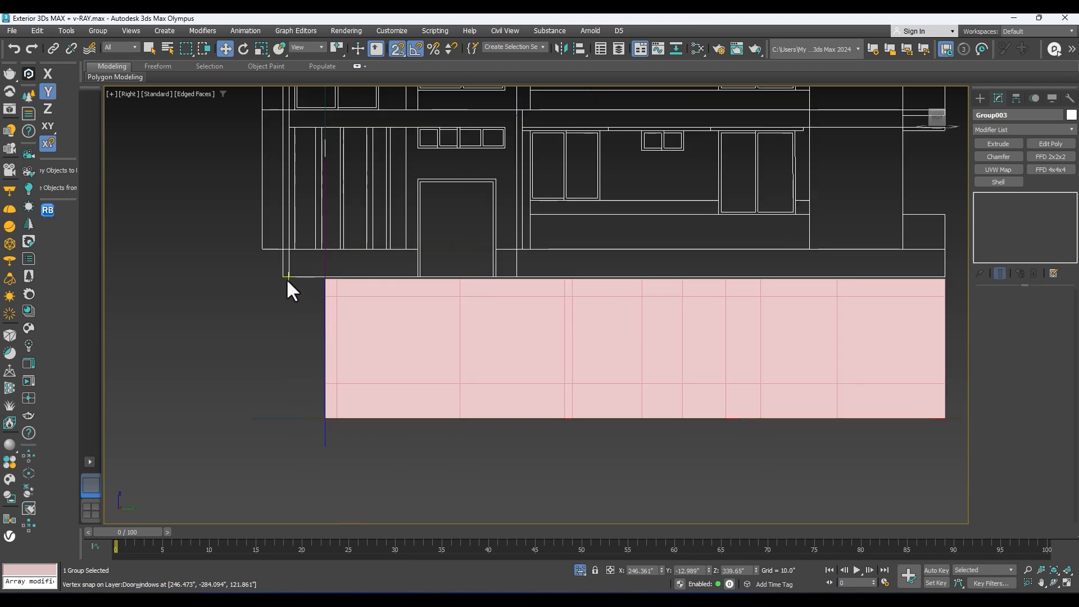
# Step: Snap the west elevation to the side wall, with its ground-floor line at the wall's base and its rear end at the wall's rear corner
pyautogui.moveTo(287, 279); pyautogui.dragTo(327, 424)
pyautogui.scroll(-4, 371, 402)
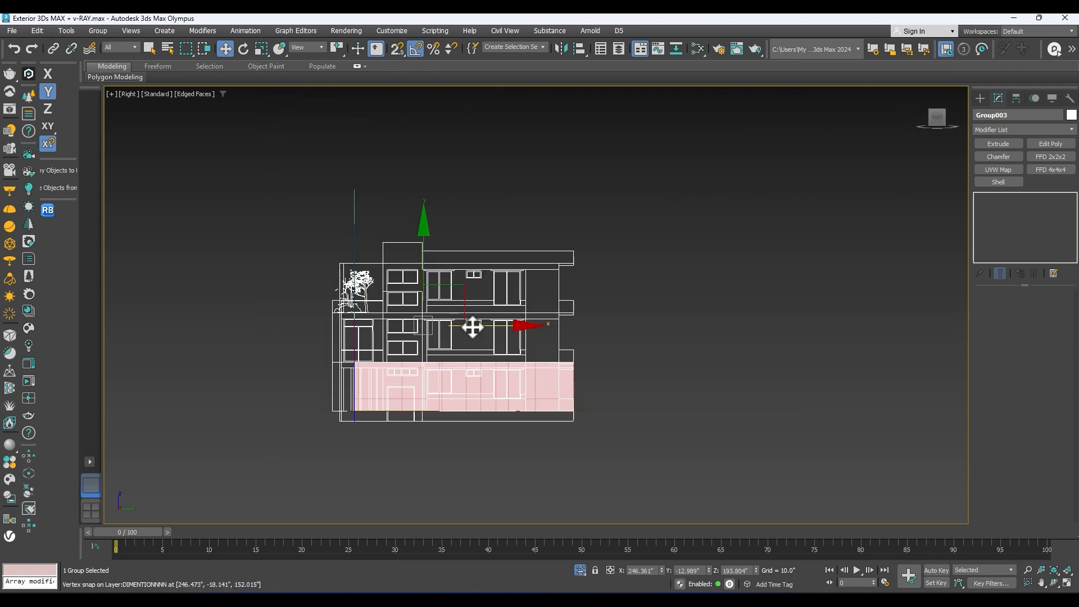
pyautogui.scroll(3, 329, 418)
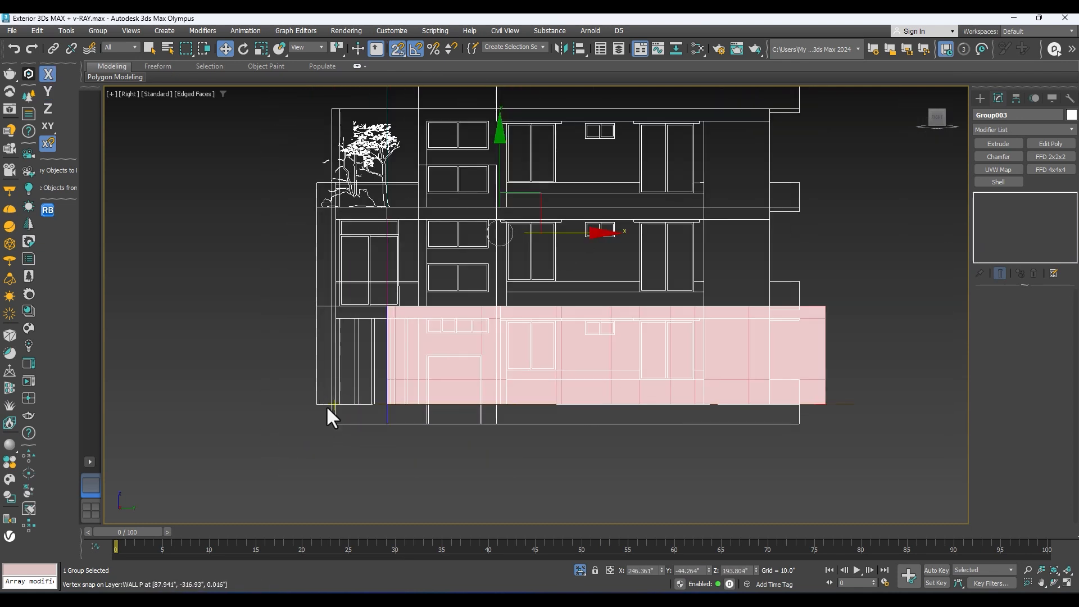
pyautogui.moveTo(800, 426); pyautogui.dragTo(830, 407)
pyautogui.scroll(-3, 824, 240)
pyautogui.keyDown('alt'); pyautogui.moveTo(771, 300); pyautogui.dragTo(814, 329, button='middle'); pyautogui.keyUp('alt')
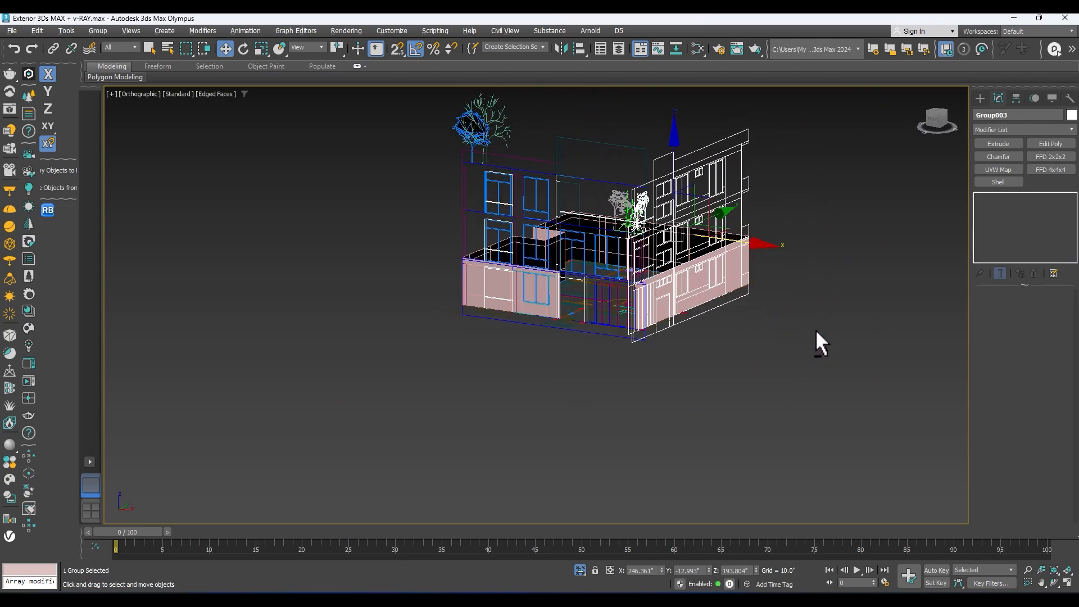
# Step: Compare the front wall's edge lines with the front elevation, and select the building walls object
pyautogui.scroll(2, 638, 307)
pyautogui.moveTo(638, 305); pyautogui.dragTo(625, 249, button='middle')
pyautogui.scroll(-1, 625, 248)
pyautogui.keyDown('alt'); pyautogui.moveTo(388, 274); pyautogui.dragTo(453, 255, button='middle'); pyautogui.keyUp('alt')
pyautogui.scroll(6, 439, 260)
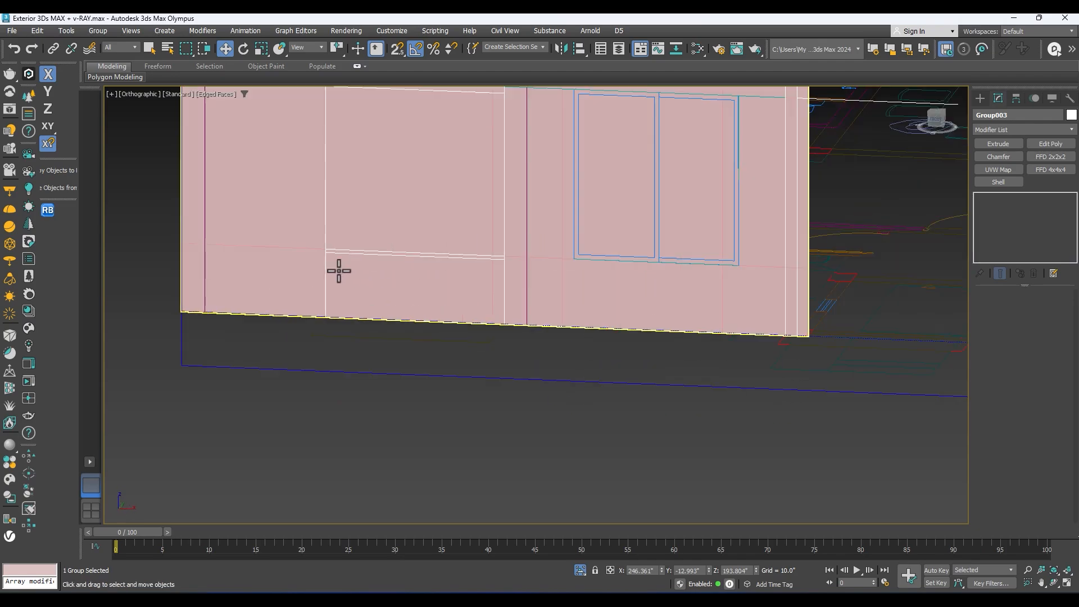
pyautogui.keyDown('alt'); pyautogui.moveTo(346, 272); pyautogui.dragTo(337, 289, button='middle'); pyautogui.keyUp('alt')
pyautogui.scroll(-3, 339, 287)
pyautogui.scroll(2, 302, 279)
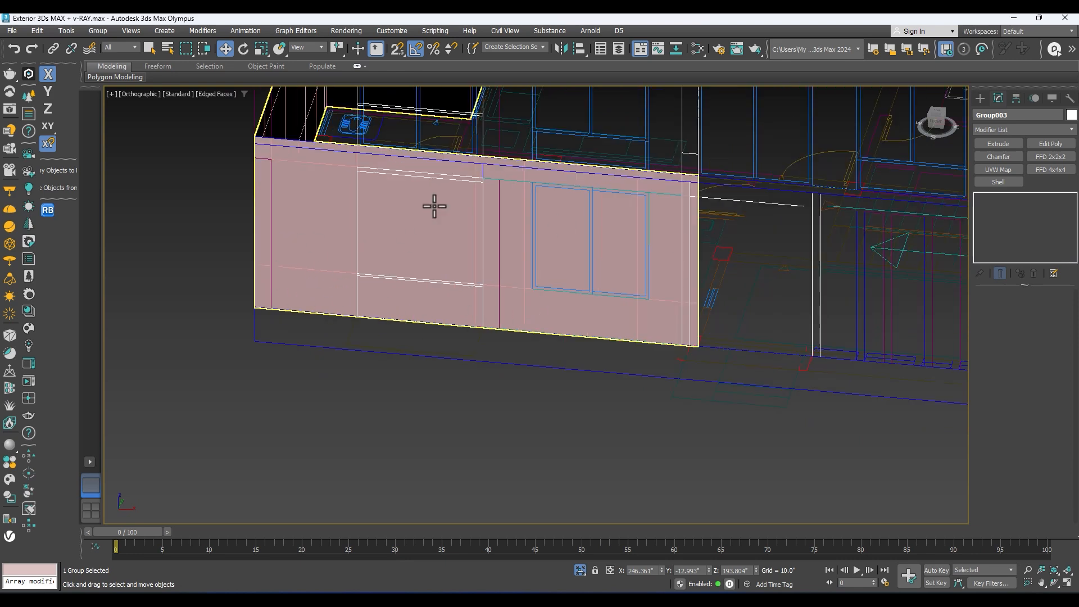
pyautogui.moveTo(357, 285); pyautogui.dragTo(374, 331, button='middle')
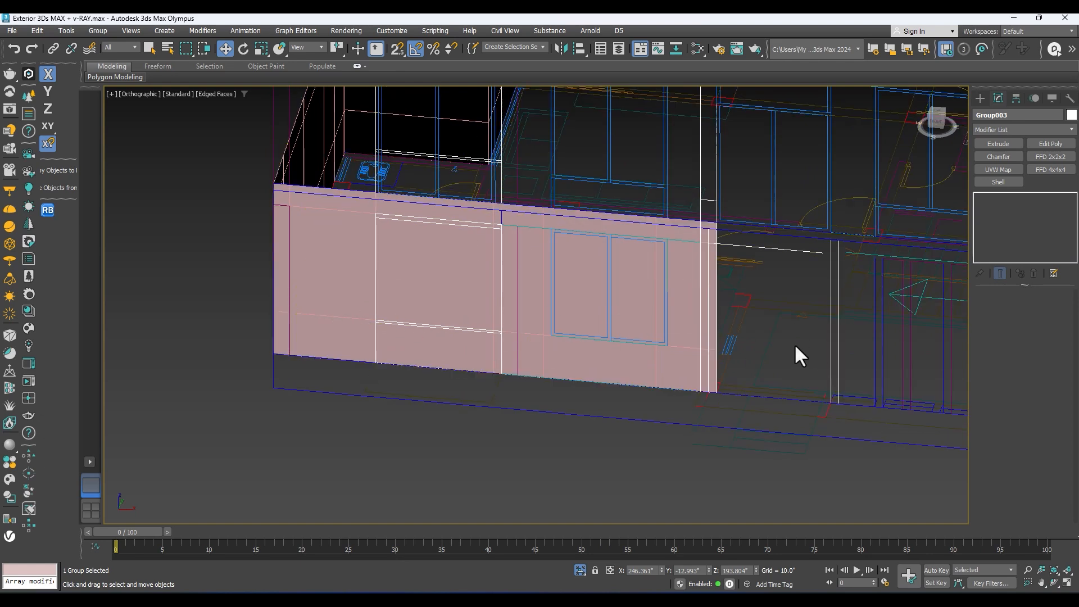
pyautogui.click(415, 274)
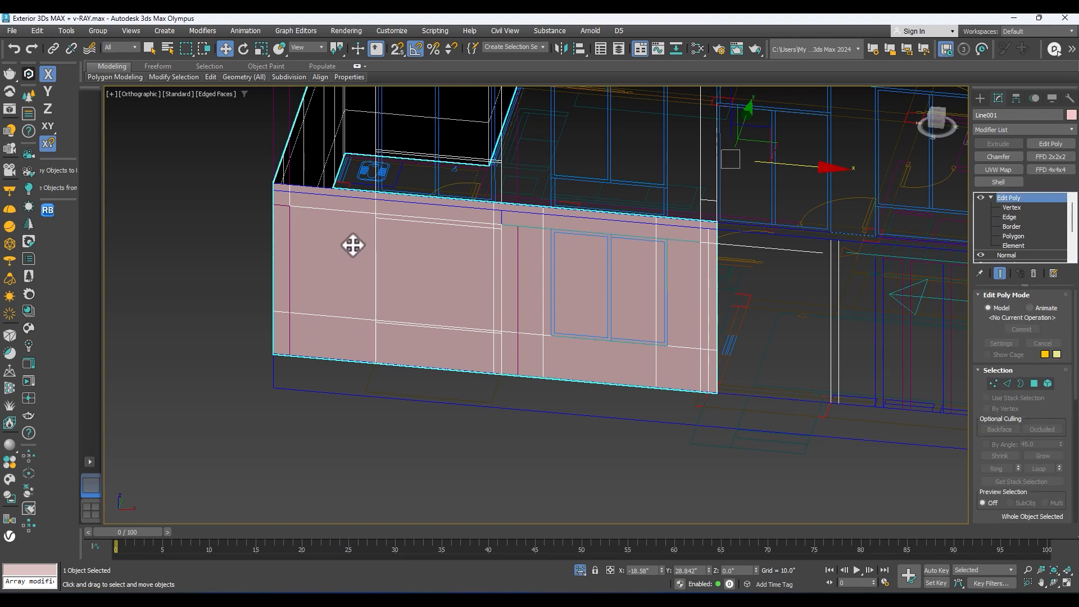
# Step: Examine how the side wall's edge lines match the door and windows of the west elevation
pyautogui.scroll(-2, 402, 258)
pyautogui.scroll(-2, 433, 279)
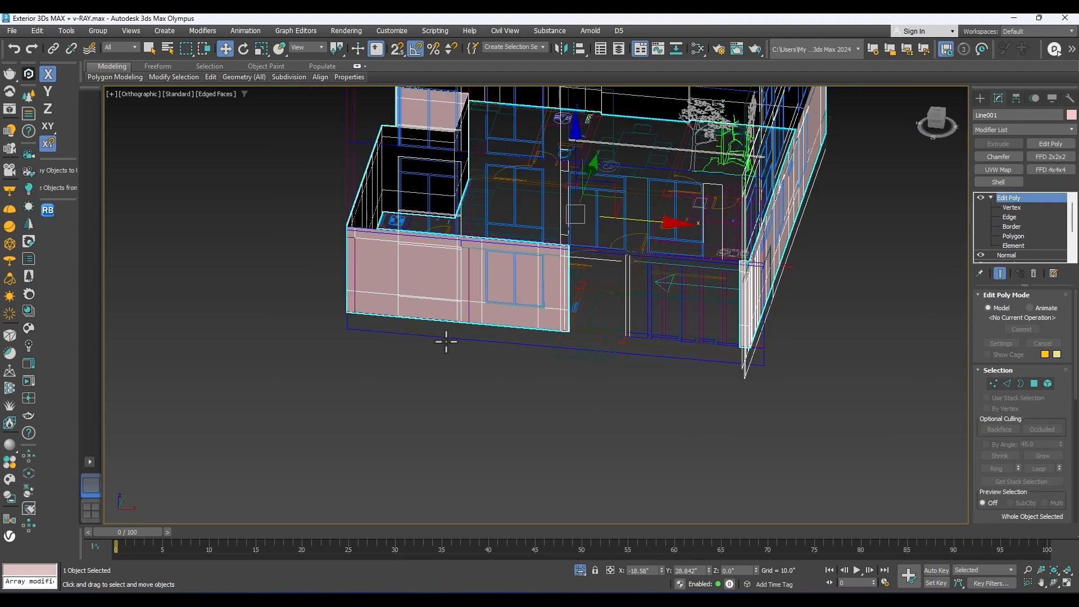
pyautogui.scroll(2, 443, 251)
pyautogui.scroll(-1, 593, 306)
pyautogui.moveTo(623, 313); pyautogui.dragTo(670, 311, button='middle')
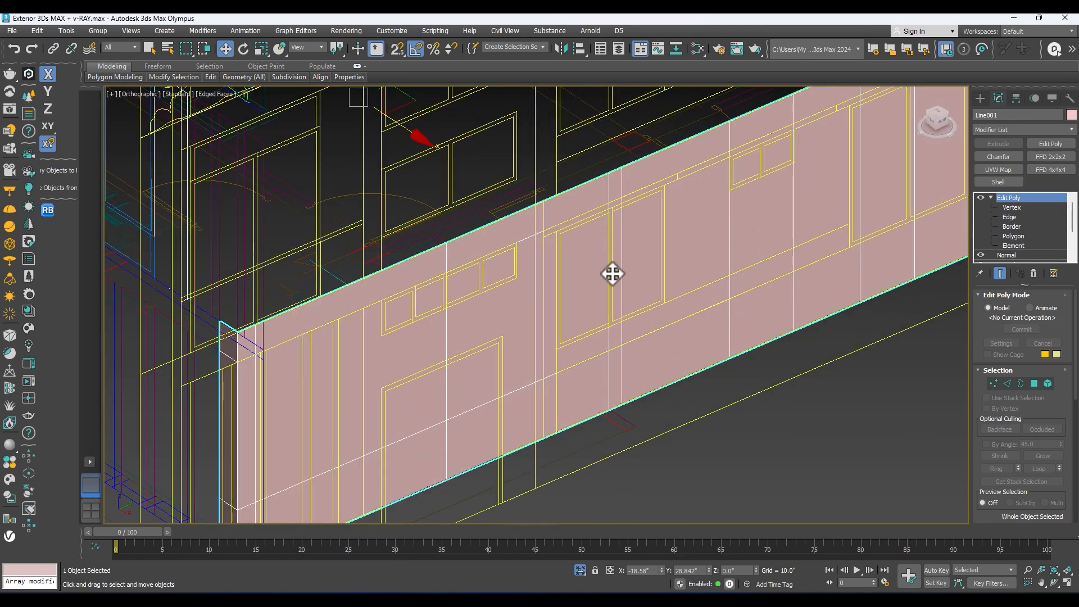
pyautogui.scroll(-2, 621, 293)
pyautogui.scroll(3, 701, 297)
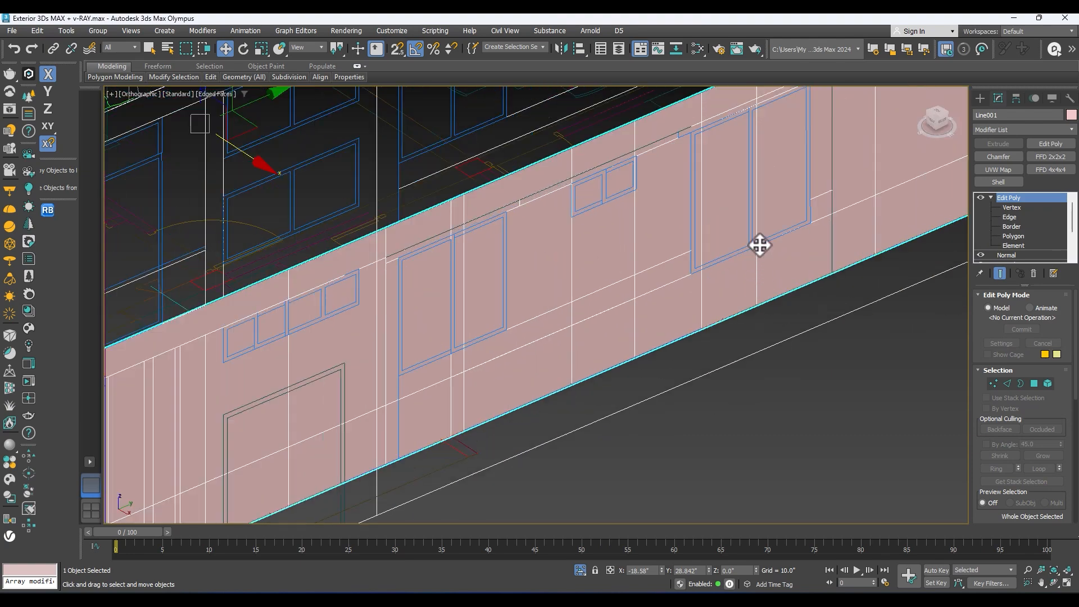
pyautogui.scroll(-2, 759, 245)
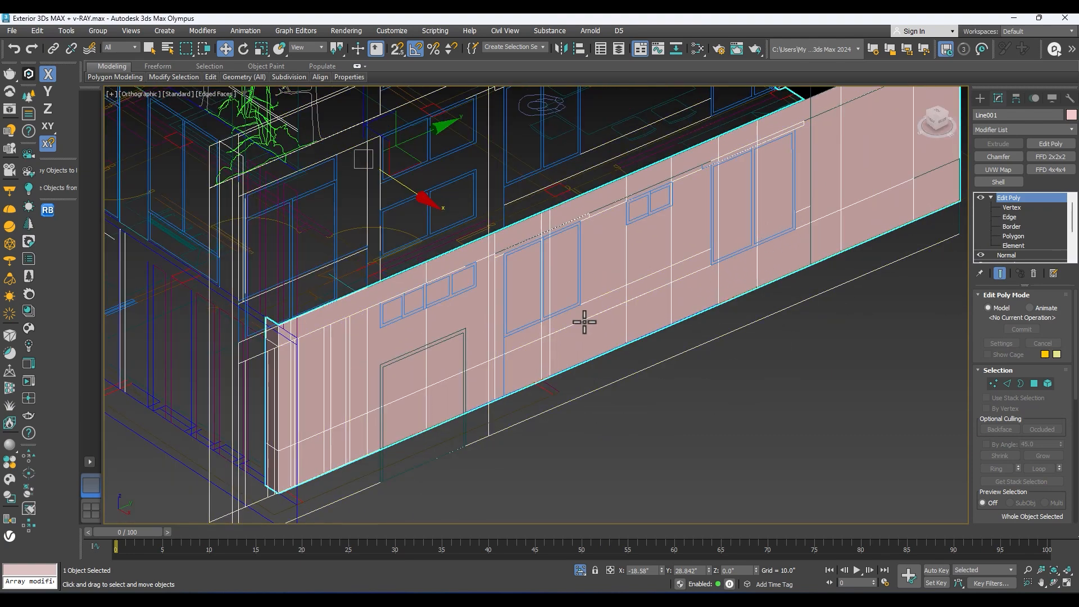
pyautogui.moveTo(529, 307)
pyautogui.keyDown('alt'); pyautogui.mouseDown(button='middle')
pyautogui.moveTo(506, 305)
pyautogui.moveTo(518, 309)
pyautogui.mouseUp(button='middle'); pyautogui.keyUp('alt')
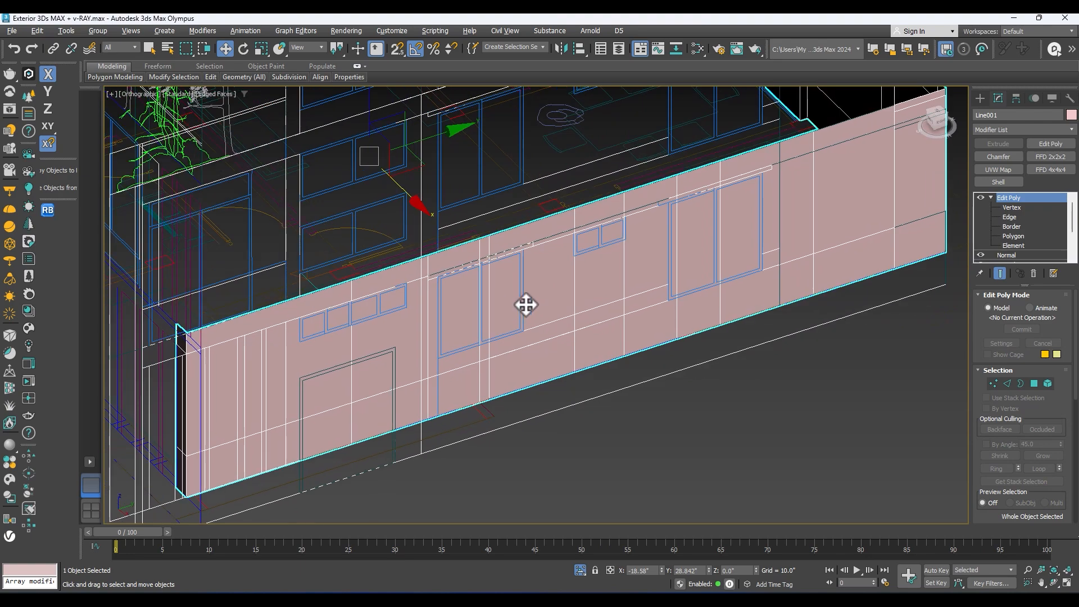
pyautogui.scroll(3, 596, 247)
pyautogui.scroll(-3, 657, 173)
pyautogui.scroll(2, 593, 250)
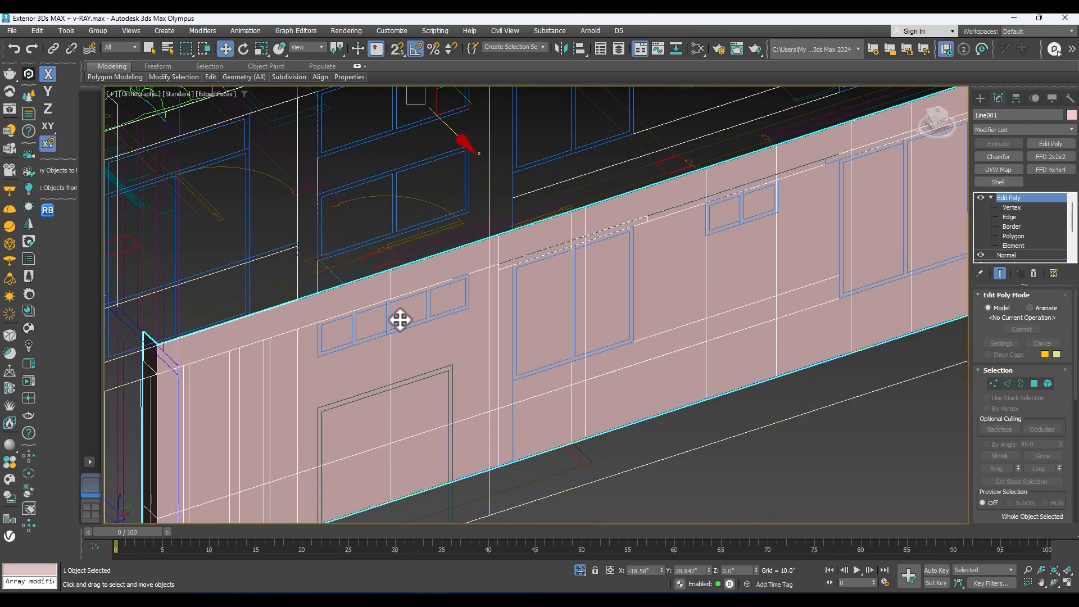
pyautogui.scroll(-3, 700, 247)
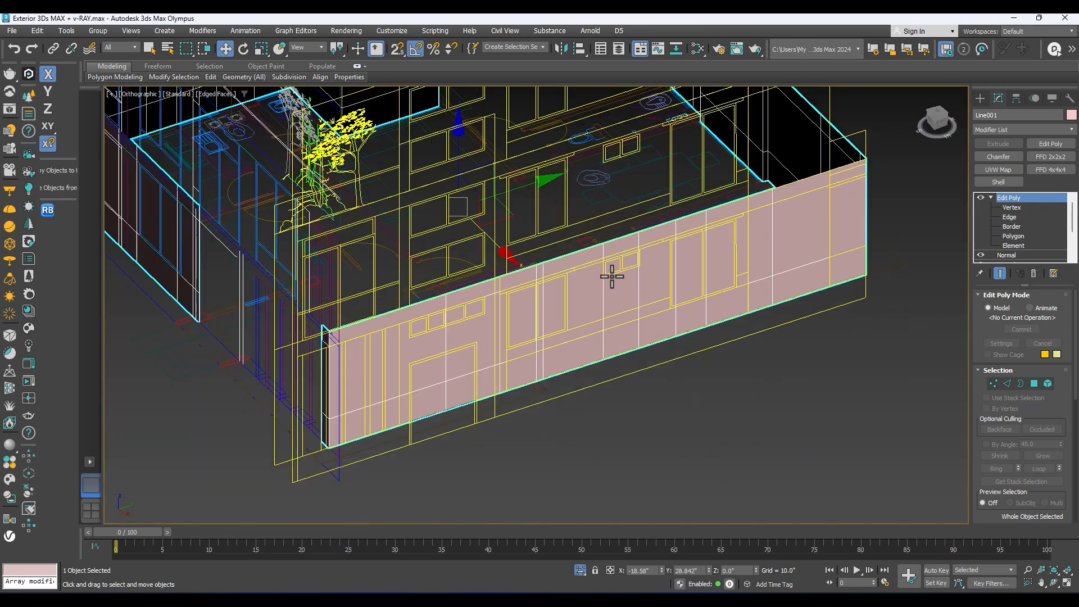
pyautogui.keyDown('alt'); pyautogui.moveTo(636, 280); pyautogui.dragTo(803, 240, button='middle'); pyautogui.keyUp('alt')
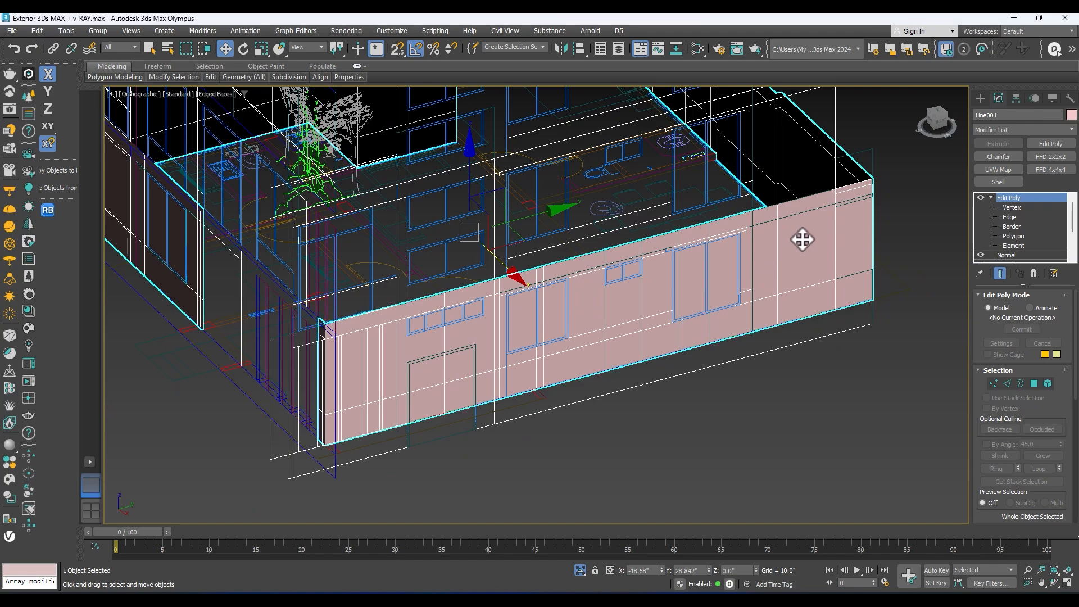
pyautogui.keyDown('alt'); pyautogui.moveTo(321, 387); pyautogui.dragTo(562, 371, button='middle'); pyautogui.keyUp('alt')
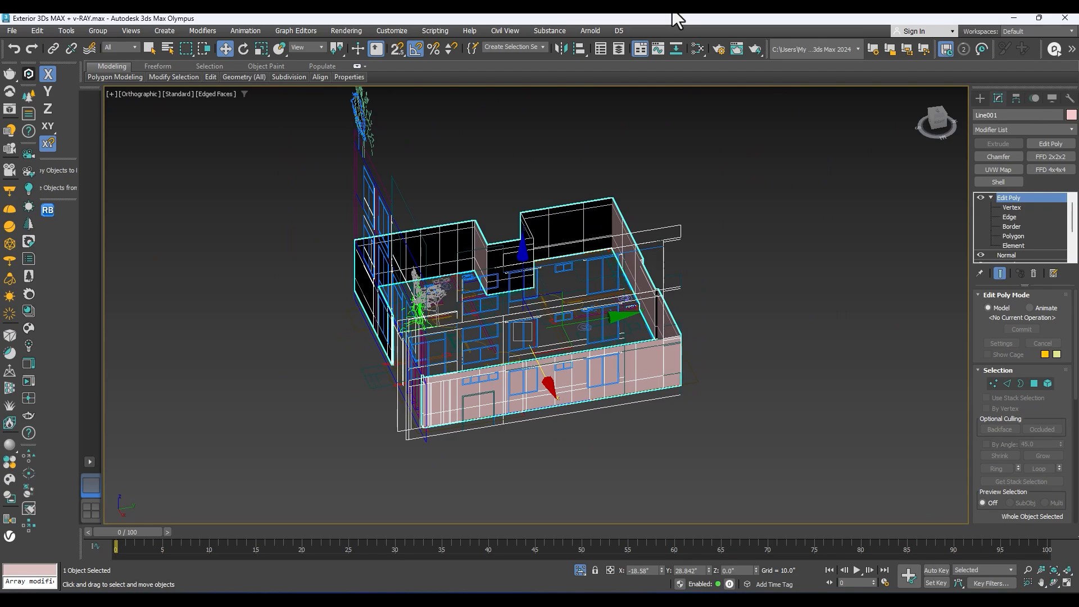
# Step: Examine the recessed side wall, the rear wall and the front wall together with the elevations around the model
pyautogui.keyDown('alt'); pyautogui.moveTo(371, 292); pyautogui.dragTo(520, 236, button='middle'); pyautogui.keyUp('alt')
pyautogui.scroll(4, 482, 268)
pyautogui.scroll(-4, 561, 219)
pyautogui.keyDown('alt'); pyautogui.moveTo(725, 245); pyautogui.dragTo(394, 267, button='middle'); pyautogui.keyUp('alt')
pyautogui.scroll(2, 574, 308)
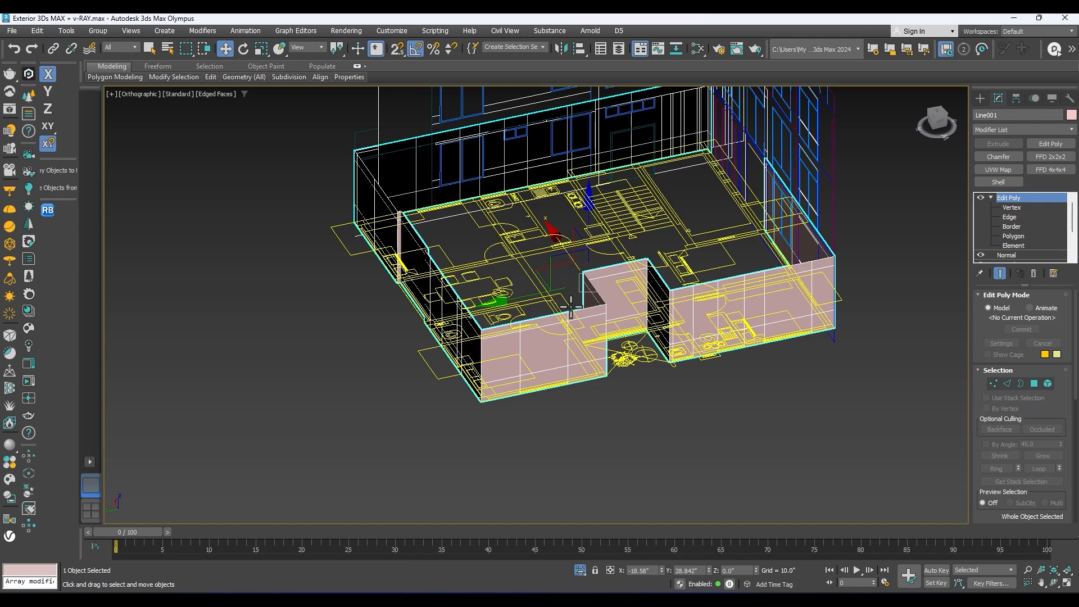
pyautogui.keyDown('alt'); pyautogui.moveTo(623, 301); pyautogui.dragTo(540, 349, button='middle'); pyautogui.keyUp('alt')
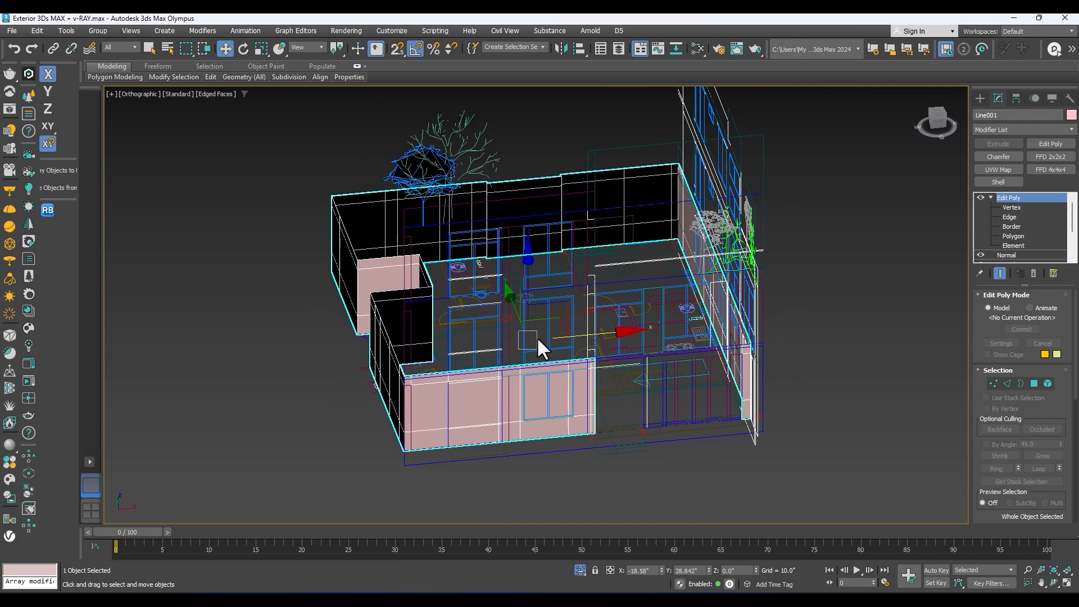
pyautogui.scroll(4, 540, 381)
pyautogui.keyDown('alt'); pyautogui.moveTo(416, 361); pyautogui.dragTo(565, 355, button='middle'); pyautogui.keyUp('alt')
pyautogui.scroll(2, 565, 356)
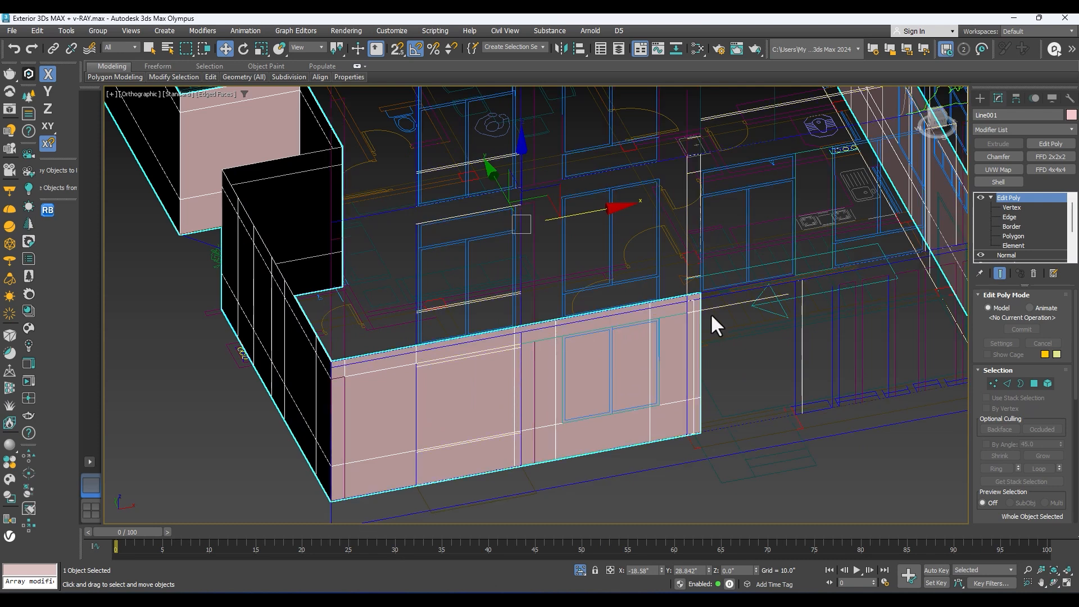
pyautogui.press('z')
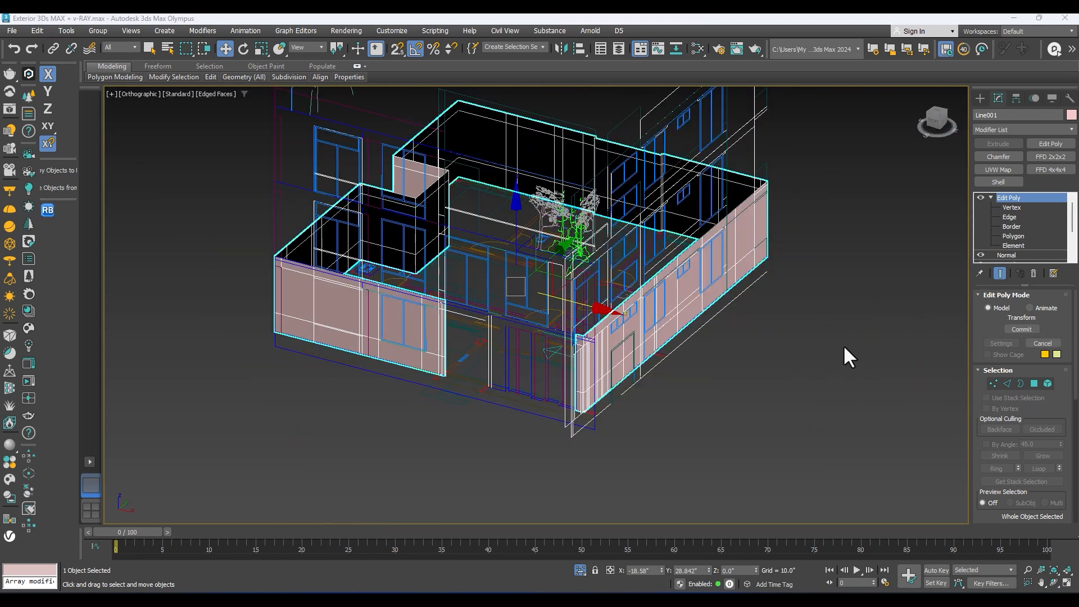
# Step: Add a Shell modifier to the building walls
pyautogui.scroll(2, 703, 359)
pyautogui.keyDown('alt'); pyautogui.moveTo(672, 362); pyautogui.dragTo(575, 372, button='middle'); pyautogui.keyUp('alt')
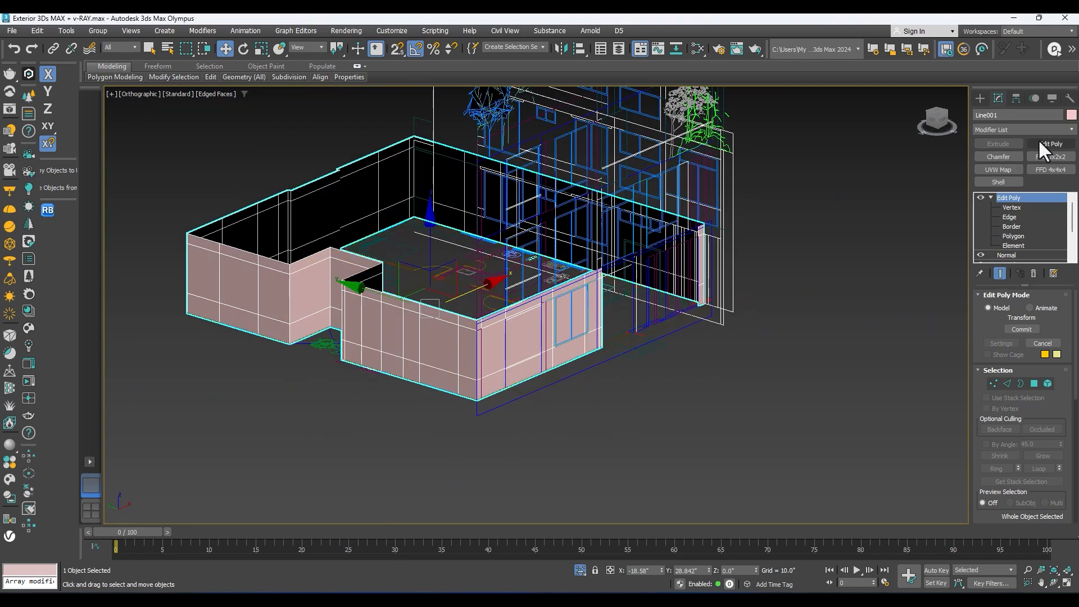
pyautogui.click(999, 182)
pyautogui.scroll(2, 498, 345)
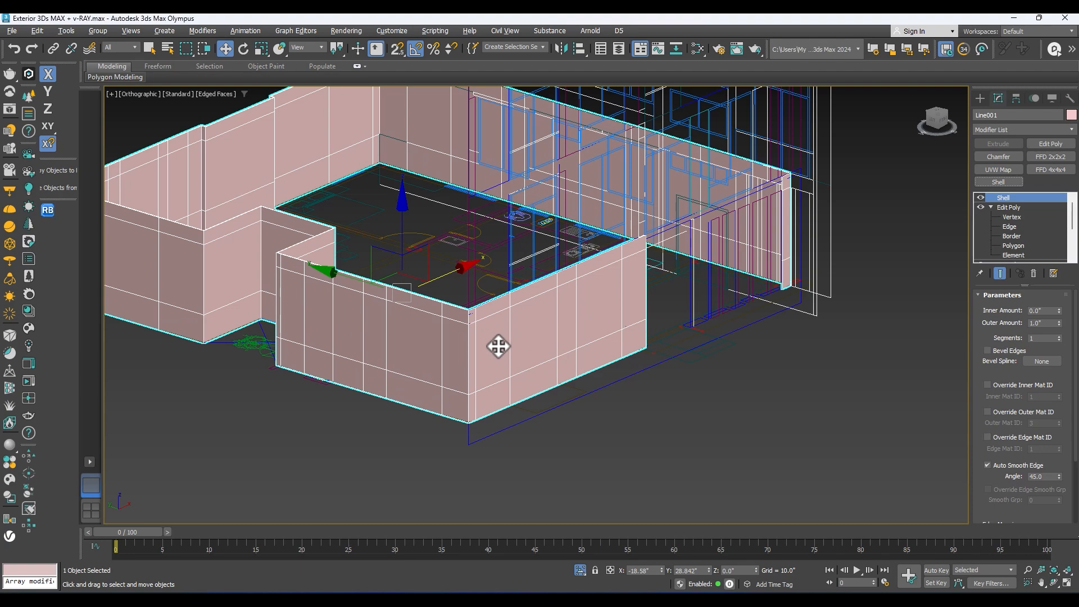
# Step: Compare the shelled walls' thickness with the floor plan along the rear wall in top view
pyautogui.scroll(2, 405, 369)
pyautogui.scroll(2, 338, 363)
pyautogui.press('t')
pyautogui.scroll(1, 511, 276)
pyautogui.scroll(2, 616, 224)
pyautogui.scroll(2, 732, 168)
pyautogui.scroll(2, 651, 216)
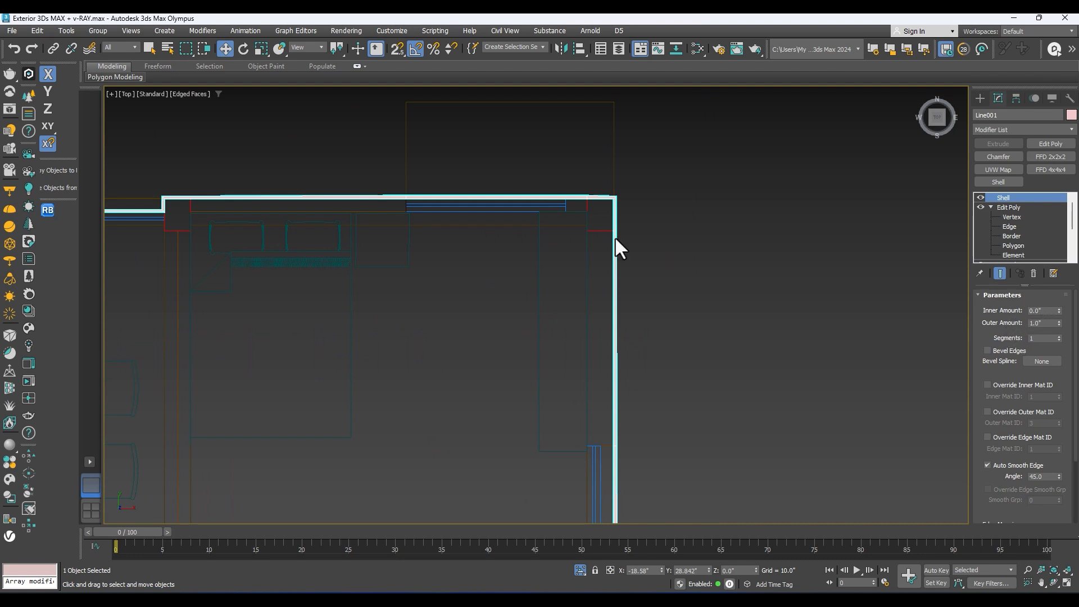
pyautogui.scroll(2, 613, 215)
pyautogui.moveTo(613, 213); pyautogui.dragTo(649, 211, button='middle')
pyautogui.scroll(-3, 617, 230)
pyautogui.scroll(2, 304, 215)
pyautogui.moveTo(305, 214); pyautogui.dragTo(397, 200, button='middle')
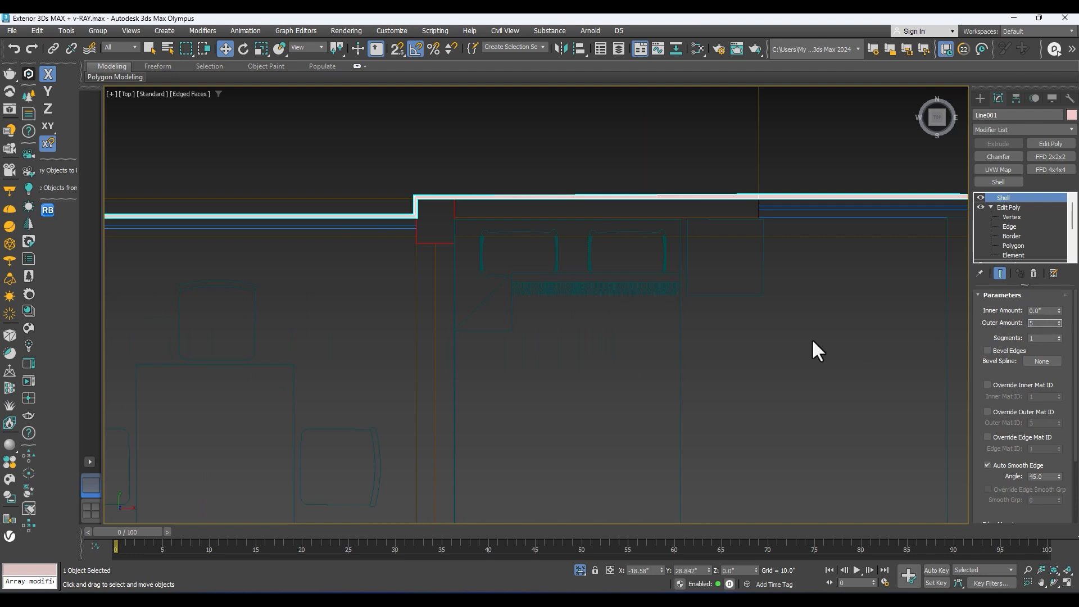
# Step: Set the Shell's inner amount to 5 inches and its outer amount to 0
pyautogui.press('Return')
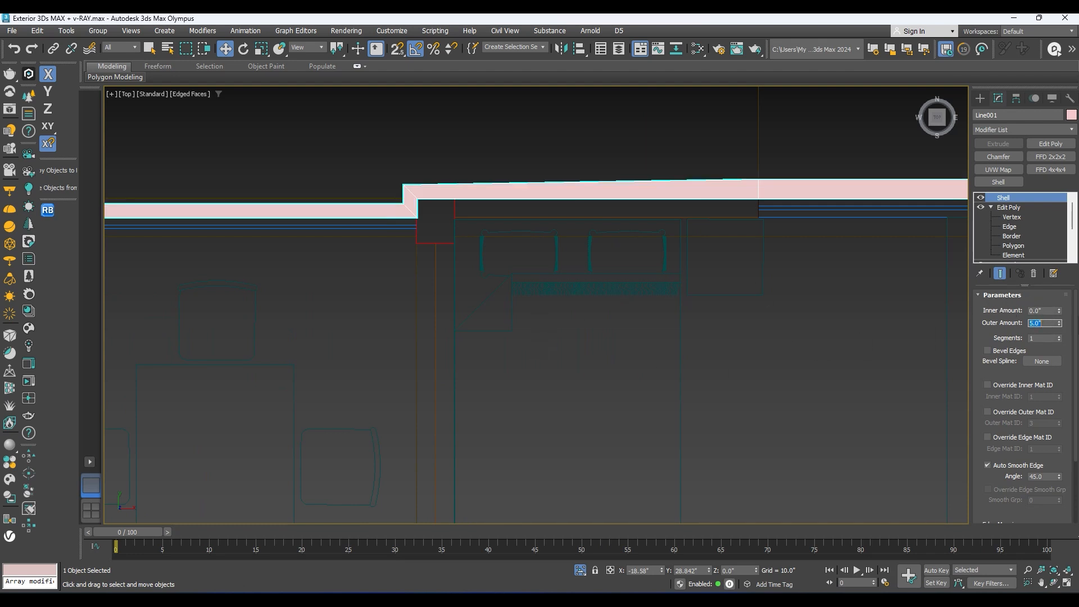
pyautogui.rightClick(1057, 321)
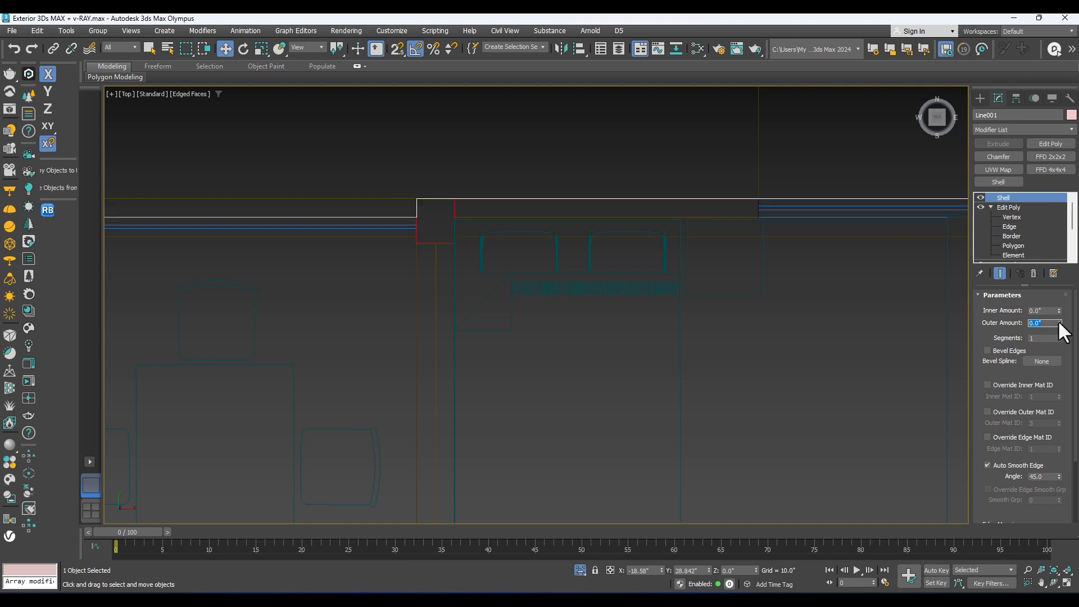
pyautogui.hotkey('shift', 'Tab')
pyautogui.press('Return')
# Step: Examine how the shelled walls follow the floor plan around the building outline
pyautogui.scroll(-5, 569, 304)
pyautogui.moveTo(574, 204); pyautogui.dragTo(574, 120, button='middle')
pyautogui.scroll(-4, 593, 175)
pyautogui.scroll(4, 310, 360)
pyautogui.moveTo(432, 195); pyautogui.dragTo(353, 446, button='middle')
pyautogui.moveTo(366, 308); pyautogui.dragTo(346, 379, button='middle')
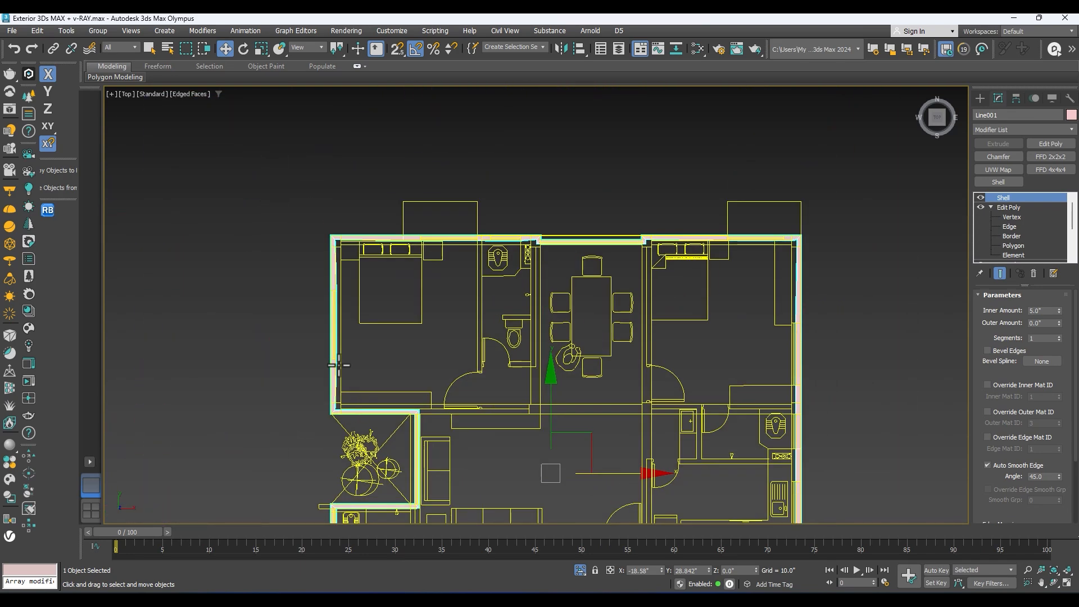
pyautogui.moveTo(706, 337); pyautogui.dragTo(511, 294, button='middle')
pyautogui.scroll(-3, 624, 301)
pyautogui.moveTo(626, 304); pyautogui.dragTo(618, 243, button='middle')
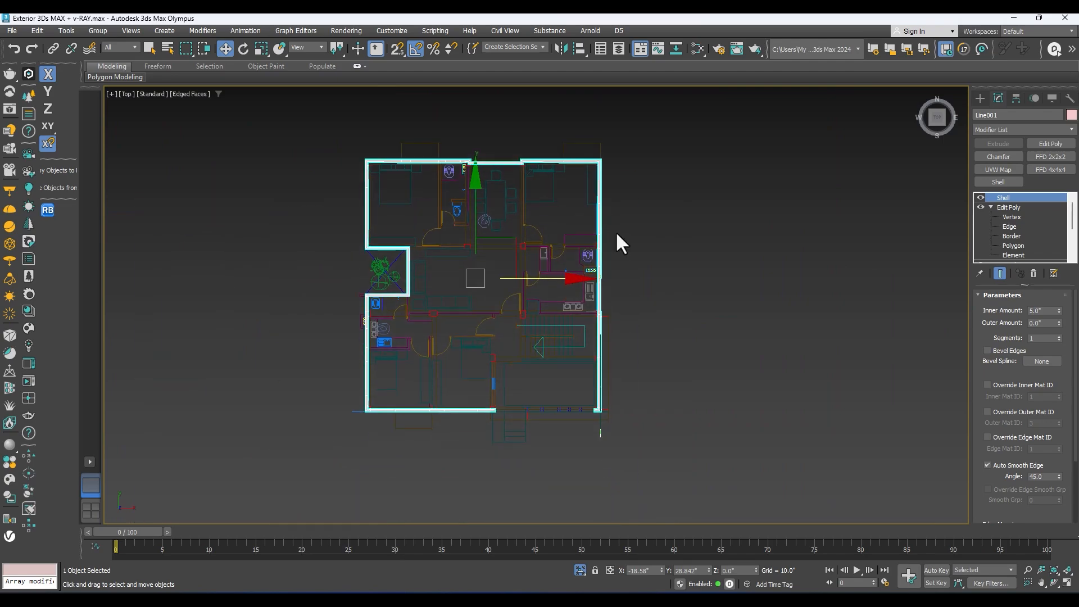
# Step: Examine the wall thickness at the rear corner, the rear wall's offset and the front wall ends in top view
pyautogui.scroll(2, 609, 371)
pyautogui.keyDown('alt'); pyautogui.moveTo(597, 315); pyautogui.dragTo(453, 361, button='middle'); pyautogui.keyUp('alt')
pyautogui.press('t')
pyautogui.moveTo(663, 314); pyautogui.dragTo(563, 304, button='middle')
pyautogui.scroll(2, 611, 177)
pyautogui.moveTo(610, 177); pyautogui.dragTo(607, 304, button='middle')
pyautogui.scroll(5, 595, 252)
pyautogui.scroll(2, 597, 263)
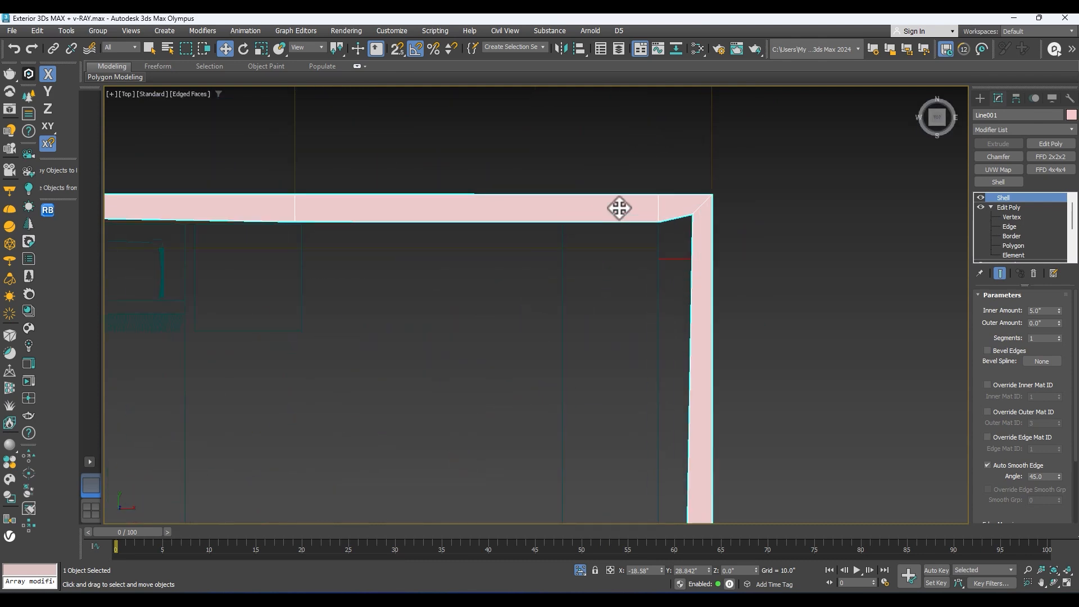
pyautogui.scroll(-2, 761, 193)
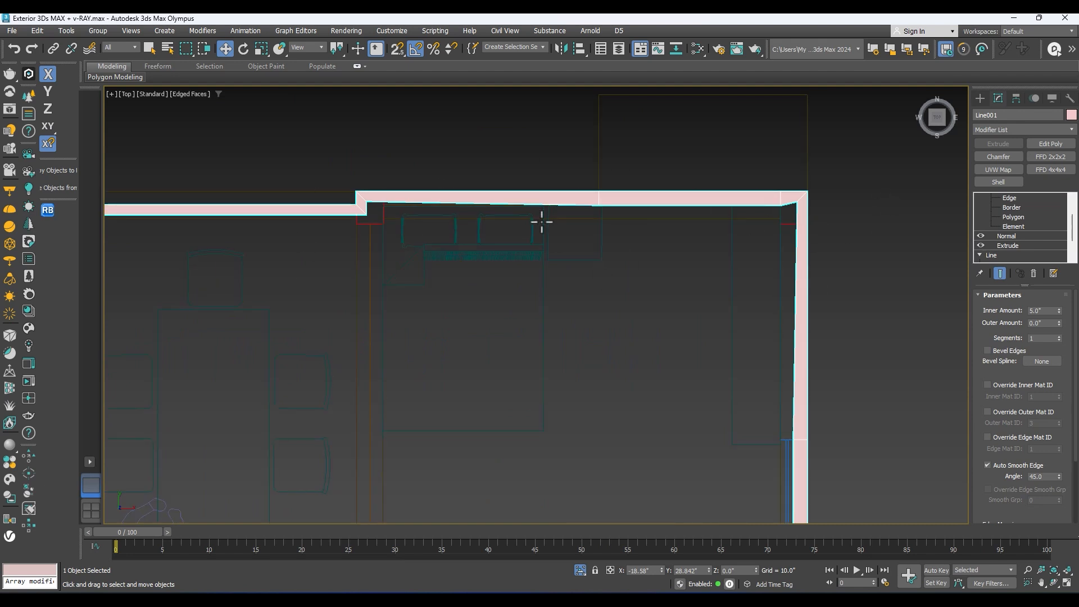
pyautogui.scroll(3, 832, 219)
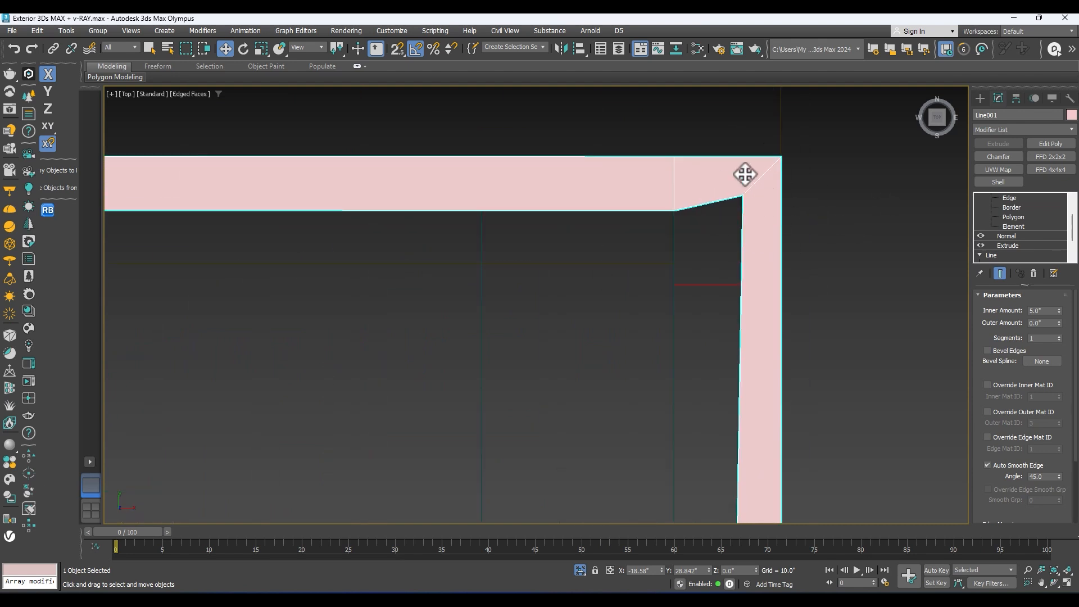
pyautogui.scroll(-6, 771, 154)
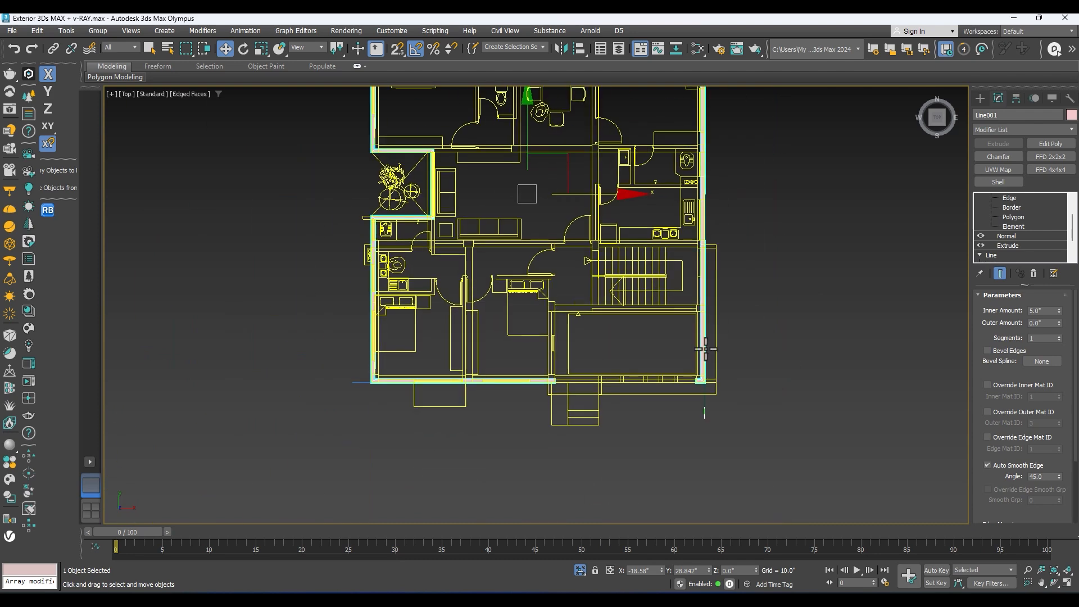
# Step: Enable Straighten Corners in the Shell modifier
pyautogui.scroll(2, 805, 413)
pyautogui.moveTo(998, 480); pyautogui.dragTo(958, 225)
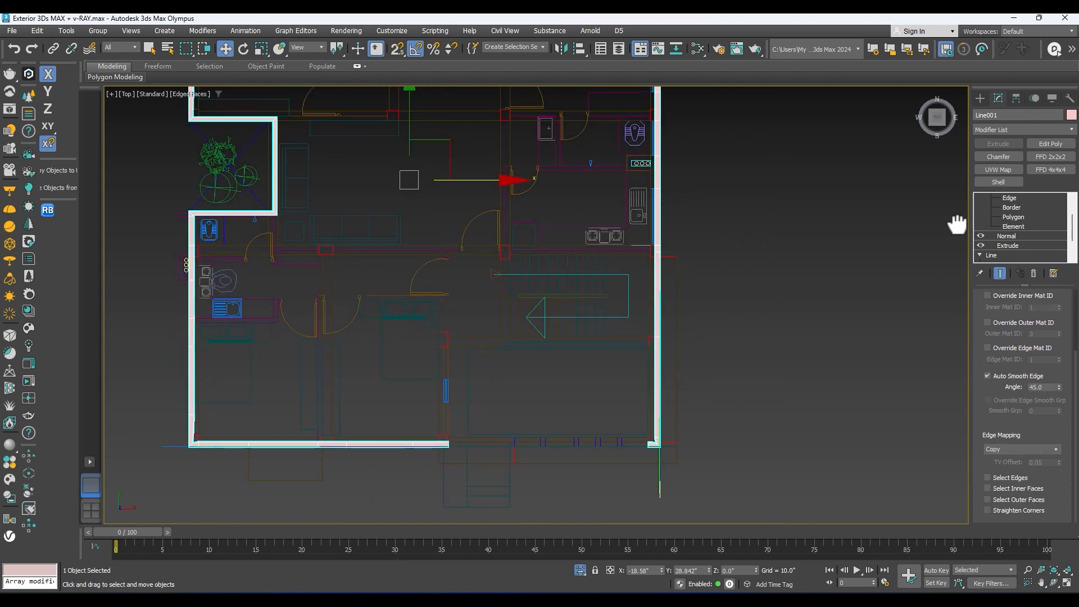
pyautogui.click(987, 509)
# Step: Examine the straightened corners along the rear and side walls against the floor plan
pyautogui.moveTo(315, 470); pyautogui.dragTo(351, 522, button='middle')
pyautogui.moveTo(291, 279); pyautogui.dragTo(363, 500, button='middle')
pyautogui.moveTo(308, 261); pyautogui.dragTo(304, 284, button='middle')
pyautogui.scroll(2, 763, 259)
pyautogui.scroll(3, 763, 258)
pyautogui.scroll(-4, 725, 224)
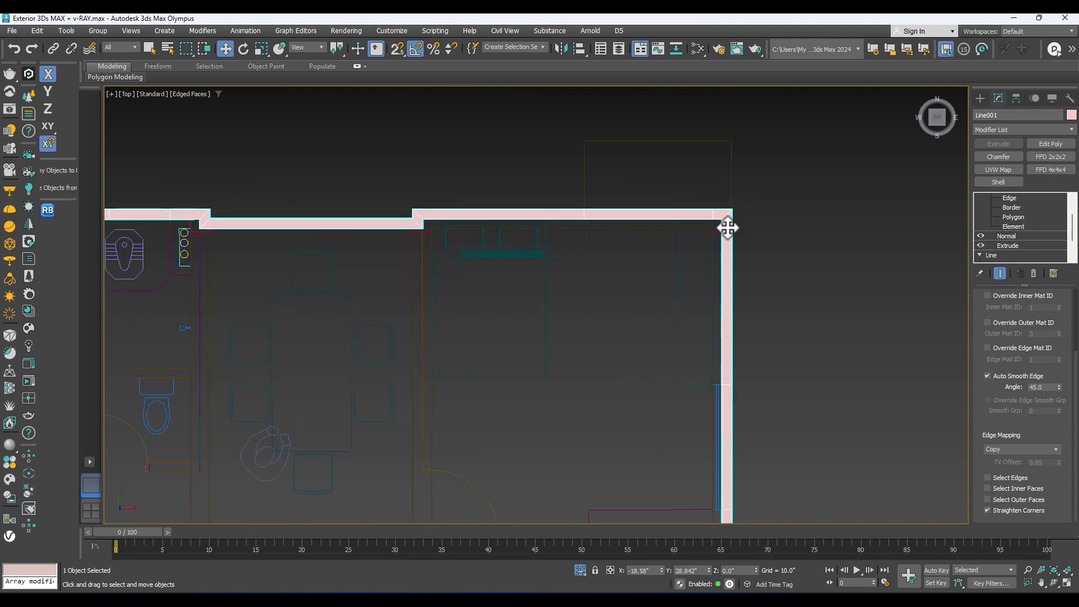
pyautogui.scroll(5, 554, 196)
pyautogui.scroll(2, 554, 196)
pyautogui.scroll(-2, 583, 215)
pyautogui.moveTo(583, 214); pyautogui.dragTo(860, 193, button='middle')
pyautogui.scroll(2, 351, 216)
pyautogui.moveTo(321, 194); pyautogui.dragTo(750, 239, button='middle')
pyautogui.scroll(-3, 471, 229)
pyautogui.scroll(-2, 470, 229)
pyautogui.moveTo(787, 280); pyautogui.dragTo(235, 296, button='middle')
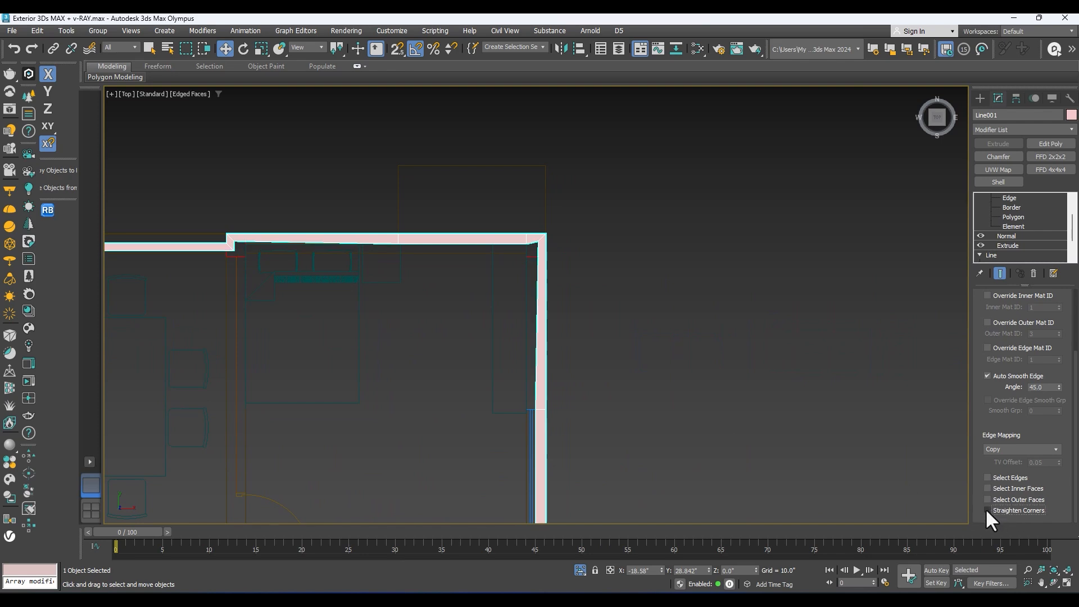
# Step: Convert the shelled walls to an Editable Poly
pyautogui.scroll(-5, 657, 390)
pyautogui.keyDown('alt'); pyautogui.moveTo(689, 362); pyautogui.dragTo(547, 249, button='middle'); pyautogui.keyUp('alt')
pyautogui.rightClick(546, 250)
pyautogui.moveTo(569, 392)
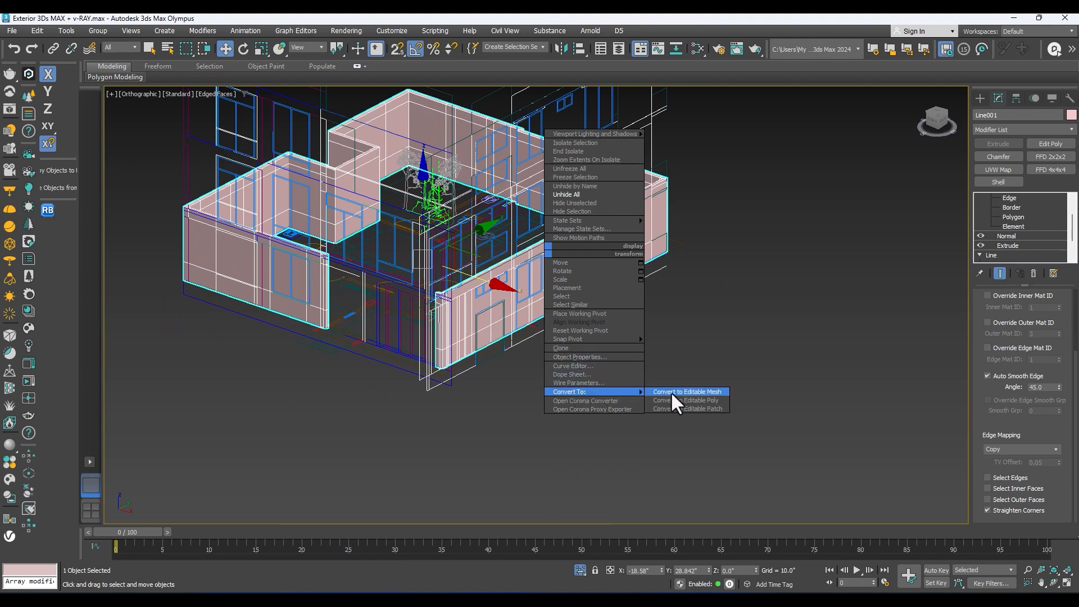
pyautogui.click(700, 398)
# Step: Delete the front wall's window polygon and the two polygons stacked in its door-height opening, following the front elevation
pyautogui.moveTo(697, 399); pyautogui.dragTo(631, 362, button='middle')
pyautogui.scroll(4, 604, 369)
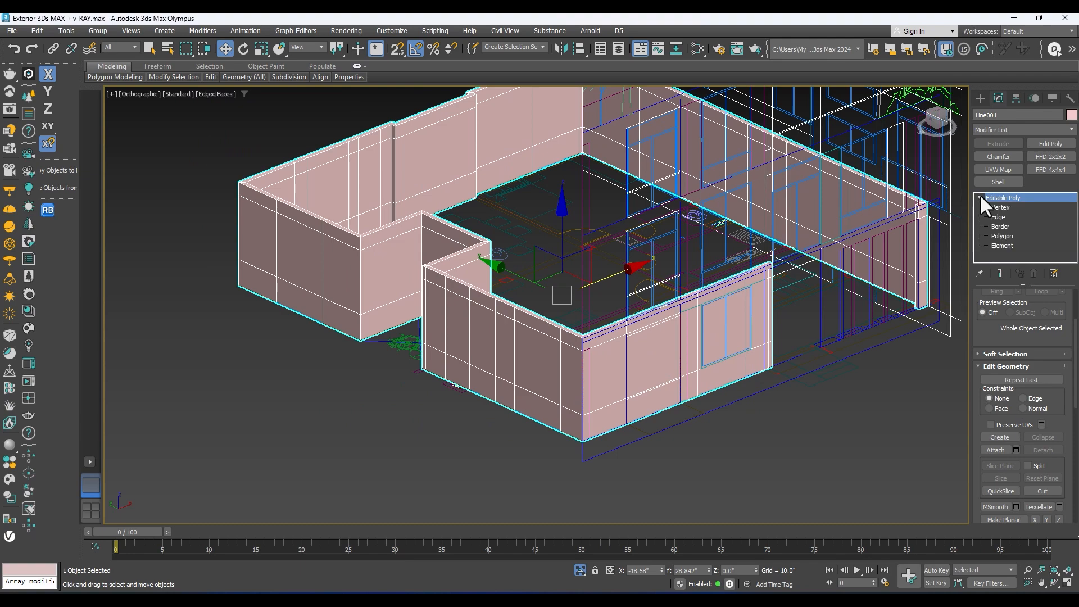
pyautogui.click(1002, 236)
pyautogui.scroll(3, 797, 322)
pyautogui.click(716, 315)
pyautogui.keyDown('alt'); pyautogui.moveTo(715, 315); pyautogui.dragTo(593, 355, button='middle'); pyautogui.keyUp('alt')
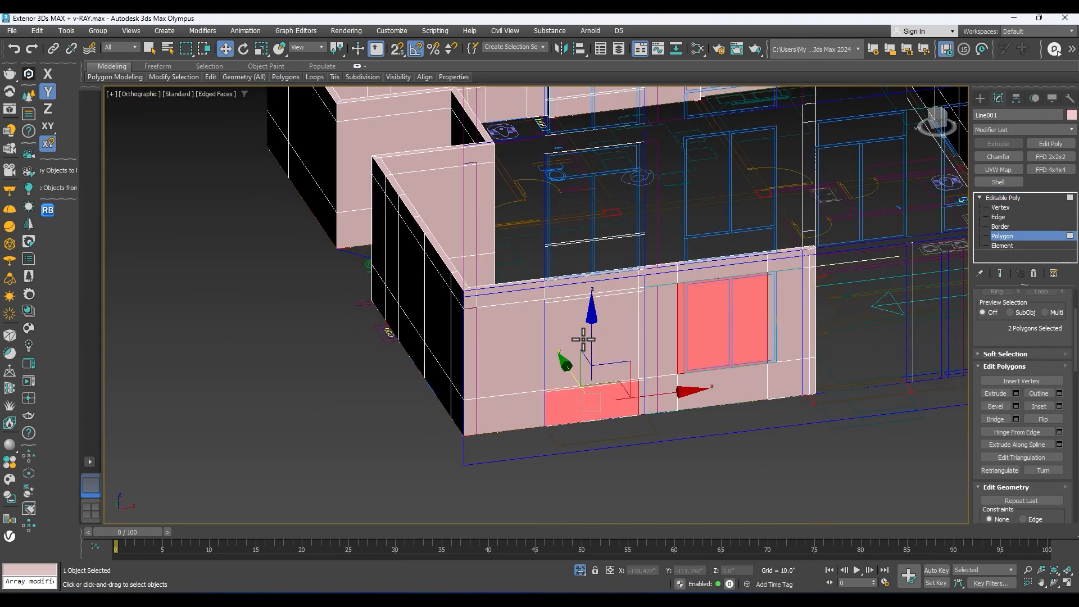
pyautogui.keyDown('ctrl'); pyautogui.click(584, 338); pyautogui.keyUp('ctrl')
pyautogui.moveTo(586, 343)
pyautogui.keyDown('alt'); pyautogui.mouseDown(button='middle')
pyautogui.moveTo(622, 367)
pyautogui.moveTo(656, 345)
pyautogui.moveTo(622, 368)
pyautogui.moveTo(578, 332)
pyautogui.moveTo(585, 324)
pyautogui.mouseUp(button='middle'); pyautogui.keyUp('alt')
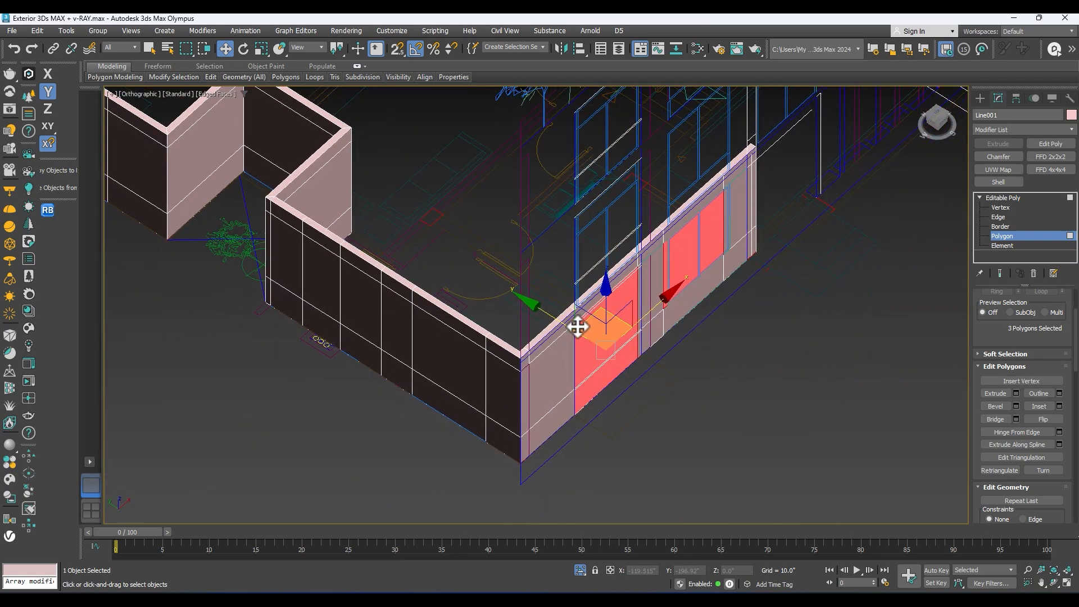
pyautogui.scroll(2, 585, 332)
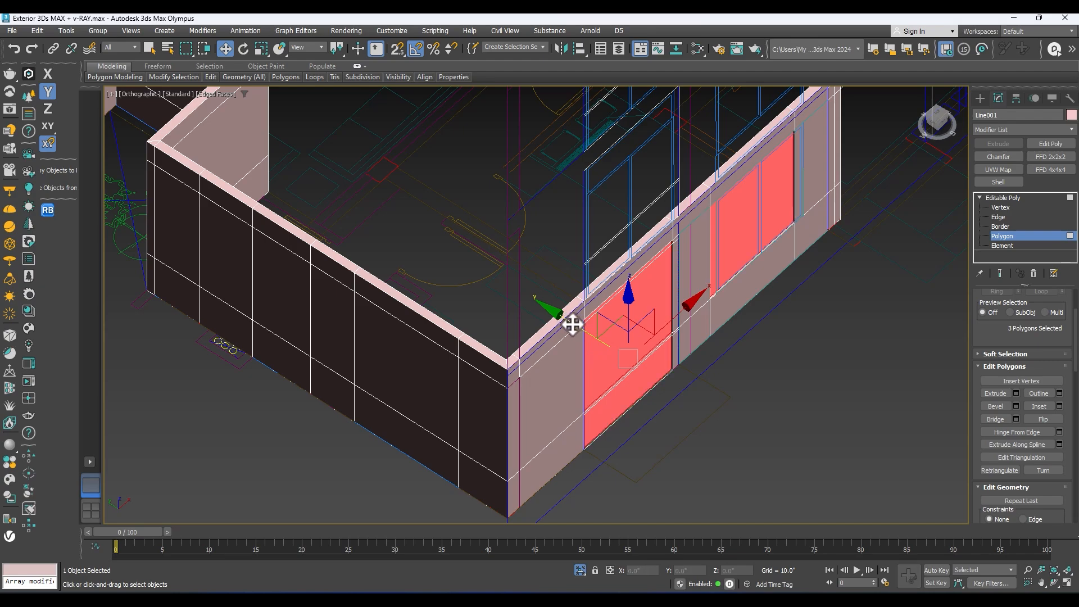
pyautogui.press('Delete')
# Step: Examine the front wall's new openings together with the front and west elevations
pyautogui.keyDown('alt'); pyautogui.moveTo(691, 227); pyautogui.dragTo(562, 270, button='middle'); pyautogui.keyUp('alt')
pyautogui.scroll(-4, 851, 304)
pyautogui.keyDown('alt'); pyautogui.moveTo(652, 261); pyautogui.dragTo(621, 322, button='middle'); pyautogui.keyUp('alt')
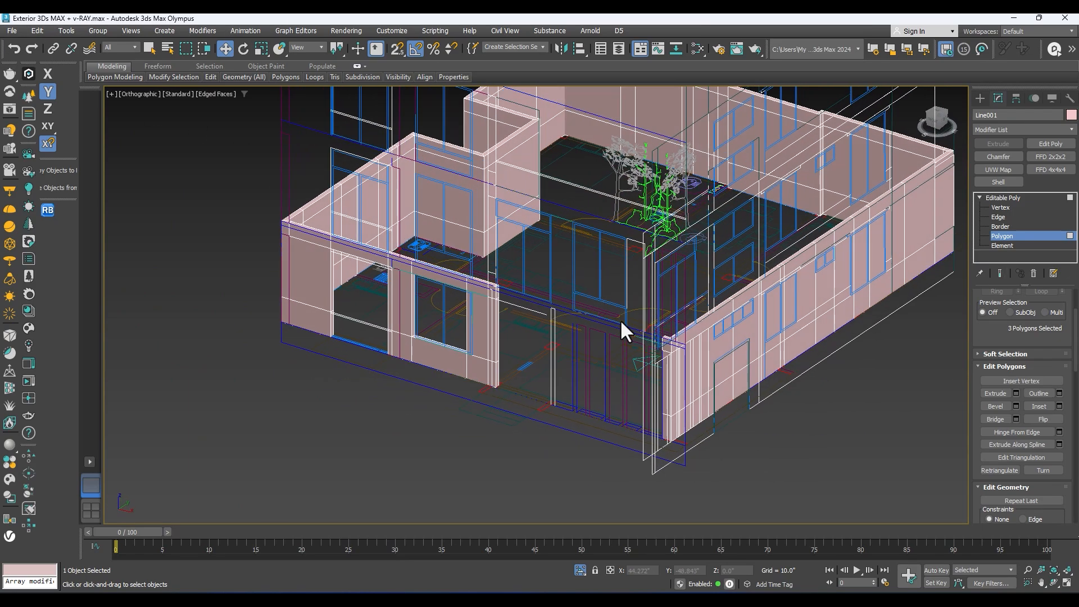
pyautogui.keyDown('alt'); pyautogui.moveTo(620, 319); pyautogui.dragTo(489, 354, button='middle'); pyautogui.keyUp('alt')
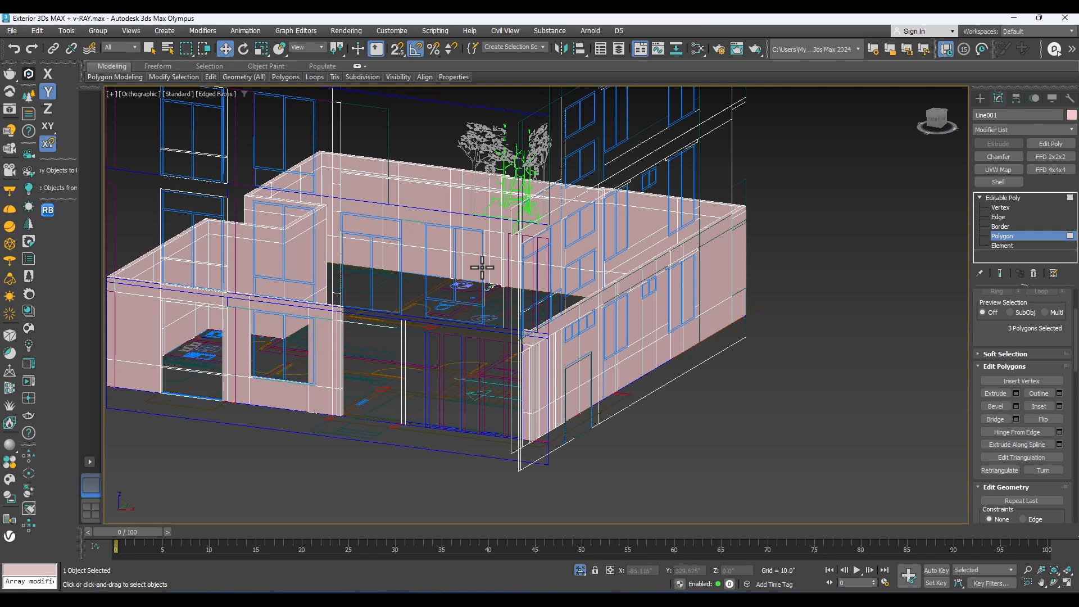
pyautogui.scroll(-3, 474, 317)
pyautogui.keyDown('alt'); pyautogui.moveTo(475, 317); pyautogui.dragTo(461, 327, button='middle'); pyautogui.keyUp('alt')
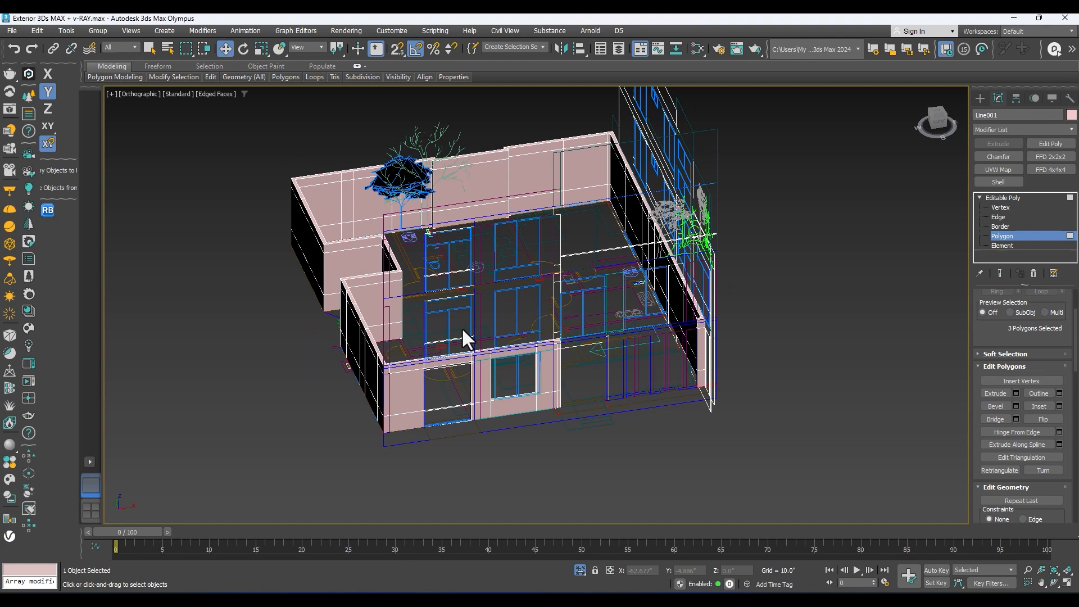
pyautogui.keyDown('alt'); pyautogui.moveTo(461, 328); pyautogui.dragTo(514, 326, button='middle'); pyautogui.keyUp('alt')
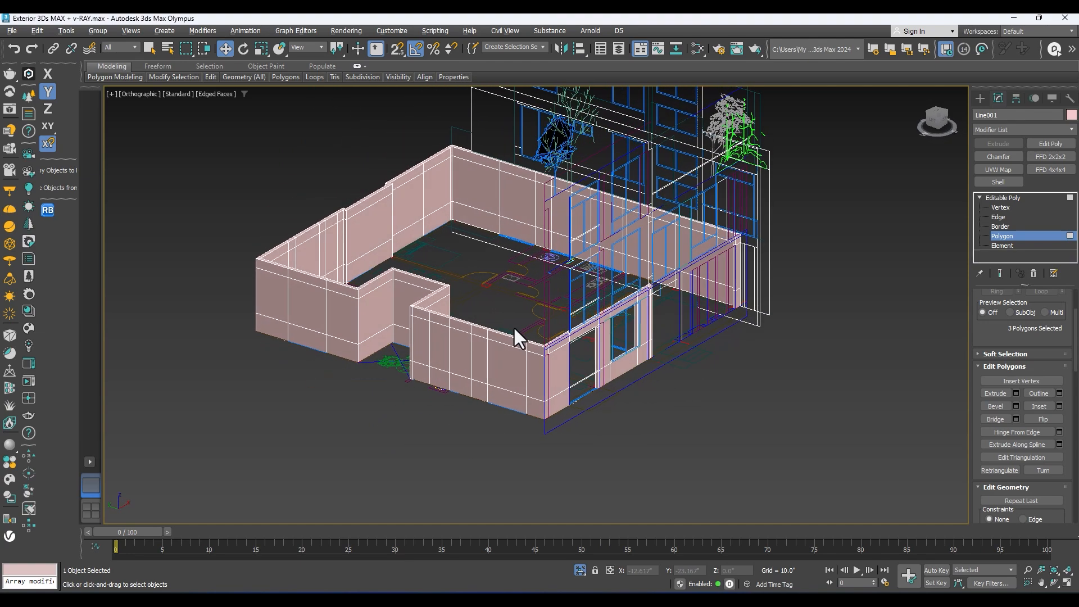
# Step: Examine the elevations' upper floors and the recessed side wall beside the opened front wall
pyautogui.keyDown('alt'); pyautogui.moveTo(540, 330); pyautogui.dragTo(646, 252, button='middle'); pyautogui.keyUp('alt')
pyautogui.scroll(3, 516, 245)
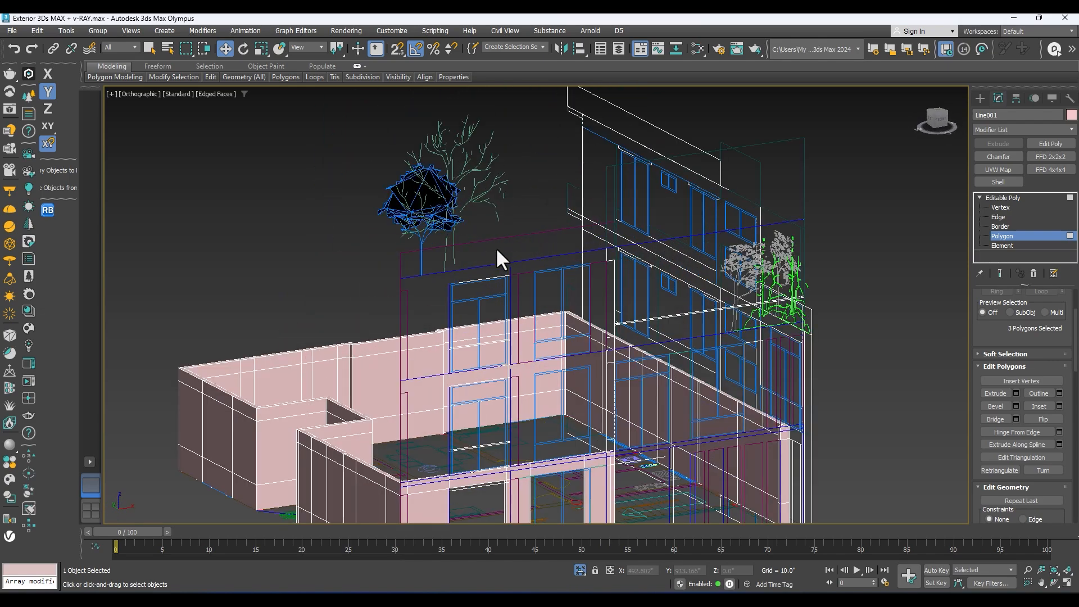
pyautogui.moveTo(515, 248); pyautogui.dragTo(602, 224, button='middle')
pyautogui.moveTo(787, 224); pyautogui.dragTo(462, 352, button='middle')
pyautogui.moveTo(594, 339)
pyautogui.keyDown('alt'); pyautogui.mouseDown(button='middle')
pyautogui.moveTo(655, 325)
pyautogui.moveTo(680, 388)
pyautogui.moveTo(657, 344)
pyautogui.moveTo(615, 340)
pyautogui.mouseUp(button='middle'); pyautogui.keyUp('alt')
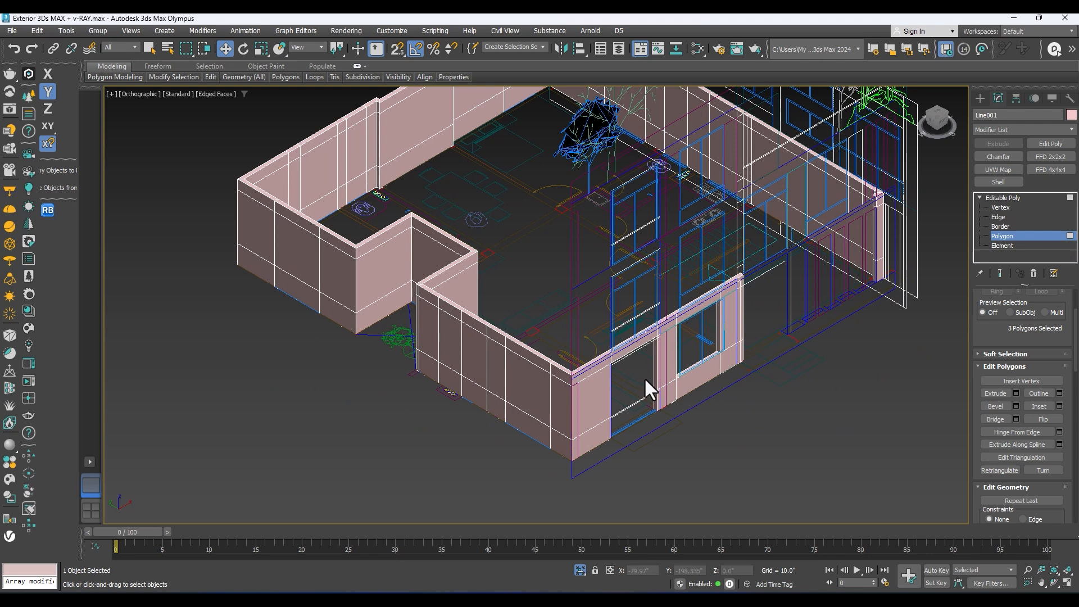
pyautogui.scroll(4, 723, 340)
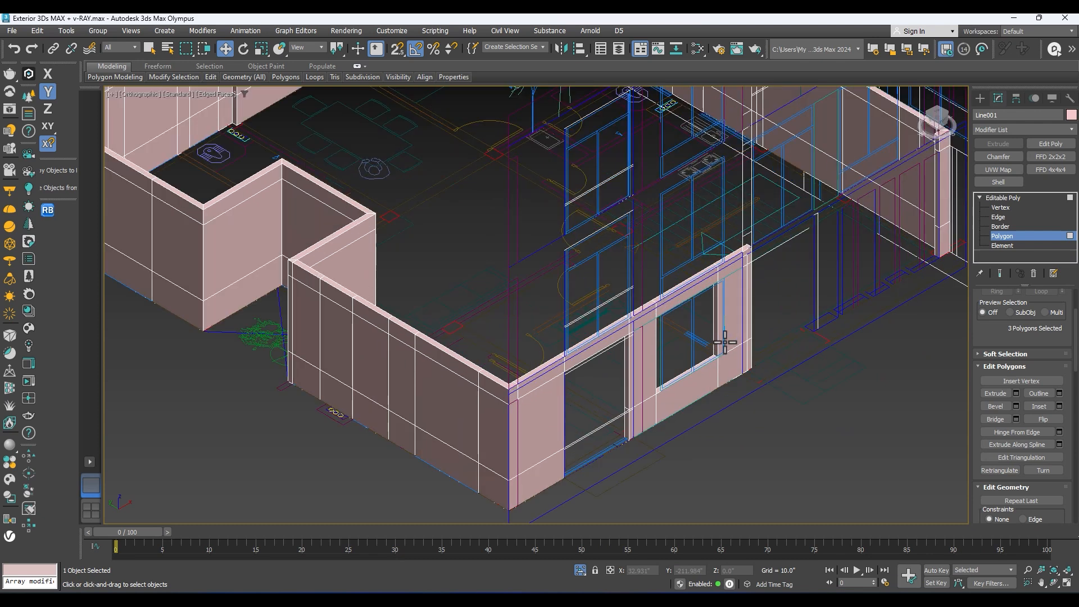
pyautogui.scroll(-4, 731, 298)
pyautogui.moveTo(711, 308); pyautogui.dragTo(697, 368, button='middle')
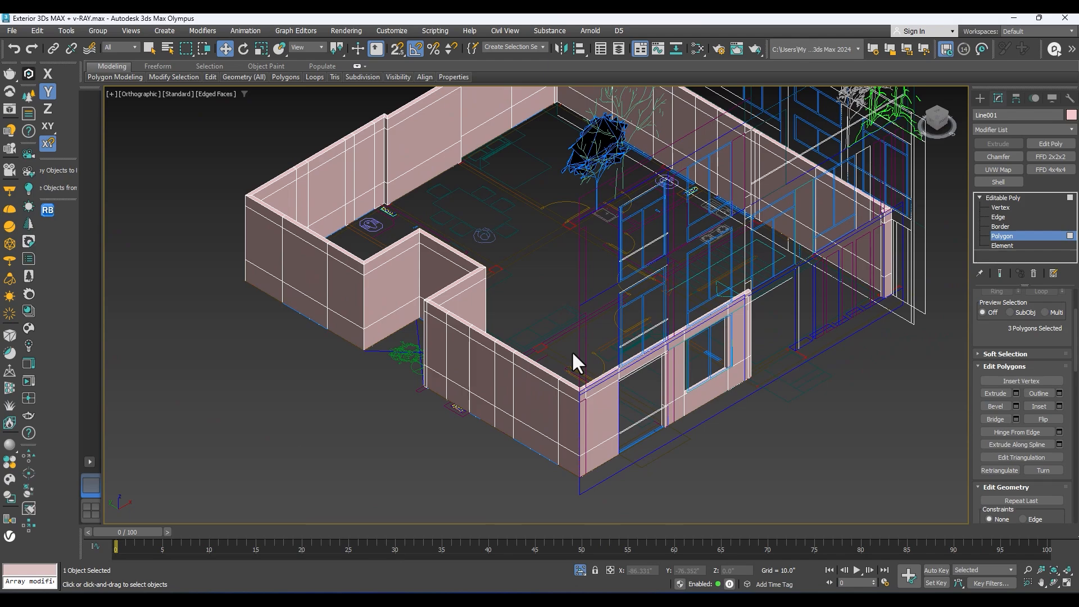
pyautogui.moveTo(574, 357)
pyautogui.mouseDown(button='middle')
pyautogui.moveTo(525, 301)
pyautogui.moveTo(590, 366)
pyautogui.moveTo(474, 346)
pyautogui.moveTo(606, 340)
pyautogui.moveTo(562, 359)
pyautogui.mouseUp(button='middle')
# Step: Select the recessed side wall's middle polygon next to the front corner and examine that wall from outside and inside
pyautogui.scroll(4, 494, 369)
pyautogui.click(490, 376)
pyautogui.scroll(-3, 490, 376)
pyautogui.keyDown('alt'); pyautogui.moveTo(490, 376); pyautogui.dragTo(570, 422, button='middle'); pyautogui.keyUp('alt')
pyautogui.scroll(4, 523, 354)
pyautogui.moveTo(523, 354); pyautogui.dragTo(558, 354, button='middle')
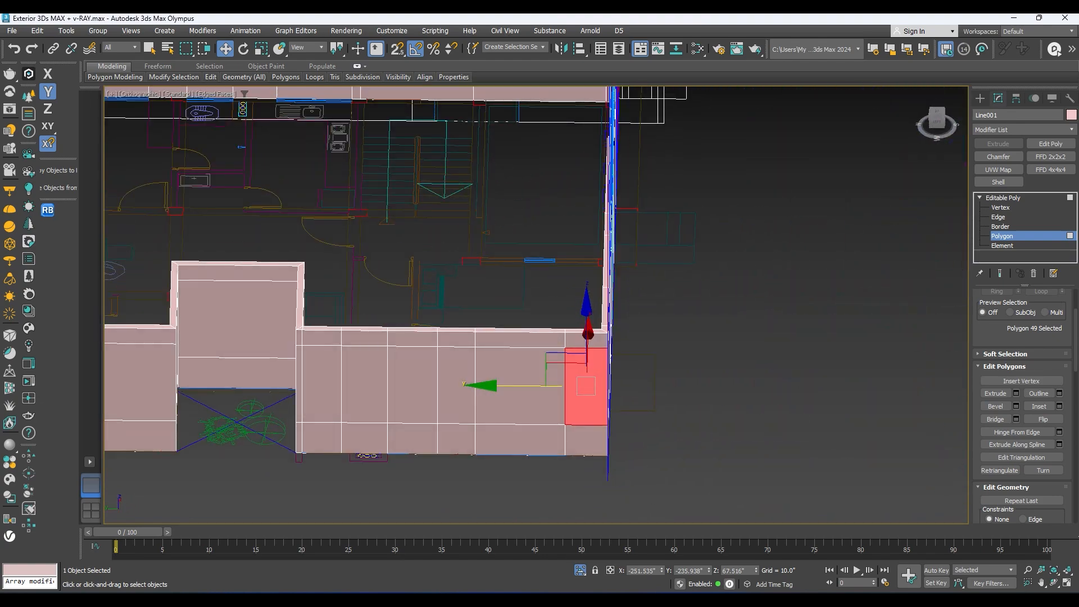
pyautogui.keyDown('alt'); pyautogui.moveTo(558, 354); pyautogui.dragTo(596, 337, button='middle'); pyautogui.keyUp('alt')
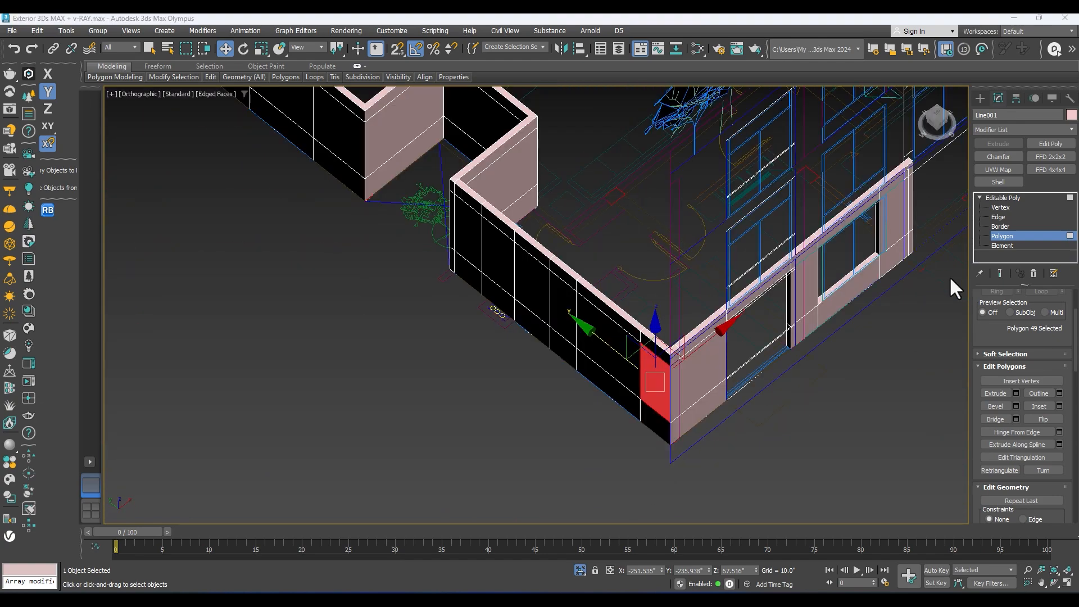
pyautogui.keyDown('alt'); pyautogui.moveTo(812, 300); pyautogui.dragTo(679, 340, button='middle'); pyautogui.keyUp('alt')
pyautogui.moveTo(854, 312); pyautogui.dragTo(749, 279, button='middle')
pyautogui.scroll(4, 694, 339)
pyautogui.scroll(2, 646, 337)
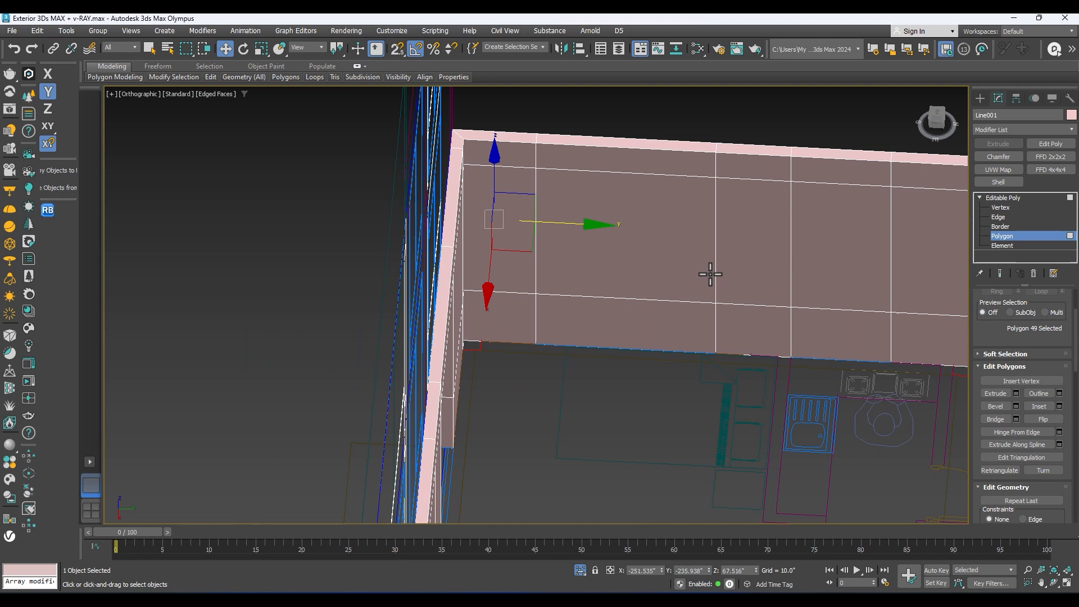
# Step: Leave polygon editing and make the walls see-through to inspect the plan's window marks along the recessed side wall
pyautogui.click(1011, 198)
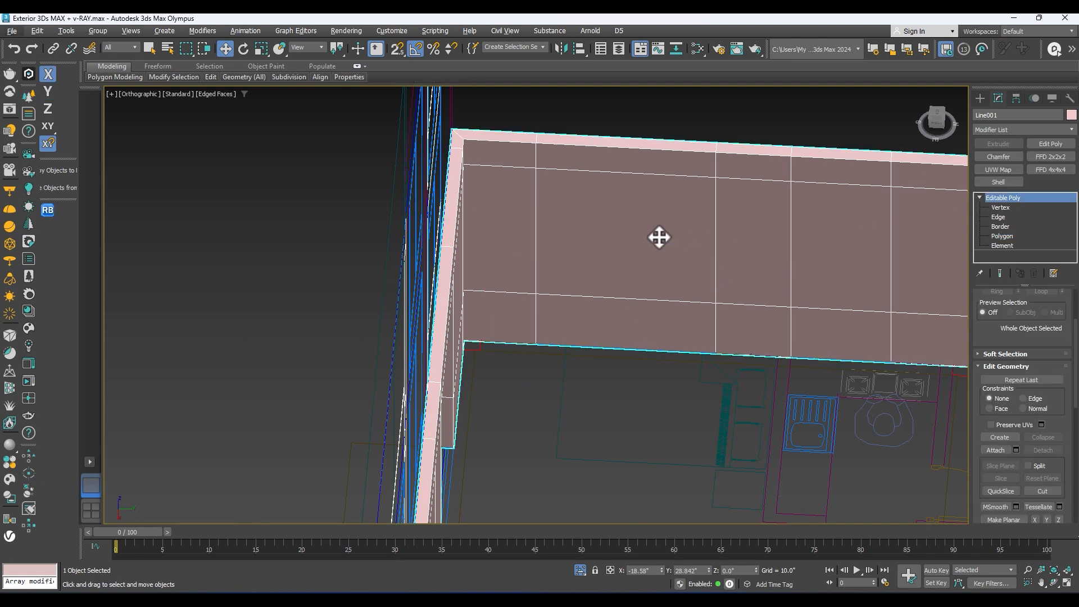
pyautogui.hotkey('alt', 'x')
pyautogui.scroll(-3, 662, 238)
pyautogui.keyDown('alt'); pyautogui.moveTo(662, 238); pyautogui.dragTo(597, 239, button='middle'); pyautogui.keyUp('alt')
pyautogui.moveTo(814, 218); pyautogui.dragTo(405, 289, button='middle')
pyautogui.scroll(5, 406, 289)
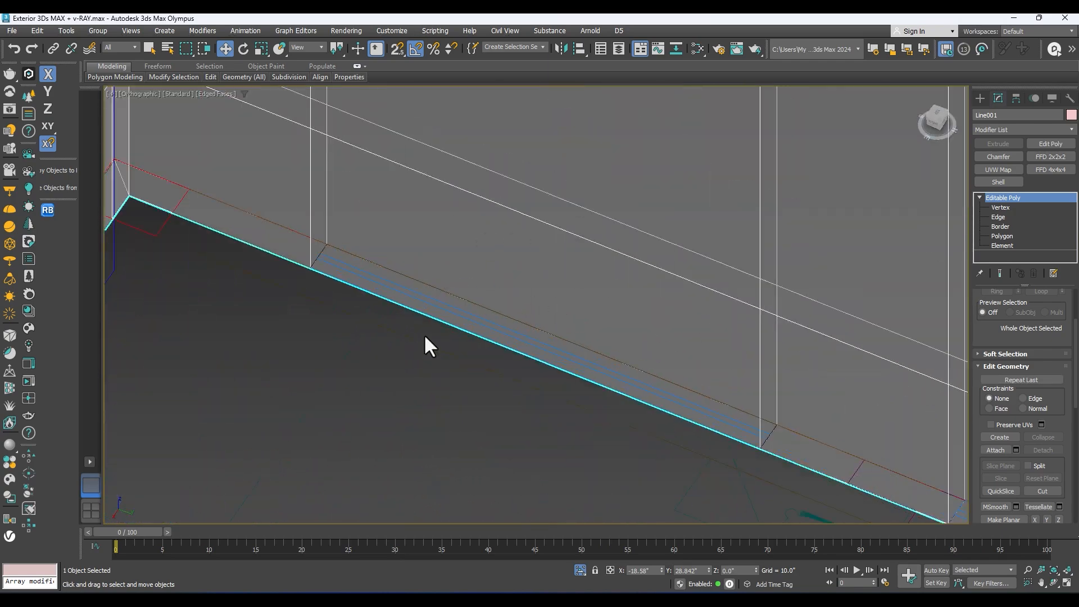
pyautogui.scroll(-4, 543, 286)
pyautogui.scroll(-4, 555, 313)
pyautogui.moveTo(548, 313); pyautogui.dragTo(497, 339, button='middle')
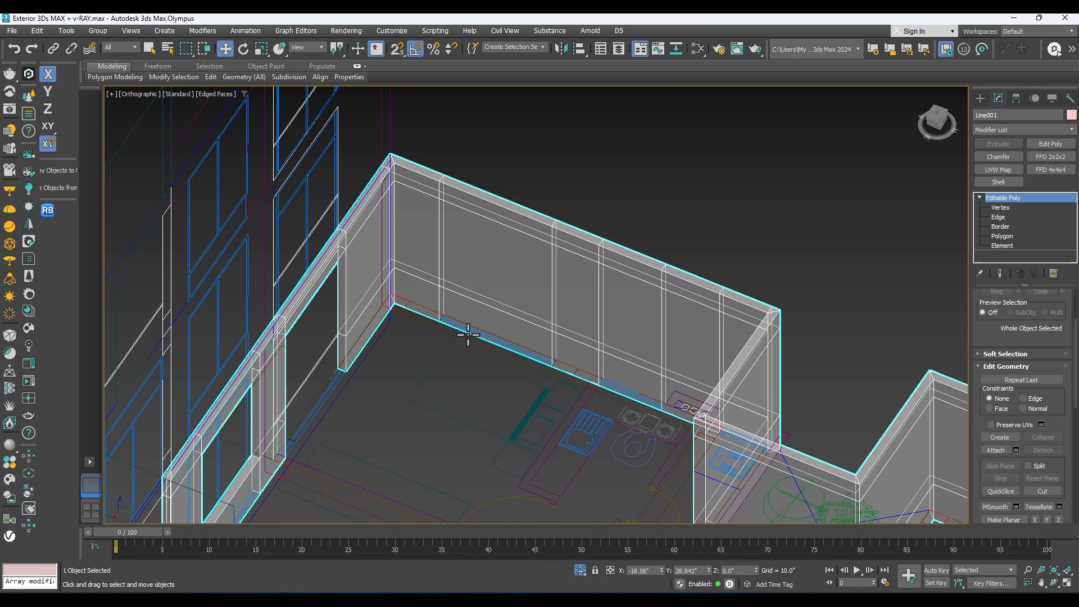
pyautogui.scroll(2, 425, 335)
pyautogui.scroll(2, 501, 339)
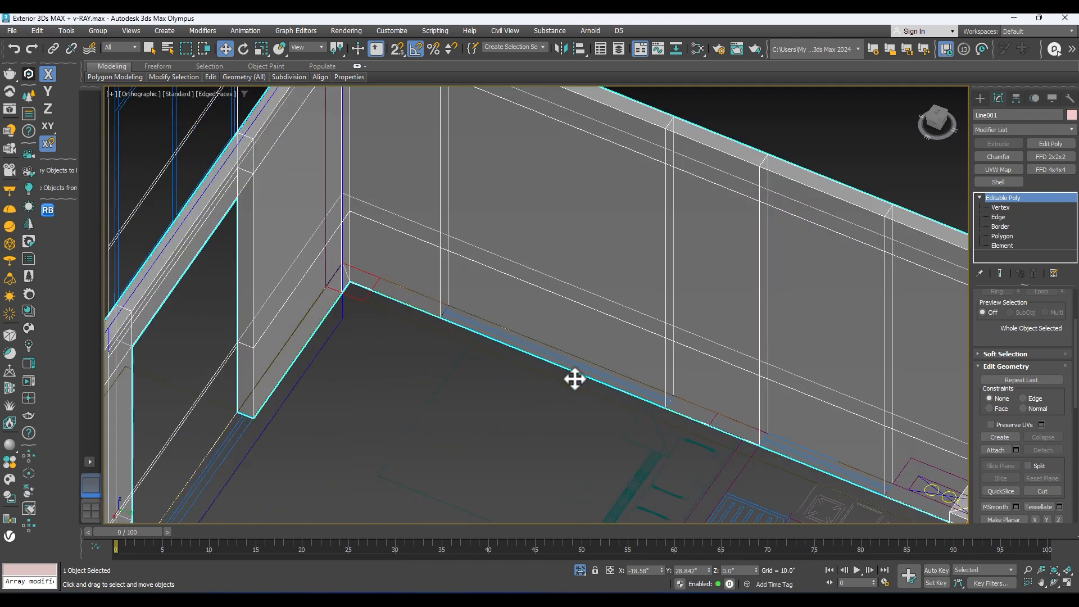
# Step: Cut two window openings through both faces of the recessed side wall at the plan's window marks
pyautogui.scroll(-2, 565, 359)
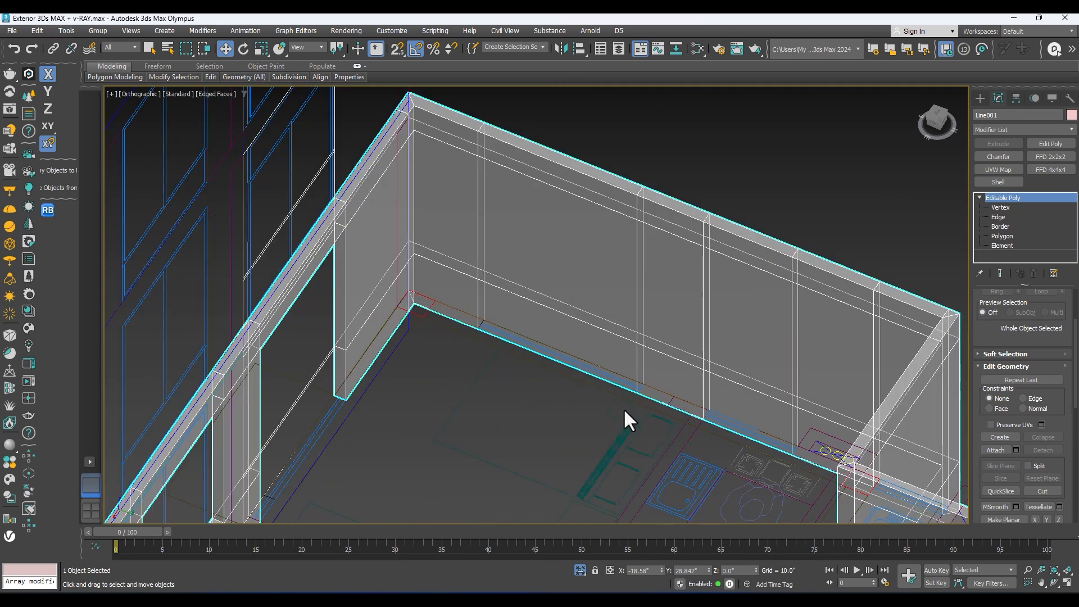
pyautogui.click(1001, 236)
pyautogui.click(555, 254)
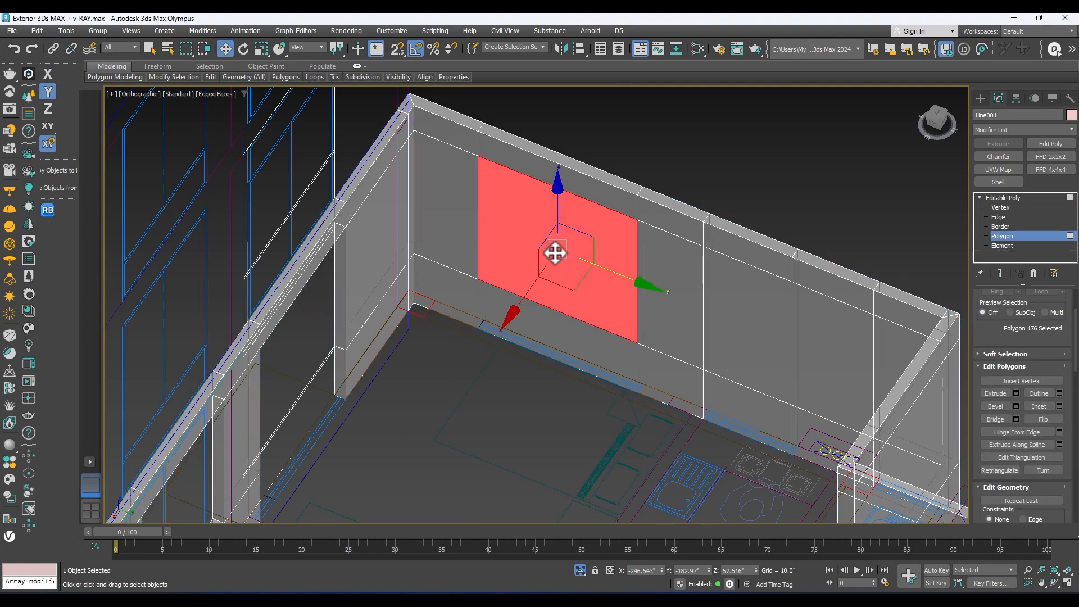
pyautogui.keyDown('alt'); pyautogui.moveTo(546, 258); pyautogui.dragTo(483, 180, button='middle'); pyautogui.keyUp('alt')
pyautogui.keyDown('ctrl'); pyautogui.click(702, 254); pyautogui.keyUp('ctrl')
pyautogui.press('Delete')
pyautogui.keyDown('alt'); pyautogui.moveTo(632, 437); pyautogui.dragTo(543, 248, button='middle'); pyautogui.keyUp('alt')
pyautogui.hotkey('ctrl', 'z')
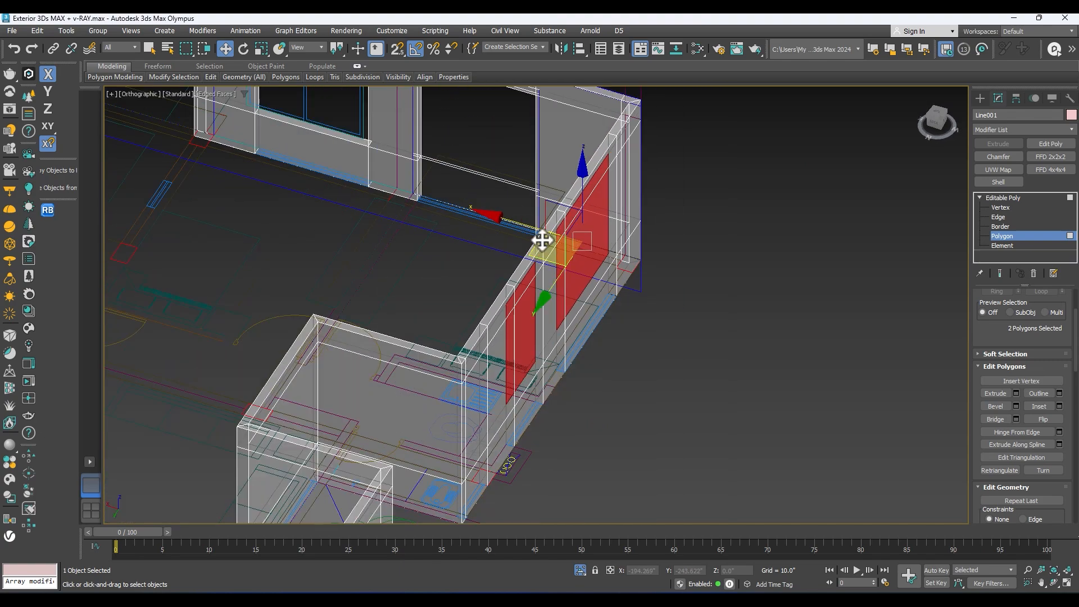
pyautogui.press('Delete')
# Step: Select the outer polygon at the recessed wall's free corner and examine the plan's window mark beneath it
pyautogui.keyDown('alt'); pyautogui.moveTo(627, 366); pyautogui.dragTo(547, 188, button='middle'); pyautogui.keyUp('alt')
pyautogui.scroll(5, 449, 367)
pyautogui.click(430, 371)
pyautogui.scroll(-5, 429, 371)
pyautogui.keyDown('alt'); pyautogui.moveTo(422, 378); pyautogui.dragTo(455, 340, button='middle'); pyautogui.keyUp('alt')
pyautogui.scroll(2, 455, 339)
pyautogui.moveTo(455, 339)
pyautogui.mouseDown(button='middle')
pyautogui.moveTo(454, 292)
pyautogui.moveTo(439, 325)
pyautogui.mouseUp(button='middle')
pyautogui.scroll(-4, 454, 292)
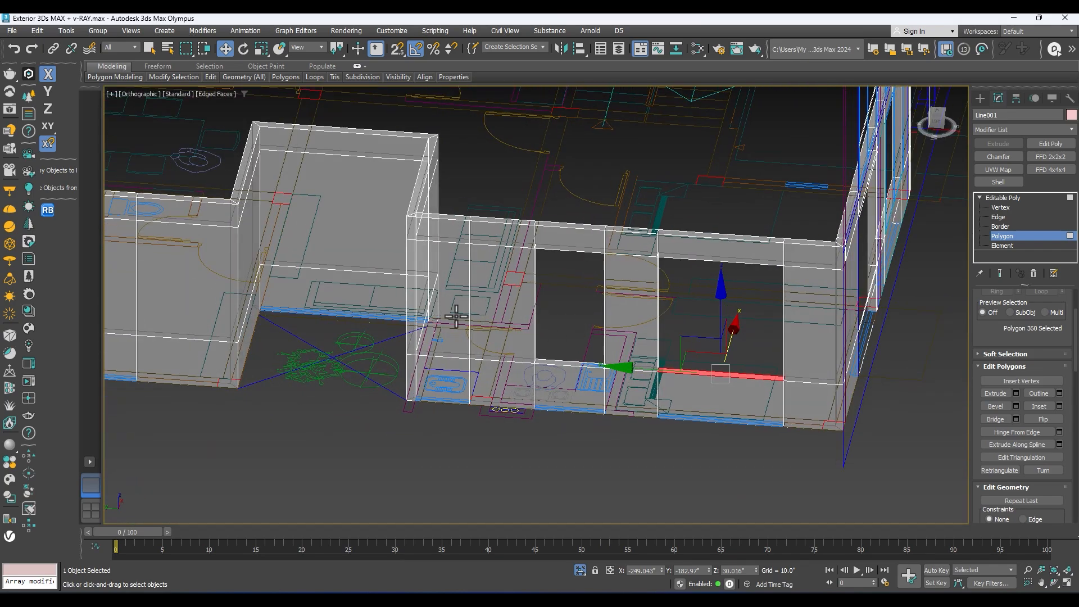
pyautogui.click(456, 316)
pyautogui.scroll(5, 463, 310)
pyautogui.keyDown('alt'); pyautogui.moveTo(463, 310); pyautogui.dragTo(432, 275, button='middle'); pyautogui.keyUp('alt')
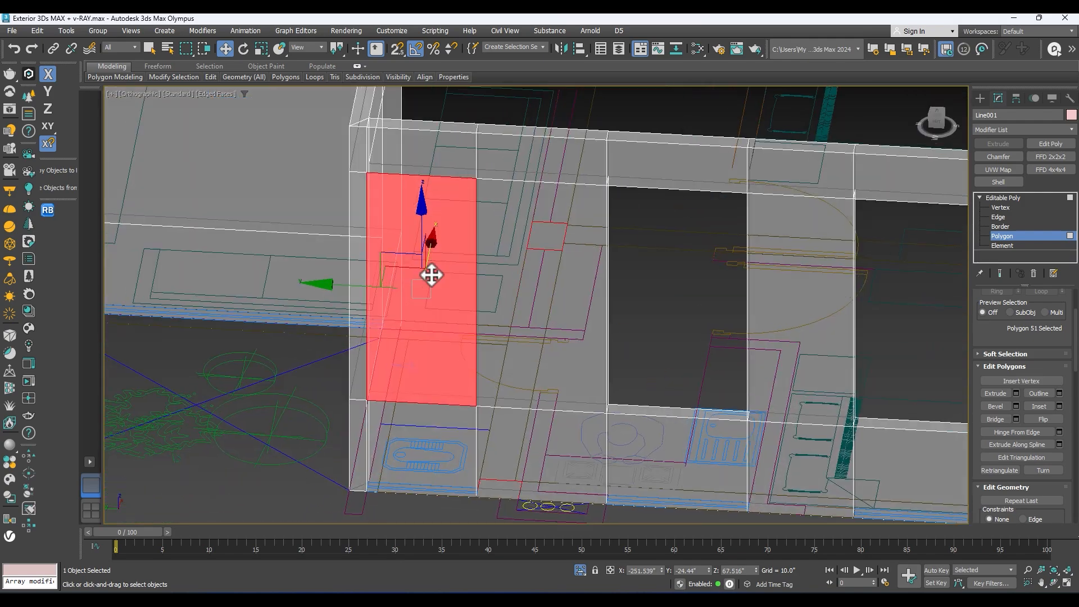
pyautogui.keyDown('alt'); pyautogui.moveTo(540, 264); pyautogui.dragTo(582, 277, button='middle'); pyautogui.keyUp('alt')
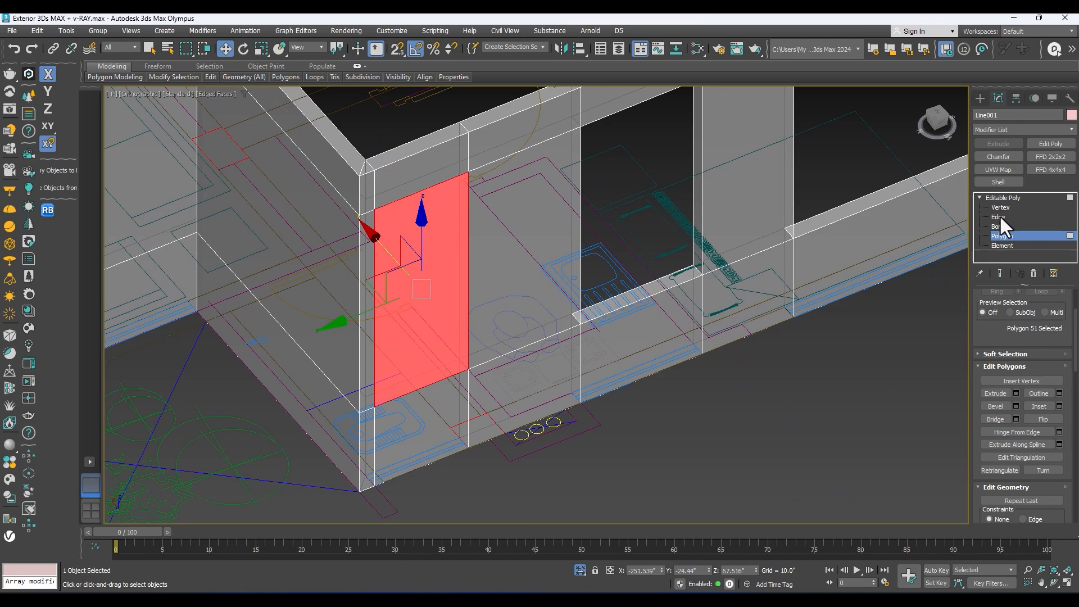
pyautogui.keyDown('alt'); pyautogui.moveTo(381, 419); pyautogui.dragTo(358, 412, button='middle'); pyautogui.keyUp('alt')
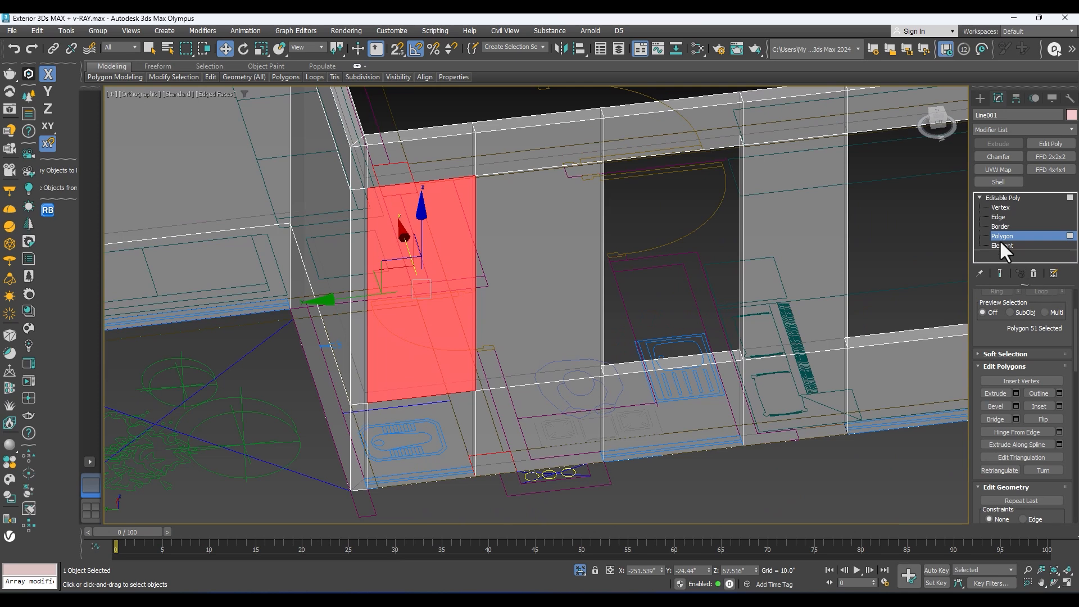
# Step: Try to select the vertical edges bounding the corner panel on the wall's inner and outer faces
pyautogui.click(999, 217)
pyautogui.moveTo(443, 222); pyautogui.dragTo(526, 255, button='middle')
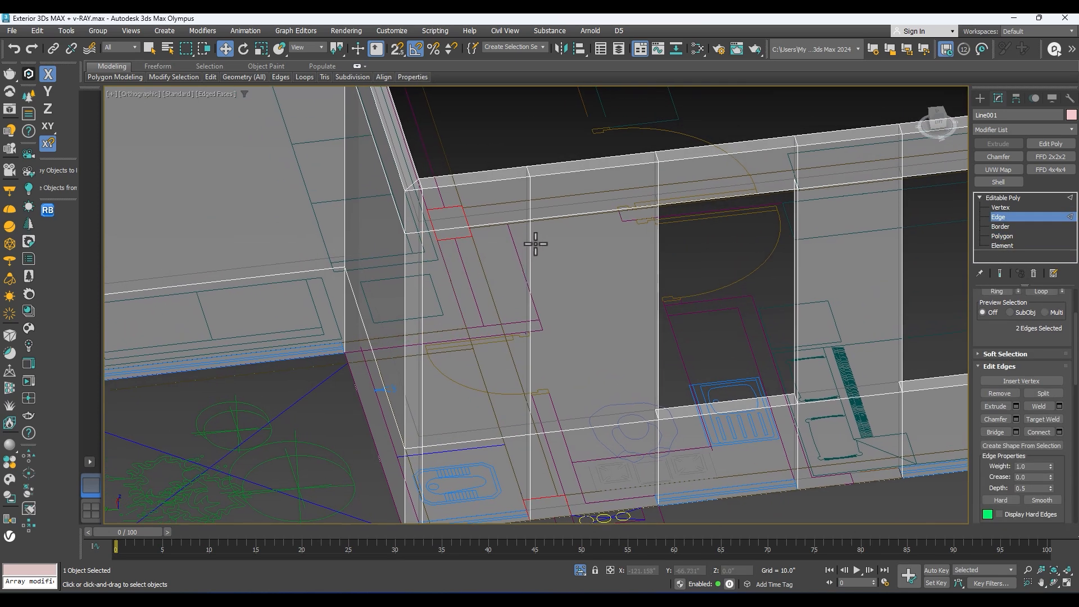
pyautogui.keyDown('ctrl'); pyautogui.click(529, 240); pyautogui.keyUp('ctrl')
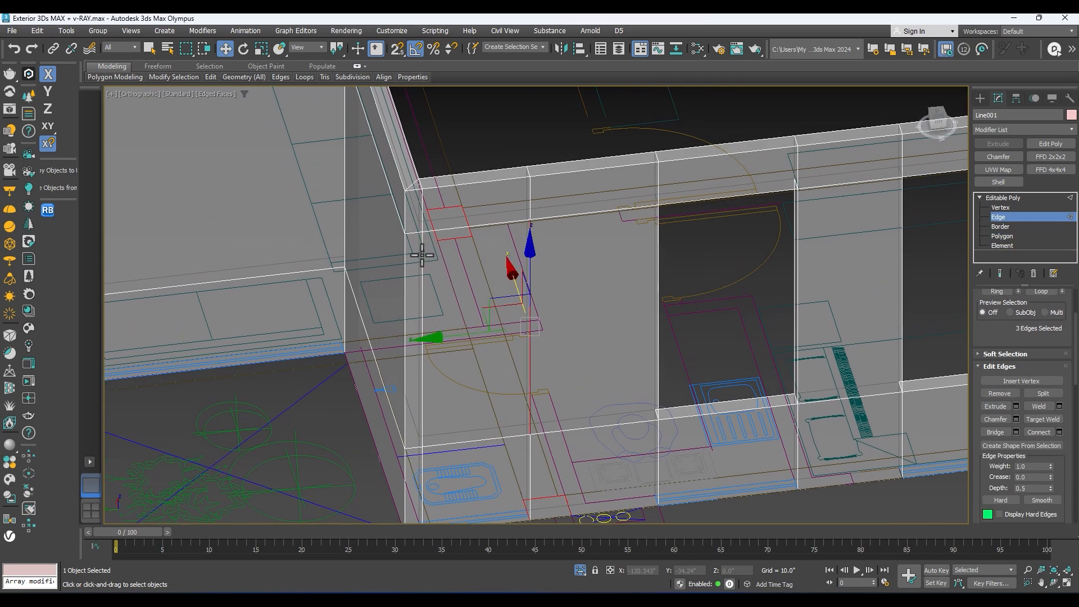
pyautogui.keyDown('ctrl'); pyautogui.click(422, 255); pyautogui.keyUp('ctrl')
pyautogui.scroll(-3, 444, 270)
pyautogui.moveTo(465, 284)
pyautogui.keyDown('alt'); pyautogui.mouseDown(button='middle')
pyautogui.moveTo(433, 304)
pyautogui.moveTo(340, 306)
pyautogui.moveTo(257, 331)
pyautogui.moveTo(464, 279)
pyautogui.mouseUp(button='middle'); pyautogui.keyUp('alt')
pyautogui.keyDown('alt'); pyautogui.moveTo(464, 280); pyautogui.dragTo(401, 291, button='middle'); pyautogui.keyUp('alt')
pyautogui.scroll(3, 400, 290)
pyautogui.keyDown('ctrl'); pyautogui.click(422, 267); pyautogui.keyUp('ctrl')
pyautogui.moveTo(258, 294); pyautogui.dragTo(484, 355, button='middle')
pyautogui.scroll(2, 370, 279)
pyautogui.keyDown('ctrl'); pyautogui.click(402, 274); pyautogui.keyUp('ctrl')
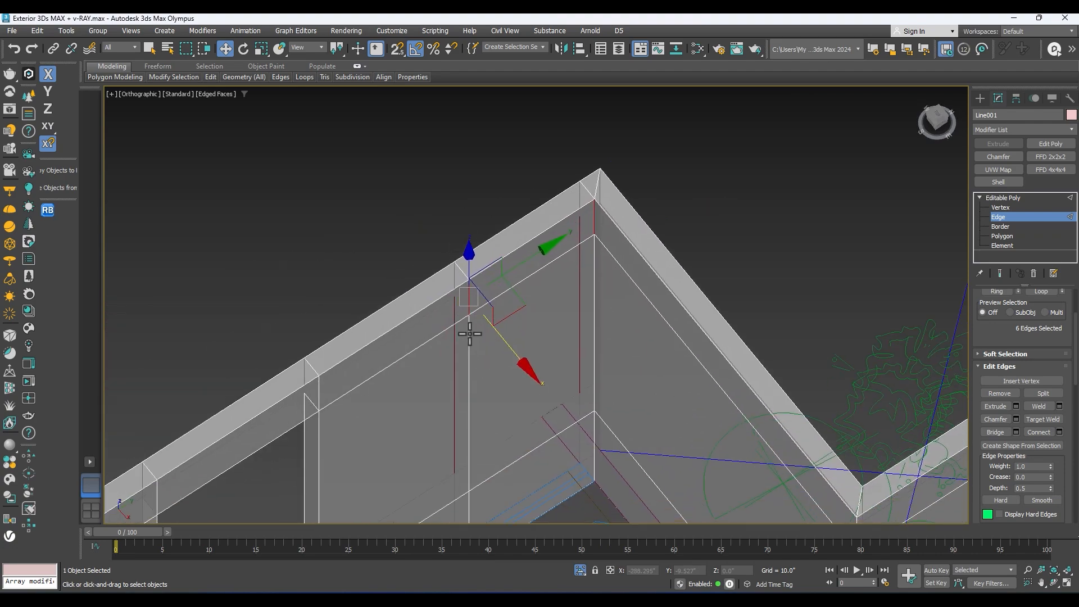
pyautogui.click(469, 334)
pyautogui.keyDown('ctrl'); pyautogui.click(596, 270); pyautogui.keyUp('ctrl')
pyautogui.scroll(-4, 595, 269)
pyautogui.keyDown('alt'); pyautogui.moveTo(595, 270); pyautogui.dragTo(697, 284, button='middle'); pyautogui.keyUp('alt')
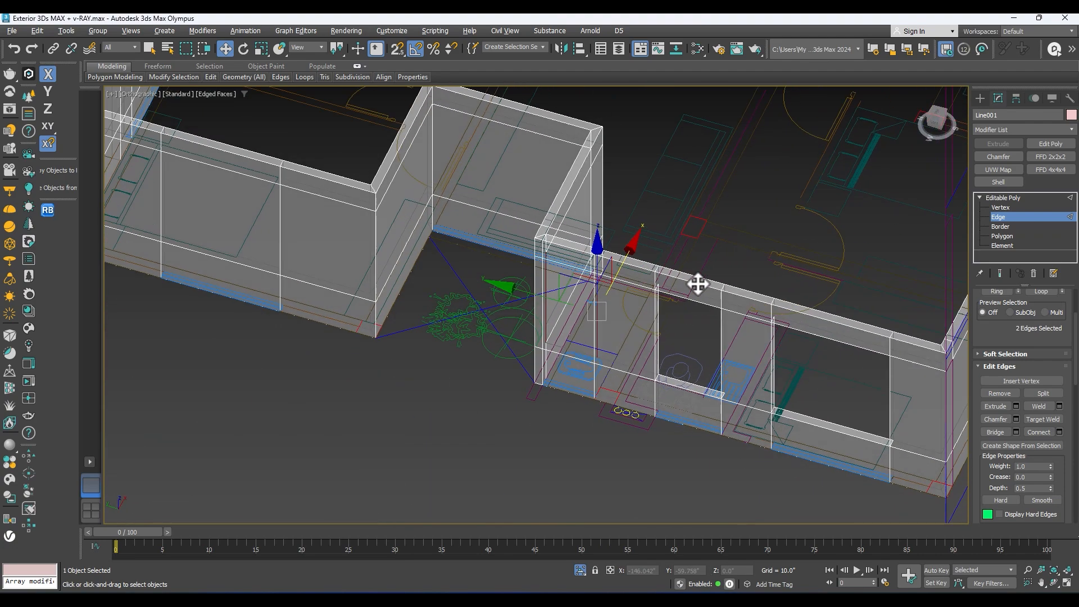
pyautogui.scroll(4, 557, 305)
pyautogui.keyDown('ctrl'); pyautogui.click(623, 259); pyautogui.keyUp('ctrl')
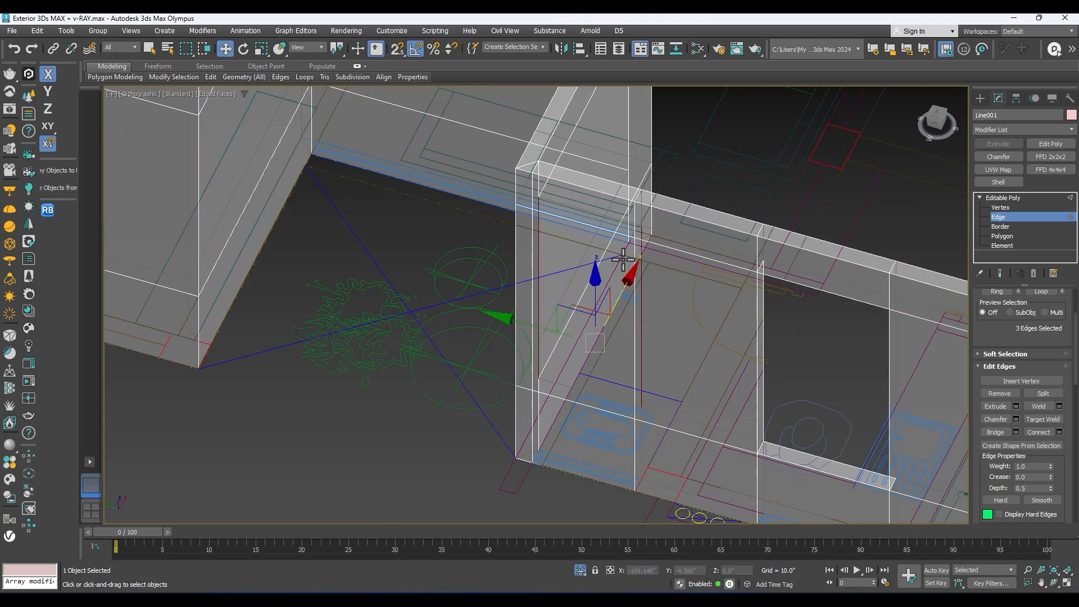
pyautogui.keyDown('ctrl'); pyautogui.click(534, 235); pyautogui.keyUp('ctrl')
# Step: Make the walls opaque and connect the corner panel's vertical edges with a new horizontal edge on each wall face
pyautogui.hotkey('alt', 'x')
pyautogui.moveTo(544, 246); pyautogui.dragTo(634, 256, button='middle')
pyautogui.keyDown('ctrl'); pyautogui.click(682, 210); pyautogui.keyUp('ctrl')
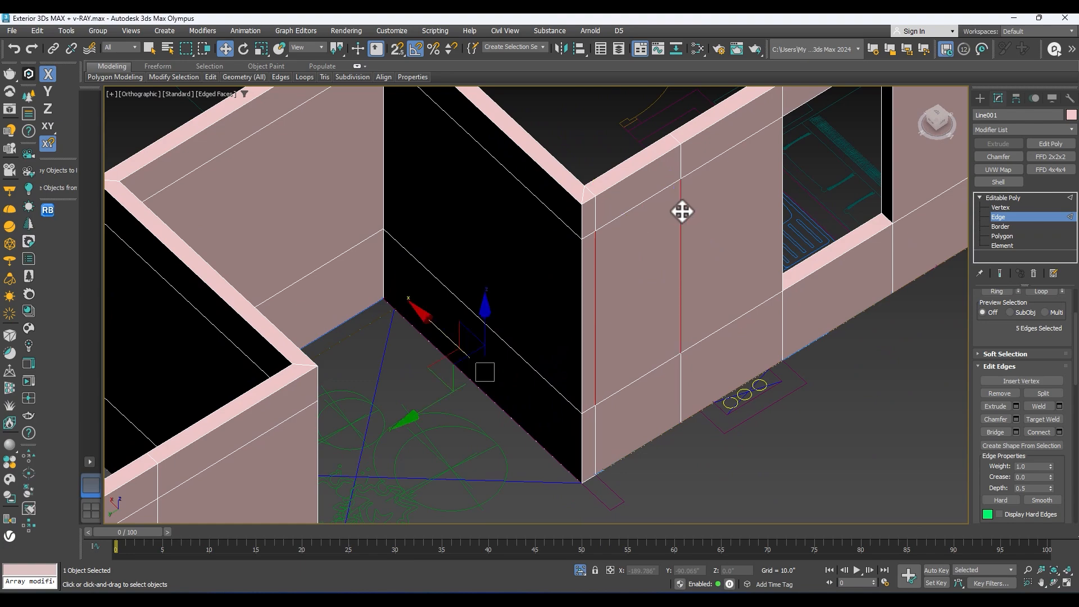
pyautogui.keyDown('ctrl'); pyautogui.click(677, 231); pyautogui.keyUp('ctrl')
pyautogui.click(597, 244)
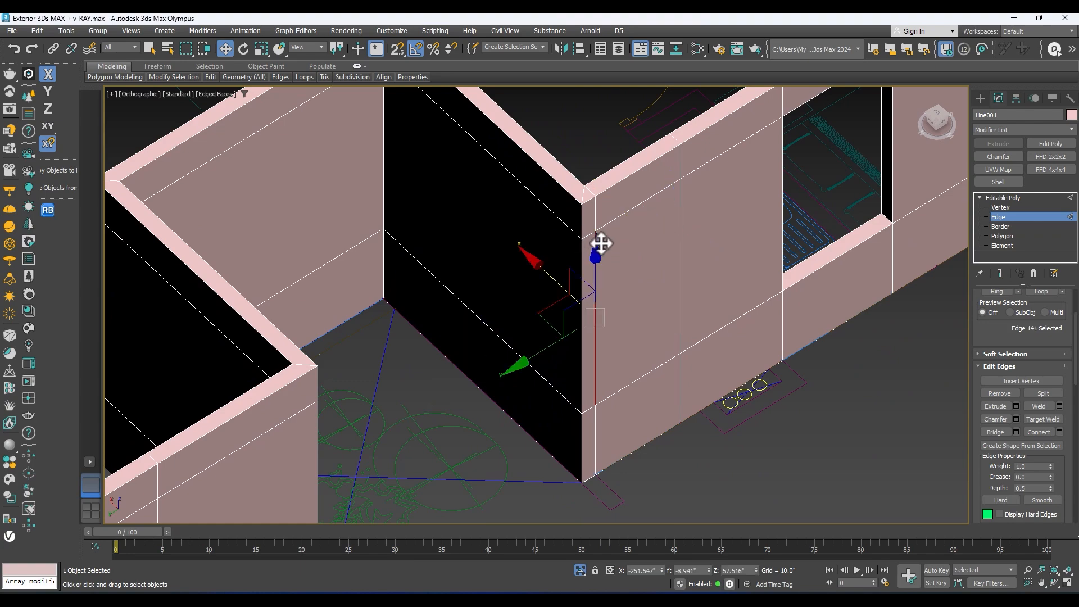
pyautogui.keyDown('ctrl'); pyautogui.click(682, 205); pyautogui.keyUp('ctrl')
pyautogui.keyDown('alt'); pyautogui.moveTo(683, 203); pyautogui.dragTo(855, 211, button='middle'); pyautogui.keyUp('alt')
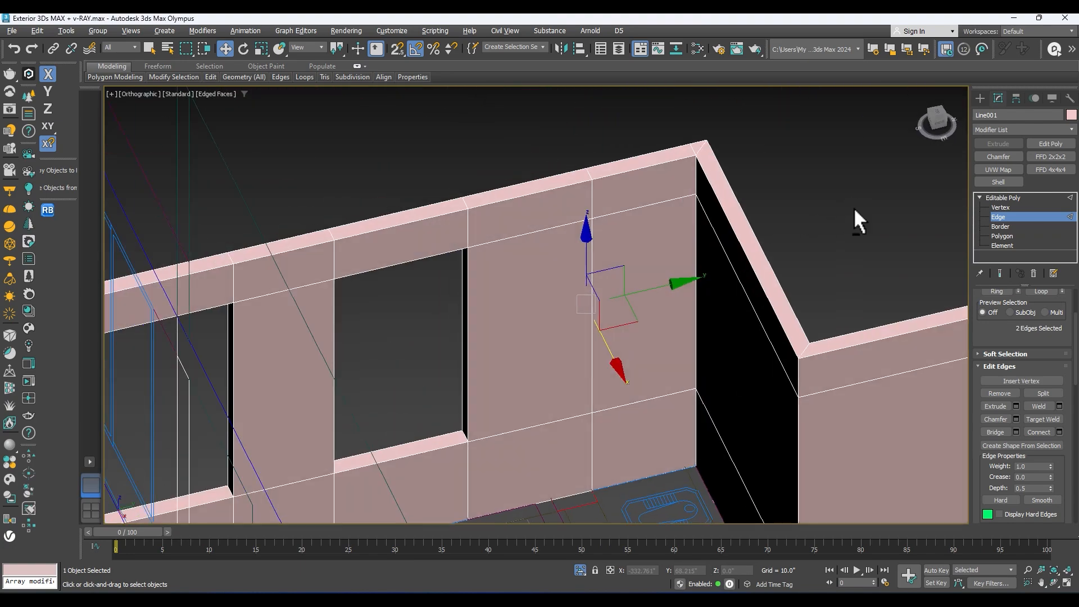
pyautogui.scroll(2, 668, 223)
pyautogui.keyDown('ctrl'); pyautogui.click(710, 197); pyautogui.keyUp('ctrl')
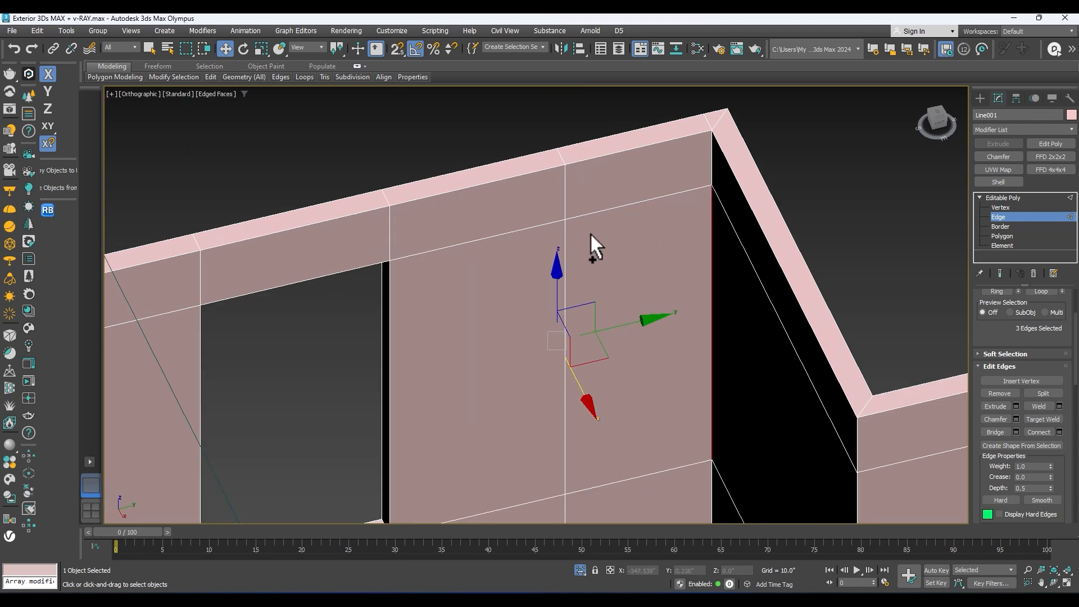
pyautogui.keyDown('alt'); pyautogui.moveTo(564, 232); pyautogui.dragTo(665, 253, button='middle'); pyautogui.keyUp('alt')
pyautogui.rightClick(665, 253)
pyautogui.click(575, 282)
pyautogui.keyDown('alt'); pyautogui.moveTo(612, 285); pyautogui.dragTo(595, 321, button='middle'); pyautogui.keyUp('alt')
pyautogui.click(540, 360)
# Step: Snap the new horizontal edges vertically to the sill of the small high window in the side elevation, using a wireframe Left view
pyautogui.scroll(-8, 622, 289)
pyautogui.moveTo(652, 276); pyautogui.dragTo(412, 365, button='middle')
pyautogui.scroll(5, 457, 342)
pyautogui.moveTo(444, 345); pyautogui.dragTo(451, 330)
pyautogui.moveTo(617, 267); pyautogui.dragTo(573, 348, button='middle')
pyautogui.moveTo(538, 268); pyautogui.dragTo(539, 313, button='middle')
pyautogui.scroll(-4, 543, 306)
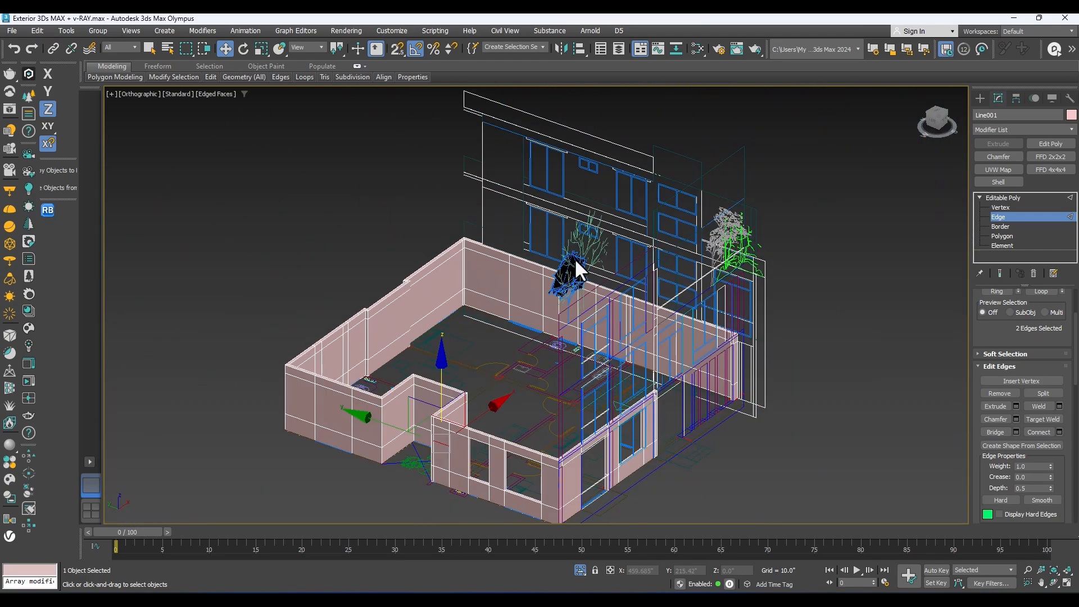
pyautogui.scroll(2, 626, 257)
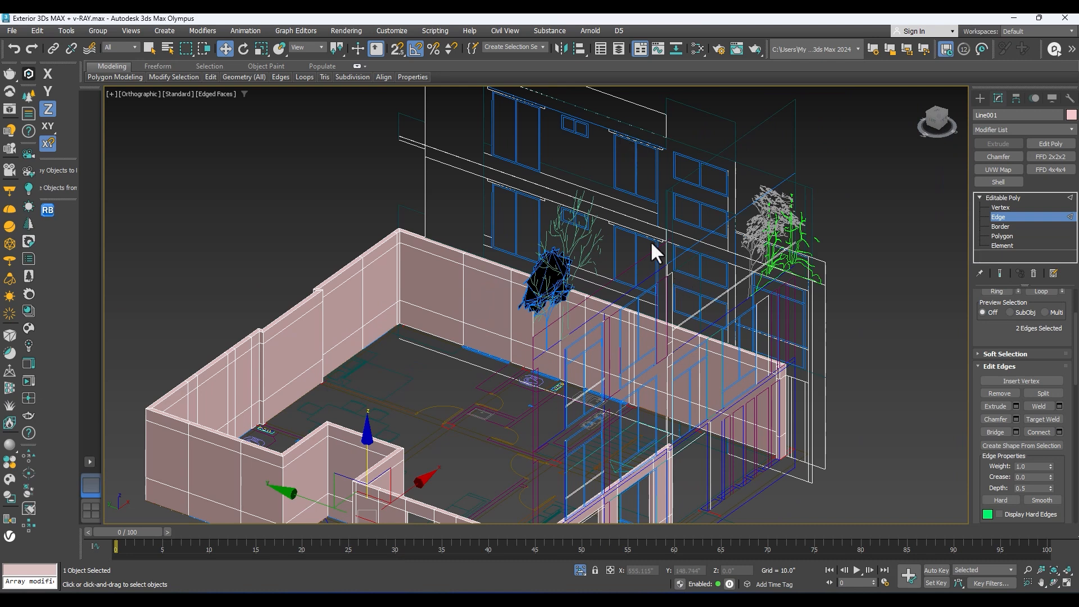
pyautogui.moveTo(672, 249); pyautogui.dragTo(683, 227, button='middle')
pyautogui.click(937, 120)
pyautogui.press('z')
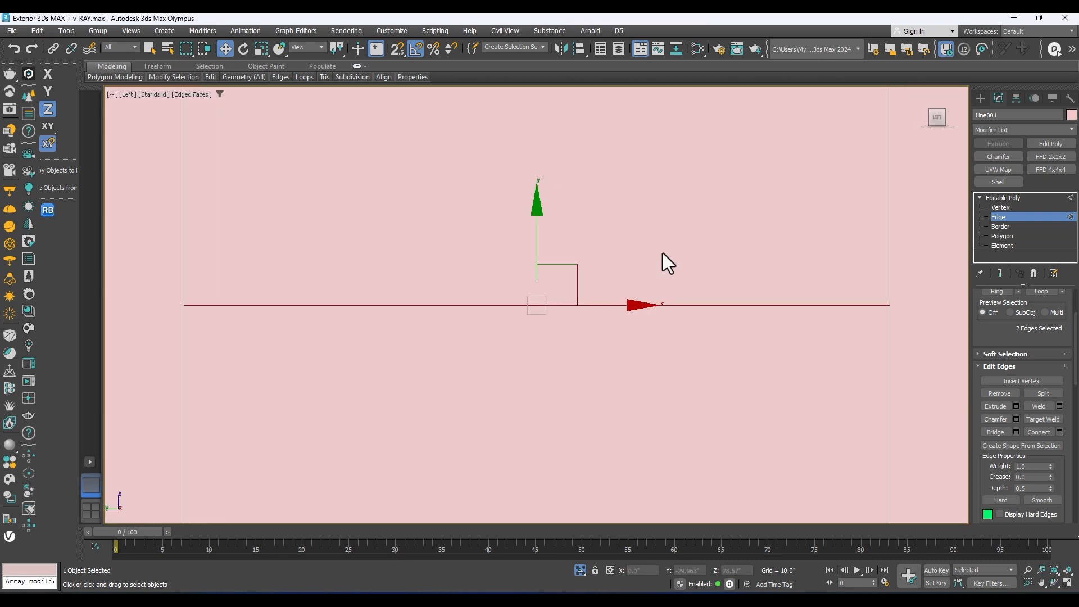
pyautogui.press('F3')
pyautogui.scroll(-3, 663, 254)
pyautogui.scroll(-3, 607, 277)
pyautogui.moveTo(607, 277); pyautogui.dragTo(509, 388, button='middle')
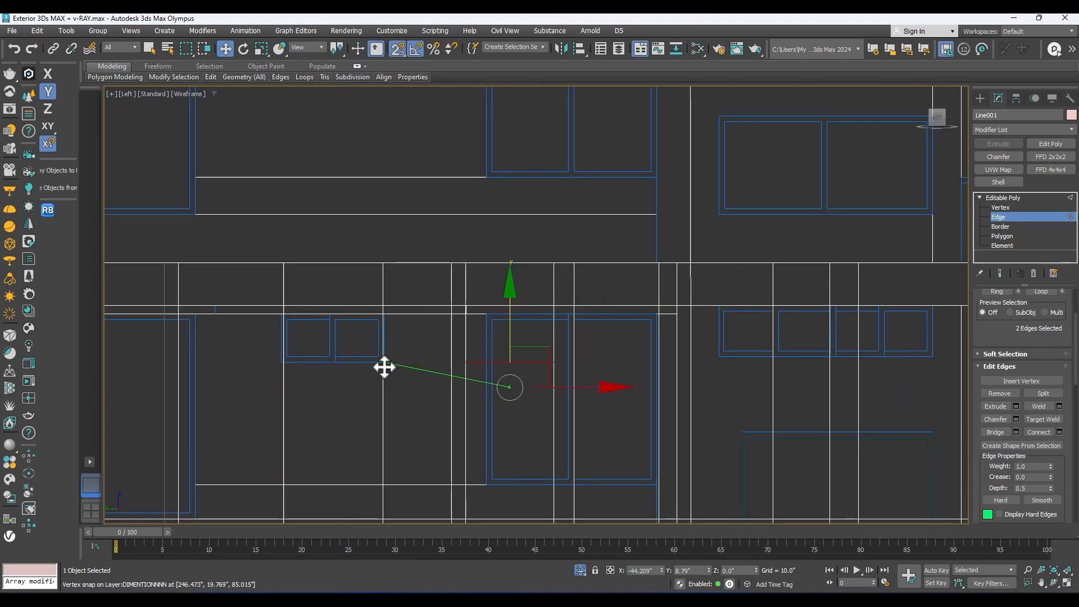
pyautogui.moveTo(418, 368)
pyautogui.keyDown('alt'); pyautogui.mouseDown(button='middle')
pyautogui.moveTo(446, 287)
pyautogui.moveTo(337, 321)
pyautogui.moveTo(479, 340)
pyautogui.mouseUp(button='middle'); pyautogui.keyUp('alt')
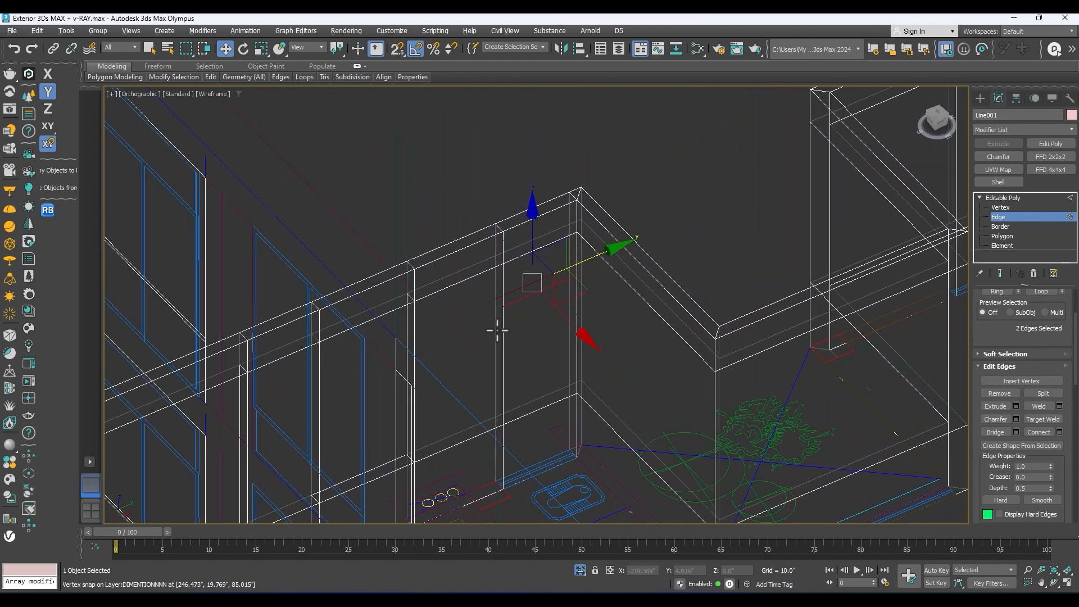
# Step: Restore the shaded view and cut the small high window through both faces of the corner panel above the new edges
pyautogui.press('F3')
pyautogui.keyDown('alt'); pyautogui.moveTo(557, 326); pyautogui.dragTo(844, 246, button='middle'); pyautogui.keyUp('alt')
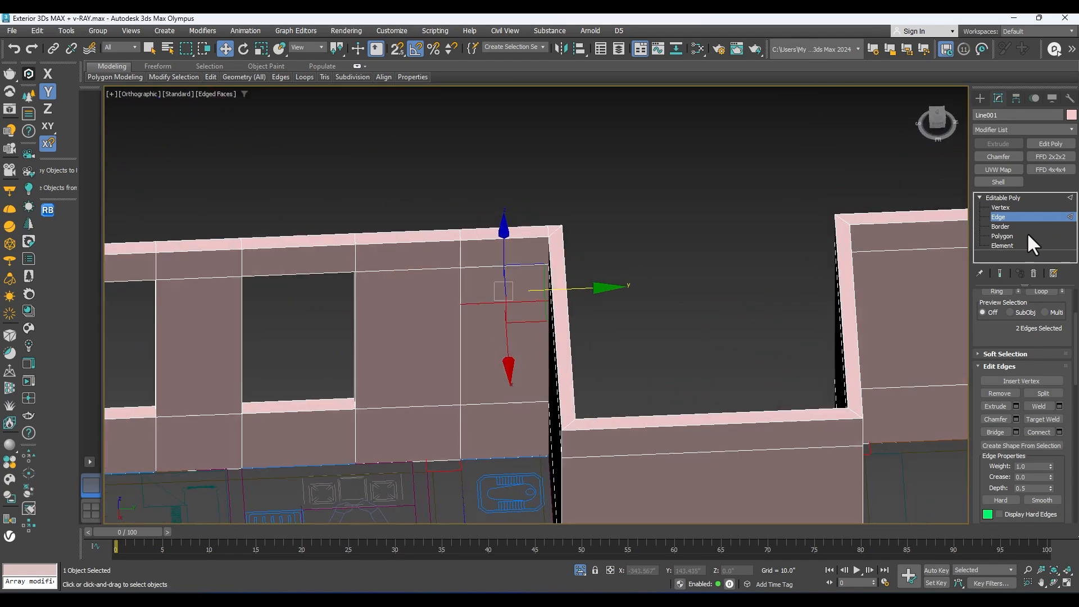
pyautogui.click(1002, 235)
pyautogui.scroll(2, 500, 287)
pyautogui.keyDown('alt'); pyautogui.moveTo(497, 280); pyautogui.dragTo(646, 277, button='middle'); pyautogui.keyUp('alt')
pyautogui.scroll(-6, 607, 290)
pyautogui.scroll(4, 683, 183)
pyautogui.moveTo(569, 109)
pyautogui.mouseDown(button='middle')
pyautogui.moveTo(560, 336)
pyautogui.moveTo(588, 200)
pyautogui.moveTo(514, 322)
pyautogui.mouseUp(button='middle')
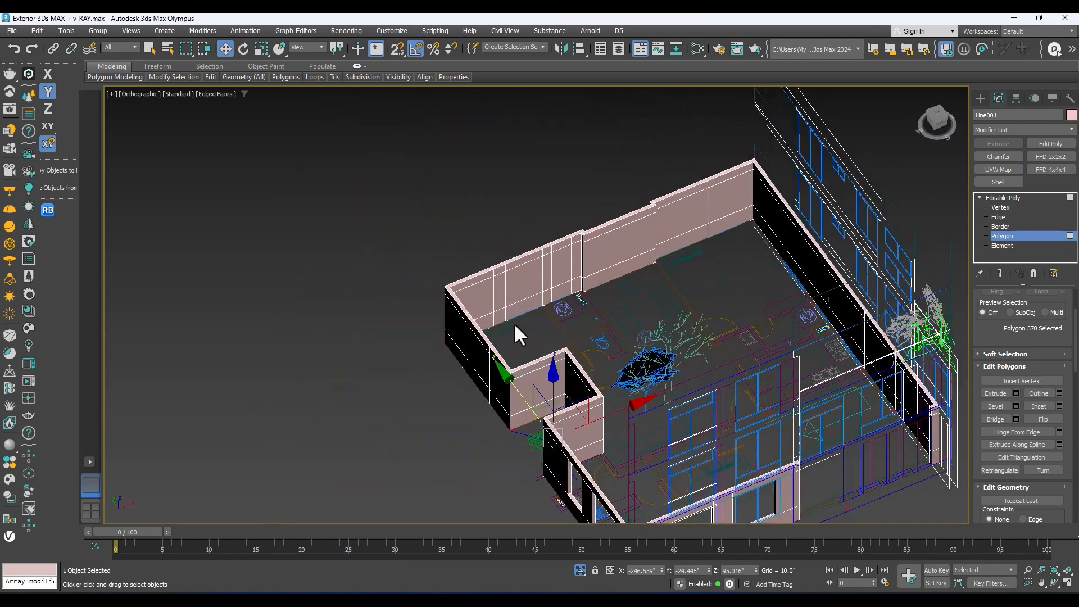
pyautogui.moveTo(555, 484); pyautogui.dragTo(559, 382, button='middle')
pyautogui.scroll(4, 559, 376)
pyautogui.keyDown('alt'); pyautogui.moveTo(555, 336); pyautogui.dragTo(548, 259, button='middle'); pyautogui.keyUp('alt')
pyautogui.scroll(4, 641, 238)
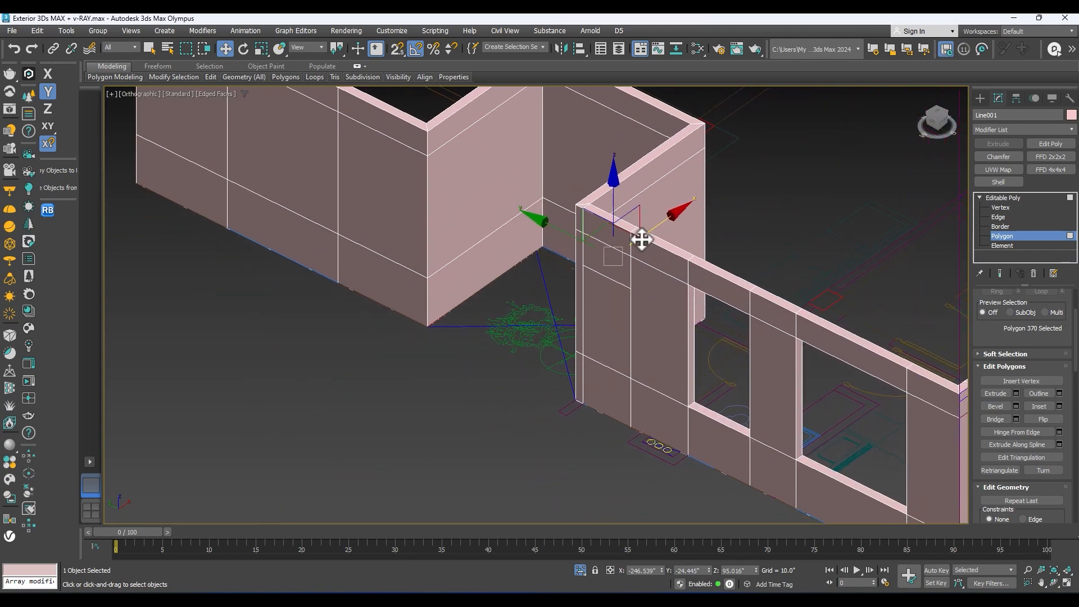
pyautogui.keyDown('alt'); pyautogui.moveTo(639, 399); pyautogui.dragTo(860, 342, button='middle'); pyautogui.keyUp('alt')
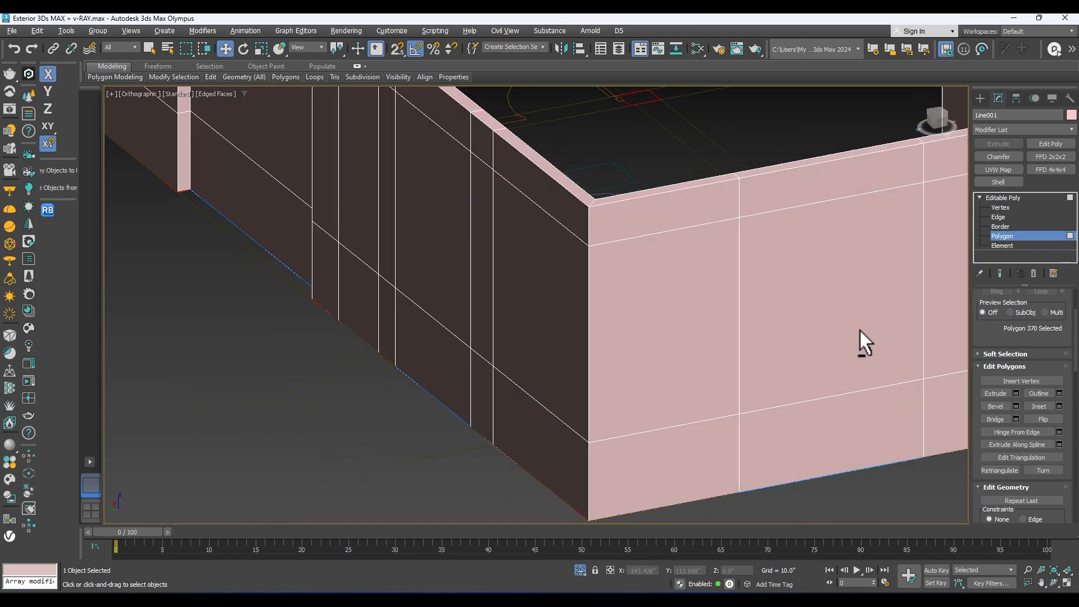
pyautogui.moveTo(737, 382); pyautogui.dragTo(345, 390, button='middle')
pyautogui.scroll(-4, 345, 390)
pyautogui.moveTo(551, 339); pyautogui.dragTo(478, 373, button='middle')
# Step: Cut a full-height opening below the lintel through the wall at the back of the planted recess
pyautogui.click(601, 339)
pyautogui.keyDown('alt'); pyautogui.moveTo(601, 339); pyautogui.dragTo(745, 402, button='middle'); pyautogui.keyUp('alt')
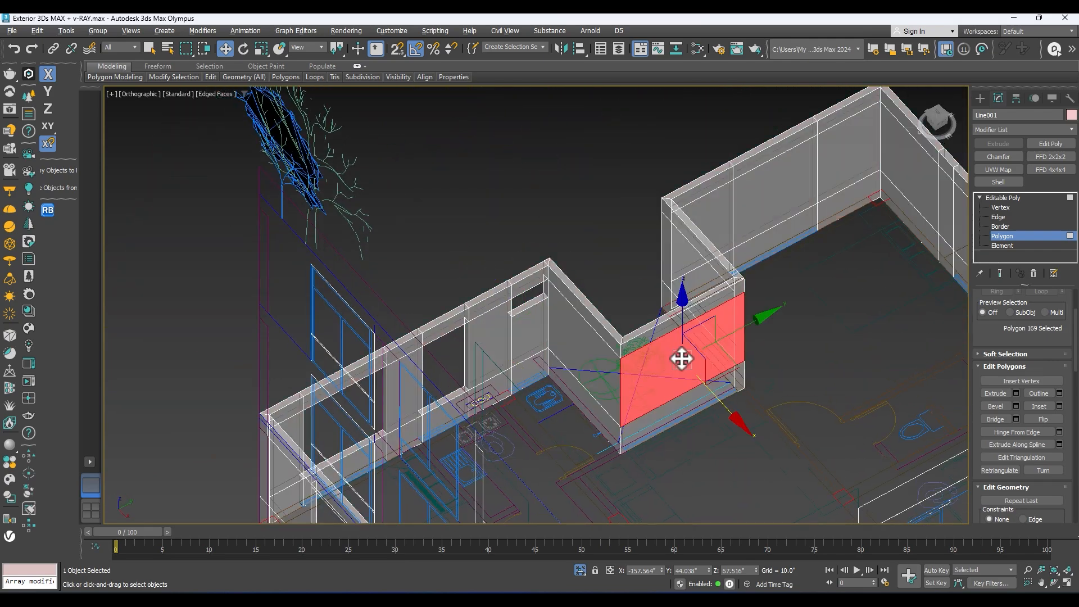
pyautogui.keyDown('alt'); pyautogui.moveTo(681, 357); pyautogui.dragTo(632, 406, button='middle'); pyautogui.keyUp('alt')
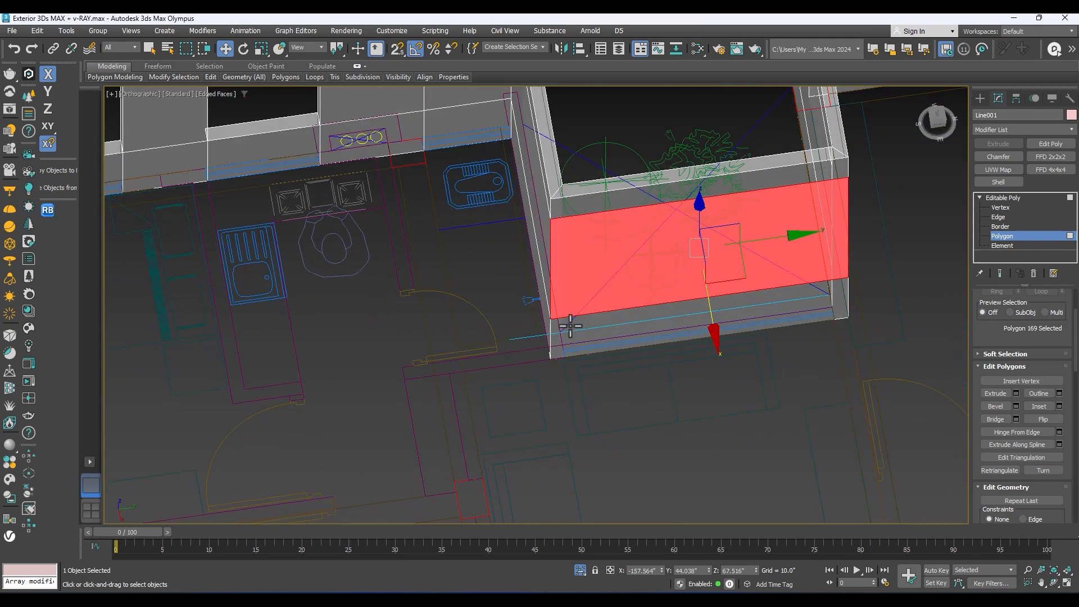
pyautogui.moveTo(653, 288); pyautogui.dragTo(615, 372, button='middle')
pyautogui.click(760, 341)
pyautogui.press('Delete')
# Step: Cut a window opening through the middle panel of the projecting side wall beyond the planted recess
pyautogui.keyDown('alt'); pyautogui.moveTo(426, 419); pyautogui.dragTo(621, 366, button='middle'); pyautogui.keyUp('alt')
pyautogui.scroll(-3, 339, 350)
pyautogui.scroll(-3, 623, 338)
pyautogui.moveTo(623, 324); pyautogui.dragTo(595, 359, button='middle')
pyautogui.click(650, 274)
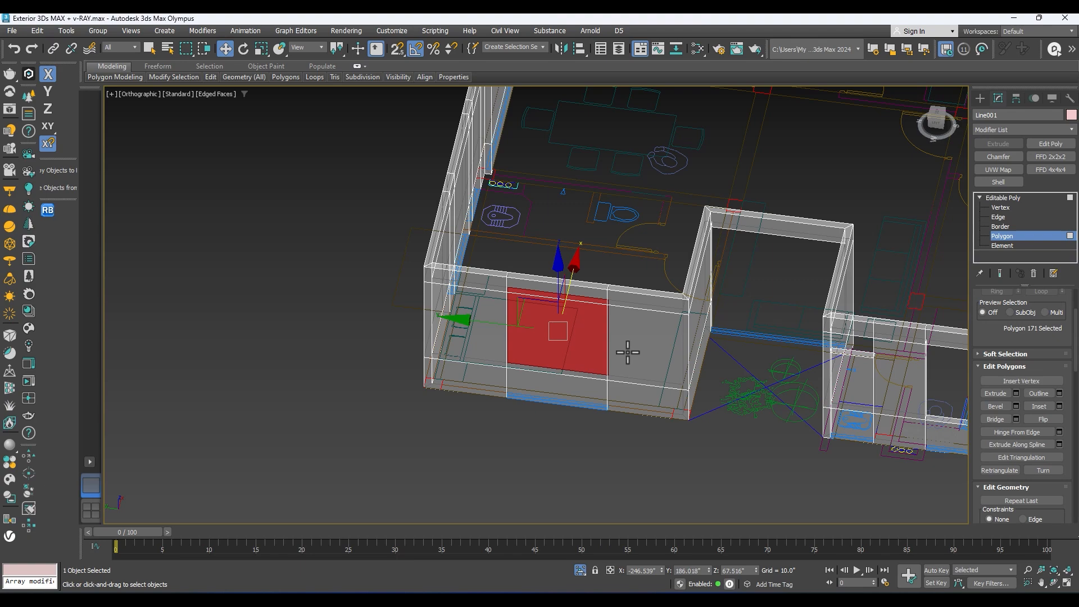
pyautogui.moveTo(594, 360); pyautogui.dragTo(516, 367, button='middle')
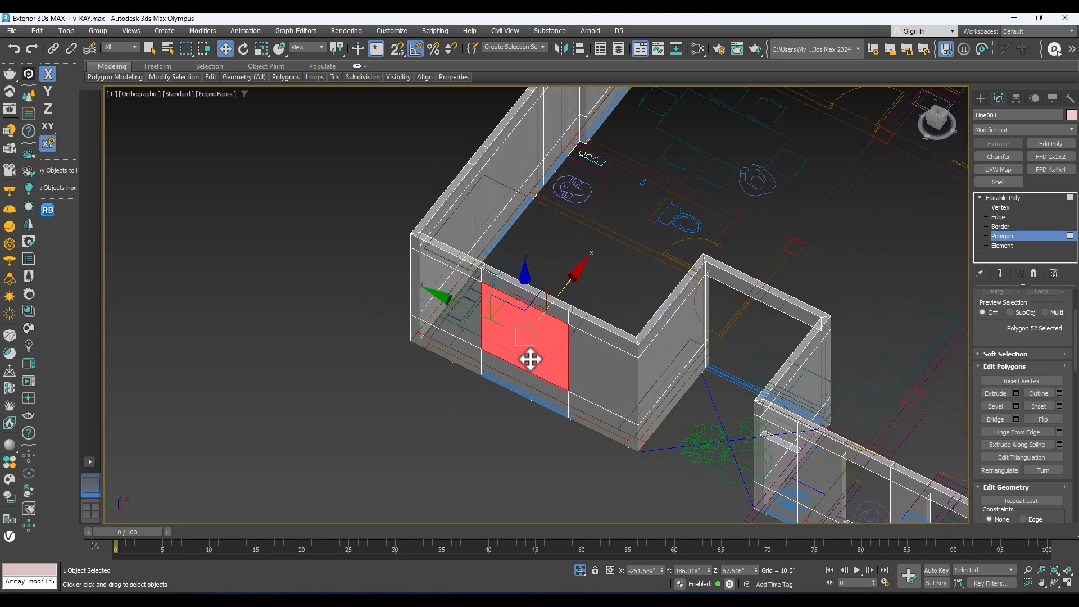
pyautogui.scroll(-5, 562, 350)
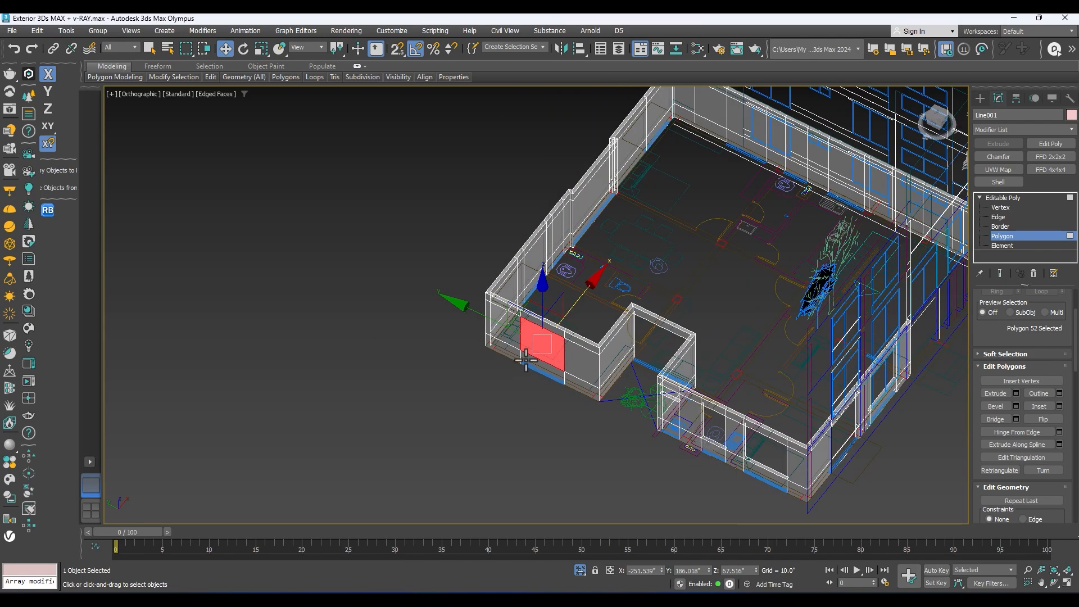
pyautogui.scroll(7, 546, 350)
pyautogui.moveTo(602, 330); pyautogui.dragTo(530, 327, button='middle')
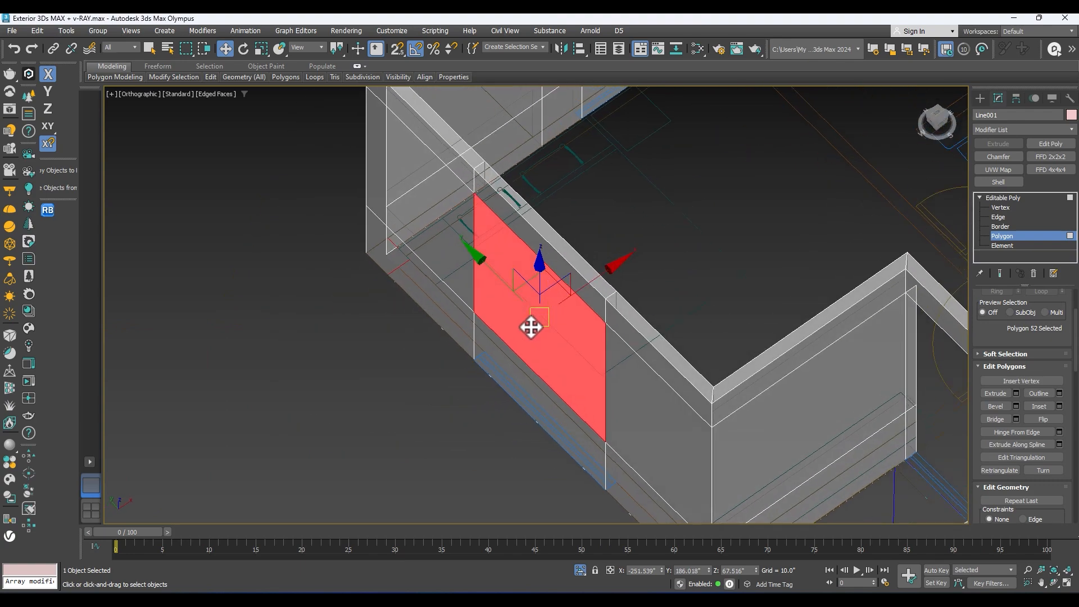
pyautogui.keyDown('alt'); pyautogui.moveTo(560, 317); pyautogui.dragTo(664, 269, button='middle'); pyautogui.keyUp('alt')
pyautogui.scroll(-5, 740, 317)
pyautogui.scroll(4, 597, 340)
# Step: Cut a full-height opening through the back wall's panel above the blue plan mark nearest the projecting side wall
pyautogui.keyDown('alt'); pyautogui.moveTo(493, 359); pyautogui.dragTo(342, 349, button='middle'); pyautogui.keyUp('alt')
pyautogui.keyDown('alt'); pyautogui.moveTo(477, 292); pyautogui.dragTo(481, 316, button='middle'); pyautogui.keyUp('alt')
pyautogui.scroll(5, 468, 324)
pyautogui.keyDown('alt'); pyautogui.moveTo(544, 306); pyautogui.dragTo(381, 260, button='middle'); pyautogui.keyUp('alt')
pyautogui.moveTo(382, 260); pyautogui.dragTo(854, 497, button='middle')
pyautogui.keyDown('alt'); pyautogui.moveTo(517, 410); pyautogui.dragTo(472, 448, button='middle'); pyautogui.keyUp('alt')
pyautogui.scroll(2, 472, 201)
pyautogui.keyDown('alt'); pyautogui.moveTo(584, 195); pyautogui.dragTo(603, 242, button='middle'); pyautogui.keyUp('alt')
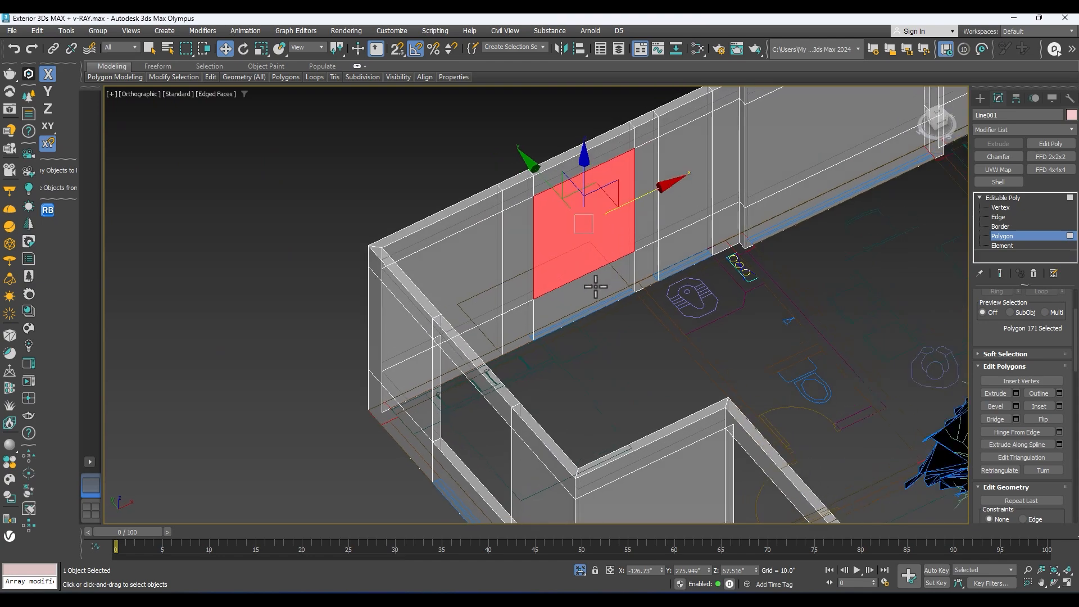
pyautogui.keyDown('alt'); pyautogui.moveTo(600, 287); pyautogui.dragTo(543, 329, button='middle'); pyautogui.keyUp('alt')
pyautogui.keyDown('alt'); pyautogui.moveTo(633, 310); pyautogui.dragTo(337, 360, button='middle'); pyautogui.keyUp('alt')
pyautogui.scroll(2, 638, 339)
pyautogui.scroll(2, 565, 270)
pyautogui.scroll(-2, 566, 302)
pyautogui.moveTo(510, 335); pyautogui.dragTo(489, 280, button='middle')
pyautogui.scroll(4, 383, 229)
pyautogui.keyDown('alt'); pyautogui.moveTo(433, 229); pyautogui.dragTo(683, 227, button='middle'); pyautogui.keyUp('alt')
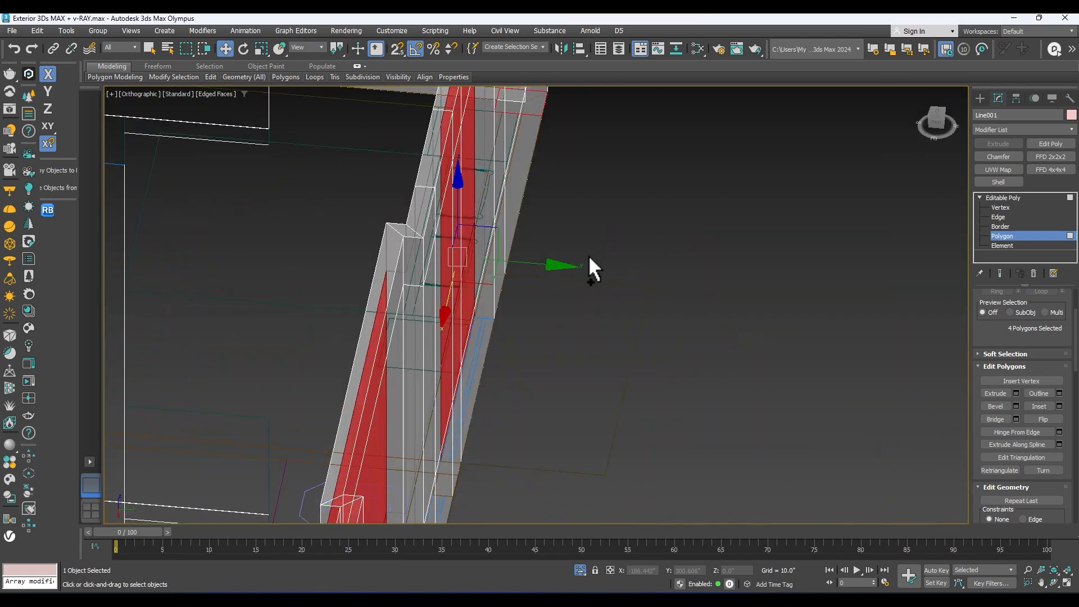
pyautogui.hotkey('ctrl', 'z')
# Step: Cut a full-height opening below the lintel through both faces of the back wall's middle section, between the two wall jogs
pyautogui.scroll(-6, 590, 256)
pyautogui.keyDown('alt'); pyautogui.moveTo(573, 262); pyautogui.dragTo(518, 289, button='middle'); pyautogui.keyUp('alt')
pyautogui.scroll(2, 650, 341)
pyautogui.keyDown('alt'); pyautogui.moveTo(704, 400); pyautogui.dragTo(559, 323, button='middle'); pyautogui.keyUp('alt')
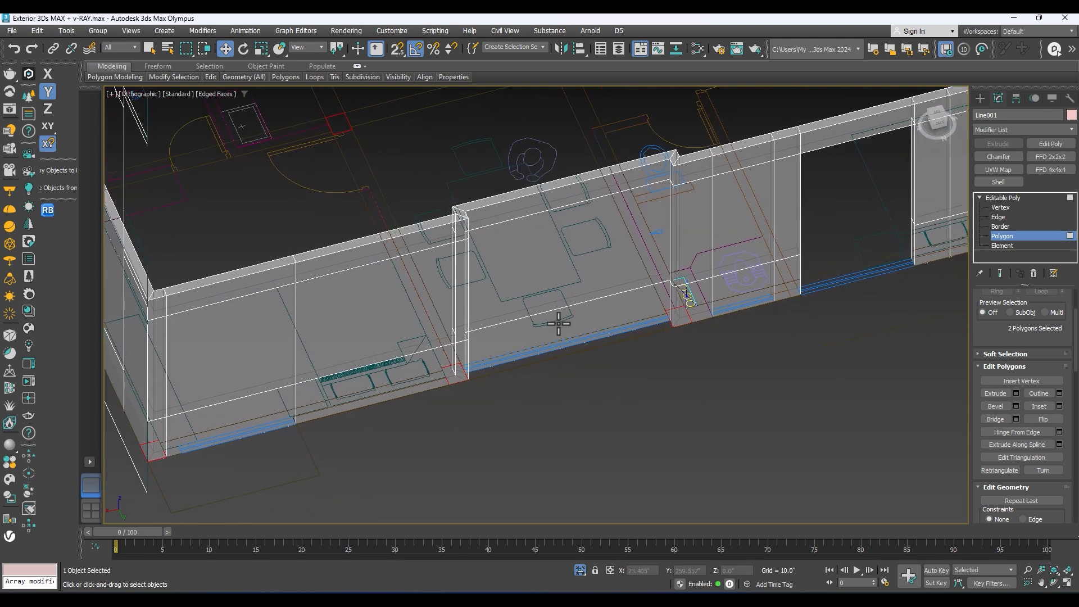
pyautogui.keyDown('alt'); pyautogui.moveTo(555, 240); pyautogui.dragTo(603, 324, button='middle'); pyautogui.keyUp('alt')
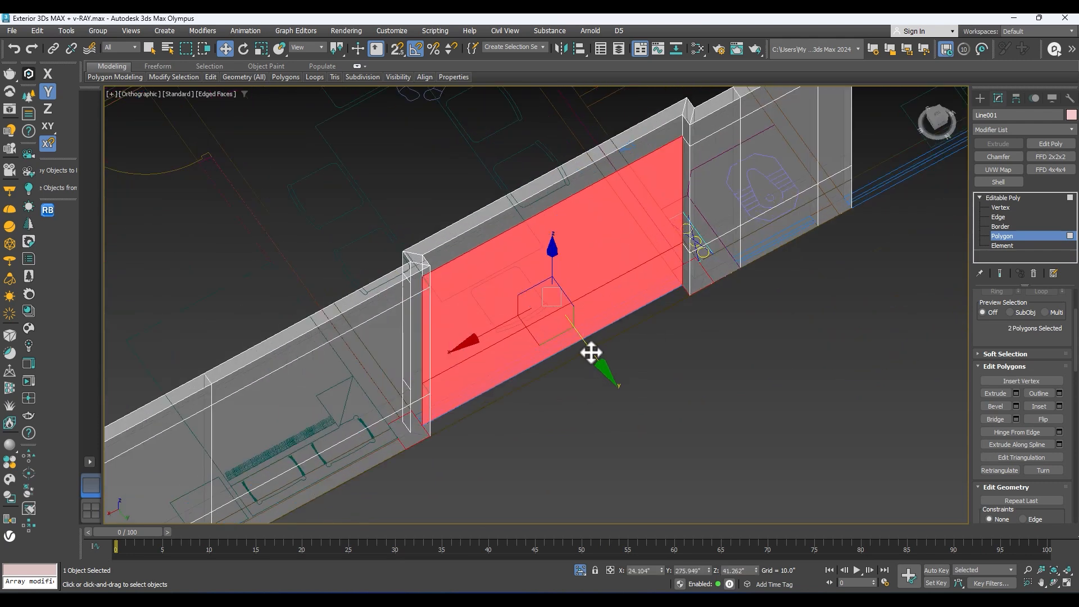
pyautogui.press('Delete')
# Step: Cut a full-height opening through both faces of the back wall's panel above the blue plan mark next to the far corner
pyautogui.keyDown('alt'); pyautogui.moveTo(443, 205); pyautogui.dragTo(660, 217, button='middle'); pyautogui.keyUp('alt')
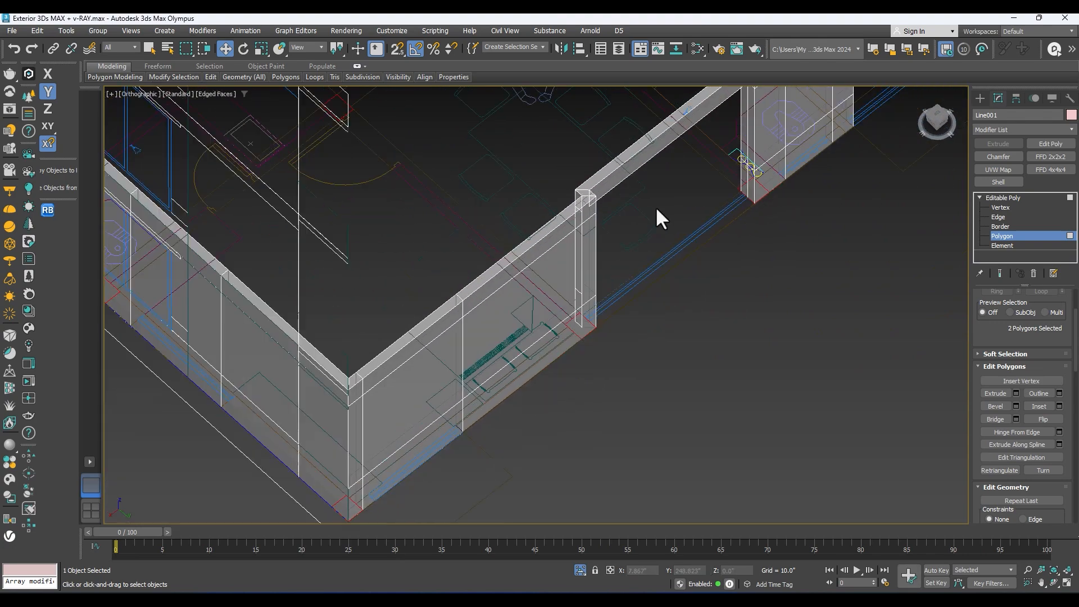
pyautogui.scroll(-2, 660, 218)
pyautogui.keyDown('alt'); pyautogui.moveTo(696, 155); pyautogui.dragTo(690, 142, button='middle'); pyautogui.keyUp('alt')
pyautogui.moveTo(562, 229); pyautogui.dragTo(615, 184, button='middle')
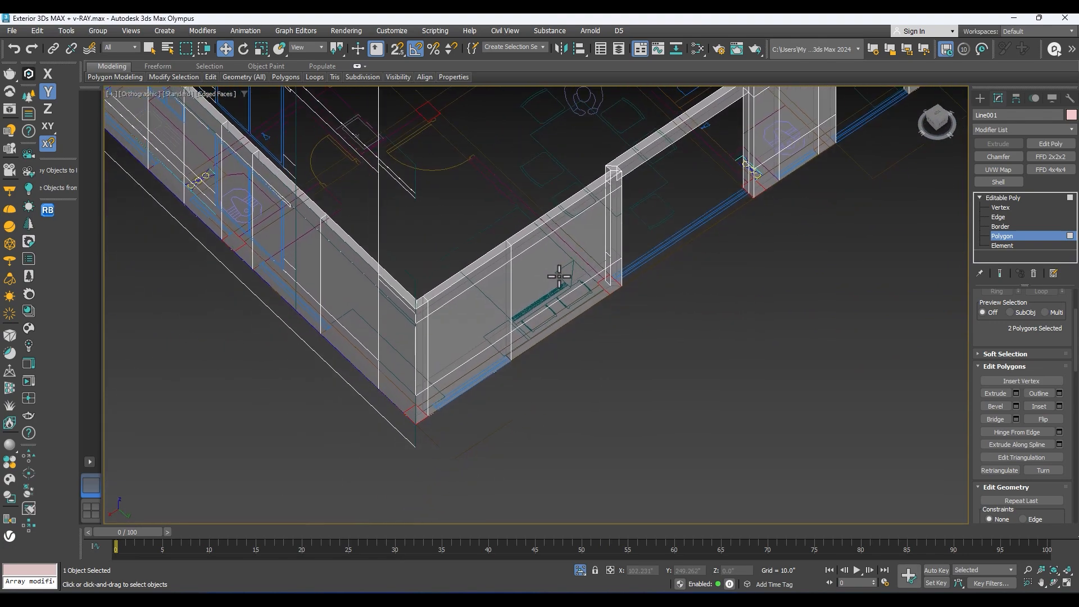
pyautogui.keyDown('alt'); pyautogui.moveTo(457, 339); pyautogui.dragTo(542, 315, button='middle'); pyautogui.keyUp('alt')
pyautogui.scroll(5, 517, 312)
pyautogui.scroll(-5, 517, 298)
pyautogui.scroll(5, 410, 331)
pyautogui.scroll(5, 542, 303)
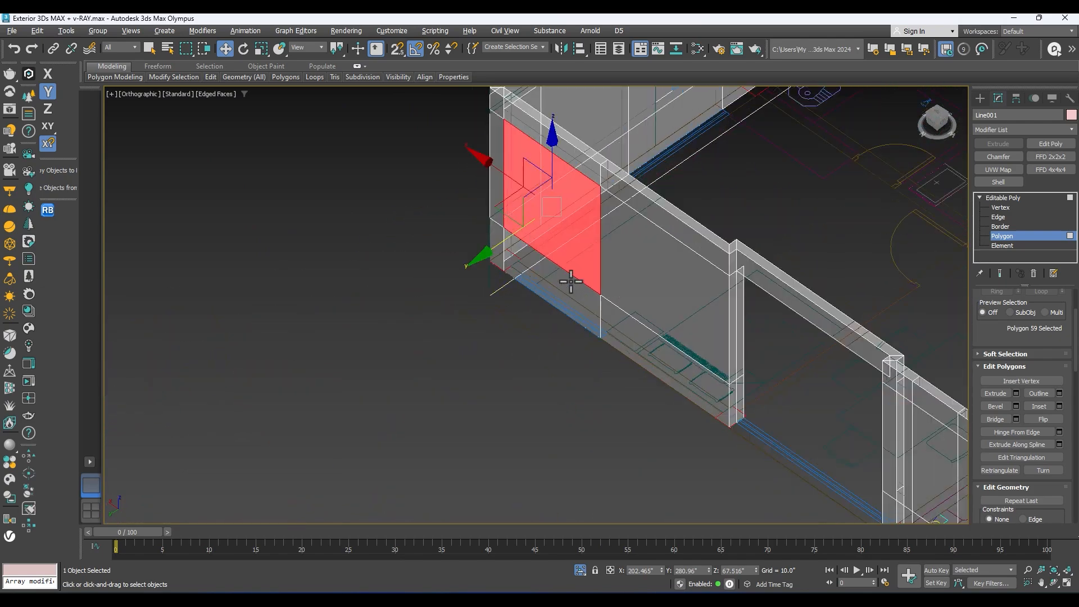
pyautogui.keyDown('alt'); pyautogui.moveTo(570, 282); pyautogui.dragTo(572, 275, button='middle'); pyautogui.keyUp('alt')
pyautogui.click(539, 286)
pyautogui.scroll(3, 541, 270)
pyautogui.moveTo(548, 218); pyautogui.dragTo(534, 260, button='middle')
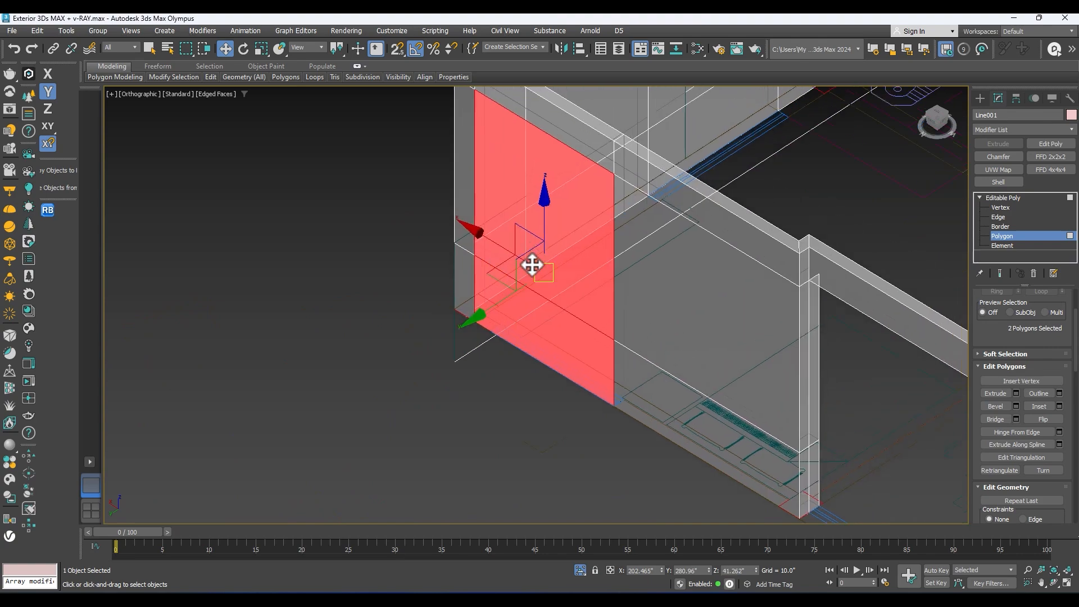
pyautogui.scroll(-4, 590, 304)
# Step: Examine the back wall's openings and remaining panels against the blue window marks of the floor plan
pyautogui.keyDown('alt'); pyautogui.moveTo(586, 306); pyautogui.dragTo(472, 287, button='middle'); pyautogui.keyUp('alt')
pyautogui.scroll(-4, 590, 296)
pyautogui.scroll(6, 477, 306)
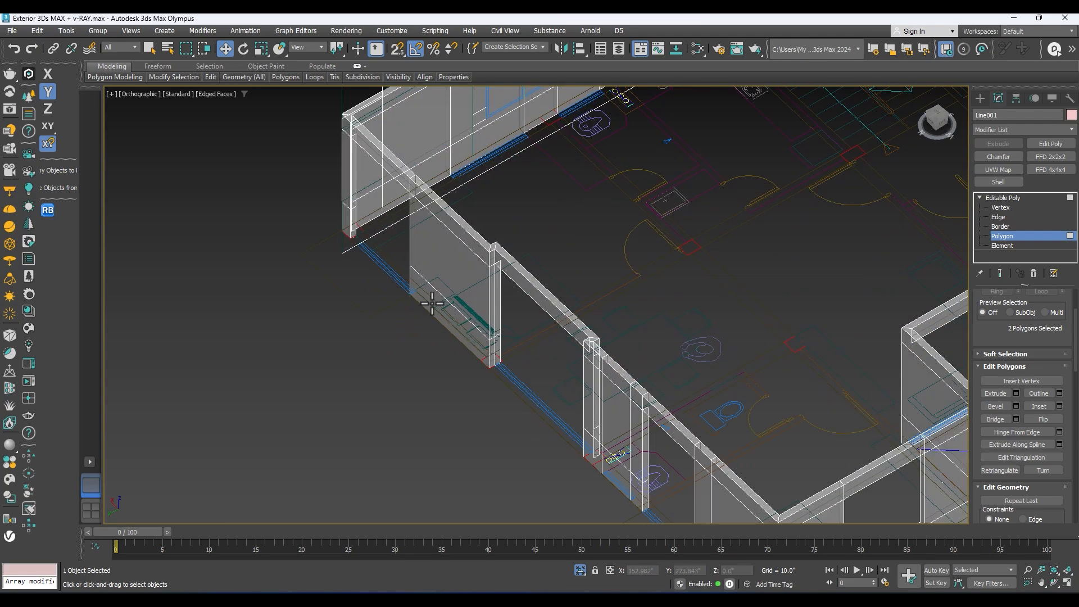
pyautogui.moveTo(441, 267); pyautogui.dragTo(407, 322, button='middle')
pyautogui.scroll(-4, 416, 349)
pyautogui.moveTo(420, 360); pyautogui.dragTo(436, 284, button='middle')
pyautogui.keyDown('alt'); pyautogui.moveTo(465, 233); pyautogui.dragTo(435, 287, button='middle'); pyautogui.keyUp('alt')
pyautogui.scroll(4, 503, 315)
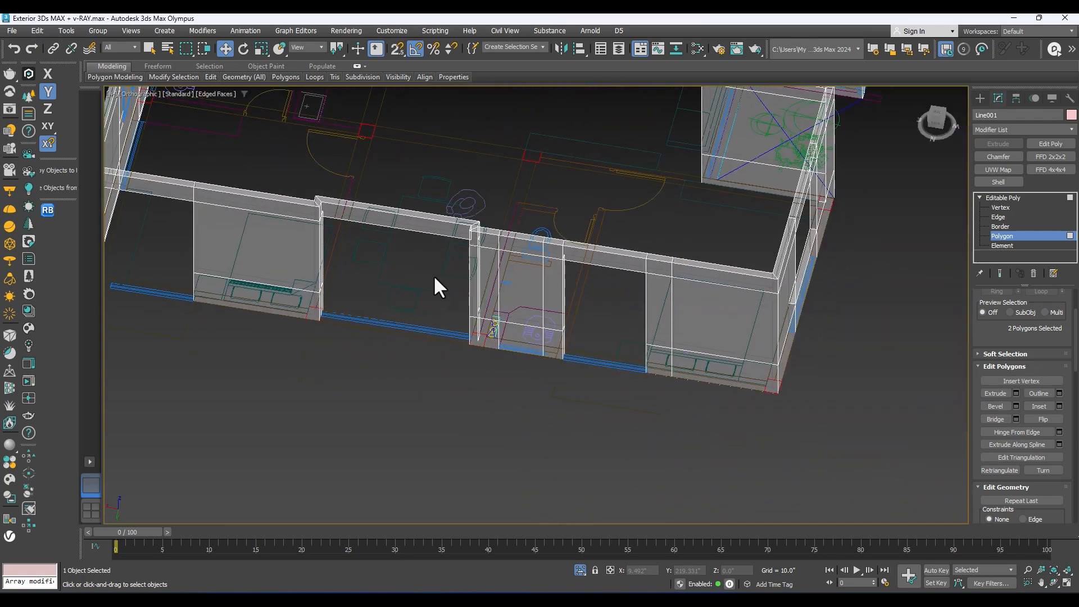
pyautogui.keyDown('alt'); pyautogui.moveTo(504, 313); pyautogui.dragTo(527, 306, button='middle'); pyautogui.keyUp('alt')
pyautogui.scroll(2, 528, 306)
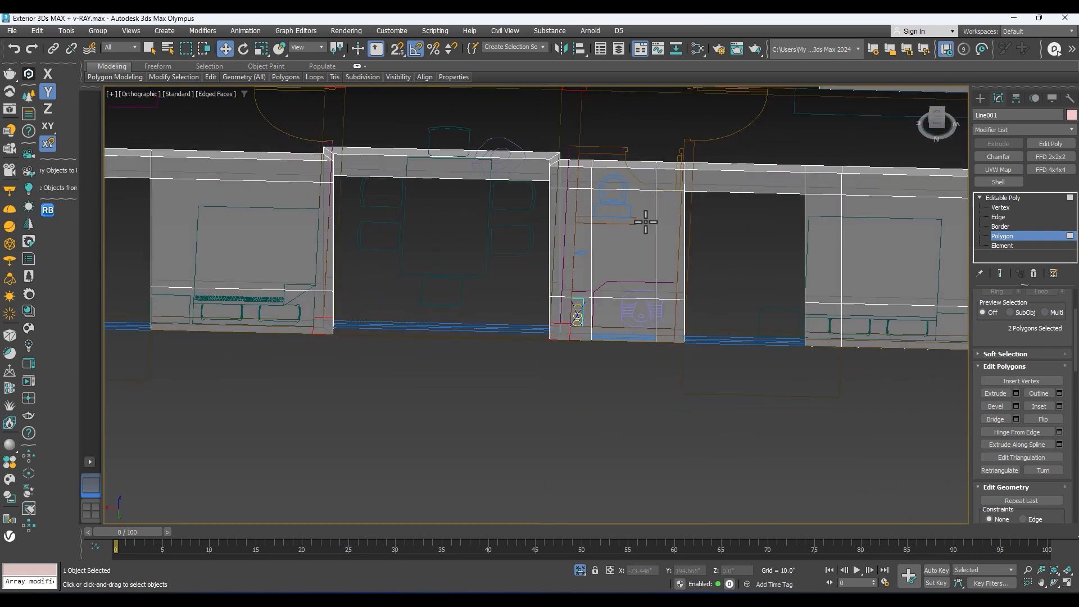
# Step: Connect the four vertical edges on both faces of the back wall's bathroom panel with horizontal edges and place them at the high window's sill
pyautogui.click(999, 217)
pyautogui.scroll(4, 561, 238)
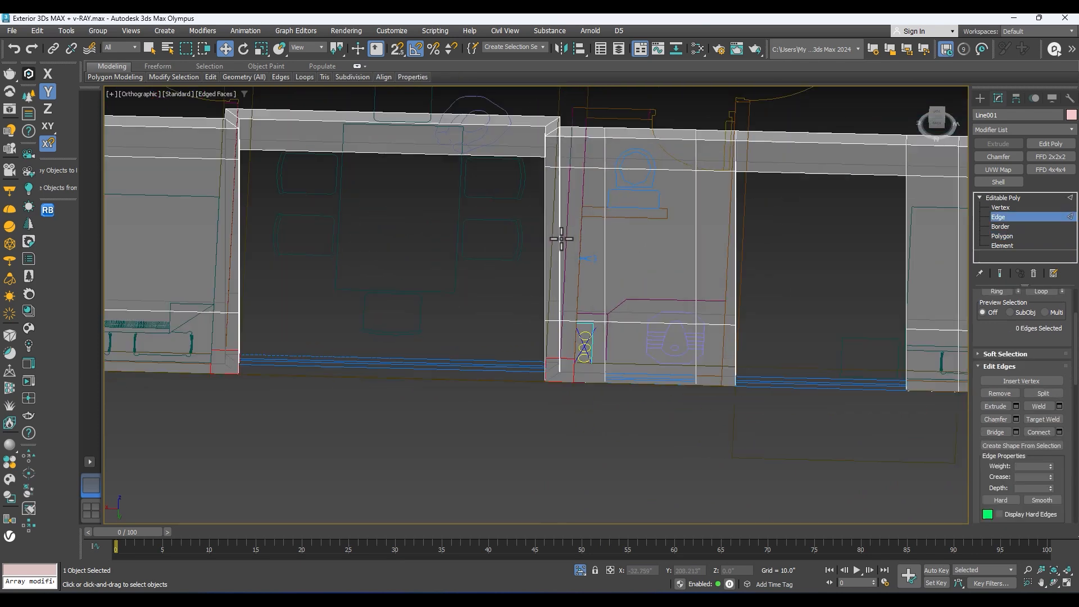
pyautogui.keyDown('ctrl'); pyautogui.click(622, 176); pyautogui.keyUp('ctrl')
pyautogui.scroll(-5, 645, 190)
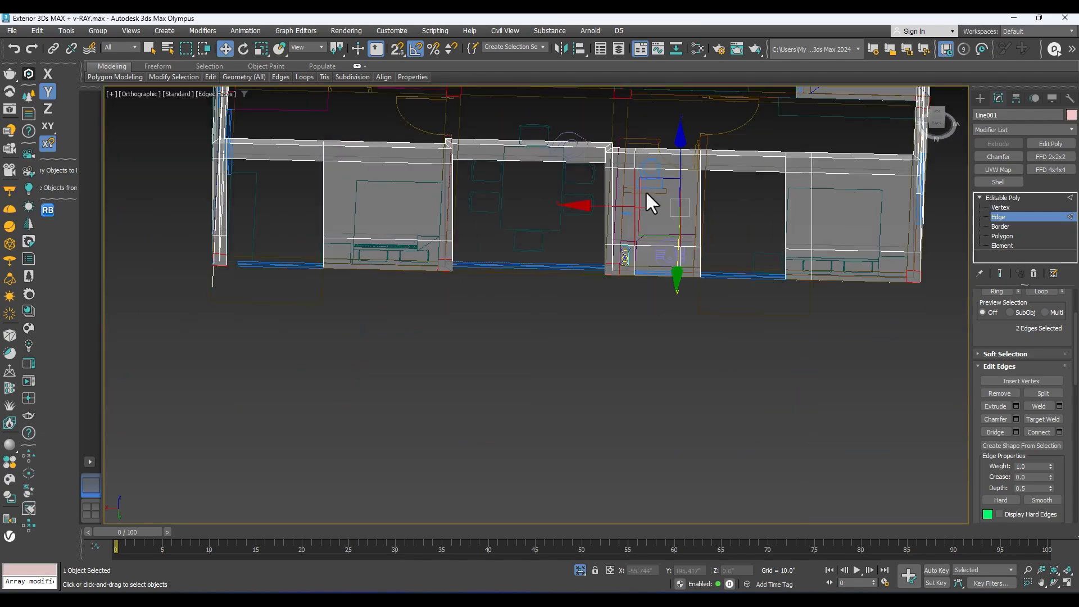
pyautogui.keyDown('alt'); pyautogui.moveTo(646, 192); pyautogui.dragTo(449, 209, button='middle'); pyautogui.keyUp('alt')
pyautogui.scroll(6, 676, 178)
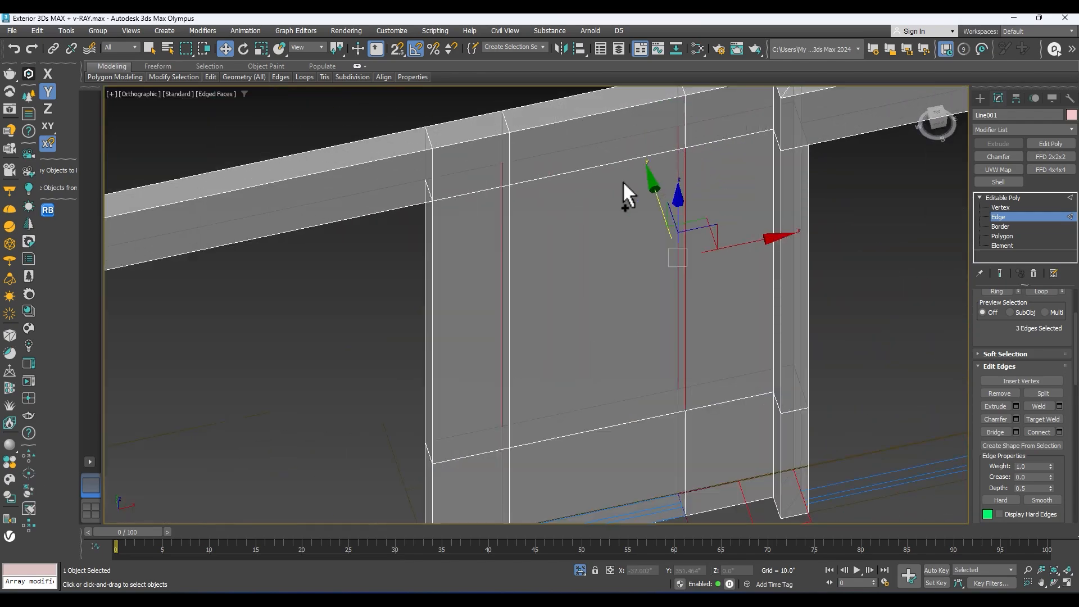
pyautogui.keyDown('ctrl'); pyautogui.click(508, 204); pyautogui.keyUp('ctrl')
pyautogui.scroll(-5, 523, 214)
pyautogui.keyDown('alt'); pyautogui.moveTo(523, 214); pyautogui.dragTo(748, 195, button='middle'); pyautogui.keyUp('alt')
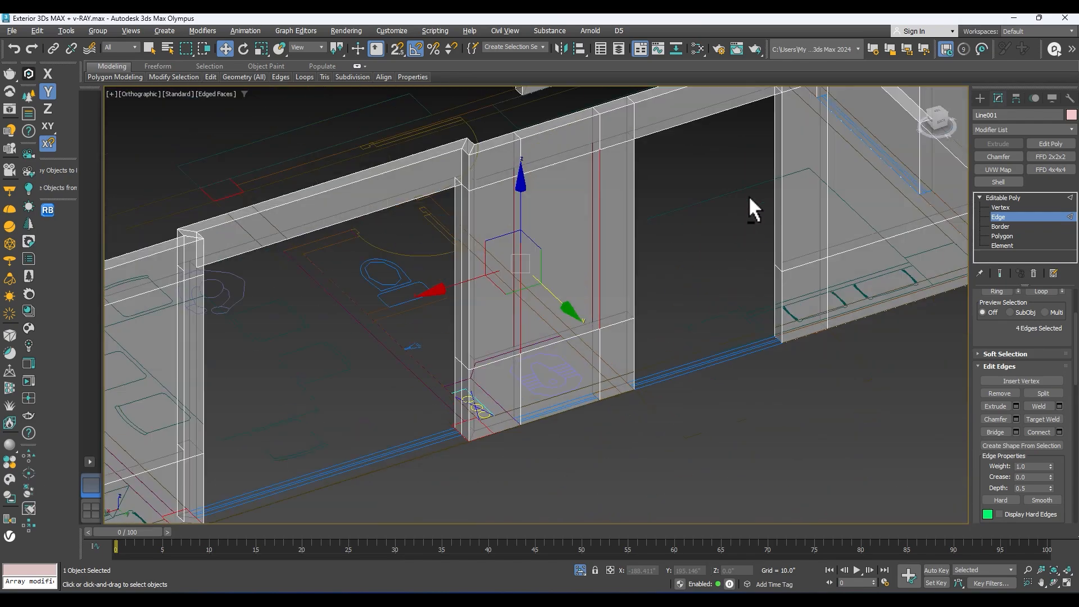
pyautogui.scroll(6, 628, 163)
pyautogui.scroll(-5, 629, 163)
pyautogui.keyDown('alt'); pyautogui.moveTo(628, 163); pyautogui.dragTo(598, 276, button='middle'); pyautogui.keyUp('alt')
pyautogui.scroll(4, 636, 187)
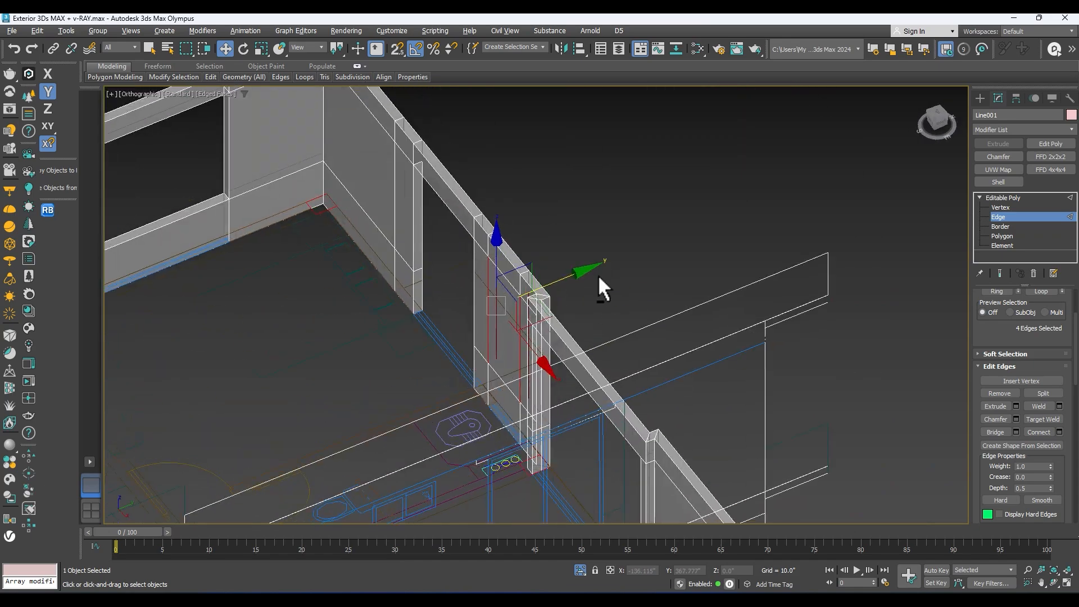
pyautogui.scroll(-4, 542, 207)
pyautogui.keyDown('alt'); pyautogui.moveTo(543, 214); pyautogui.dragTo(337, 230, button='middle'); pyautogui.keyUp('alt')
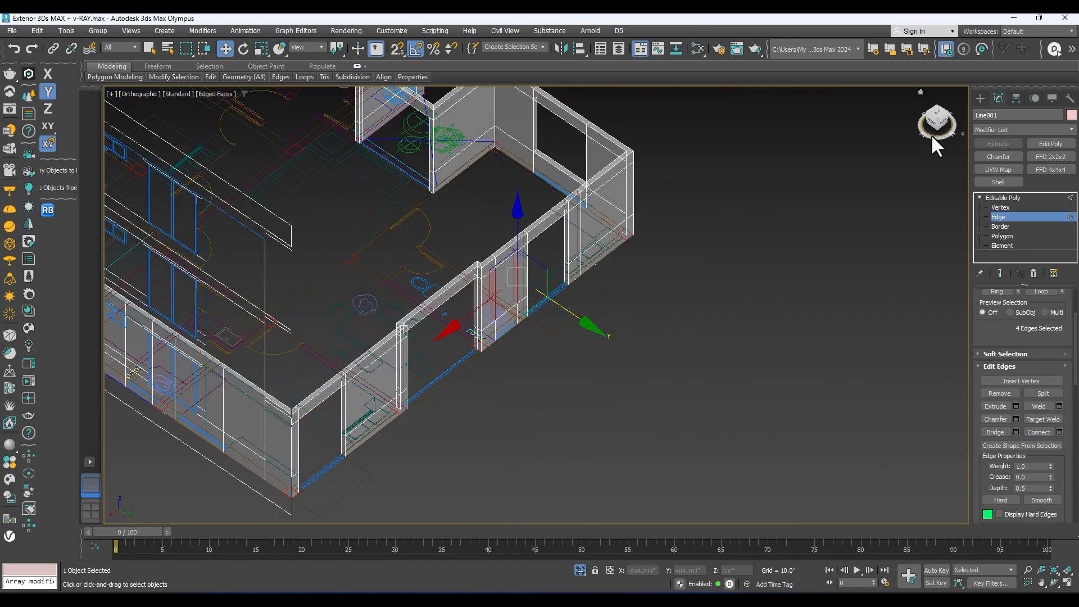
pyautogui.click(942, 121)
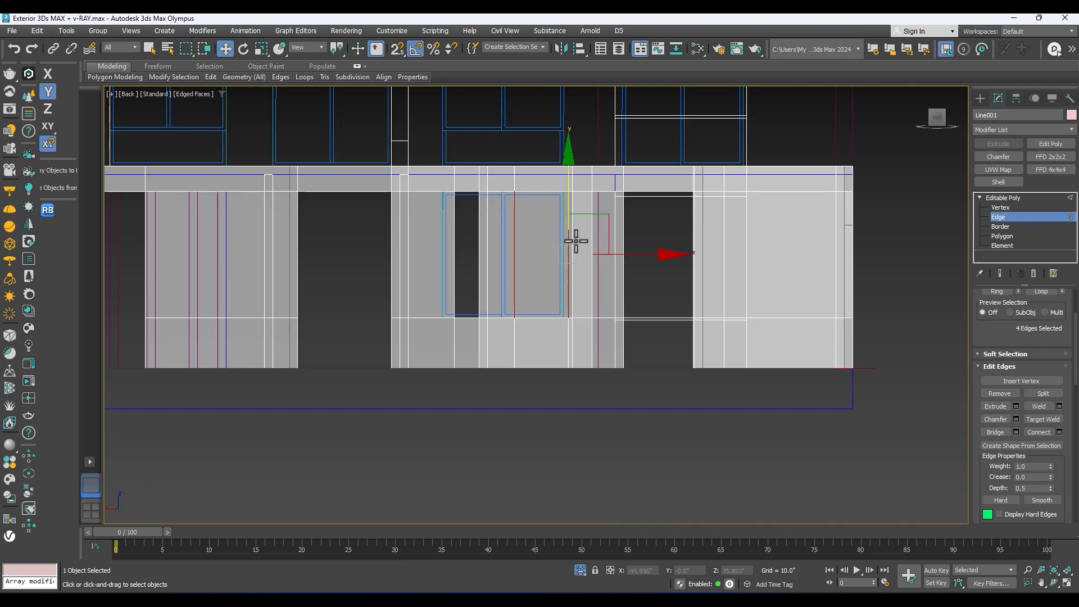
pyautogui.rightClick(567, 235)
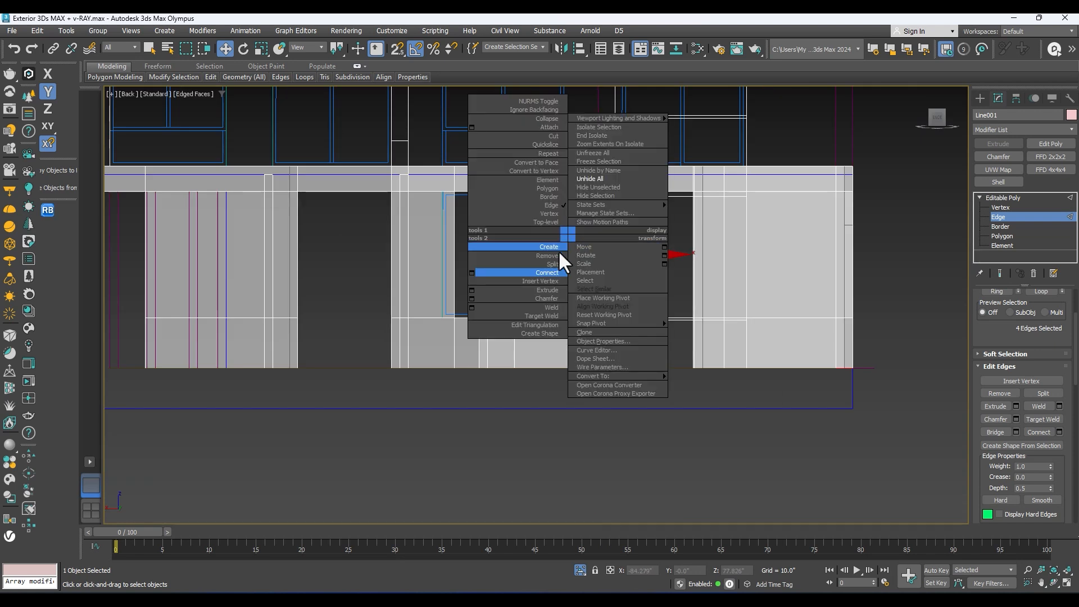
pyautogui.click(473, 272)
pyautogui.moveTo(542, 289); pyautogui.dragTo(523, 330, button='middle')
pyautogui.moveTo(448, 320); pyautogui.dragTo(506, 306, button='middle')
pyautogui.press('F3')
pyautogui.moveTo(574, 297); pyautogui.dragTo(453, 314, button='middle')
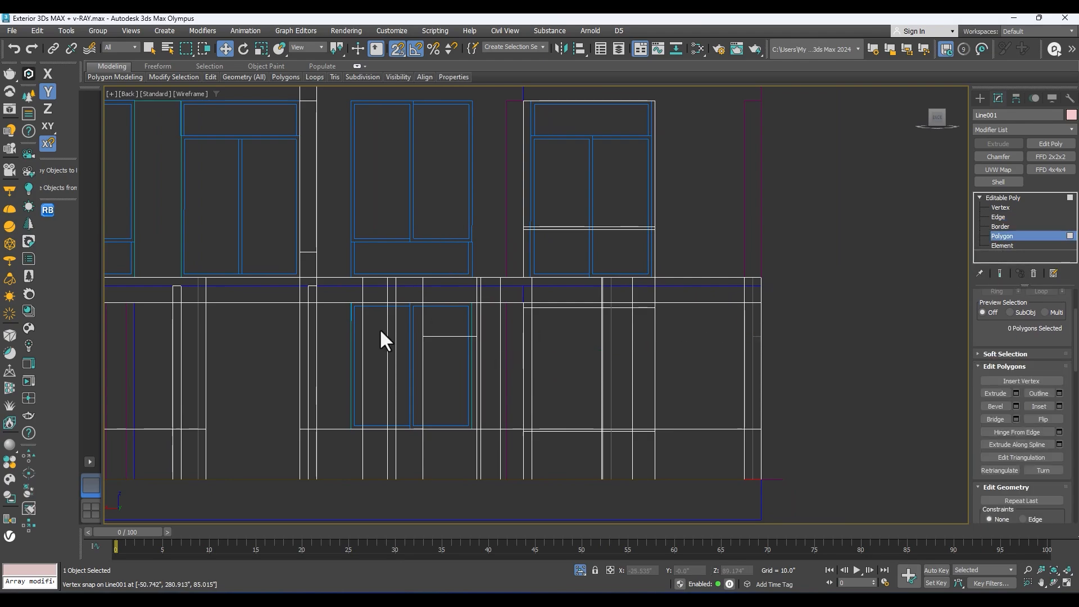
# Step: Restore the shaded view and cut the small high window above the new edges through both faces of the bathroom panel
pyautogui.keyDown('alt'); pyautogui.moveTo(379, 328); pyautogui.dragTo(353, 352, button='middle'); pyautogui.keyUp('alt')
pyautogui.press('F3')
pyautogui.scroll(-4, 473, 298)
pyautogui.moveTo(473, 298); pyautogui.dragTo(531, 186, button='middle')
pyautogui.scroll(4, 396, 297)
pyautogui.keyDown('alt'); pyautogui.moveTo(395, 297); pyautogui.dragTo(489, 252, button='middle'); pyautogui.keyUp('alt')
pyautogui.press('s')
pyautogui.click(444, 331)
pyautogui.keyDown('alt'); pyautogui.moveTo(444, 331); pyautogui.dragTo(371, 337, button='middle'); pyautogui.keyUp('alt')
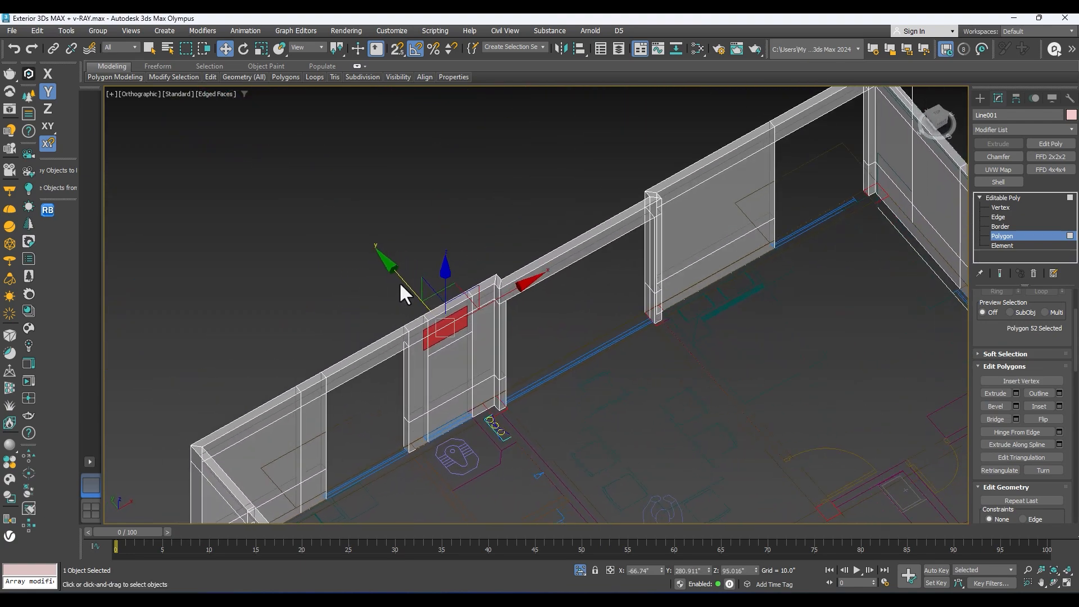
pyautogui.keyDown('alt'); pyautogui.moveTo(565, 426); pyautogui.dragTo(448, 366, button='middle'); pyautogui.keyUp('alt')
pyautogui.moveTo(573, 337); pyautogui.dragTo(416, 292, button='middle')
# Step: Check individual panels of the long side wall against the window outlines of the side elevation
pyautogui.scroll(-3, 416, 292)
pyautogui.scroll(3, 623, 246)
pyautogui.moveTo(666, 279); pyautogui.dragTo(434, 285, button='middle')
pyautogui.scroll(-4, 575, 262)
pyautogui.keyDown('alt'); pyautogui.moveTo(243, 291); pyautogui.dragTo(443, 227, button='middle'); pyautogui.keyUp('alt')
pyautogui.keyDown('alt'); pyautogui.moveTo(574, 188); pyautogui.dragTo(612, 259, button='middle'); pyautogui.keyUp('alt')
pyautogui.scroll(2, 651, 259)
pyautogui.scroll(3, 681, 268)
pyautogui.keyDown('alt'); pyautogui.moveTo(681, 267); pyautogui.dragTo(656, 233, button='middle'); pyautogui.keyUp('alt')
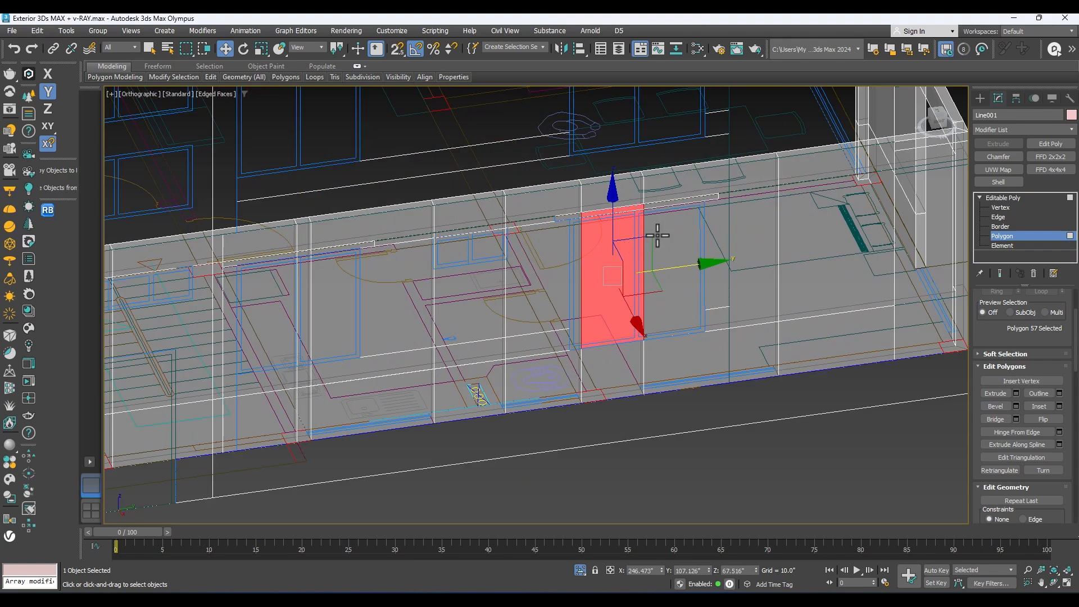
pyautogui.keyDown('ctrl'); pyautogui.click(674, 237); pyautogui.keyUp('ctrl')
pyautogui.click(715, 279)
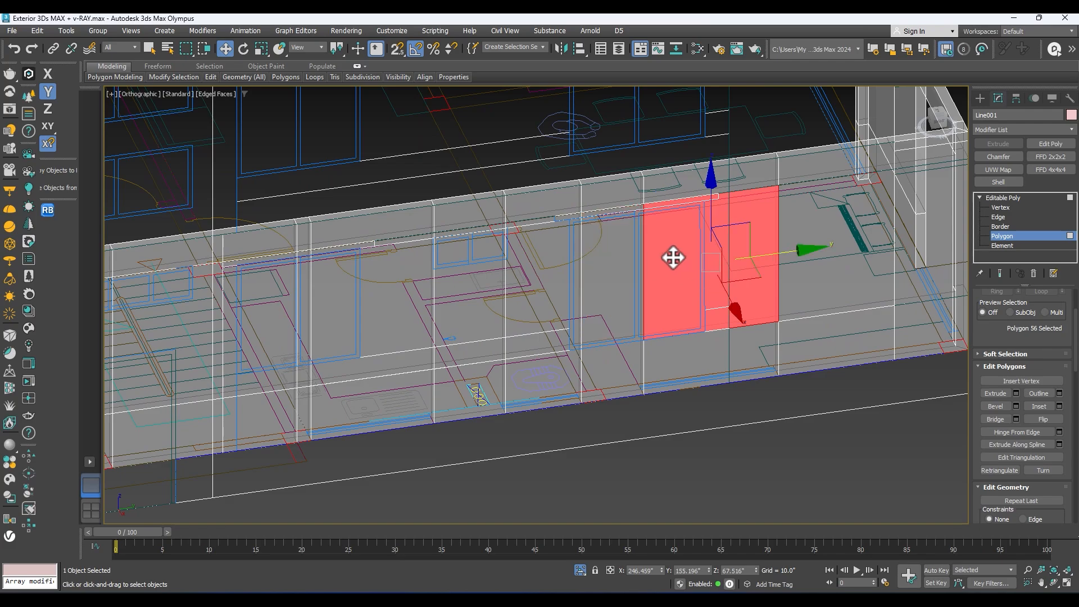
pyautogui.keyDown('alt'); pyautogui.moveTo(668, 240); pyautogui.dragTo(843, 253, button='middle'); pyautogui.keyUp('alt')
pyautogui.scroll(-3, 667, 270)
pyautogui.keyDown('alt'); pyautogui.moveTo(360, 341); pyautogui.dragTo(373, 327, button='middle'); pyautogui.keyUp('alt')
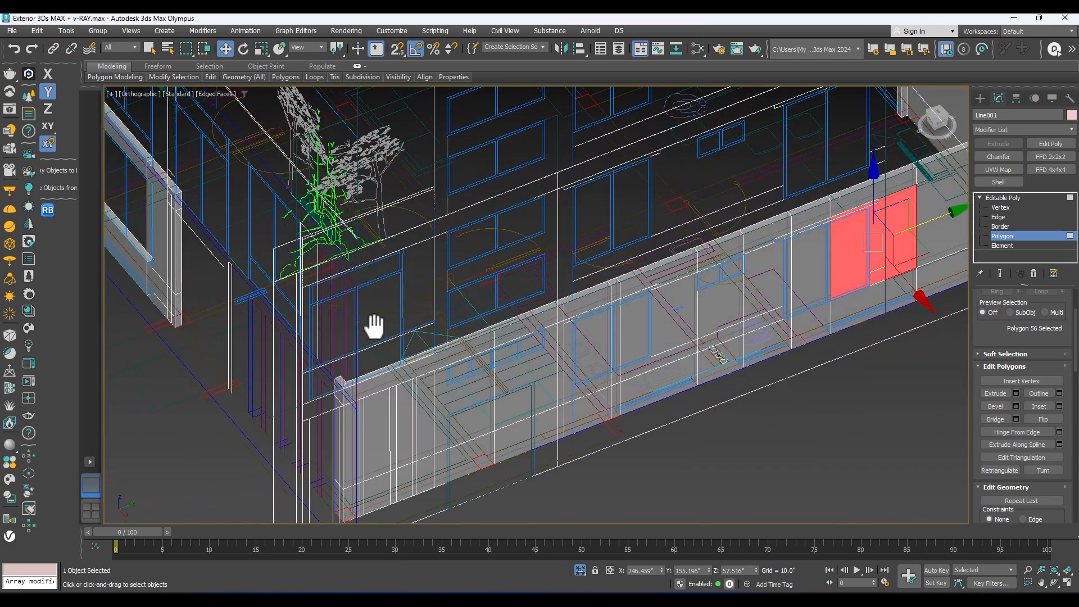
# Step: Turn off the walls' see-through display, clear the panel selection and leave polygon editing
pyautogui.hotkey('alt', 'x')
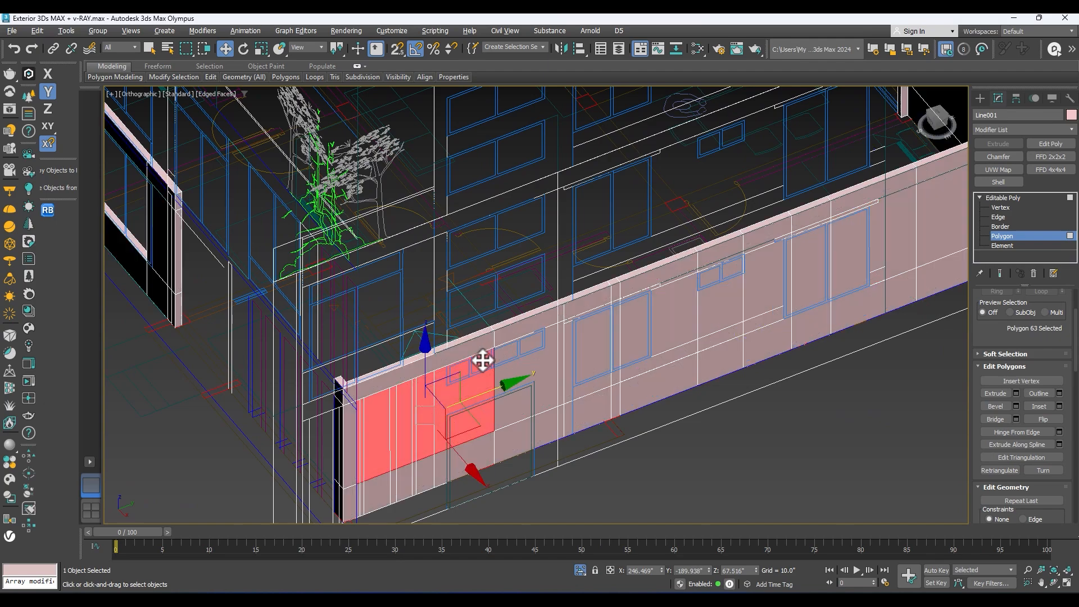
pyautogui.moveTo(482, 360); pyautogui.dragTo(457, 247, button='middle')
pyautogui.click(634, 371)
pyautogui.scroll(-4, 633, 372)
pyautogui.moveTo(622, 385)
pyautogui.keyDown('alt'); pyautogui.mouseDown(button='middle')
pyautogui.moveTo(610, 356)
pyautogui.moveTo(634, 386)
pyautogui.mouseUp(button='middle'); pyautogui.keyUp('alt')
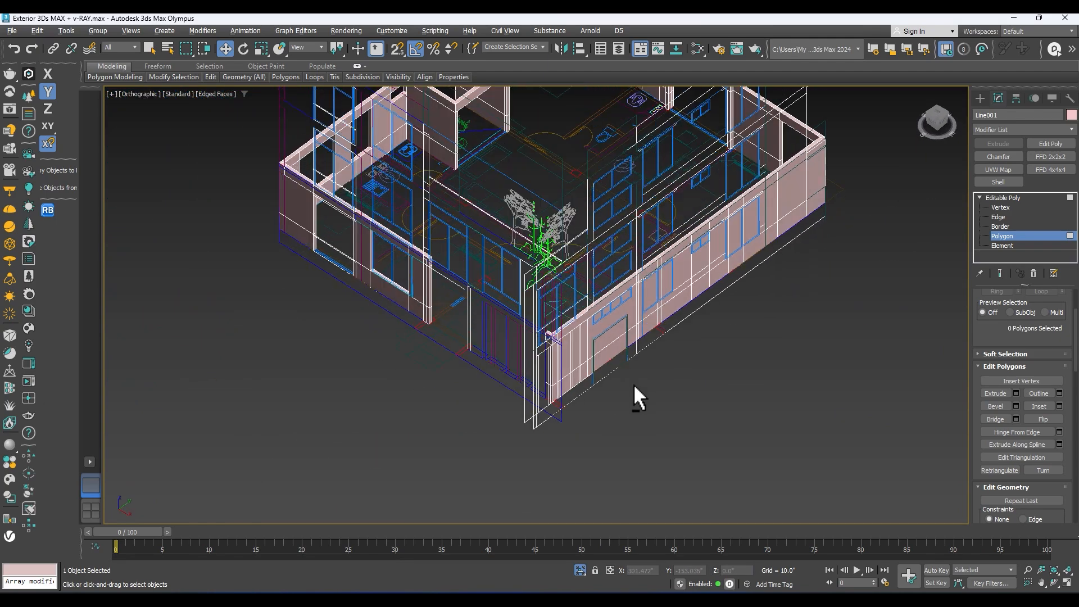
pyautogui.scroll(2, 595, 306)
pyautogui.moveTo(589, 309); pyautogui.dragTo(585, 280, button='middle')
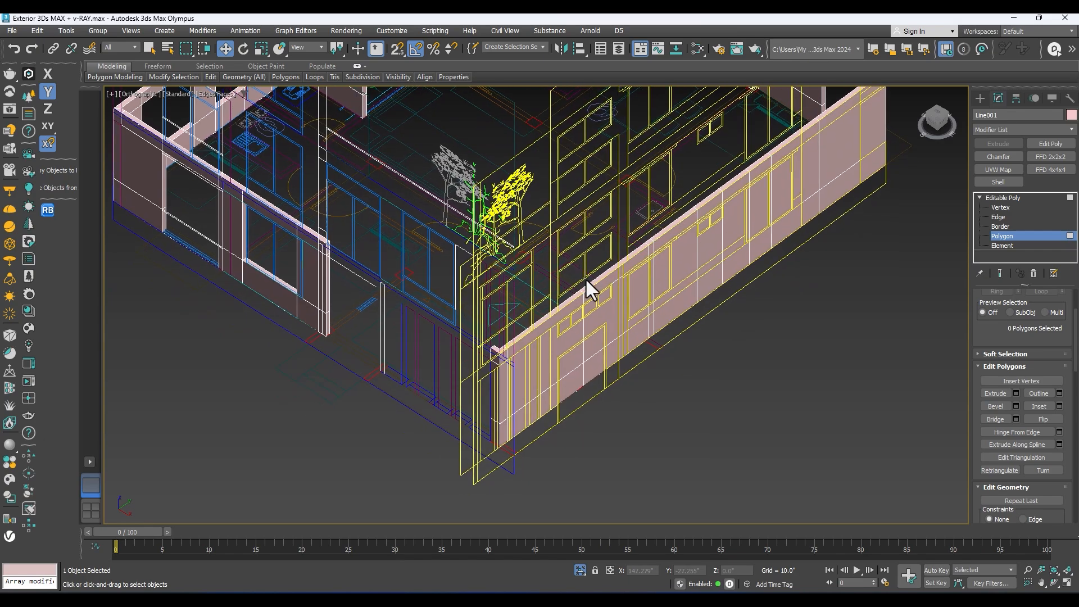
pyautogui.scroll(-4, 584, 282)
pyautogui.keyDown('alt'); pyautogui.moveTo(543, 349); pyautogui.dragTo(541, 315, button='middle'); pyautogui.keyUp('alt')
pyautogui.scroll(5, 518, 322)
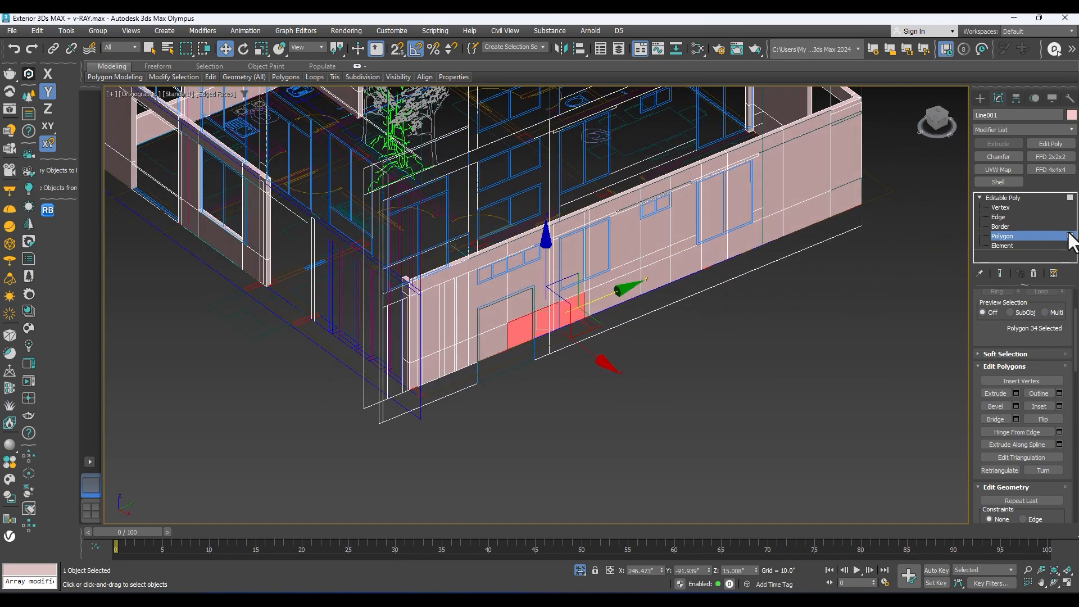
pyautogui.click(1007, 197)
# Step: Compare the outer face of the long side wall with the side elevation's windows, and frame the whole wall model
pyautogui.moveTo(794, 240); pyautogui.dragTo(712, 252, button='middle')
pyautogui.keyDown('alt'); pyautogui.moveTo(492, 308); pyautogui.dragTo(469, 309, button='middle'); pyautogui.keyUp('alt')
pyautogui.scroll(3, 612, 239)
pyautogui.keyDown('alt'); pyautogui.moveTo(718, 270); pyautogui.dragTo(588, 281, button='middle'); pyautogui.keyUp('alt')
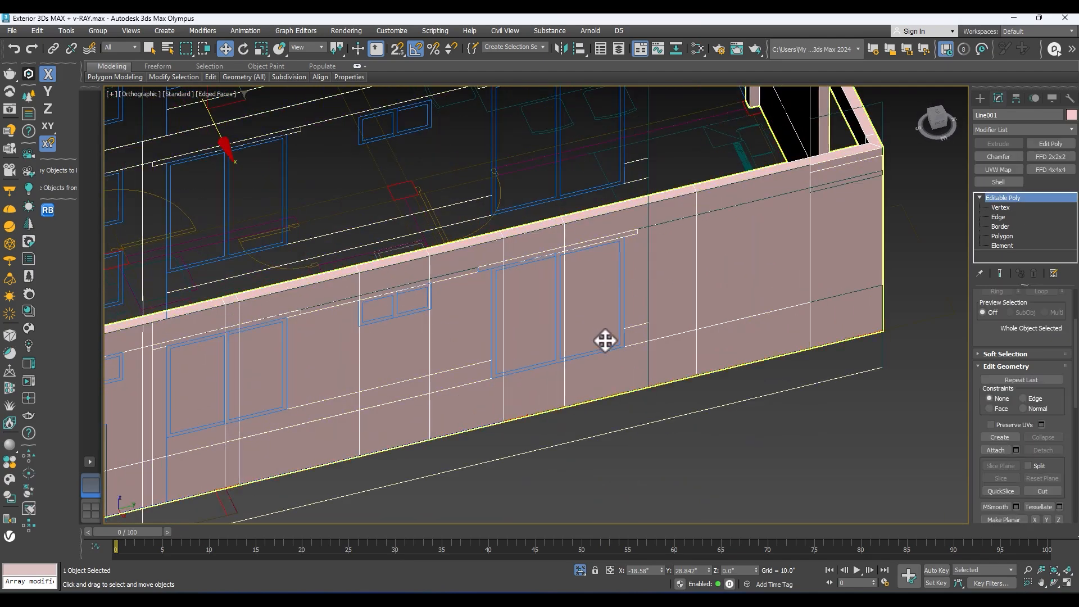
pyautogui.scroll(2, 594, 314)
pyautogui.scroll(-5, 587, 321)
pyautogui.keyDown('alt'); pyautogui.moveTo(580, 335); pyautogui.dragTo(765, 15, button='middle'); pyautogui.keyUp('alt')
pyautogui.press('z')
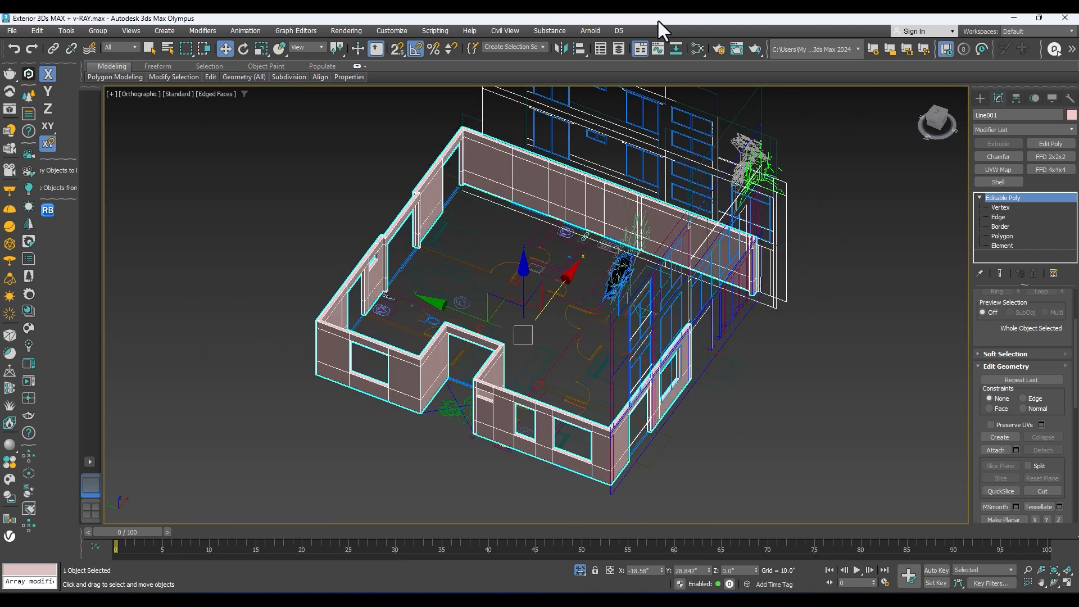
# Step: Examine the inner face of the long side wall against the blue window marks and rooms of the floor plan
pyautogui.scroll(8, 568, 207)
pyautogui.moveTo(646, 253); pyautogui.dragTo(614, 221, button='middle')
pyautogui.moveTo(523, 234); pyautogui.dragTo(617, 332, button='middle')
pyautogui.moveTo(711, 308); pyautogui.dragTo(596, 259, button='middle')
pyautogui.moveTo(708, 245); pyautogui.dragTo(860, 260, button='middle')
pyautogui.moveTo(453, 280); pyautogui.dragTo(608, 298, button='middle')
pyautogui.scroll(2, 434, 318)
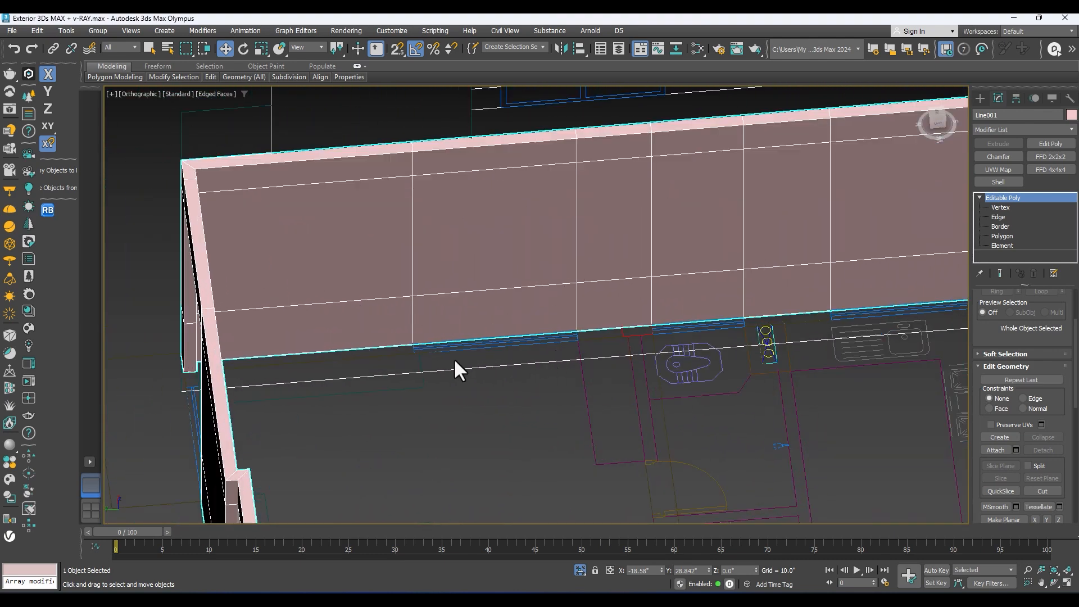
pyautogui.moveTo(707, 303); pyautogui.dragTo(424, 352, button='middle')
pyautogui.scroll(-2, 631, 324)
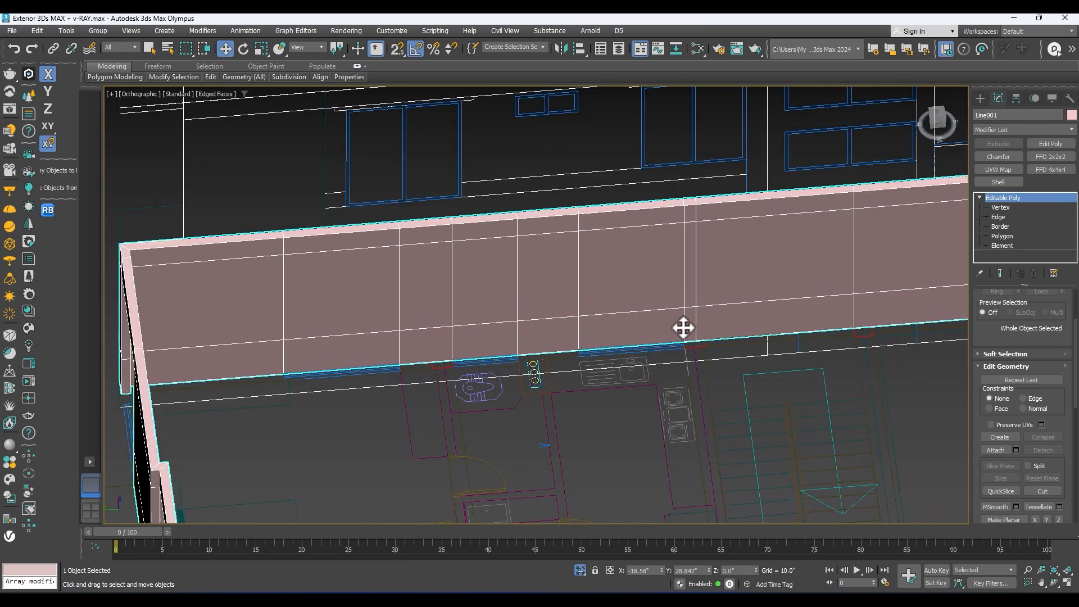
pyautogui.scroll(-3, 687, 327)
pyautogui.keyDown('alt'); pyautogui.moveTo(687, 328); pyautogui.dragTo(573, 315, button='middle'); pyautogui.keyUp('alt')
pyautogui.scroll(2, 673, 320)
pyautogui.scroll(-3, 693, 331)
pyautogui.scroll(3, 542, 300)
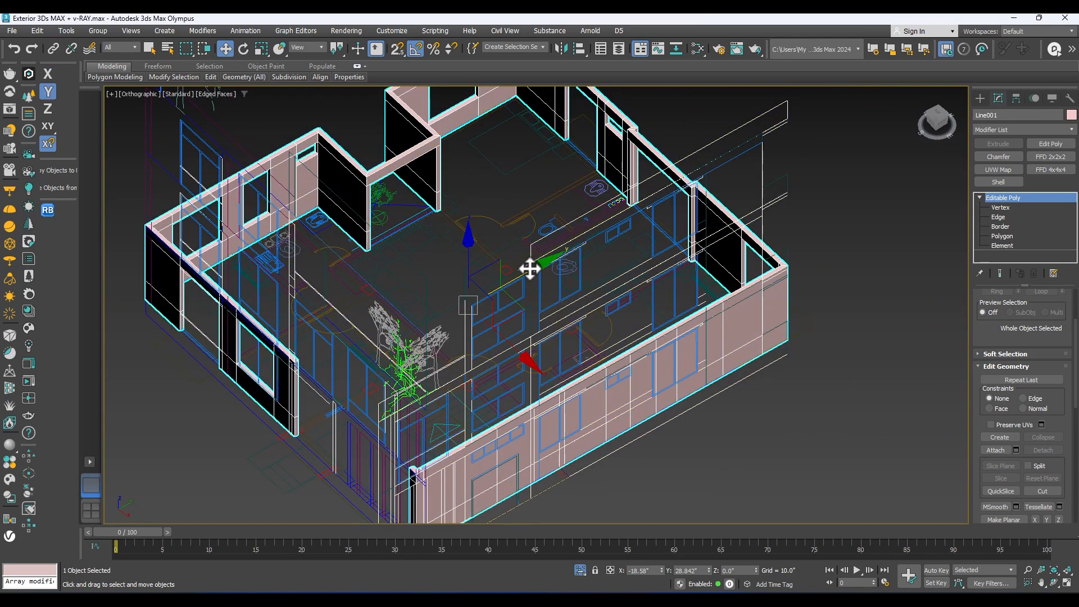
# Step: Try shifting the side elevation group along the long side wall, and undo the move
pyautogui.click(749, 129)
pyautogui.scroll(-4, 678, 194)
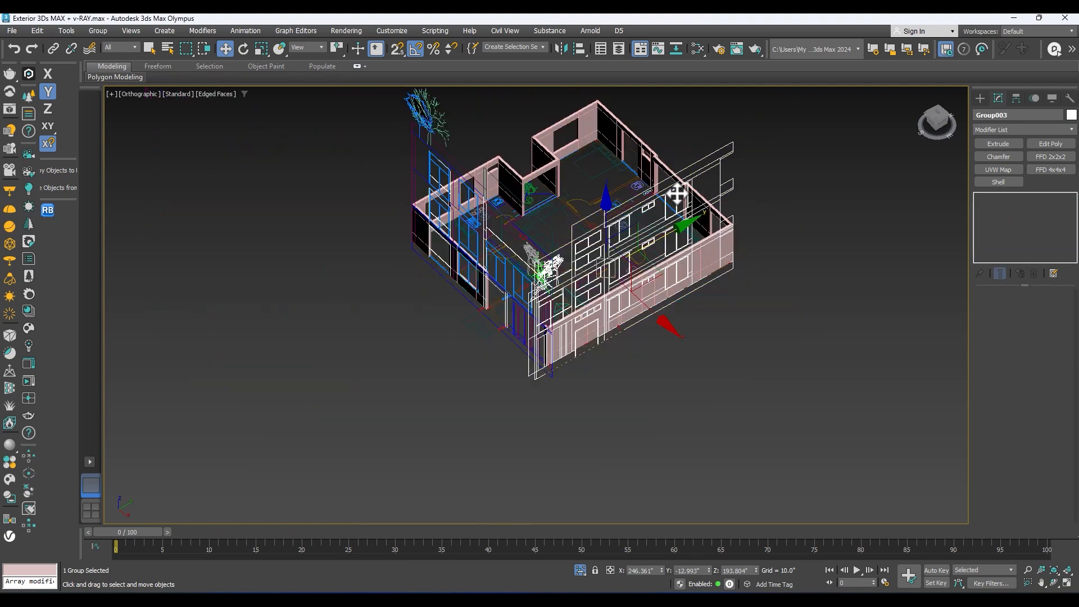
pyautogui.moveTo(650, 246); pyautogui.dragTo(716, 223)
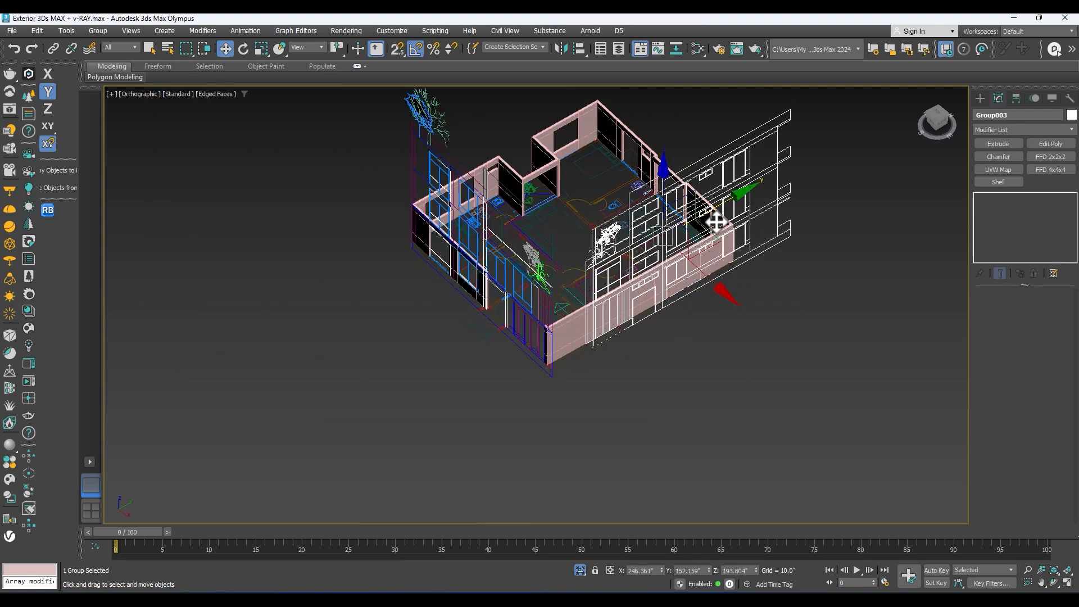
pyautogui.hotkey('ctrl', 'z')
pyautogui.keyDown('alt'); pyautogui.moveTo(682, 237); pyautogui.dragTo(650, 252, button='middle'); pyautogui.keyUp('alt')
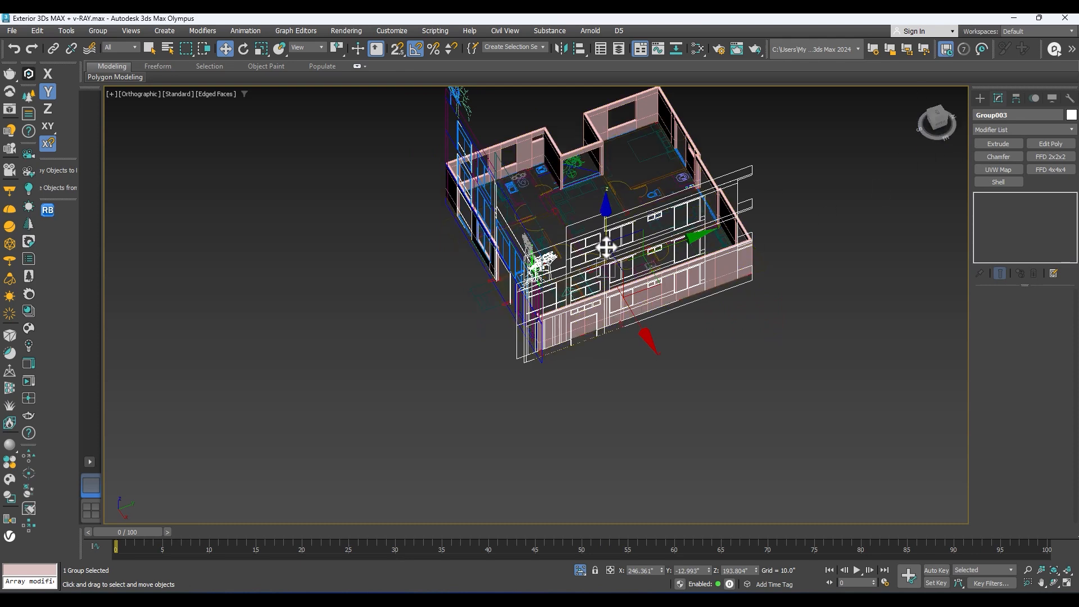
pyautogui.click(936, 123)
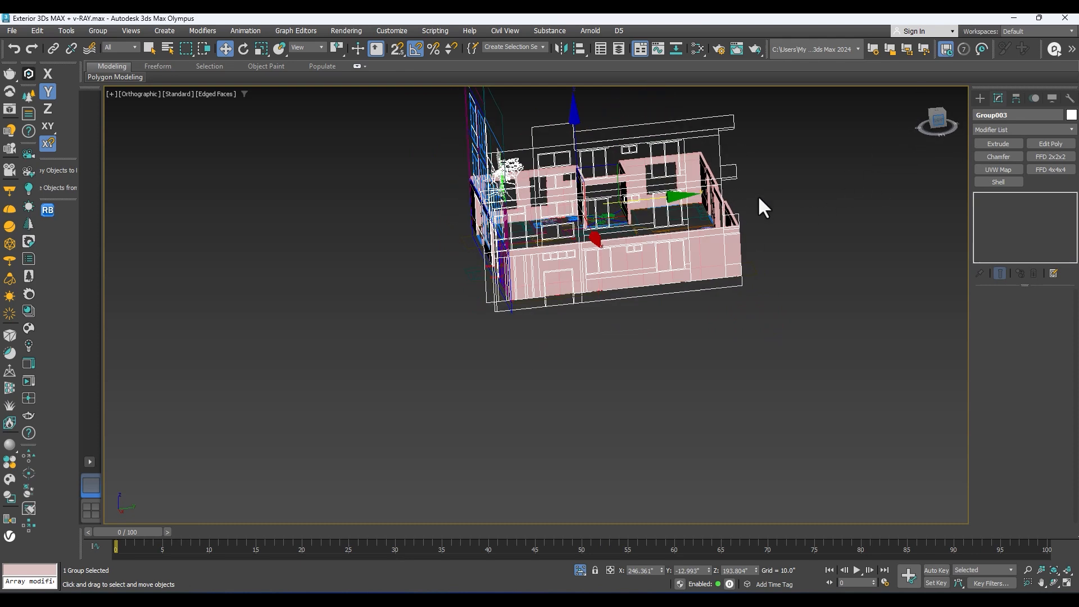
# Step: Shift the side elevation group horizontally in the left view with vertex snapping so its outline lines up with the long side wall
pyautogui.press('z')
pyautogui.moveTo(696, 276); pyautogui.dragTo(672, 234, button='middle')
pyautogui.scroll(-4, 672, 231)
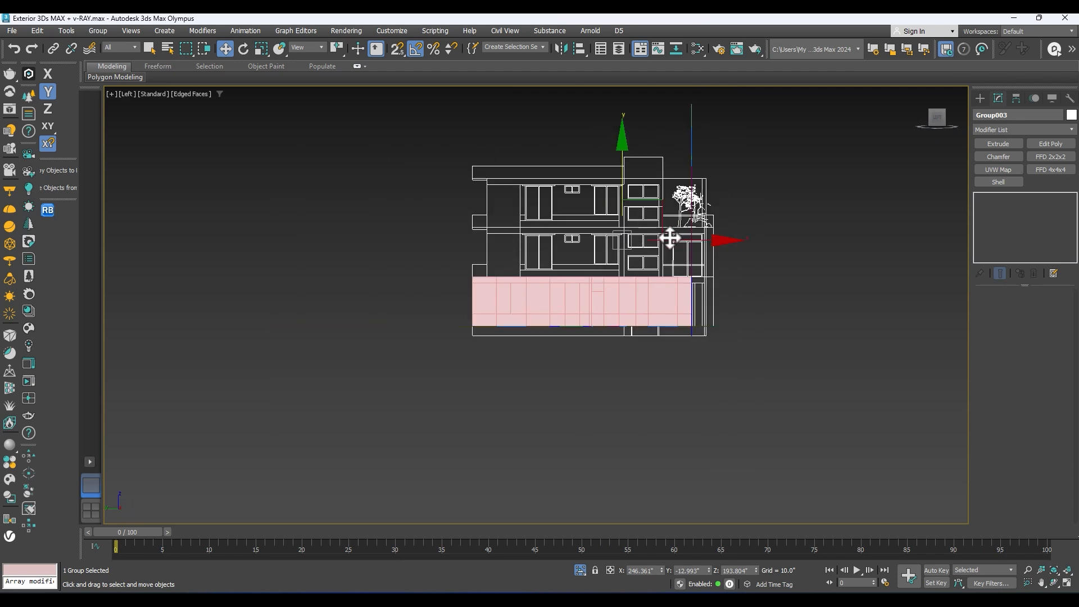
pyautogui.press('F3')
pyautogui.scroll(3, 675, 240)
pyautogui.moveTo(668, 243); pyautogui.dragTo(451, 254)
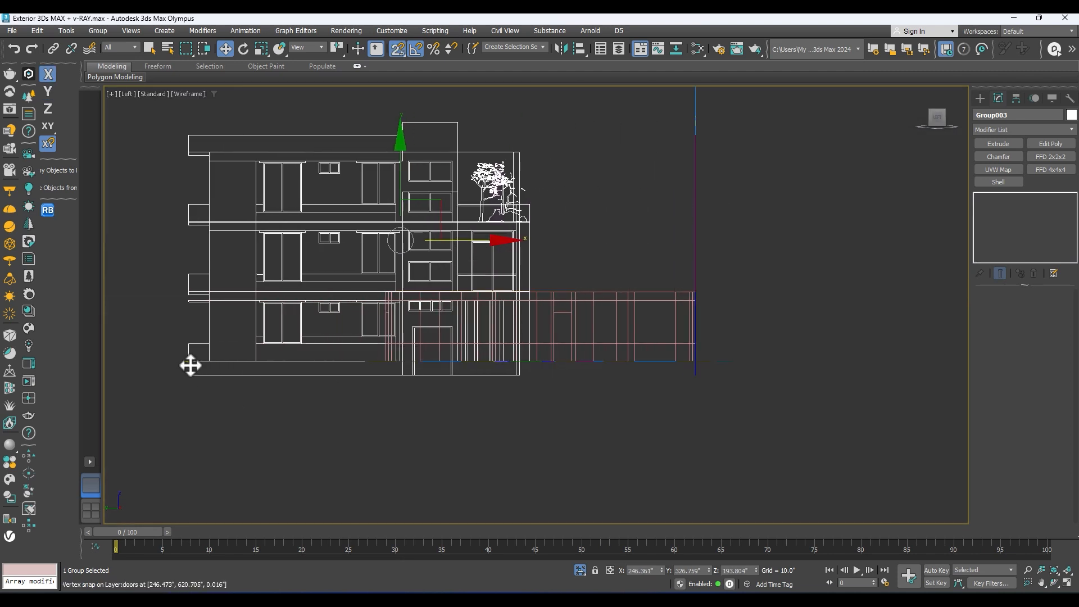
pyautogui.moveTo(190, 366); pyautogui.dragTo(364, 370)
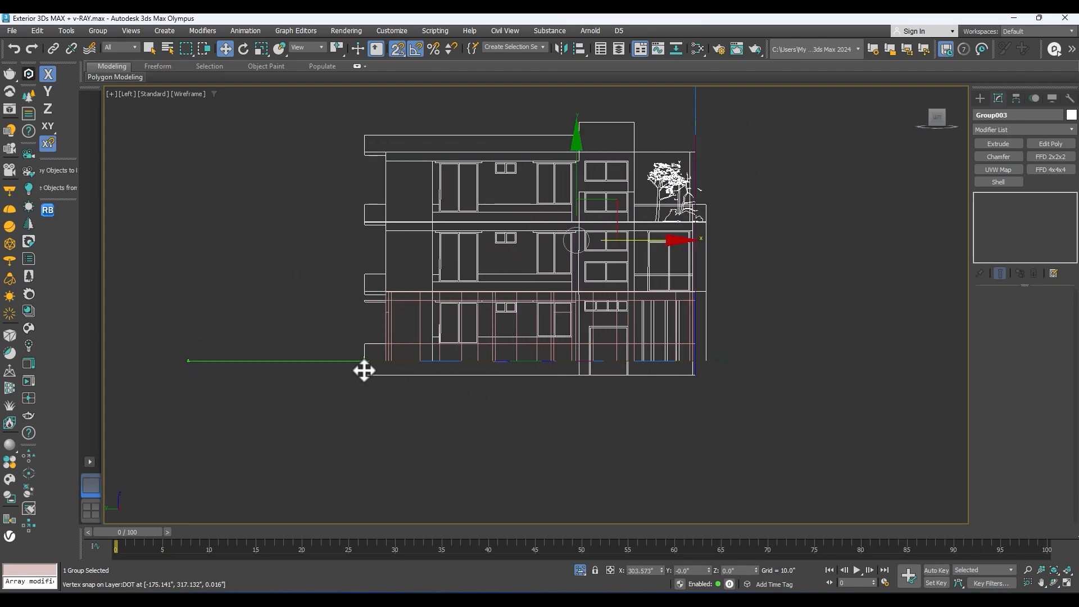
pyautogui.keyDown('alt'); pyautogui.moveTo(705, 311); pyautogui.dragTo(495, 335, button='middle'); pyautogui.keyUp('alt')
# Step: Make the walls see-through and check the long side wall's panel polygons against the large windows of the side elevation
pyautogui.press('F3')
pyautogui.write('x')
pyautogui.press('Escape')
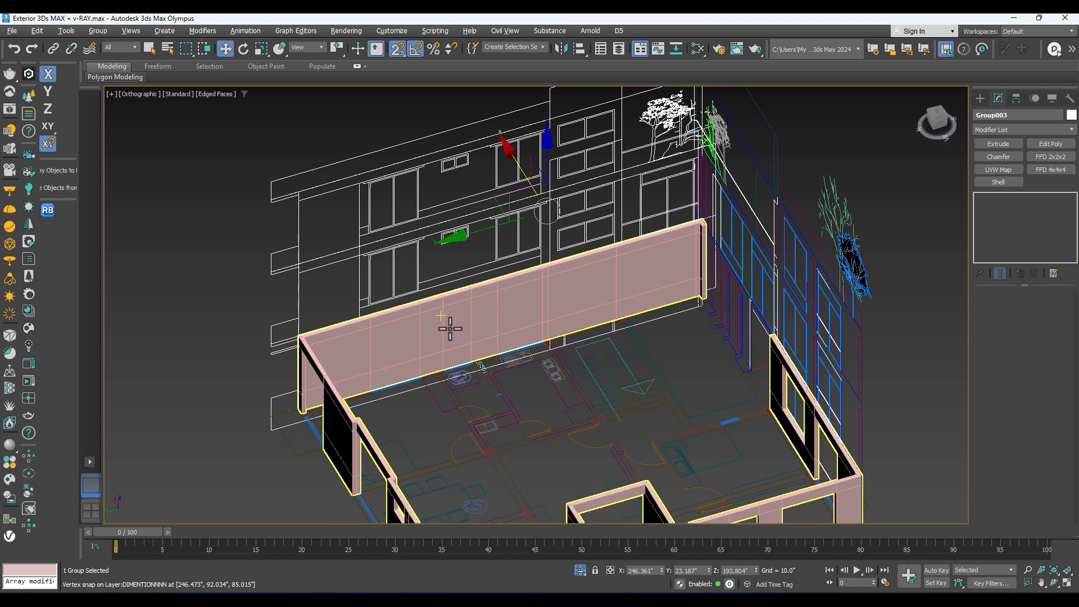
pyautogui.click(445, 327)
pyautogui.hotkey('alt', 'x')
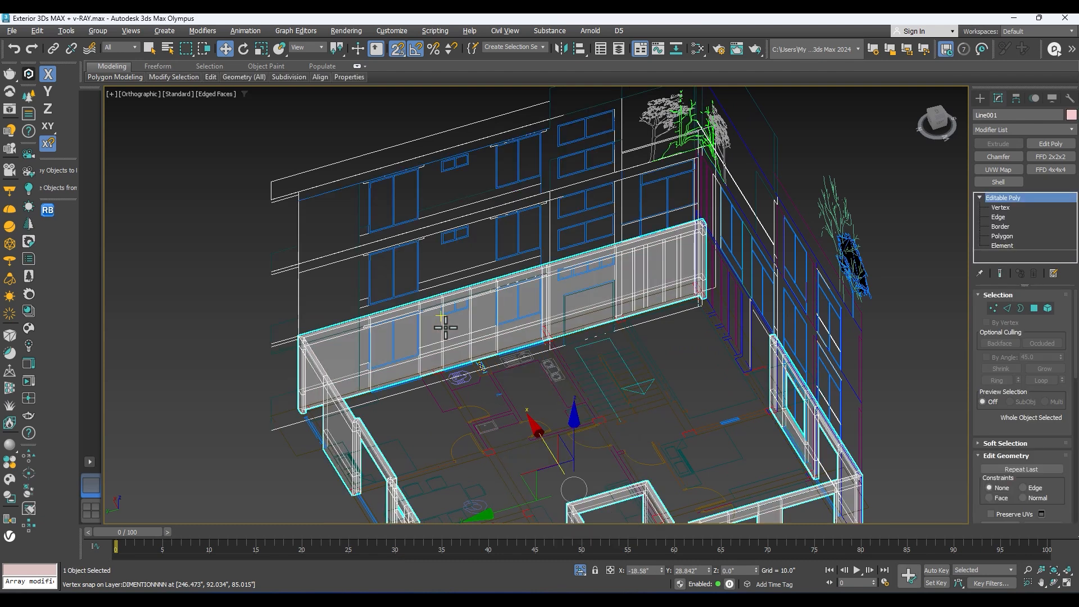
pyautogui.moveTo(446, 328); pyautogui.dragTo(490, 314, button='middle')
pyautogui.click(1004, 237)
pyautogui.scroll(4, 388, 321)
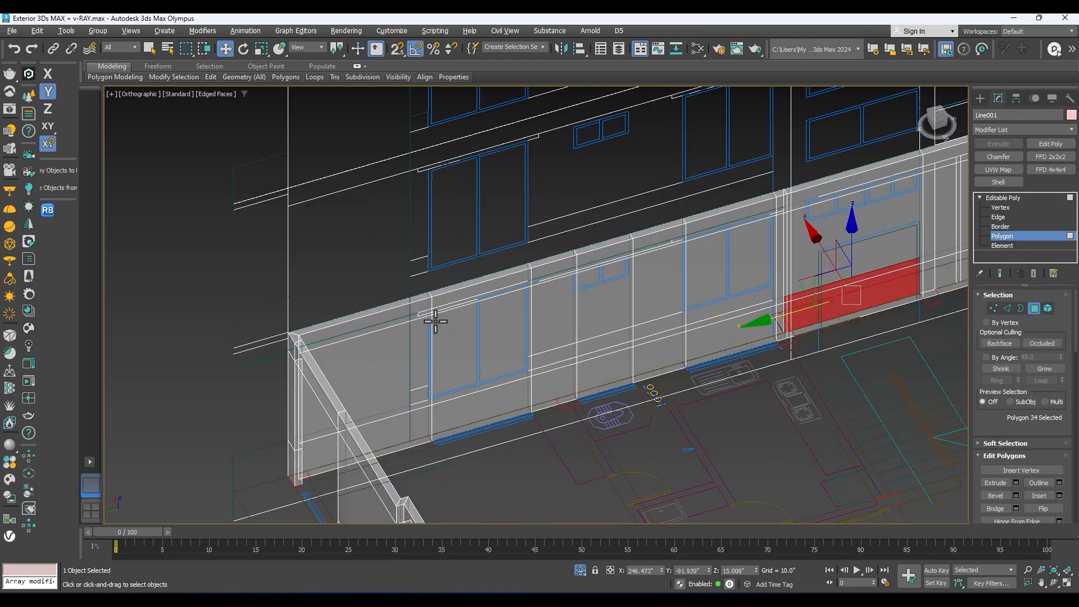
pyautogui.click(464, 325)
pyautogui.moveTo(494, 328); pyautogui.dragTo(595, 298, button='middle')
pyautogui.keyDown('ctrl'); pyautogui.click(614, 302); pyautogui.keyUp('ctrl')
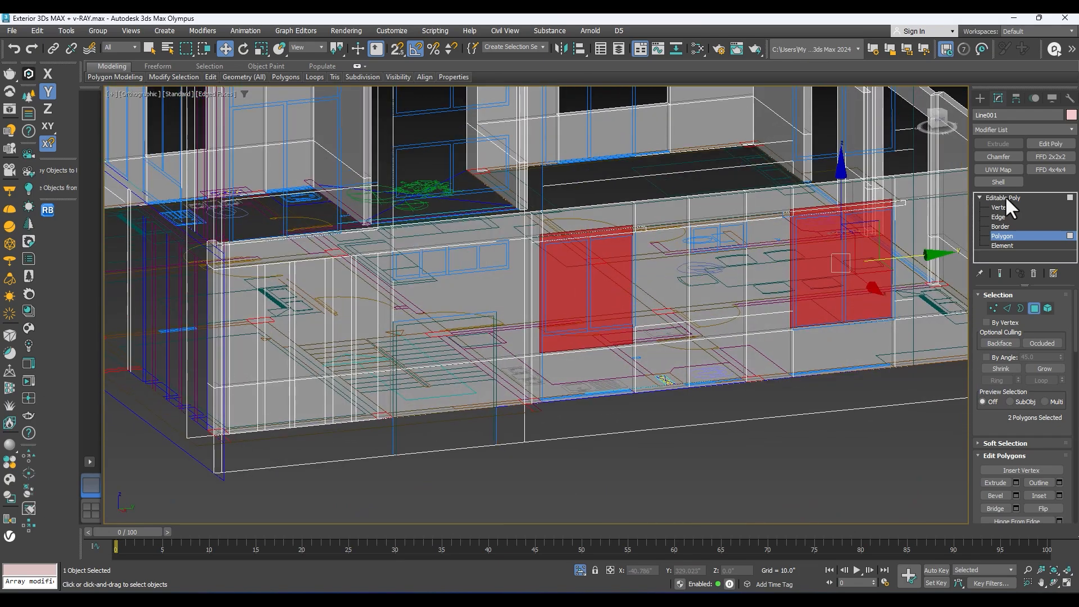
# Step: Turn off see-through and connect the vertical edges beside the two-pane window nearest the door on both faces of the long side wall
pyautogui.click(998, 217)
pyautogui.scroll(3, 650, 321)
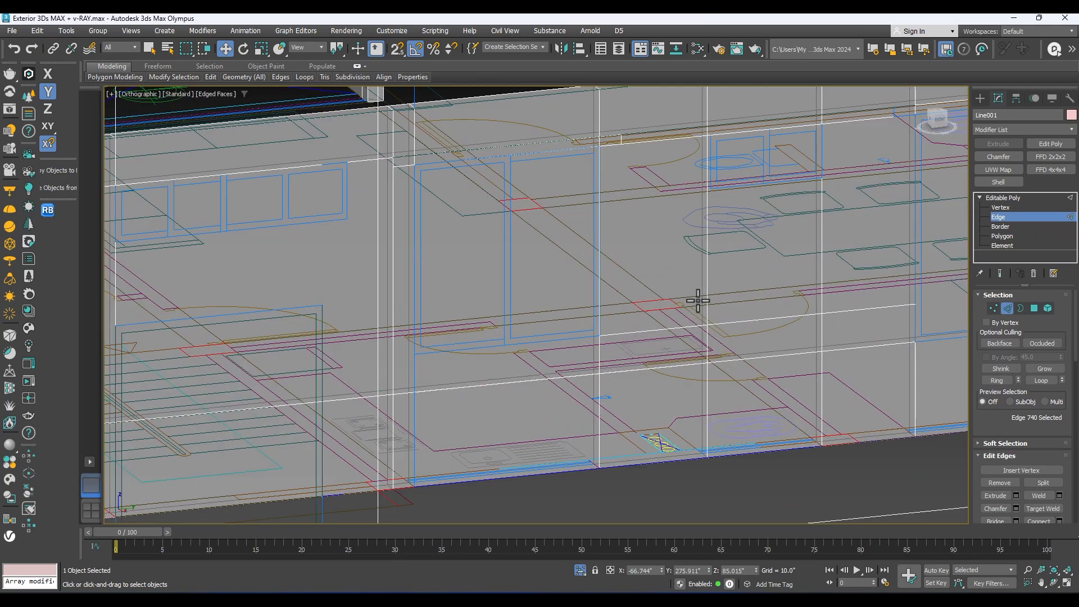
pyautogui.keyDown('alt'); pyautogui.moveTo(638, 317); pyautogui.dragTo(613, 344, button='middle'); pyautogui.keyUp('alt')
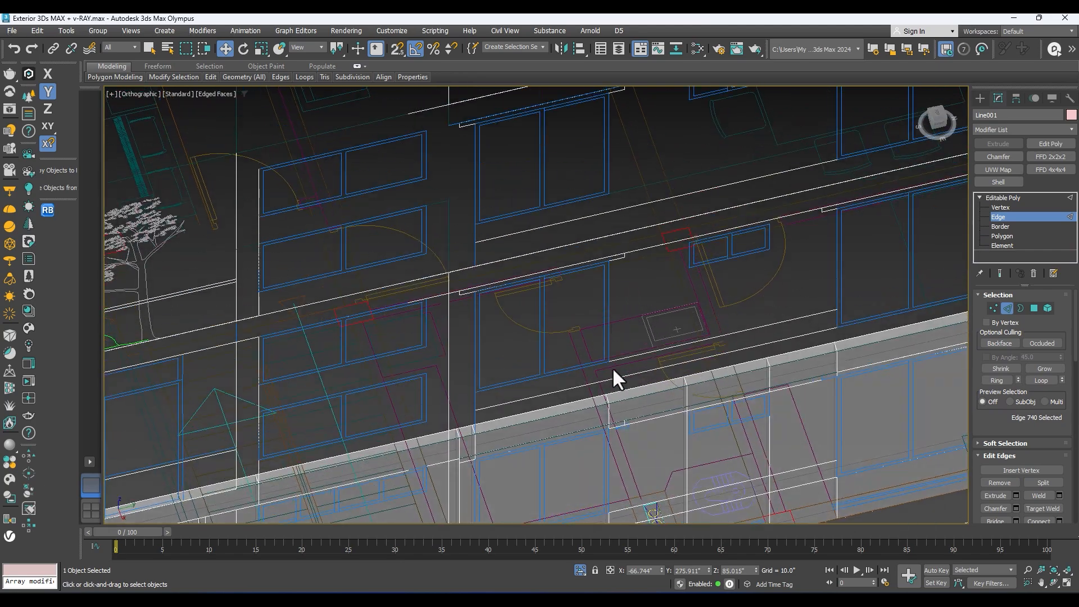
pyautogui.click(609, 434)
pyautogui.moveTo(610, 426); pyautogui.dragTo(640, 226, button='middle')
pyautogui.scroll(2, 546, 340)
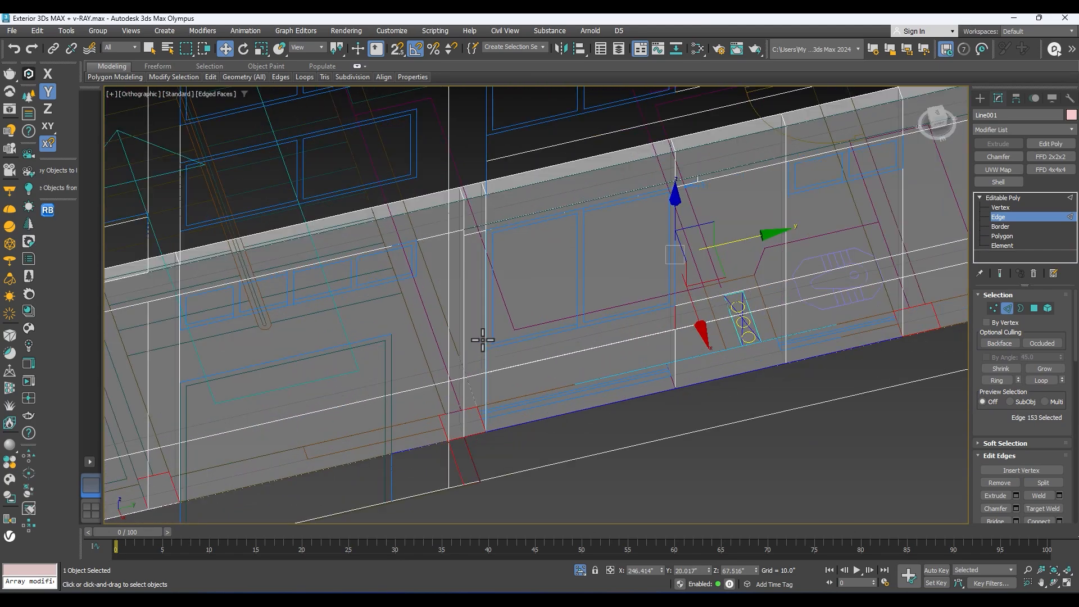
pyautogui.keyDown('alt'); pyautogui.moveTo(496, 339); pyautogui.dragTo(552, 277, button='middle'); pyautogui.keyUp('alt')
pyautogui.doubleClick(501, 231)
pyautogui.press('t')
pyautogui.keyDown('alt'); pyautogui.moveTo(583, 238); pyautogui.dragTo(697, 211, button='middle'); pyautogui.keyUp('alt')
pyautogui.hotkey('alt', 'x')
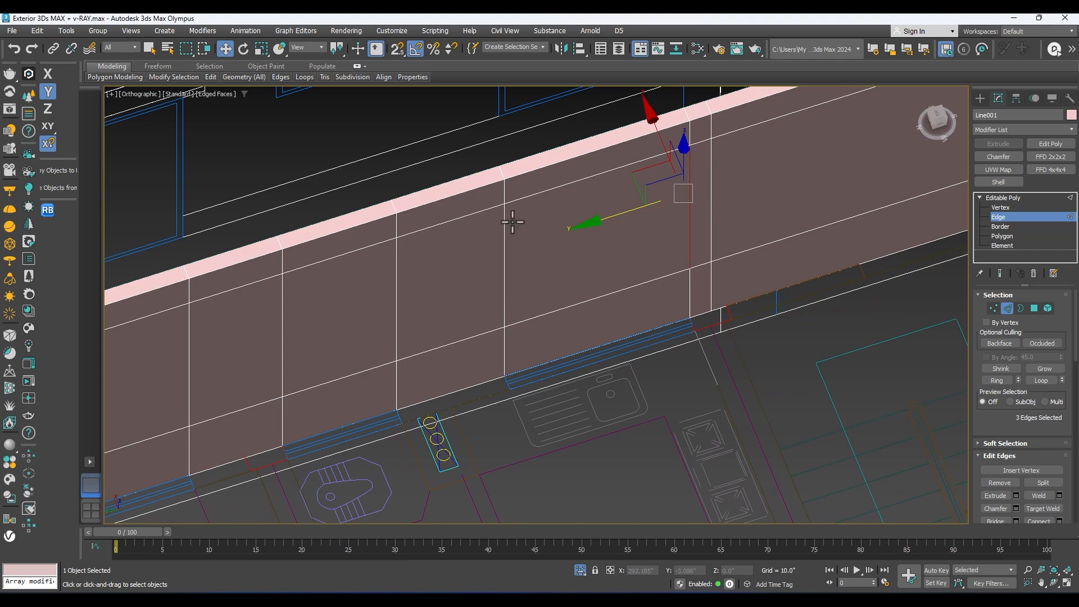
pyautogui.keyDown('alt'); pyautogui.moveTo(510, 233); pyautogui.dragTo(593, 248, button='middle'); pyautogui.keyUp('alt')
pyautogui.rightClick(595, 235)
pyautogui.click(498, 274)
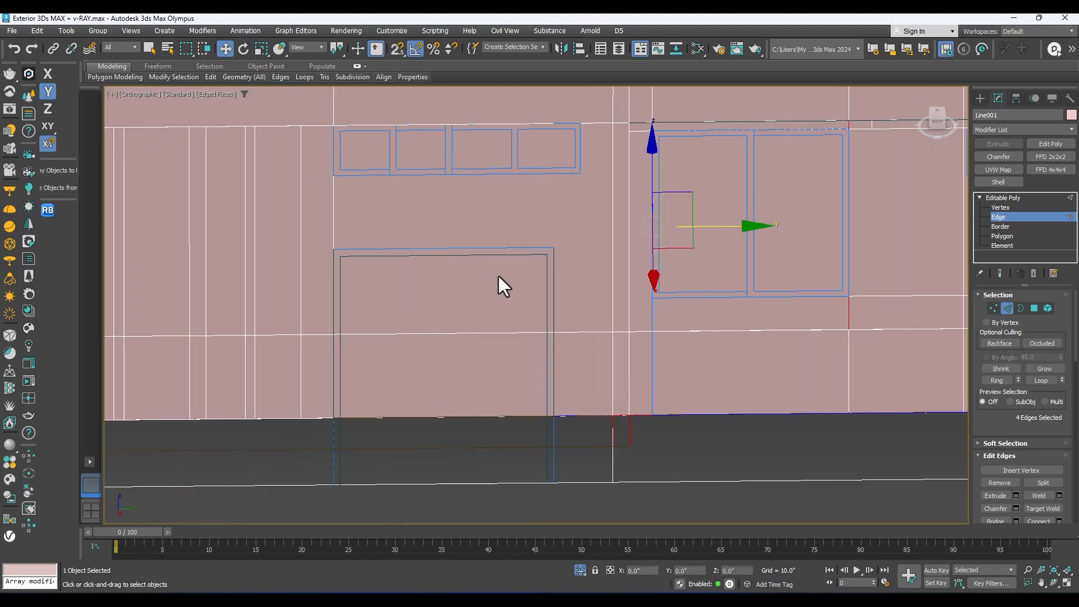
pyautogui.click(539, 357)
# Step: Lower the new connecting edges along Z to that window's sill line, using 3D vertex snapping
pyautogui.keyDown('alt'); pyautogui.moveTo(555, 355); pyautogui.dragTo(671, 182, button='middle'); pyautogui.keyUp('alt')
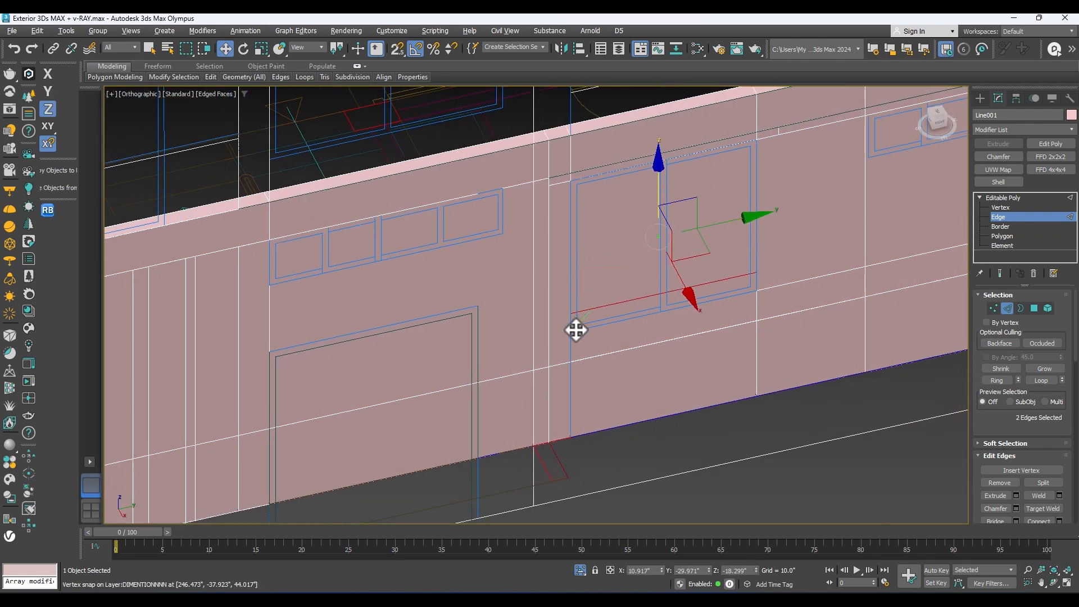
pyautogui.moveTo(571, 334); pyautogui.dragTo(571, 334)
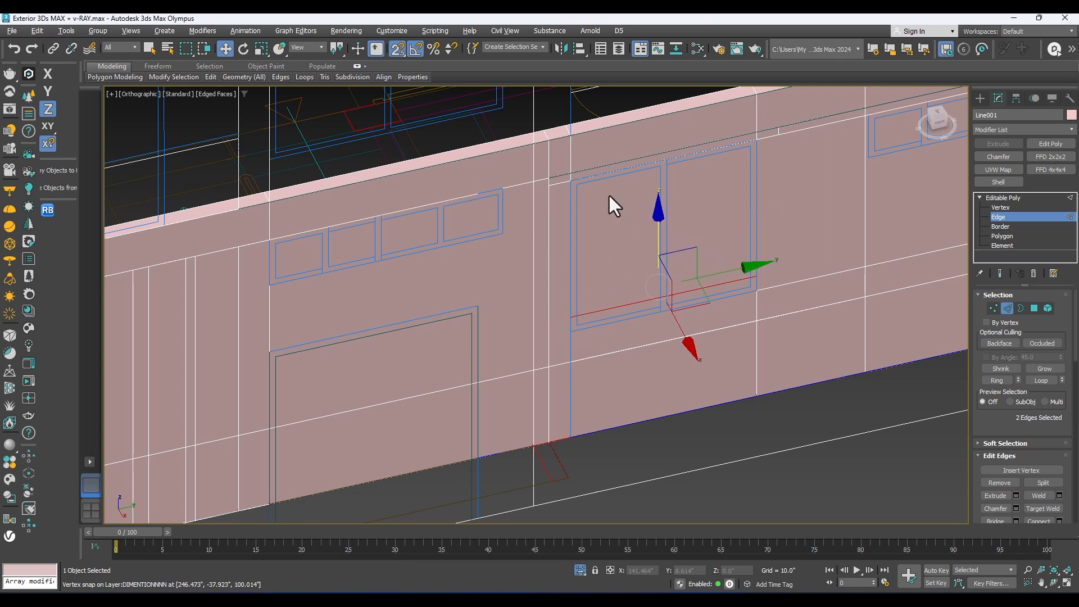
pyautogui.press('p')
pyautogui.press('z')
pyautogui.scroll(-4, 612, 179)
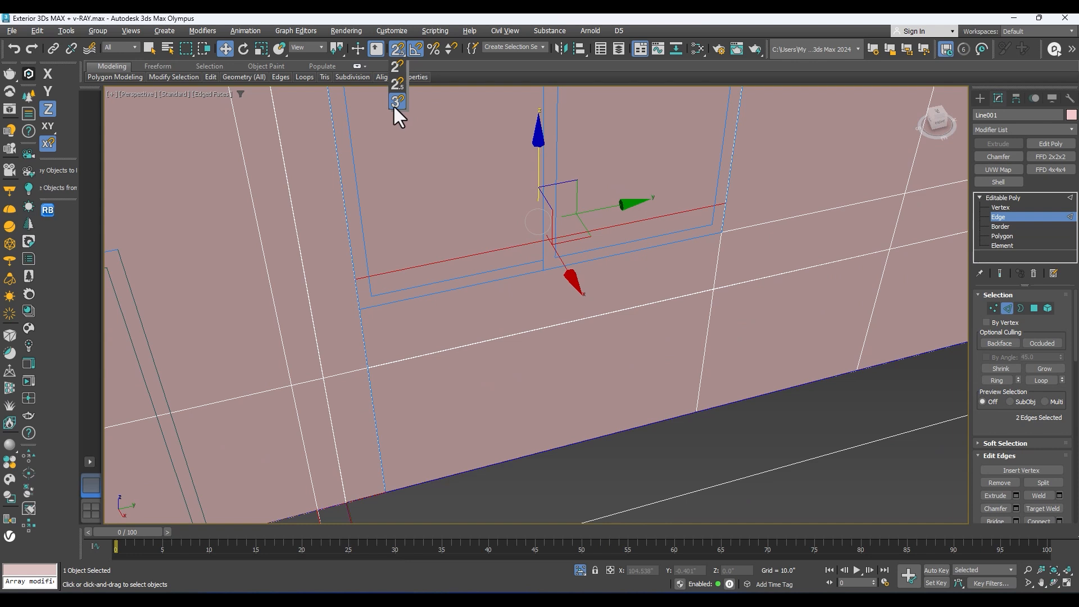
pyautogui.moveTo(393, 105); pyautogui.dragTo(395, 103)
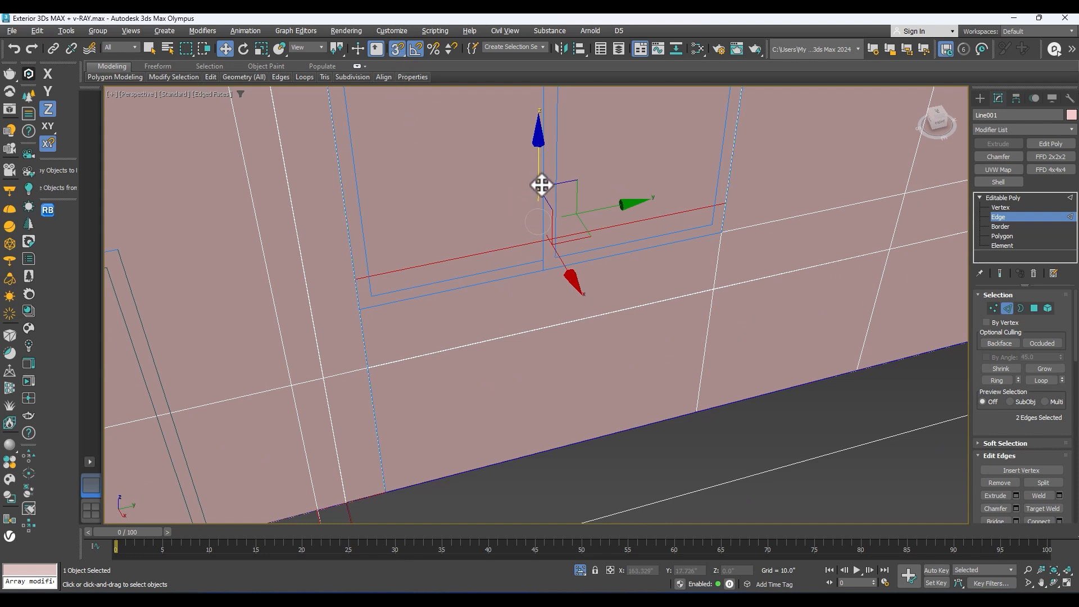
pyautogui.scroll(-6, 545, 269)
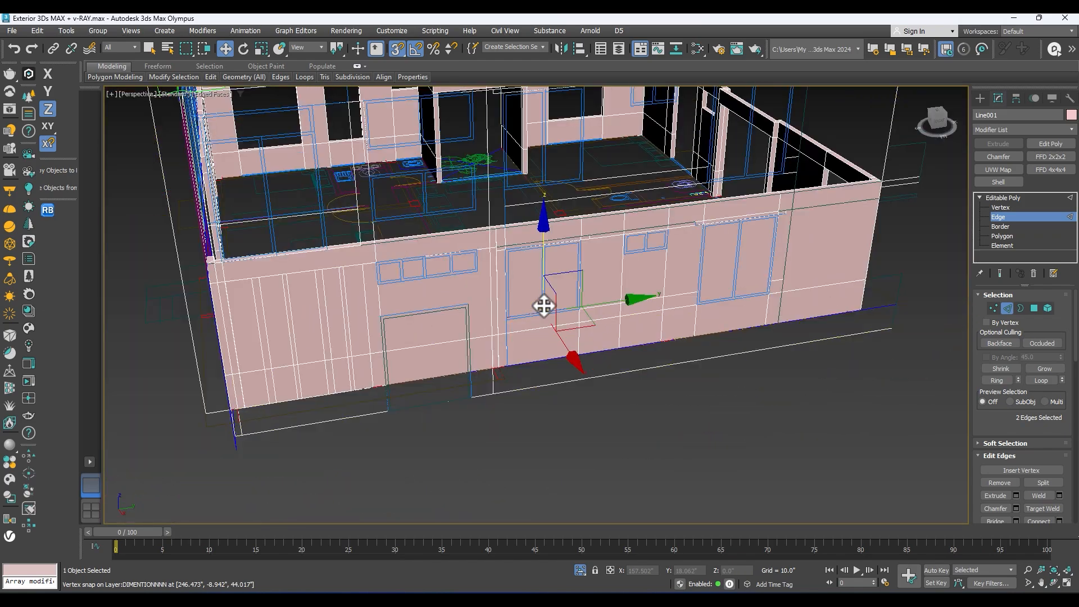
pyautogui.moveTo(544, 306)
pyautogui.keyDown('alt'); pyautogui.mouseDown(button='middle')
pyautogui.moveTo(511, 273)
pyautogui.moveTo(523, 267)
pyautogui.moveTo(511, 272)
pyautogui.moveTo(539, 294)
pyautogui.moveTo(602, 268)
pyautogui.moveTo(615, 279)
pyautogui.moveTo(473, 272)
pyautogui.moveTo(506, 270)
pyautogui.moveTo(539, 287)
pyautogui.mouseUp(button='middle'); pyautogui.keyUp('alt')
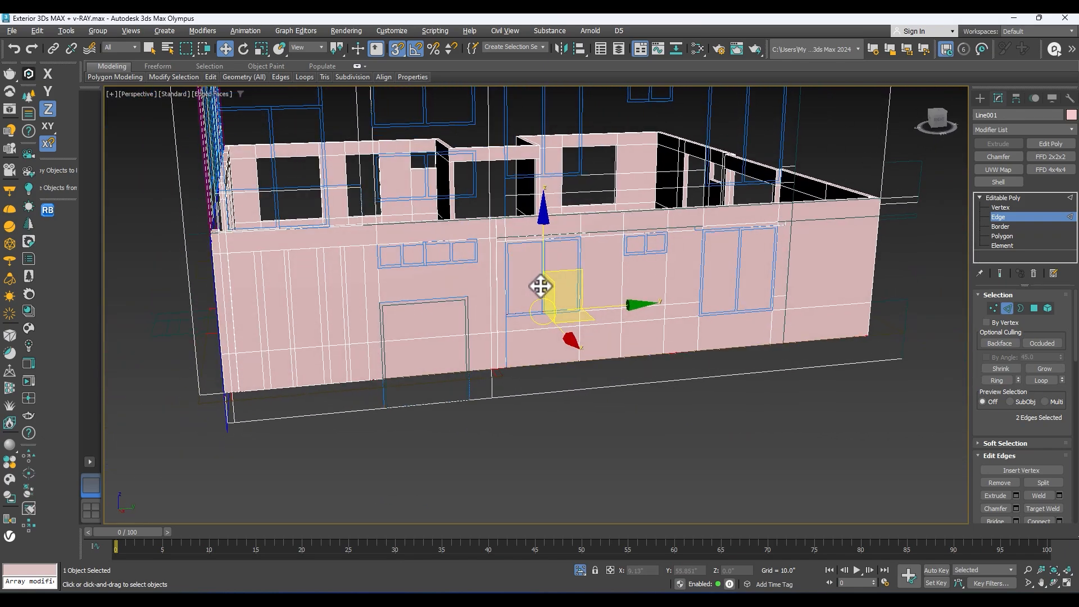
# Step: Connect the vertical edges beside the small two-pane window on both faces of the long side wall
pyautogui.scroll(2, 636, 221)
pyautogui.scroll(2, 685, 207)
pyautogui.scroll(-3, 722, 287)
pyautogui.moveTo(723, 283); pyautogui.dragTo(695, 274, button='middle')
pyautogui.scroll(-2, 663, 274)
pyautogui.scroll(2, 630, 269)
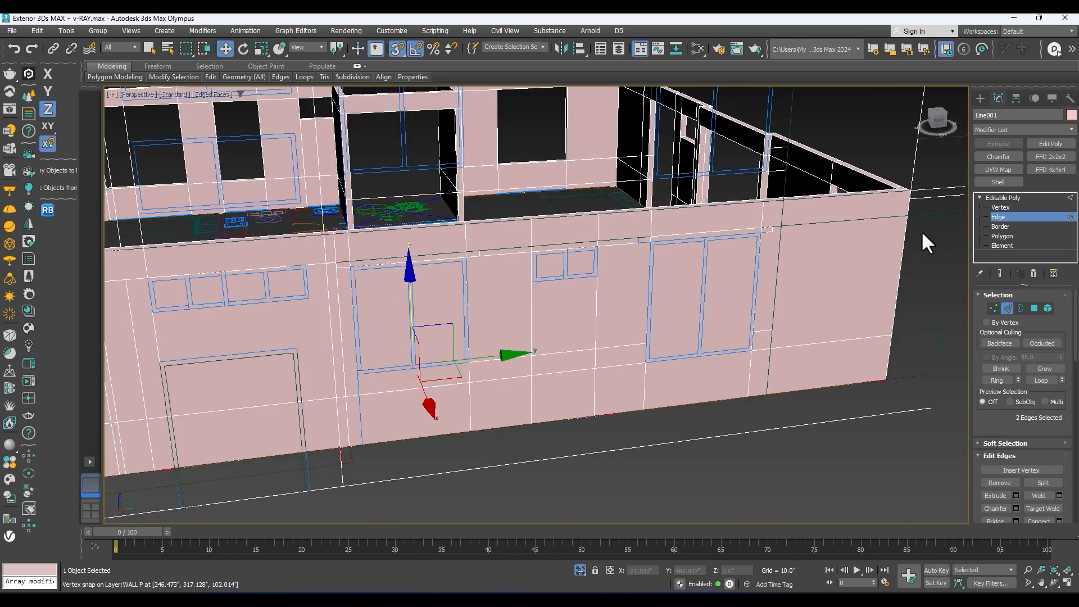
pyautogui.scroll(2, 517, 288)
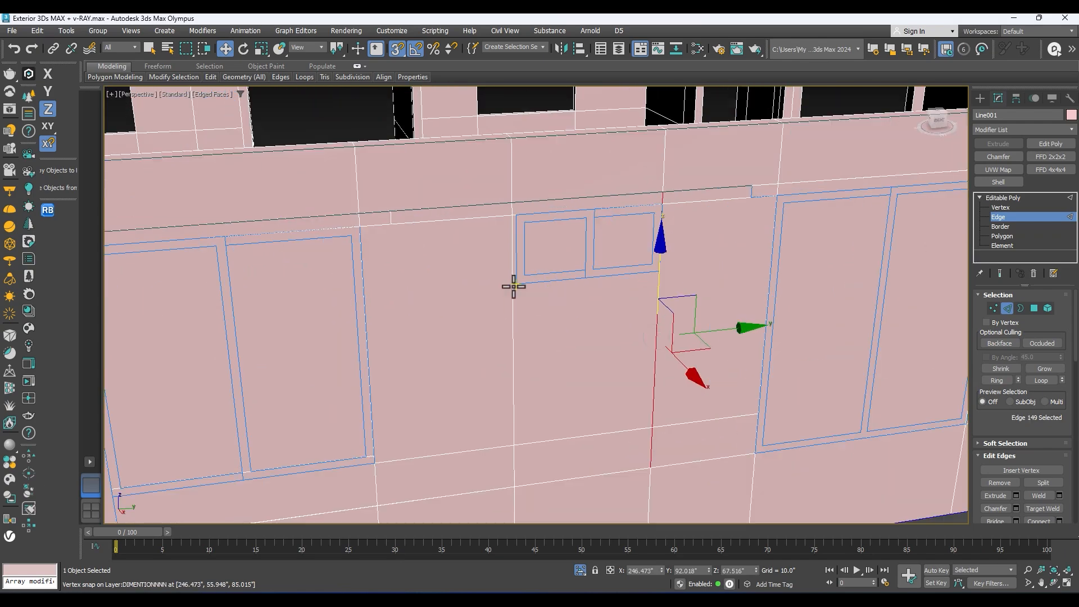
pyautogui.keyDown('alt'); pyautogui.moveTo(520, 285); pyautogui.dragTo(642, 308, button='middle'); pyautogui.keyUp('alt')
pyautogui.scroll(5, 505, 275)
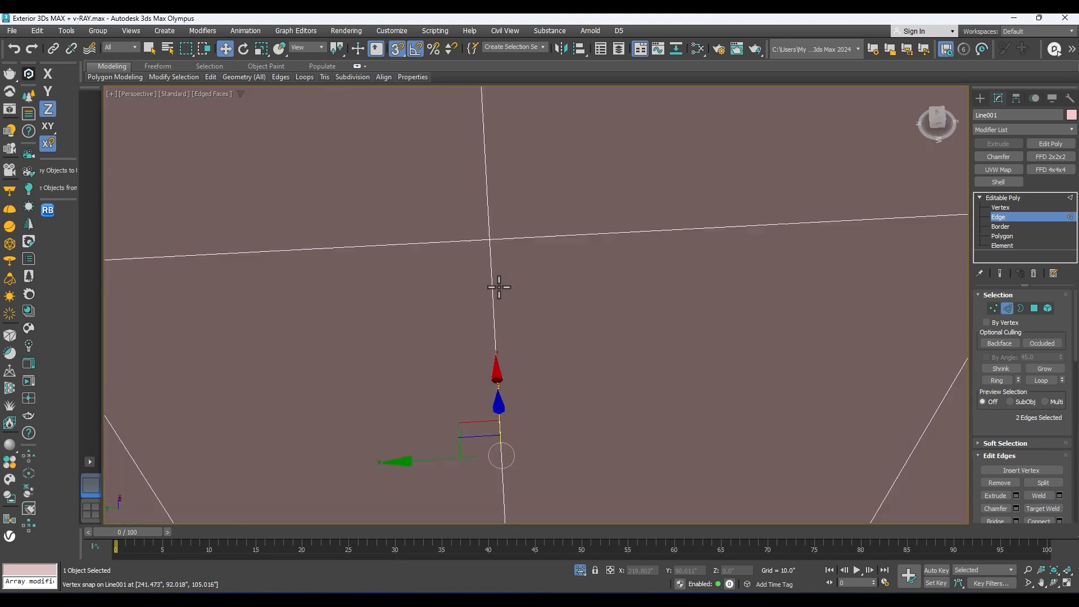
pyautogui.scroll(-3, 495, 282)
pyautogui.keyDown('alt'); pyautogui.moveTo(737, 276); pyautogui.dragTo(612, 265, button='middle'); pyautogui.keyUp('alt')
pyautogui.rightClick(631, 241)
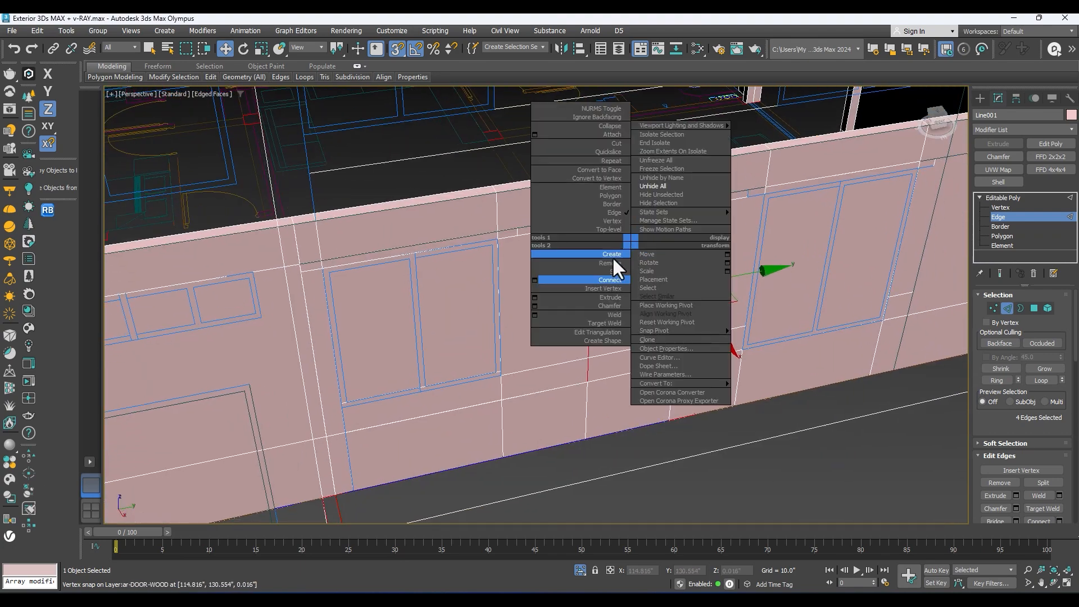
pyautogui.click(534, 279)
# Step: Snap the new connecting edges vertically to the small window's sill line and undo the stray change that follows
pyautogui.click(541, 359)
pyautogui.keyDown('alt'); pyautogui.moveTo(548, 360); pyautogui.dragTo(509, 329, button='middle'); pyautogui.keyUp('alt')
pyautogui.moveTo(632, 240); pyautogui.dragTo(678, 249)
pyautogui.hotkey('ctrl', 'z')
pyautogui.press('s')
pyautogui.keyDown('alt'); pyautogui.moveTo(596, 262); pyautogui.dragTo(826, 241, button='middle'); pyautogui.keyUp('alt')
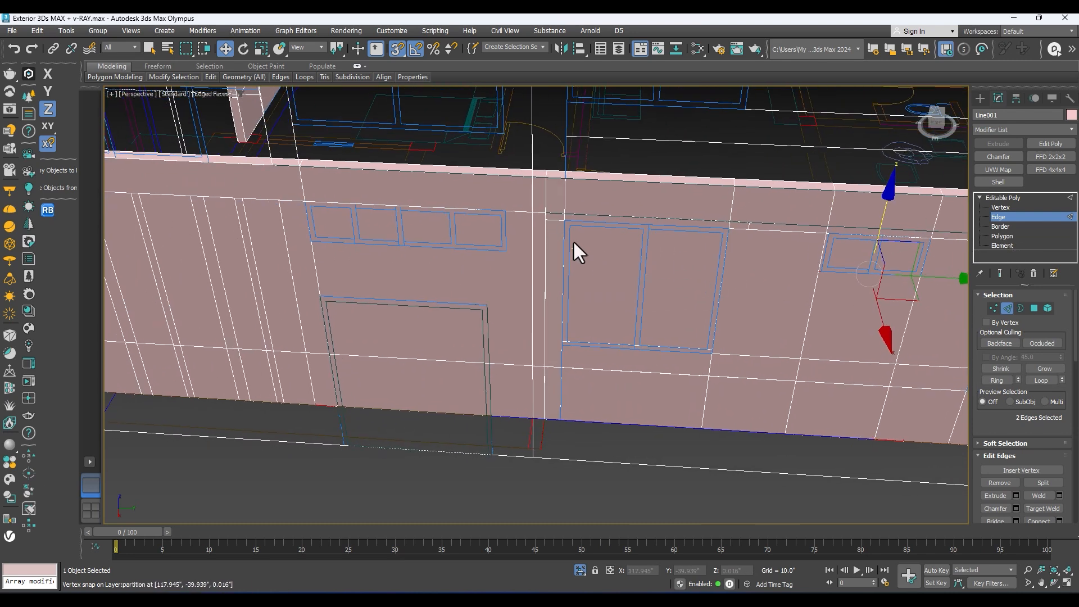
pyautogui.click(993, 199)
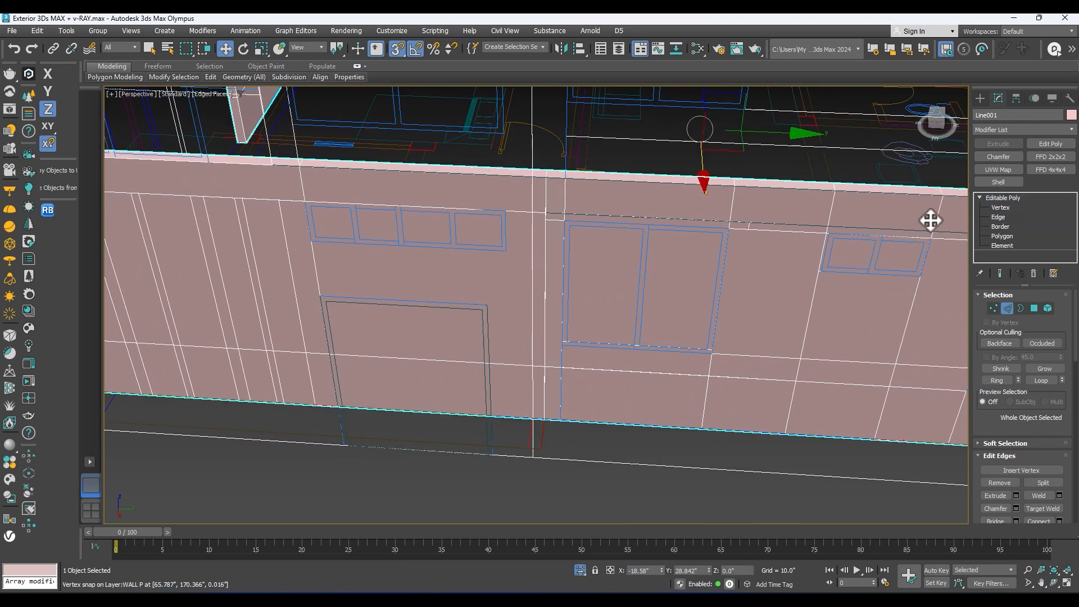
pyautogui.click(501, 251)
pyautogui.click(997, 217)
pyautogui.press('2')
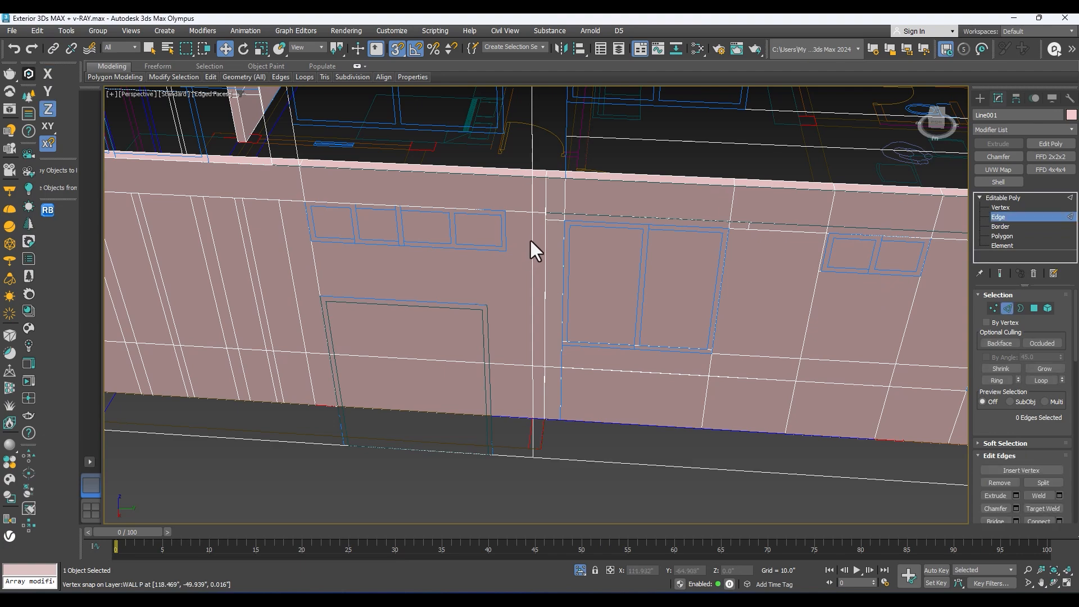
pyautogui.scroll(-10, 528, 252)
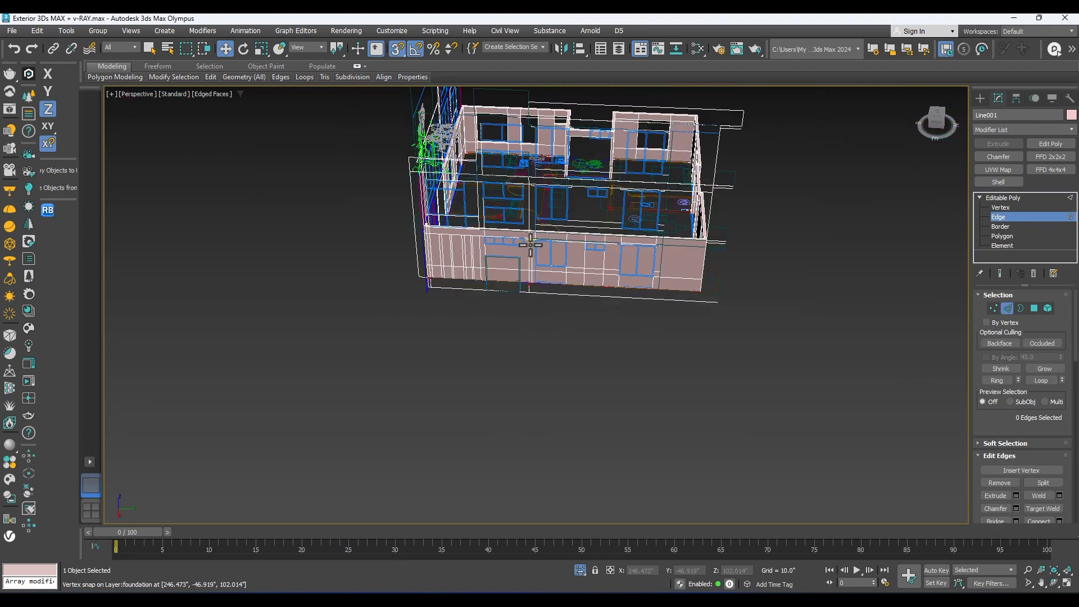
pyautogui.click(1011, 198)
pyautogui.scroll(10, 579, 259)
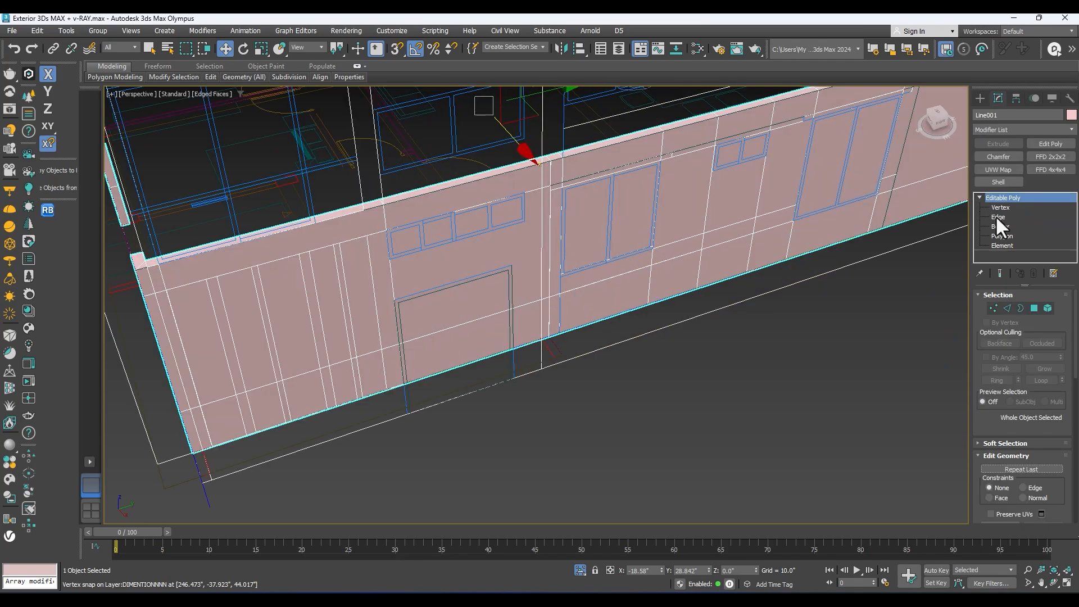
# Step: Isolate the walls to inspect the window cuts on the long side wall, and unhide all the drawings again
pyautogui.click(998, 217)
pyautogui.keyDown('alt'); pyautogui.moveTo(532, 217); pyautogui.dragTo(488, 305, button='middle'); pyautogui.keyUp('alt')
pyautogui.hotkey('alt', 'q')
pyautogui.scroll(3, 487, 305)
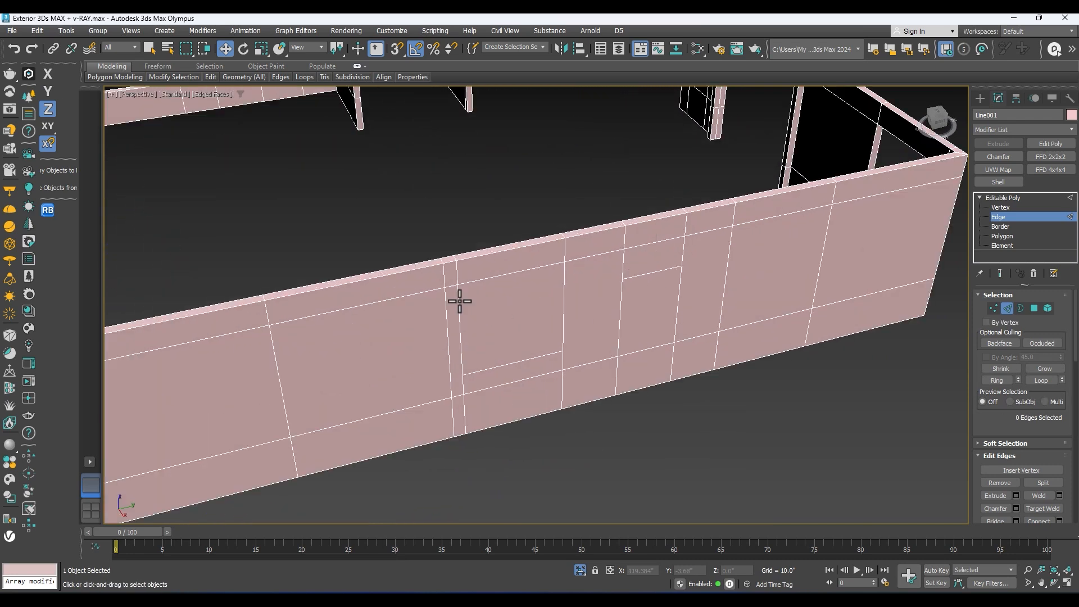
pyautogui.rightClick(463, 307)
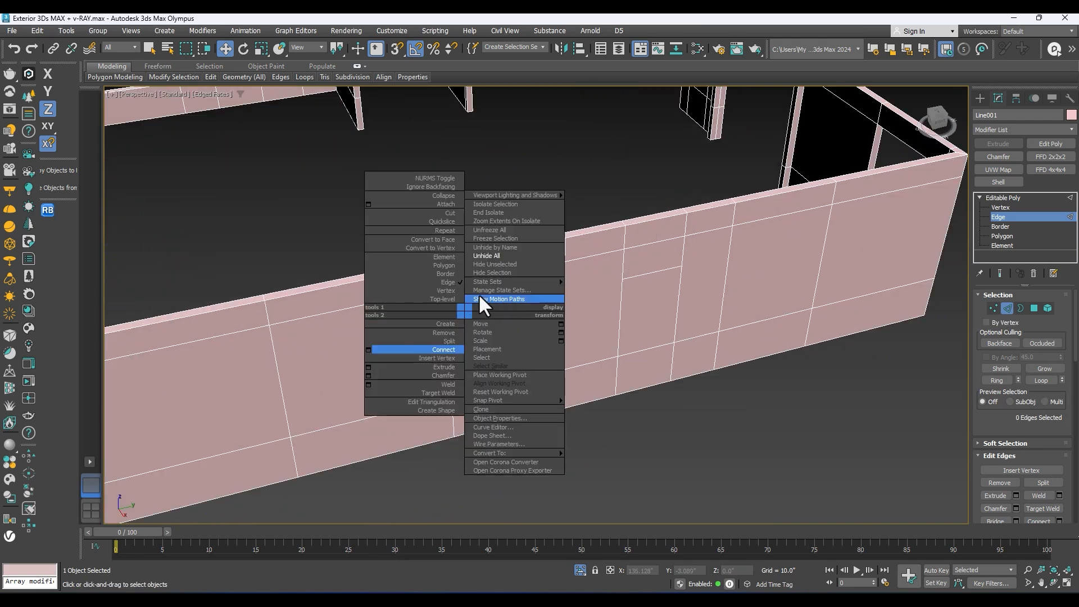
pyautogui.click(483, 257)
pyautogui.moveTo(470, 279); pyautogui.dragTo(567, 294, button='middle')
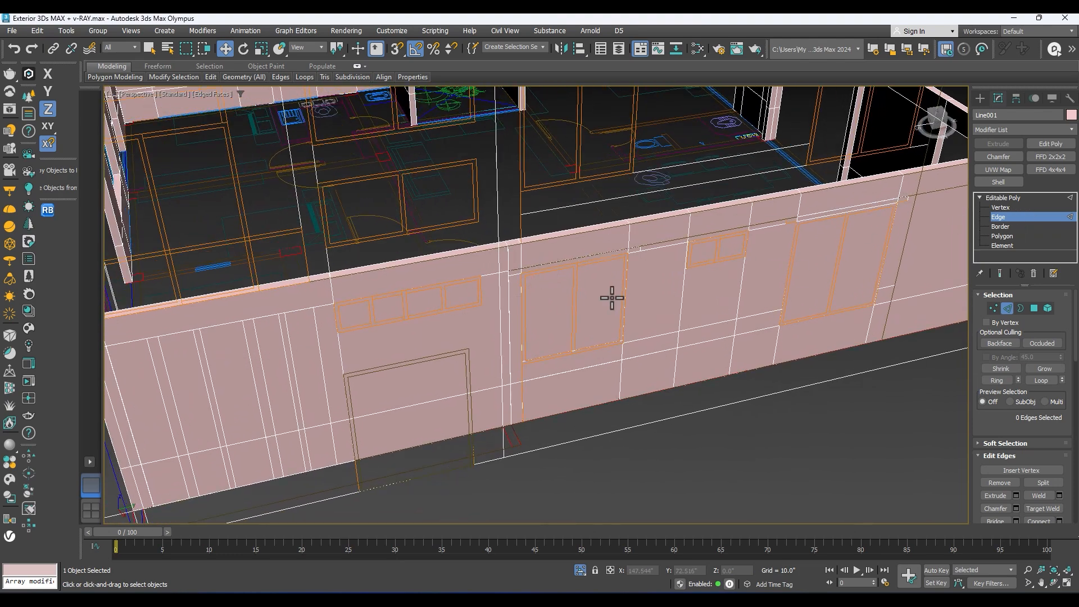
pyautogui.scroll(2, 497, 299)
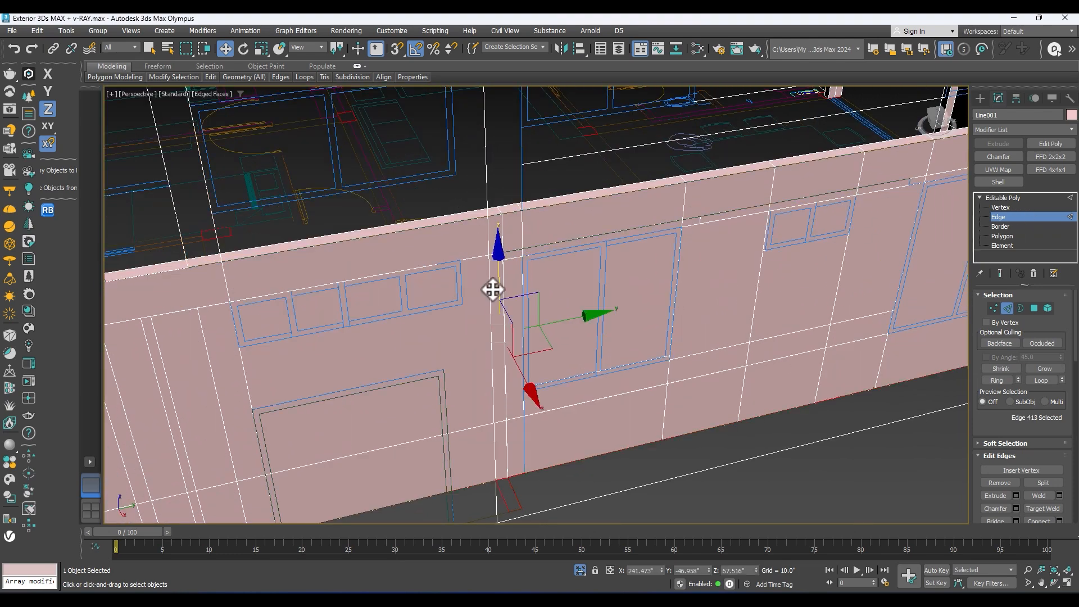
pyautogui.click(490, 270)
pyautogui.scroll(-2, 491, 270)
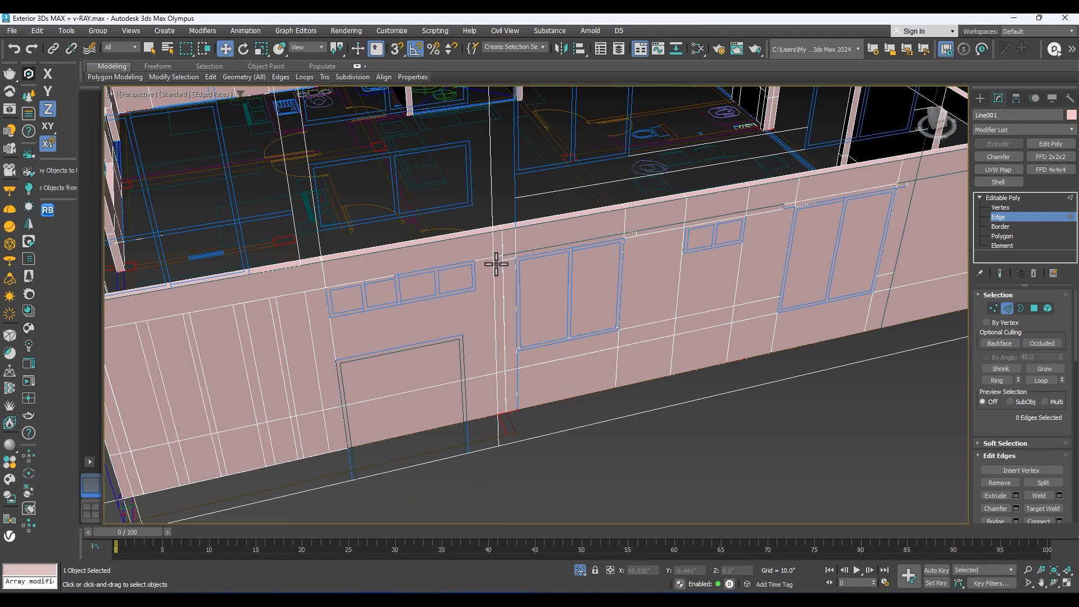
pyautogui.keyDown('alt'); pyautogui.moveTo(487, 275); pyautogui.dragTo(504, 397, button='middle'); pyautogui.keyUp('alt')
pyautogui.moveTo(423, 225); pyautogui.dragTo(424, 227)
pyautogui.keyDown('alt'); pyautogui.moveTo(438, 249); pyautogui.dragTo(257, 267, button='middle'); pyautogui.keyUp('alt')
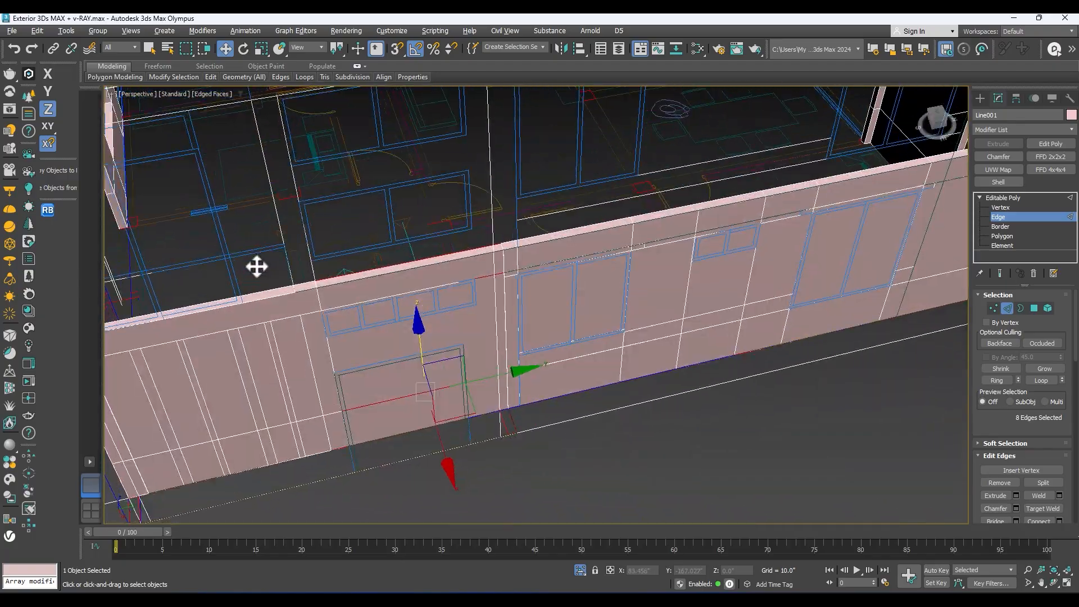
# Step: Connect the vertical edges beside the four-pane window on both wall faces and snap the new edges vertically to its sill line
pyautogui.moveTo(491, 261)
pyautogui.keyDown('alt'); pyautogui.mouseDown(button='middle')
pyautogui.moveTo(444, 277)
pyautogui.moveTo(511, 292)
pyautogui.moveTo(492, 279)
pyautogui.moveTo(487, 244)
pyautogui.moveTo(507, 229)
pyautogui.moveTo(482, 275)
pyautogui.mouseUp(button='middle'); pyautogui.keyUp('alt')
pyautogui.scroll(3, 491, 279)
pyautogui.scroll(-5, 492, 279)
pyautogui.scroll(3, 481, 275)
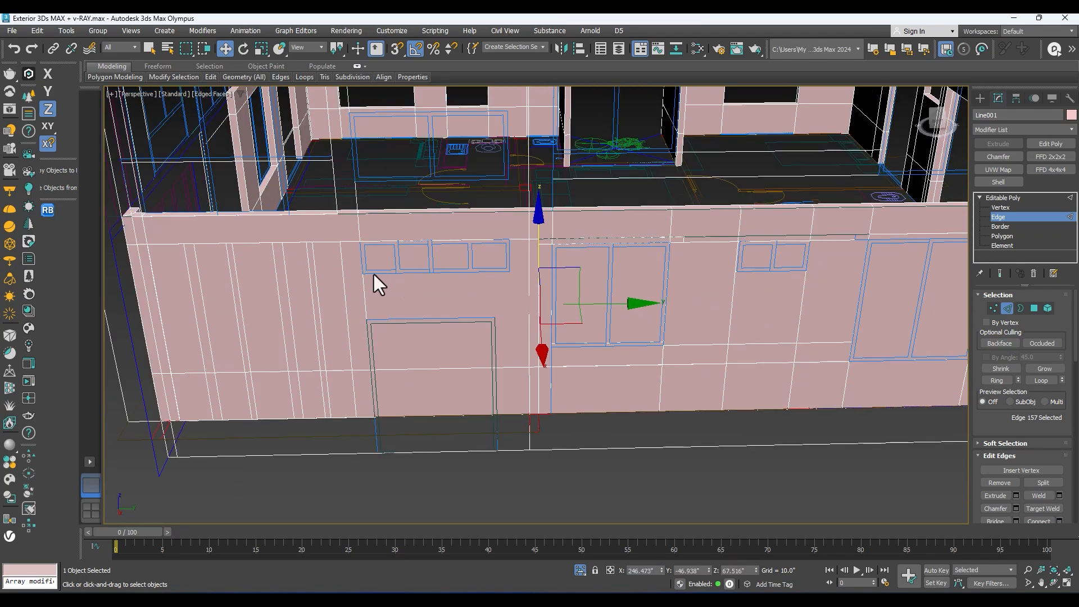
pyautogui.keyDown('alt'); pyautogui.moveTo(364, 281); pyautogui.dragTo(585, 286, button='middle'); pyautogui.keyUp('alt')
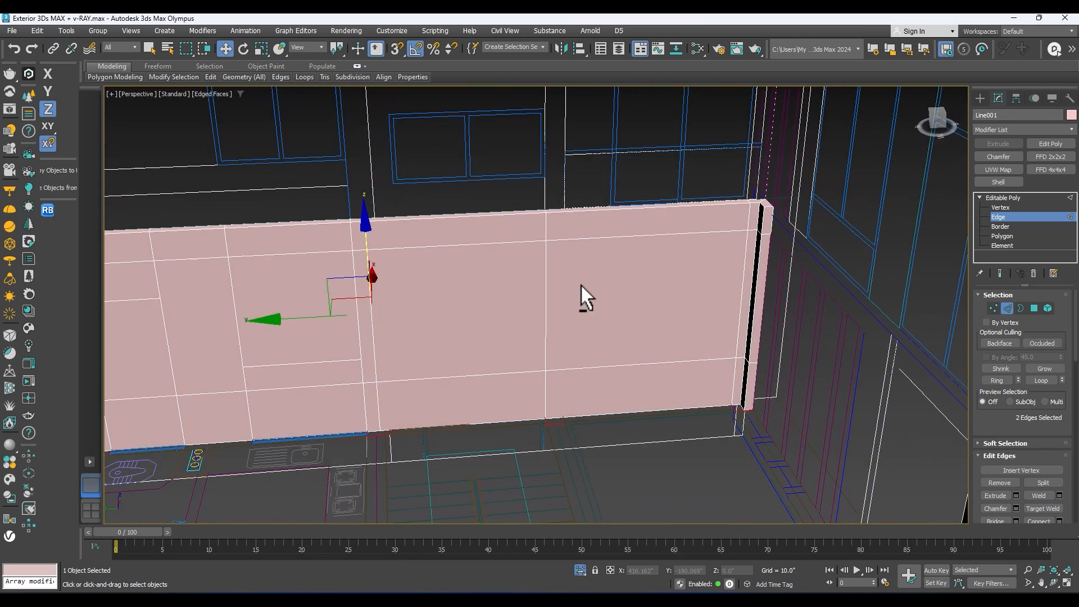
pyautogui.keyDown('alt'); pyautogui.moveTo(369, 259); pyautogui.dragTo(456, 270, button='middle'); pyautogui.keyUp('alt')
pyautogui.rightClick(456, 266)
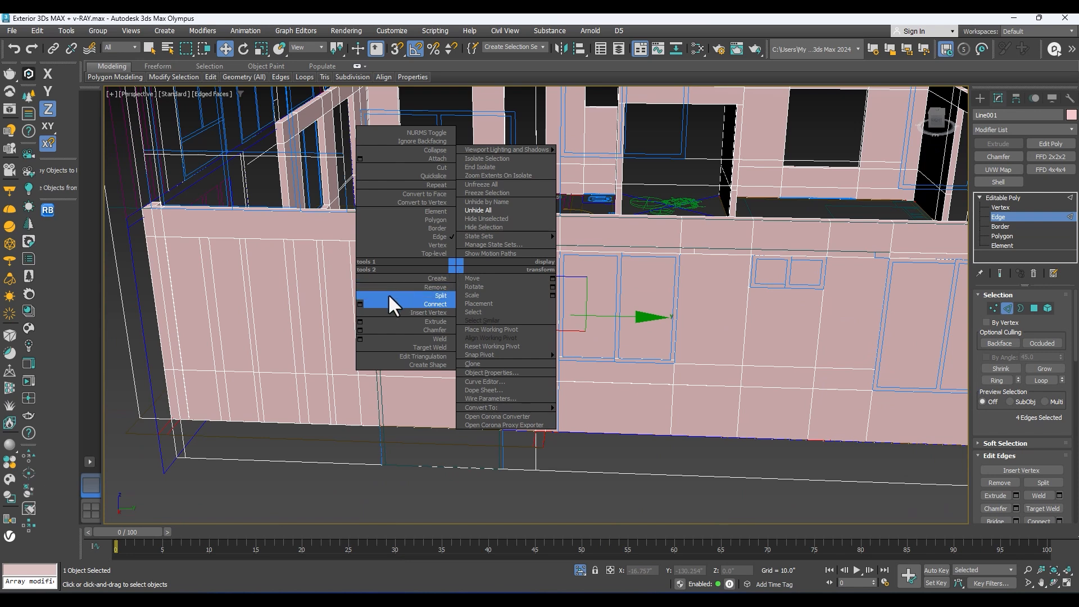
pyautogui.click(360, 303)
pyautogui.click(542, 360)
pyautogui.keyDown('alt'); pyautogui.moveTo(539, 357); pyautogui.dragTo(549, 305, button='middle'); pyautogui.keyUp('alt')
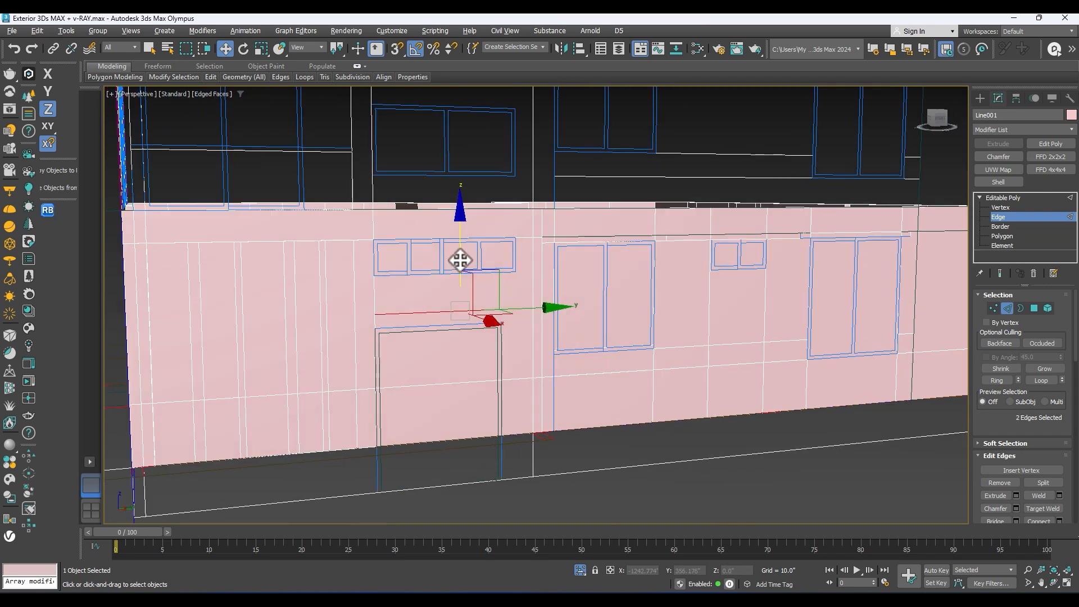
pyautogui.keyDown('alt'); pyautogui.moveTo(520, 274); pyautogui.dragTo(528, 297, button='middle'); pyautogui.keyUp('alt')
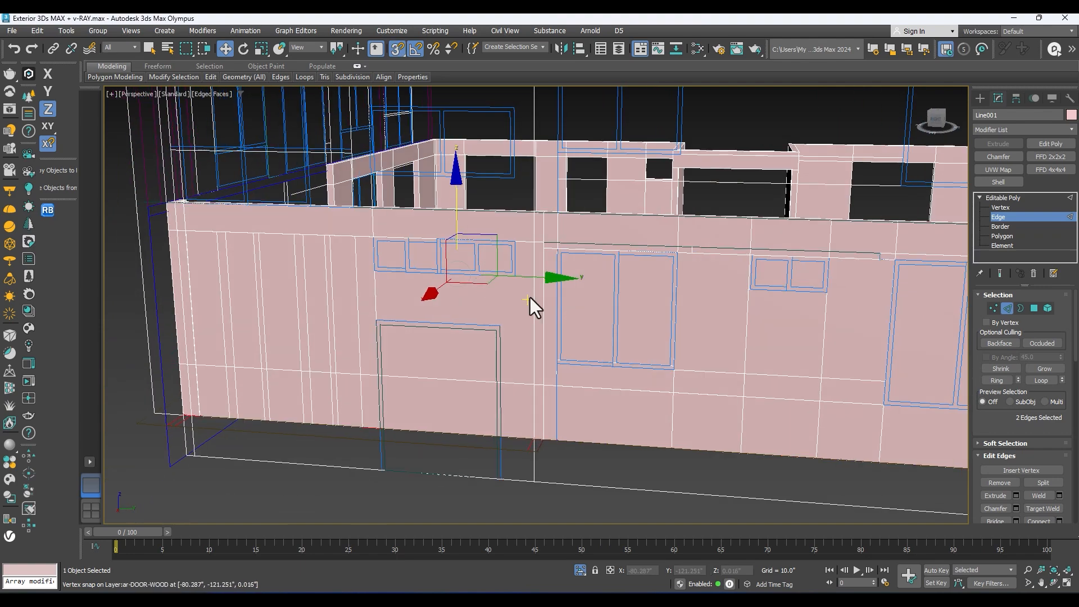
# Step: Try to connect the horizontal edges above and below the four-pane window with one segment
pyautogui.moveTo(509, 252); pyautogui.dragTo(486, 147)
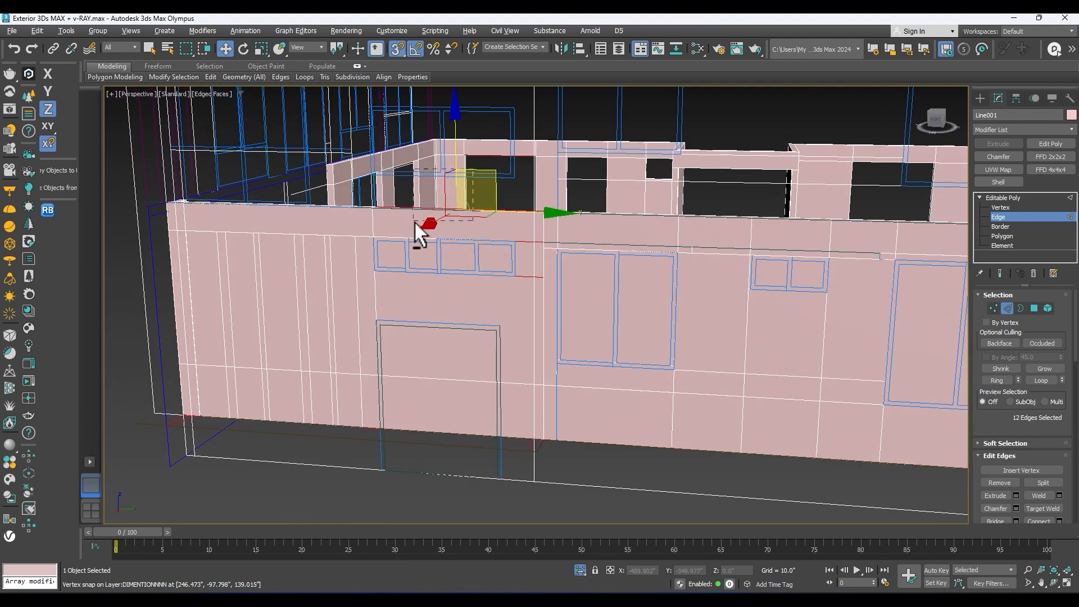
pyautogui.scroll(3, 556, 273)
pyautogui.keyDown('alt'); pyautogui.moveTo(514, 241); pyautogui.dragTo(536, 232, button='middle'); pyautogui.keyUp('alt')
pyautogui.moveTo(620, 174); pyautogui.dragTo(633, 235, button='middle')
pyautogui.scroll(2, 520, 179)
pyautogui.rightClick(523, 170)
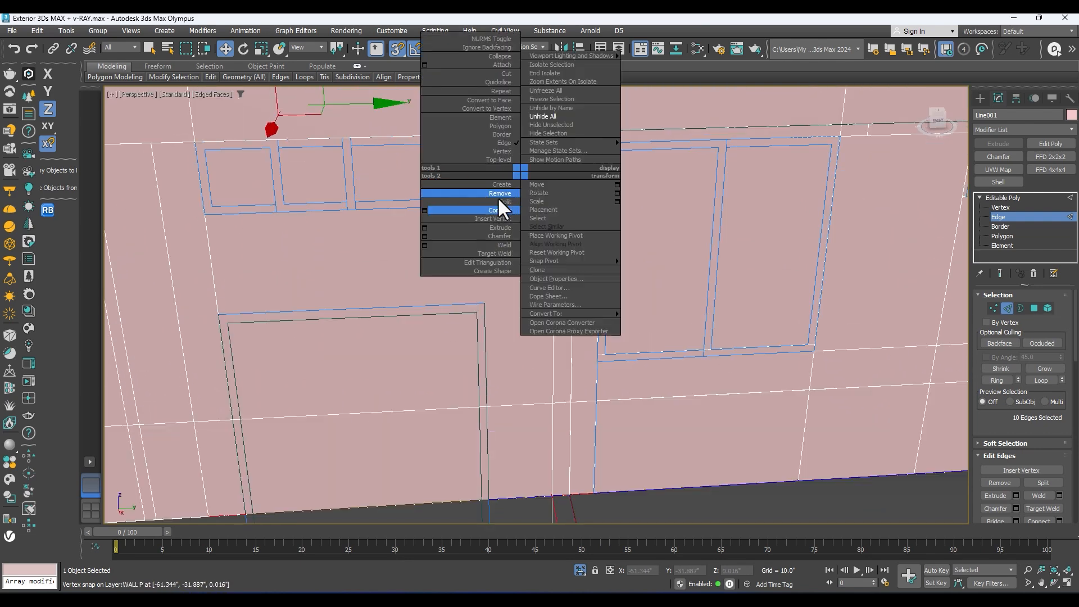
pyautogui.click(422, 210)
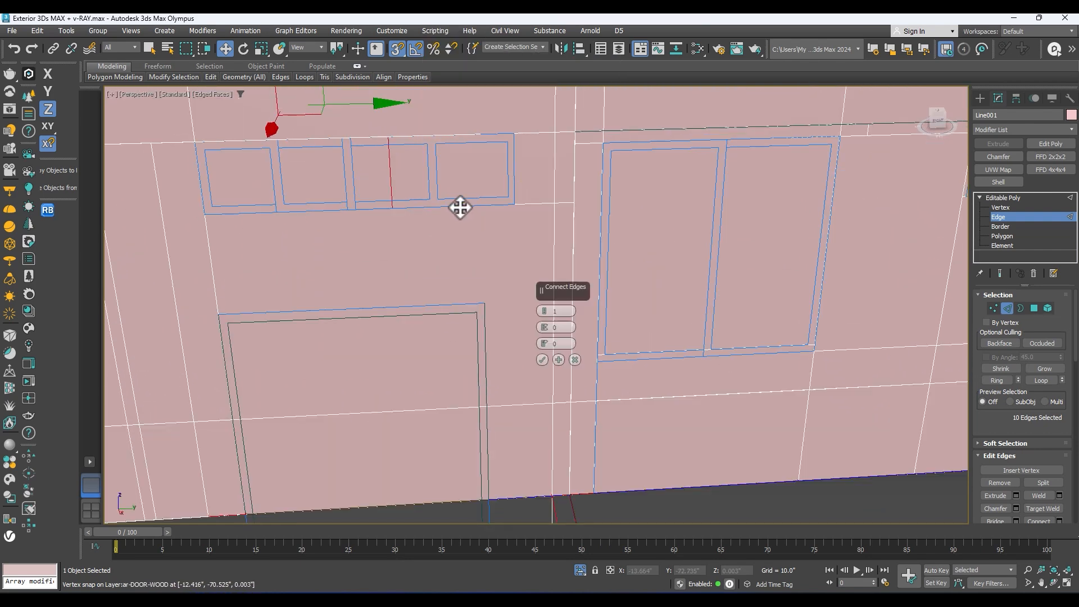
pyautogui.click(542, 359)
pyautogui.scroll(-5, 518, 325)
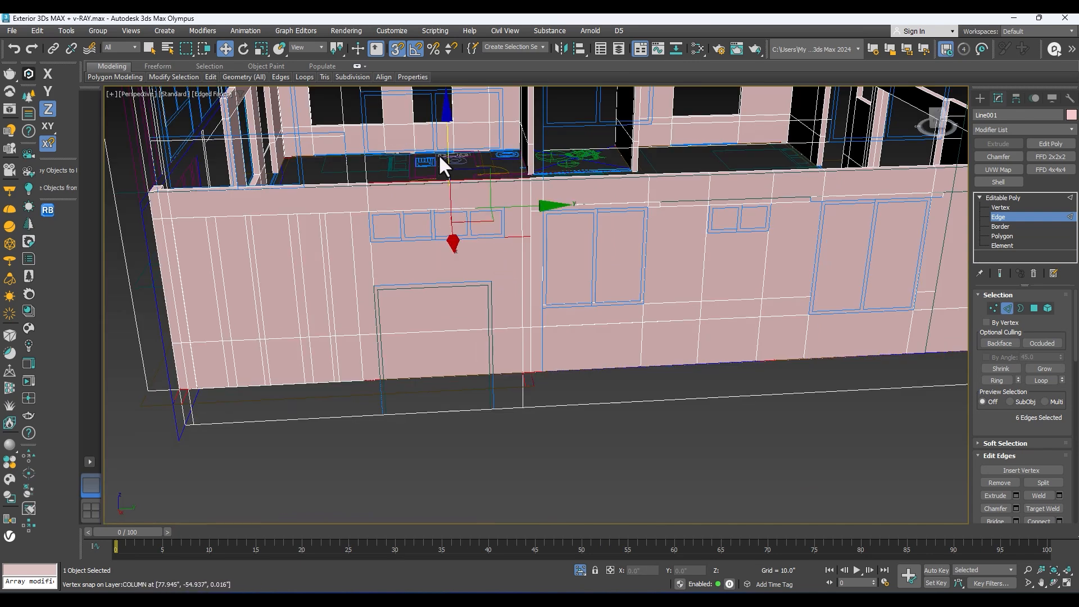
# Step: Connect the four-pane window's top and sill edges with one segment and snap the new edges along Y to its open side
pyautogui.rightClick(484, 204)
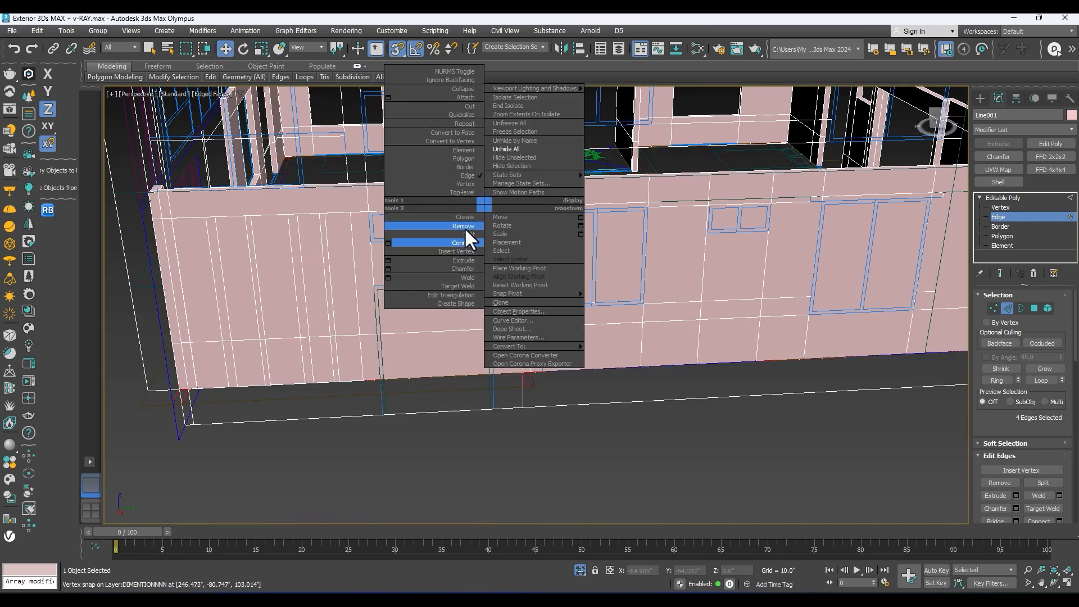
pyautogui.click(389, 243)
pyautogui.scroll(5, 478, 241)
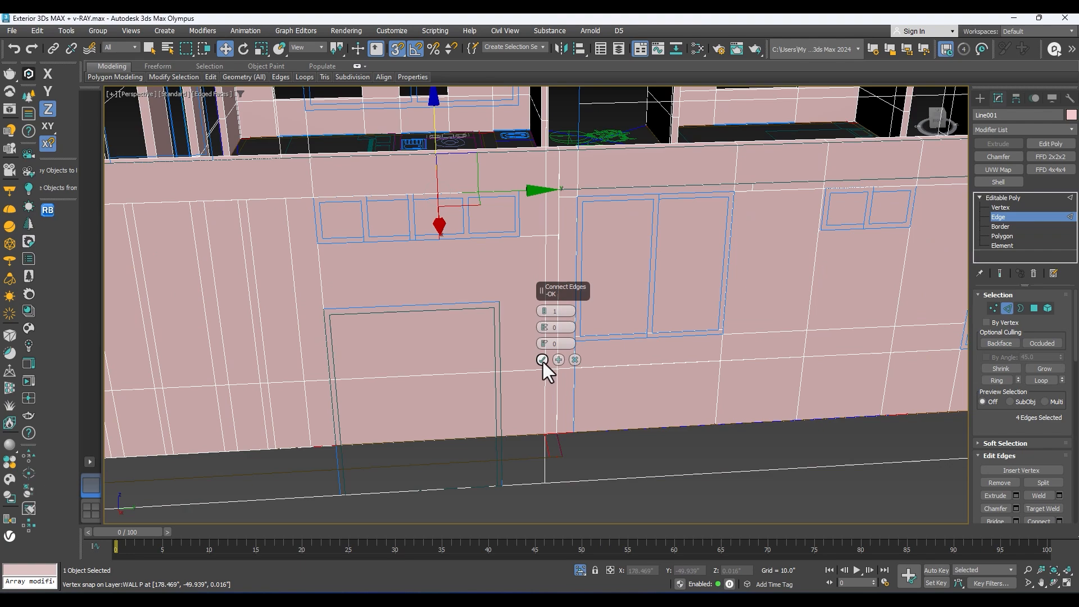
pyautogui.click(542, 360)
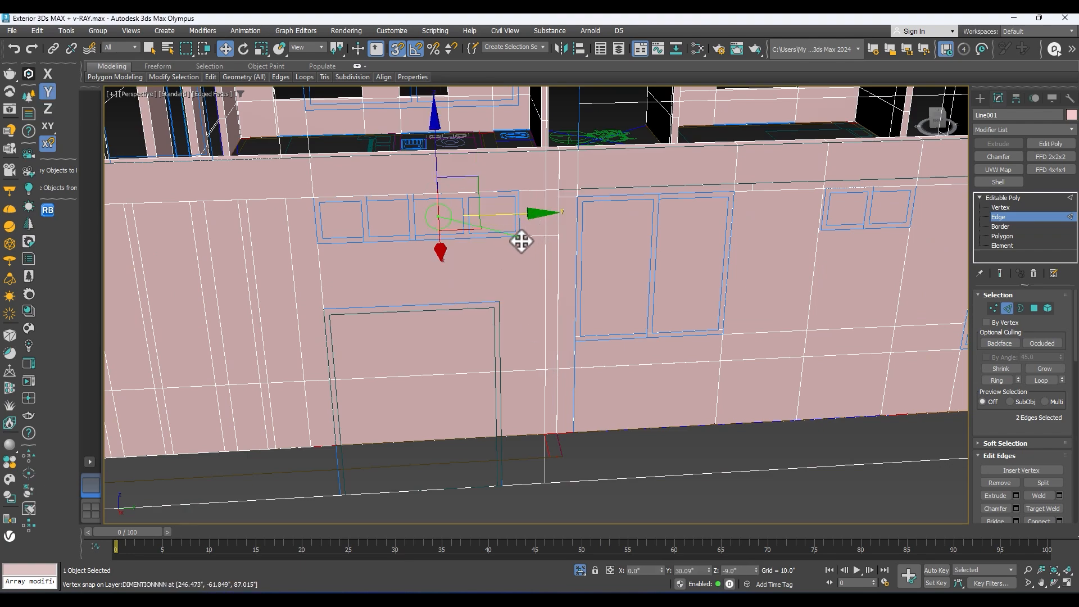
pyautogui.moveTo(518, 269); pyautogui.dragTo(487, 304, button='middle')
# Step: Select the four window polygons along the long side wall and cut them out as openings
pyautogui.scroll(-4, 512, 243)
pyautogui.scroll(3, 531, 275)
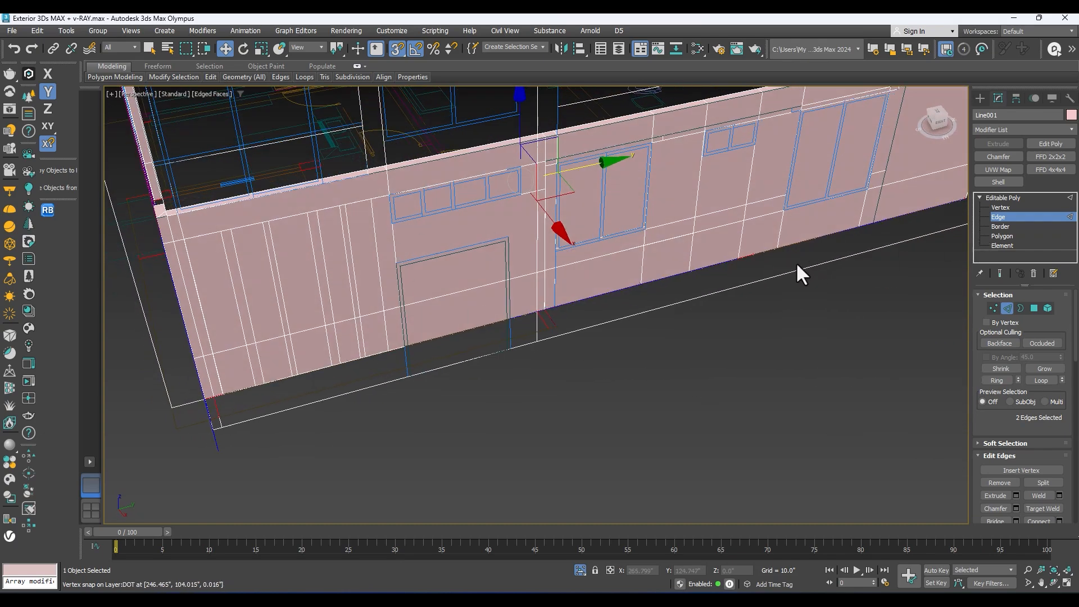
pyautogui.click(1017, 236)
pyautogui.moveTo(840, 227); pyautogui.dragTo(645, 275, button='middle')
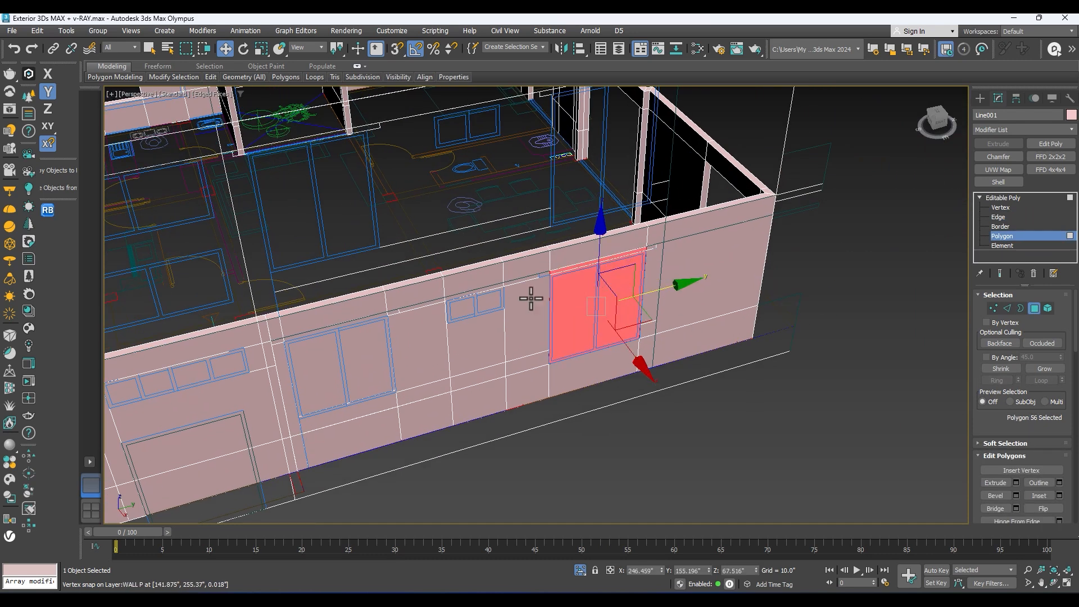
pyautogui.moveTo(532, 298); pyautogui.dragTo(561, 281, button='middle')
pyautogui.keyDown('ctrl'); pyautogui.click(397, 340); pyautogui.keyUp('ctrl')
pyautogui.keyDown('alt'); pyautogui.moveTo(400, 340); pyautogui.dragTo(492, 271, button='middle'); pyautogui.keyUp('alt')
pyautogui.keyDown('alt'); pyautogui.moveTo(565, 264); pyautogui.dragTo(492, 275, button='middle'); pyautogui.keyUp('alt')
pyautogui.keyDown('alt'); pyautogui.moveTo(389, 263); pyautogui.dragTo(502, 292, button='middle'); pyautogui.keyUp('alt')
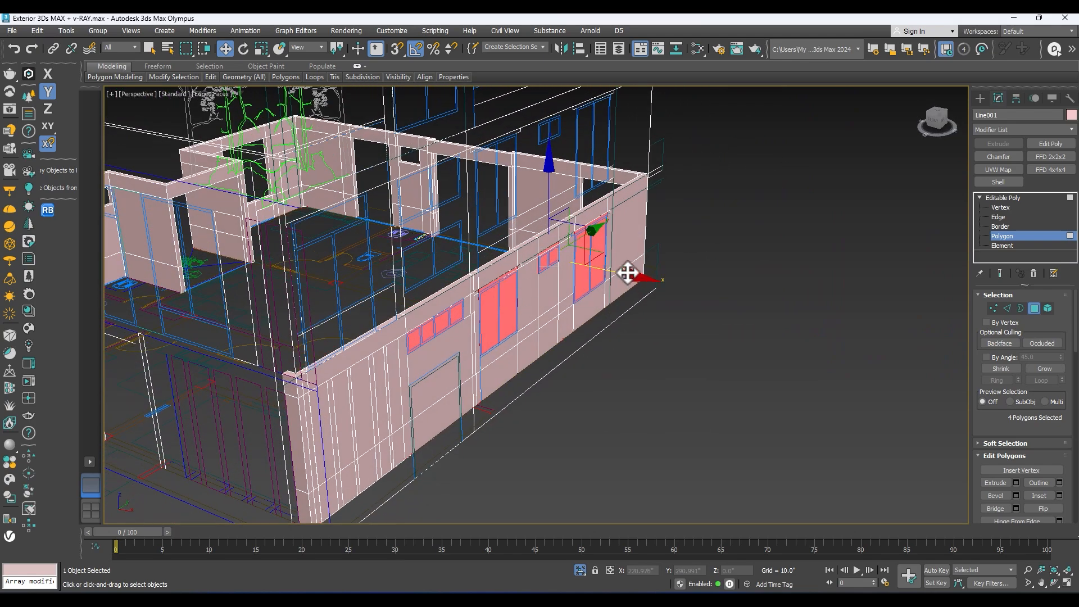
pyautogui.press('Delete')
# Step: Inspect the new window openings and the wall polygon around the door outline beneath the four-pane window
pyautogui.keyDown('alt'); pyautogui.moveTo(610, 272); pyautogui.dragTo(501, 248, button='middle'); pyautogui.keyUp('alt')
pyautogui.scroll(-4, 526, 249)
pyautogui.scroll(3, 360, 217)
pyautogui.moveTo(361, 217); pyautogui.dragTo(499, 244, button='middle')
pyautogui.moveTo(511, 243)
pyautogui.keyDown('alt'); pyautogui.mouseDown(button='middle')
pyautogui.moveTo(473, 238)
pyautogui.moveTo(506, 248)
pyautogui.moveTo(528, 239)
pyautogui.mouseUp(button='middle'); pyautogui.keyUp('alt')
pyautogui.click(465, 304)
pyautogui.keyDown('alt'); pyautogui.moveTo(465, 304); pyautogui.dragTo(461, 282, button='middle'); pyautogui.keyUp('alt')
pyautogui.scroll(3, 479, 343)
pyautogui.keyDown('alt'); pyautogui.moveTo(740, 246); pyautogui.dragTo(538, 272, button='middle'); pyautogui.keyUp('alt')
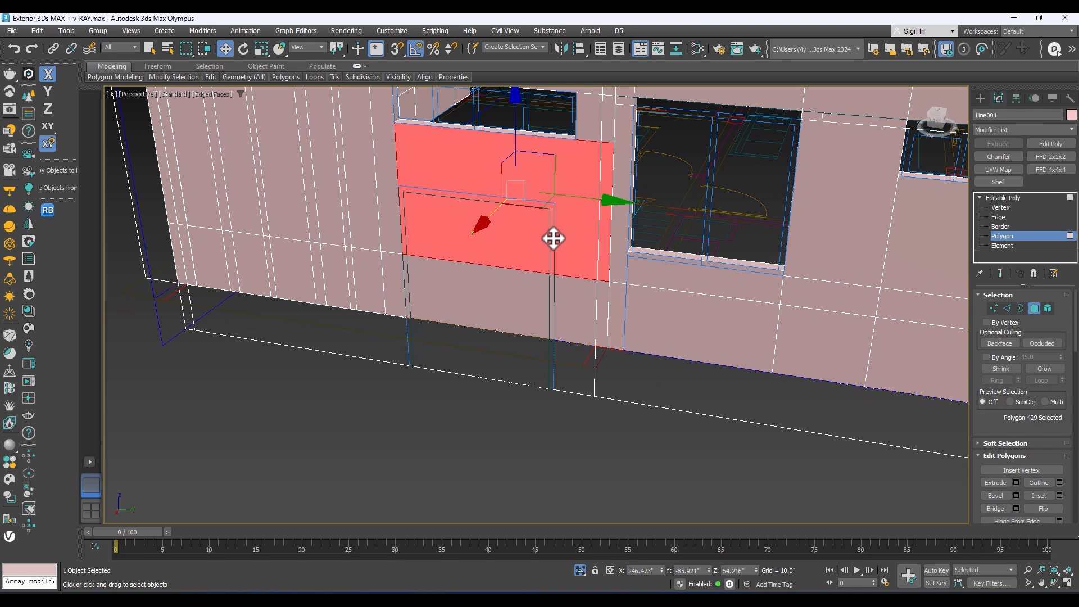
pyautogui.scroll(3, 554, 239)
pyautogui.scroll(-2, 556, 235)
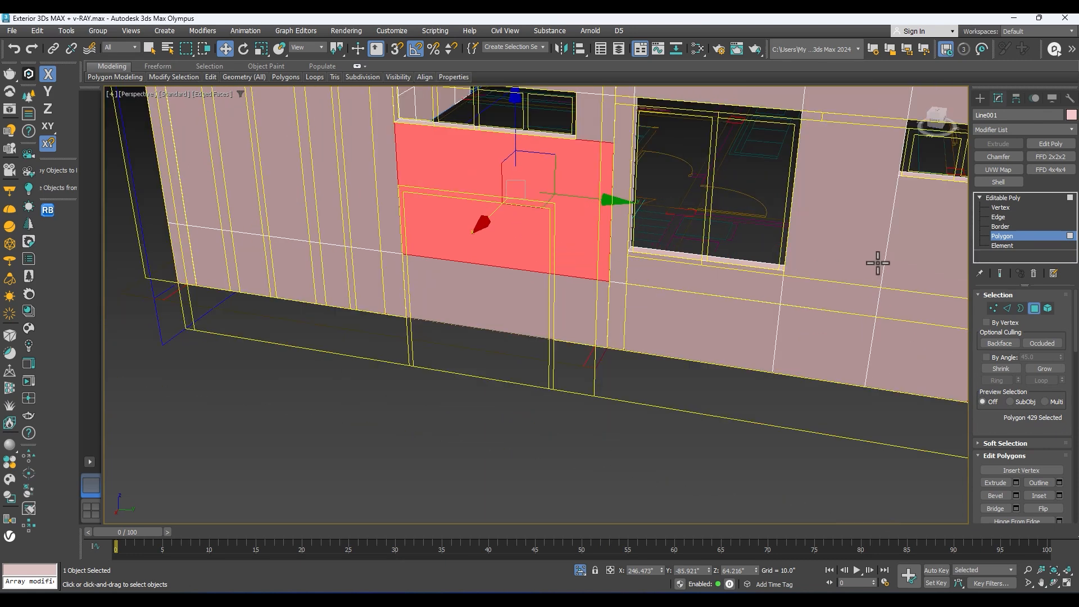
# Step: Connect the horizontal edges above and across the door outline on both wall faces with one segment
pyautogui.click(999, 217)
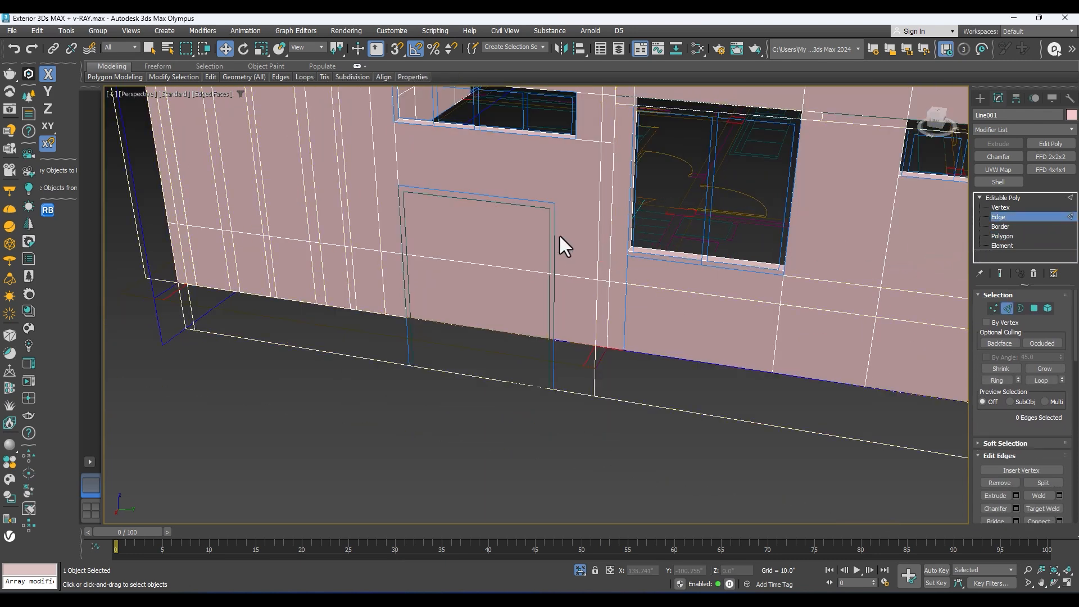
pyautogui.keyDown('alt'); pyautogui.moveTo(606, 307); pyautogui.dragTo(537, 278, button='middle'); pyautogui.keyUp('alt')
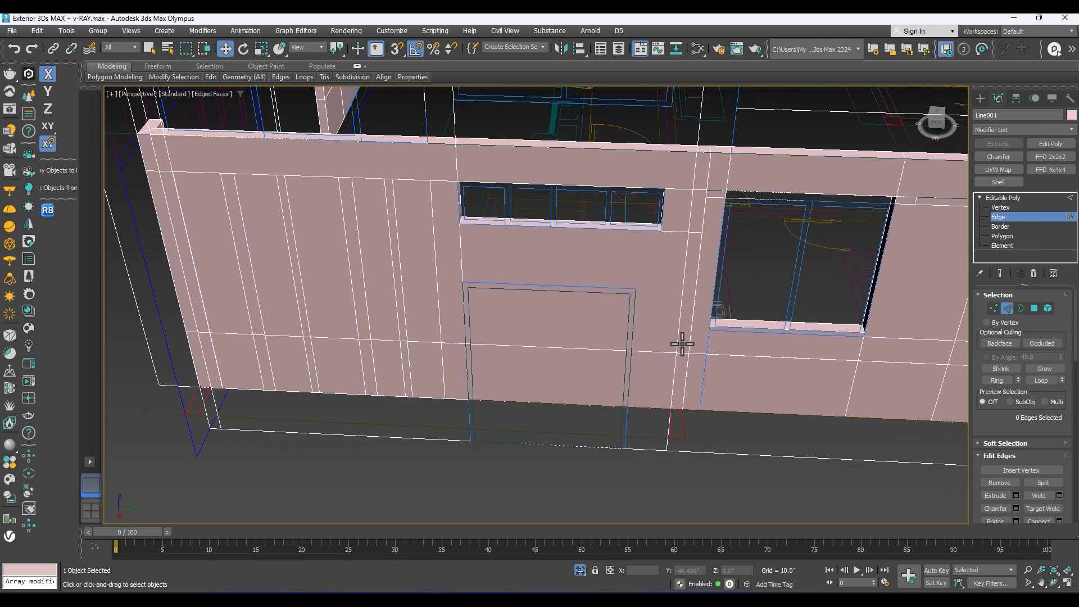
pyautogui.moveTo(514, 207); pyautogui.dragTo(514, 207)
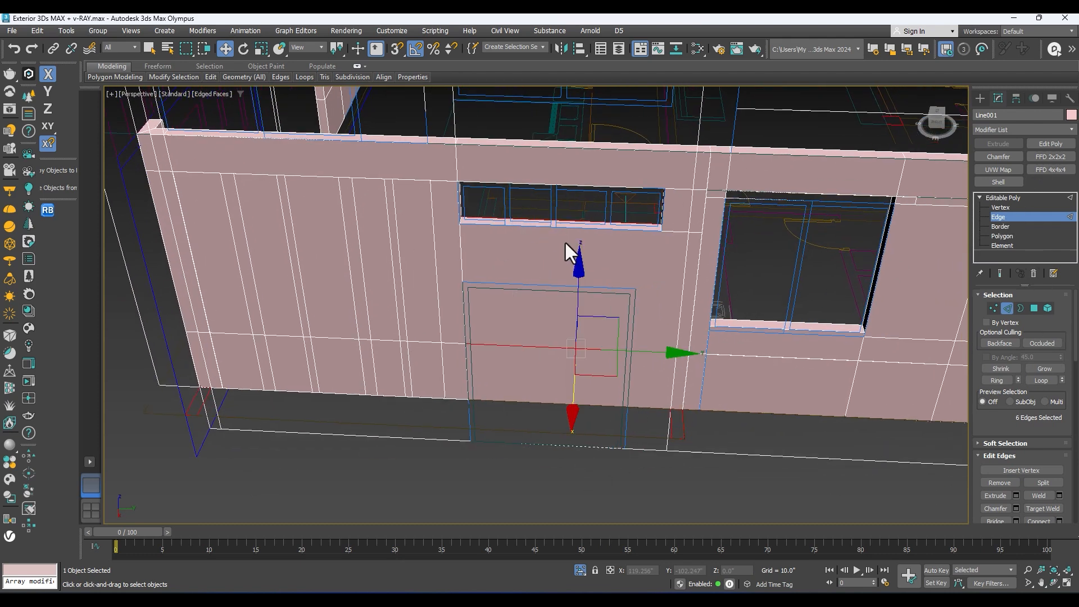
pyautogui.rightClick(565, 296)
pyautogui.rightClick(499, 319)
pyautogui.click(400, 355)
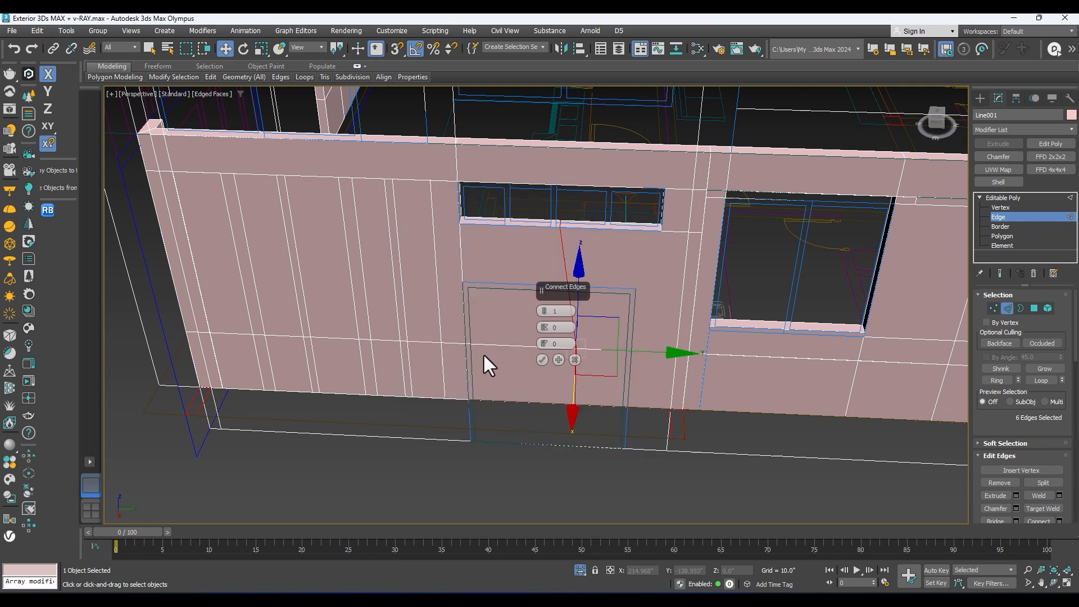
pyautogui.click(542, 359)
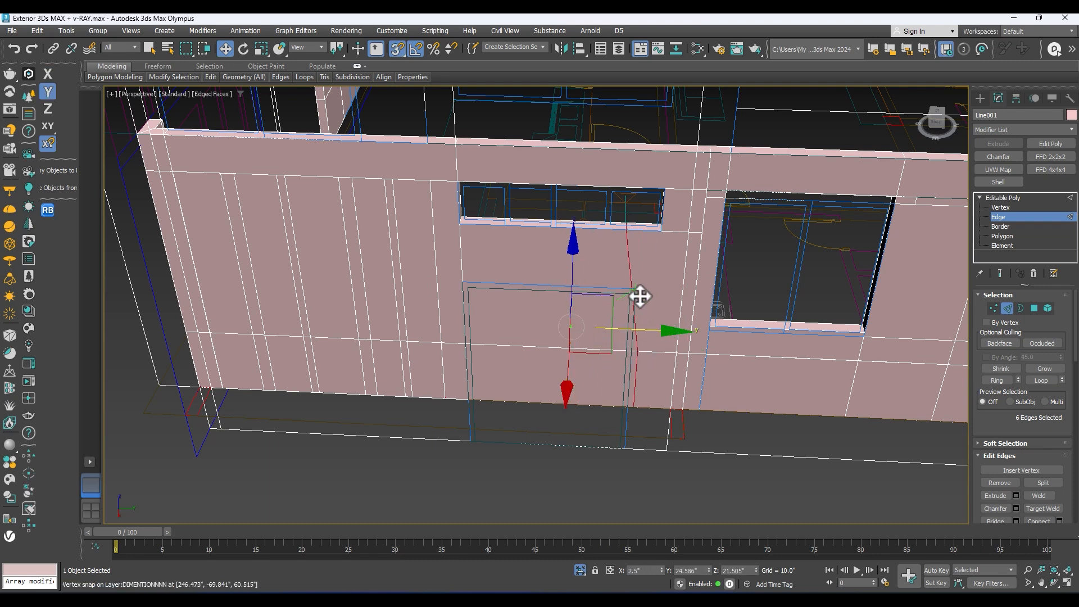
# Step: Snap the new connecting edges along Y to the door jamb nearest the tall window and start scaling them straight
pyautogui.moveTo(639, 289); pyautogui.dragTo(639, 291)
pyautogui.moveTo(639, 322); pyautogui.dragTo(578, 331, button='middle')
pyautogui.moveTo(578, 332)
pyautogui.keyDown('alt'); pyautogui.mouseDown(button='middle')
pyautogui.moveTo(573, 349)
pyautogui.moveTo(574, 324)
pyautogui.moveTo(574, 335)
pyautogui.mouseUp(button='middle'); pyautogui.keyUp('alt')
pyautogui.press('r')
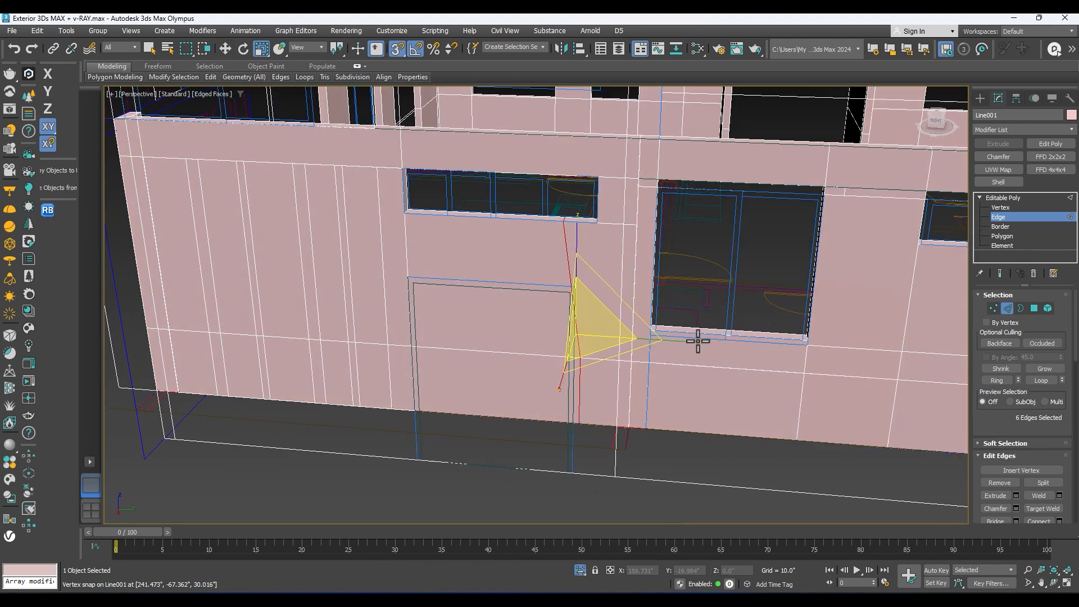
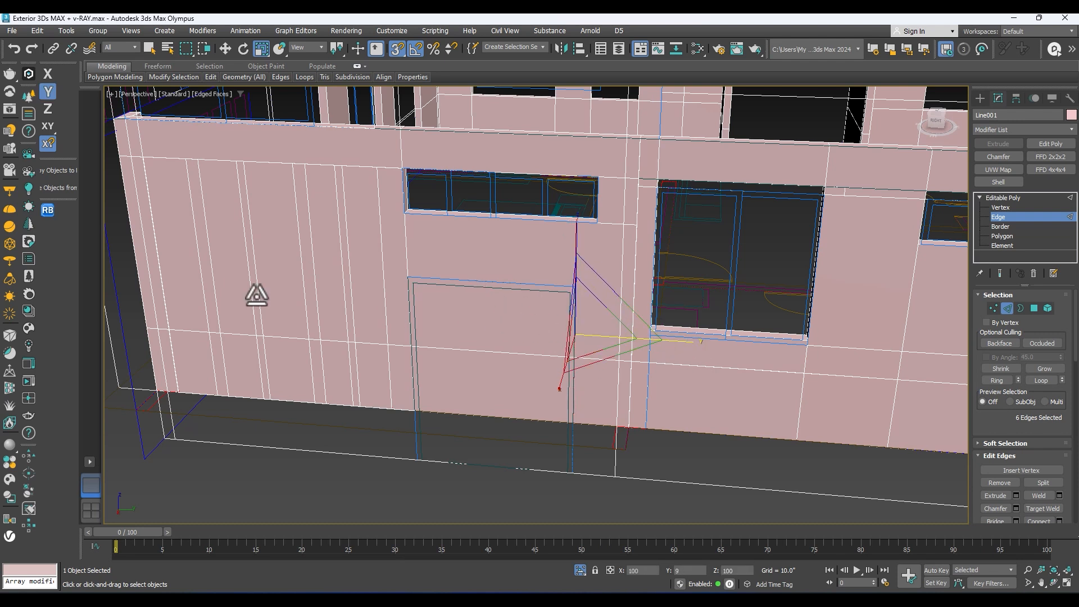
# Step: Select the vertical edges along both door jambs on the outer and inner wall faces
pyautogui.press('w')
pyautogui.keyDown('alt'); pyautogui.moveTo(562, 316); pyautogui.dragTo(650, 347, button='middle'); pyautogui.keyUp('alt')
pyautogui.moveTo(639, 347); pyautogui.dragTo(592, 309)
pyautogui.keyDown('alt'); pyautogui.moveTo(578, 305); pyautogui.dragTo(569, 278, button='middle'); pyautogui.keyUp('alt')
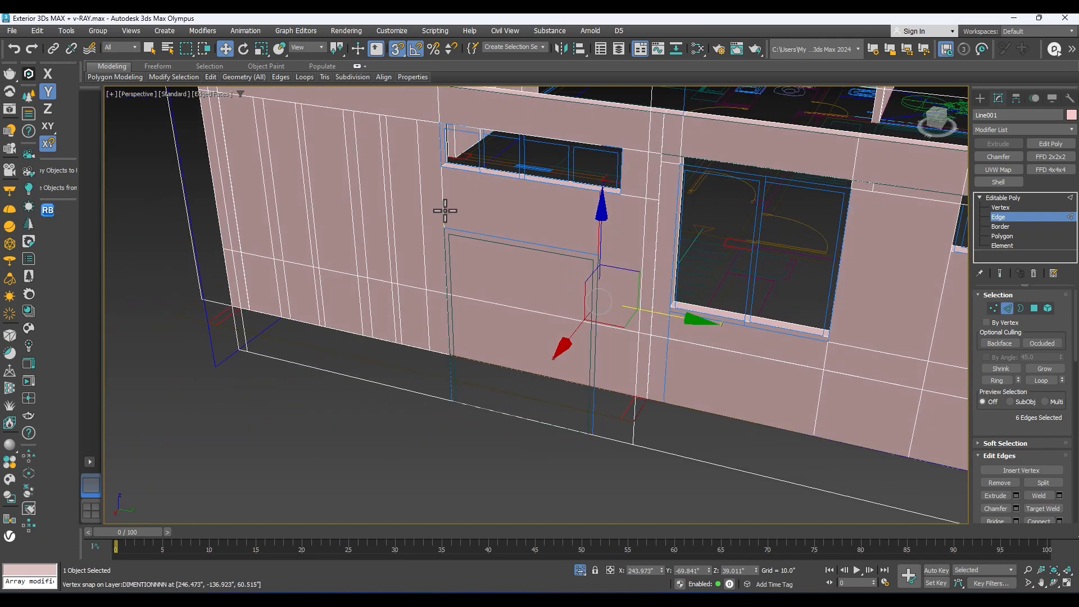
pyautogui.scroll(5, 444, 233)
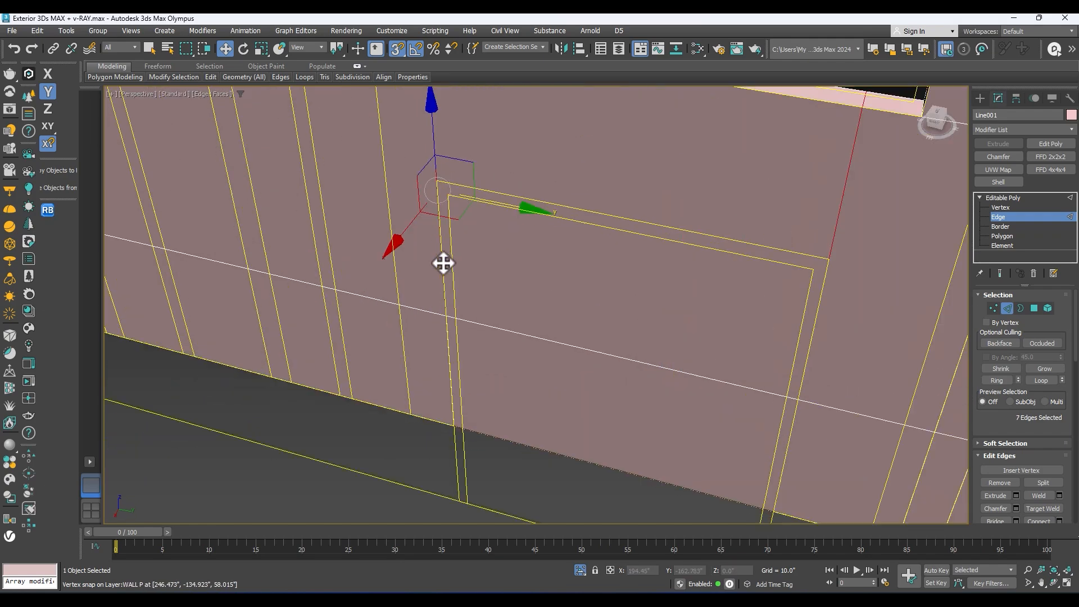
pyautogui.scroll(-5, 451, 263)
pyautogui.keyDown('alt'); pyautogui.moveTo(451, 263); pyautogui.dragTo(287, 268, button='middle'); pyautogui.keyUp('alt')
pyautogui.scroll(3, 529, 221)
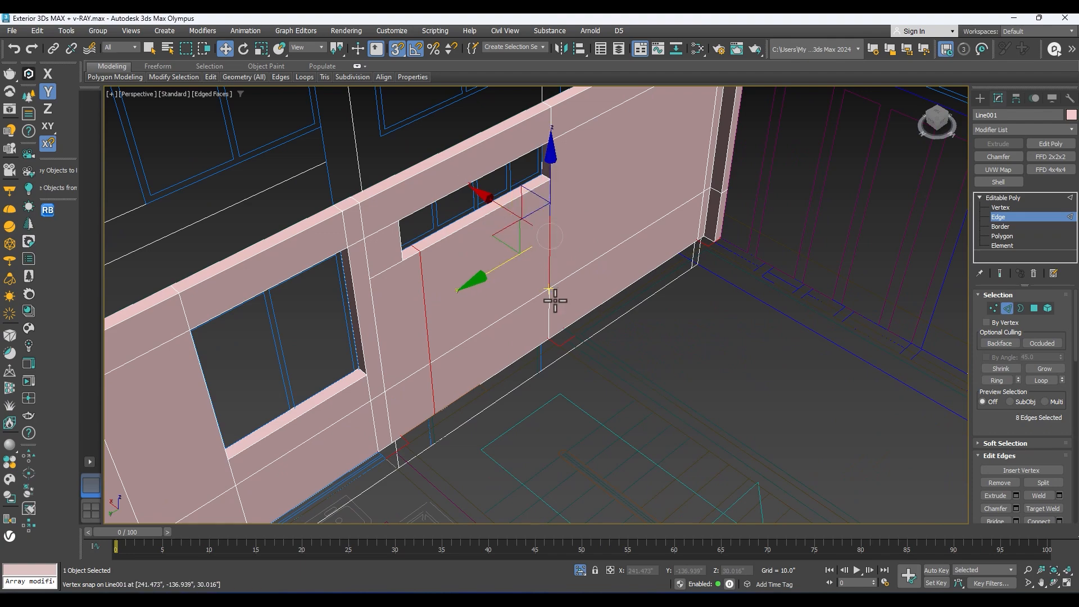
pyautogui.keyDown('alt'); pyautogui.moveTo(544, 306); pyautogui.dragTo(641, 279, button='middle'); pyautogui.keyUp('alt')
# Step: Connect the selected jamb edges with horizontal edges across the door outline and check the resulting edge selection from both wall sides
pyautogui.rightClick(584, 266)
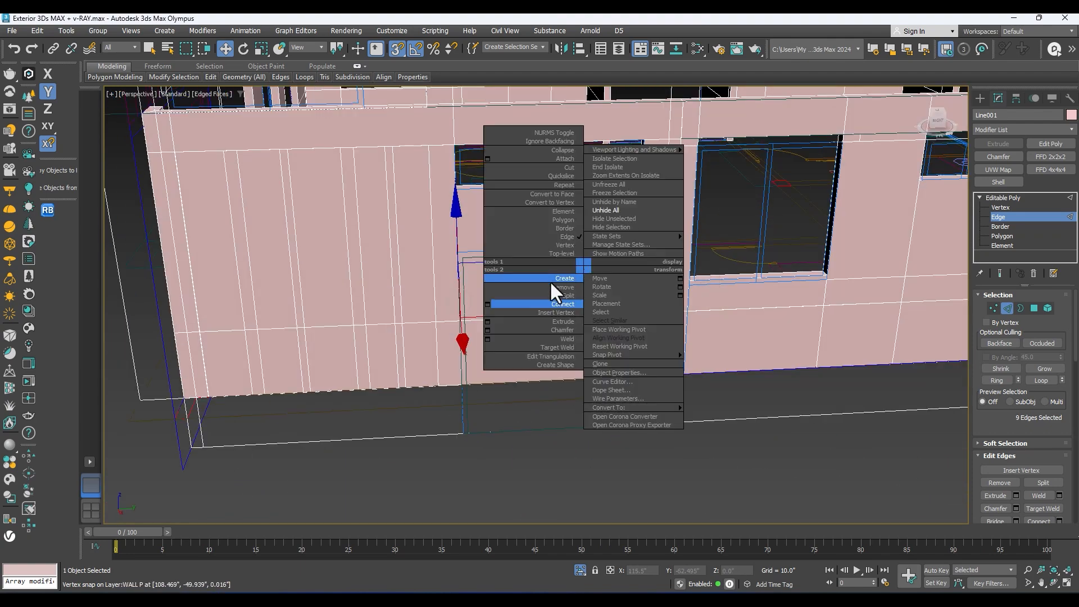
pyautogui.click(488, 304)
pyautogui.keyDown('alt'); pyautogui.moveTo(488, 304); pyautogui.dragTo(522, 304, button='middle'); pyautogui.keyUp('alt')
pyautogui.click(541, 359)
pyautogui.moveTo(535, 269); pyautogui.dragTo(600, 245)
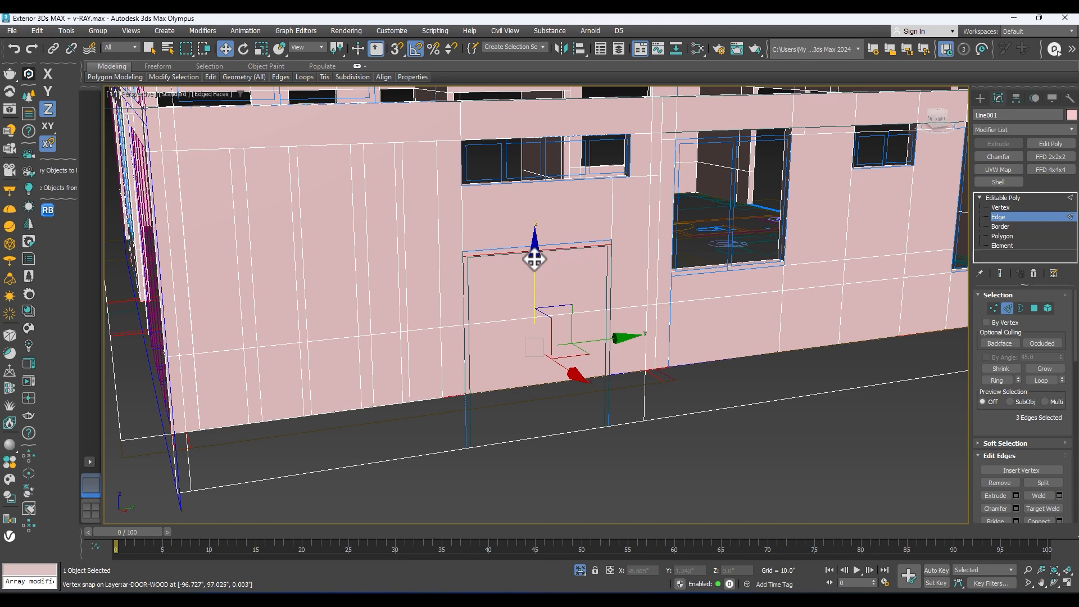
pyautogui.moveTo(599, 240); pyautogui.dragTo(552, 244)
pyautogui.keyDown('alt'); pyautogui.moveTo(551, 243); pyautogui.dragTo(332, 204, button='middle'); pyautogui.keyUp('alt')
pyautogui.keyDown('alt'); pyautogui.moveTo(413, 474); pyautogui.dragTo(542, 298, button='middle'); pyautogui.keyUp('alt')
pyautogui.moveTo(542, 290); pyautogui.dragTo(583, 264)
pyautogui.keyDown('alt'); pyautogui.moveTo(572, 274); pyautogui.dragTo(646, 402, button='middle'); pyautogui.keyUp('alt')
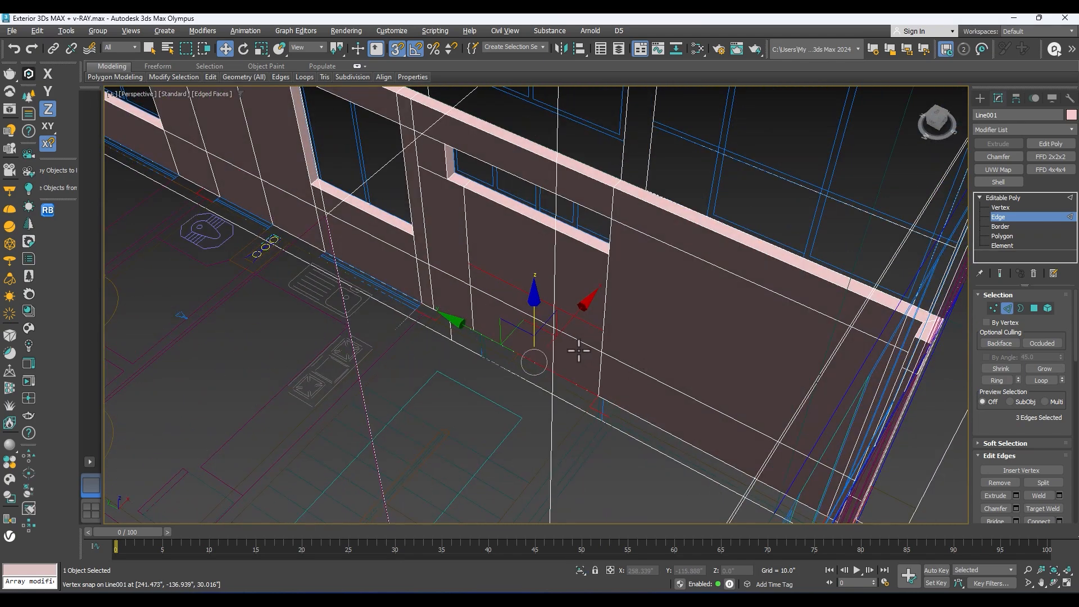
# Step: Isolate the wall, select only the new horizontal edges between the door jambs, and unhide the reference drawings
pyautogui.hotkey('alt', 'q')
pyautogui.keyDown('alt'); pyautogui.moveTo(579, 344); pyautogui.dragTo(626, 330, button='middle'); pyautogui.keyUp('alt')
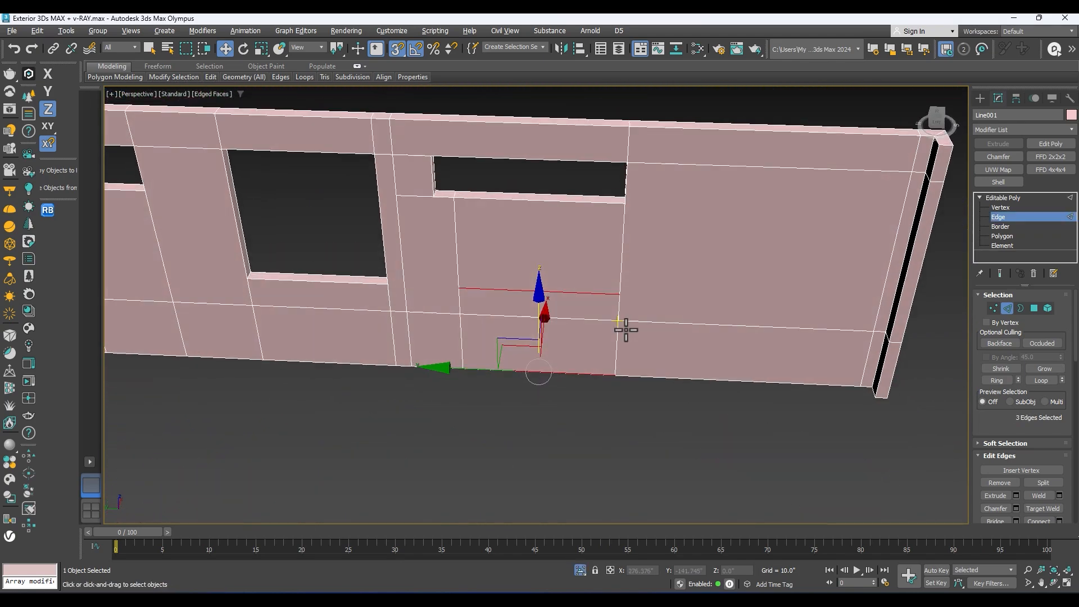
pyautogui.scroll(3, 626, 330)
pyautogui.keyDown('alt'); pyautogui.moveTo(570, 290); pyautogui.dragTo(288, 307, button='middle'); pyautogui.keyUp('alt')
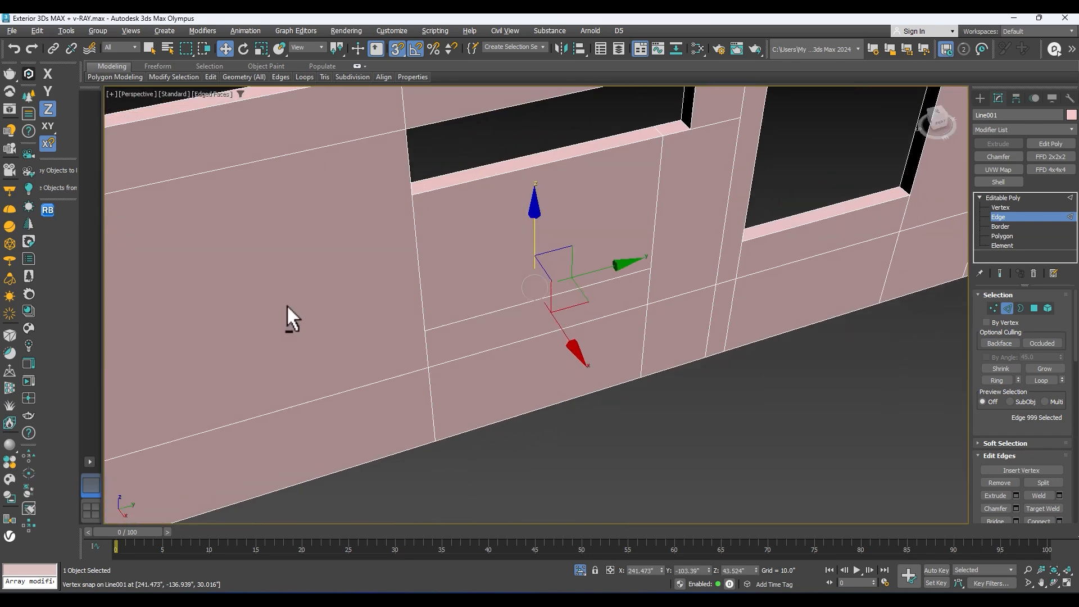
pyautogui.keyDown('alt'); pyautogui.moveTo(487, 320); pyautogui.dragTo(497, 349, button='middle'); pyautogui.keyUp('alt')
pyautogui.rightClick(496, 349)
pyautogui.click(522, 293)
# Step: Snap the two horizontal door edges along Z to the top of the door outline
pyautogui.keyDown('alt'); pyautogui.moveTo(521, 293); pyautogui.dragTo(541, 338, button='middle'); pyautogui.keyUp('alt')
pyautogui.moveTo(540, 338); pyautogui.dragTo(542, 325, button='middle')
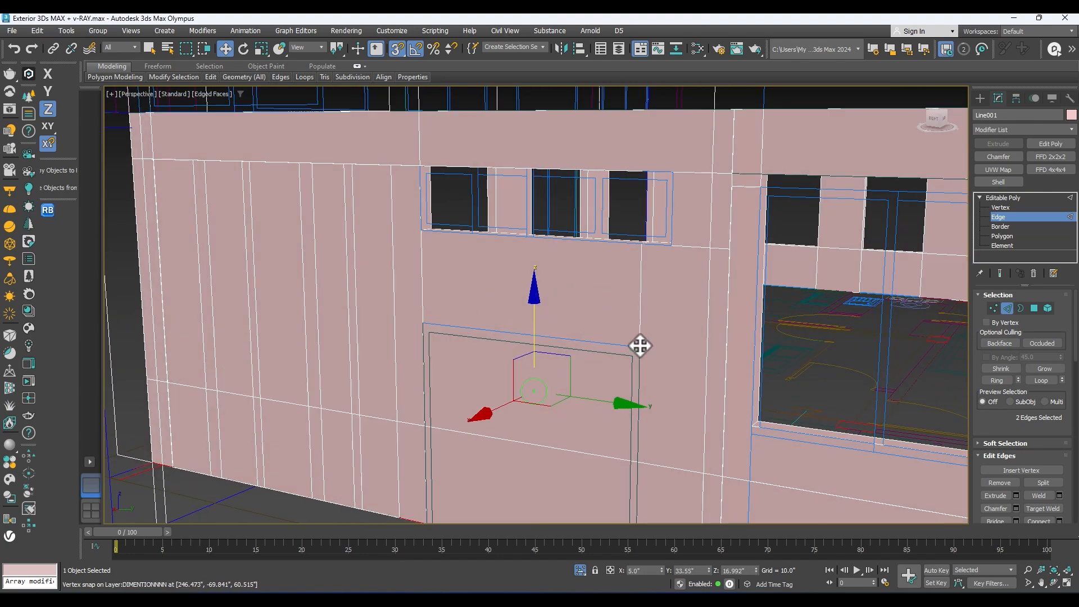
pyautogui.moveTo(643, 349); pyautogui.dragTo(909, 256)
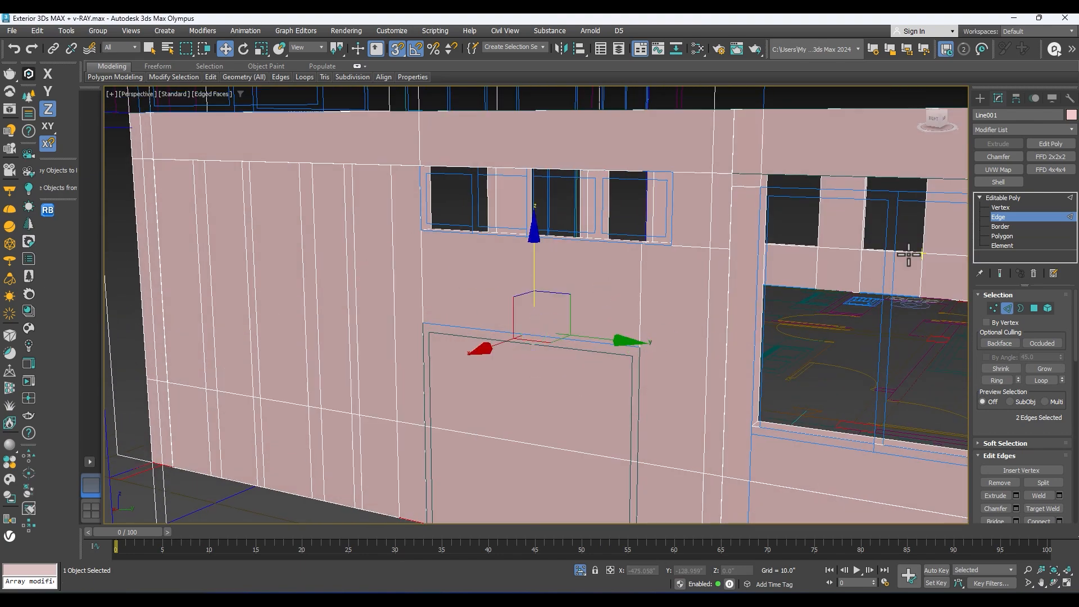
# Step: Select the wall polygons inside the door outline beneath the four-pane window and cut them out as a door opening
pyautogui.click(1002, 238)
pyautogui.click(556, 376)
pyautogui.keyDown('alt'); pyautogui.moveTo(556, 376); pyautogui.dragTo(553, 397, button='middle'); pyautogui.keyUp('alt')
pyautogui.keyDown('ctrl'); pyautogui.click(503, 464); pyautogui.keyUp('ctrl')
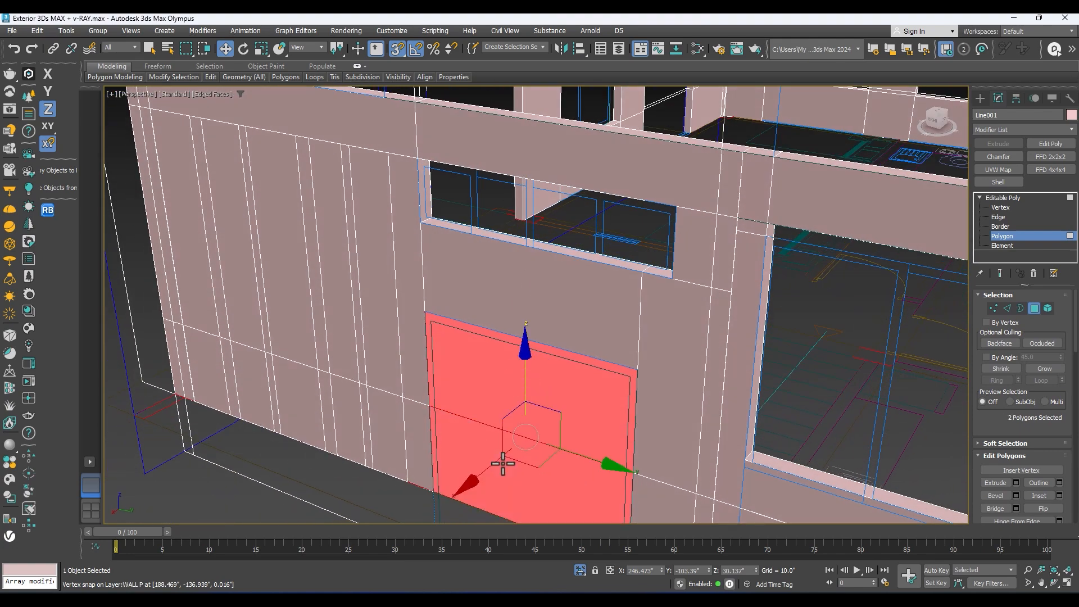
pyautogui.moveTo(503, 464)
pyautogui.keyDown('alt'); pyautogui.mouseDown(button='middle')
pyautogui.moveTo(501, 478)
pyautogui.moveTo(462, 392)
pyautogui.mouseUp(button='middle'); pyautogui.keyUp('alt')
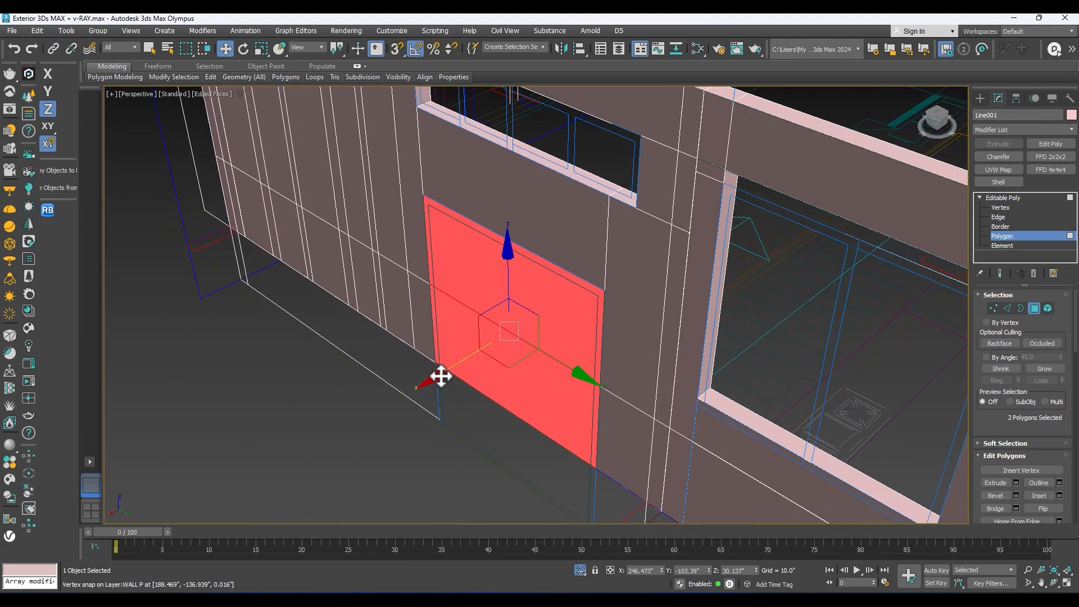
pyautogui.keyDown('shift'); pyautogui.moveTo(442, 375); pyautogui.dragTo(640, 304); pyautogui.keyUp('shift')
pyautogui.keyDown('alt'); pyautogui.moveTo(413, 380); pyautogui.dragTo(618, 343, button='middle'); pyautogui.keyUp('alt')
pyautogui.scroll(-5, 602, 362)
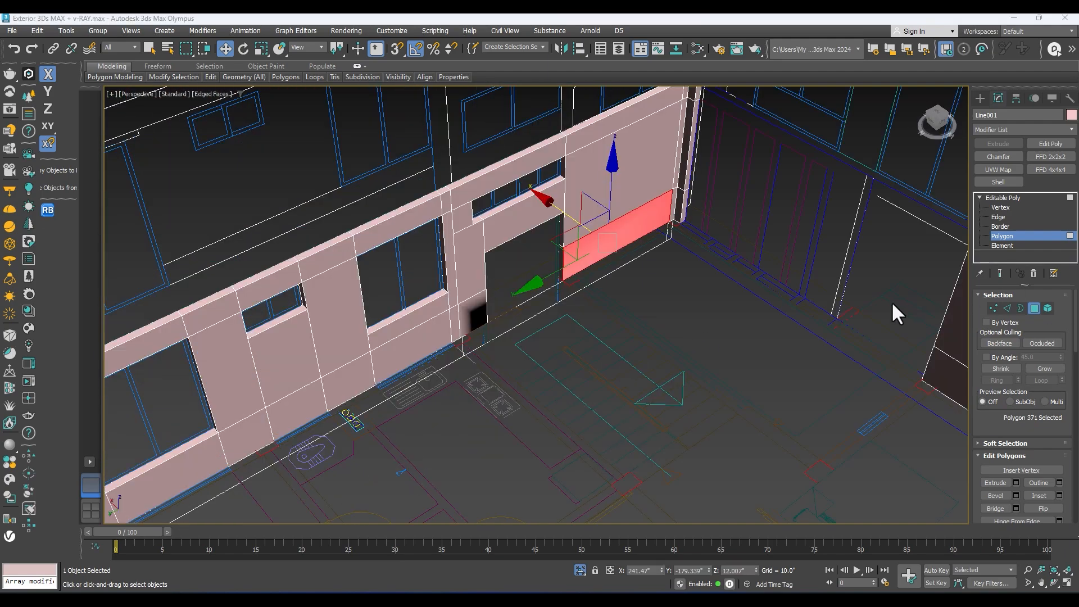
# Step: Inspect the new door opening and the shading of the surrounding wall faces from inside and outside
pyautogui.scroll(3, 523, 347)
pyautogui.moveTo(523, 347); pyautogui.dragTo(509, 397, button='middle')
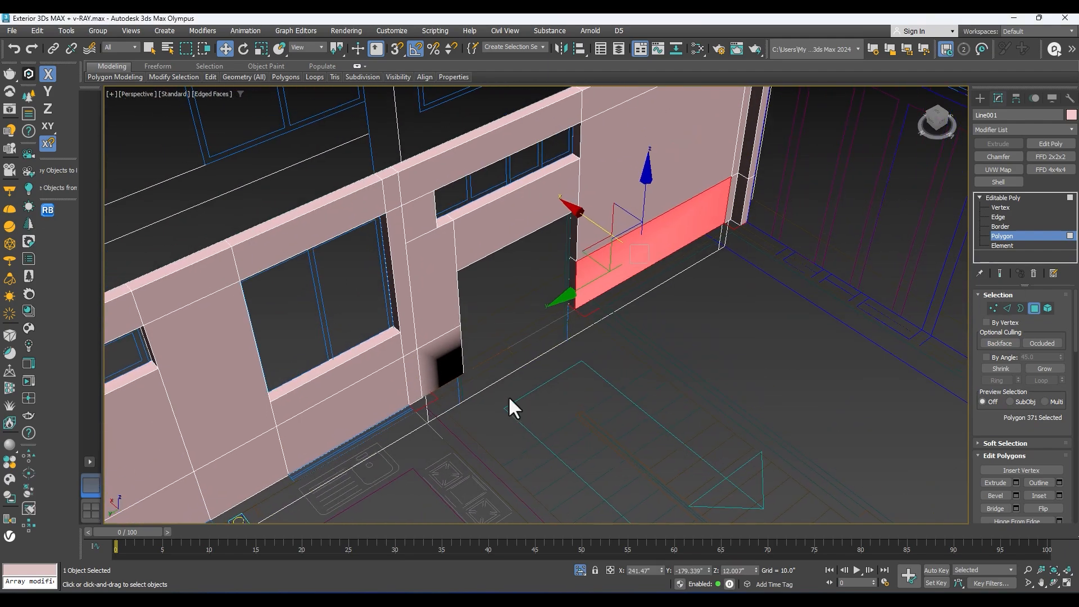
pyautogui.keyDown('alt'); pyautogui.moveTo(448, 294); pyautogui.dragTo(552, 298, button='middle'); pyautogui.keyUp('alt')
pyautogui.scroll(5, 399, 284)
pyautogui.scroll(-7, 437, 299)
pyautogui.click(999, 199)
pyautogui.keyDown('alt'); pyautogui.moveTo(392, 309); pyautogui.dragTo(371, 344, button='middle'); pyautogui.keyUp('alt')
pyautogui.scroll(5, 561, 259)
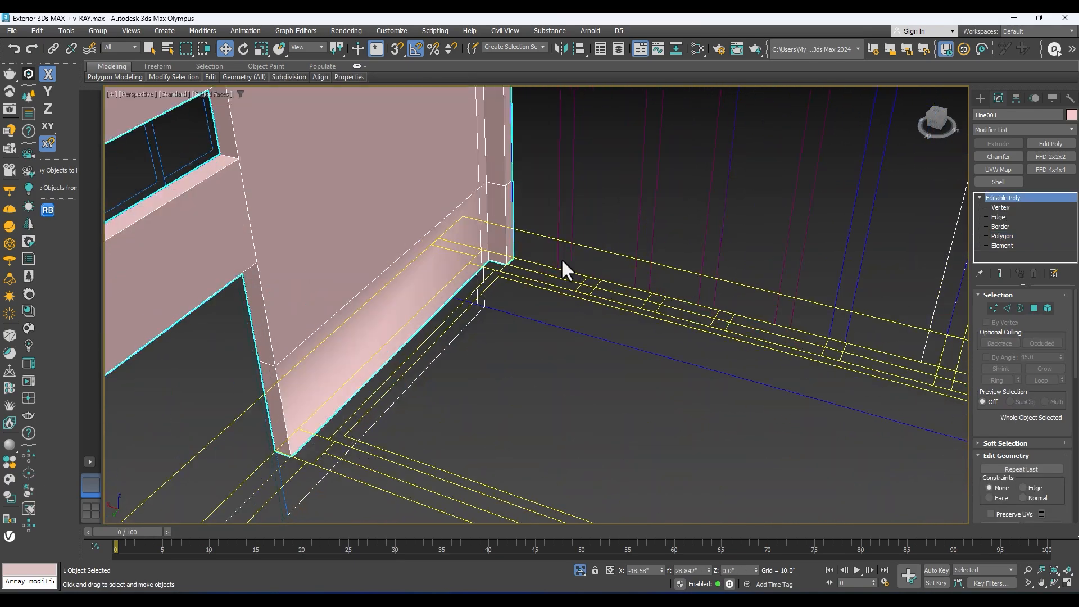
pyautogui.scroll(3, 471, 237)
pyautogui.scroll(-3, 513, 235)
pyautogui.scroll(-3, 486, 253)
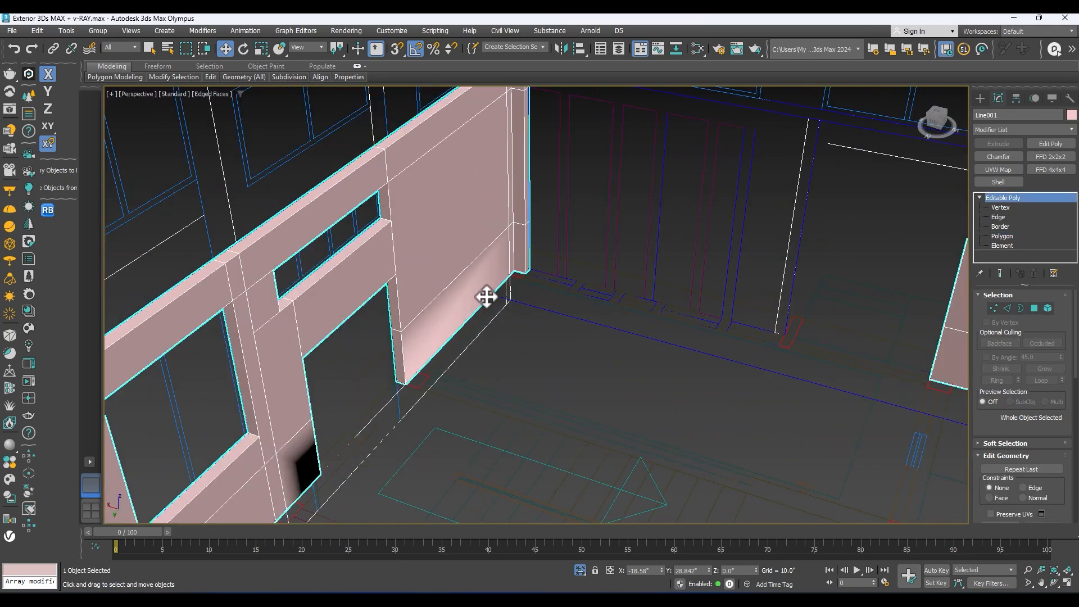
pyautogui.scroll(-4, 455, 312)
pyautogui.keyDown('alt'); pyautogui.moveTo(446, 330); pyautogui.dragTo(352, 315, button='middle'); pyautogui.keyUp('alt')
pyautogui.scroll(-4, 409, 292)
pyautogui.keyDown('alt'); pyautogui.moveTo(566, 264); pyautogui.dragTo(460, 292, button='middle'); pyautogui.keyUp('alt')
pyautogui.scroll(2, 460, 292)
pyautogui.keyDown('alt'); pyautogui.moveTo(397, 315); pyautogui.dragTo(590, 306, button='middle'); pyautogui.keyUp('alt')
pyautogui.keyDown('alt'); pyautogui.moveTo(590, 303); pyautogui.dragTo(521, 313, button='middle'); pyautogui.keyUp('alt')
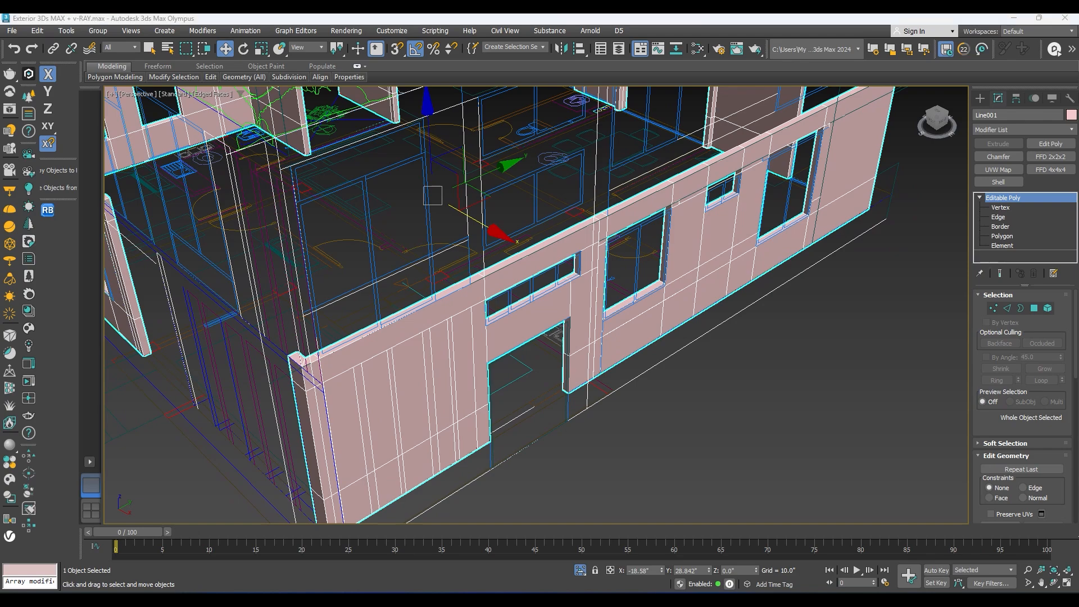
pyautogui.scroll(3, 613, 317)
pyautogui.keyDown('alt'); pyautogui.moveTo(617, 320); pyautogui.dragTo(443, 433, button='middle'); pyautogui.keyUp('alt')
pyautogui.scroll(-5, 470, 326)
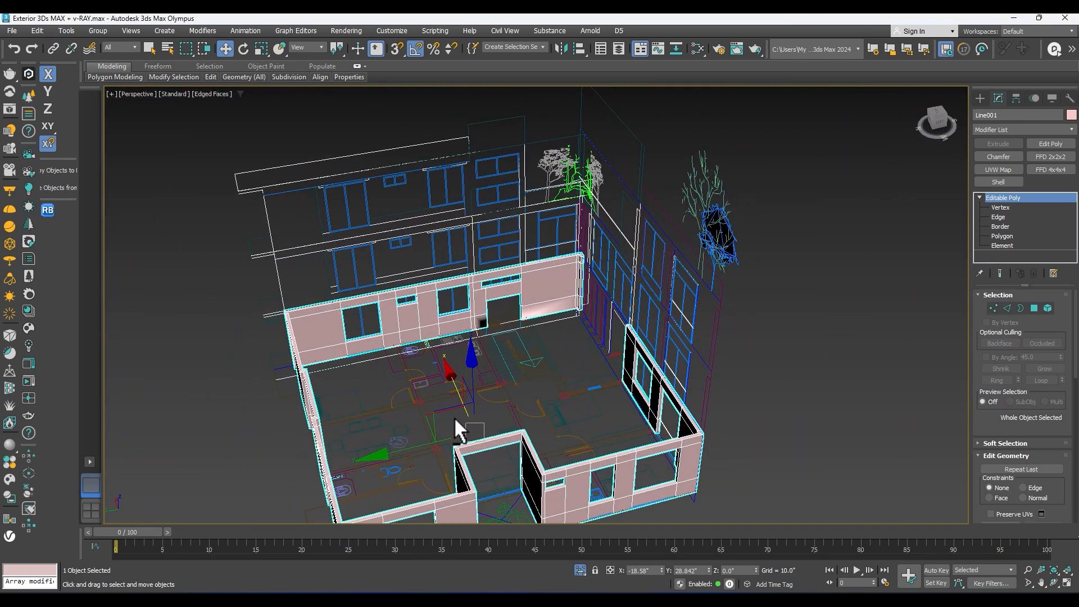
pyautogui.scroll(4, 577, 294)
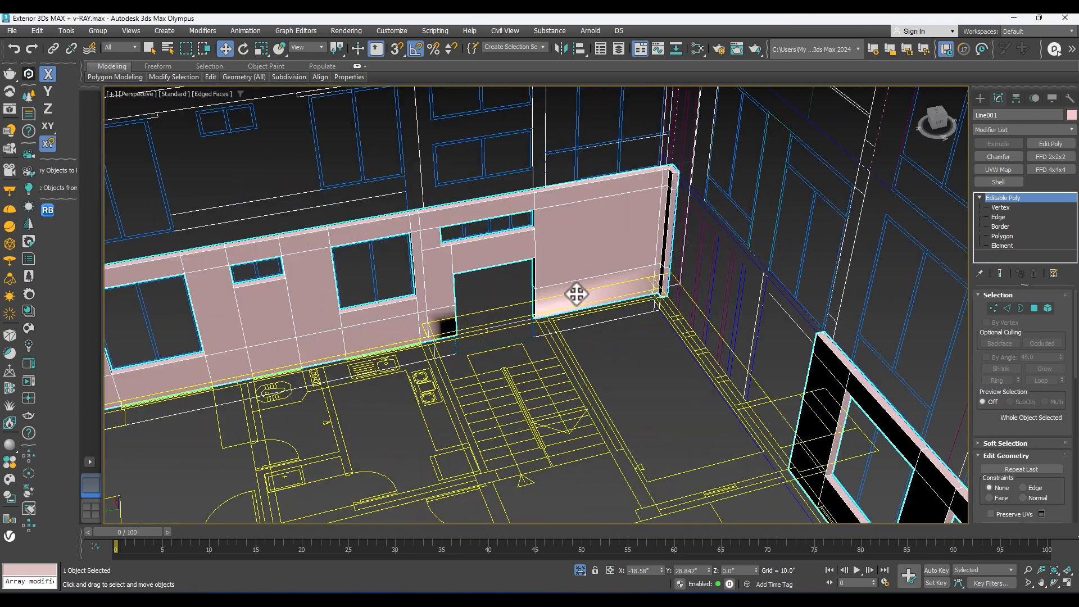
# Step: Select the whole wall as elements and clear all of its smoothing groups
pyautogui.click(1006, 236)
pyautogui.scroll(-8, 618, 250)
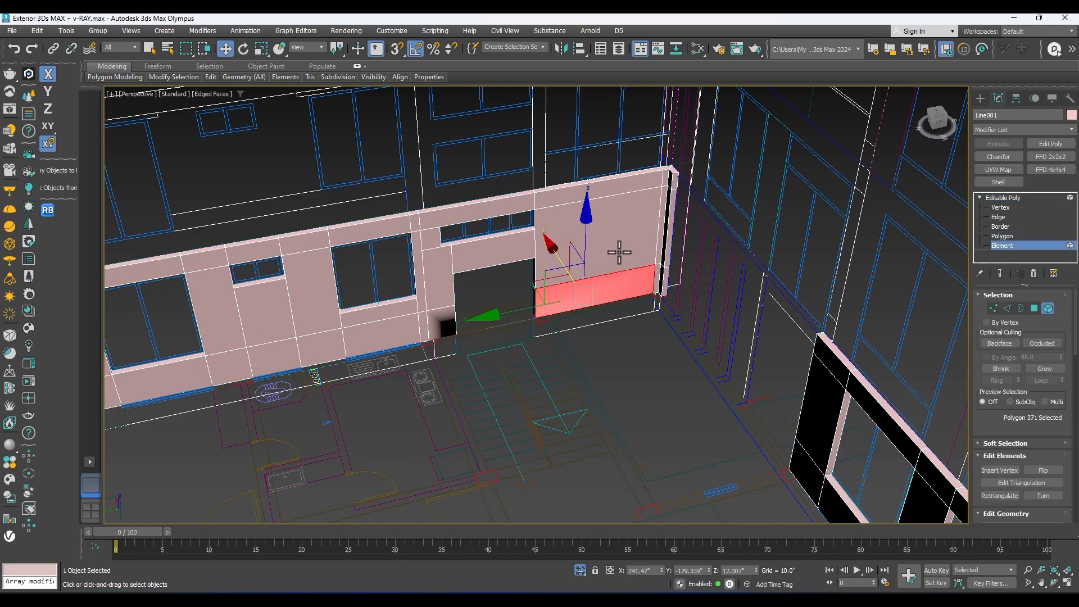
pyautogui.scroll(8, 646, 253)
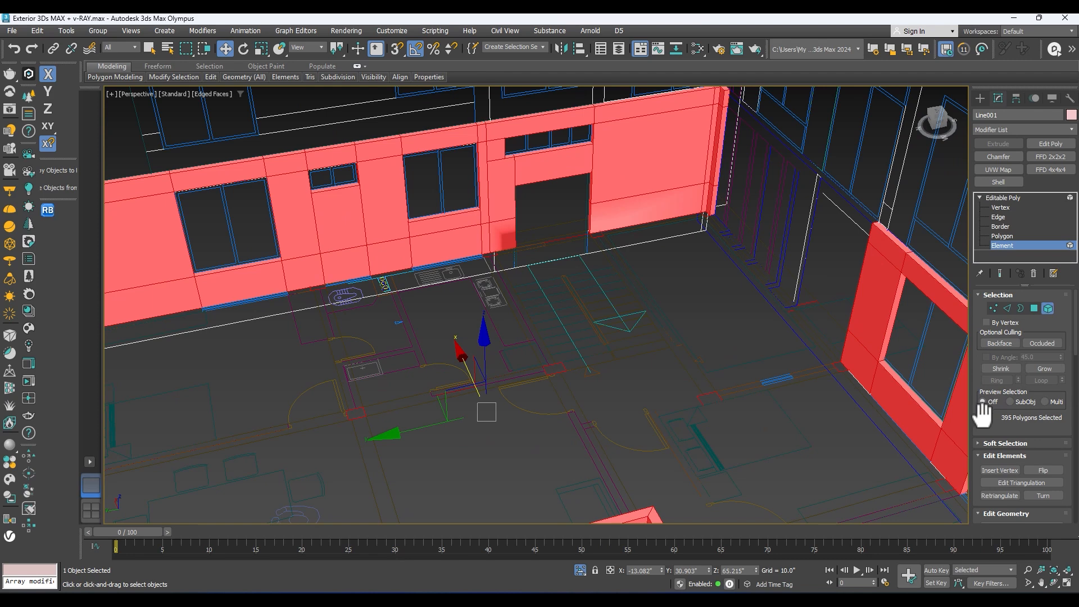
pyautogui.moveTo(977, 416); pyautogui.dragTo(1025, 1)
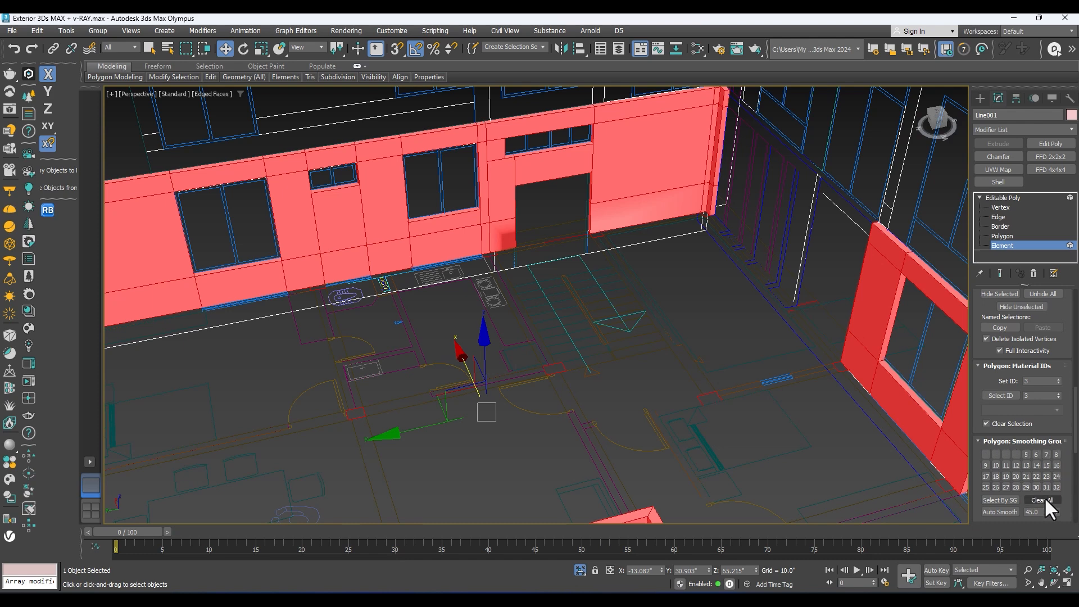
pyautogui.scroll(5, 662, 237)
pyautogui.moveTo(662, 237); pyautogui.dragTo(635, 337, button='middle')
pyautogui.click(998, 197)
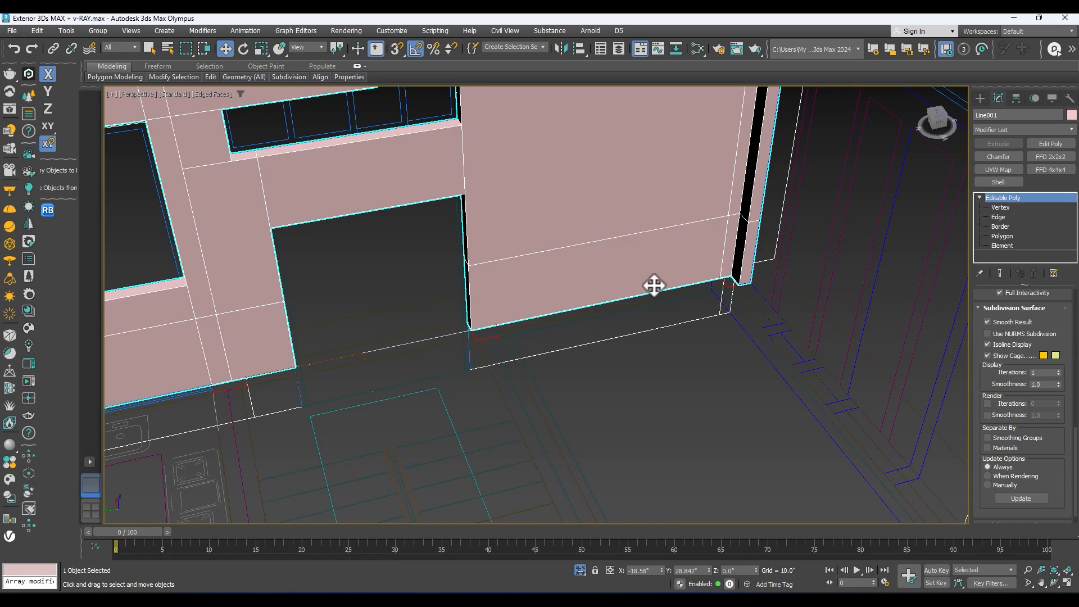
# Step: Check the wall shading and compare the ground-floor openings with the elevation drawings in perspective and front views
pyautogui.scroll(-8, 653, 287)
pyautogui.keyDown('alt'); pyautogui.moveTo(653, 286); pyautogui.dragTo(806, 264, button='middle'); pyautogui.keyUp('alt')
pyautogui.scroll(4, 609, 272)
pyautogui.scroll(-4, 592, 328)
pyautogui.keyDown('alt'); pyautogui.moveTo(592, 328); pyautogui.dragTo(640, 409, button='middle'); pyautogui.keyUp('alt')
pyautogui.scroll(4, 679, 374)
pyautogui.press('f')
pyautogui.press('z')
pyautogui.scroll(-4, 725, 405)
pyautogui.moveTo(752, 403); pyautogui.dragTo(711, 447, button='middle')
pyautogui.scroll(4, 709, 451)
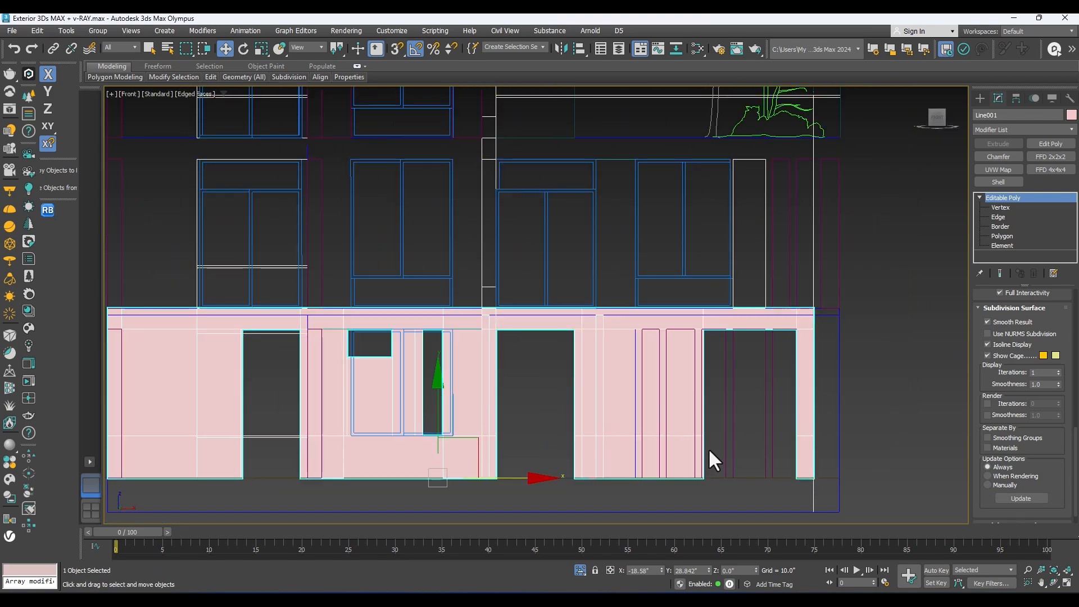
pyautogui.keyDown('alt'); pyautogui.moveTo(680, 372); pyautogui.dragTo(727, 404, button='middle'); pyautogui.keyUp('alt')
pyautogui.scroll(-4, 681, 417)
pyautogui.scroll(4, 739, 385)
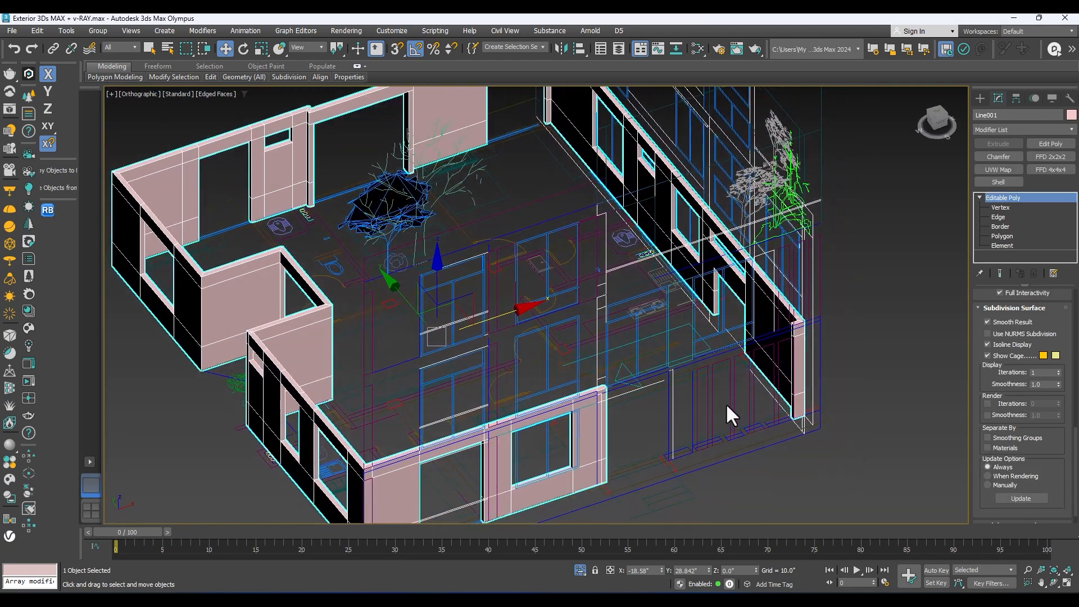
pyautogui.scroll(4, 753, 399)
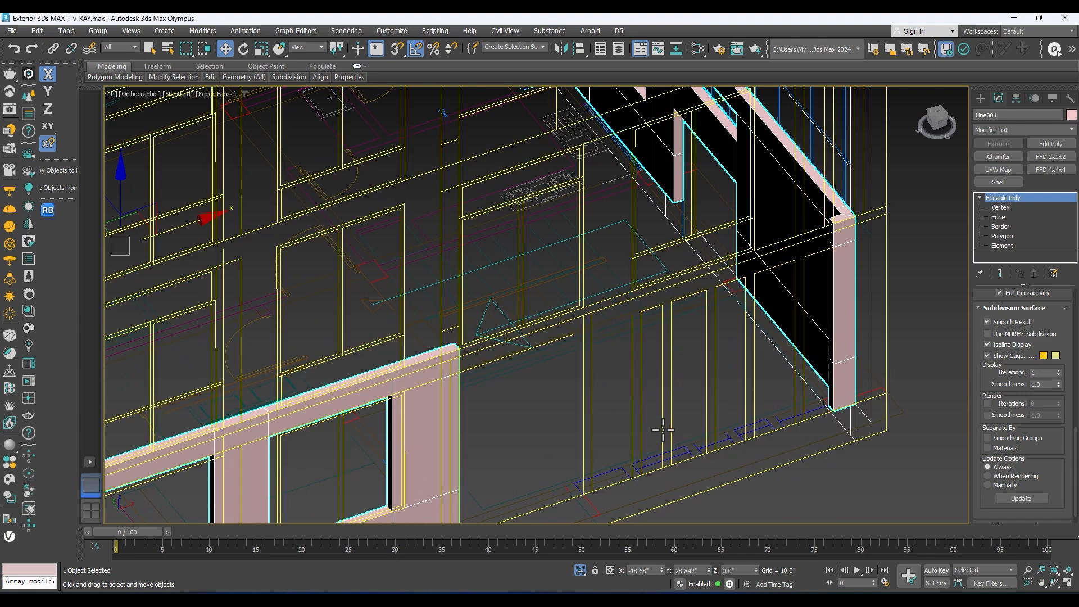
# Step: Show the top view side by side with a perspective view of the building in default shading without edged faces
pyautogui.press('t')
pyautogui.scroll(3, 663, 429)
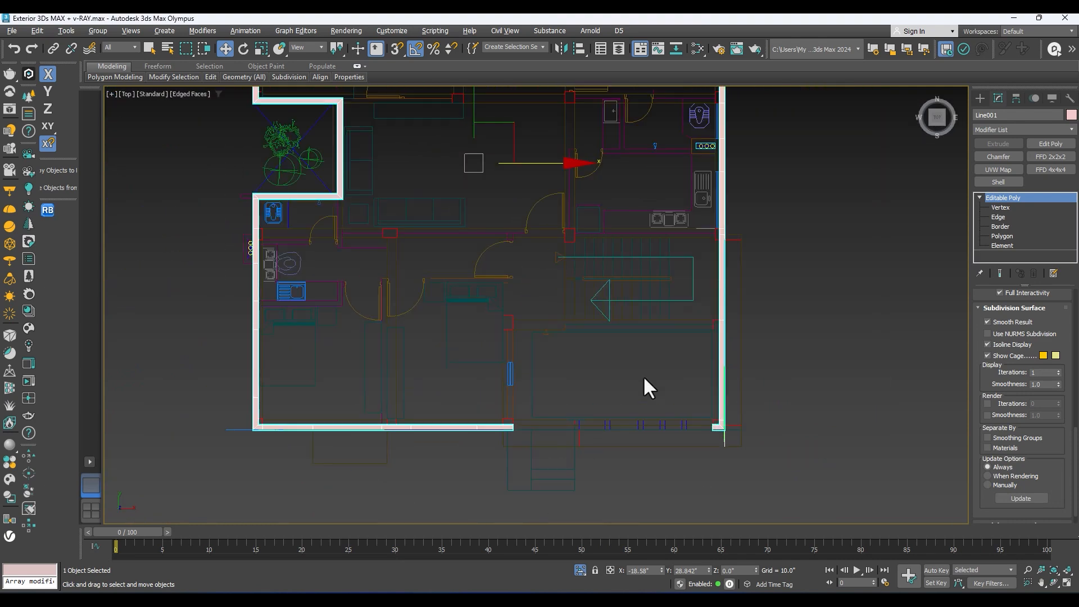
pyautogui.hotkey('alt', 'w')
pyautogui.scroll(2, 647, 384)
pyautogui.moveTo(744, 314); pyautogui.dragTo(774, 414, button='middle')
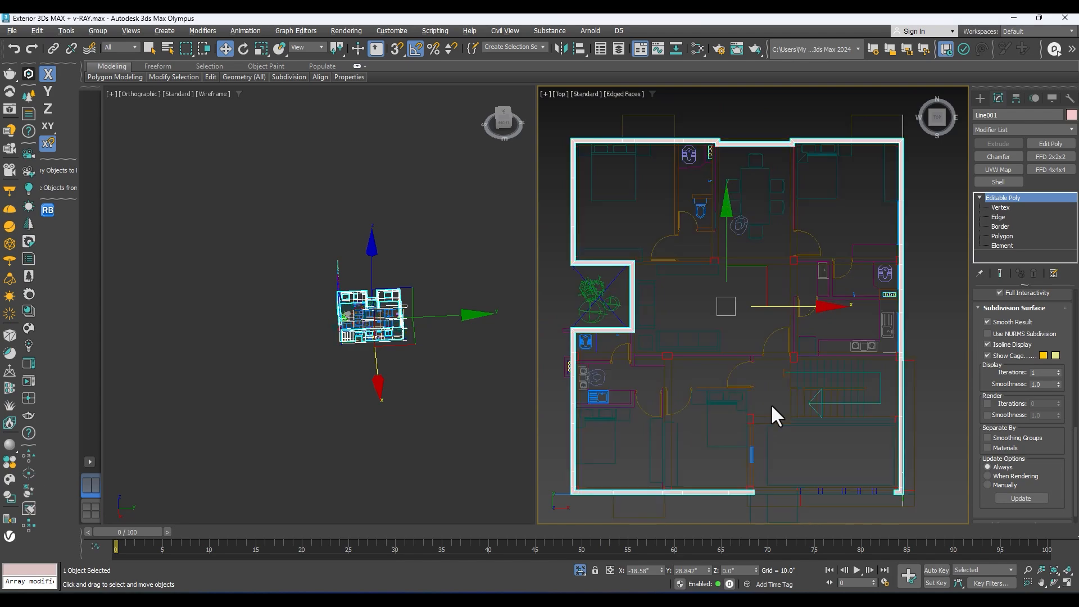
pyautogui.middleClick(443, 403)
pyautogui.press('p')
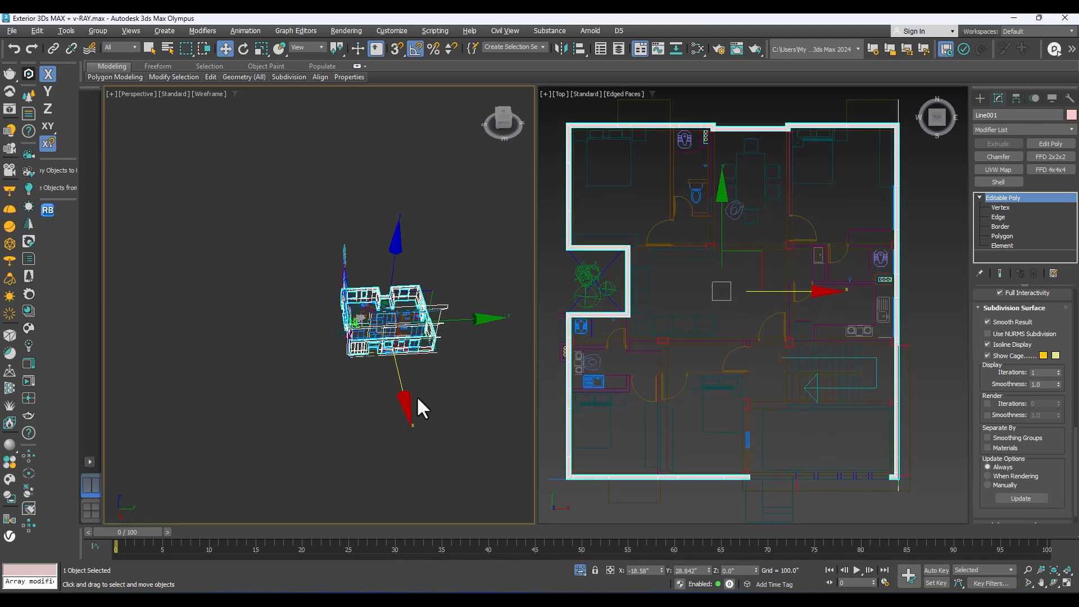
pyautogui.scroll(6, 418, 371)
pyautogui.moveTo(417, 352)
pyautogui.mouseDown(button='middle')
pyautogui.moveTo(391, 370)
pyautogui.moveTo(356, 372)
pyautogui.moveTo(379, 357)
pyautogui.moveTo(287, 337)
pyautogui.moveTo(343, 329)
pyautogui.moveTo(197, 304)
pyautogui.moveTo(212, 317)
pyautogui.mouseUp(button='middle')
pyautogui.press('F3')
pyautogui.scroll(3, 322, 367)
pyautogui.keyDown('alt'); pyautogui.moveTo(322, 368); pyautogui.dragTo(372, 427, button='middle'); pyautogui.keyUp('alt')
pyautogui.scroll(-5, 371, 386)
pyautogui.scroll(4, 397, 360)
pyautogui.scroll(-4, 409, 416)
pyautogui.moveTo(372, 427); pyautogui.dragTo(360, 392, button='middle')
# Step: Start the Rectangle spline tool with snapping enabled at the entrance wall pieces in the top view
pyautogui.scroll(3, 866, 457)
pyautogui.moveTo(862, 456); pyautogui.dragTo(843, 436, button='middle')
pyautogui.scroll(4, 765, 441)
pyautogui.moveTo(768, 437); pyautogui.dragTo(767, 333, button='middle')
pyautogui.scroll(4, 758, 388)
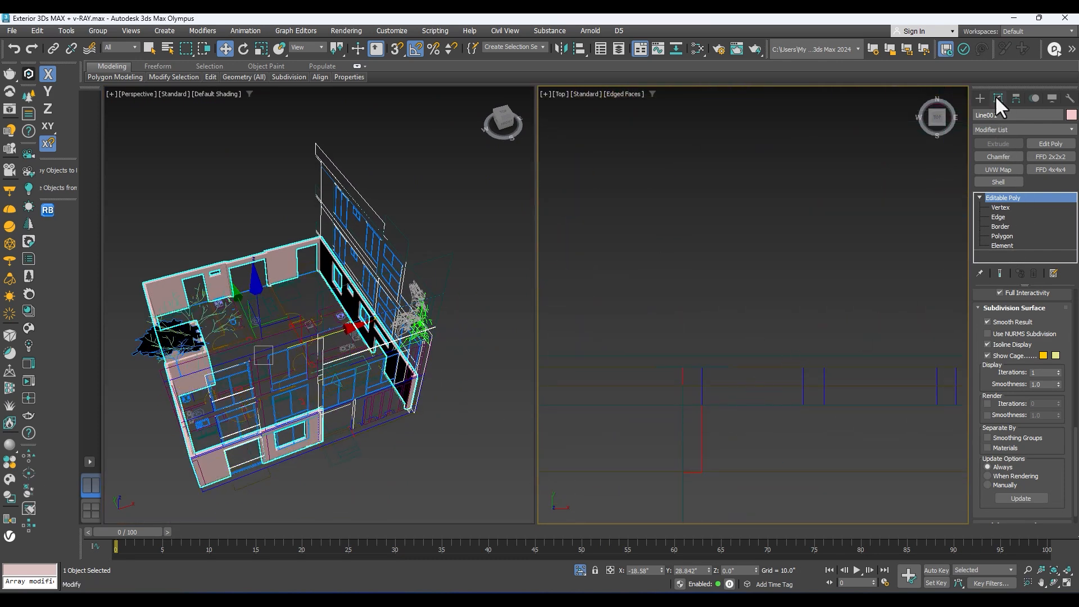
pyautogui.click(979, 97)
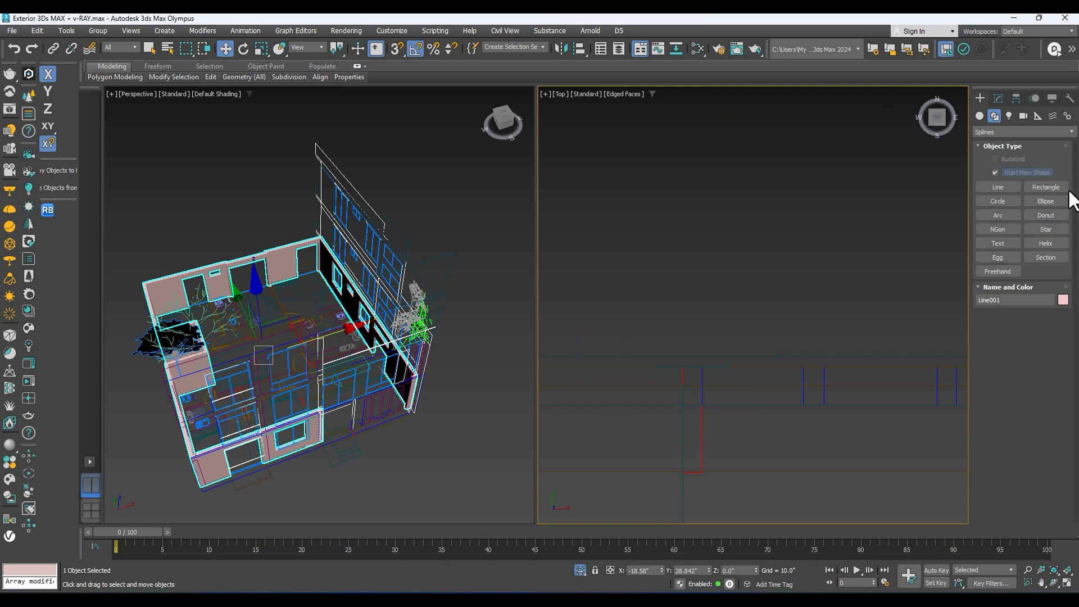
pyautogui.click(1046, 188)
pyautogui.scroll(-3, 808, 421)
pyautogui.press('s')
pyautogui.scroll(2, 781, 416)
pyautogui.moveTo(781, 416); pyautogui.dragTo(795, 330, button='middle')
pyautogui.scroll(-3, 795, 331)
pyautogui.scroll(3, 766, 286)
pyautogui.moveTo(765, 287); pyautogui.dragTo(723, 265, button='middle')
pyautogui.scroll(3, 729, 337)
pyautogui.moveTo(729, 339); pyautogui.dragTo(671, 333, button='middle')
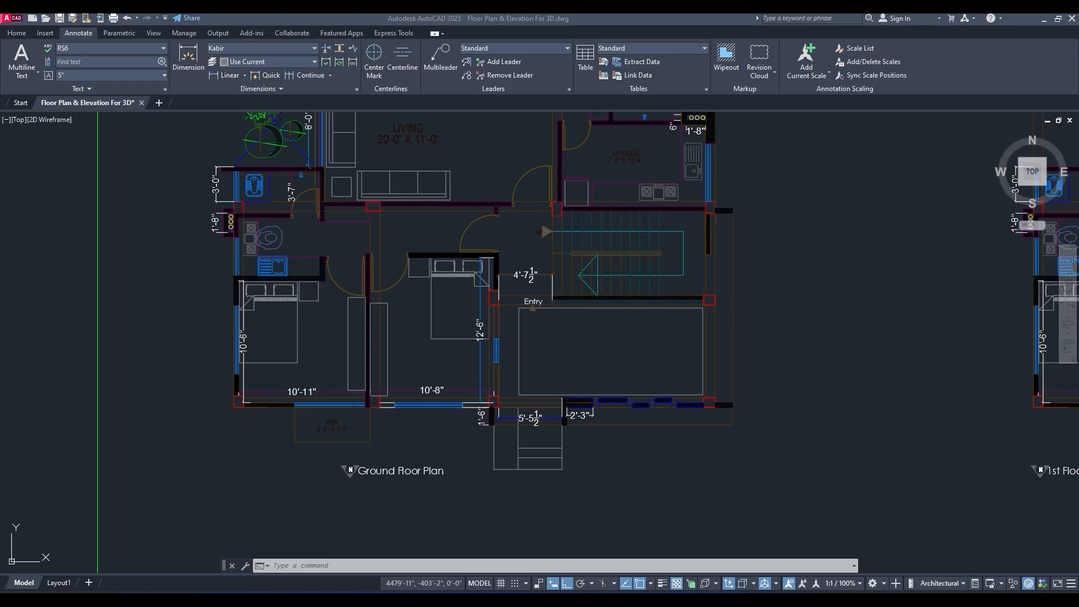
# Step: Switch to AutoCAD and examine the entrance wall pieces and their dimensions on the ground floor plan
pyautogui.scroll(5, 601, 415)
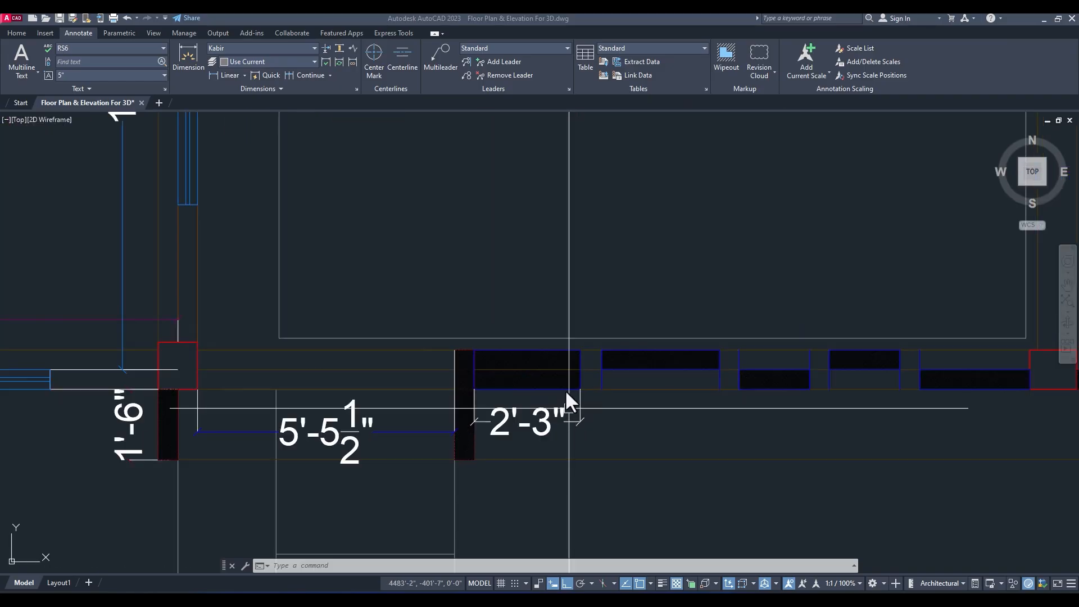
pyautogui.scroll(2, 486, 393)
pyautogui.scroll(-2, 502, 350)
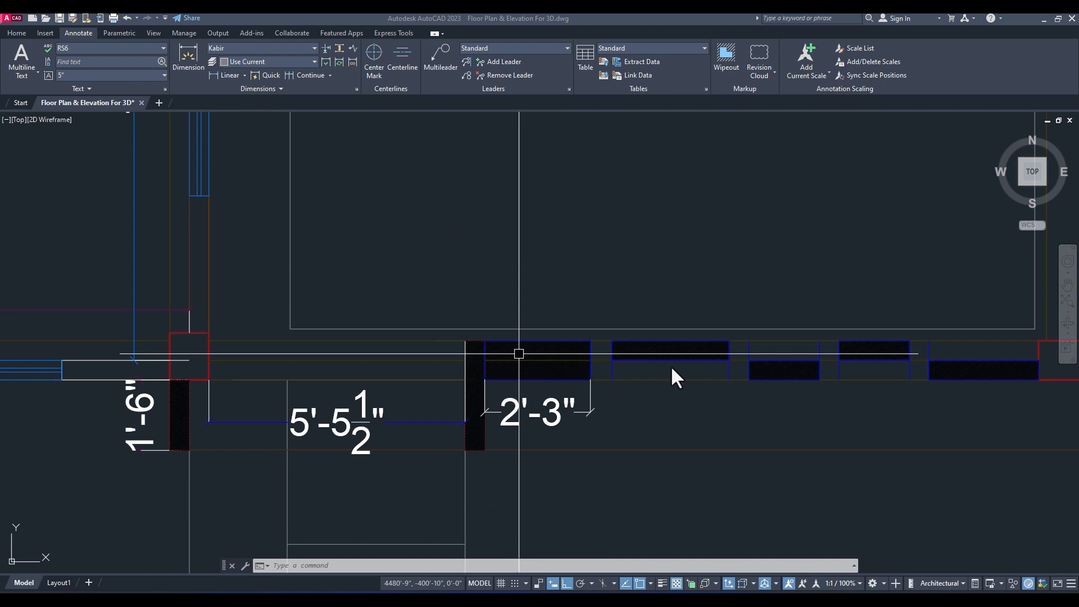
pyautogui.scroll(2, 568, 372)
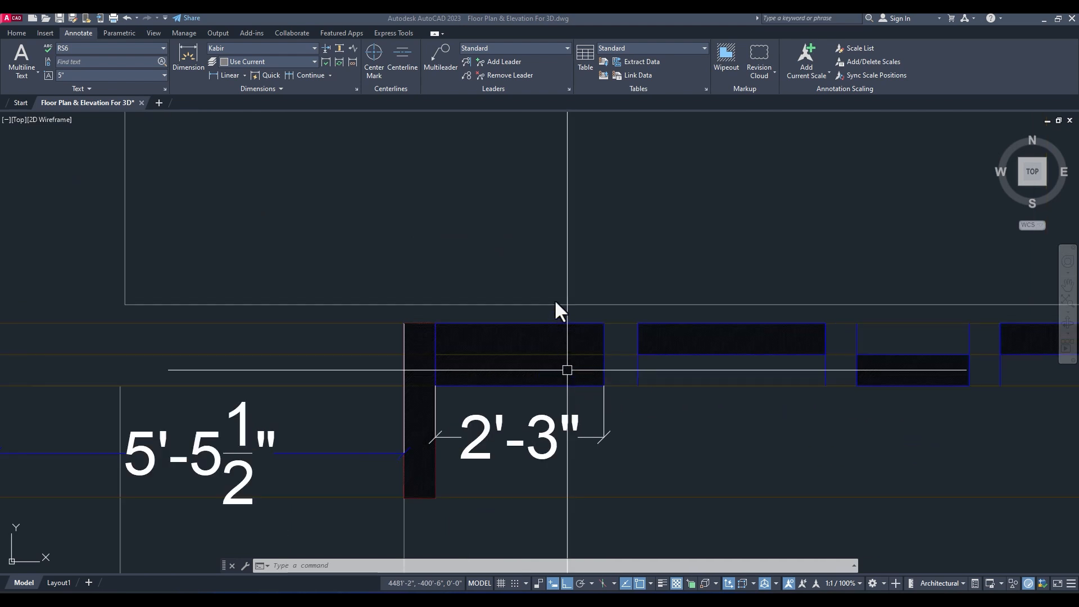
# Step: Switch back to 3ds Max and draw a 27 by 10 inch rectangle over the first entrance wall piece in the top view
pyautogui.scroll(-2, 902, 379)
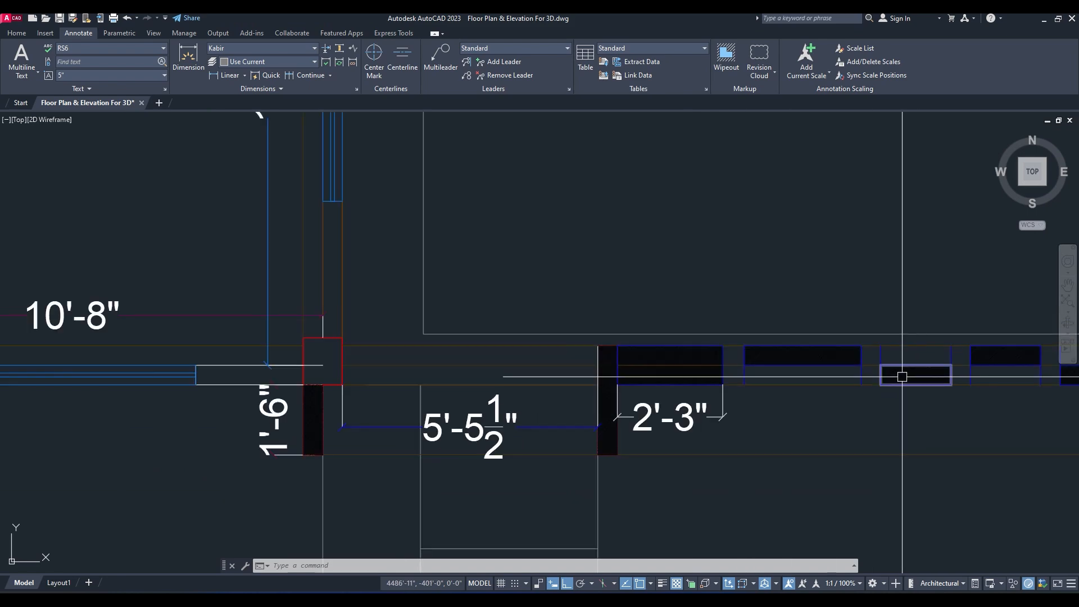
pyautogui.scroll(-7, 955, 188)
pyautogui.moveTo(933, 210); pyautogui.dragTo(706, 325, button='middle')
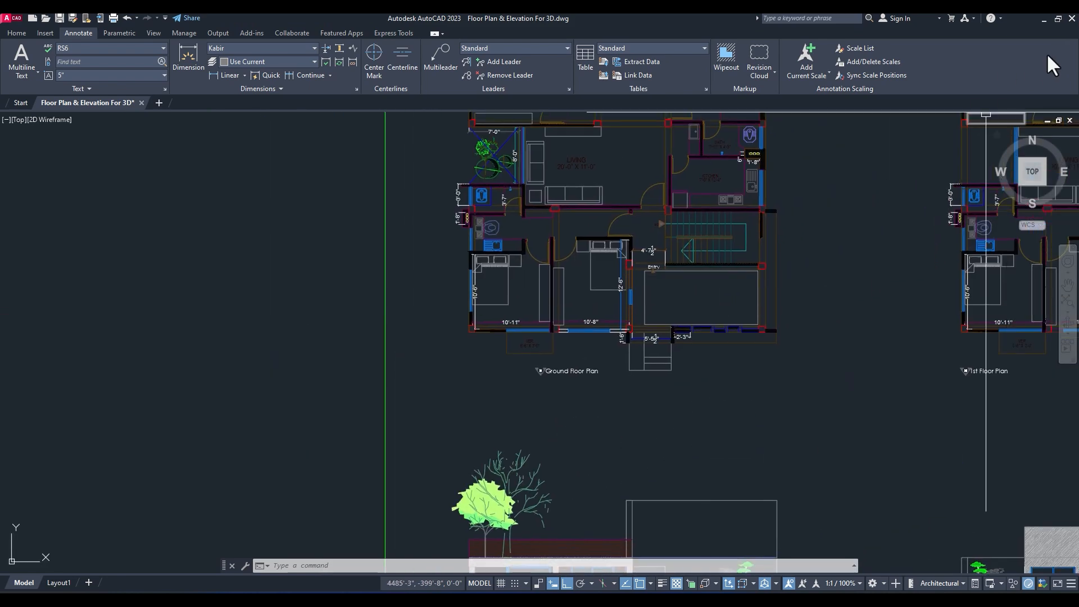
pyautogui.click(1044, 20)
pyautogui.scroll(-2, 675, 365)
pyautogui.moveTo(771, 329); pyautogui.dragTo(696, 321, button='middle')
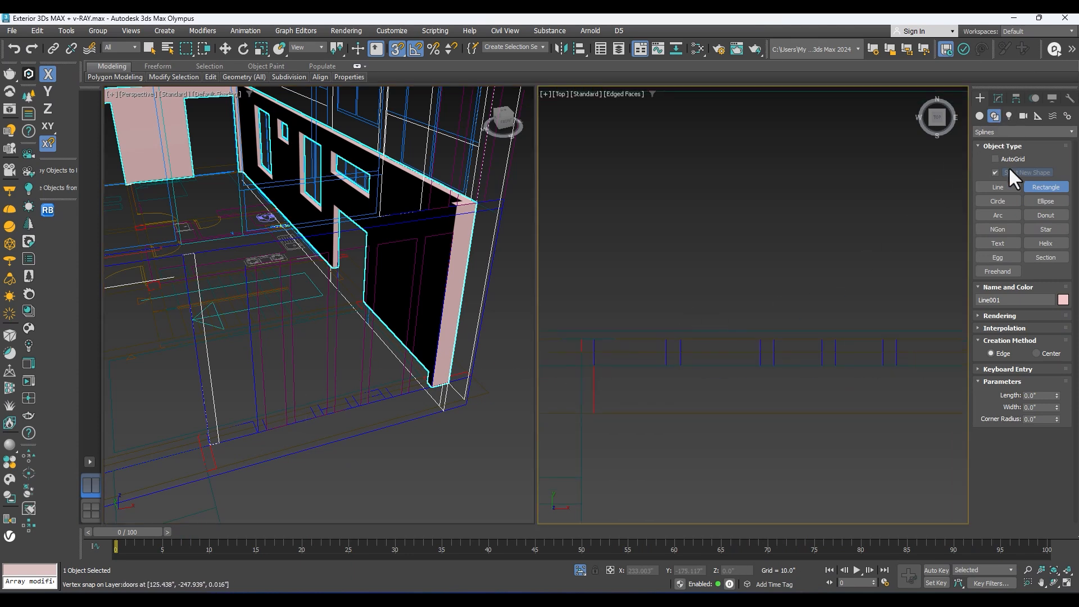
pyautogui.moveTo(596, 354); pyautogui.dragTo(658, 316, button='middle')
pyautogui.scroll(2, 651, 313)
pyautogui.moveTo(664, 298)
pyautogui.mouseDown()
pyautogui.moveTo(783, 345)
pyautogui.moveTo(760, 336)
pyautogui.mouseUp()
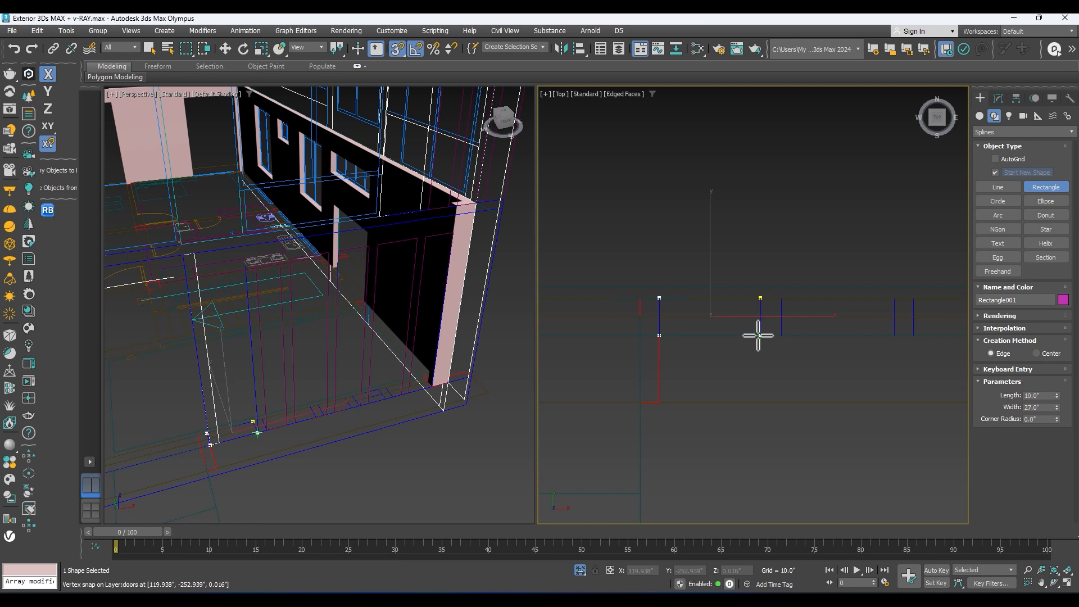
# Step: Turn off Start New Shape and add a 30 by 5 inch rectangle over the second entrance wall piece to the same shape
pyautogui.click(995, 172)
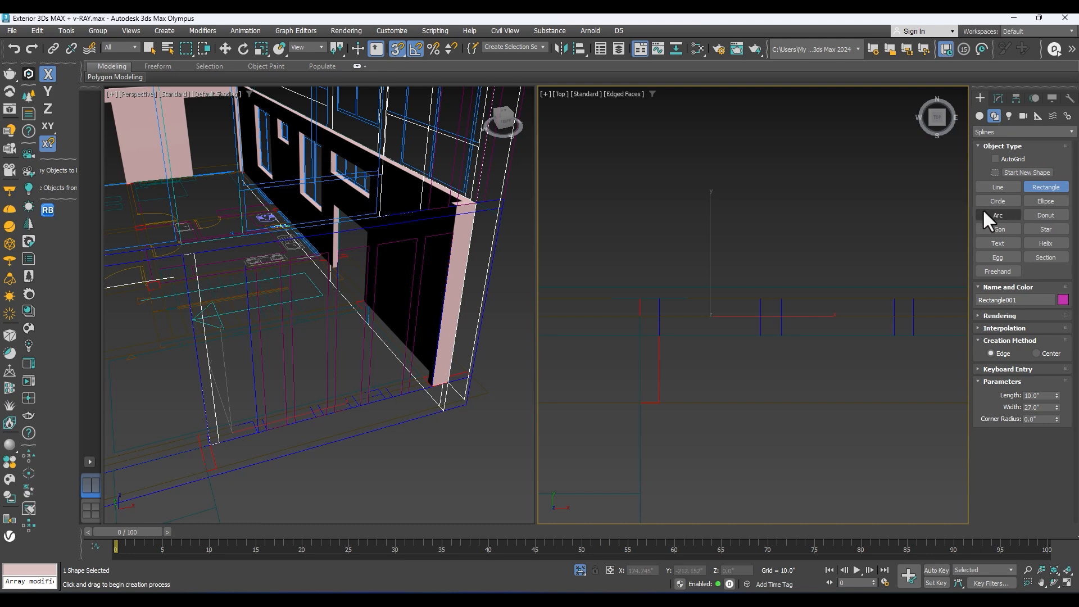
pyautogui.moveTo(816, 332); pyautogui.dragTo(746, 347, button='middle')
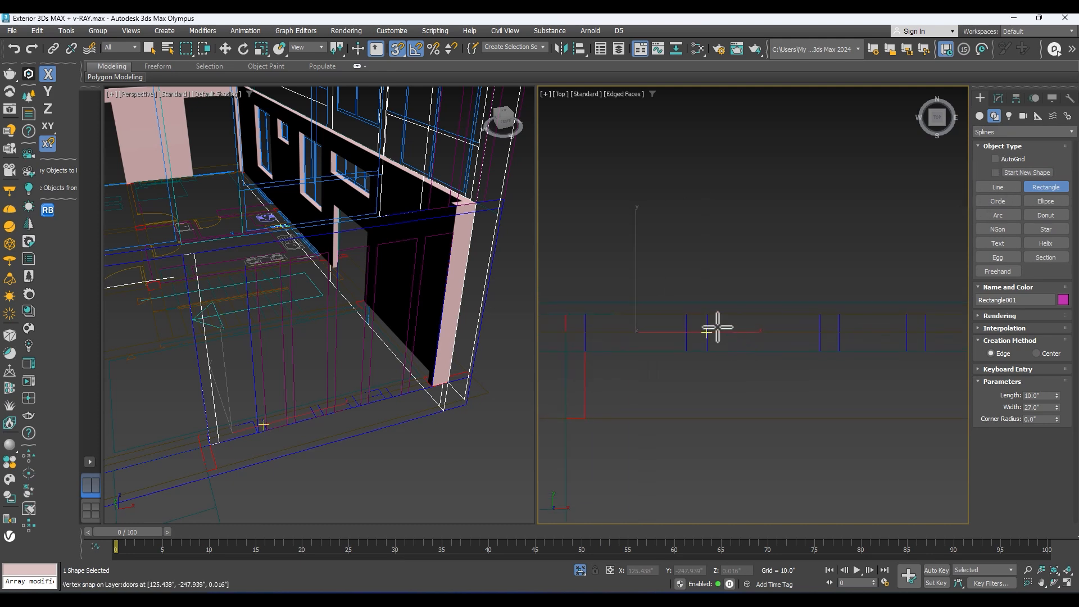
pyautogui.hotkey('alt', 'Tab')
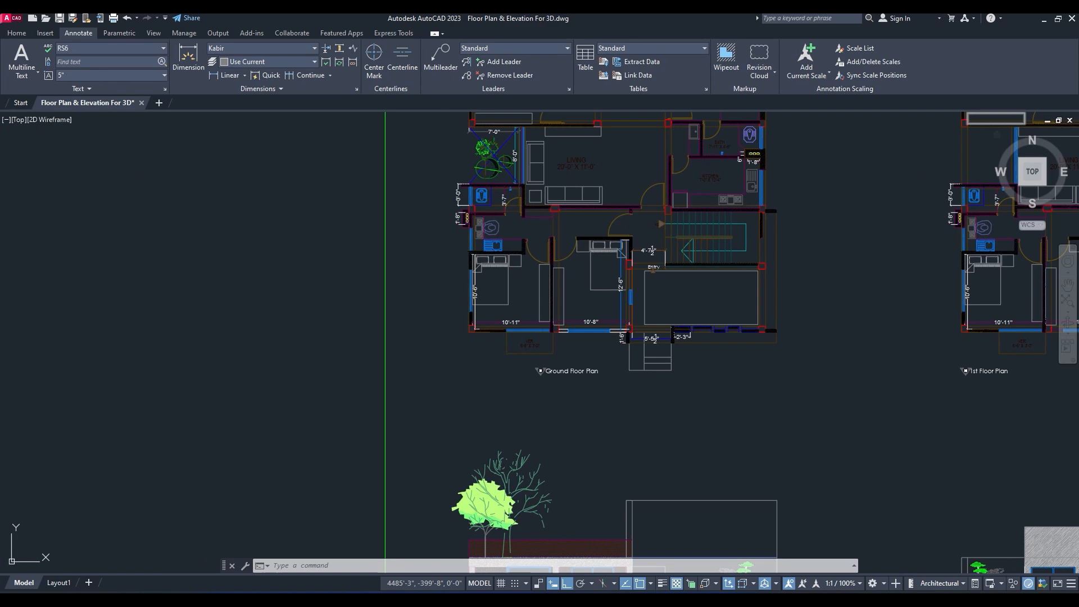
pyautogui.hotkey('alt', 'Tab')
pyautogui.moveTo(707, 314); pyautogui.dragTo(819, 333)
pyautogui.moveTo(823, 334); pyautogui.dragTo(764, 334, button='middle')
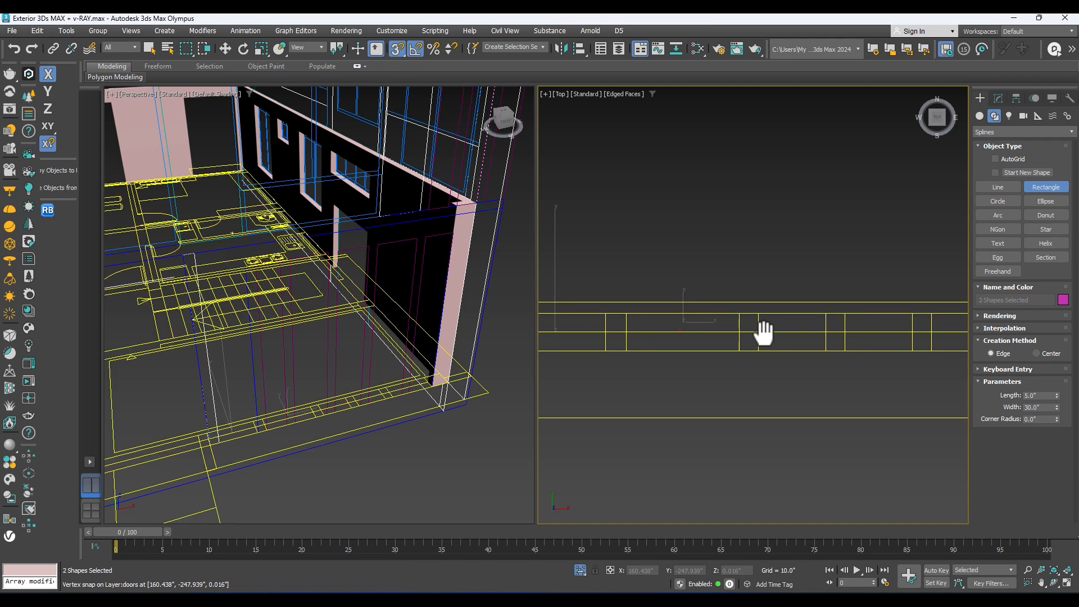
# Step: Add three more 5-inch-deep rectangles over the remaining entrance wall pieces, two 18 inches wide and one about 28.4 inches wide at the corner
pyautogui.moveTo(765, 332); pyautogui.dragTo(833, 326)
pyautogui.scroll(4, 821, 352)
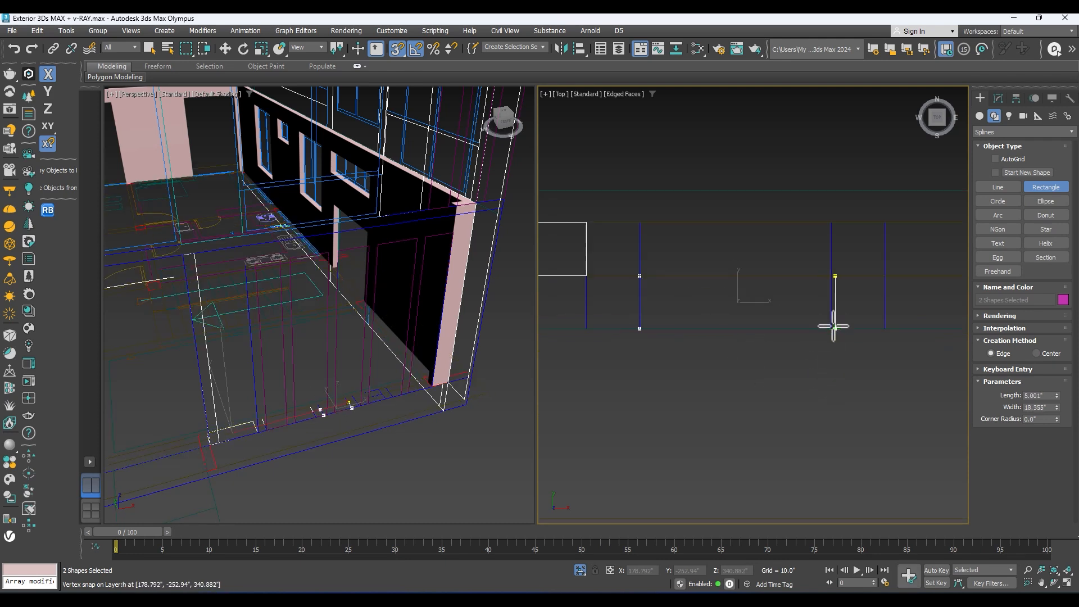
pyautogui.moveTo(831, 326); pyautogui.dragTo(833, 327)
pyautogui.moveTo(848, 312); pyautogui.dragTo(671, 380, button='middle')
pyautogui.moveTo(710, 292); pyautogui.dragTo(900, 345)
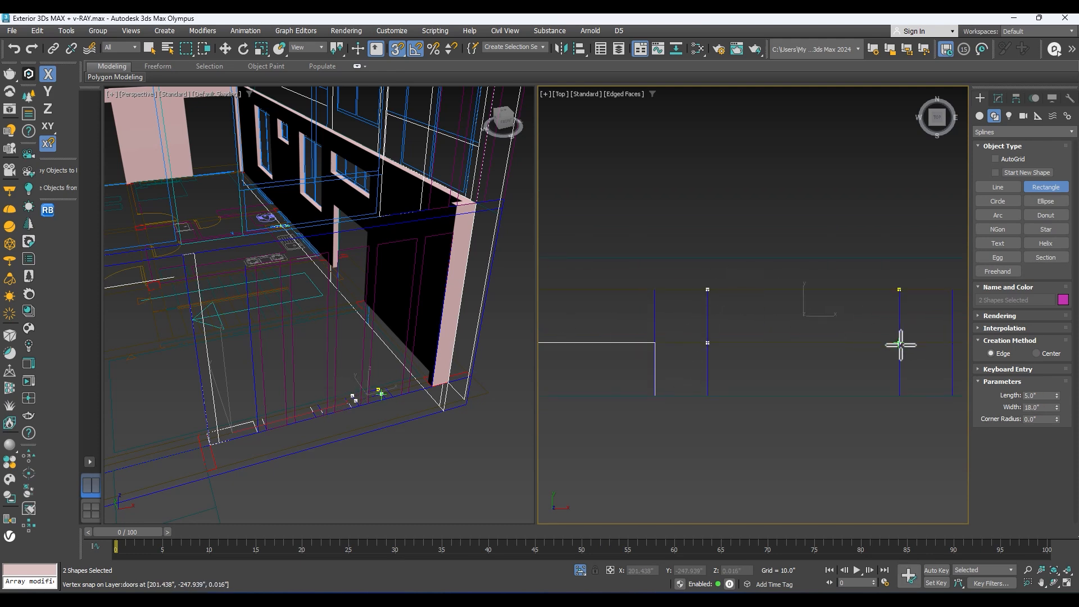
pyautogui.moveTo(902, 345); pyautogui.dragTo(722, 345, button='middle')
pyautogui.scroll(-3, 723, 345)
pyautogui.moveTo(748, 345); pyautogui.dragTo(896, 377)
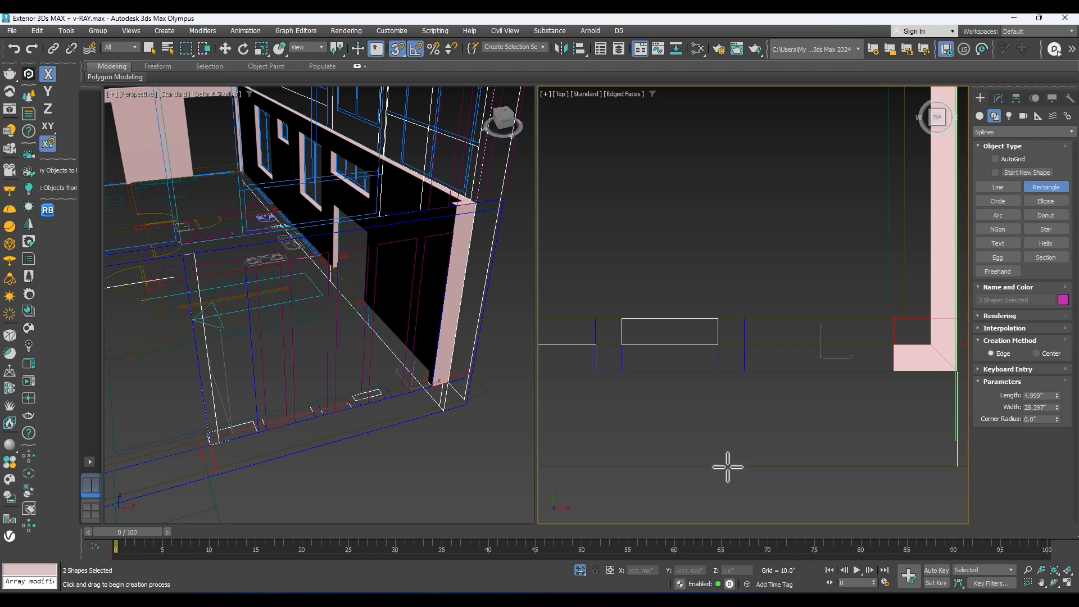
pyautogui.scroll(-3, 770, 402)
pyautogui.moveTo(778, 404); pyautogui.dragTo(674, 416, button='middle')
pyautogui.scroll(-2, 741, 398)
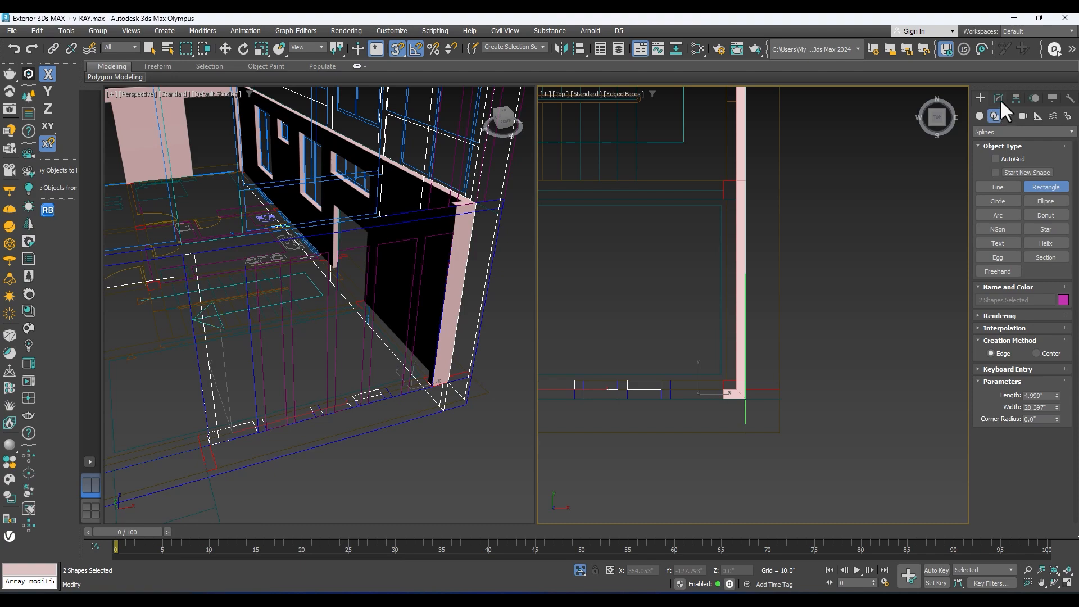
# Step: Extrude the combined entrance rectangles 120 inches
pyautogui.click(998, 98)
pyautogui.click(998, 144)
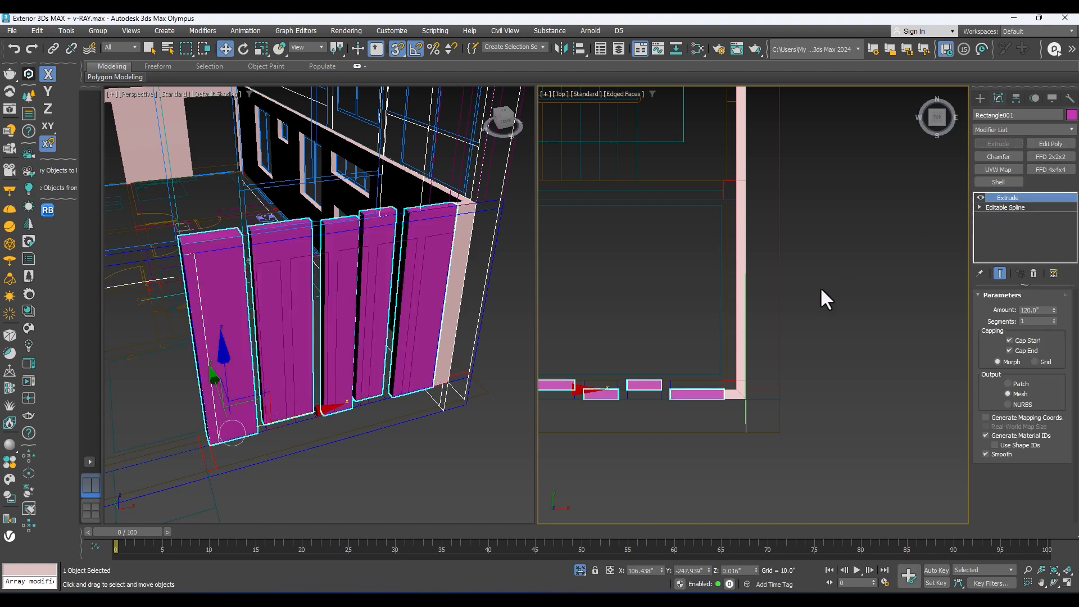
pyautogui.scroll(-3, 338, 337)
pyautogui.keyDown('alt'); pyautogui.moveTo(337, 337); pyautogui.dragTo(356, 385, button='middle'); pyautogui.keyUp('alt')
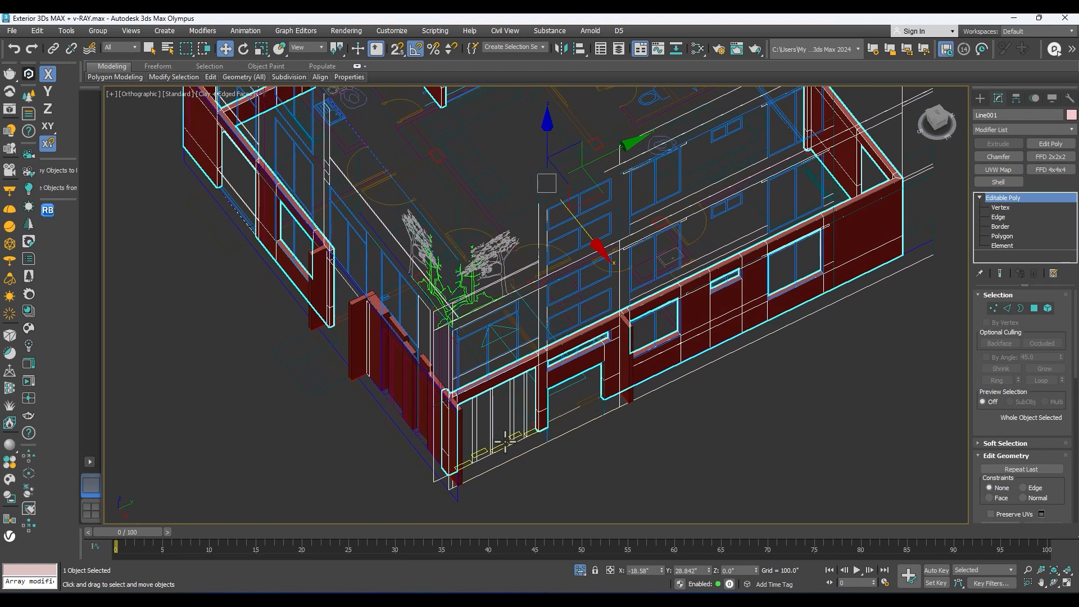
# Step: Clone the side wall's strip outline group as Group005 and extrude the clone 120 inches
pyautogui.scroll(5, 505, 443)
pyautogui.click(534, 371)
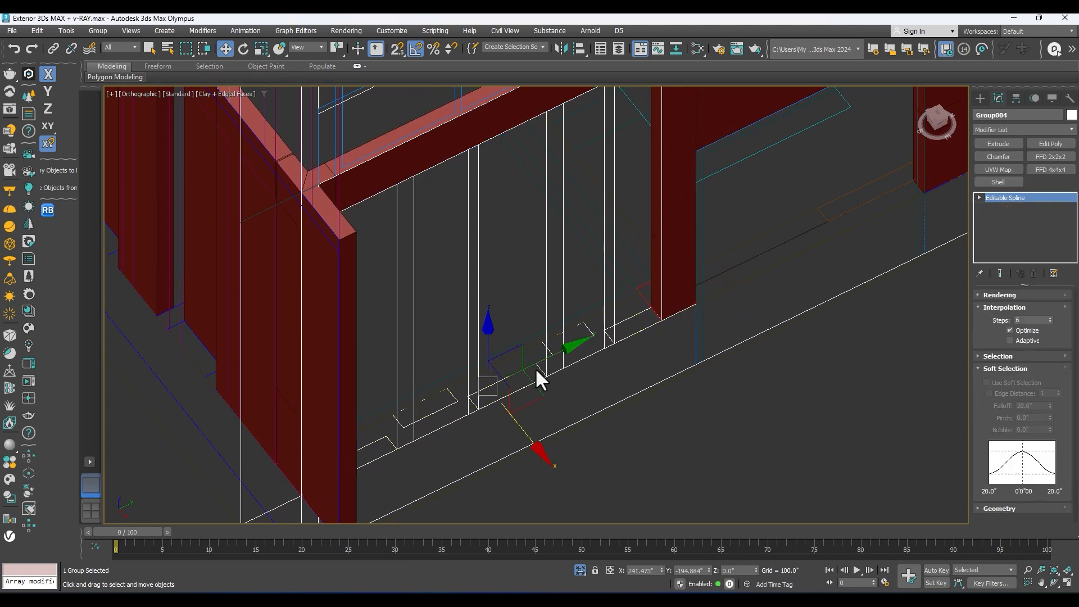
pyautogui.scroll(-4, 536, 371)
pyautogui.scroll(3, 570, 385)
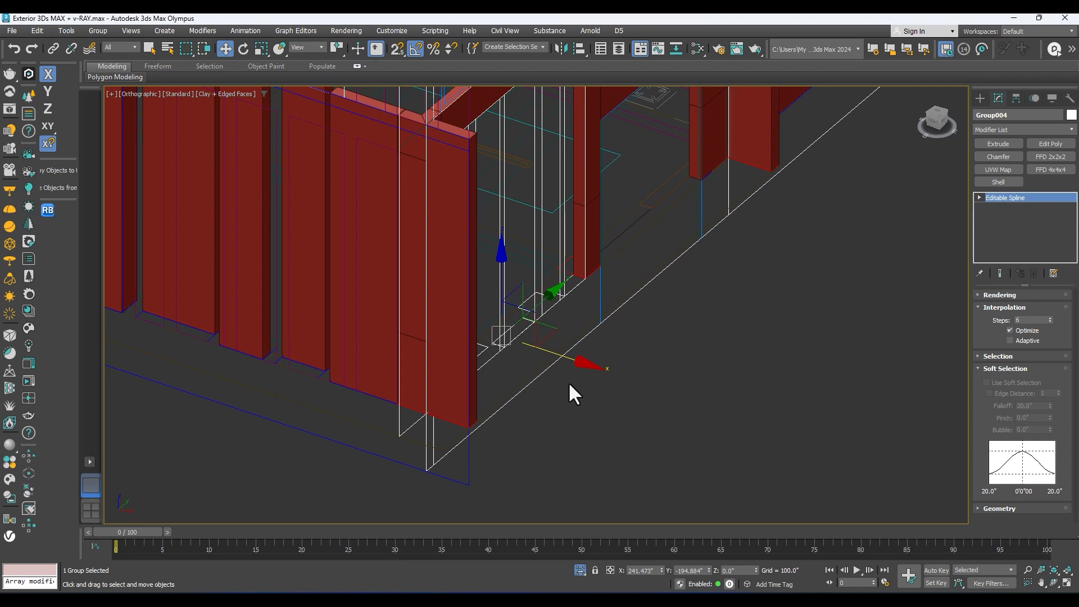
pyautogui.hotkey('ctrl', 'v')
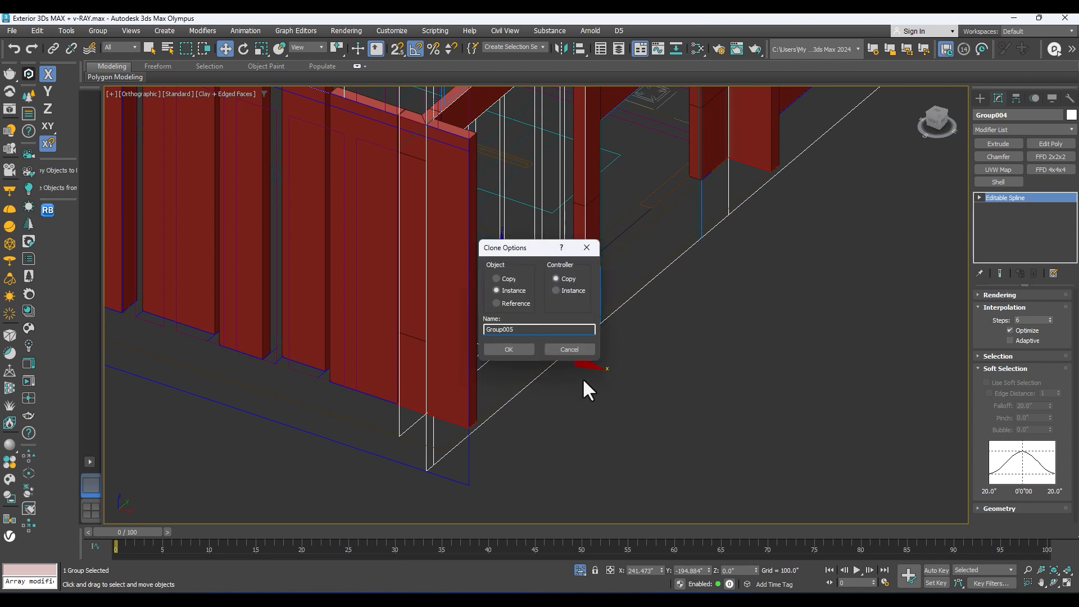
pyautogui.click(509, 349)
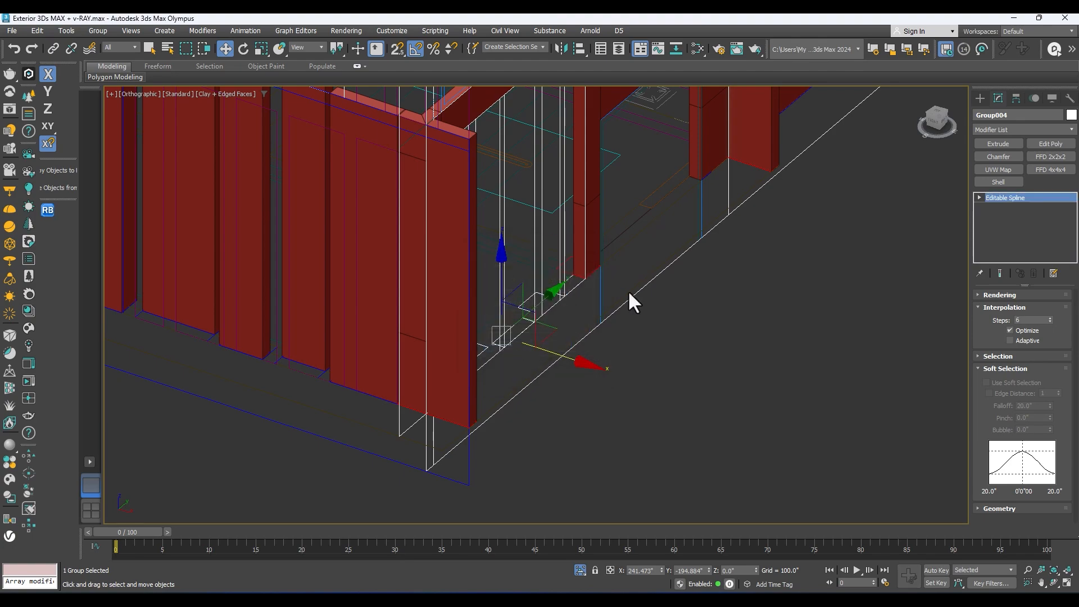
pyautogui.click(999, 144)
# Step: Select the extruded front entrance pieces and frame them in the front view
pyautogui.moveTo(683, 443)
pyautogui.mouseDown(button='middle')
pyautogui.moveTo(669, 360)
pyautogui.moveTo(482, 356)
pyautogui.moveTo(403, 368)
pyautogui.moveTo(475, 187)
pyautogui.mouseUp(button='middle')
pyautogui.click(403, 368)
pyautogui.keyDown('alt'); pyautogui.moveTo(523, 260); pyautogui.dragTo(508, 233, button='middle'); pyautogui.keyUp('alt')
pyautogui.press('f')
pyautogui.press('z')
pyautogui.scroll(-3, 511, 234)
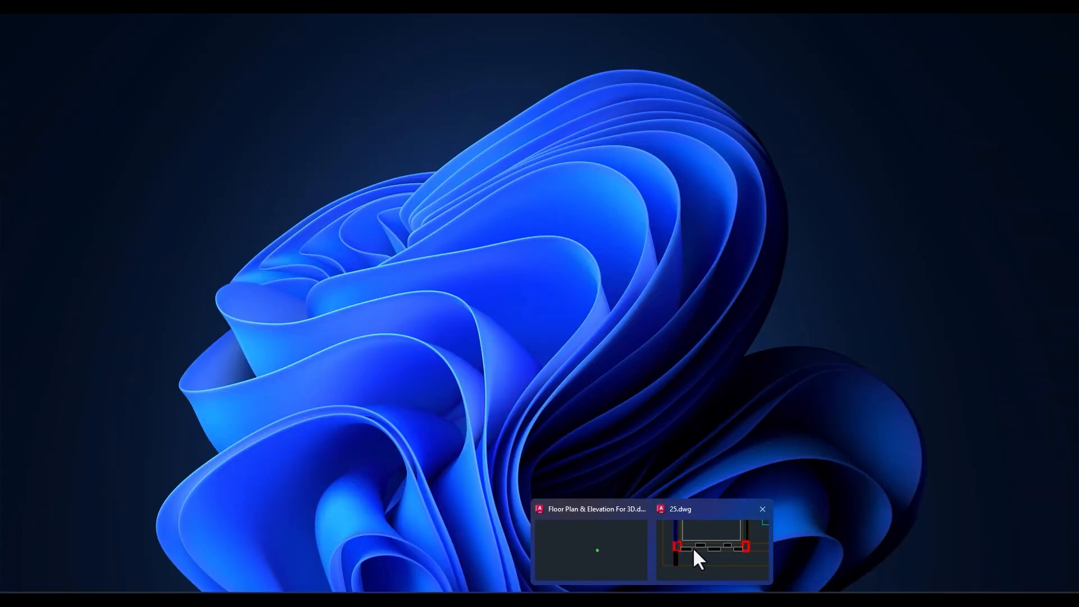
# Step: Switch to AutoCAD to examine the heights of the entrance wall pieces and the beam on the front elevation, and return to 3ds Max
pyautogui.click(693, 548)
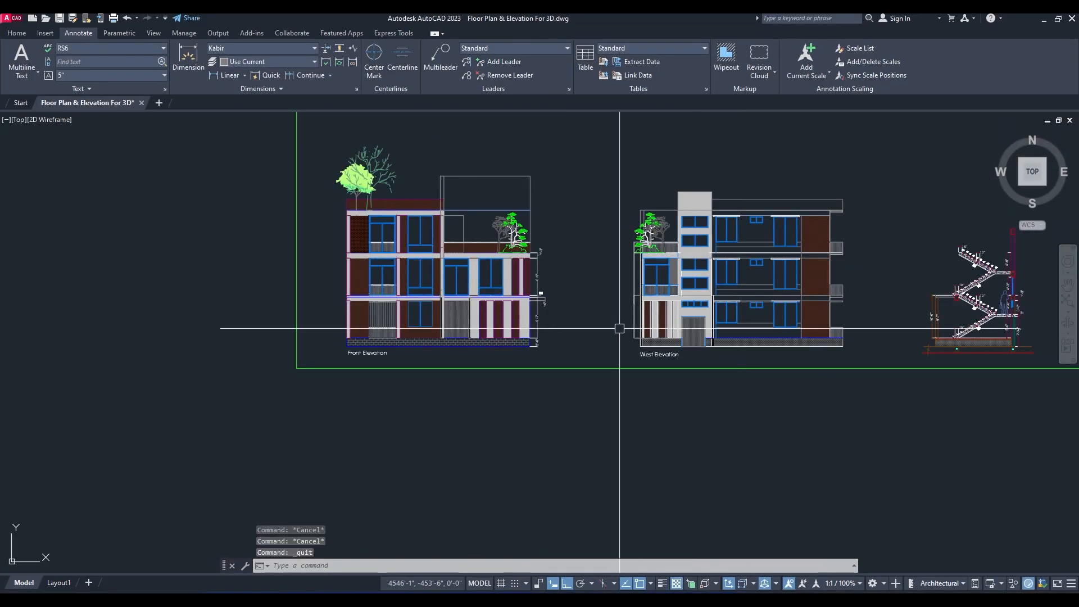
pyautogui.scroll(10, 534, 288)
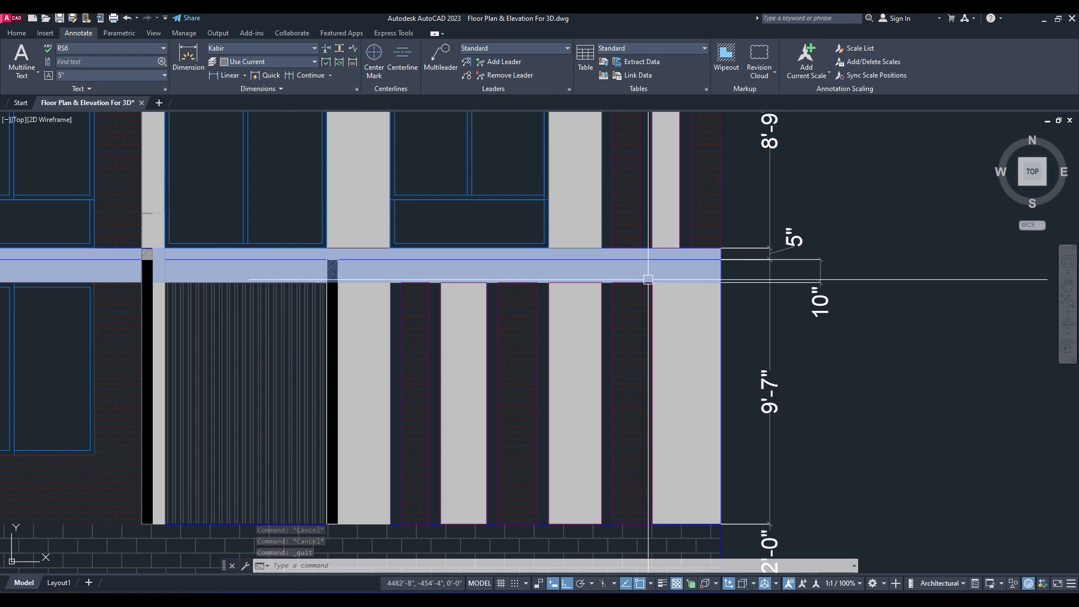
pyautogui.scroll(-5, 526, 288)
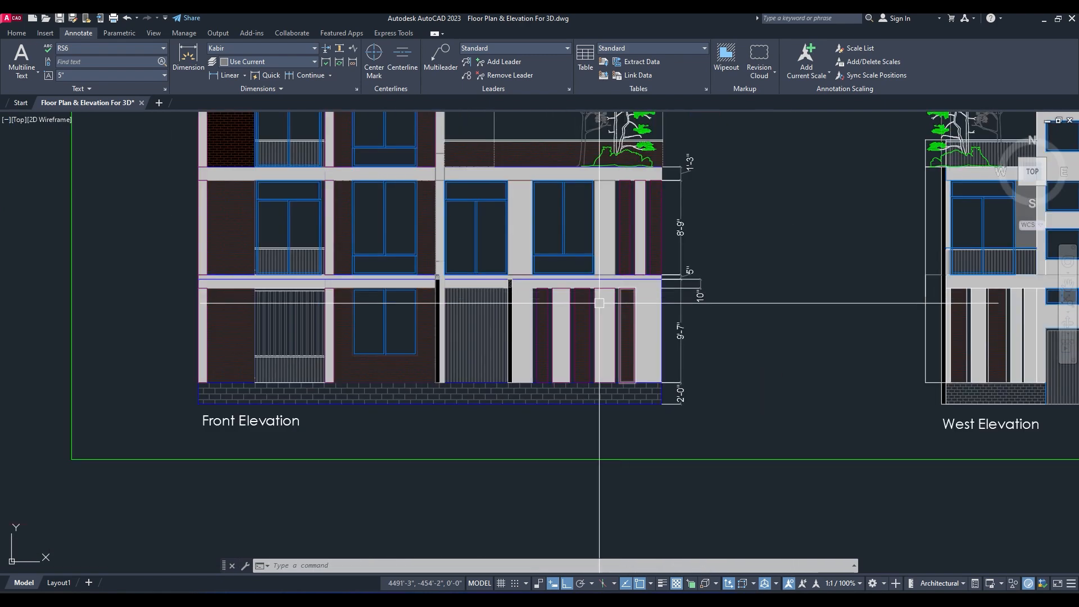
pyautogui.scroll(5, 585, 270)
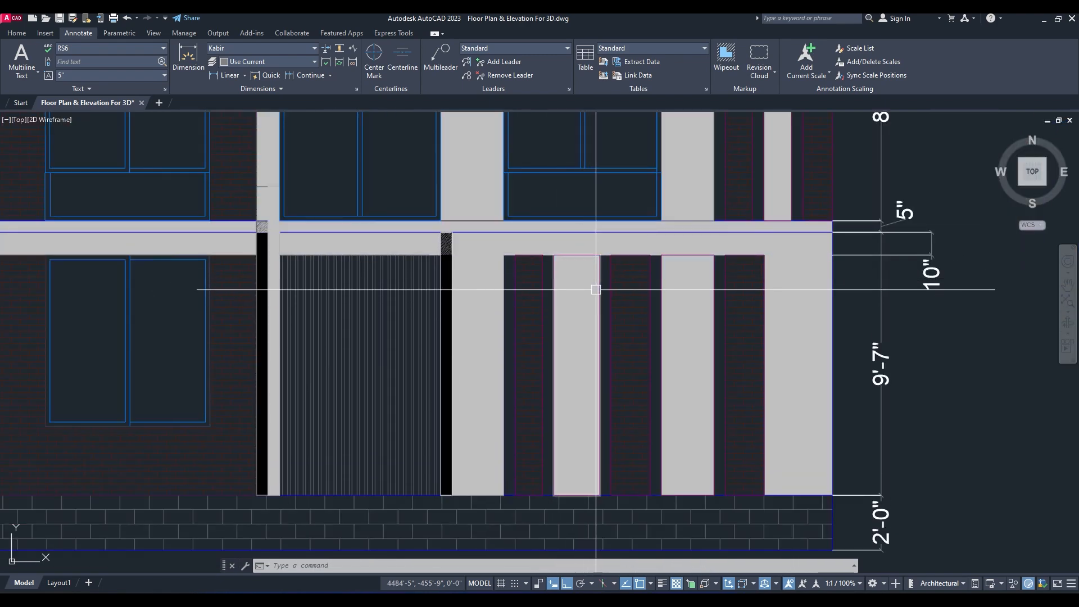
pyautogui.scroll(-3, 590, 298)
pyautogui.click(1044, 23)
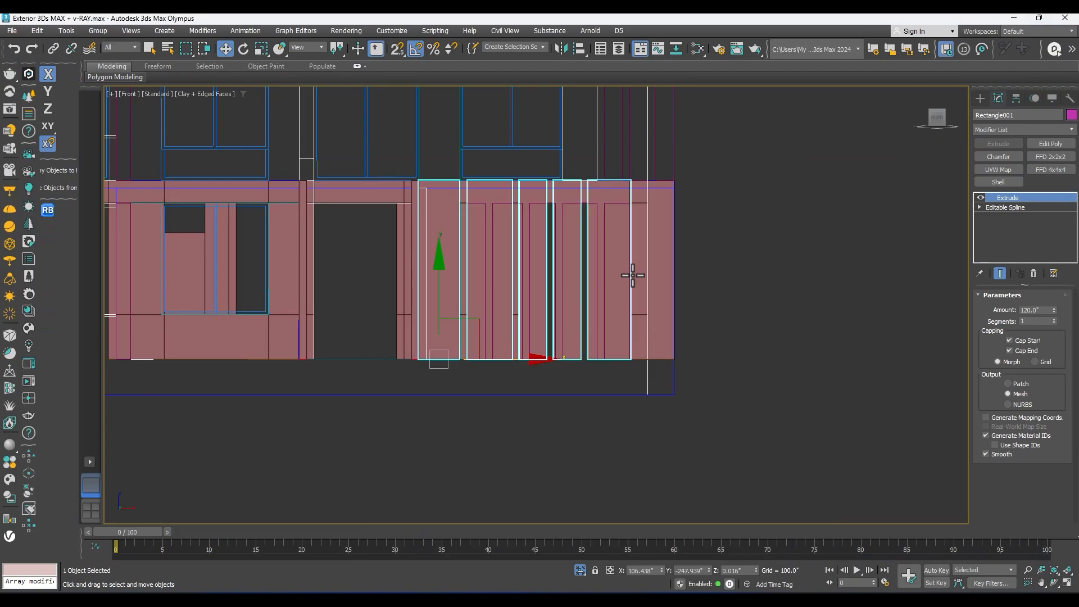
# Step: Add an Edit Poly modifier to the front entrance pieces and lower their top vertices to the beam's underside with vertex snapping
pyautogui.press('l')
pyautogui.press('z')
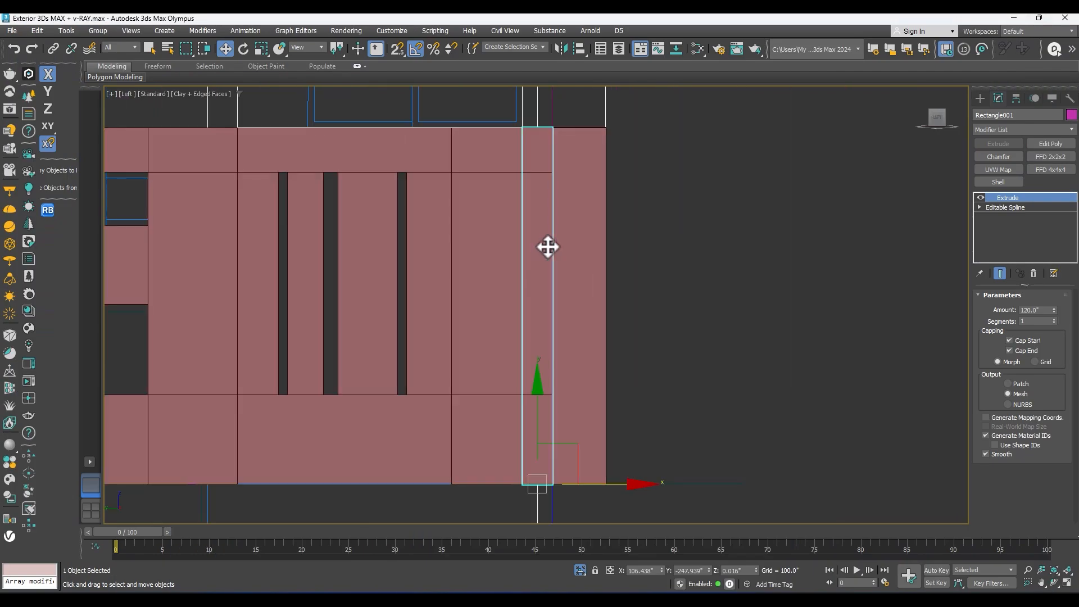
pyautogui.press('f')
pyautogui.press('z')
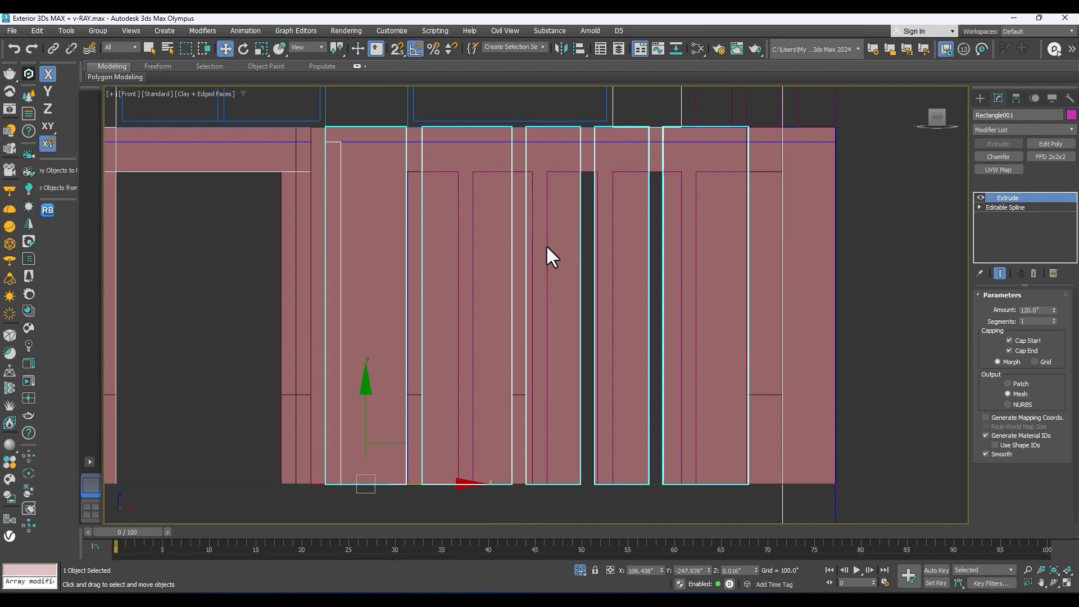
pyautogui.scroll(-3, 546, 248)
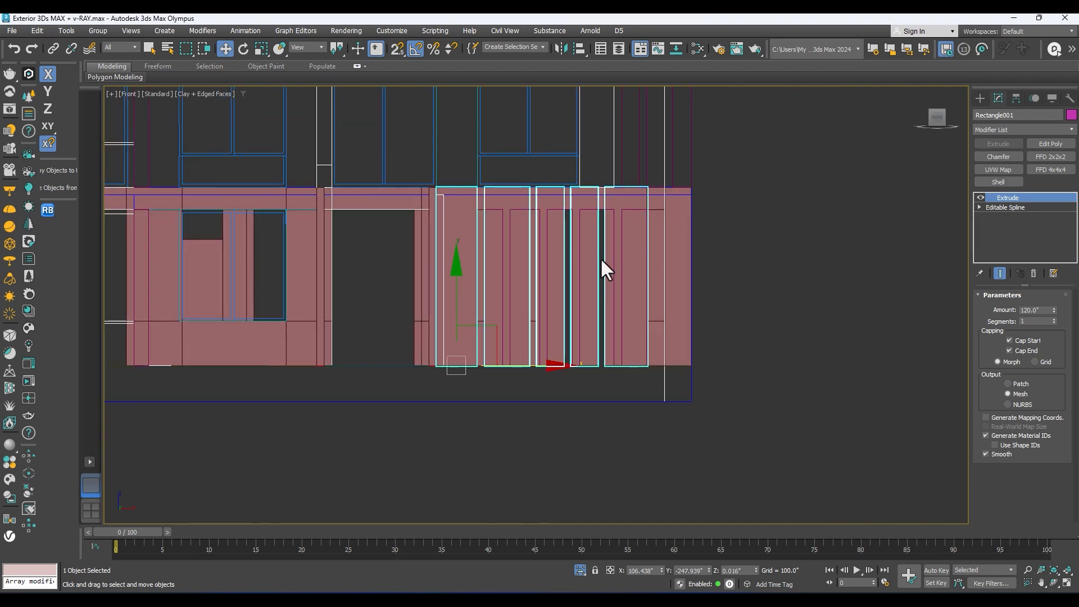
pyautogui.click(1048, 144)
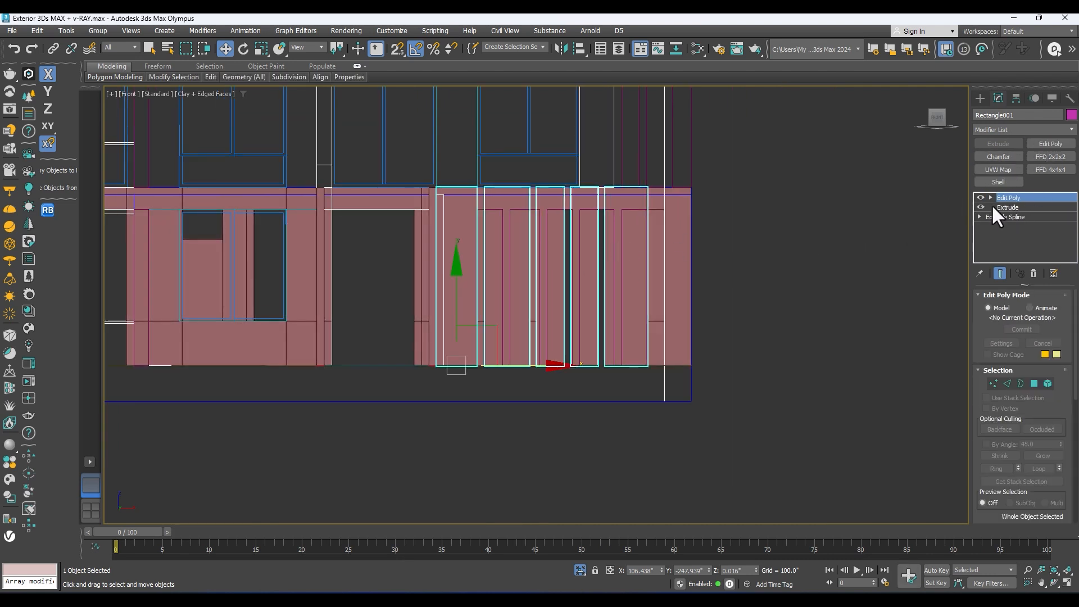
pyautogui.click(989, 197)
pyautogui.click(992, 207)
pyautogui.moveTo(831, 144); pyautogui.dragTo(315, 250)
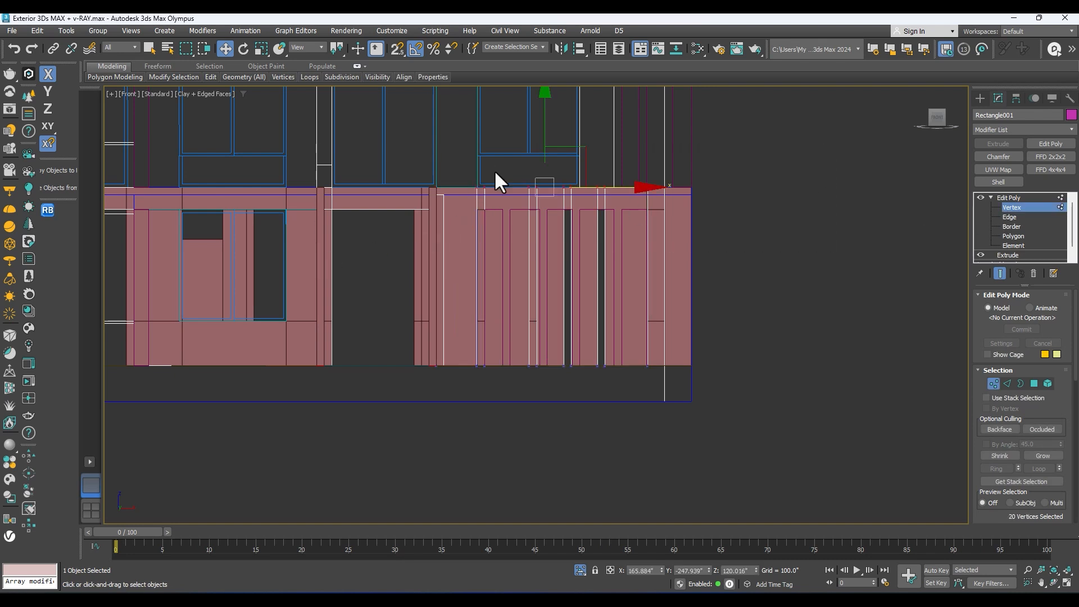
pyautogui.press('s')
pyautogui.moveTo(545, 142); pyautogui.dragTo(598, 222)
pyautogui.click(993, 197)
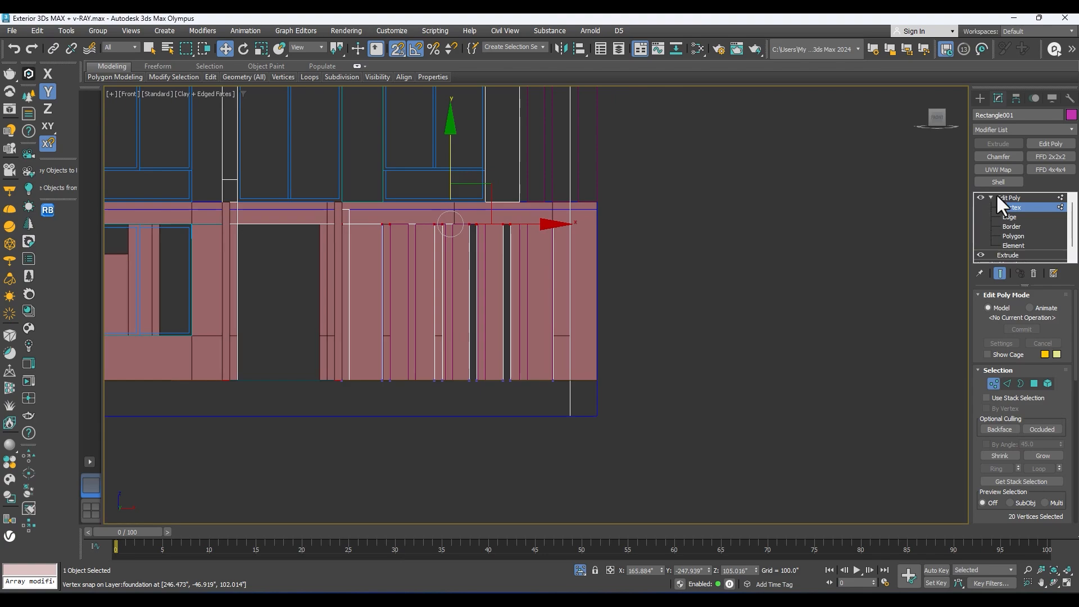
# Step: Select the extruded side wall pieces of Group005 and frame them in the left view
pyautogui.keyDown('alt'); pyautogui.moveTo(652, 275); pyautogui.dragTo(494, 245, button='middle'); pyautogui.keyUp('alt')
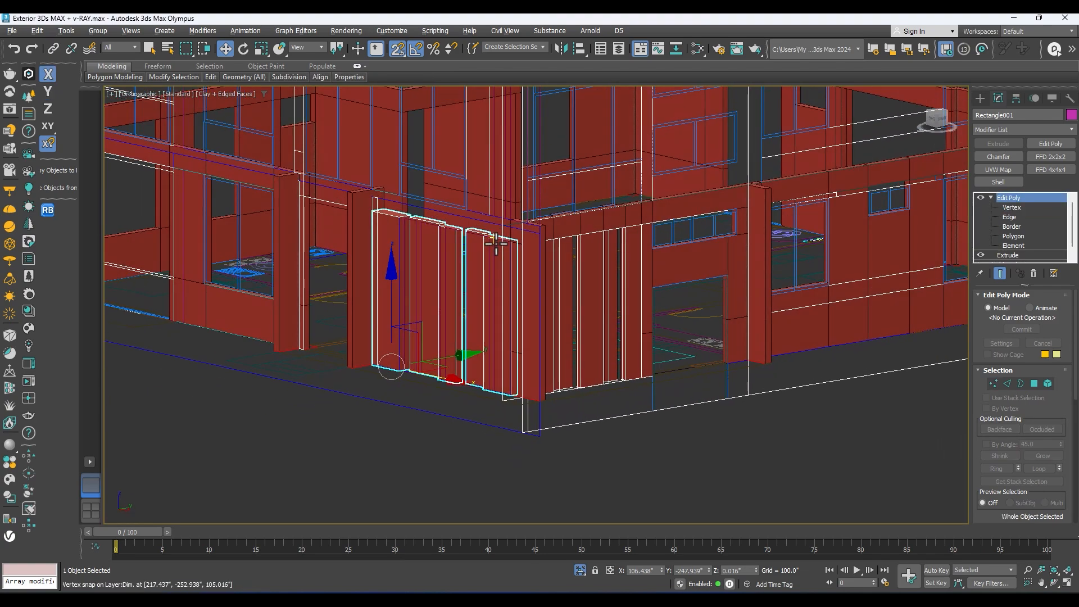
pyautogui.click(614, 263)
pyautogui.press('l')
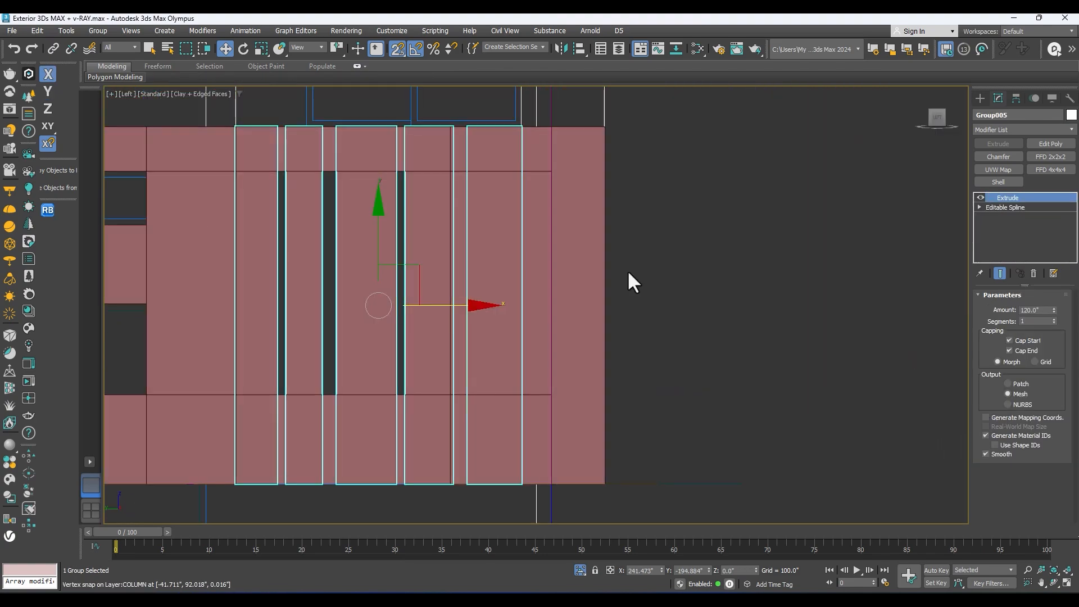
pyautogui.scroll(-2, 624, 264)
pyautogui.click(980, 207)
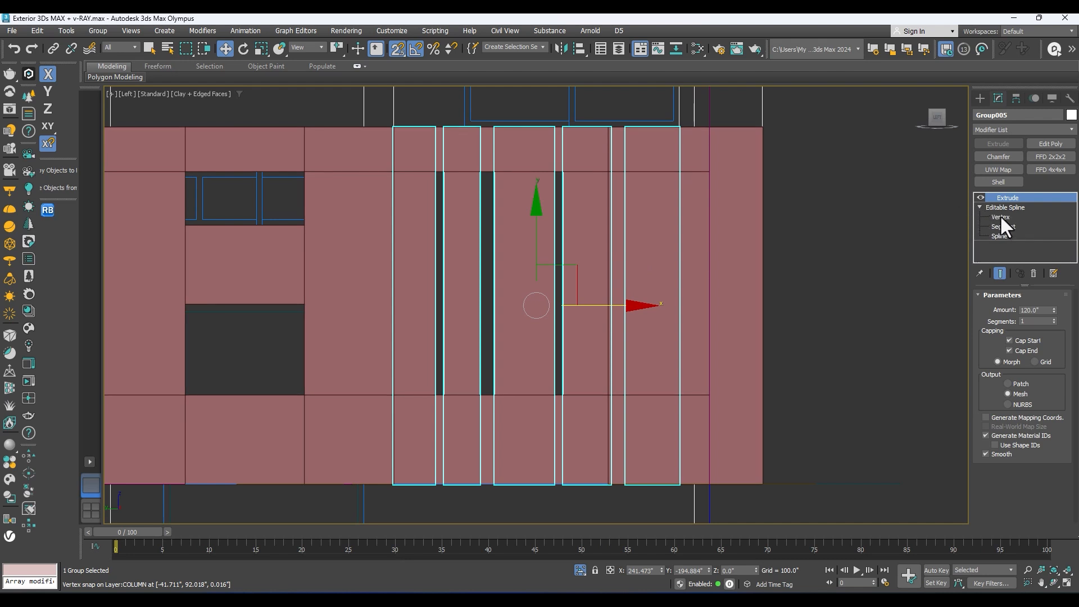
pyautogui.click(1000, 217)
pyautogui.scroll(-2, 545, 272)
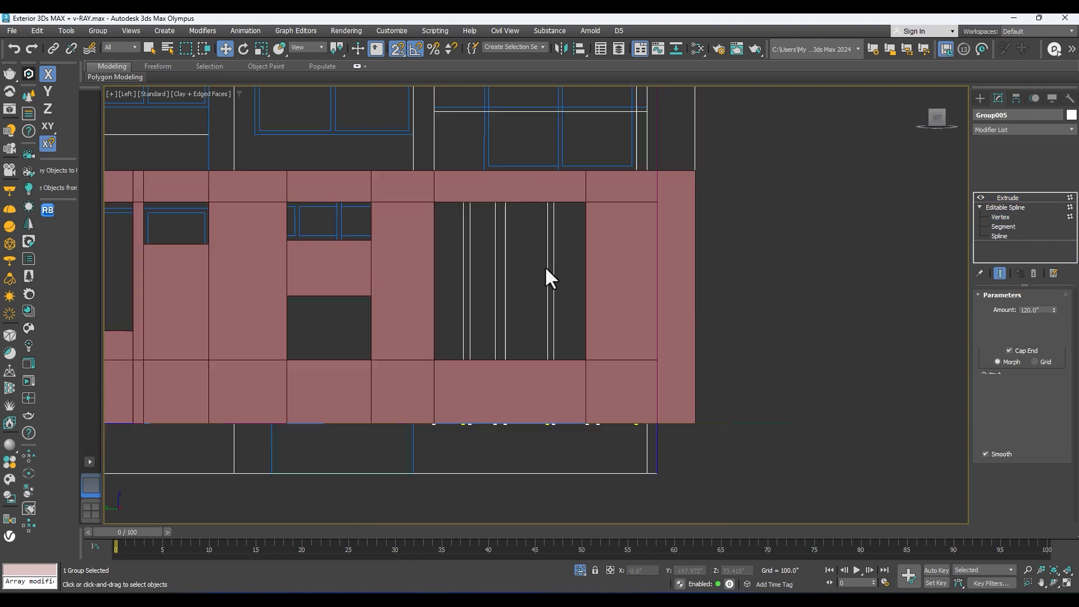
pyautogui.click(1007, 197)
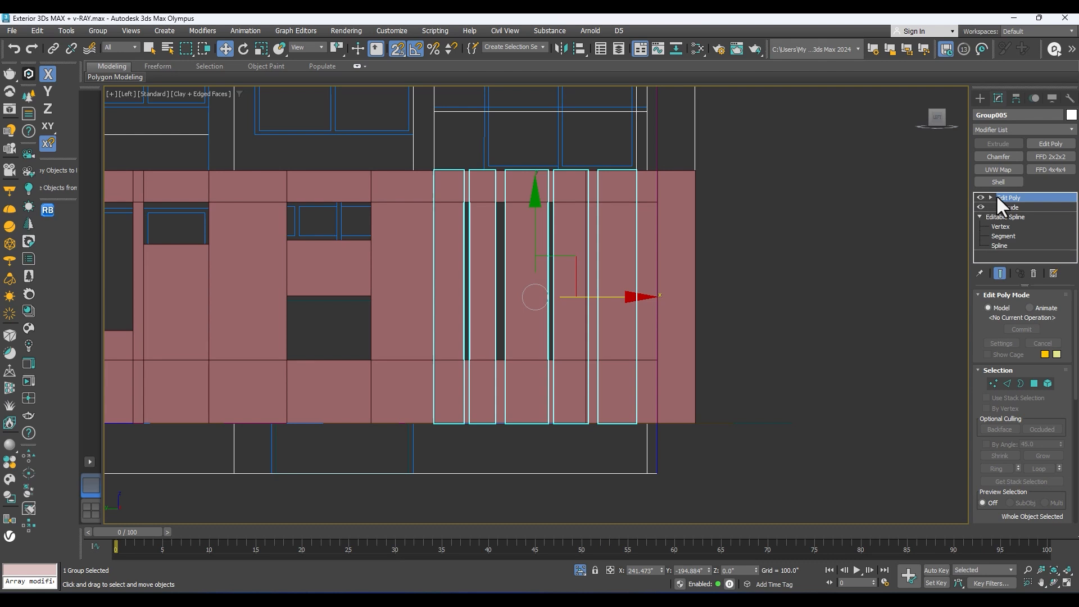
# Step: Add an Edit Poly modifier to the side wall pieces and lower their top vertices to the beam's underside with vertex snapping
pyautogui.click(991, 198)
pyautogui.click(1000, 205)
pyautogui.moveTo(759, 150); pyautogui.dragTo(292, 278)
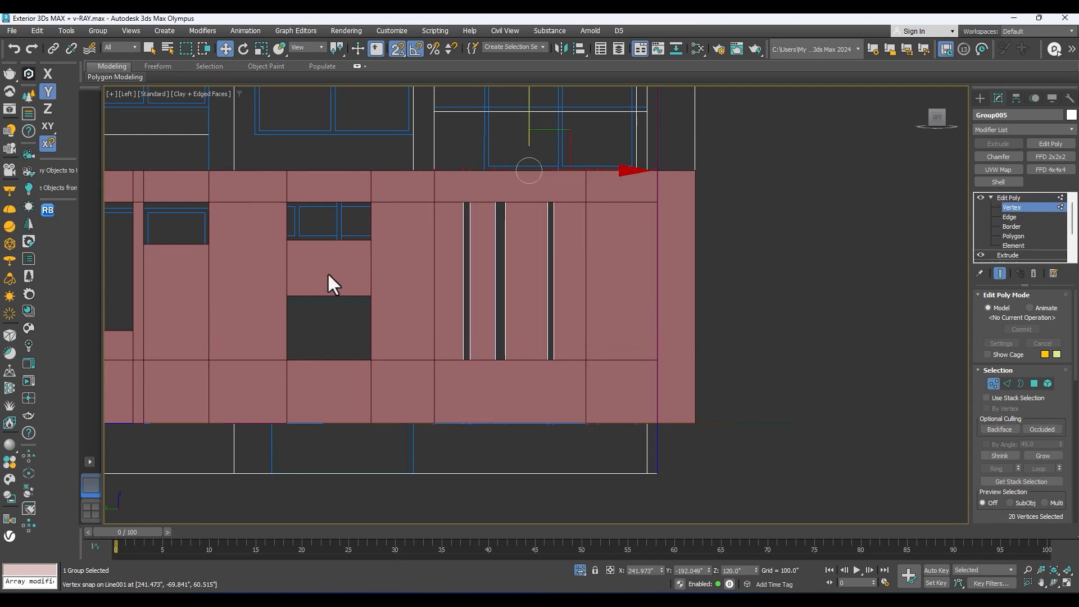
pyautogui.moveTo(291, 278); pyautogui.dragTo(301, 330, button='middle')
pyautogui.moveTo(542, 180); pyautogui.dragTo(470, 260)
pyautogui.keyDown('alt'); pyautogui.moveTo(440, 267); pyautogui.dragTo(666, 281, button='middle'); pyautogui.keyUp('alt')
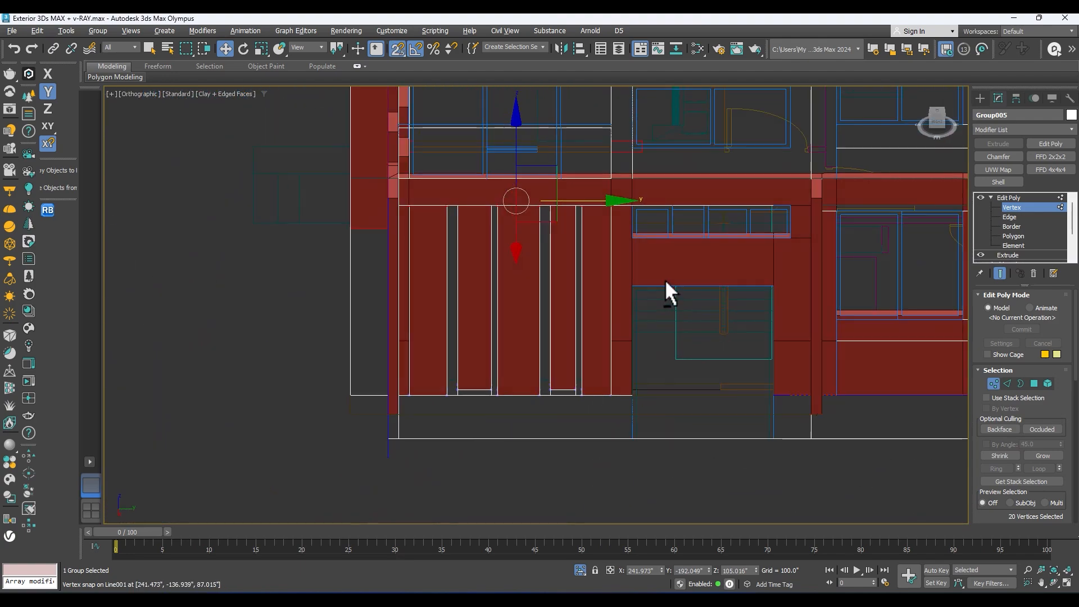
pyautogui.click(1007, 197)
# Step: Select the main wall's end polygon beside the entrance column in Polygon mode
pyautogui.keyDown('alt'); pyautogui.moveTo(731, 264); pyautogui.dragTo(436, 258, button='middle'); pyautogui.keyUp('alt')
pyautogui.scroll(3, 544, 260)
pyautogui.scroll(2, 585, 212)
pyautogui.click(630, 189)
pyautogui.click(922, 191)
pyautogui.click(646, 164)
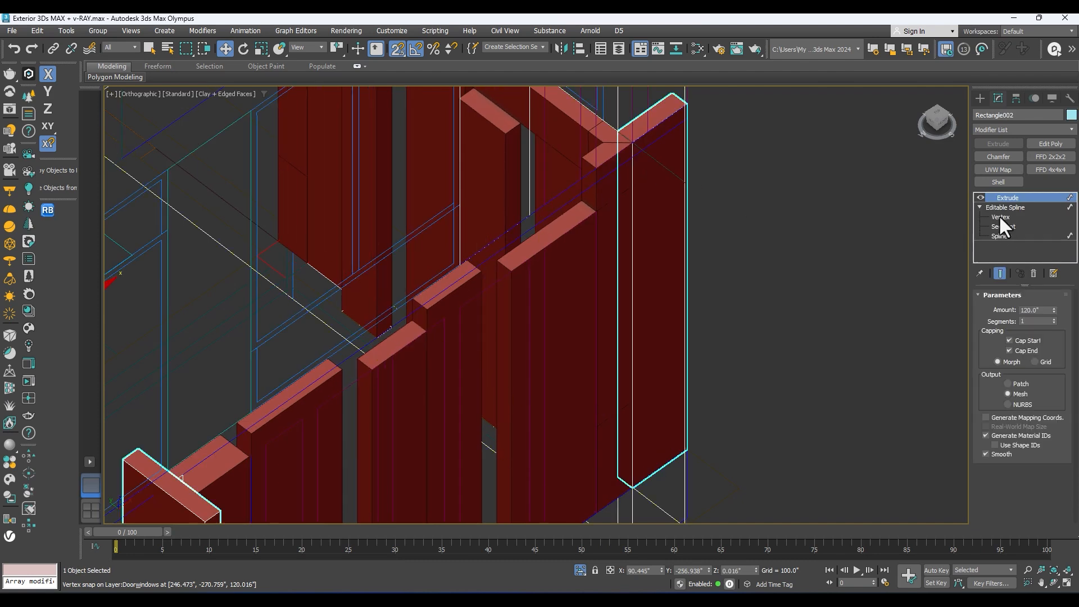
pyautogui.click(607, 164)
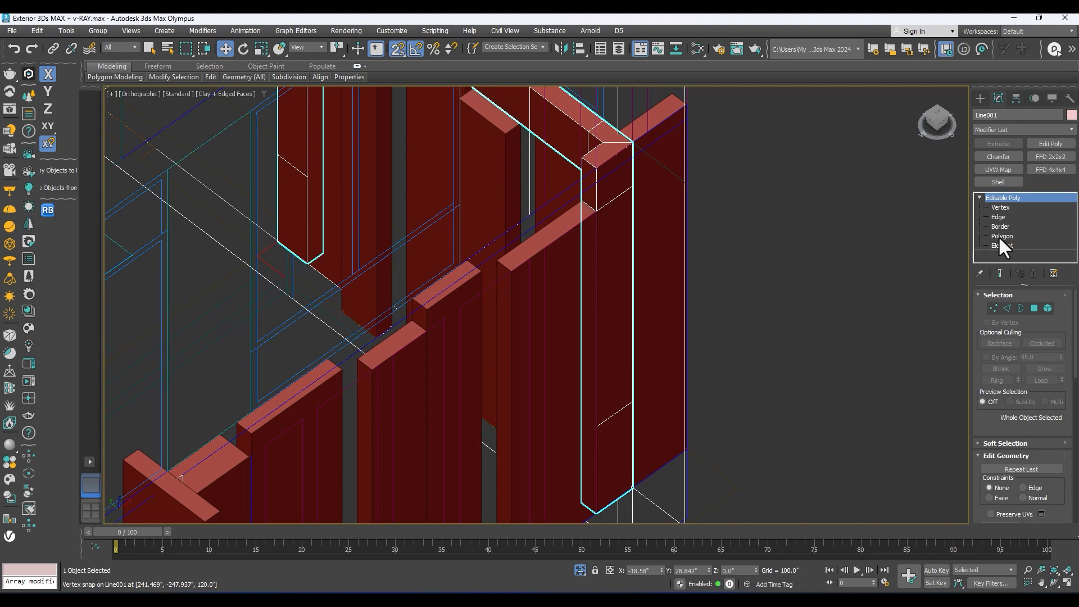
pyautogui.click(1002, 236)
pyautogui.scroll(2, 586, 174)
pyautogui.click(588, 175)
pyautogui.moveTo(594, 172)
pyautogui.keyDown('alt'); pyautogui.mouseDown(button='middle')
pyautogui.moveTo(515, 184)
pyautogui.moveTo(632, 337)
pyautogui.moveTo(648, 342)
pyautogui.moveTo(652, 284)
pyautogui.moveTo(728, 283)
pyautogui.mouseUp(button='middle'); pyautogui.keyUp('alt')
# Step: Switch to 3D snapping in perspective view and move the end polygon along X to align with the entrance column's corner
pyautogui.scroll(-2, 517, 185)
pyautogui.press('s')
pyautogui.moveTo(830, 285); pyautogui.dragTo(158, 173)
pyautogui.press('p')
pyautogui.press('z')
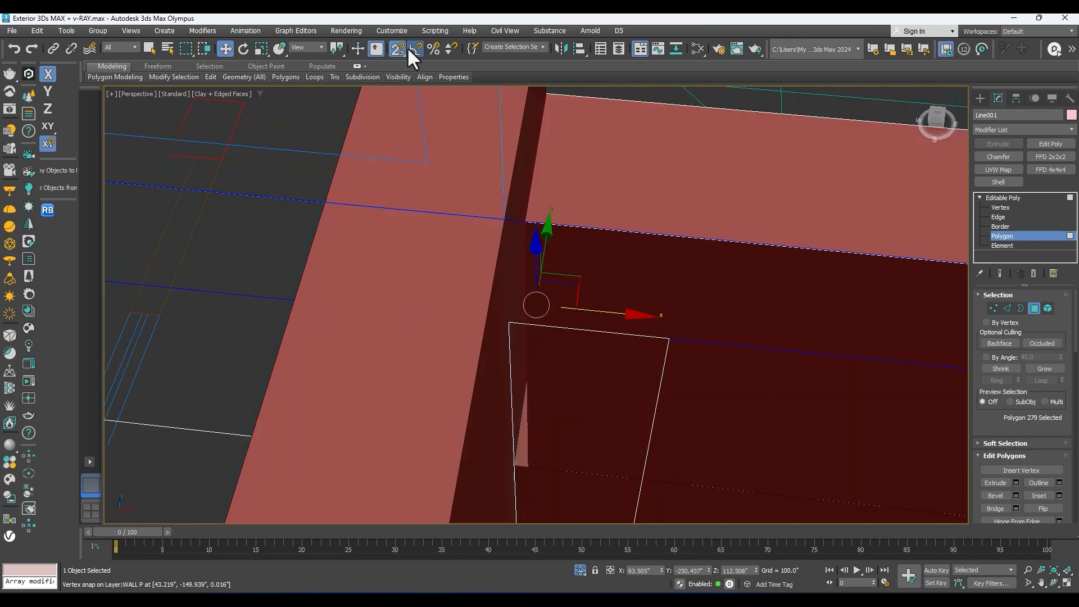
pyautogui.moveTo(395, 47); pyautogui.dragTo(400, 136)
pyautogui.moveTo(395, 97); pyautogui.dragTo(395, 96)
pyautogui.scroll(-4, 515, 343)
pyautogui.keyDown('alt'); pyautogui.moveTo(515, 342); pyautogui.dragTo(605, 351, button='middle'); pyautogui.keyUp('alt')
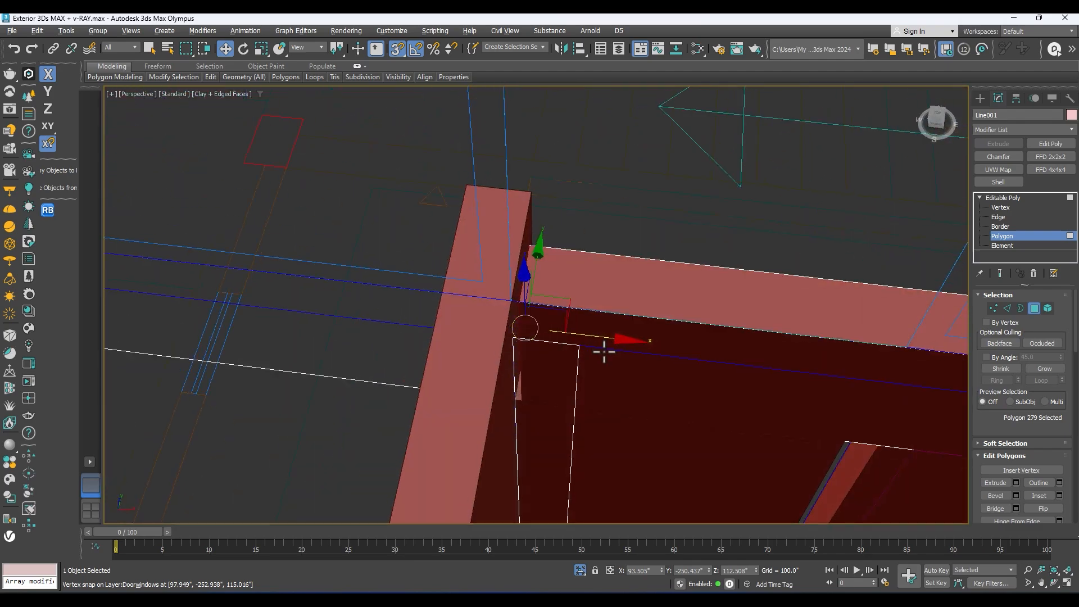
pyautogui.moveTo(597, 337); pyautogui.dragTo(531, 195)
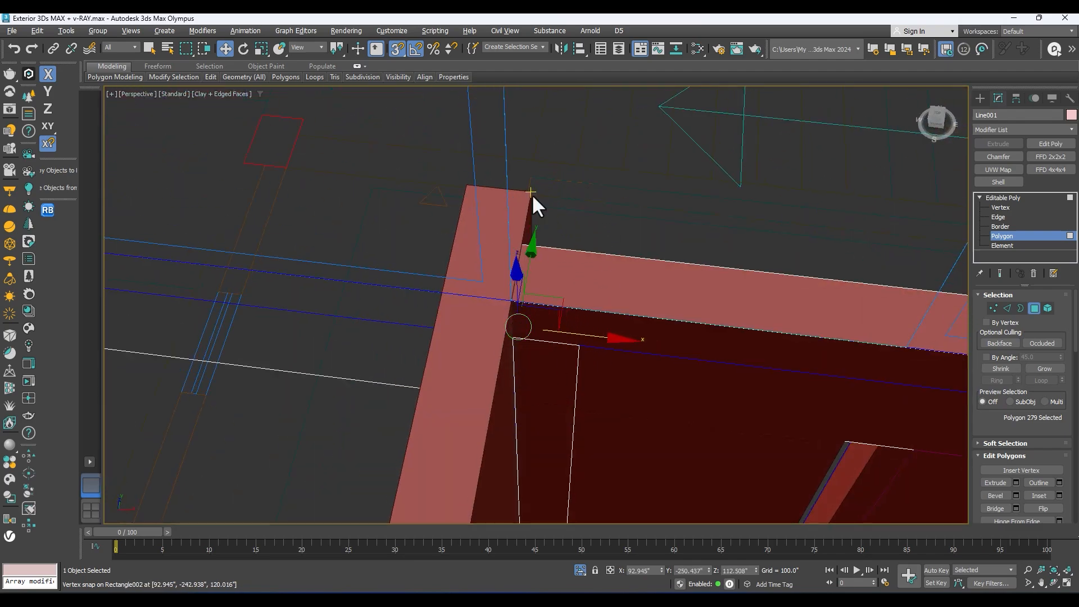
# Step: Examine the wall and column joints around the front entrance from several angles
pyautogui.scroll(-5, 532, 194)
pyautogui.keyDown('alt'); pyautogui.moveTo(489, 173); pyautogui.dragTo(479, 354, button='middle'); pyautogui.keyUp('alt')
pyautogui.scroll(4, 583, 310)
pyautogui.scroll(-5, 552, 309)
pyautogui.scroll(4, 587, 349)
pyautogui.moveTo(589, 349)
pyautogui.keyDown('alt'); pyautogui.mouseDown(button='middle')
pyautogui.moveTo(503, 349)
pyautogui.moveTo(574, 354)
pyautogui.mouseUp(button='middle'); pyautogui.keyUp('alt')
pyautogui.scroll(-4, 504, 349)
pyautogui.keyDown('alt'); pyautogui.moveTo(364, 383); pyautogui.dragTo(441, 395, button='middle'); pyautogui.keyUp('alt')
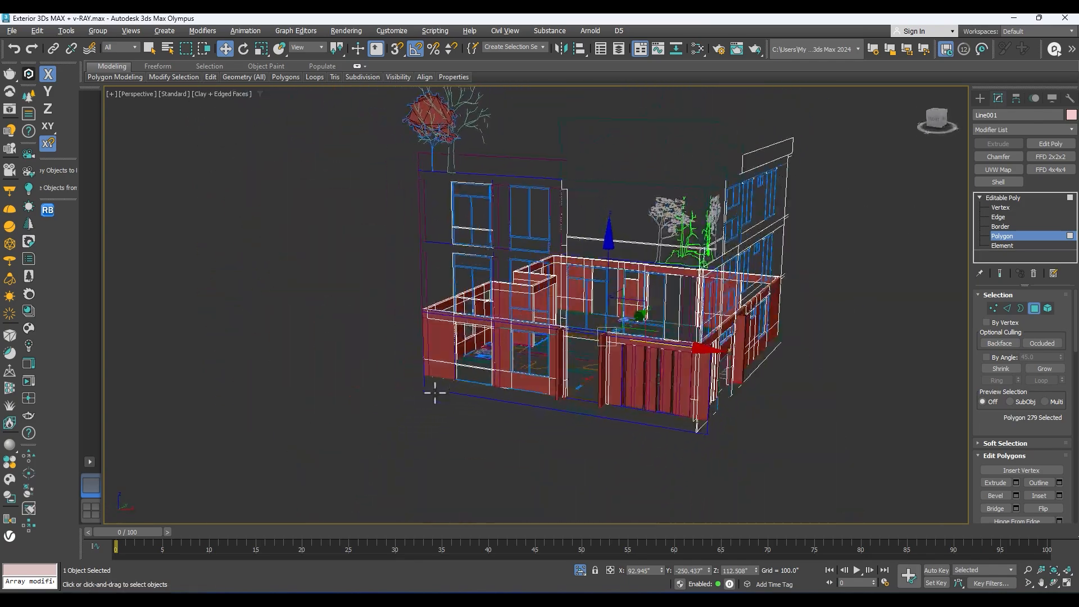
# Step: Frame the front view, switch to AutoCAD to examine the floor levels on the front elevation, and return to 3ds Max
pyautogui.press('f')
pyautogui.scroll(10, 418, 372)
pyautogui.scroll(-5, 428, 369)
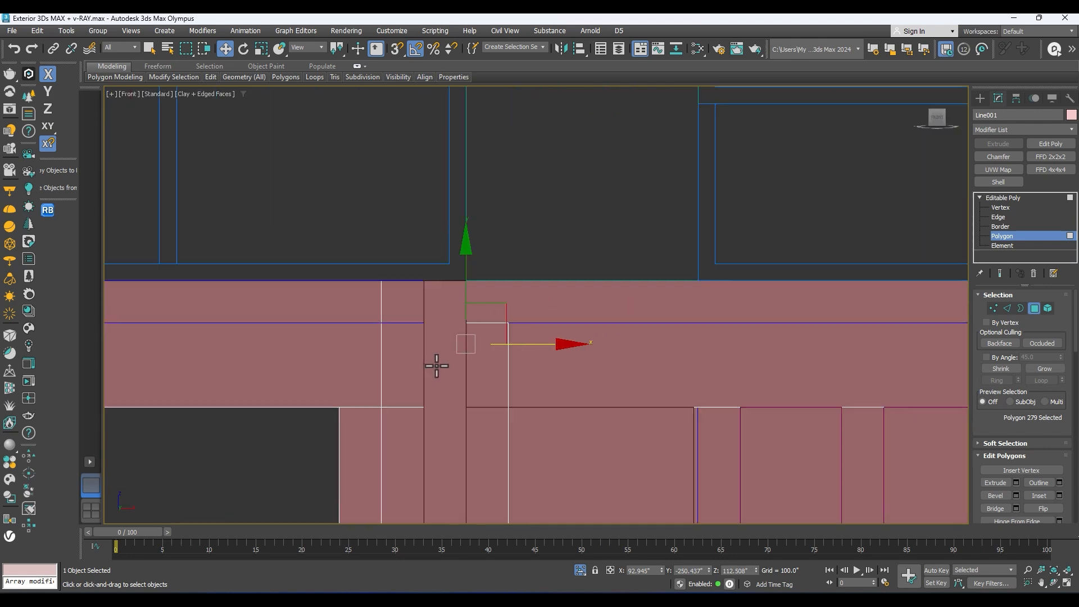
pyautogui.scroll(-5, 436, 366)
pyautogui.click(675, 556)
pyautogui.scroll(3, 551, 319)
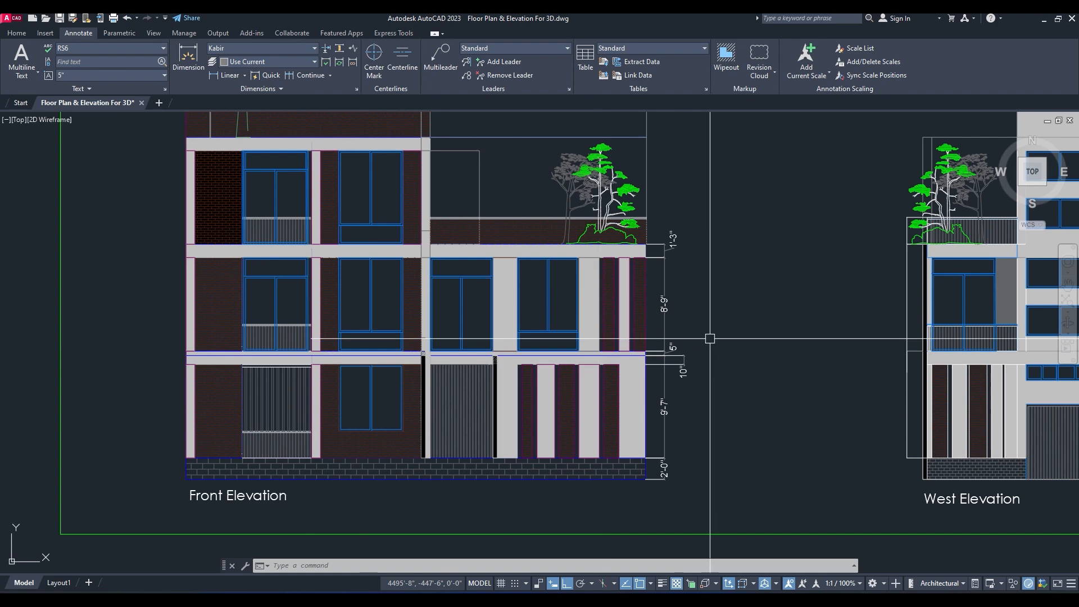
pyautogui.moveTo(288, 370); pyautogui.dragTo(344, 333, button='middle')
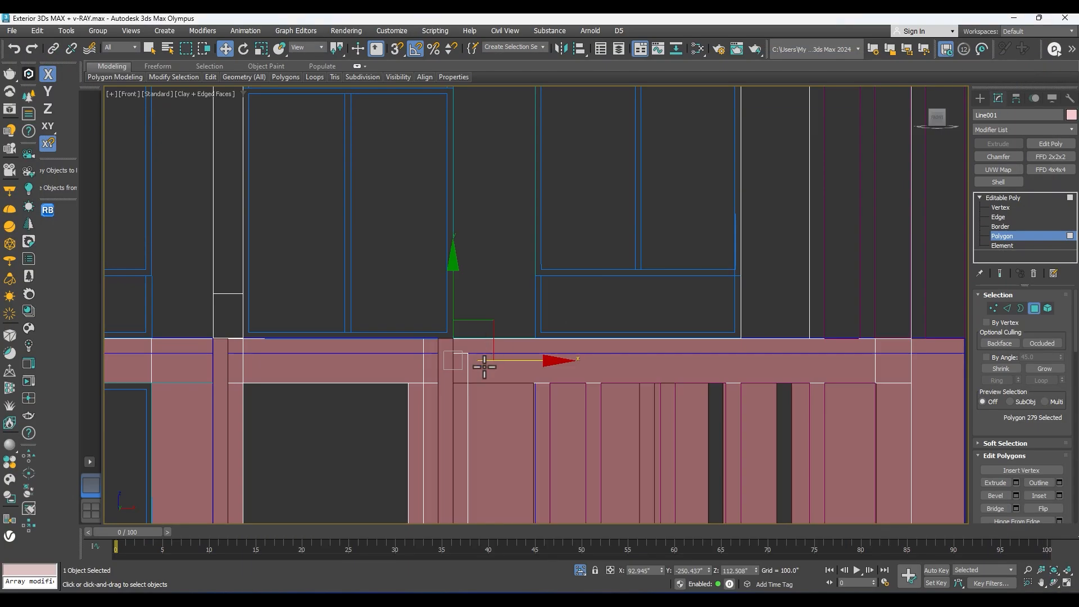
pyautogui.scroll(-5, 484, 366)
pyautogui.moveTo(484, 367); pyautogui.dragTo(466, 289, button='middle')
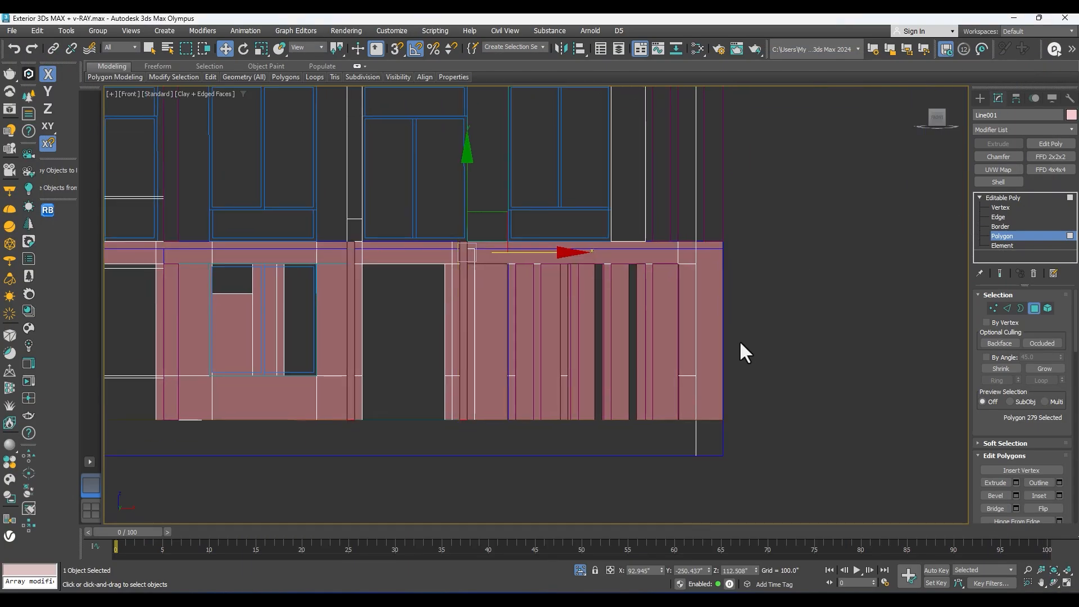
# Step: Leave Polygon mode and clone the ground floor wall upward in the front view as one copy named Line002
pyautogui.click(1018, 200)
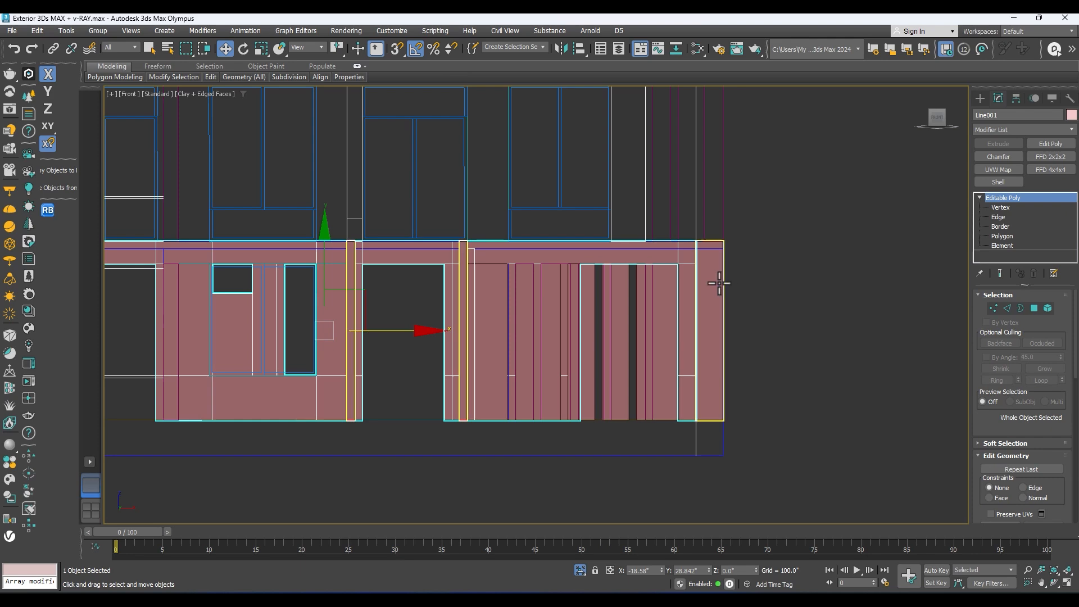
pyautogui.click(716, 286)
pyautogui.scroll(-5, 606, 304)
pyautogui.moveTo(606, 305); pyautogui.dragTo(689, 360, button='middle')
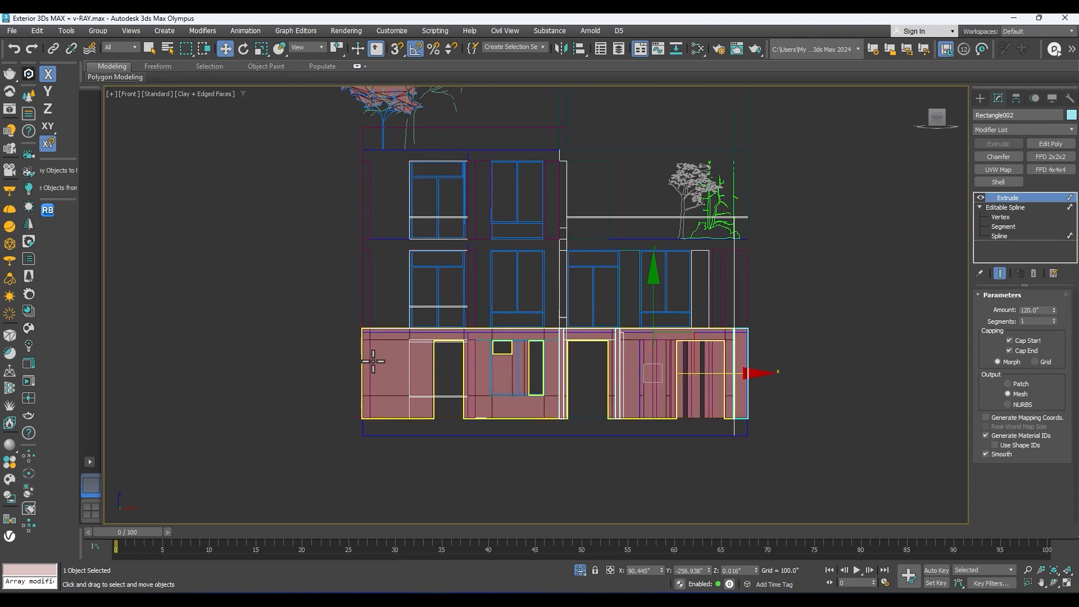
pyautogui.click(554, 349)
pyautogui.keyDown('shift'); pyautogui.moveTo(551, 289); pyautogui.dragTo(551, 123); pyautogui.keyUp('shift')
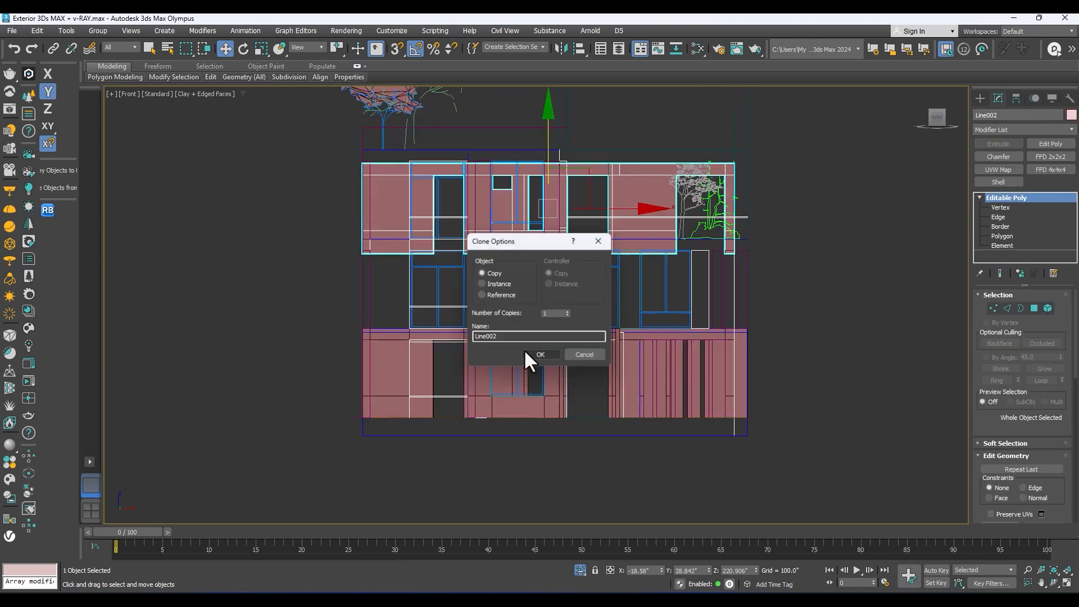
pyautogui.click(532, 355)
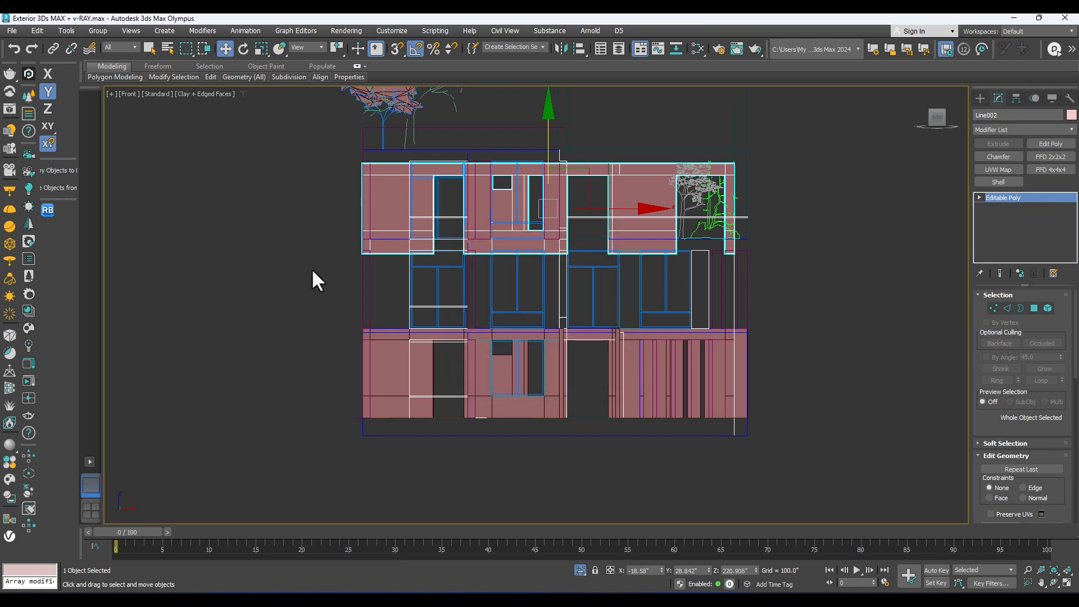
# Step: Move the cloned wall down with snapping so its base sits on top of the ground floor wall
pyautogui.scroll(6, 372, 253)
pyautogui.press('s')
pyautogui.moveTo(364, 260); pyautogui.dragTo(352, 333)
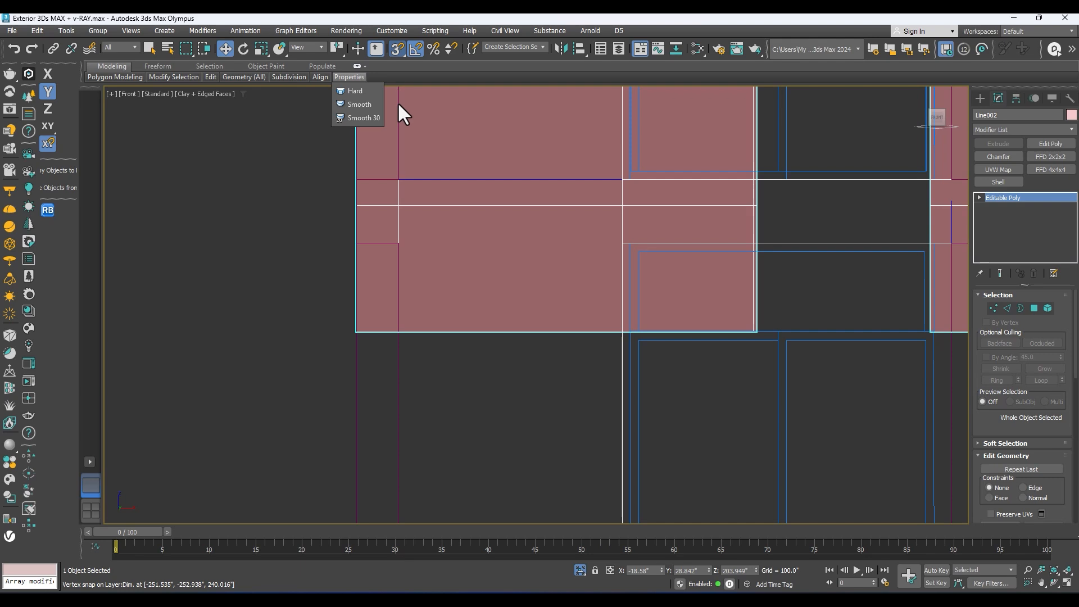
pyautogui.scroll(-4, 387, 241)
pyautogui.moveTo(386, 248); pyautogui.dragTo(389, 336)
pyautogui.moveTo(622, 355); pyautogui.dragTo(516, 222, button='middle')
# Step: Draw a rectangle about 36 by 78 inches in the top view over the projecting outline at the front wall's first window
pyautogui.press('t')
pyautogui.press('z')
pyautogui.scroll(-3, 522, 270)
pyautogui.scroll(3, 477, 344)
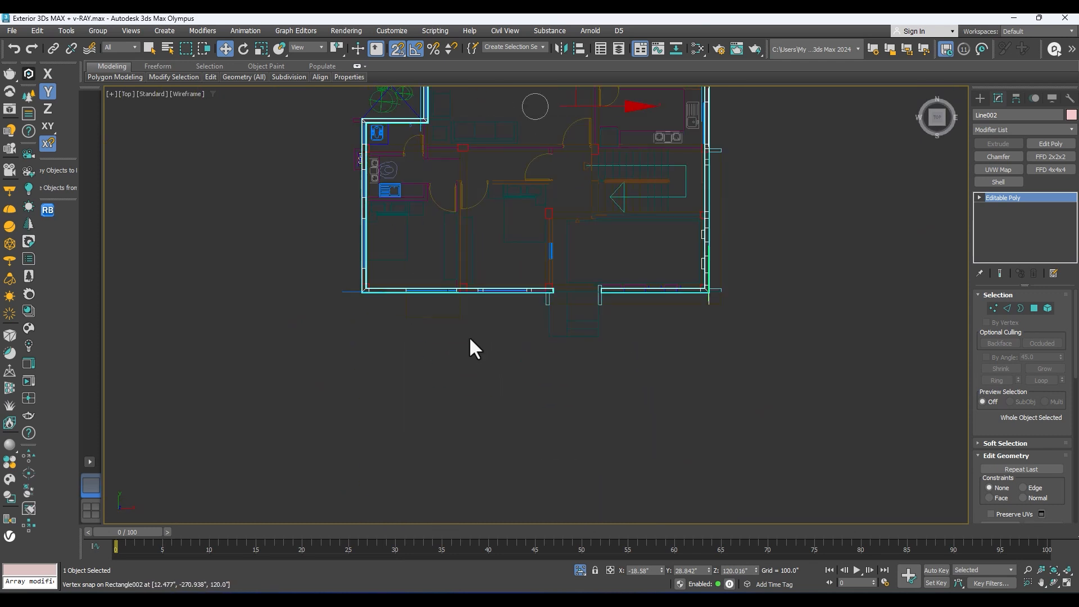
pyautogui.scroll(4, 463, 299)
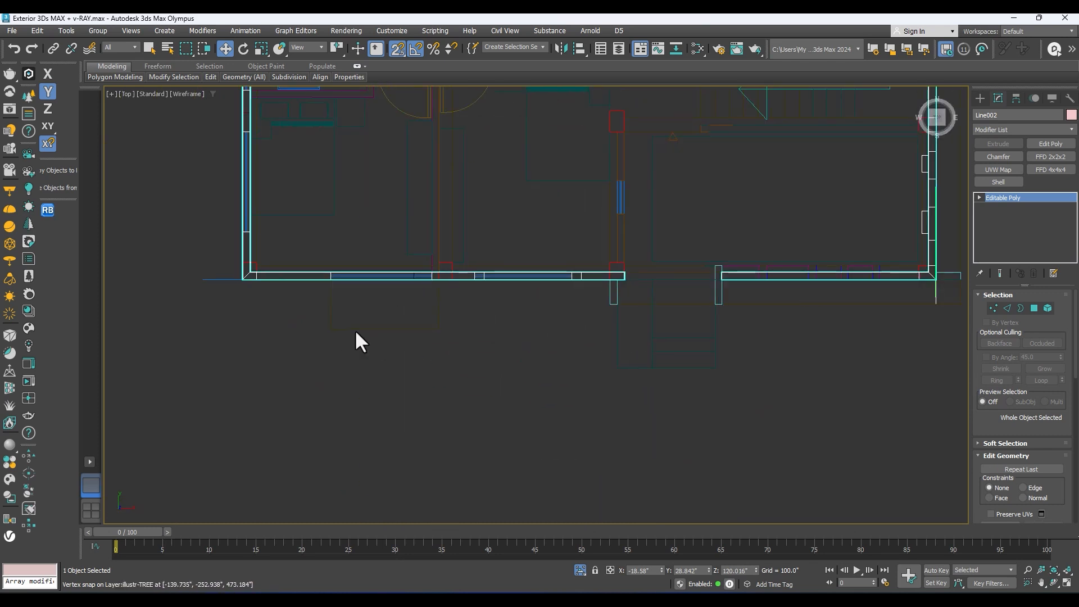
pyautogui.click(979, 99)
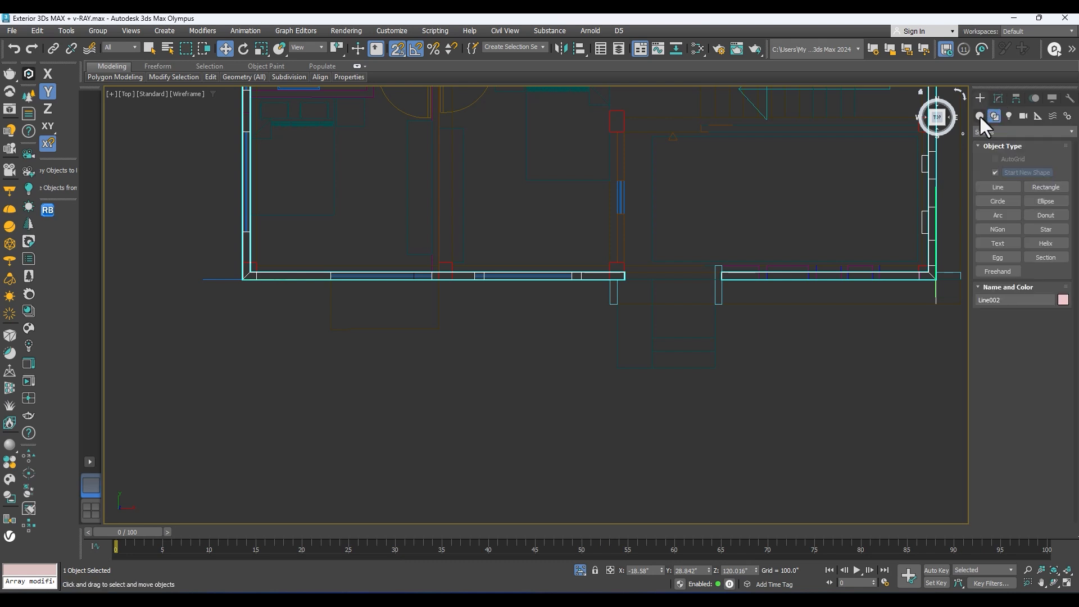
pyautogui.click(1046, 187)
pyautogui.scroll(3, 253, 308)
pyautogui.press('w')
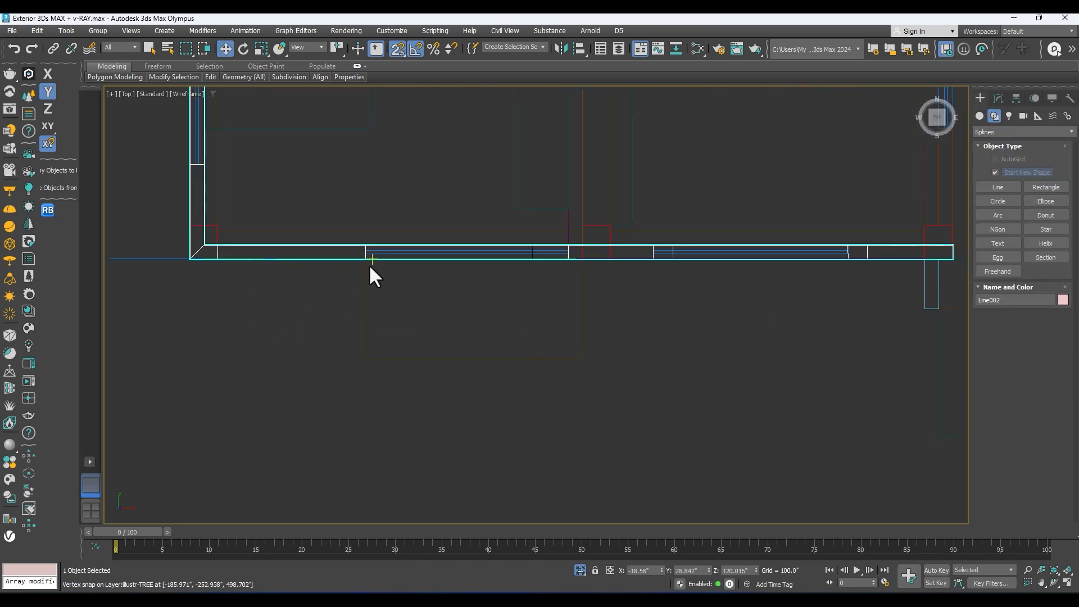
pyautogui.click(1046, 187)
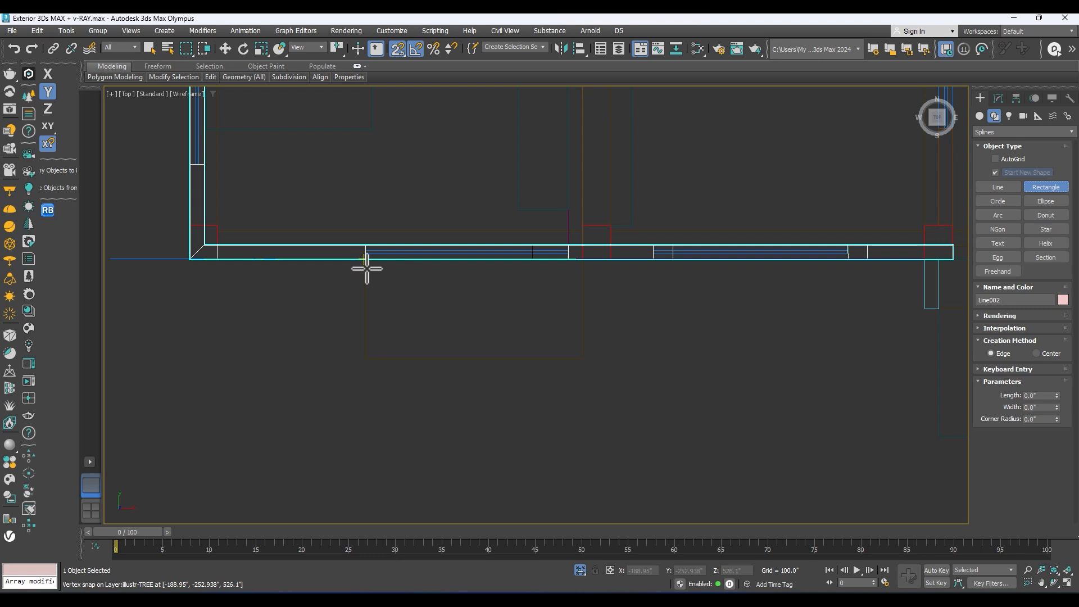
pyautogui.press('w')
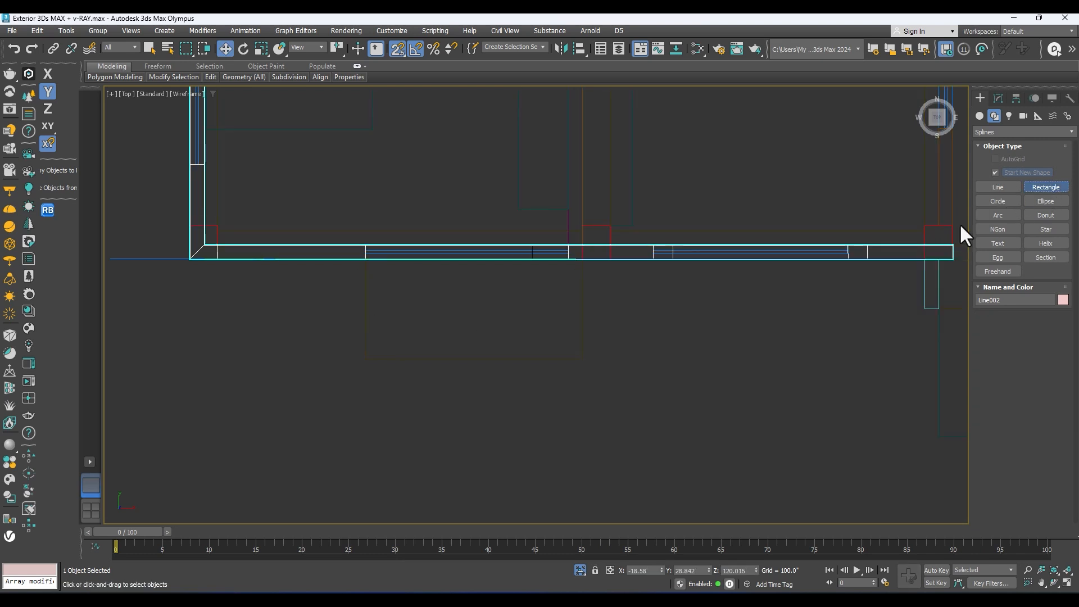
pyautogui.click(1045, 187)
pyautogui.moveTo(371, 361); pyautogui.dragTo(583, 266)
pyautogui.moveTo(593, 277); pyautogui.dragTo(491, 316, button='middle')
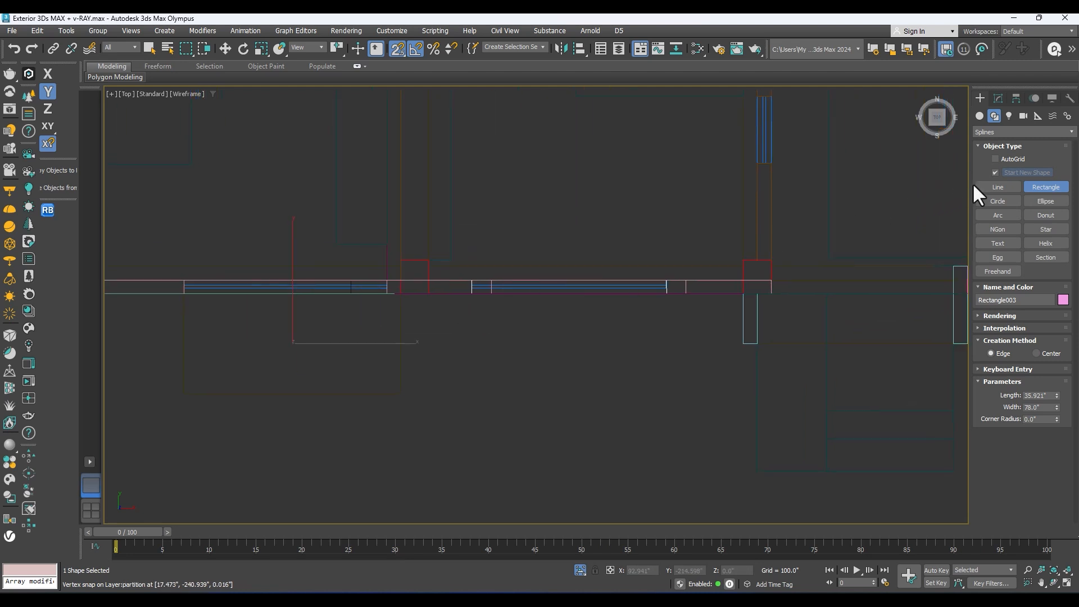
# Step: Disable Start New Shape and draw a rectangle about 18 by 252 inches in front of the wall, from the left entrance column to the outer corner
pyautogui.click(996, 172)
pyautogui.moveTo(796, 290); pyautogui.dragTo(477, 311, button='middle')
pyautogui.scroll(-3, 477, 311)
pyautogui.moveTo(645, 314); pyautogui.dragTo(494, 317, button='middle')
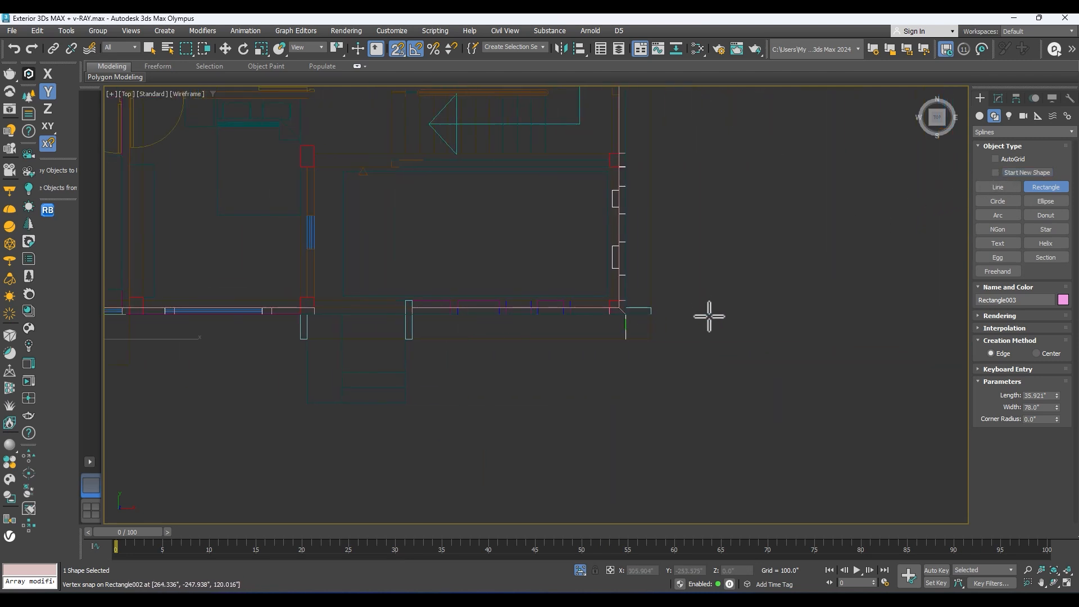
pyautogui.moveTo(215, 384); pyautogui.dragTo(494, 399, button='middle')
pyautogui.scroll(-2, 449, 365)
pyautogui.moveTo(445, 338); pyautogui.dragTo(417, 369, button='middle')
pyautogui.scroll(3, 405, 382)
pyautogui.moveTo(479, 355); pyautogui.dragTo(305, 356, button='middle')
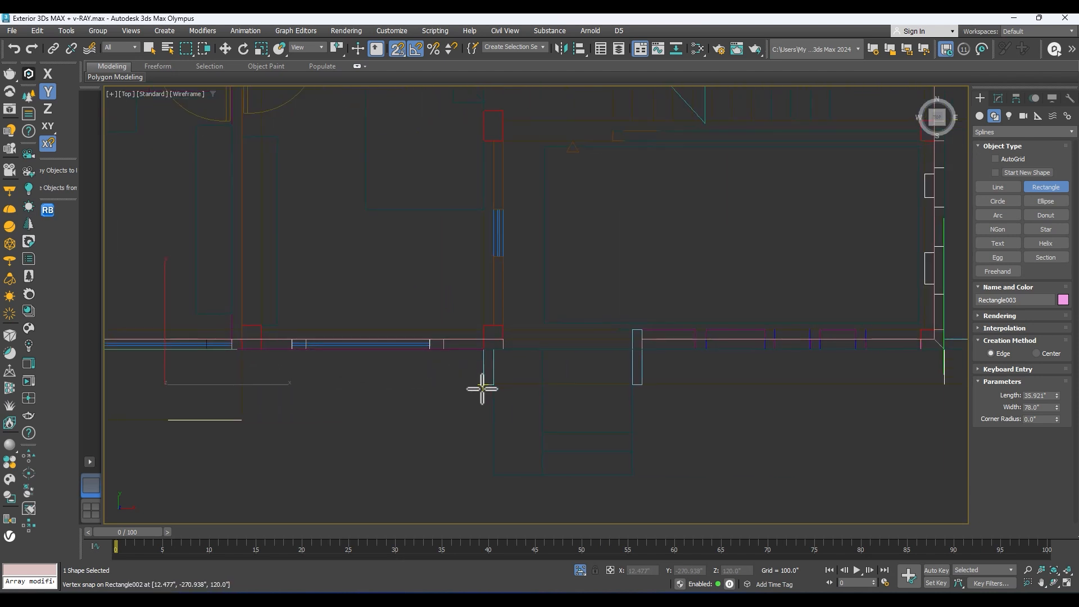
pyautogui.moveTo(480, 388); pyautogui.dragTo(761, 319)
pyautogui.moveTo(794, 339); pyautogui.dragTo(438, 430, button='middle')
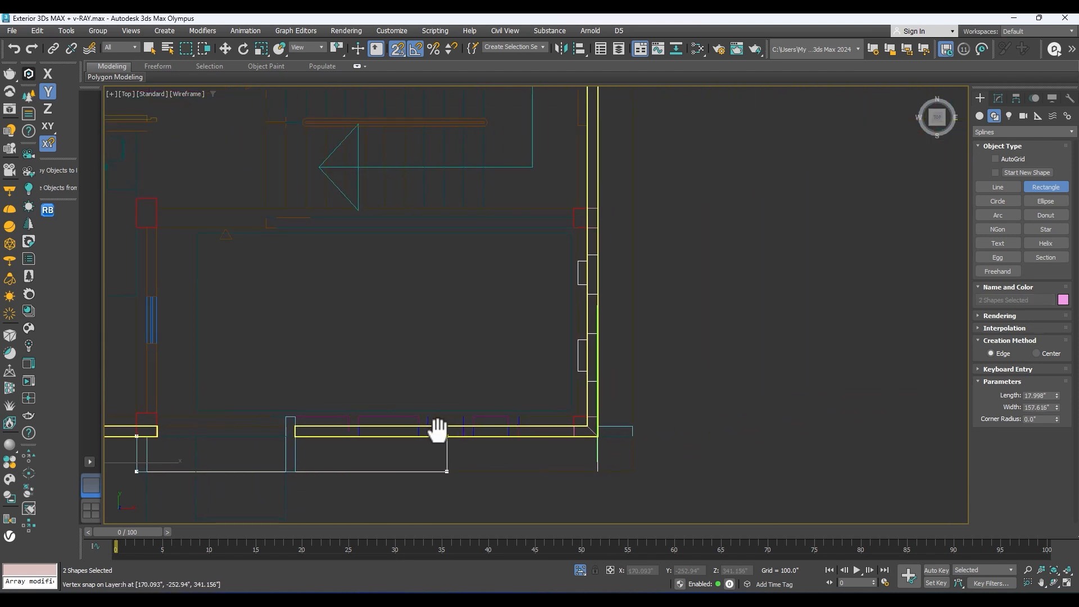
pyautogui.moveTo(514, 449); pyautogui.dragTo(624, 451)
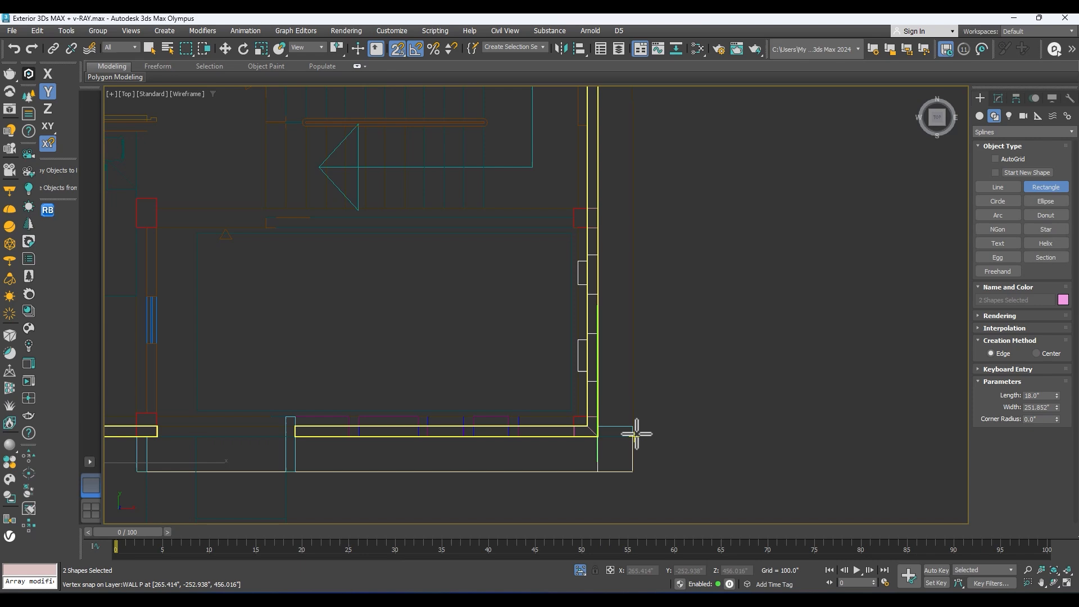
# Step: Draw a rectangle outside the right side wall, from the front outer corner up to the projecting side wall piece
pyautogui.moveTo(636, 433); pyautogui.dragTo(594, 149)
pyautogui.moveTo(595, 149); pyautogui.dragTo(657, 554, button='middle')
pyautogui.moveTo(657, 553); pyautogui.dragTo(651, 487)
pyautogui.moveTo(651, 487); pyautogui.dragTo(616, 365, button='middle')
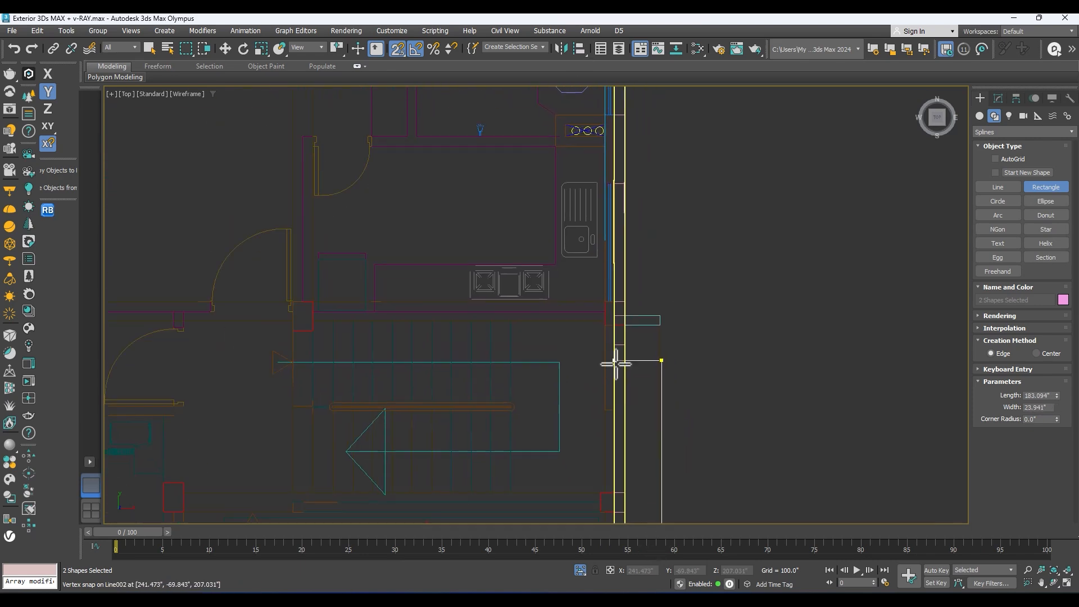
pyautogui.moveTo(634, 317); pyautogui.dragTo(694, 193)
# Step: Finish the right side rectangle and draw rectangles over the two projecting outlines behind the rear wall, the second about 36 by 78 inches
pyautogui.scroll(-6, 693, 214)
pyautogui.moveTo(694, 192); pyautogui.dragTo(680, 395, button='middle')
pyautogui.moveTo(680, 395); pyautogui.dragTo(603, 251)
pyautogui.scroll(3, 646, 293)
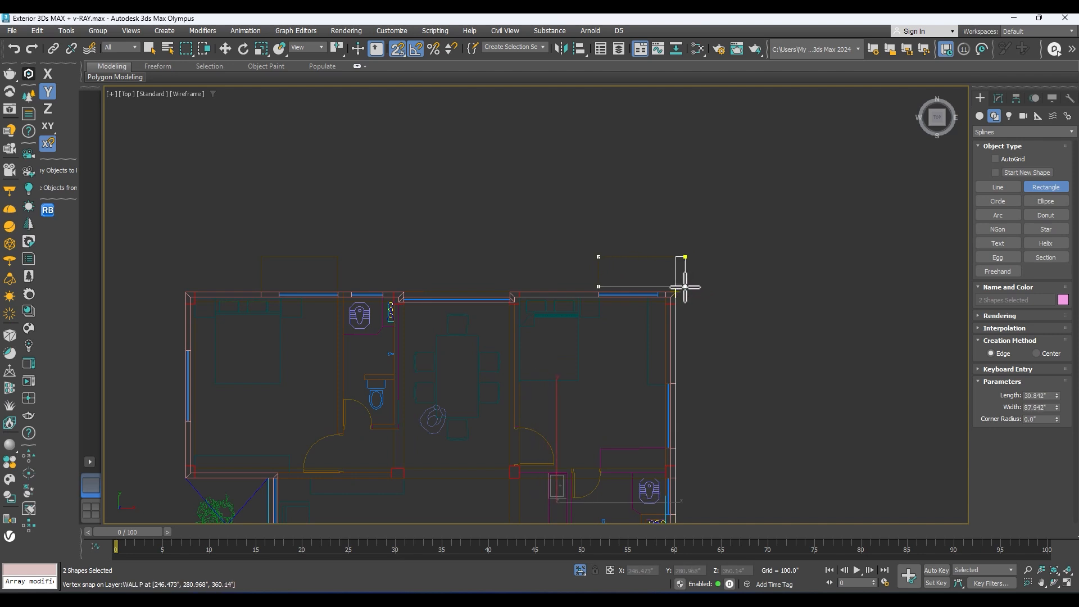
pyautogui.moveTo(380, 223); pyautogui.dragTo(512, 228, button='middle')
pyautogui.scroll(2, 506, 242)
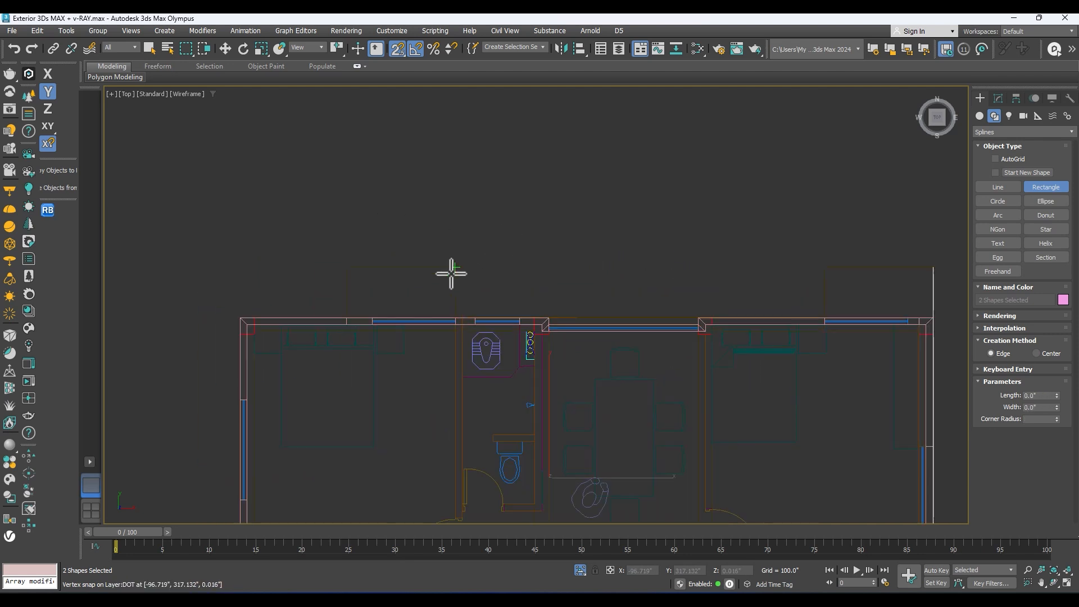
pyautogui.scroll(-5, 470, 211)
pyautogui.moveTo(470, 211); pyautogui.dragTo(504, 177, button='middle')
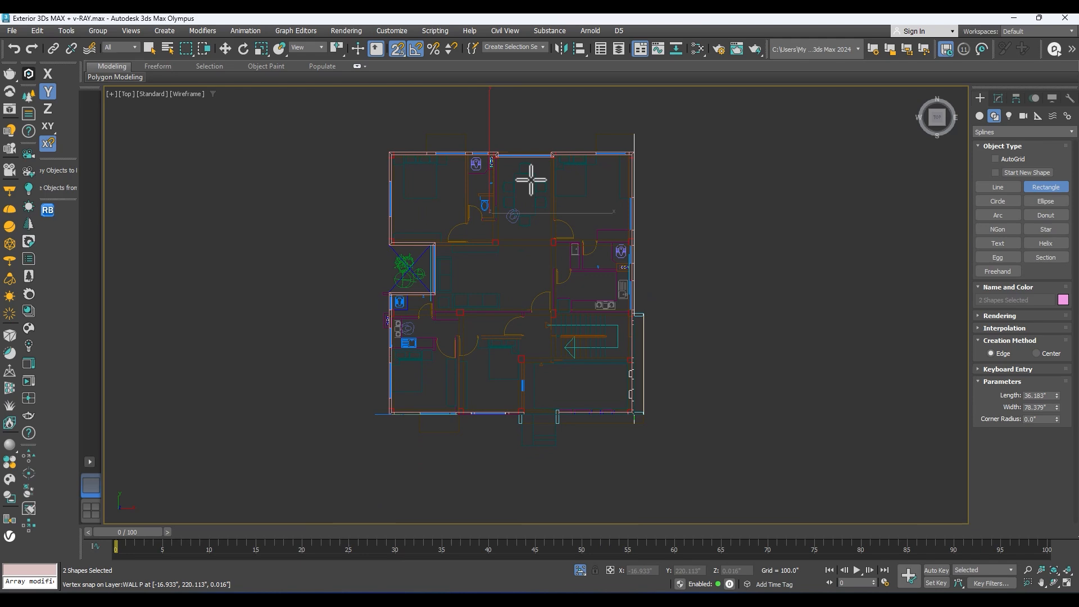
# Step: Extrude the combined projection outlines by 5 inches to form slabs
pyautogui.click(998, 97)
pyautogui.click(998, 144)
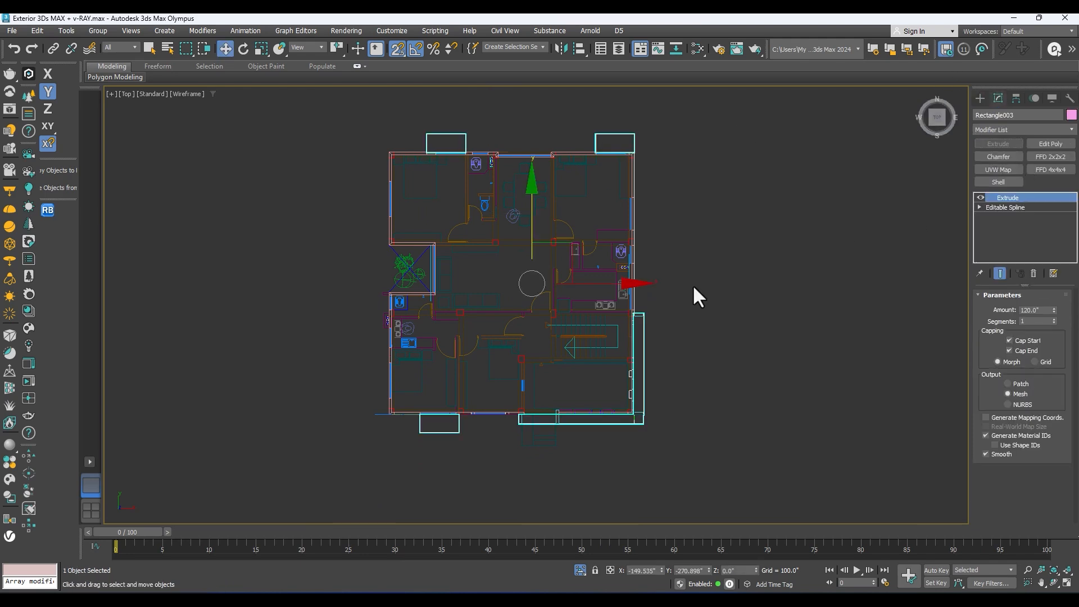
pyautogui.keyDown('alt'); pyautogui.moveTo(849, 238); pyautogui.dragTo(607, 209, button='middle'); pyautogui.keyUp('alt')
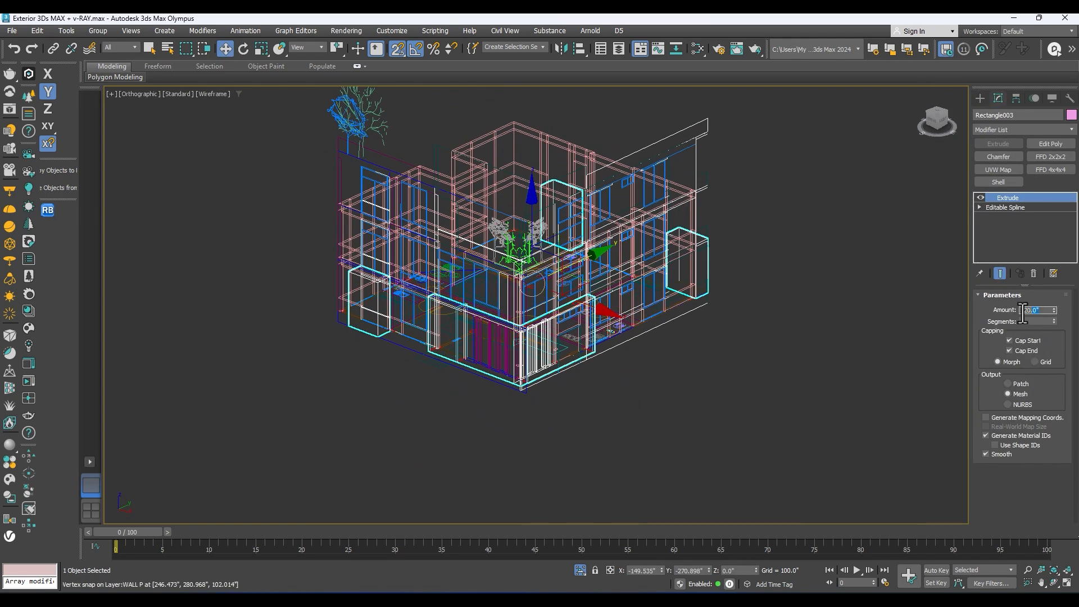
pyautogui.write('5')
pyautogui.press('Return')
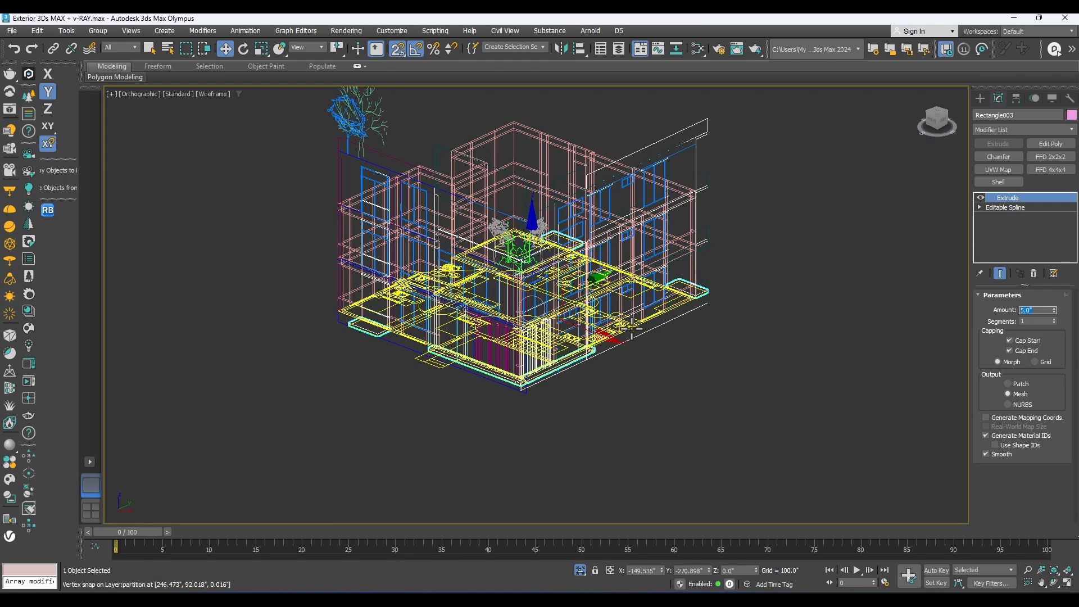
# Step: Switch the viewport to shaded display and examine the slabs around the base of the building
pyautogui.scroll(2, 347, 371)
pyautogui.moveTo(413, 348)
pyautogui.mouseDown(button='middle')
pyautogui.moveTo(395, 391)
pyautogui.moveTo(417, 366)
pyautogui.moveTo(339, 320)
pyautogui.moveTo(341, 336)
pyautogui.moveTo(378, 346)
pyautogui.moveTo(461, 323)
pyautogui.moveTo(551, 319)
pyautogui.moveTo(490, 328)
pyautogui.moveTo(472, 362)
pyautogui.moveTo(525, 334)
pyautogui.mouseUp(button='middle')
pyautogui.press('F3')
pyautogui.scroll(2, 473, 361)
pyautogui.keyDown('alt'); pyautogui.moveTo(416, 386); pyautogui.dragTo(444, 402, button='middle'); pyautogui.keyUp('alt')
pyautogui.keyDown('alt'); pyautogui.moveTo(579, 390); pyautogui.dragTo(370, 287, button='middle'); pyautogui.keyUp('alt')
pyautogui.scroll(3, 426, 358)
pyautogui.scroll(-2, 442, 322)
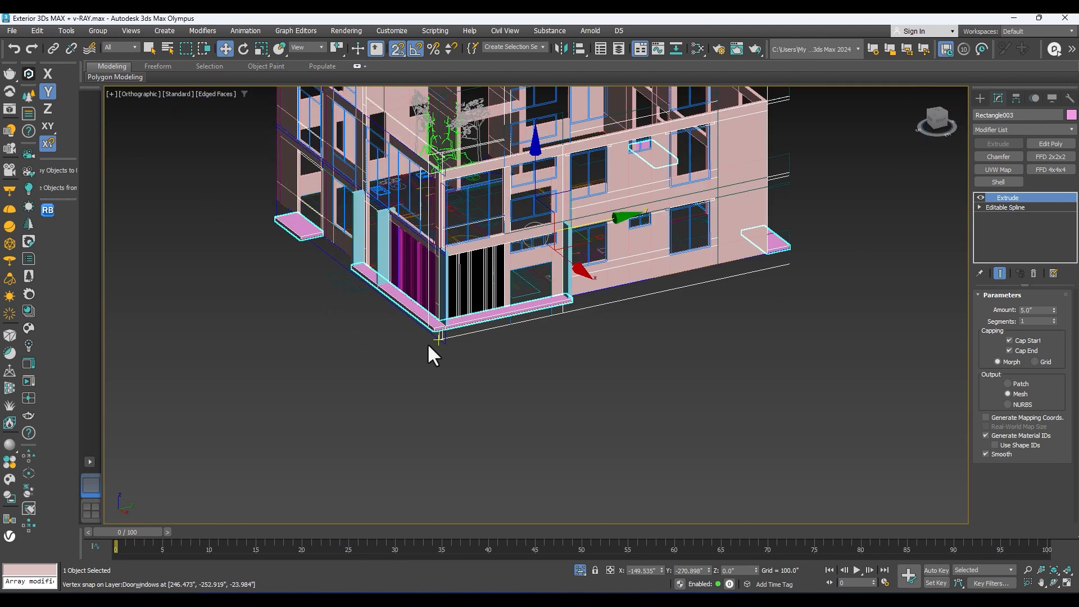
# Step: Clone the base slabs upward as a single copy in the left view, near the top of the ground floor windows
pyautogui.press('l')
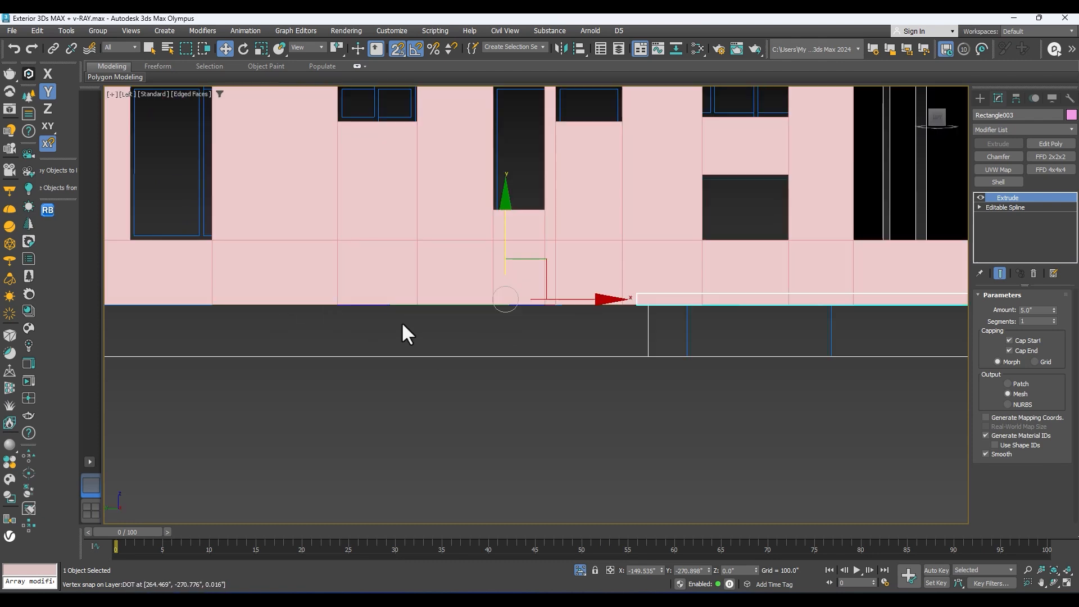
pyautogui.scroll(-5, 451, 310)
pyautogui.scroll(3, 498, 301)
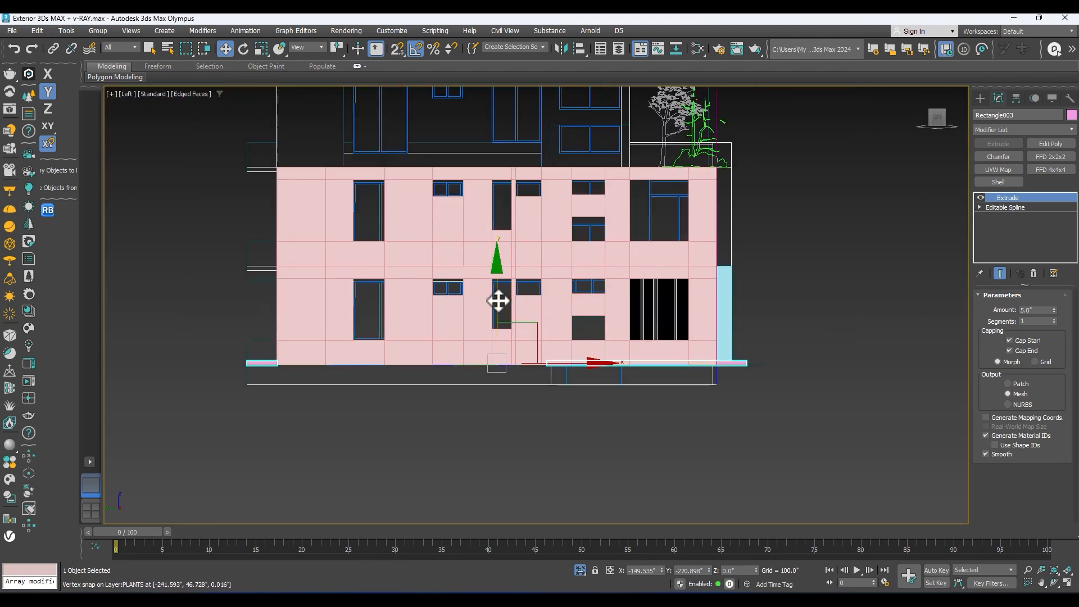
pyautogui.keyDown('shift'); pyautogui.moveTo(495, 290); pyautogui.dragTo(481, 214); pyautogui.keyUp('shift')
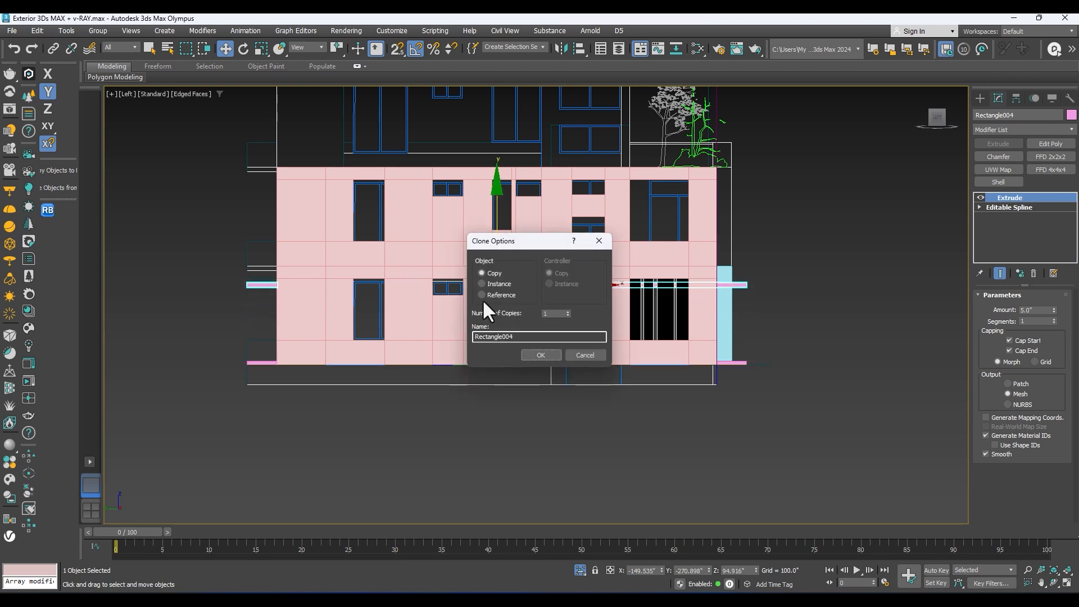
pyautogui.click(539, 355)
# Step: Move the copied slabs up with snapping onto the slab line above the ground floor in the elevation, leaving nothing selected
pyautogui.scroll(4, 268, 284)
pyautogui.press('s')
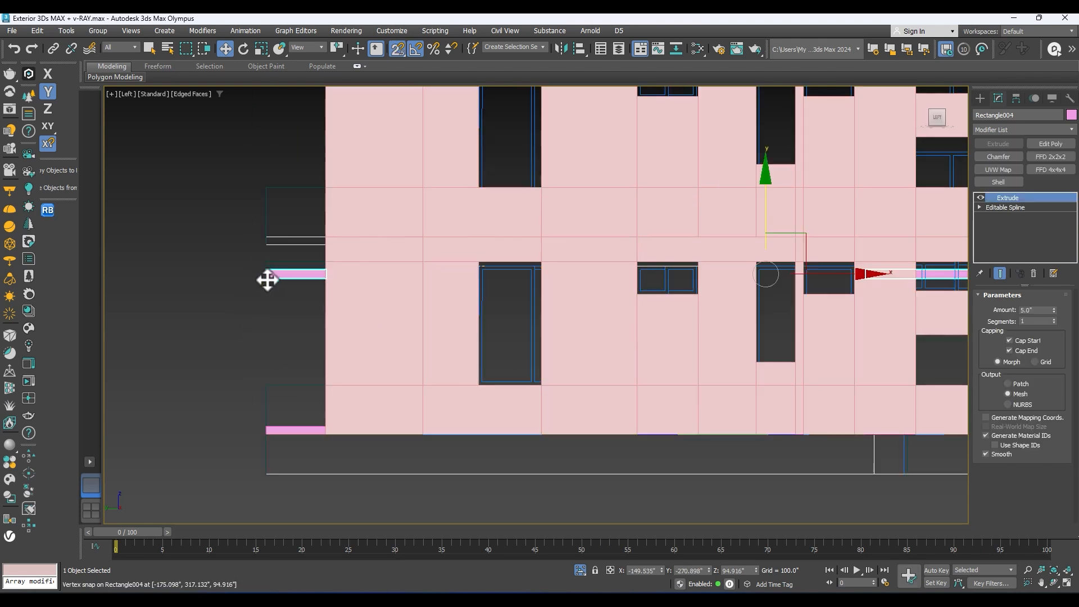
pyautogui.moveTo(269, 273); pyautogui.dragTo(266, 235)
pyautogui.press('z')
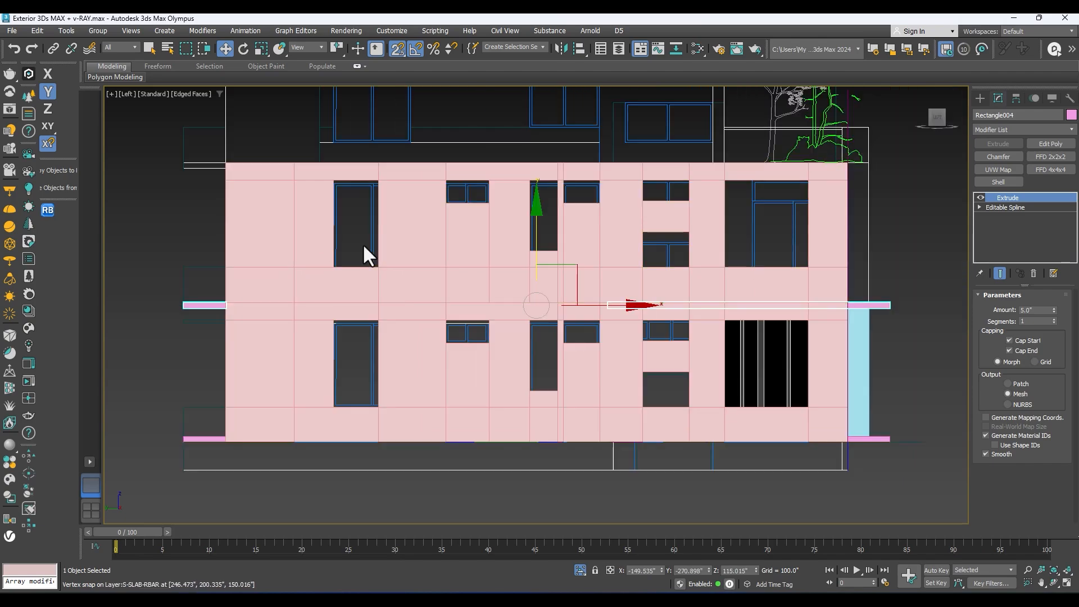
pyautogui.keyDown('alt'); pyautogui.moveTo(362, 244); pyautogui.dragTo(337, 285, button='middle'); pyautogui.keyUp('alt')
pyautogui.scroll(-3, 421, 292)
pyautogui.moveTo(466, 320); pyautogui.dragTo(815, 424, button='middle')
pyautogui.click(815, 424)
# Step: Select the panel group on the side wall near the front corner and switch the material editor to Compact mode
pyautogui.moveTo(724, 391); pyautogui.dragTo(542, 434, button='middle')
pyautogui.scroll(-3, 753, 427)
pyautogui.scroll(8, 511, 433)
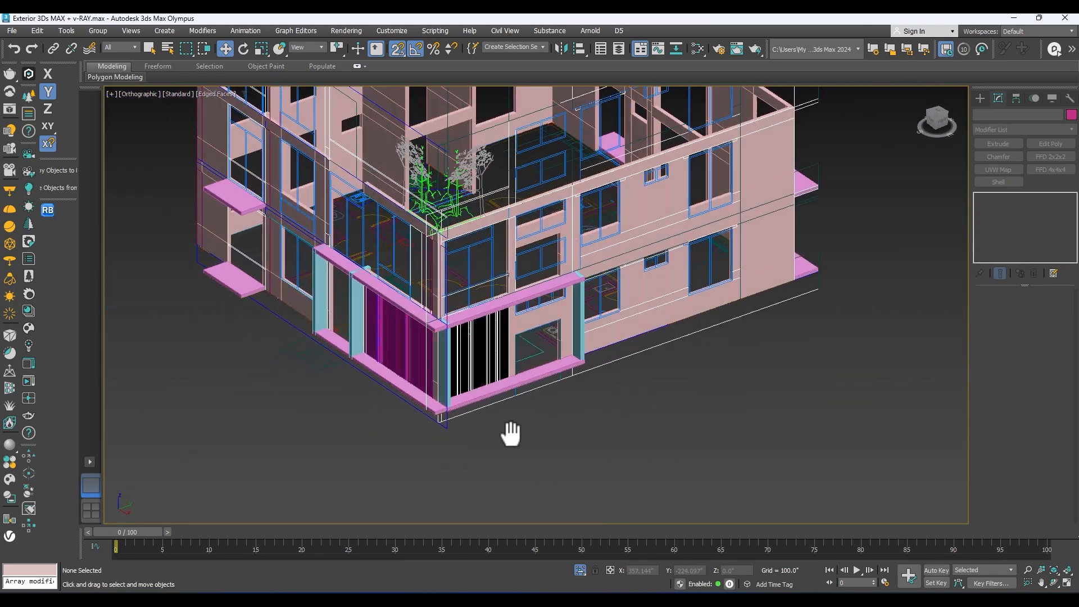
pyautogui.click(466, 353)
pyautogui.scroll(2, 469, 364)
pyautogui.press('m')
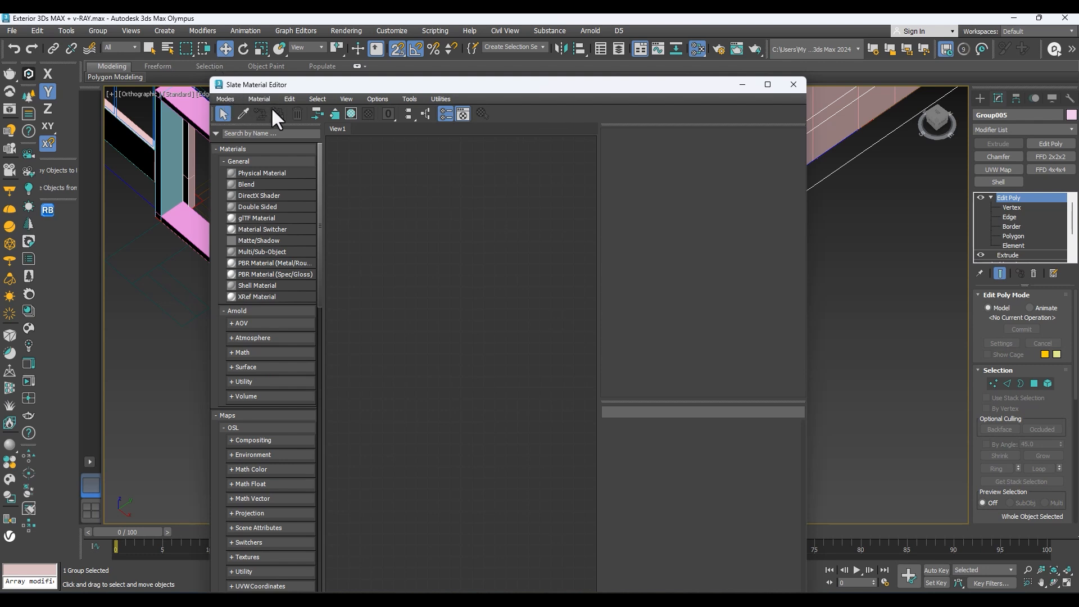
pyautogui.click(258, 98)
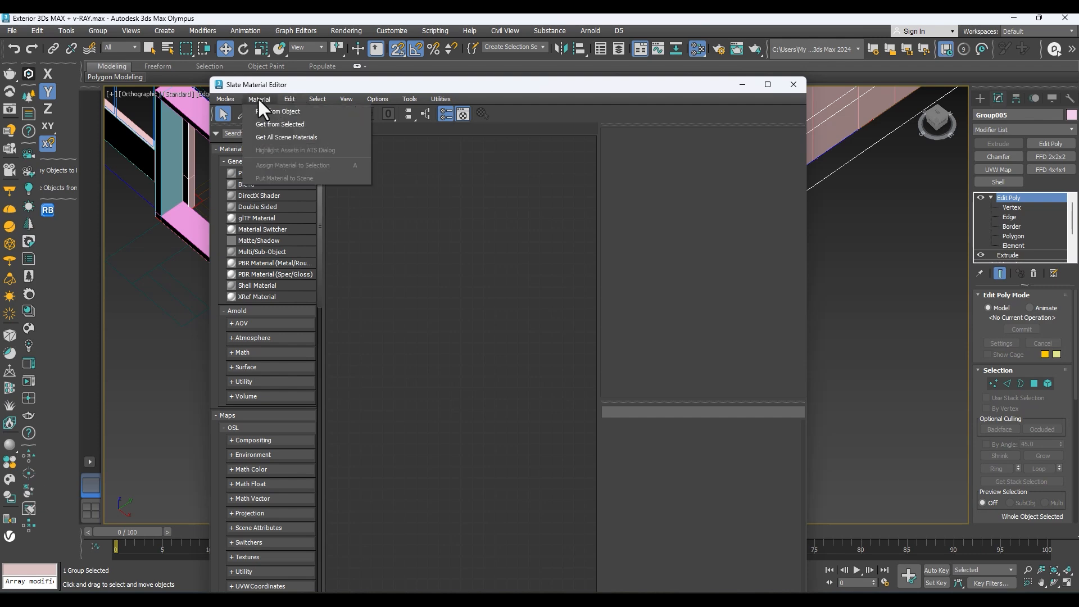
pyautogui.click(225, 97)
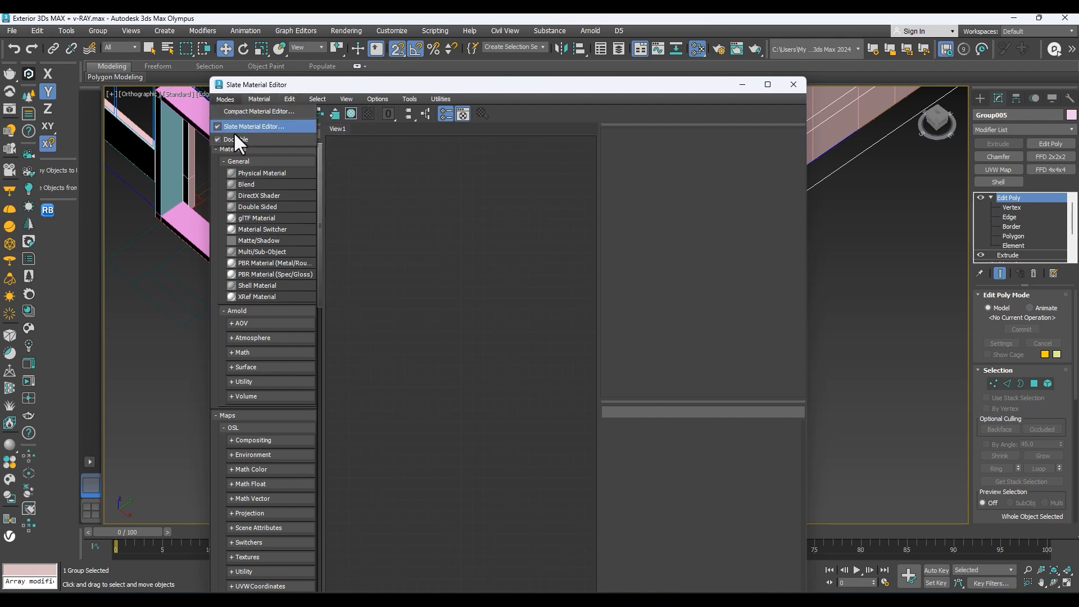
pyautogui.click(234, 113)
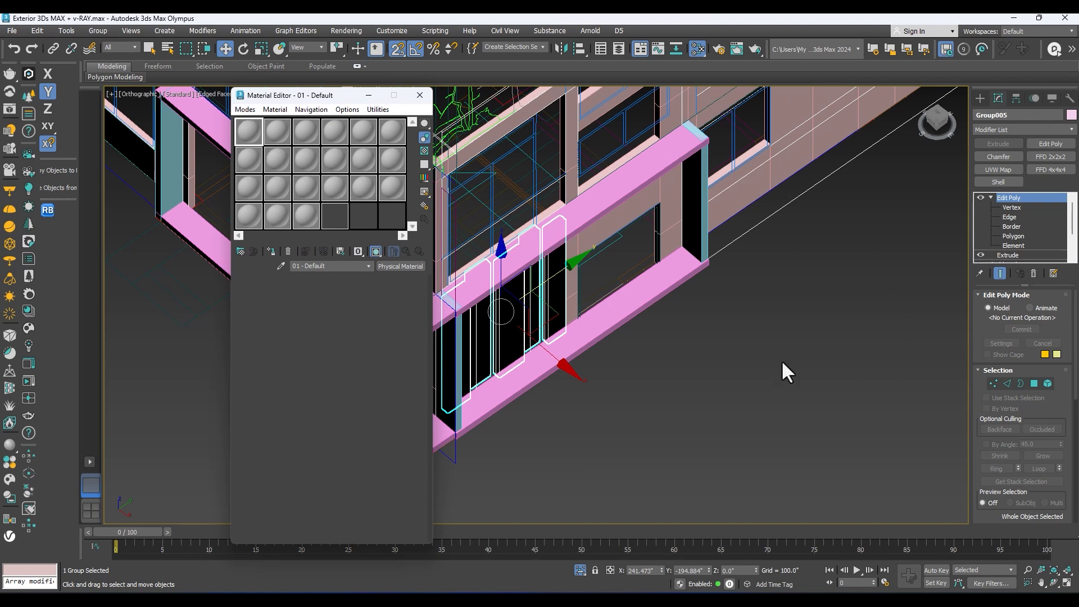
# Step: Set the renderer to V-Ray 6 Update 1.1
pyautogui.click(734, 364)
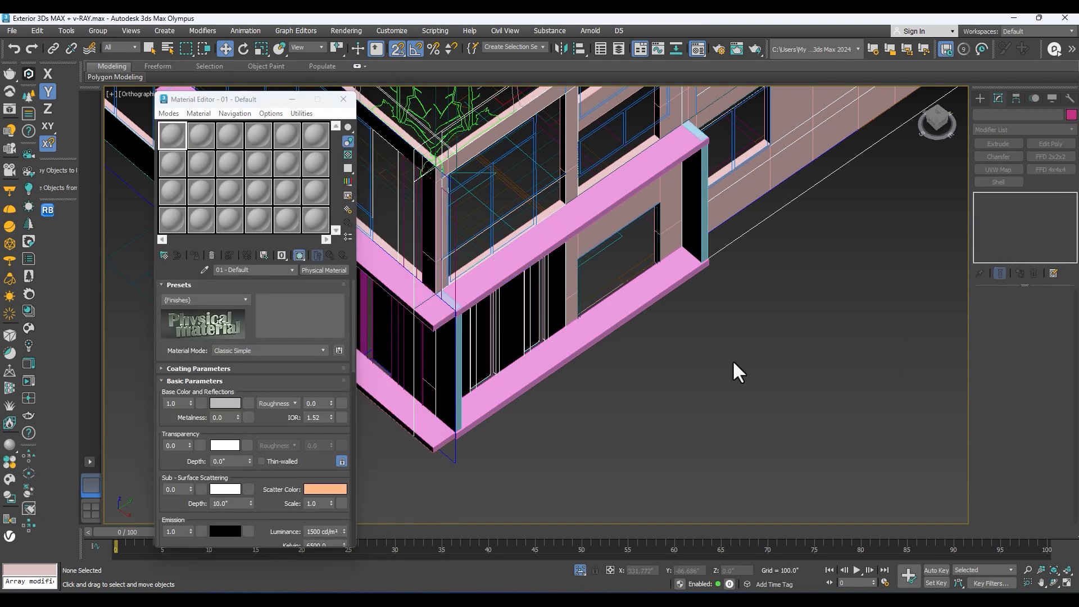
pyautogui.press('F10')
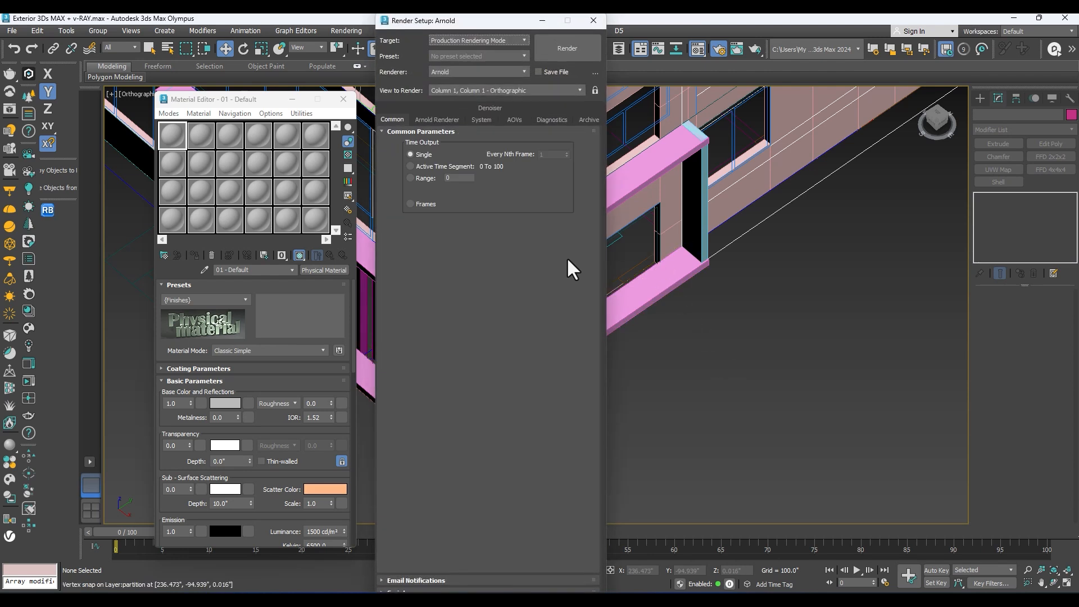
pyautogui.click(455, 72)
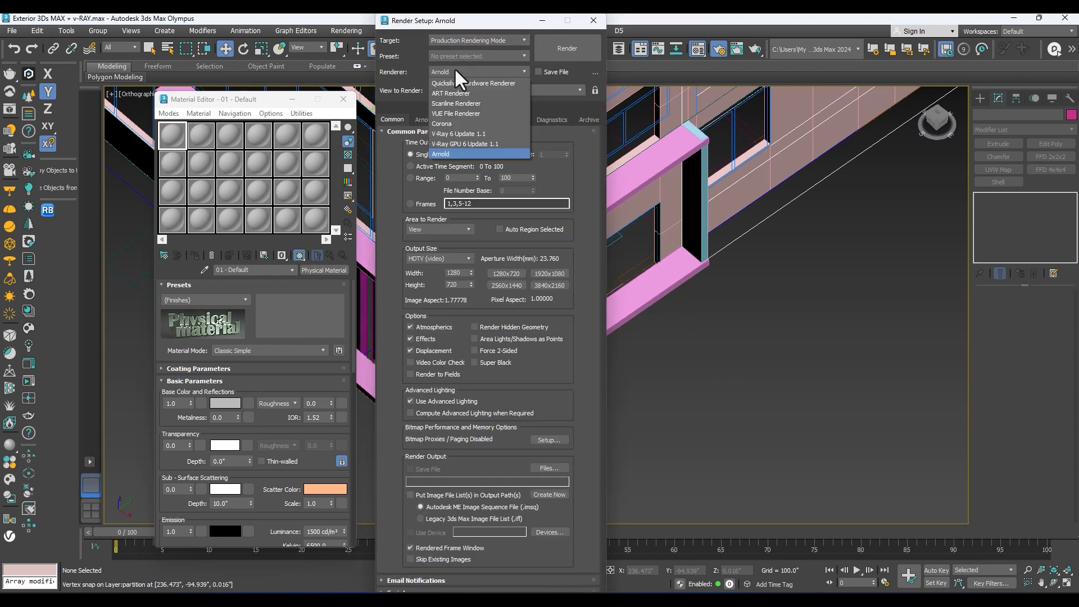
pyautogui.click(444, 134)
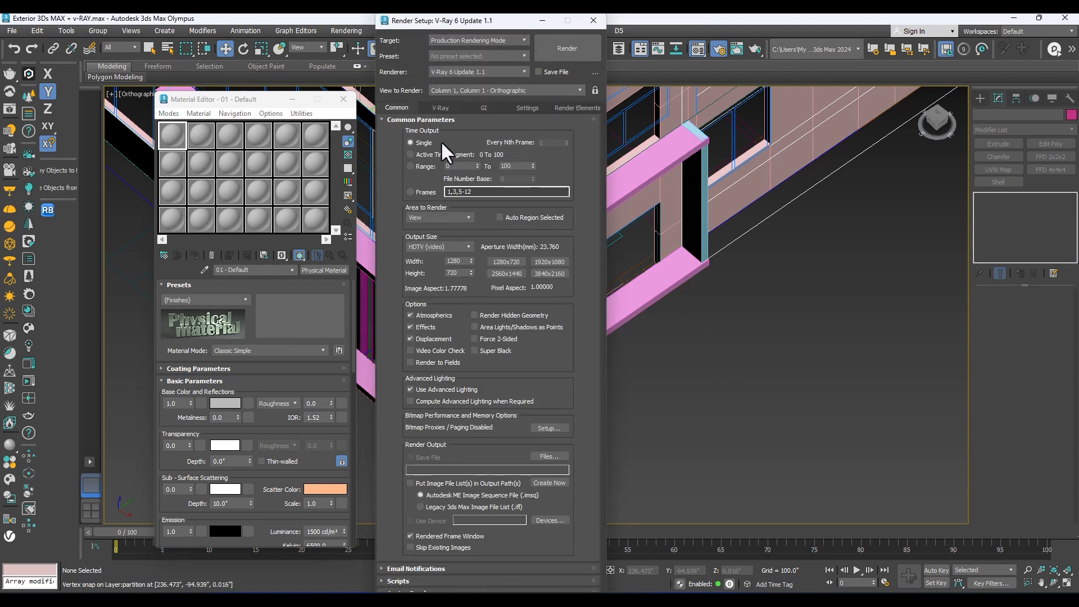
pyautogui.click(594, 21)
# Step: Assign the 01 - Default physical material to the side panel group and the front wall panels at the corner
pyautogui.moveTo(224, 100); pyautogui.dragTo(707, 100)
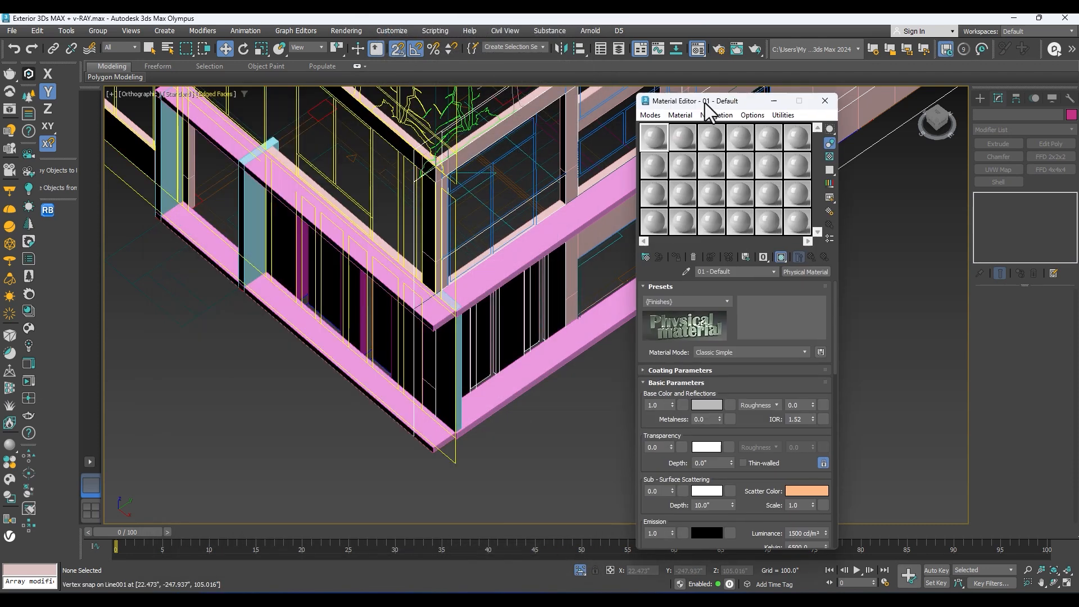
pyautogui.click(513, 308)
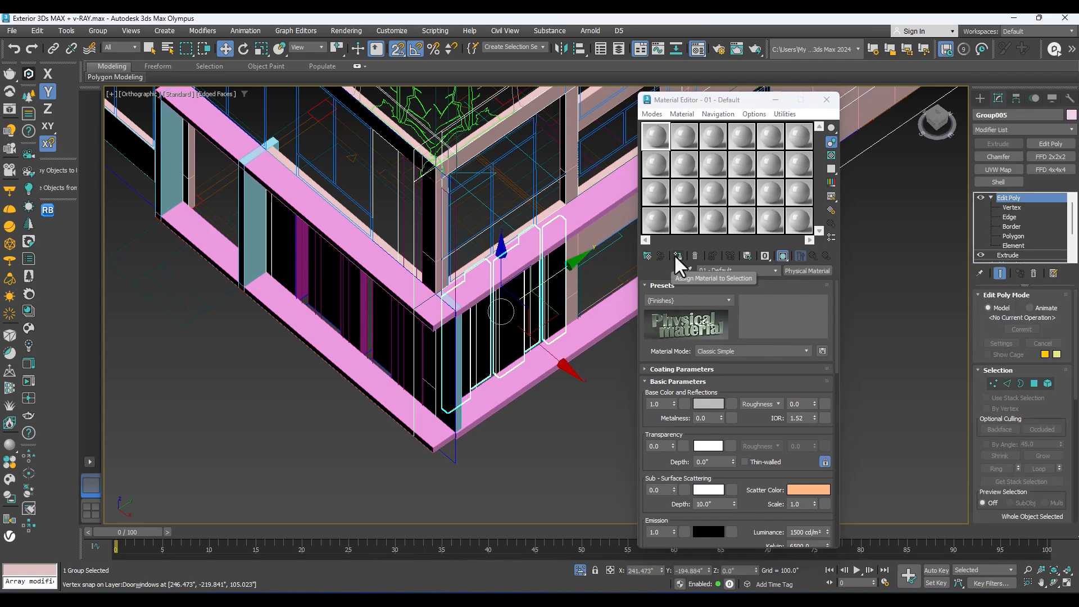
pyautogui.scroll(-4, 618, 281)
pyautogui.scroll(2, 612, 337)
pyautogui.keyDown('alt'); pyautogui.moveTo(611, 337); pyautogui.dragTo(594, 307, button='middle'); pyautogui.keyUp('alt')
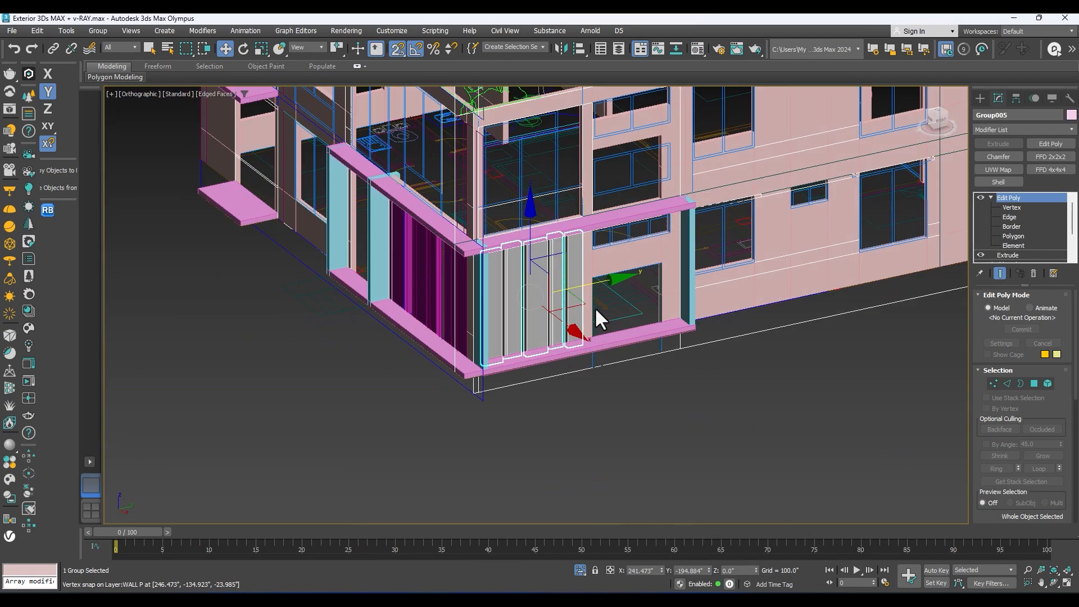
pyautogui.click(431, 285)
pyautogui.press('m')
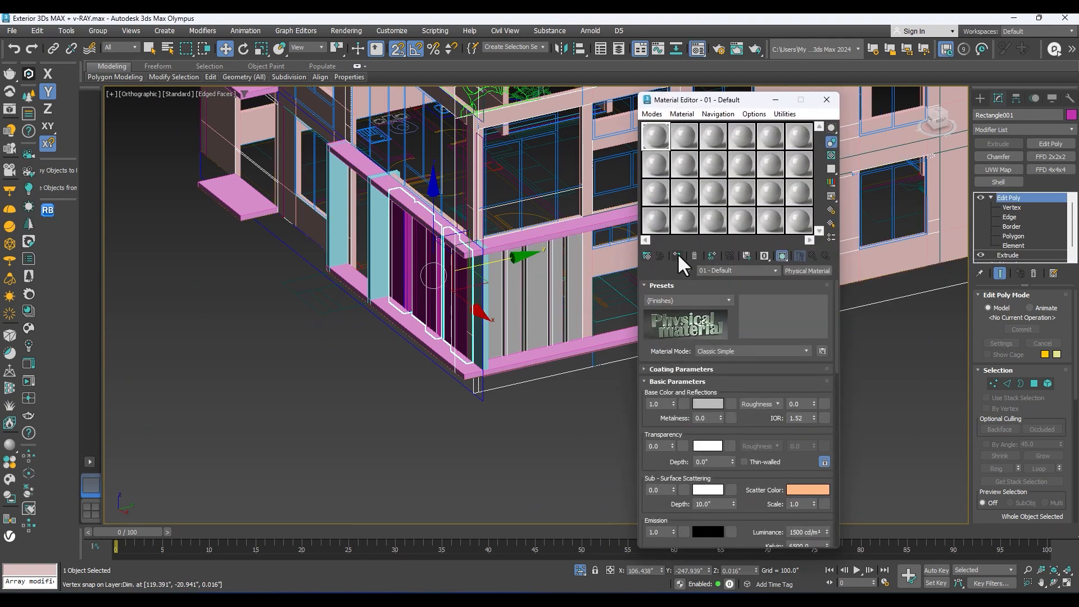
pyautogui.click(826, 101)
# Step: Turn off the edged faces display and view the building's front and its slabs
pyautogui.moveTo(655, 267)
pyautogui.keyDown('alt'); pyautogui.mouseDown(button='middle')
pyautogui.moveTo(676, 272)
pyautogui.moveTo(734, 340)
pyautogui.moveTo(636, 321)
pyautogui.moveTo(372, 377)
pyautogui.moveTo(612, 371)
pyautogui.moveTo(502, 373)
pyautogui.mouseUp(button='middle'); pyautogui.keyUp('alt')
pyautogui.click(733, 345)
pyautogui.press('F4')
pyautogui.click(441, 363)
pyautogui.moveTo(369, 319); pyautogui.dragTo(436, 326, button='middle')
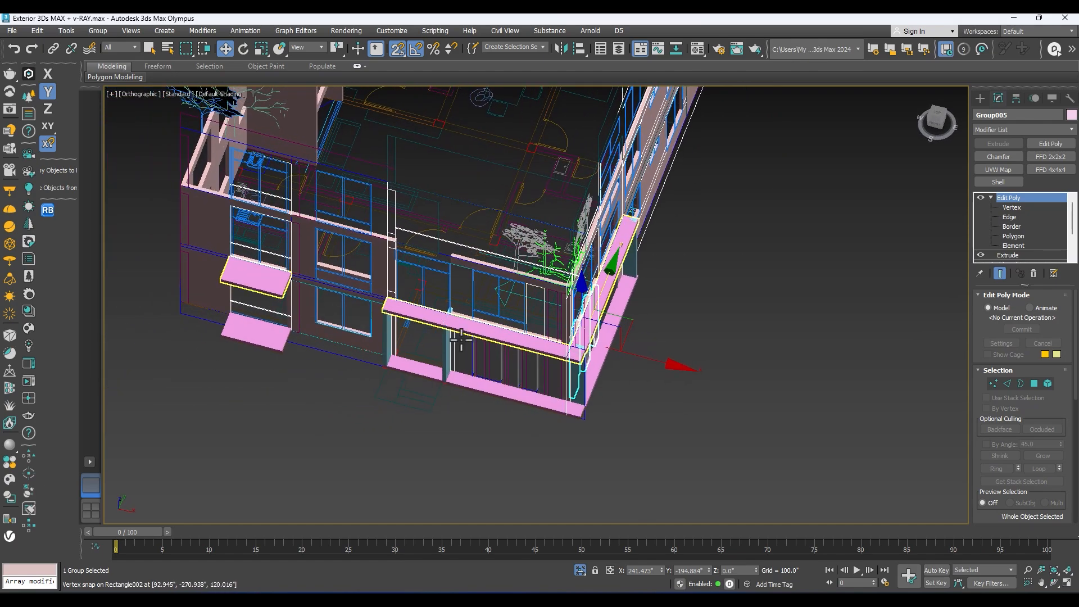
# Step: Switch to AutoCAD and examine the walls and windows of the front right room in the 1st floor plan
pyautogui.hotkey('alt', 'Tab')
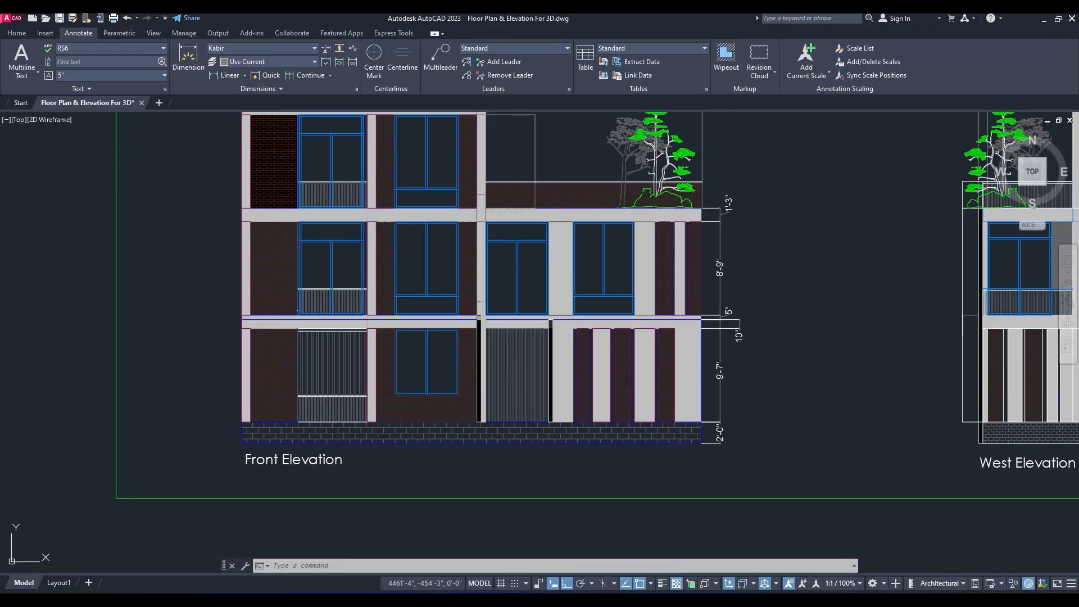
pyautogui.scroll(-6, 598, 332)
pyautogui.moveTo(598, 333); pyautogui.dragTo(584, 409, button='middle')
pyautogui.scroll(2, 538, 280)
pyautogui.moveTo(537, 280); pyautogui.dragTo(517, 353, button='middle')
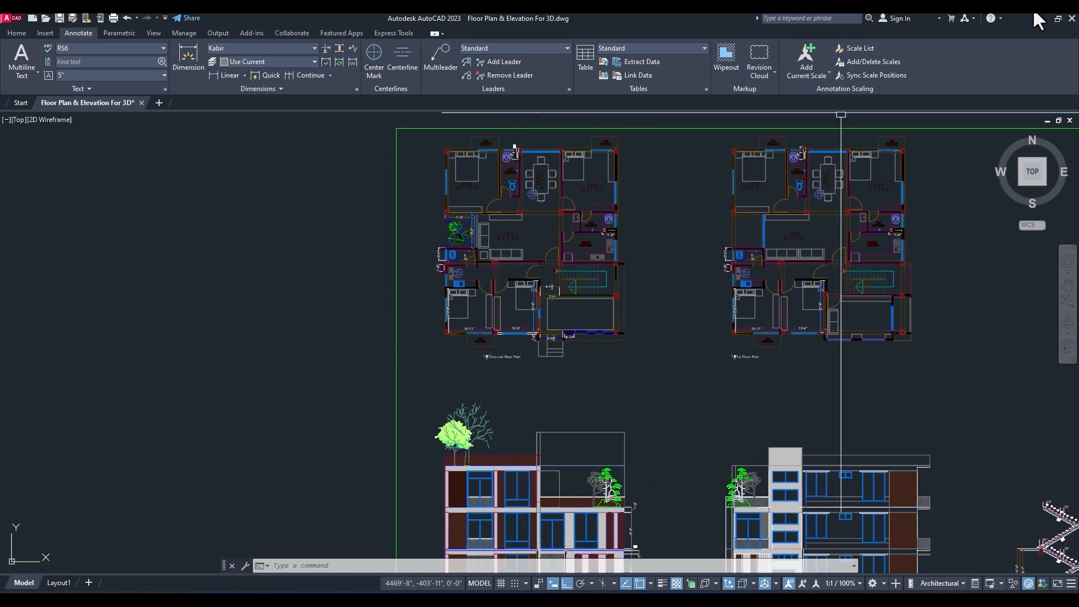
pyautogui.scroll(3, 554, 376)
pyautogui.moveTo(681, 352); pyautogui.dragTo(489, 443, button='middle')
pyautogui.moveTo(777, 408); pyautogui.dragTo(547, 450, button='middle')
pyautogui.moveTo(529, 386); pyautogui.dragTo(500, 414, button='middle')
pyautogui.moveTo(496, 482)
pyautogui.mouseDown(button='middle')
pyautogui.moveTo(494, 412)
pyautogui.moveTo(393, 441)
pyautogui.mouseUp(button='middle')
pyautogui.scroll(6, 518, 429)
pyautogui.scroll(3, 452, 354)
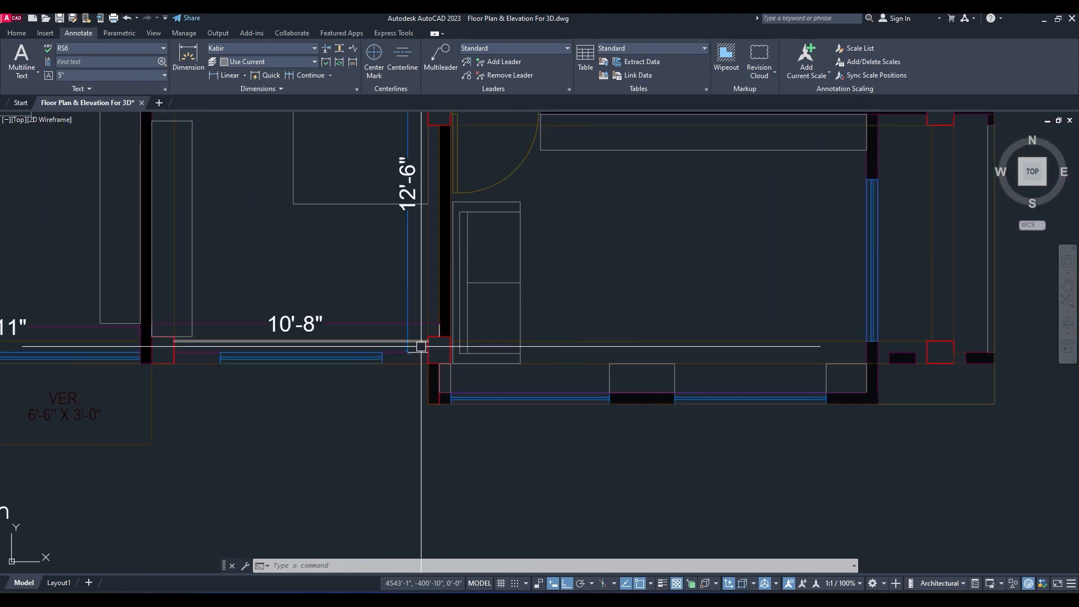
pyautogui.moveTo(758, 399); pyautogui.dragTo(569, 410, button='middle')
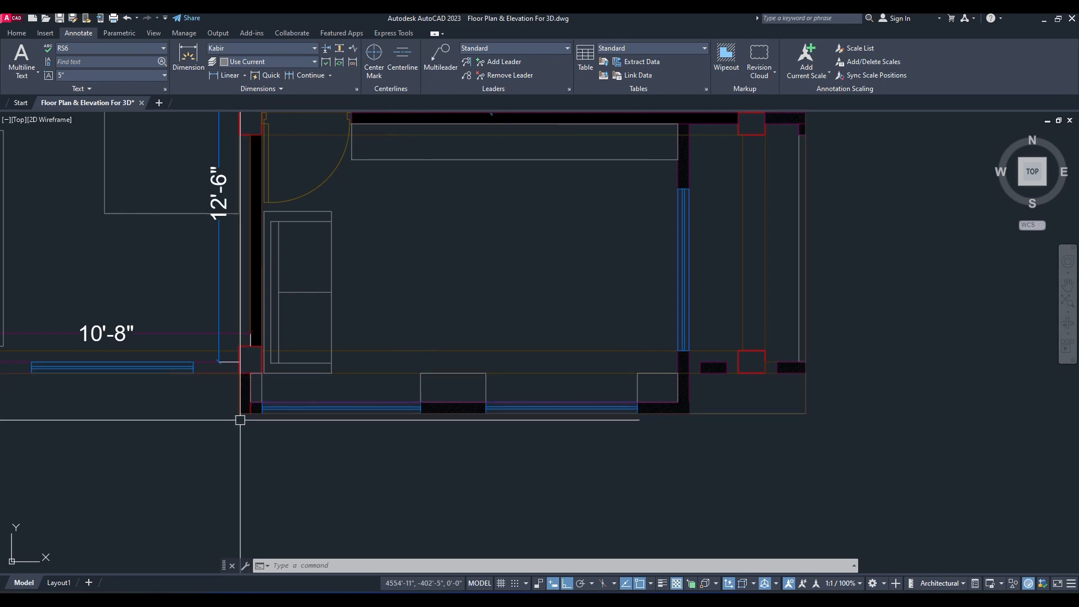
# Step: Compare the overall wall layout of the 1st floor plan with the ground floor plan
pyautogui.scroll(-4, 691, 356)
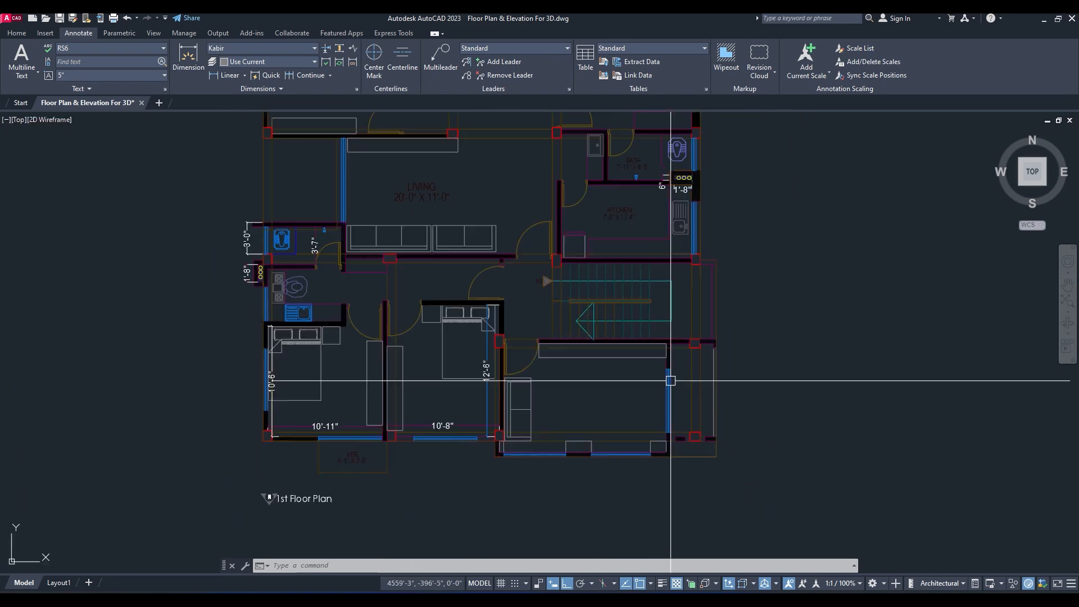
pyautogui.moveTo(703, 165); pyautogui.dragTo(663, 349, button='middle')
pyautogui.scroll(-3, 663, 349)
pyautogui.scroll(3, 669, 282)
pyautogui.moveTo(533, 414); pyautogui.dragTo(566, 351, button='middle')
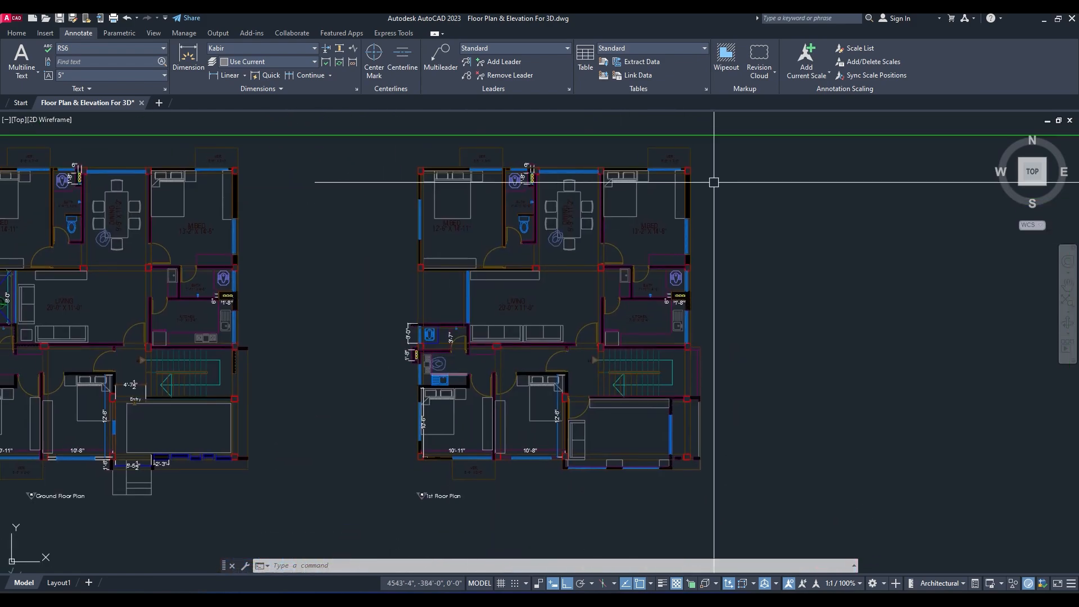
pyautogui.scroll(2, 407, 497)
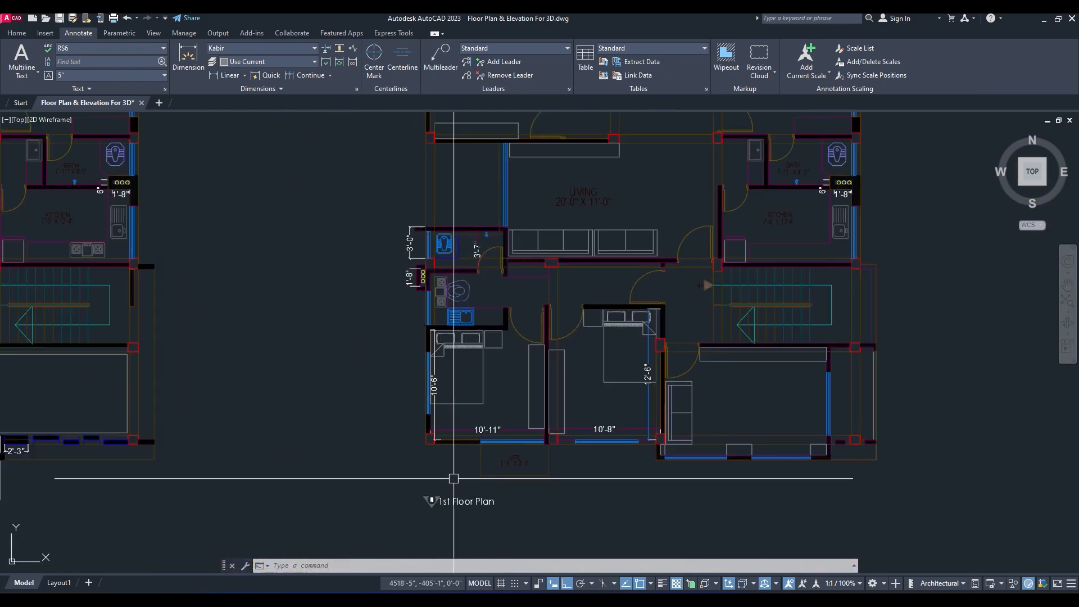
# Step: Return to 3ds Max and view the front right part of the building in the top view
pyautogui.click(1043, 21)
pyautogui.scroll(-4, 558, 331)
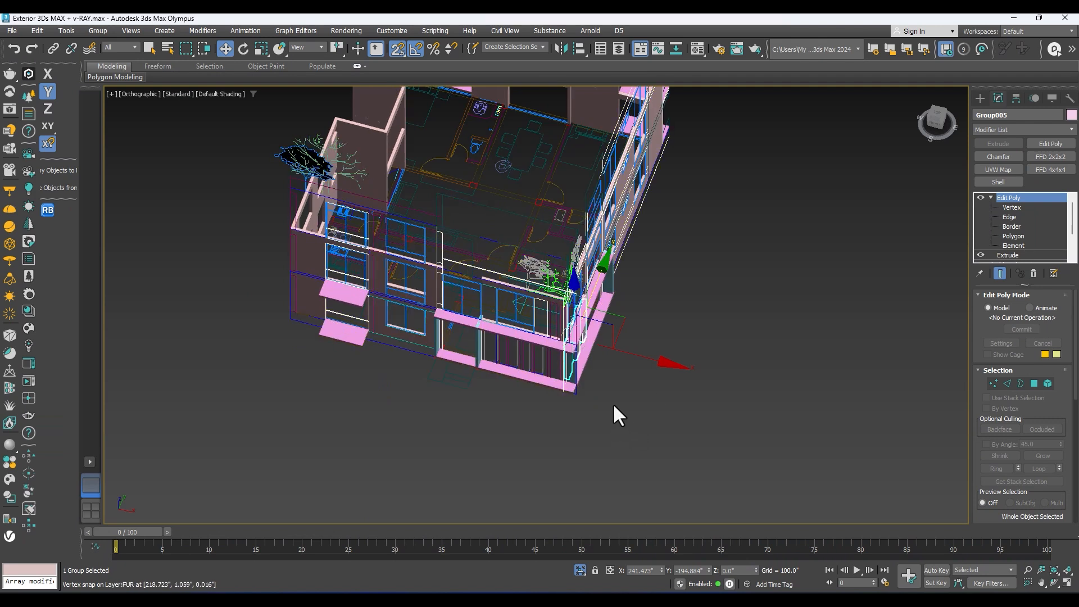
pyautogui.press('t')
pyautogui.scroll(-3, 640, 387)
pyautogui.moveTo(676, 373); pyautogui.dragTo(675, 363, button='middle')
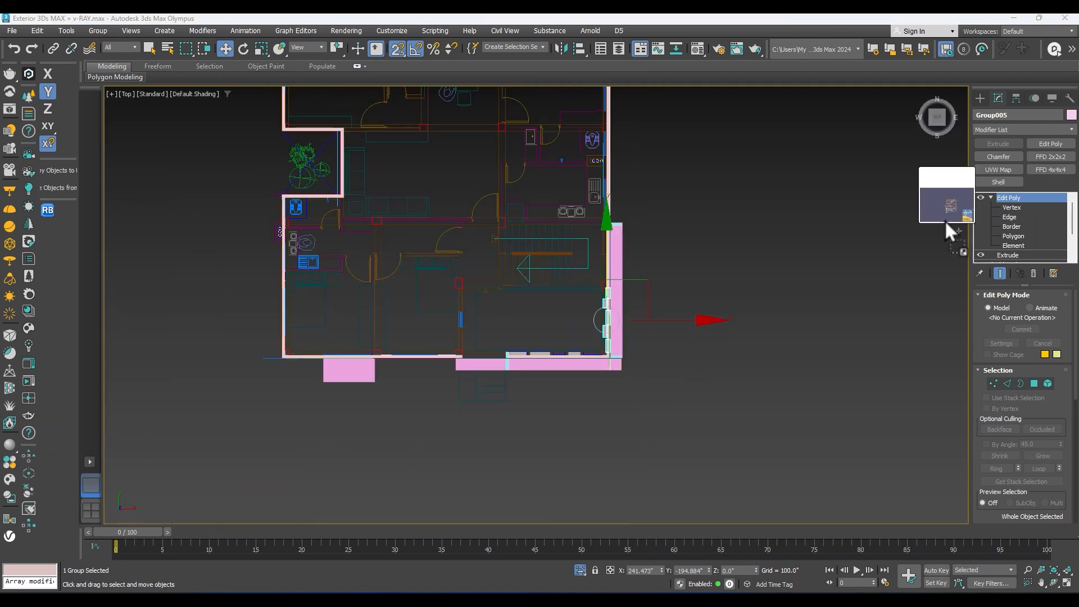
# Step: Import the AutoCAD drawing of the 1st floor plan into the scene
pyautogui.click(498, 378)
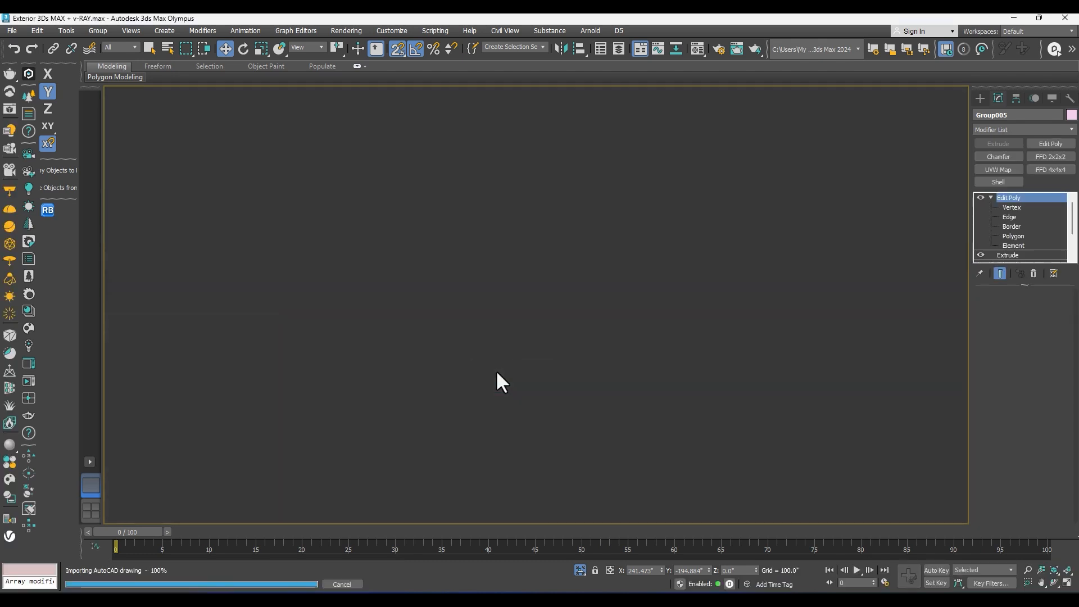
pyautogui.scroll(-5, 537, 357)
pyautogui.scroll(-4, 600, 339)
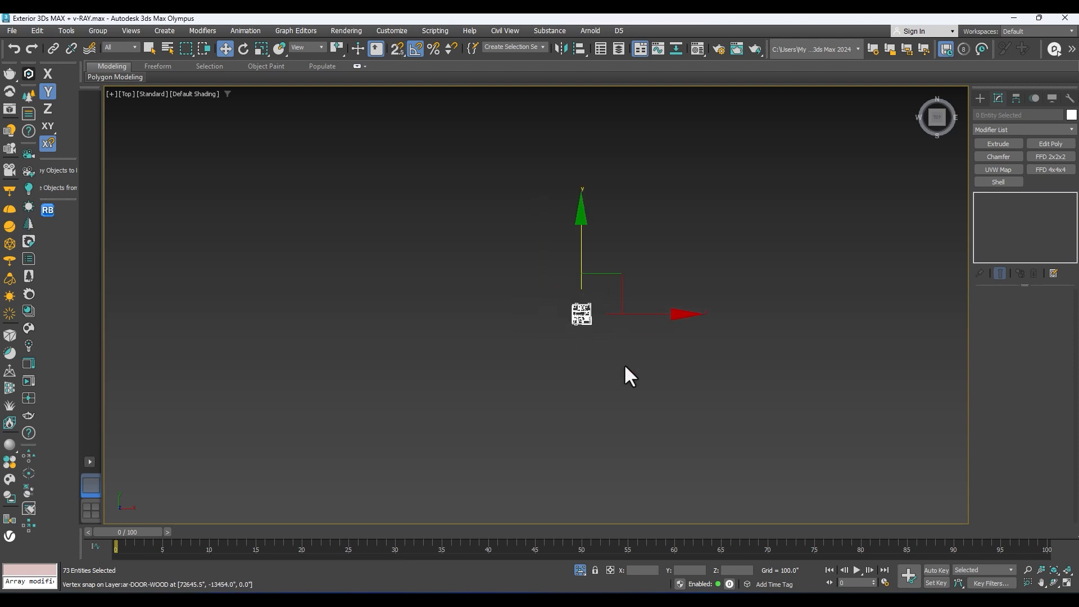
# Step: Group all imported plan entities under the default name and set the group's X, Y and Z position to 0
pyautogui.click(98, 31)
pyautogui.click(113, 52)
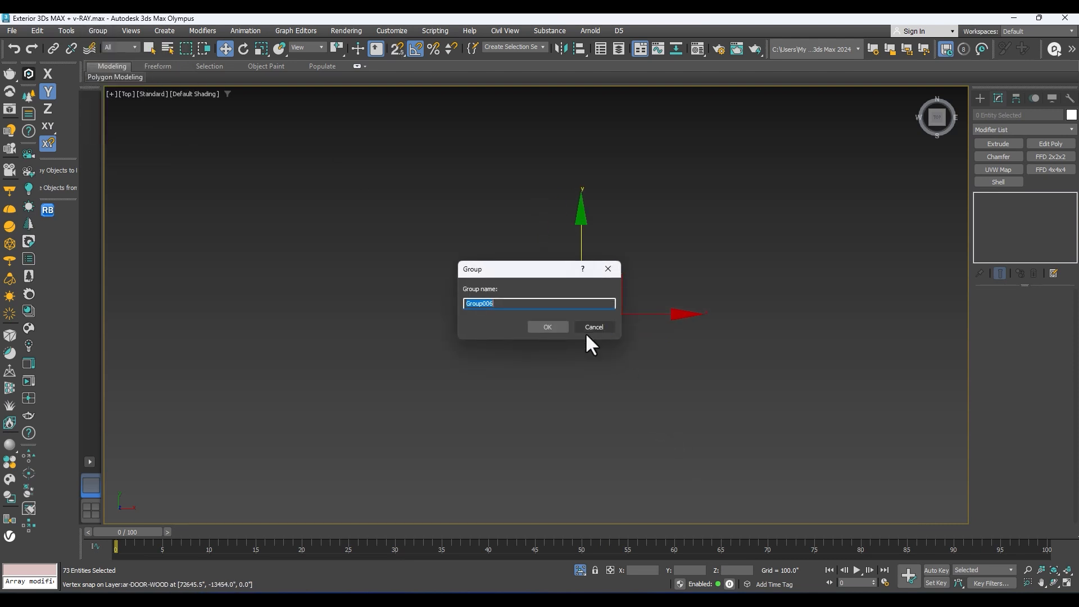
pyautogui.click(532, 328)
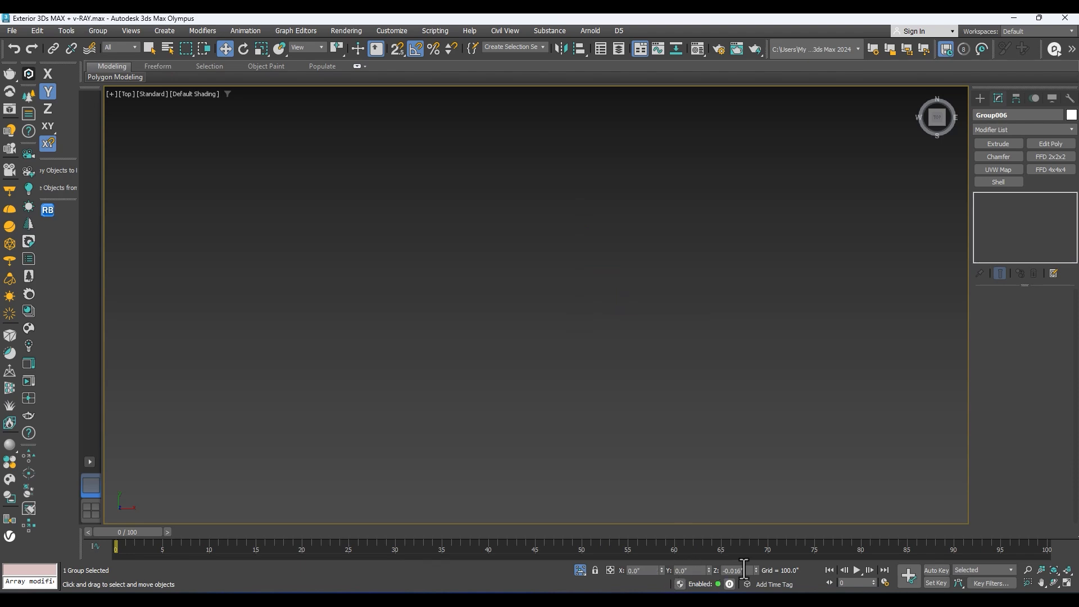
pyautogui.press('s')
pyautogui.press('z')
pyautogui.scroll(-4, 635, 313)
pyautogui.scroll(4, 638, 308)
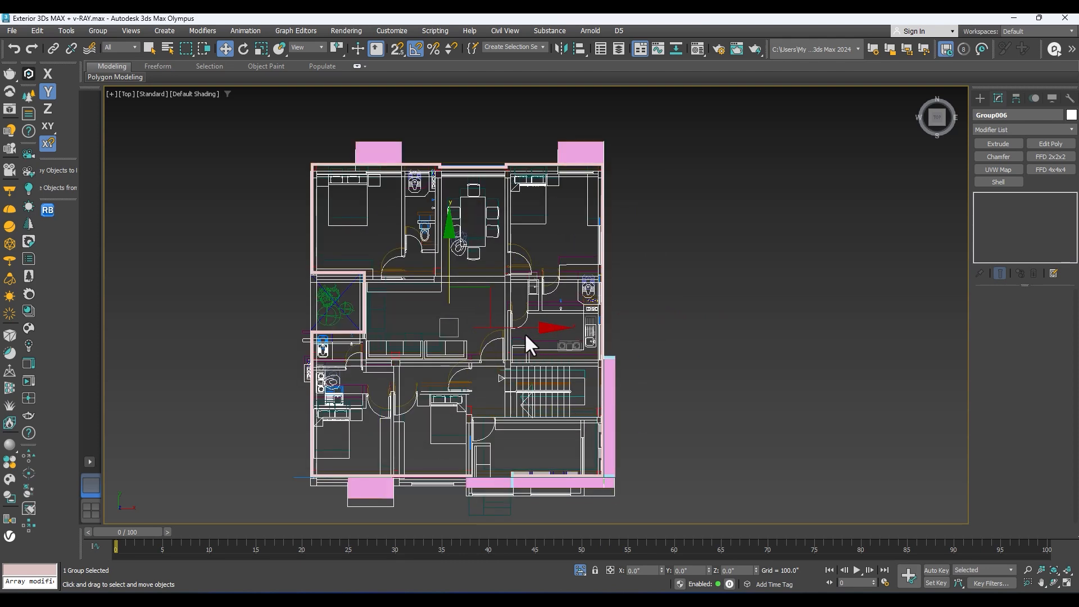
# Step: Move the imported plan group along X until it lies clear of the building, east of it in the top view
pyautogui.keyDown('shift'); pyautogui.moveTo(523, 331); pyautogui.dragTo(908, 301); pyautogui.keyUp('shift')
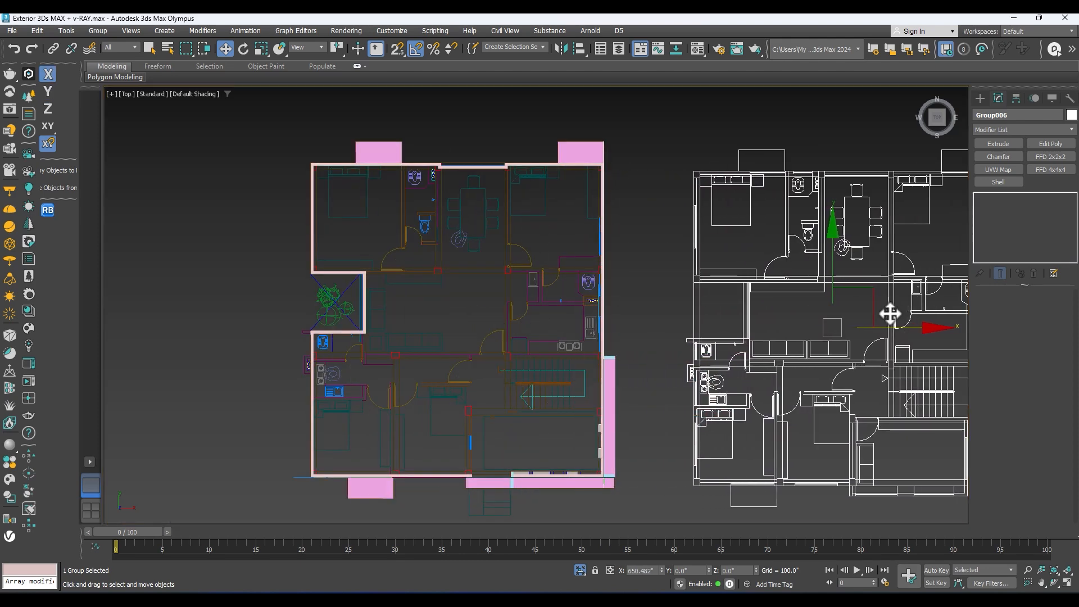
pyautogui.moveTo(847, 314); pyautogui.dragTo(740, 315, button='middle')
pyautogui.moveTo(729, 312)
pyautogui.mouseDown()
pyautogui.moveTo(741, 293)
pyautogui.moveTo(731, 296)
pyautogui.moveTo(738, 304)
pyautogui.mouseUp()
pyautogui.hotkey('ctrl', 'z')
pyautogui.moveTo(715, 368); pyautogui.dragTo(725, 303, button='middle')
# Step: Snap the plan group by its front left corner column onto the matching corner of the building's plan
pyautogui.press('s')
pyautogui.scroll(2, 605, 406)
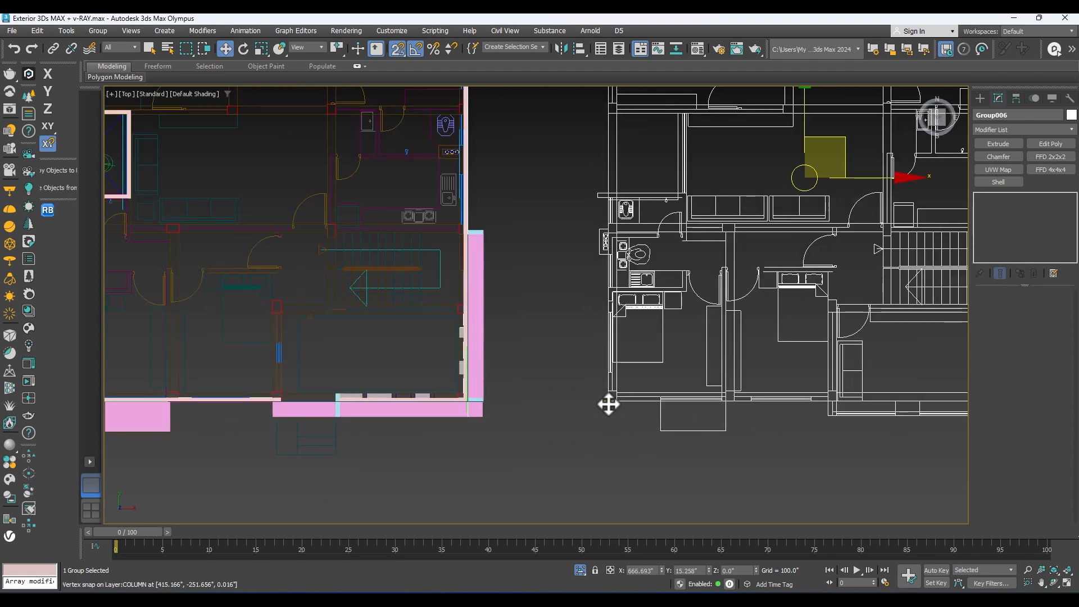
pyautogui.moveTo(608, 404); pyautogui.dragTo(510, 420)
pyautogui.scroll(-4, 605, 369)
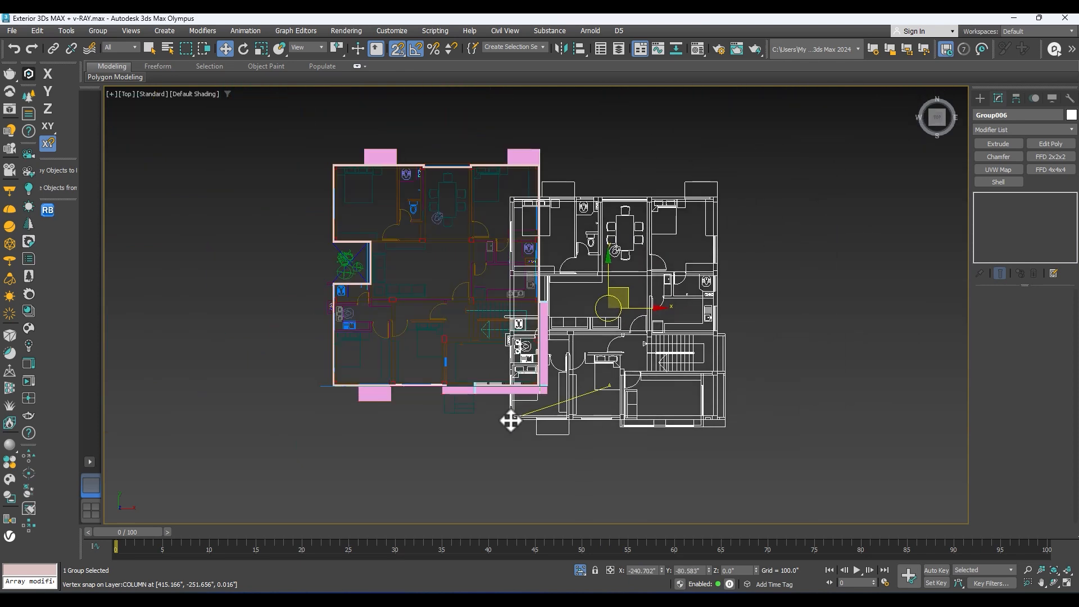
pyautogui.moveTo(510, 420); pyautogui.dragTo(618, 408, button='middle')
pyautogui.moveTo(619, 409); pyautogui.dragTo(531, 339)
pyautogui.scroll(3, 380, 390)
pyautogui.scroll(4, 507, 350)
pyautogui.moveTo(563, 305); pyautogui.dragTo(617, 244, button='middle')
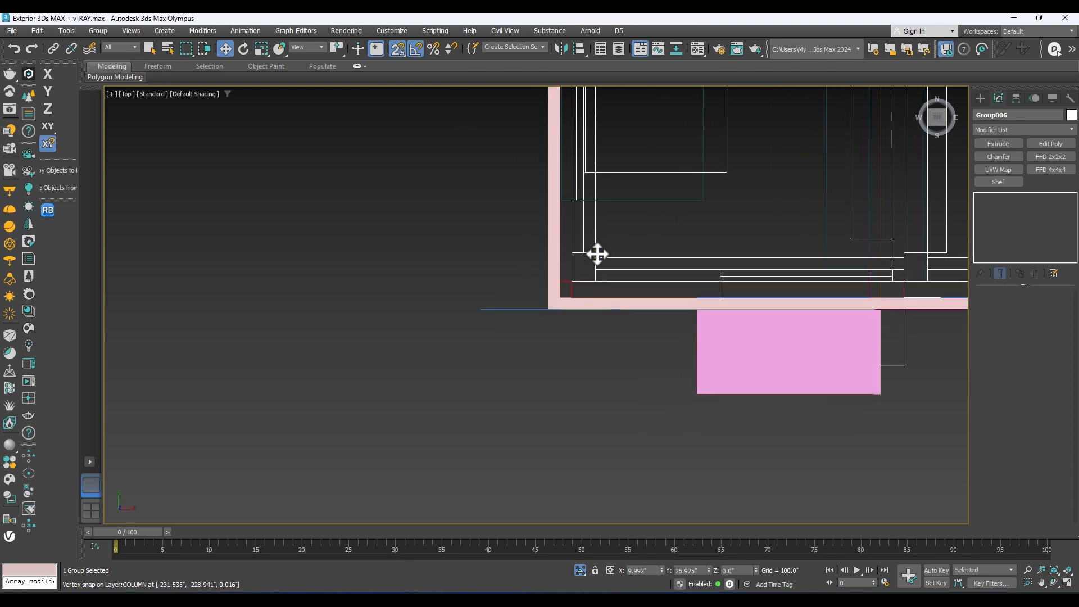
pyautogui.scroll(2, 597, 250)
pyautogui.moveTo(595, 253); pyautogui.dragTo(572, 289)
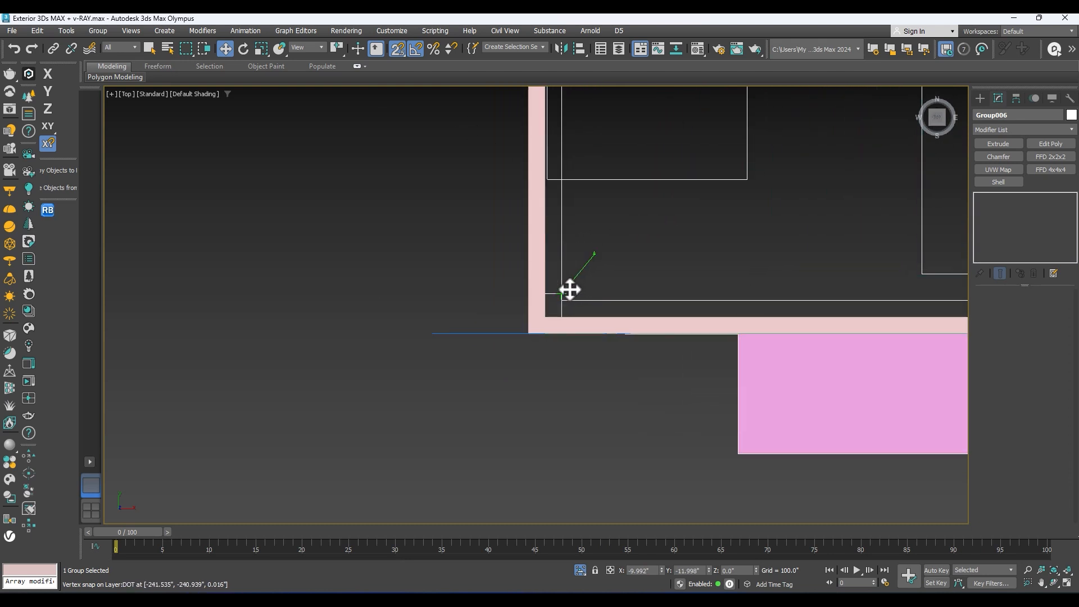
# Step: Raise the plan group in the front view, snapping it to the top of the upper projecting slab at Z 120 inches
pyautogui.moveTo(791, 239); pyautogui.dragTo(525, 348, button='middle')
pyautogui.press('f')
pyautogui.press('z')
pyautogui.scroll(-3, 587, 305)
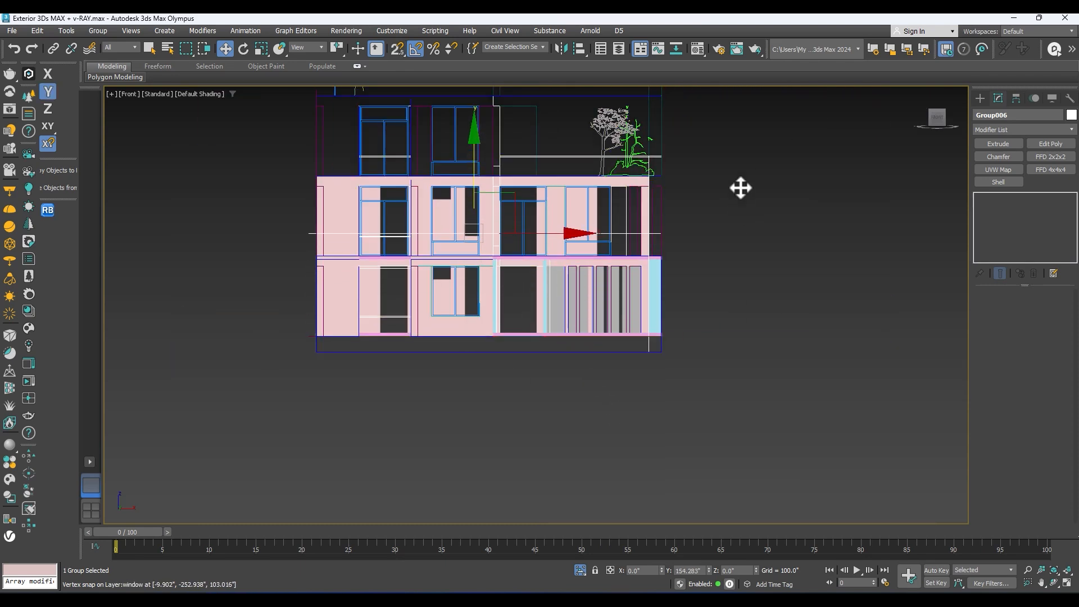
pyautogui.scroll(3, 670, 227)
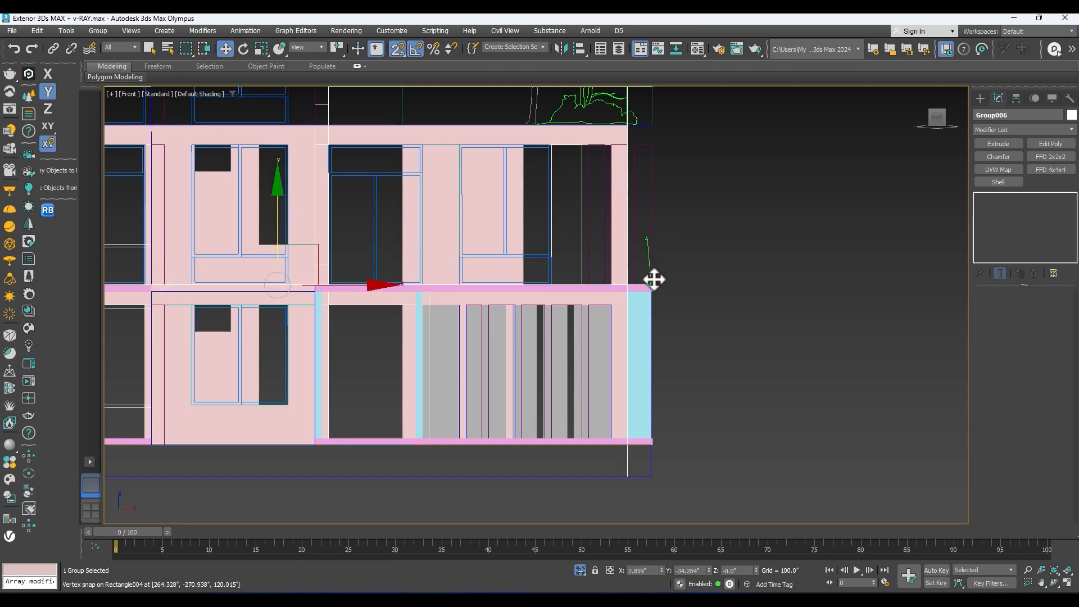
pyautogui.press('s')
pyautogui.keyDown('alt'); pyautogui.moveTo(669, 280); pyautogui.dragTo(543, 330, button='middle'); pyautogui.keyUp('alt')
# Step: Examine the raised plan's placement against the upper floor walls and slabs from several sides of the building
pyautogui.scroll(-4, 643, 326)
pyautogui.press('z')
pyautogui.scroll(-3, 576, 358)
pyautogui.keyDown('alt'); pyautogui.moveTo(543, 330); pyautogui.dragTo(363, 327, button='middle'); pyautogui.keyUp('alt')
pyautogui.scroll(4, 695, 342)
pyautogui.scroll(-4, 506, 272)
pyautogui.keyDown('alt'); pyautogui.moveTo(506, 273); pyautogui.dragTo(582, 298, button='middle'); pyautogui.keyUp('alt')
pyautogui.keyDown('alt'); pyautogui.moveTo(647, 329); pyautogui.dragTo(576, 309, button='middle'); pyautogui.keyUp('alt')
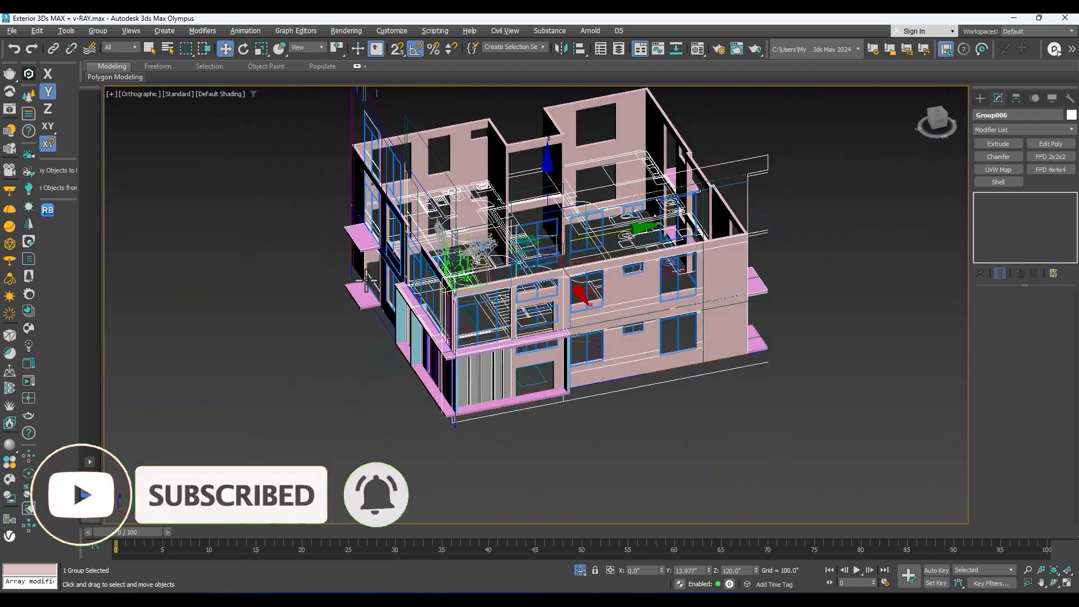
pyautogui.scroll(3, 579, 306)
pyautogui.keyDown('alt'); pyautogui.moveTo(666, 301); pyautogui.dragTo(611, 334, button='middle'); pyautogui.keyUp('alt')
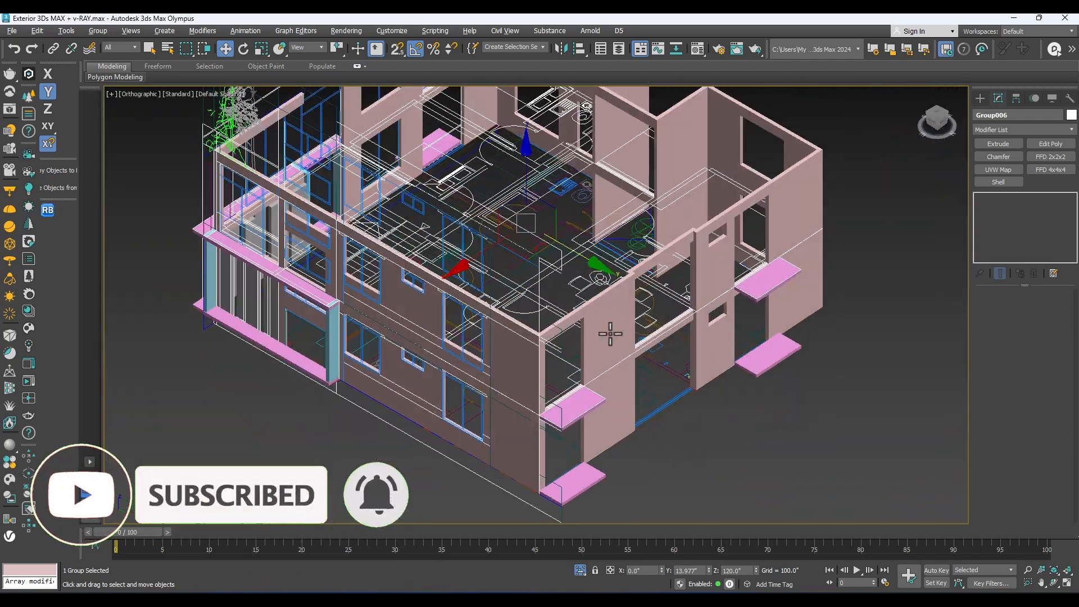
# Step: Select the upper floor walls and save the scene
pyautogui.click(726, 263)
pyautogui.keyDown('alt'); pyautogui.moveTo(726, 263); pyautogui.dragTo(534, 289, button='middle'); pyautogui.keyUp('alt')
pyautogui.moveTo(484, 169); pyautogui.dragTo(488, 276, button='middle')
pyautogui.keyDown('alt'); pyautogui.moveTo(488, 276); pyautogui.dragTo(428, 268, button='middle'); pyautogui.keyUp('alt')
pyautogui.scroll(-6, 472, 271)
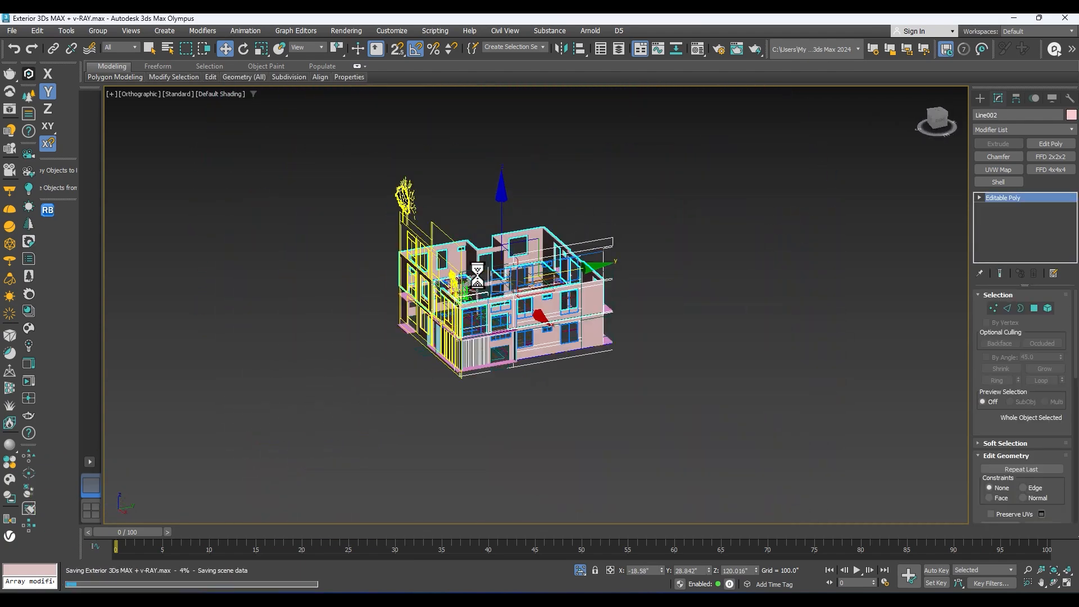